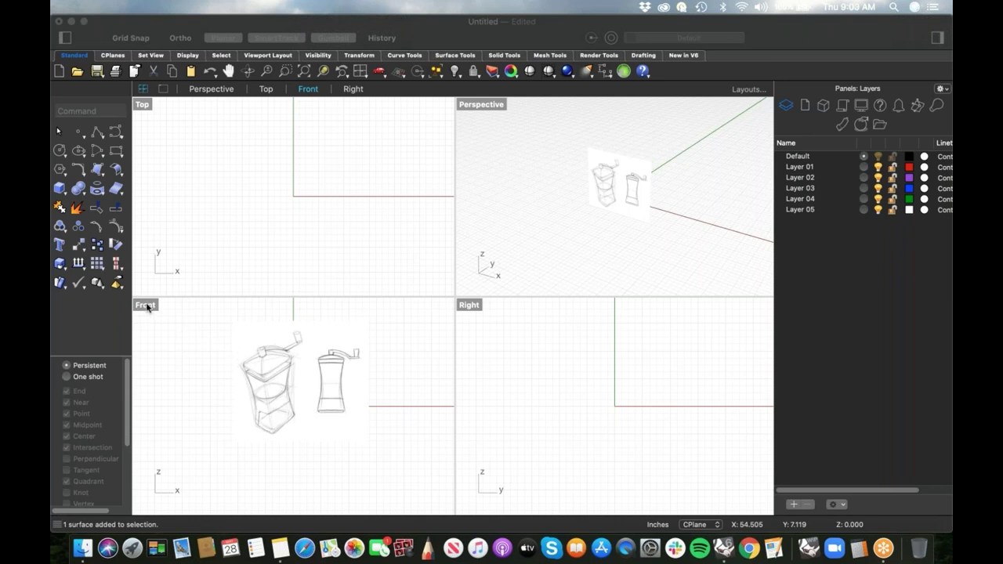
- Move the sketch picture slightly toward negative X in the Front view
{"action": "left_click", "coordinate": [318, 392]}
{"action": "left_click", "coordinate": [288, 403]}
{"action": "left_click_drag", "start_coordinate": [288, 404], "coordinate": [280, 404]}
{"action": "left_click", "coordinate": [388, 359]}
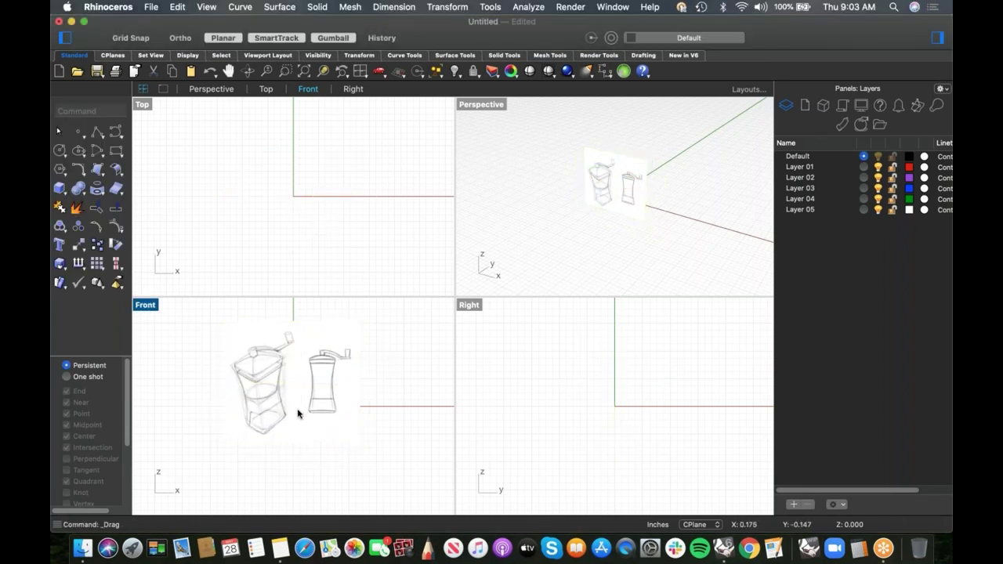
- Enlarge the viewport to full size and show the sketch picture in the Perspective view
{"action": "double_click", "coordinate": [474, 105]}
{"action": "scroll", "coordinate": [474, 285], "scroll_direction": "up", "scroll_amount": 6}
{"action": "mouse_move", "coordinate": [486, 303]}
{"action": "right_mouse_down"}
{"action": "mouse_move", "coordinate": [454, 302]}
{"action": "mouse_move", "coordinate": [564, 293]}
{"action": "mouse_move", "coordinate": [495, 334]}
{"action": "mouse_move", "coordinate": [505, 328]}
{"action": "right_mouse_up"}
{"action": "scroll", "coordinate": [523, 293], "scroll_direction": "down", "scroll_amount": 3}
{"action": "key", "text": "ctrl+F2"}
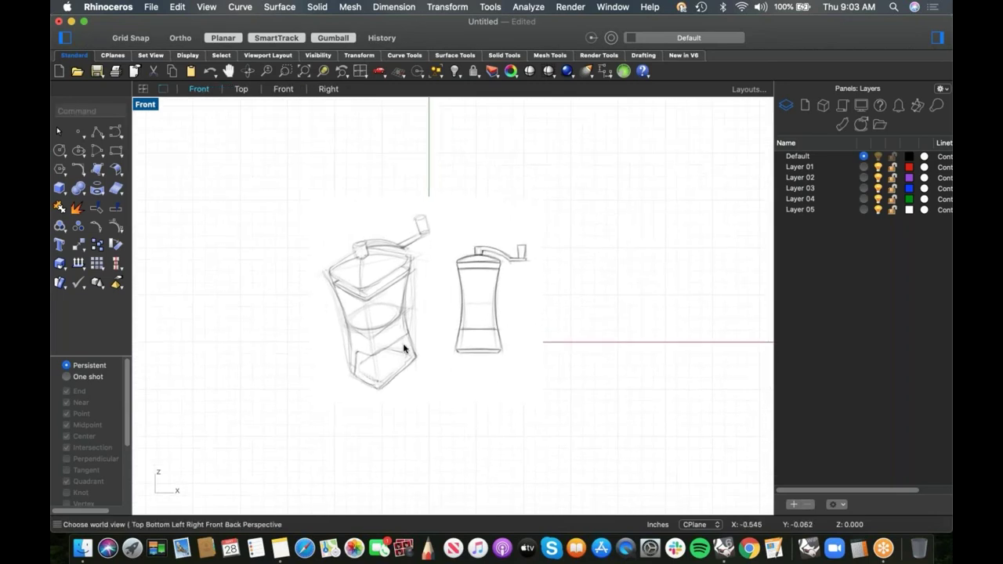
{"action": "key", "text": "ctrl+F4"}
{"action": "mouse_move", "coordinate": [434, 313]}
{"action": "right_mouse_down"}
{"action": "mouse_move", "coordinate": [387, 291]}
{"action": "mouse_move", "coordinate": [446, 302]}
{"action": "mouse_move", "coordinate": [430, 298]}
{"action": "right_mouse_up"}
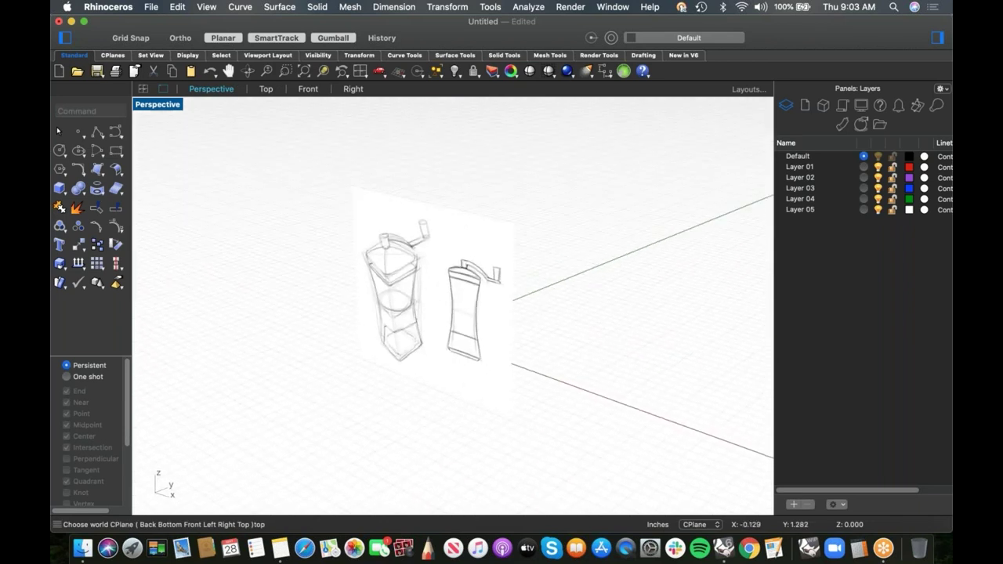
- Create a solid sphere by center and radius at the origin, overlapping the sketch picture
{"action": "left_click", "coordinate": [64, 195]}
{"action": "mouse_move", "coordinate": [125, 227]}
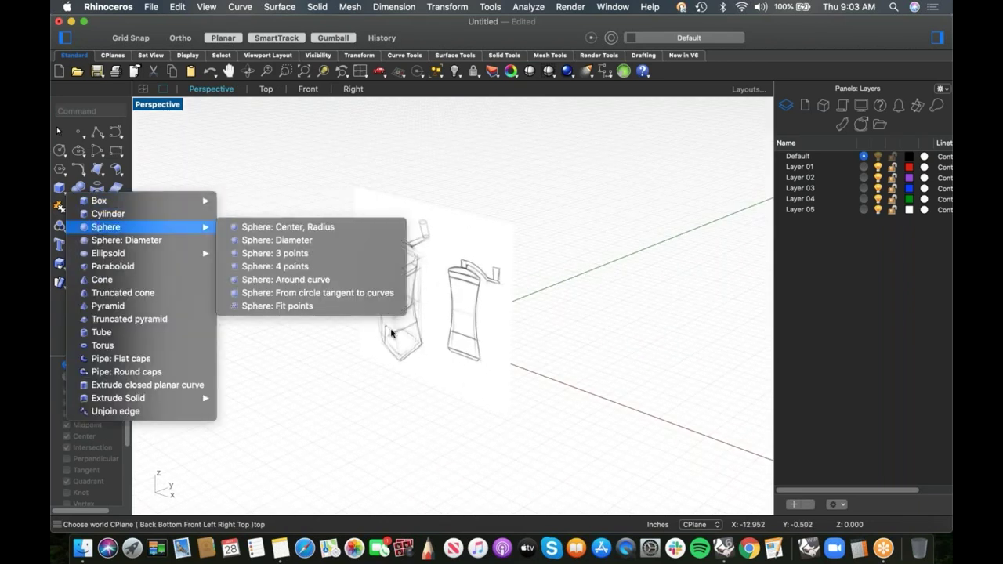
{"action": "left_click", "coordinate": [317, 229]}
{"action": "type", "text": "0"}
{"action": "key", "text": "Return"}
{"action": "right_click_drag", "start_coordinate": [383, 290], "coordinate": [416, 340]}
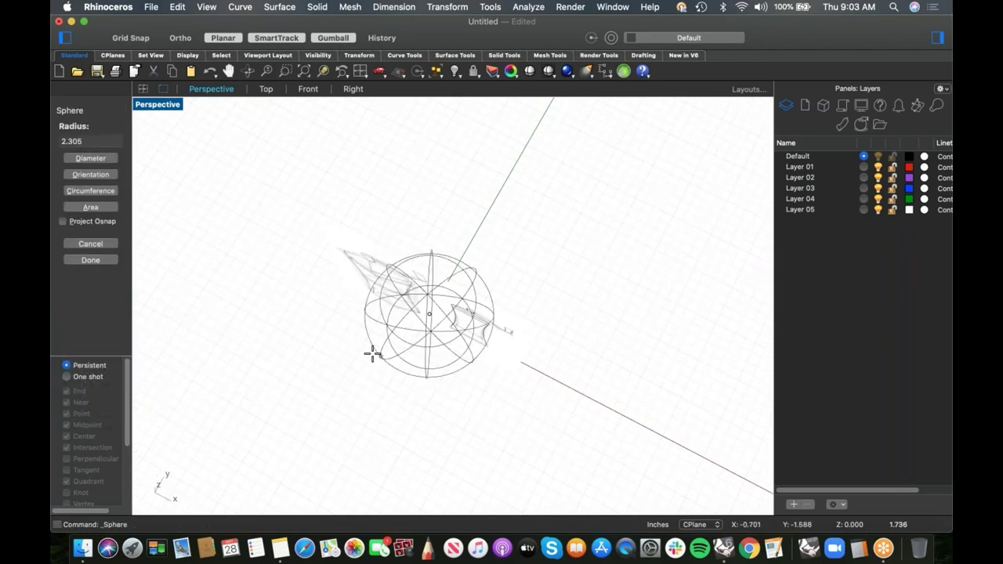
{"action": "left_click", "coordinate": [374, 356]}
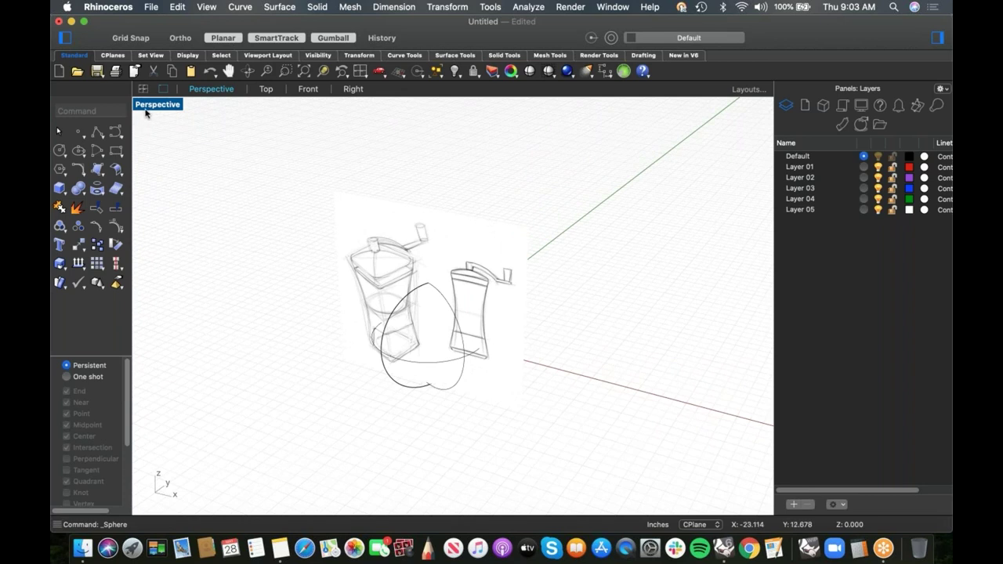
- Set the Perspective view to Shaded display and move the sketch picture back along the Y axis, behind the sphere
{"action": "left_click", "coordinate": [148, 104]}
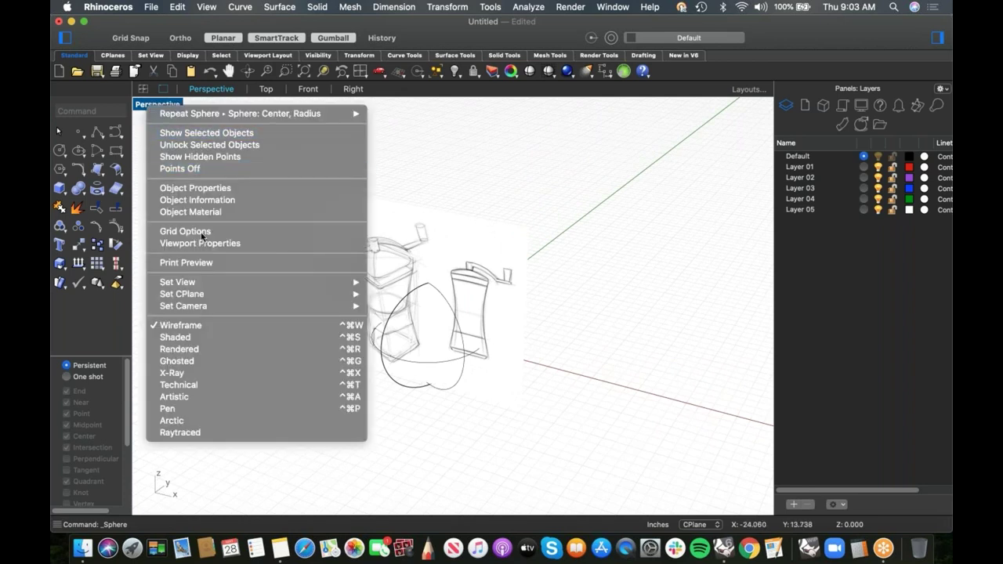
{"action": "left_click", "coordinate": [207, 338]}
{"action": "mouse_move", "coordinate": [407, 344]}
{"action": "right_mouse_down"}
{"action": "mouse_move", "coordinate": [438, 356]}
{"action": "mouse_move", "coordinate": [459, 336]}
{"action": "mouse_move", "coordinate": [515, 354]}
{"action": "mouse_move", "coordinate": [463, 389]}
{"action": "mouse_move", "coordinate": [486, 396]}
{"action": "right_mouse_up"}
{"action": "left_click", "coordinate": [466, 255]}
{"action": "mouse_move", "coordinate": [460, 278]}
{"action": "left_mouse_down"}
{"action": "mouse_move", "coordinate": [564, 264]}
{"action": "mouse_move", "coordinate": [591, 235]}
{"action": "mouse_move", "coordinate": [586, 250]}
{"action": "left_mouse_up"}
- Delete the sphere at the origin
{"action": "left_click", "coordinate": [460, 353]}
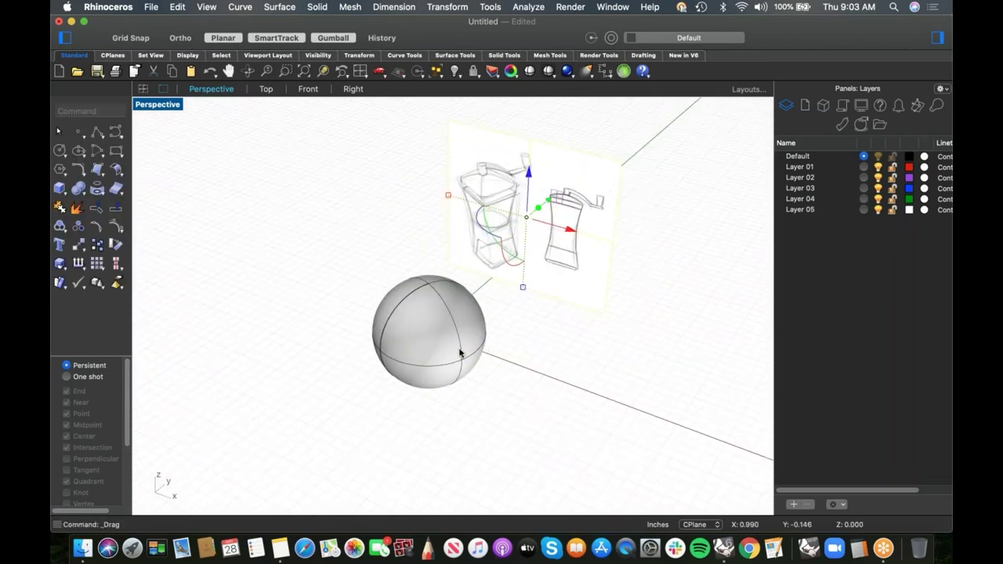
{"action": "key", "text": "Delete"}
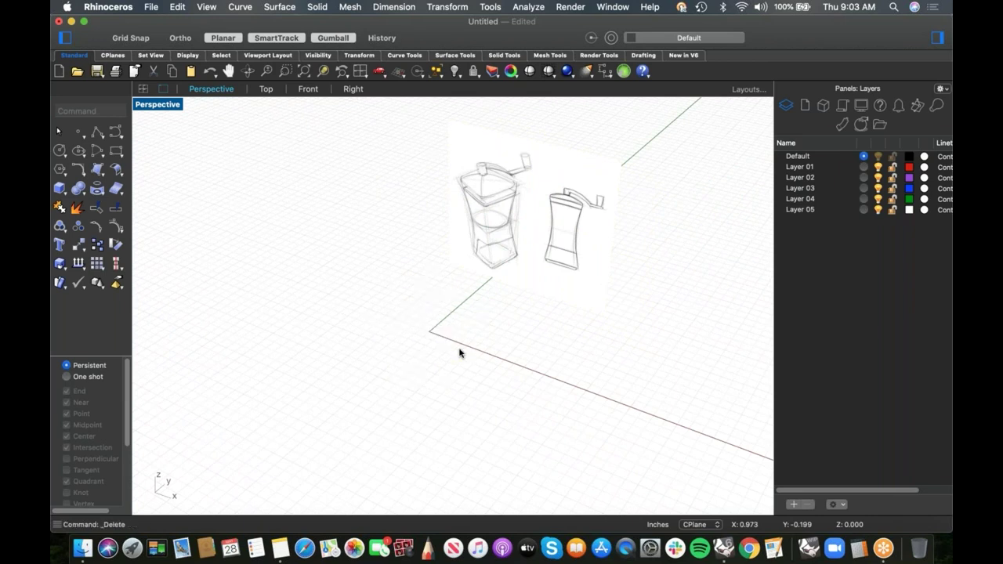
- Move the sketch picture in the Front view so the grinder's side view centers on the vertical axis with its base on the horizontal axis
{"action": "key", "text": "ctrl+F2"}
{"action": "scroll", "coordinate": [436, 291], "scroll_direction": "up", "scroll_amount": 3}
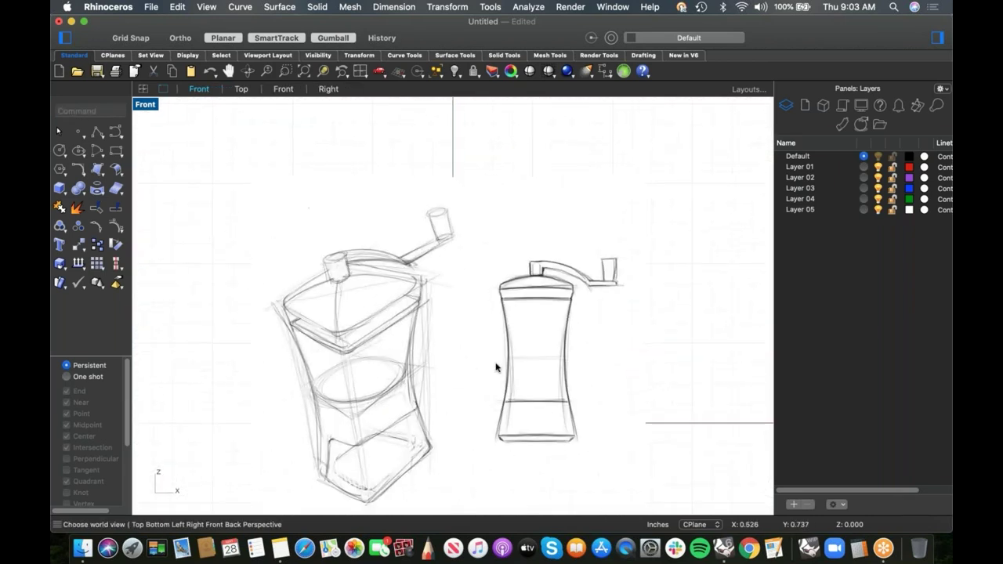
{"action": "left_click", "coordinate": [519, 365]}
{"action": "mouse_move", "coordinate": [520, 365]}
{"action": "left_mouse_down"}
{"action": "mouse_move", "coordinate": [448, 336]}
{"action": "mouse_move", "coordinate": [443, 351]}
{"action": "mouse_move", "coordinate": [448, 343]}
{"action": "left_mouse_up"}
{"action": "scroll", "coordinate": [481, 325], "scroll_direction": "down", "scroll_amount": 3}
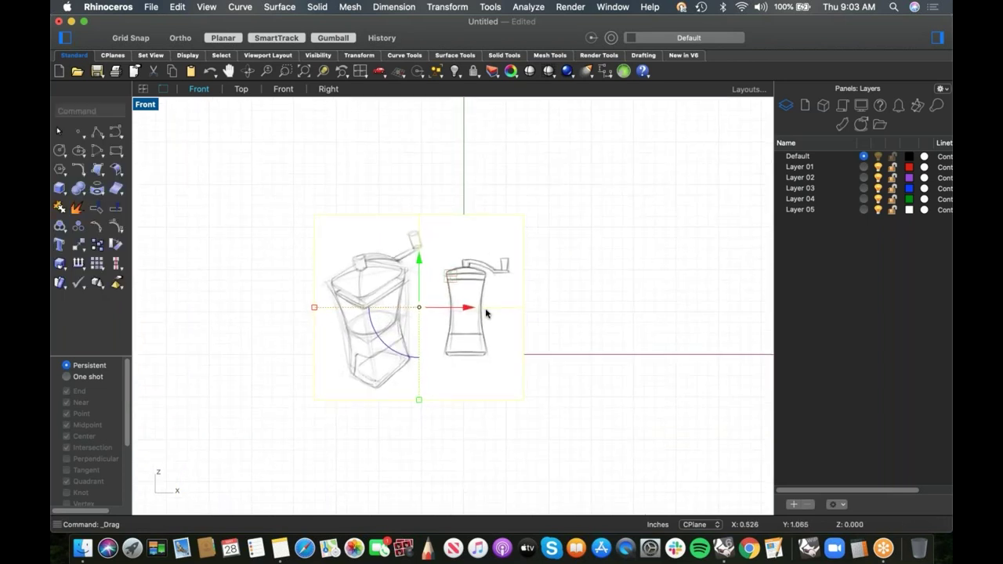
{"action": "left_click", "coordinate": [634, 302]}
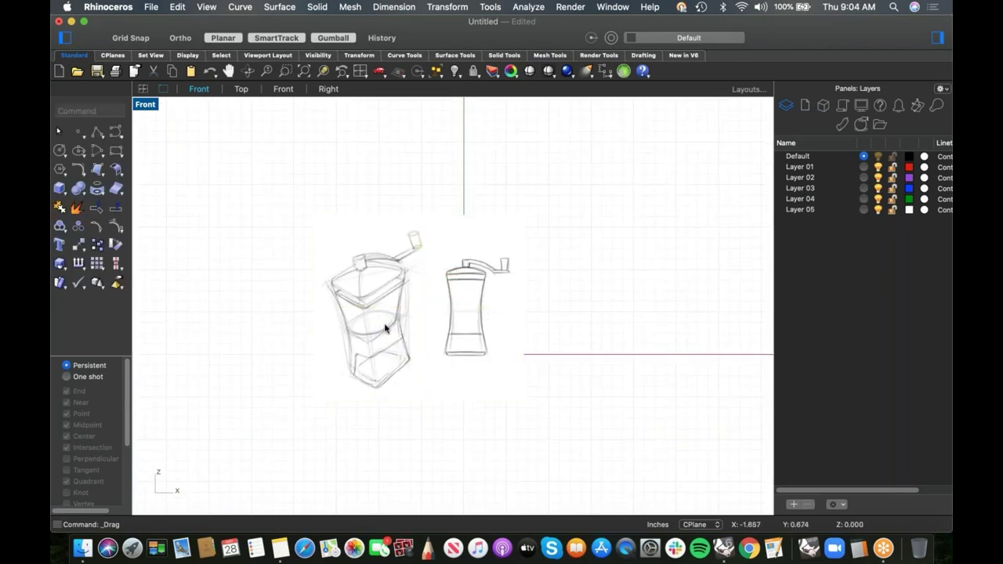
{"action": "scroll", "coordinate": [385, 329], "scroll_direction": "up", "scroll_amount": 3}
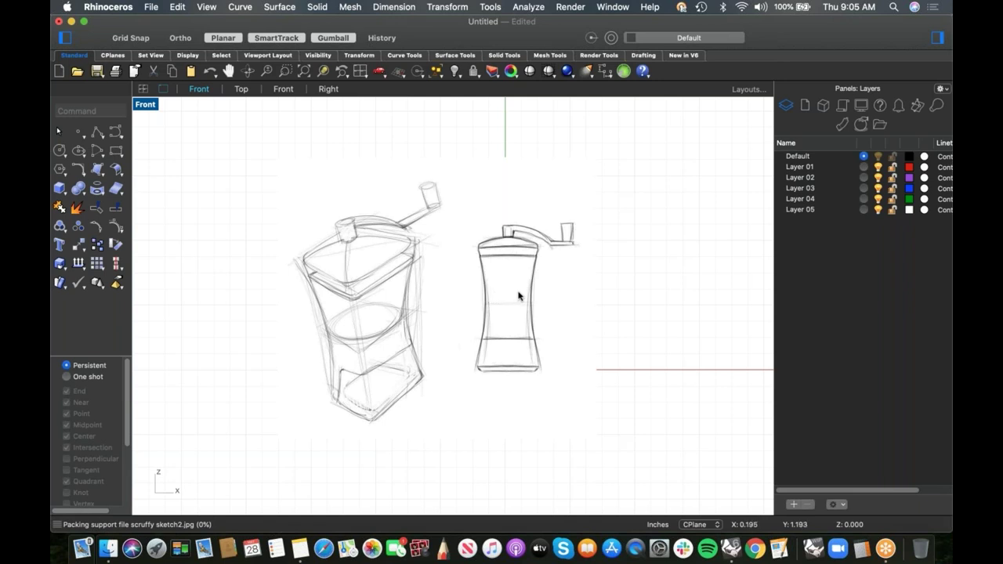
{"action": "scroll", "coordinate": [521, 292], "scroll_direction": "up", "scroll_amount": 2}
{"action": "scroll", "coordinate": [529, 290], "scroll_direction": "down", "scroll_amount": 3}
{"action": "right_click_drag", "start_coordinate": [554, 288], "coordinate": [510, 294]}
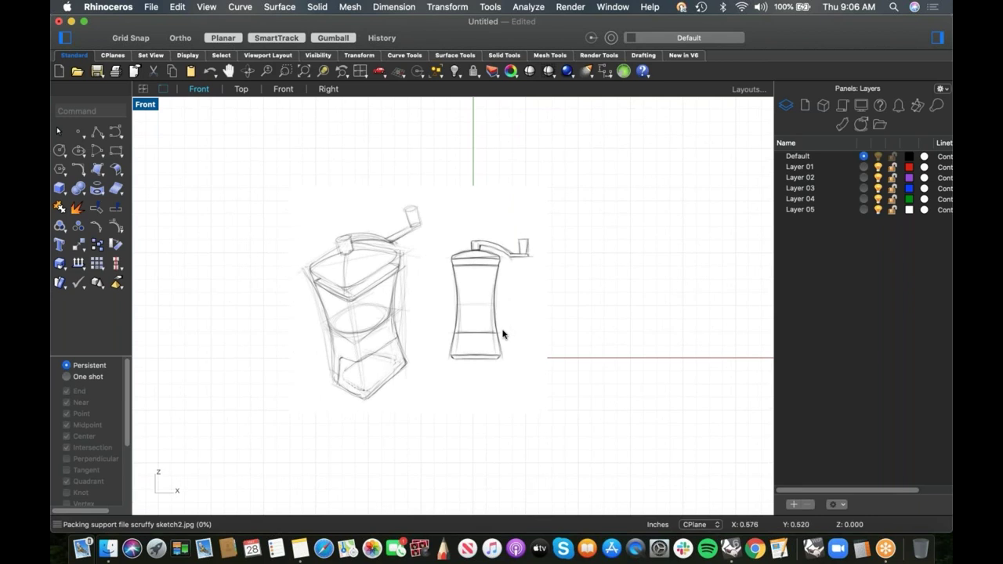
- Set the object transparency of the sketch picture's scruffy sketch2 material to about 63%
{"action": "key", "text": "super+4"}
{"action": "right_click_drag", "start_coordinate": [497, 322], "coordinate": [543, 300]}
{"action": "left_click", "coordinate": [567, 289]}
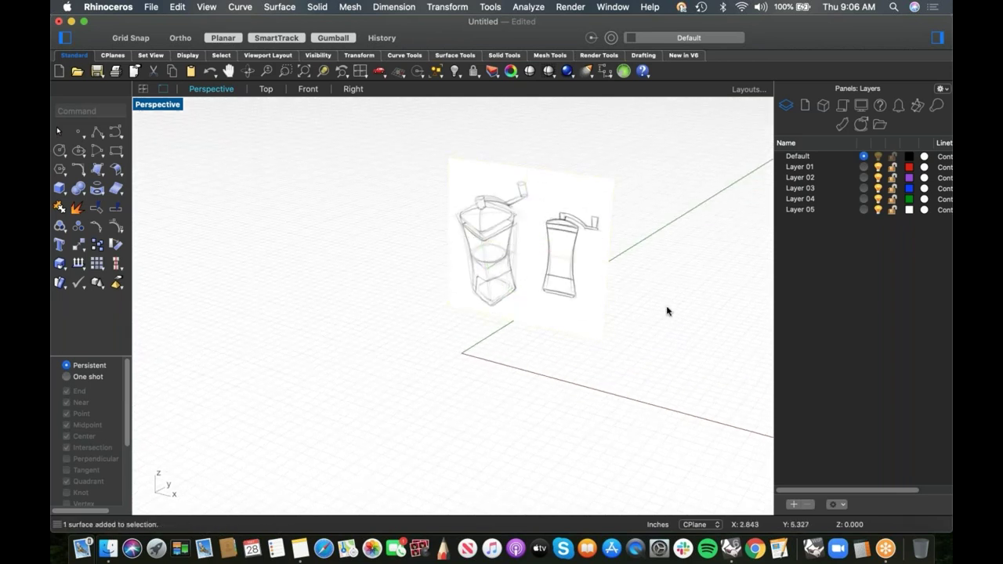
{"action": "left_click", "coordinate": [548, 246]}
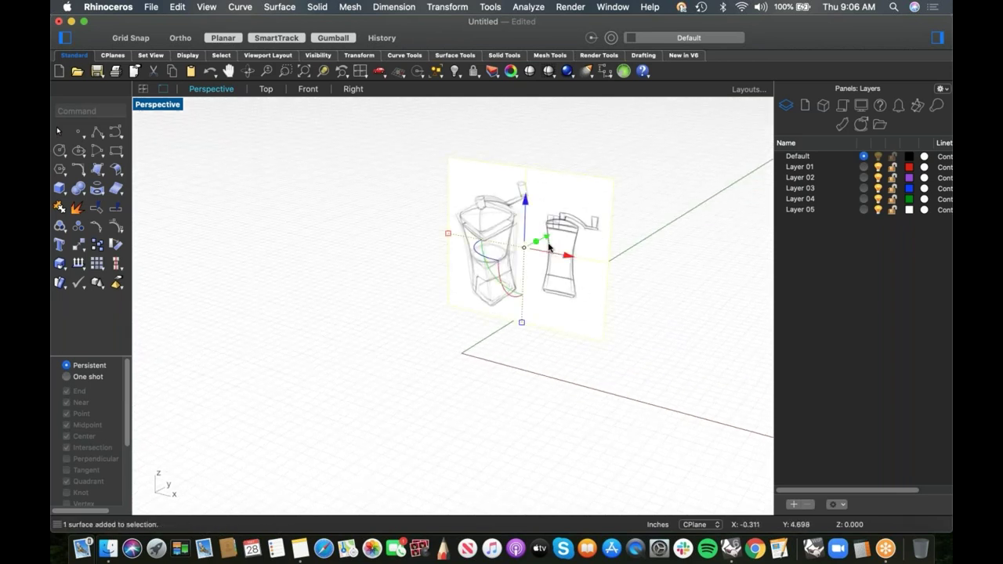
{"action": "left_click", "coordinate": [844, 125]}
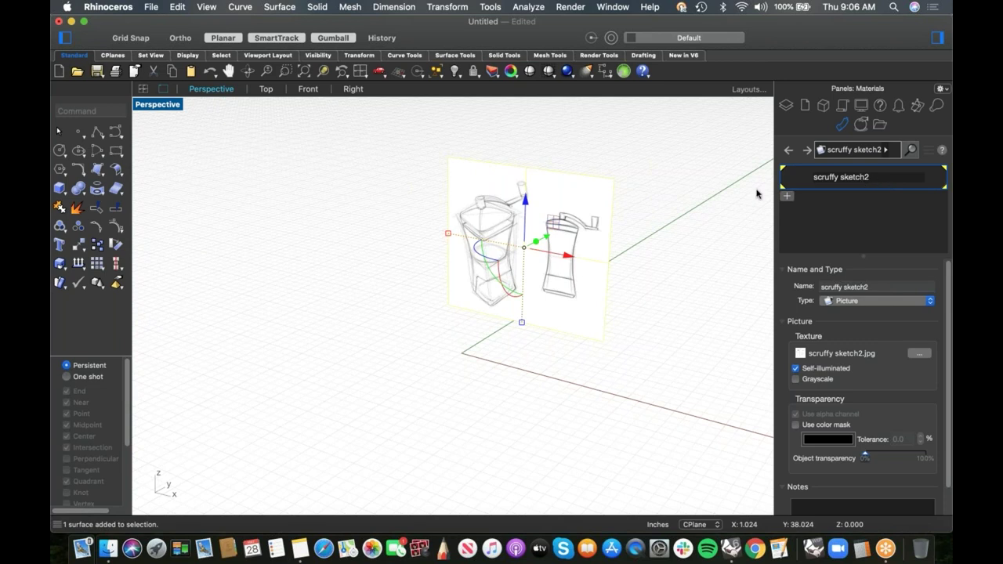
{"action": "left_click", "coordinate": [833, 176]}
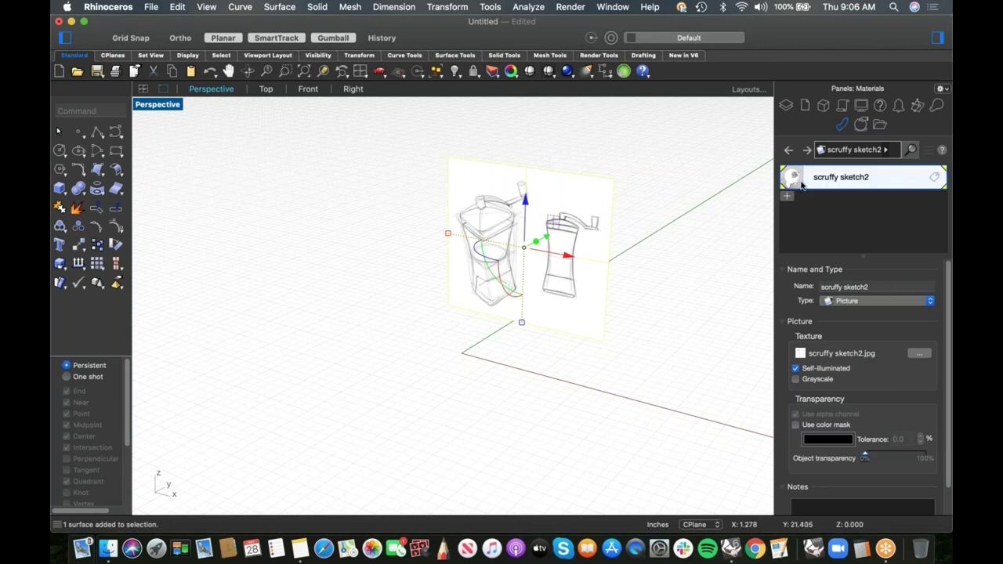
{"action": "left_click", "coordinate": [624, 248]}
{"action": "left_click", "coordinate": [598, 246]}
{"action": "left_click", "coordinate": [785, 172]}
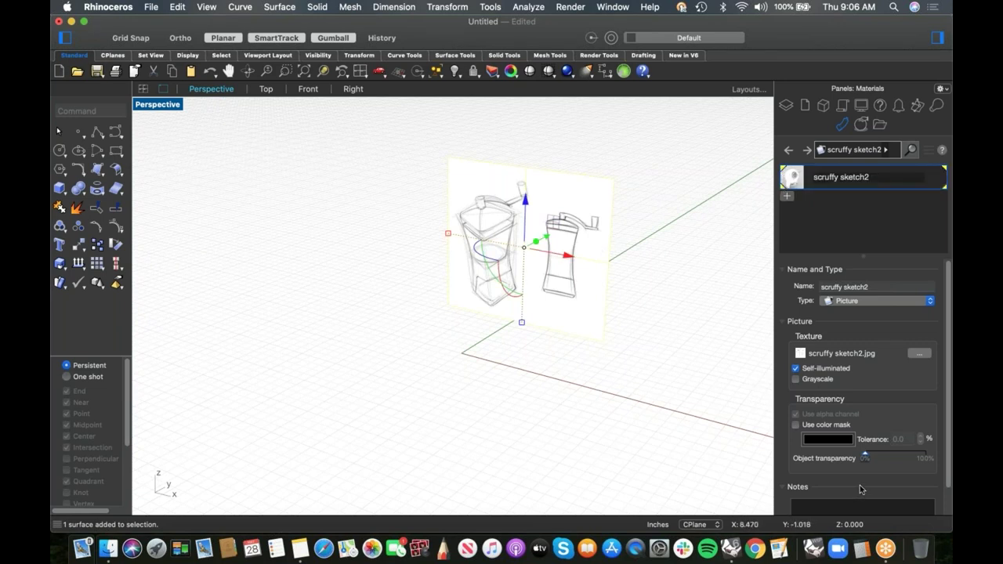
{"action": "left_click_drag", "start_coordinate": [866, 457], "coordinate": [902, 458]}
{"action": "left_click", "coordinate": [667, 389]}
{"action": "scroll", "coordinate": [638, 383], "scroll_direction": "up", "scroll_amount": 3}
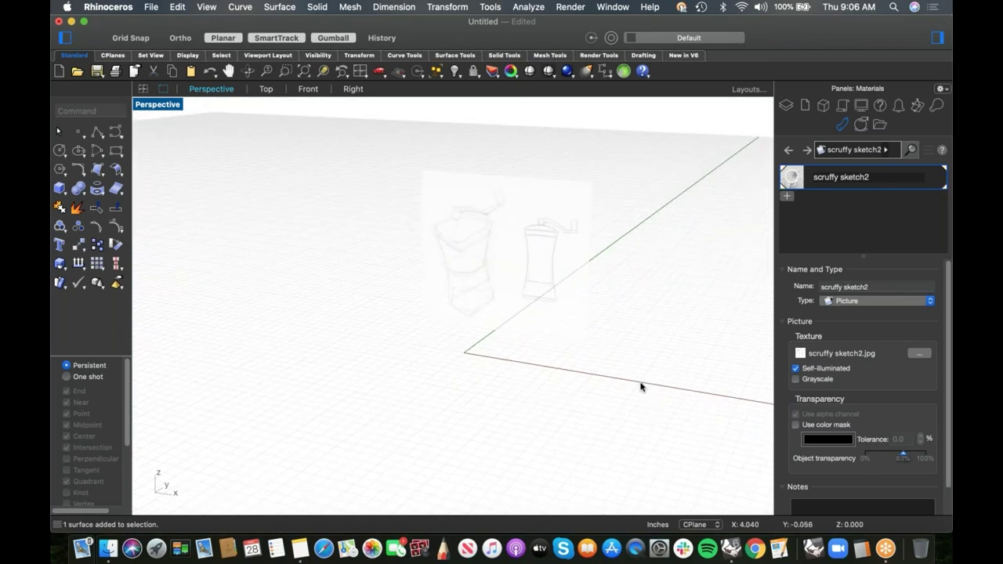
- Trace one side of the grinder body with a degree 3 test curve in the Front view and delete it
{"action": "key", "text": "ctrl+F2"}
{"action": "scroll", "coordinate": [506, 264], "scroll_direction": "up", "scroll_amount": 4}
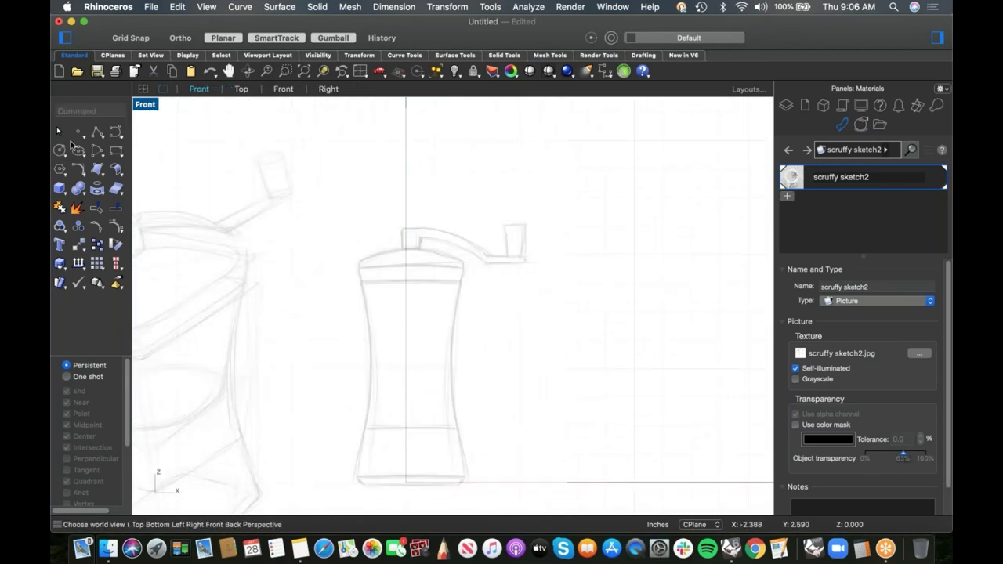
{"action": "left_click", "coordinate": [116, 131]}
{"action": "left_click", "coordinate": [361, 277]}
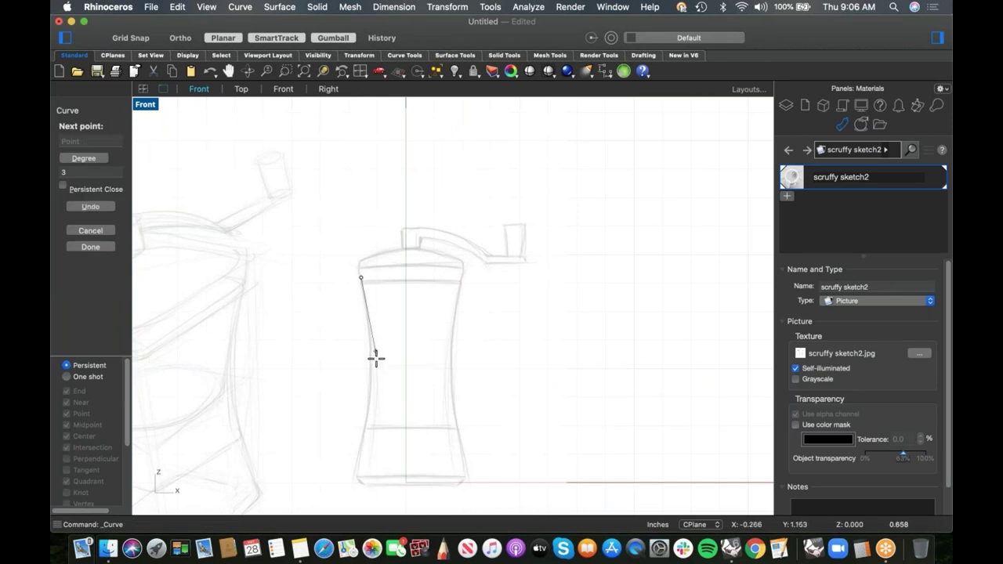
{"action": "left_click", "coordinate": [377, 360]}
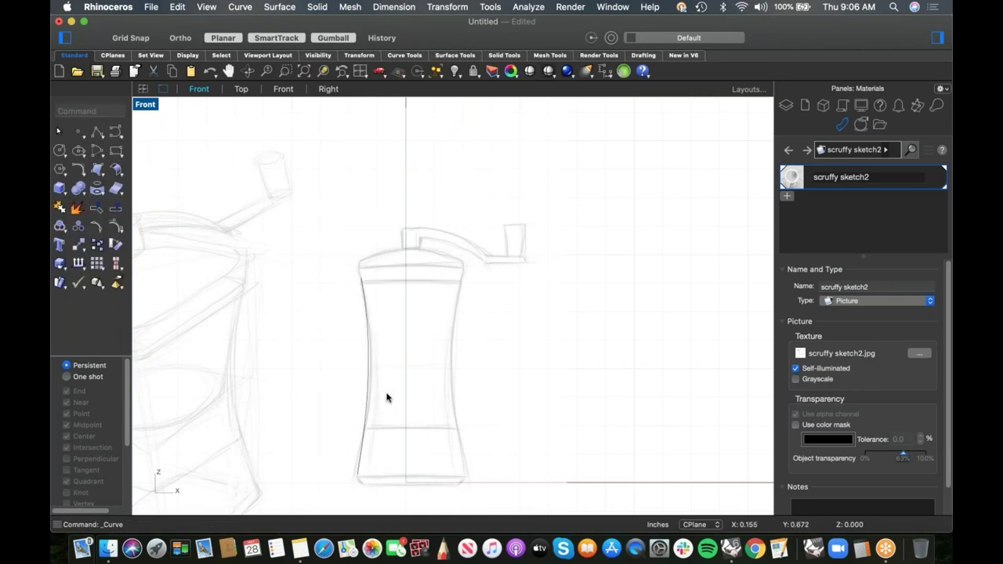
{"action": "left_click", "coordinate": [368, 384]}
{"action": "key", "text": "Delete"}
- Raise the object transparency of the scruffy sketch2 material to 73% and check the faded picture in the Perspective view
{"action": "left_click_drag", "start_coordinate": [904, 458], "coordinate": [909, 458]}
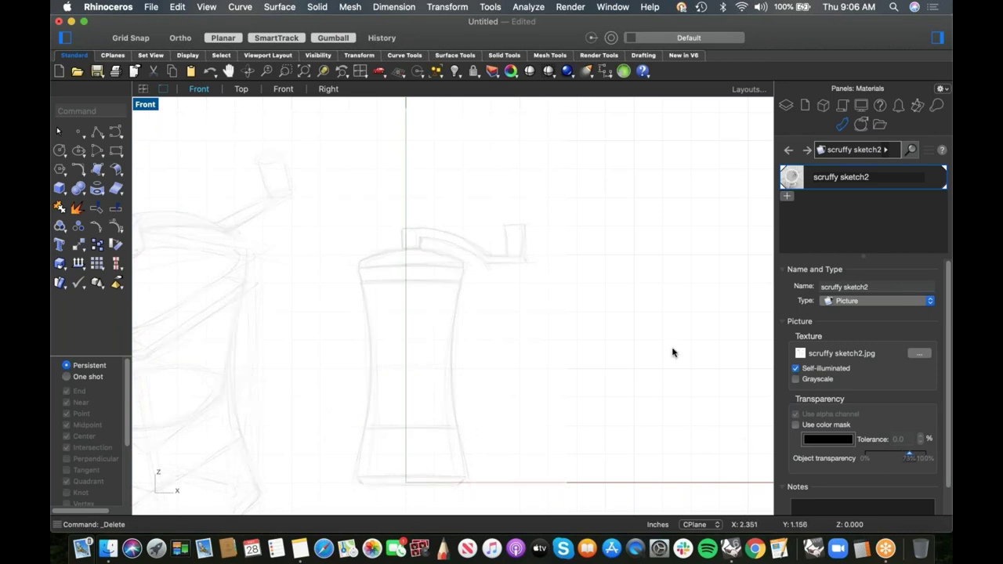
{"action": "scroll", "coordinate": [526, 329], "scroll_direction": "down", "scroll_amount": 4}
{"action": "key", "text": "super+4"}
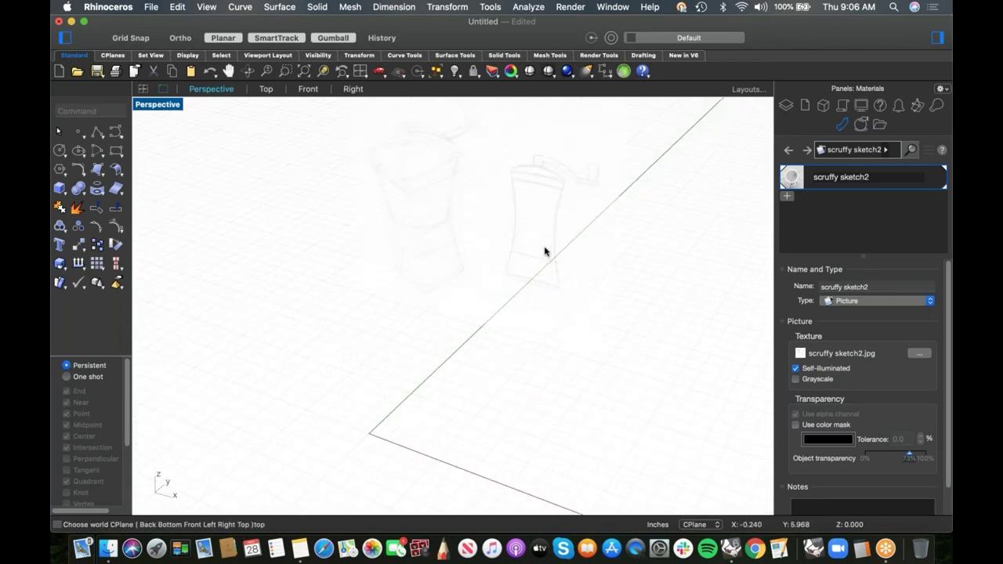
{"action": "left_click", "coordinate": [544, 251]}
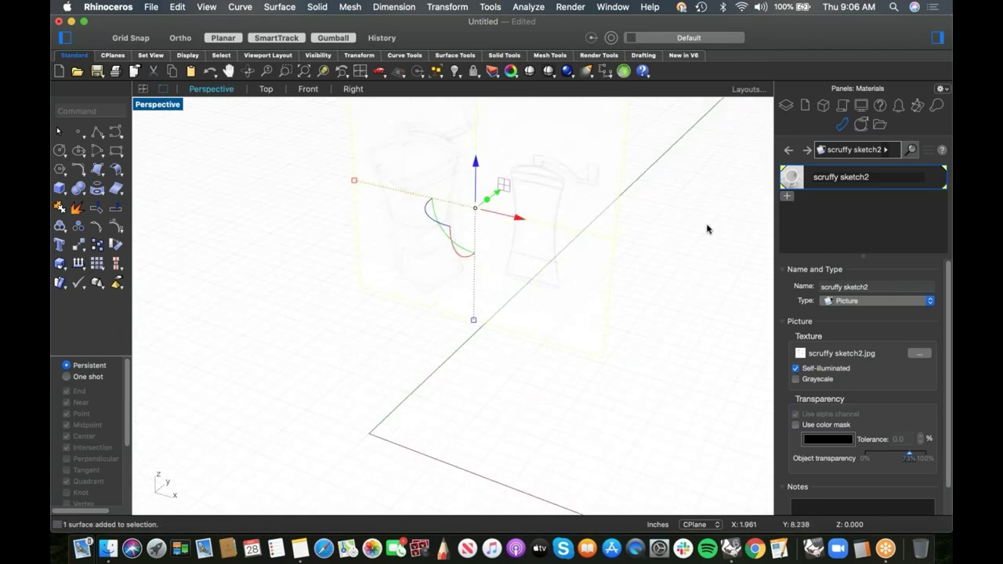
{"action": "key", "text": "Escape"}
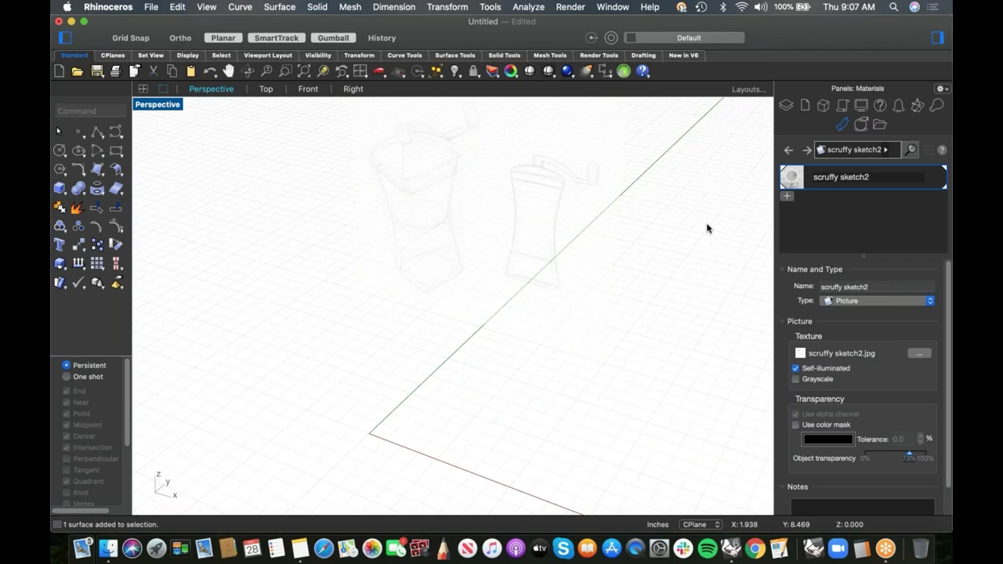
- Turn on Ortho for drawing straight lines in the Front view, leaving the Polyline command without placing points
{"action": "key", "text": "ctrl+F2"}
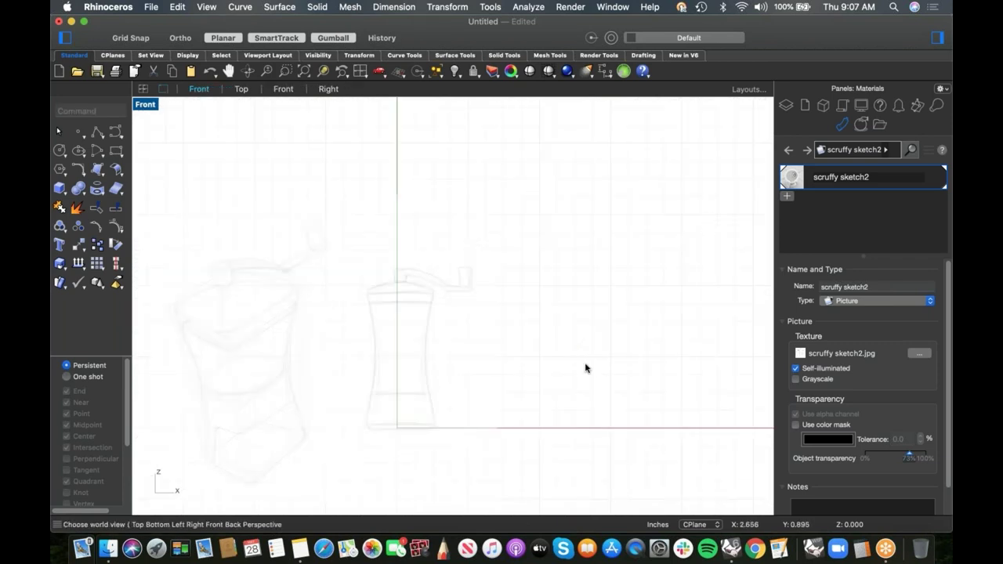
{"action": "scroll", "coordinate": [597, 356], "scroll_direction": "down", "scroll_amount": 2}
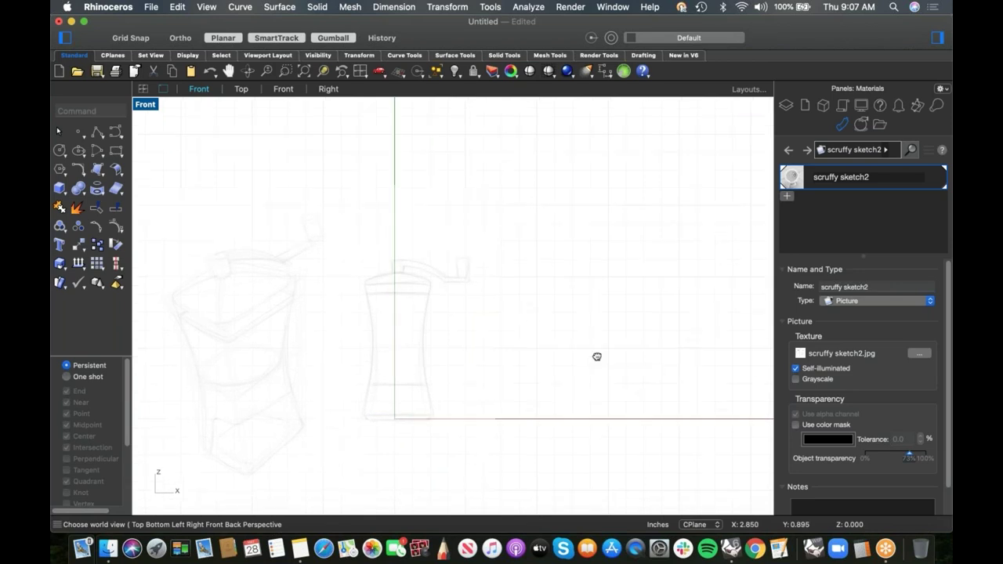
{"action": "left_click", "coordinate": [97, 134]}
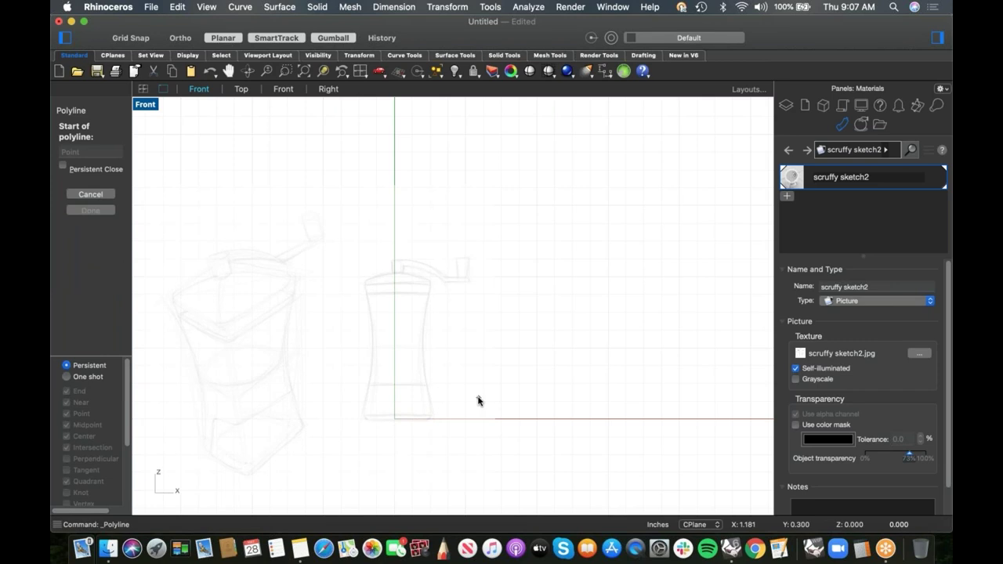
{"action": "key", "text": "F8"}
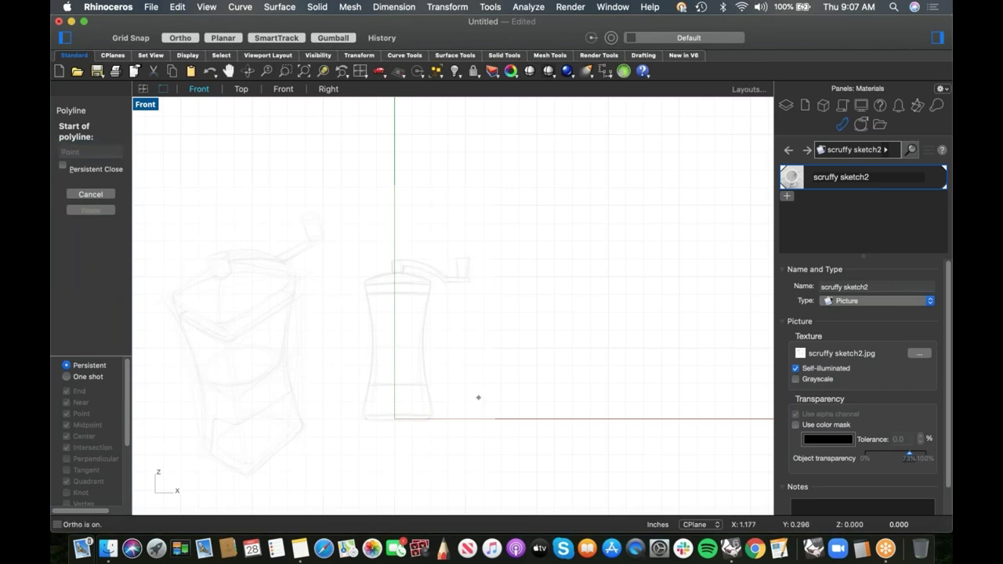
{"action": "key", "text": "Escape"}
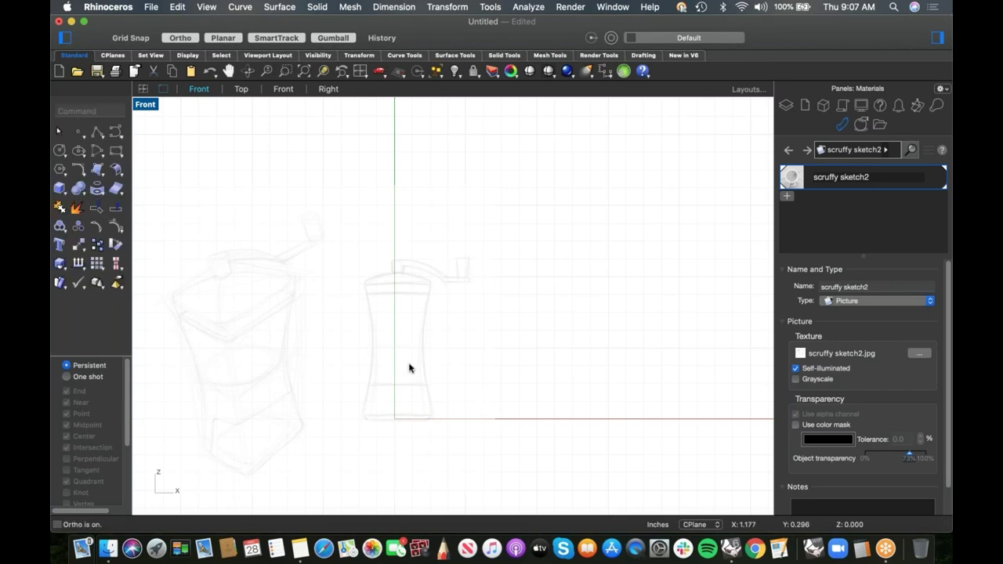
- Draw a guide polyline in the Front view from the origin, 6 inches straight up and then horizontally past the grinder
{"action": "right_click", "coordinate": [275, 218]}
{"action": "left_click", "coordinate": [306, 204]}
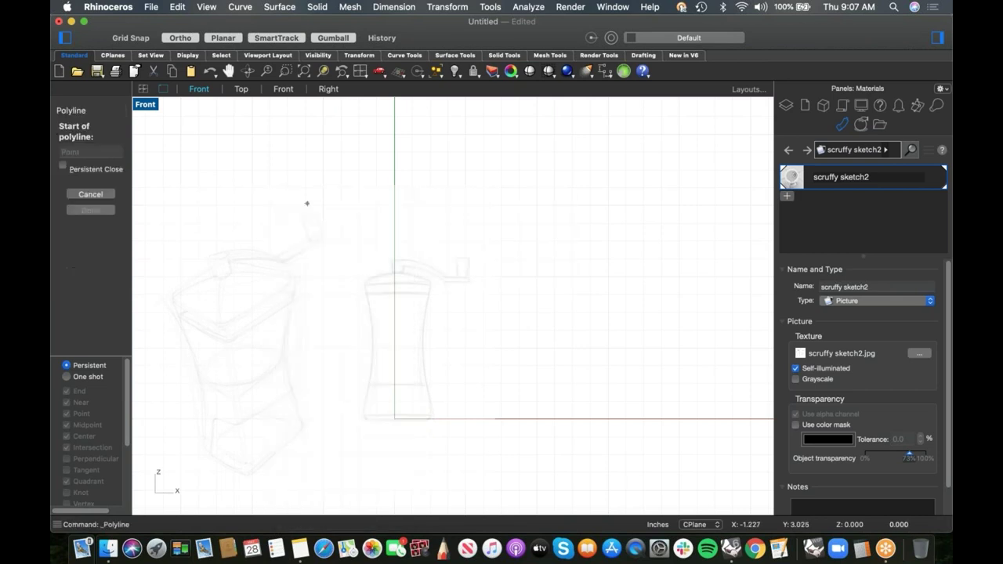
{"action": "type", "text": "0"}
{"action": "key", "text": "Return"}
{"action": "scroll", "coordinate": [468, 227], "scroll_direction": "down", "scroll_amount": 2}
{"action": "right_click_drag", "start_coordinate": [468, 226], "coordinate": [494, 297]}
{"action": "scroll", "coordinate": [494, 297], "scroll_direction": "up", "scroll_amount": 2}
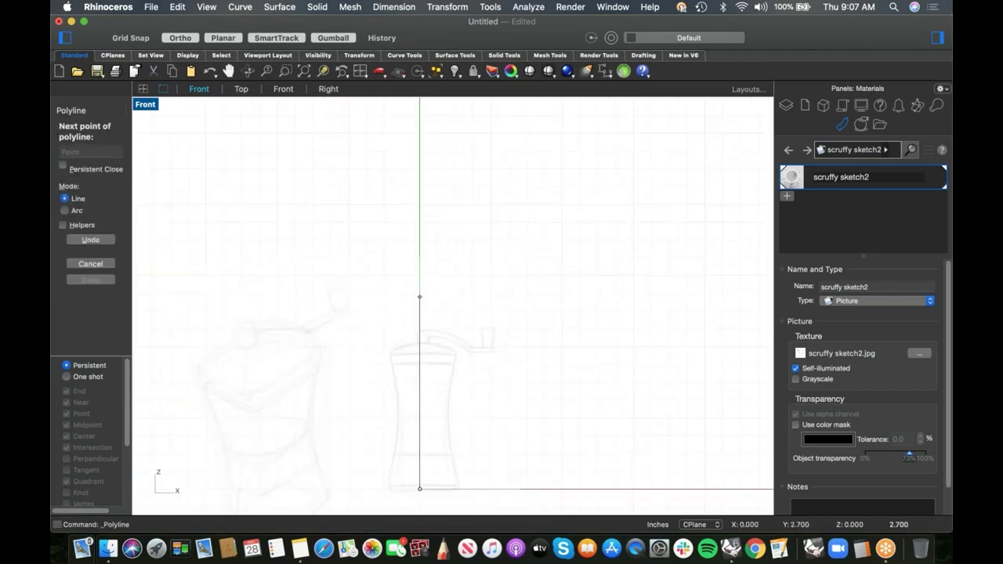
{"action": "scroll", "coordinate": [445, 306], "scroll_direction": "down", "scroll_amount": 15}
{"action": "right_click_drag", "start_coordinate": [478, 372], "coordinate": [478, 411]}
{"action": "scroll", "coordinate": [478, 412], "scroll_direction": "up", "scroll_amount": 5}
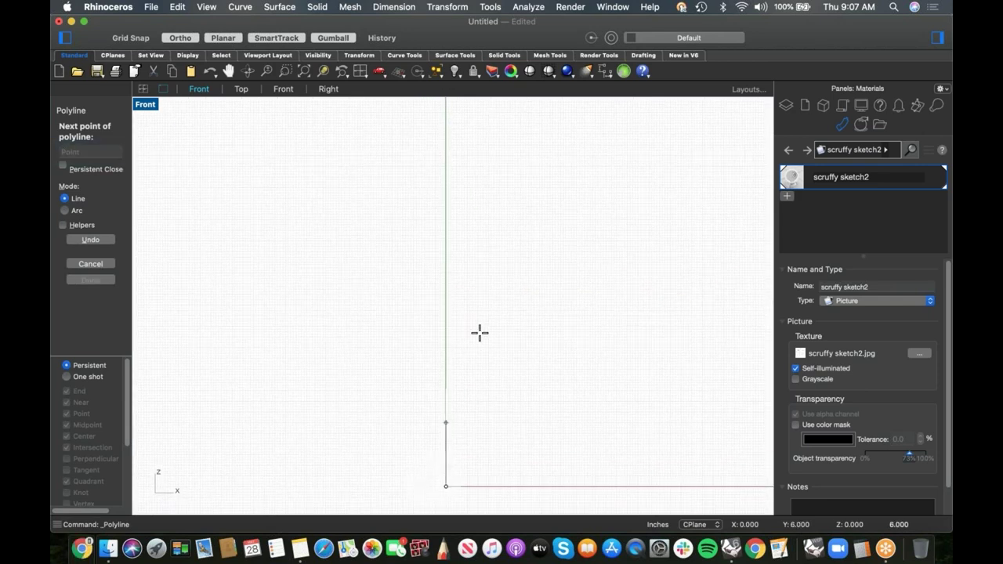
{"action": "left_click", "coordinate": [469, 422]}
{"action": "left_click", "coordinate": [532, 421]}
{"action": "key", "text": "Return"}
- Scale the sketch picture from the origin so the grinder's top meets the horizontal guide line, and delete the guide polyline
{"action": "scroll", "coordinate": [535, 437], "scroll_direction": "up", "scroll_amount": 10}
{"action": "scroll", "coordinate": [438, 353], "scroll_direction": "up", "scroll_amount": 3}
{"action": "left_click", "coordinate": [415, 413]}
{"action": "type", "text": "sca"}
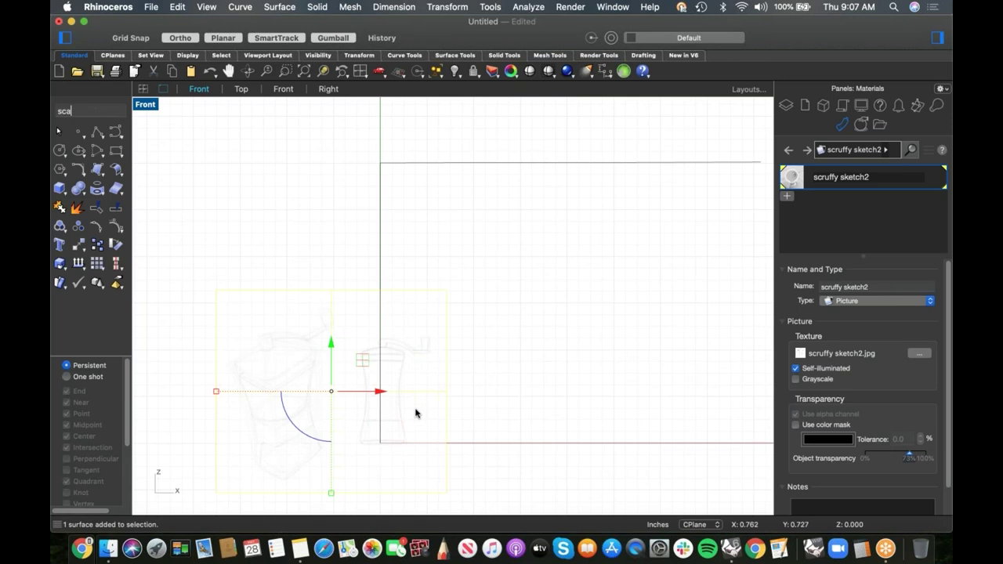
{"action": "type", "text": "le"}
{"action": "key", "text": "Return"}
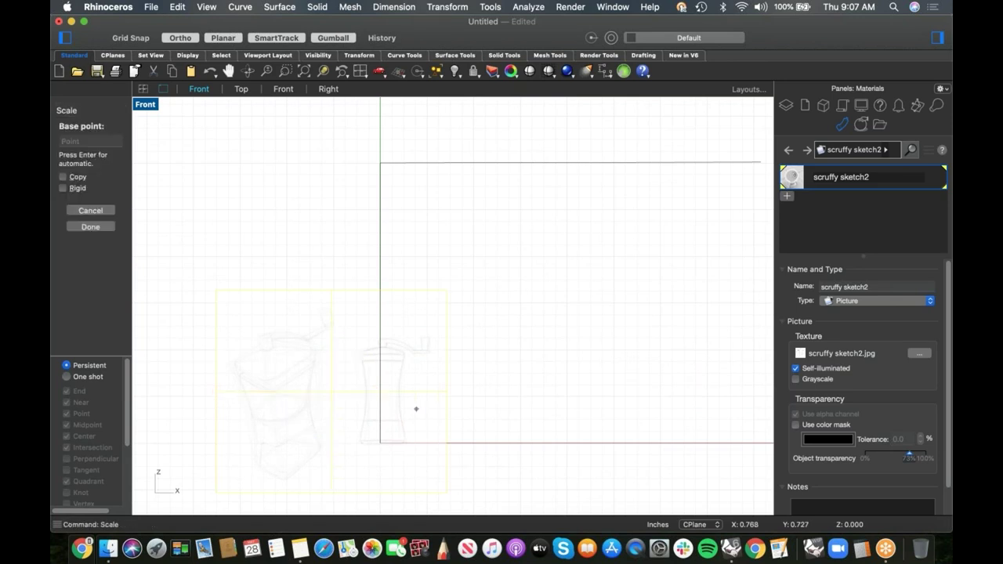
{"action": "type", "text": "0"}
{"action": "key", "text": "Return"}
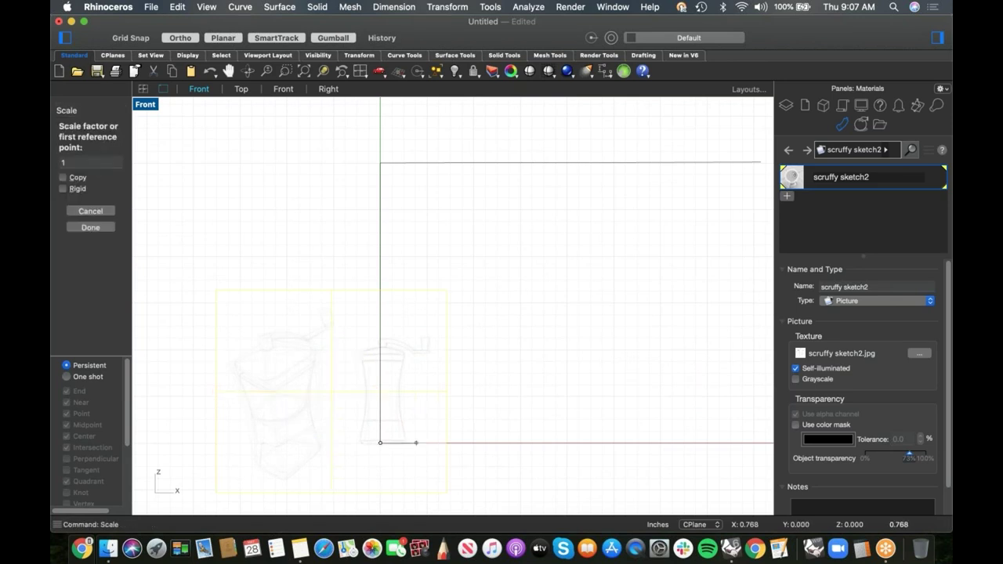
{"action": "left_click", "coordinate": [391, 347]}
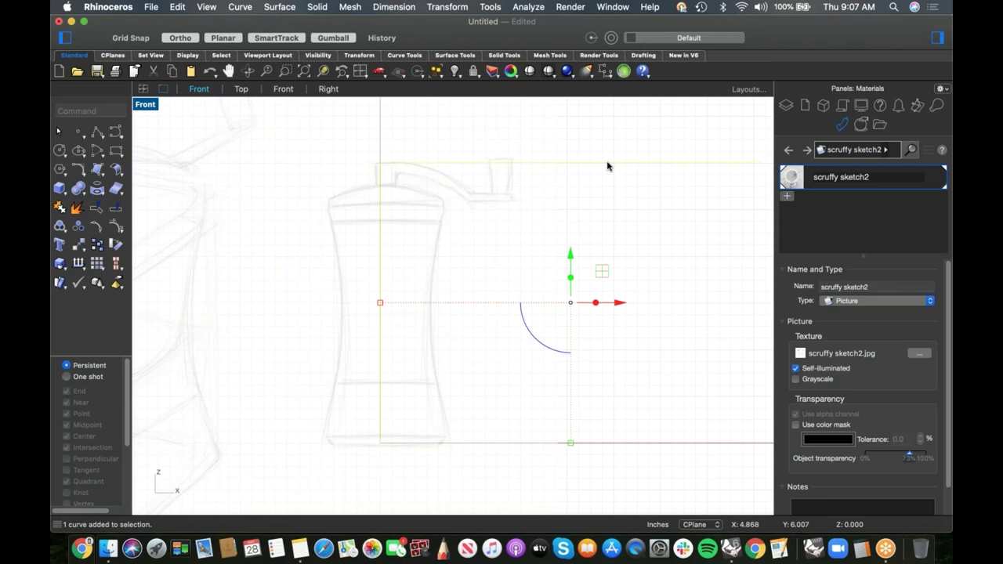
{"action": "key", "text": "Delete"}
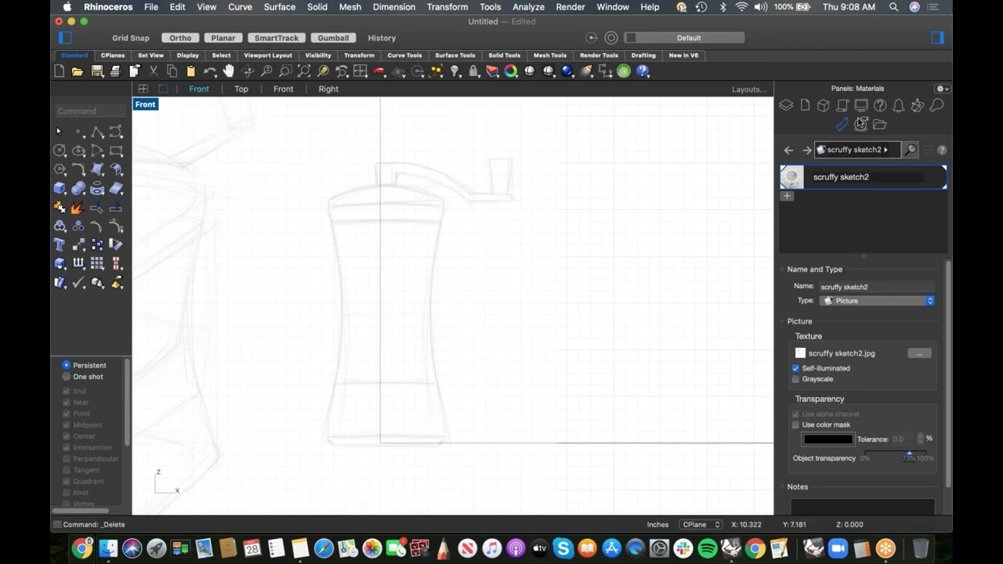
- Rename Layer 01 as sketch
{"action": "left_click", "coordinate": [786, 105]}
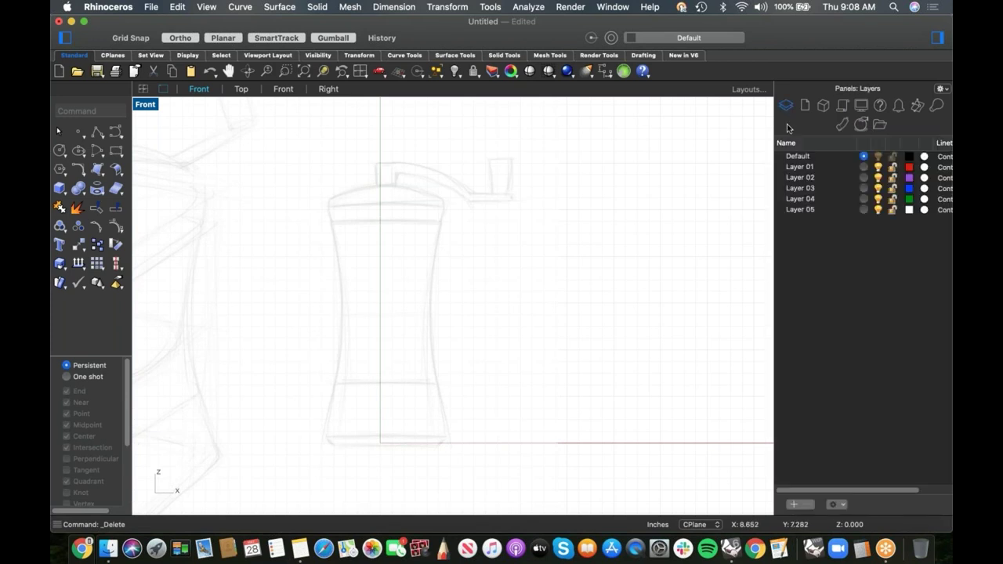
{"action": "double_click", "coordinate": [799, 168]}
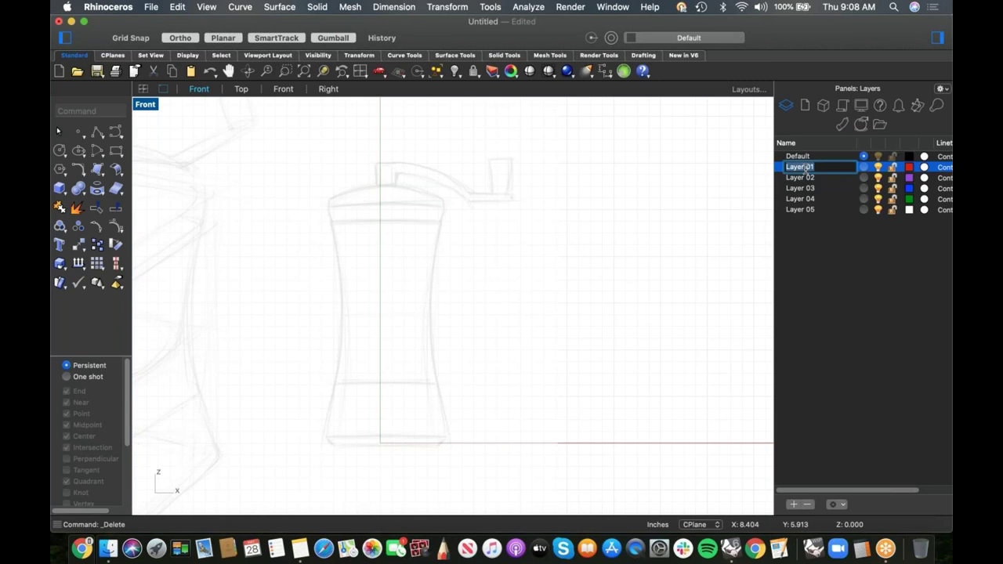
{"action": "type", "text": "sketch"}
{"action": "key", "text": "Return"}
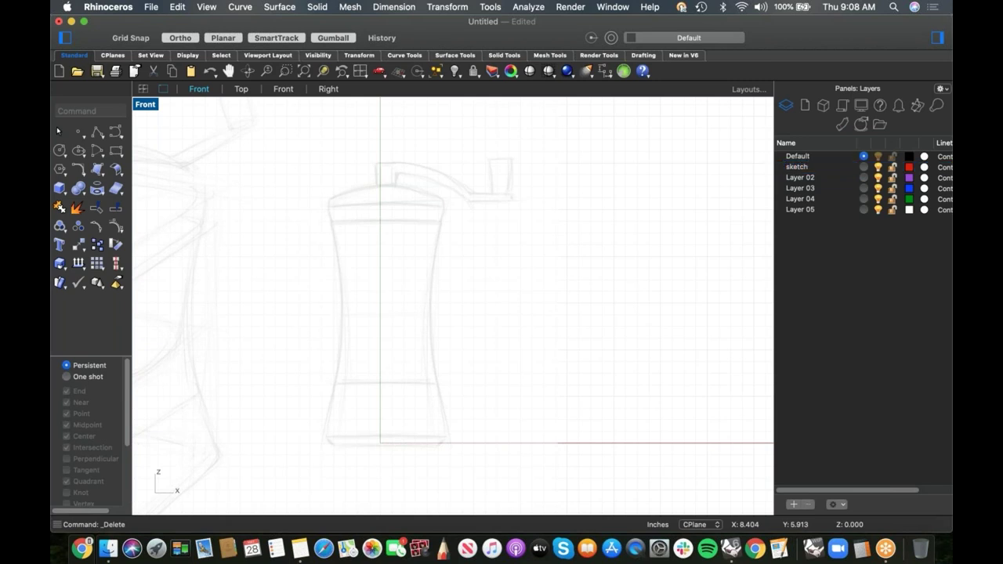
- Move the sketch picture to the sketch layer and lock that layer
{"action": "key", "text": "super+z"}
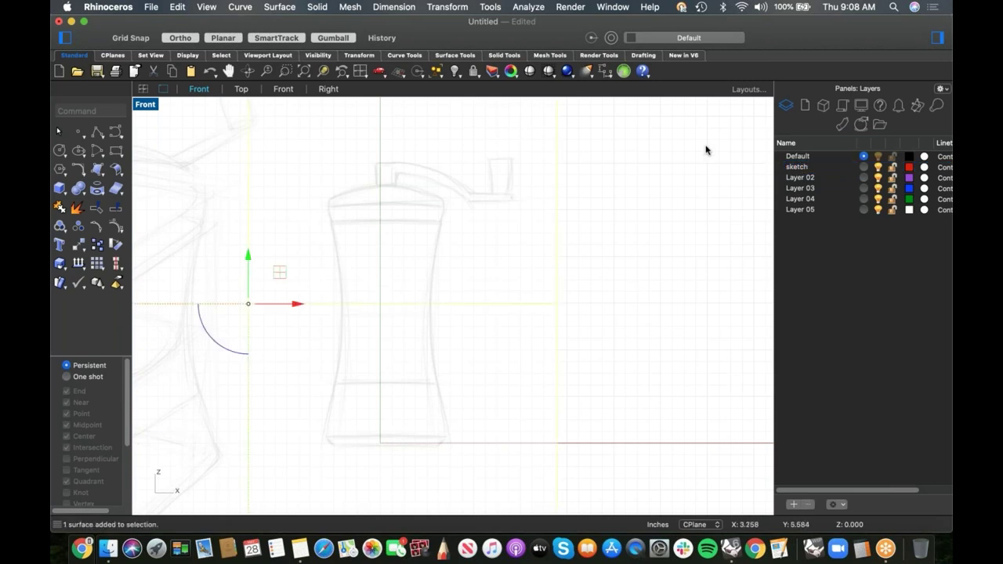
{"action": "right_click", "coordinate": [803, 170]}
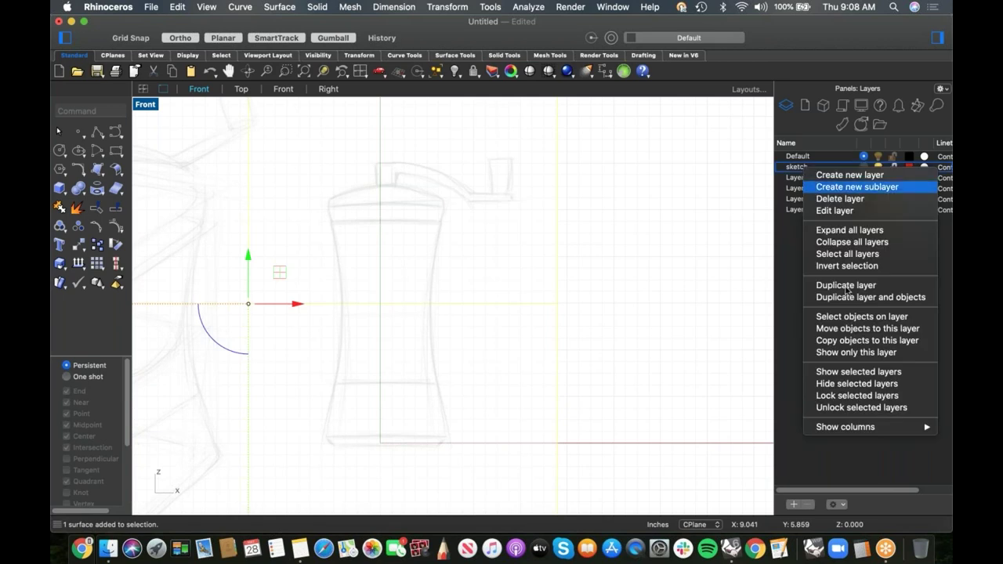
{"action": "left_click", "coordinate": [861, 331]}
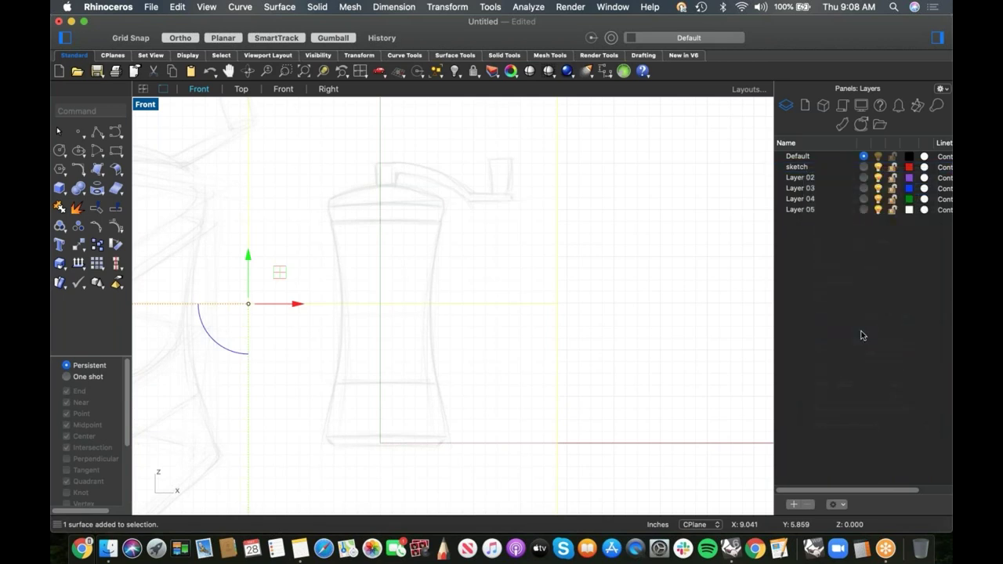
{"action": "left_click", "coordinate": [892, 169]}
- Switch the sketch layer's visibility off and back on, and examine the angled and front grinder drawings in the Front view
{"action": "scroll", "coordinate": [611, 281], "scroll_direction": "down", "scroll_amount": 3}
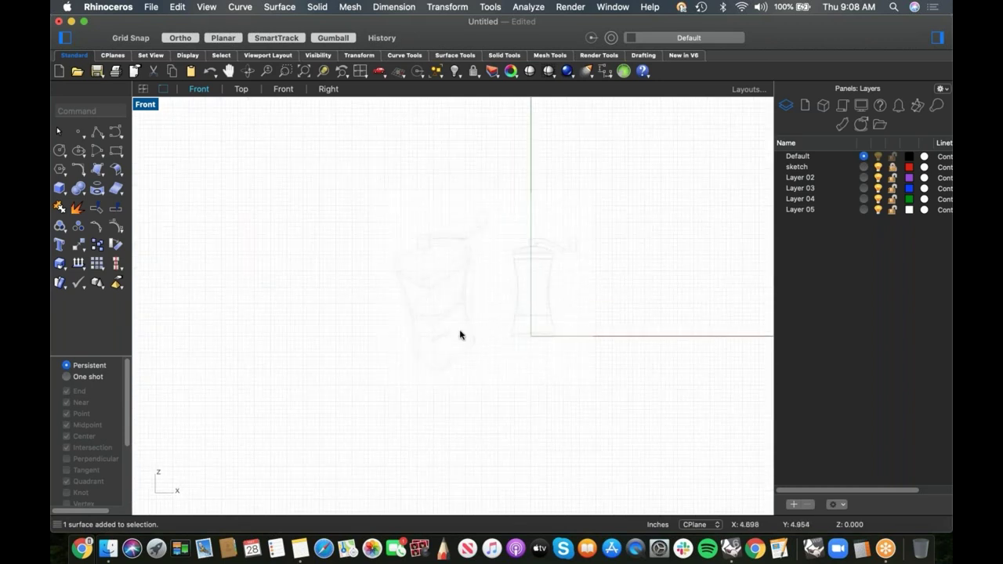
{"action": "scroll", "coordinate": [575, 290], "scroll_direction": "up", "scroll_amount": 3}
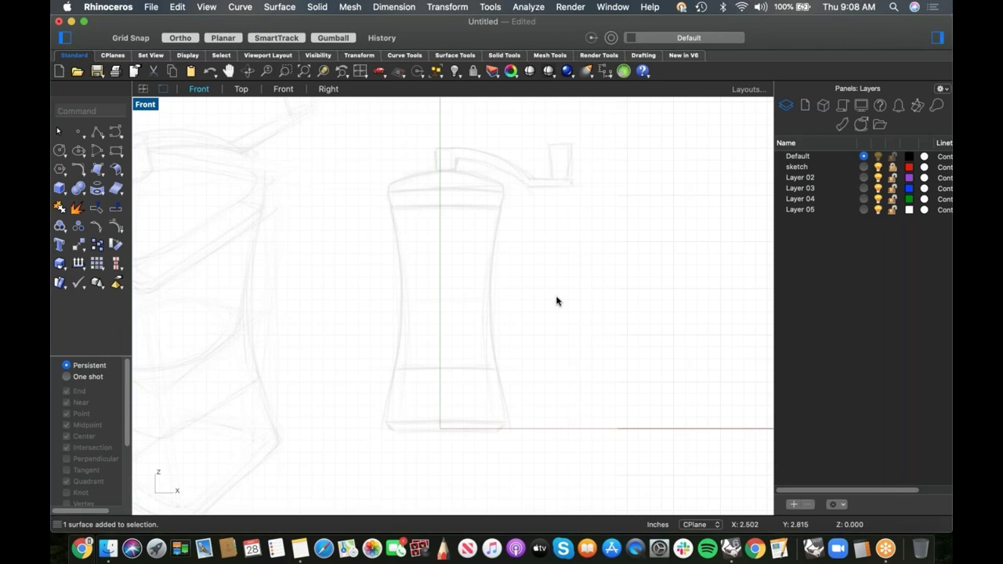
{"action": "left_click", "coordinate": [878, 167]}
{"action": "left_click", "coordinate": [877, 167]}
{"action": "scroll", "coordinate": [546, 307], "scroll_direction": "down", "scroll_amount": 3}
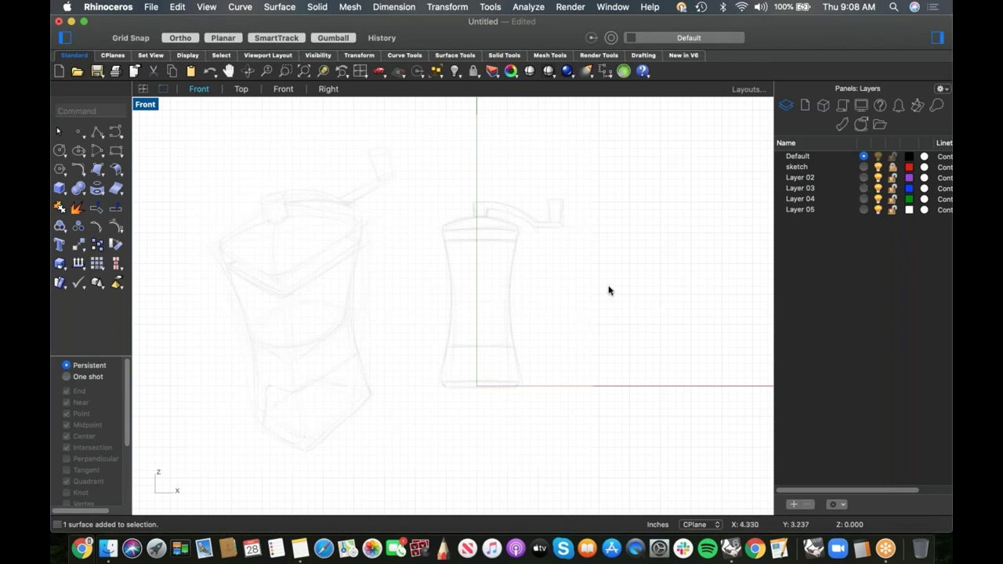
{"action": "right_click_drag", "start_coordinate": [586, 304], "coordinate": [570, 318]}
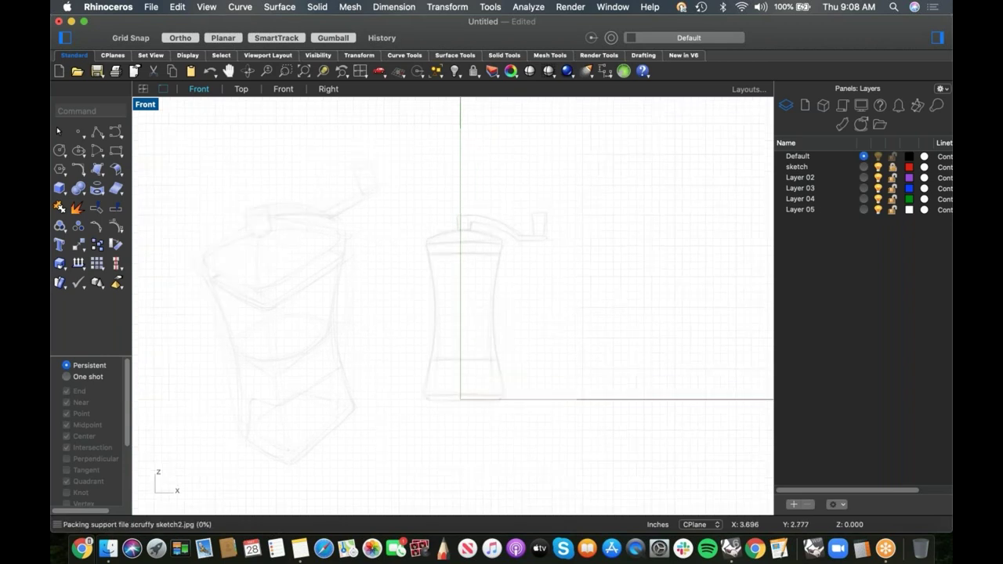
{"action": "scroll", "coordinate": [473, 293], "scroll_direction": "up", "scroll_amount": 2}
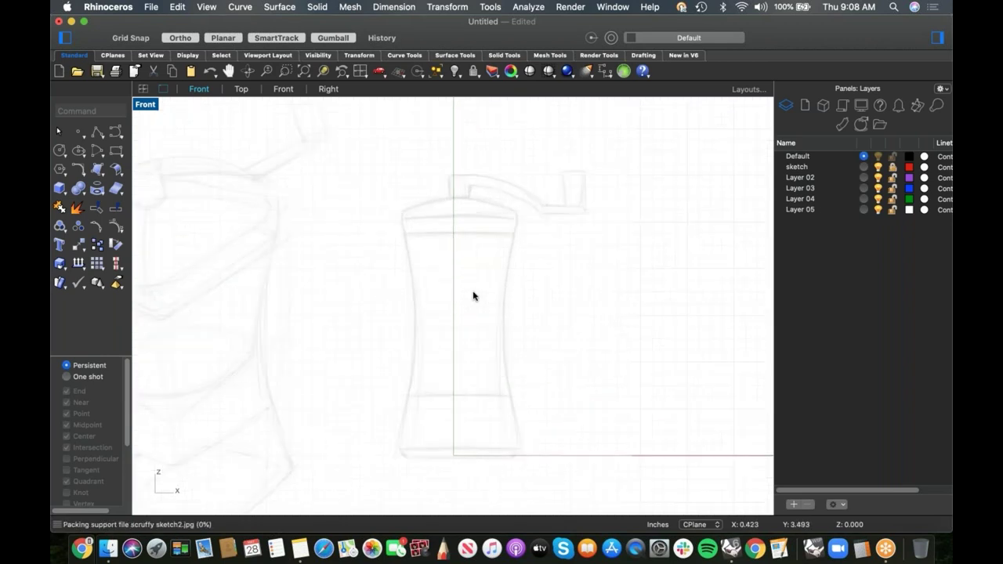
{"action": "scroll", "coordinate": [484, 250], "scroll_direction": "down", "scroll_amount": 2}
{"action": "scroll", "coordinate": [484, 250], "scroll_direction": "up", "scroll_amount": 3}
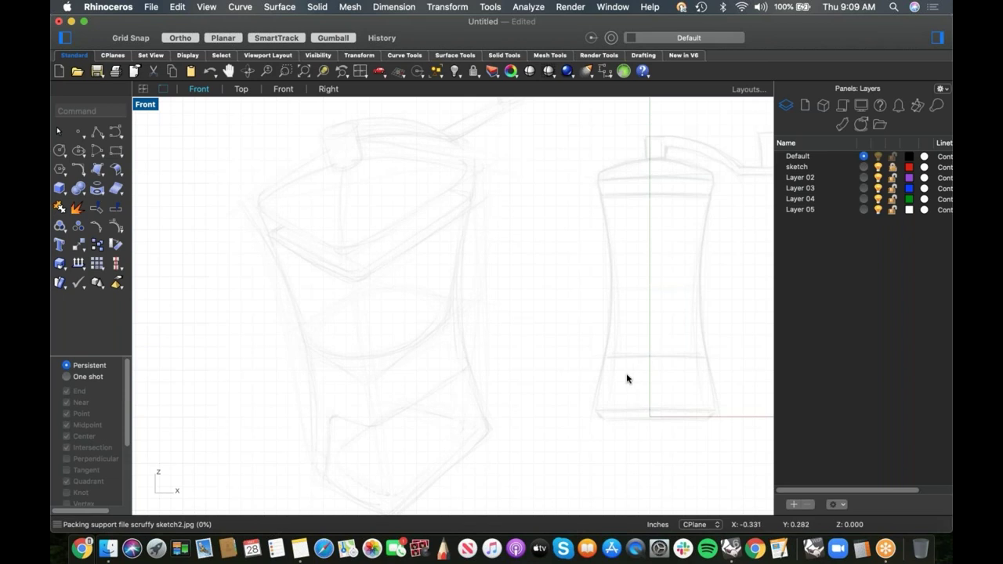
{"action": "right_click_drag", "start_coordinate": [551, 320], "coordinate": [410, 347]}
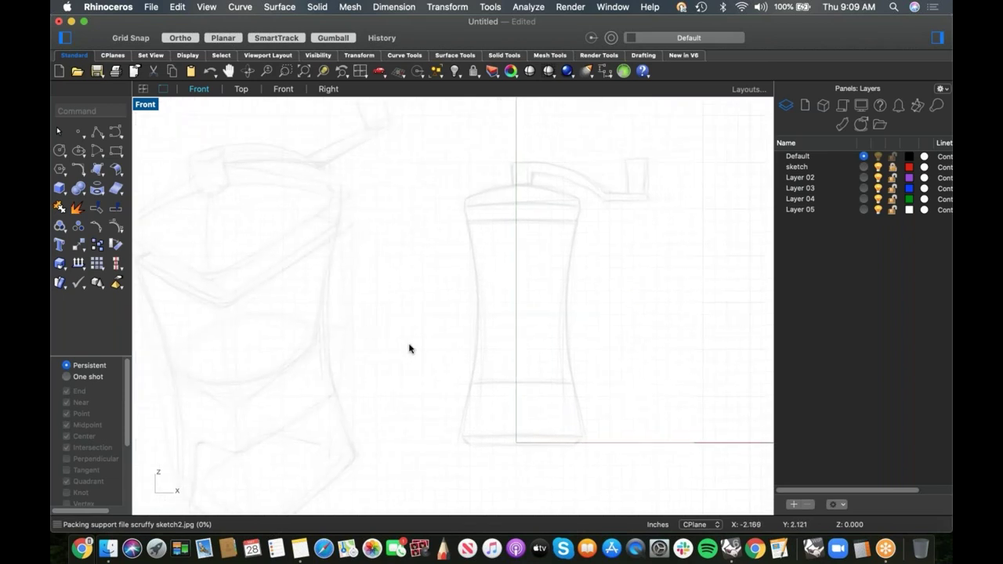
- Draw a rounded rectangle about 2.5 inches square, centred on the origin at the grinder's base in the Front view
{"action": "left_click", "coordinate": [118, 153]}
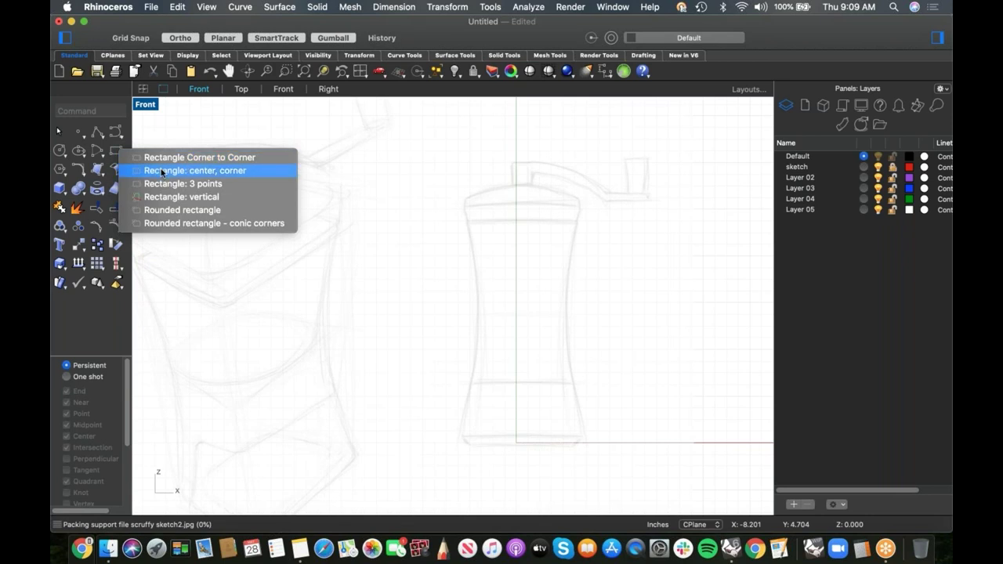
{"action": "left_click", "coordinate": [162, 170]}
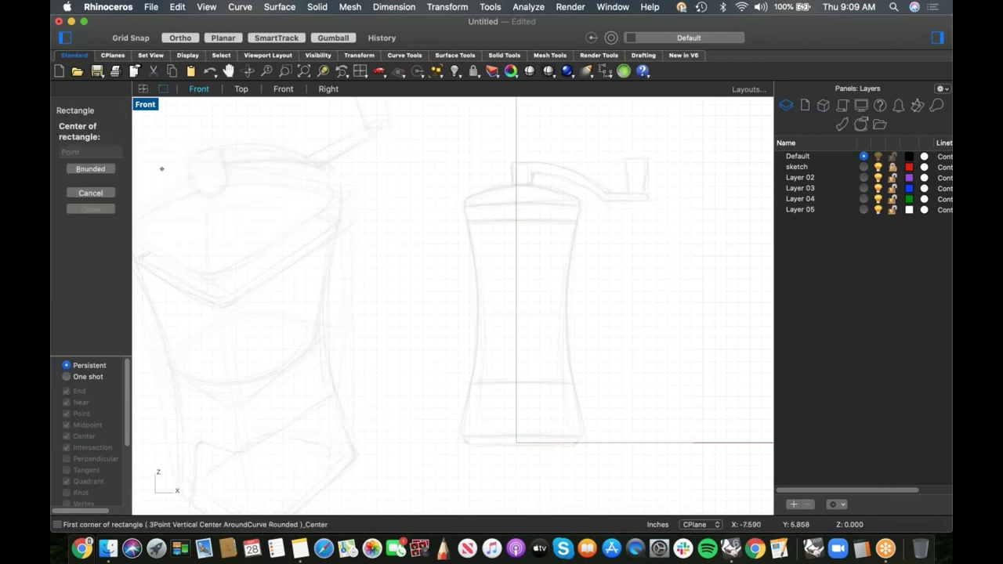
{"action": "left_click", "coordinate": [89, 169]}
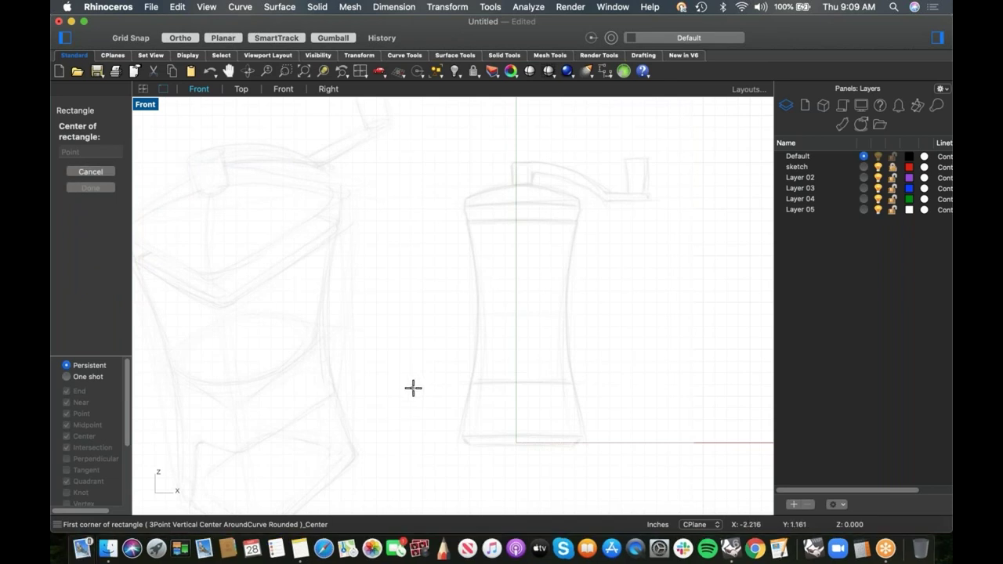
{"action": "type", "text": "0"}
{"action": "key", "text": "Return"}
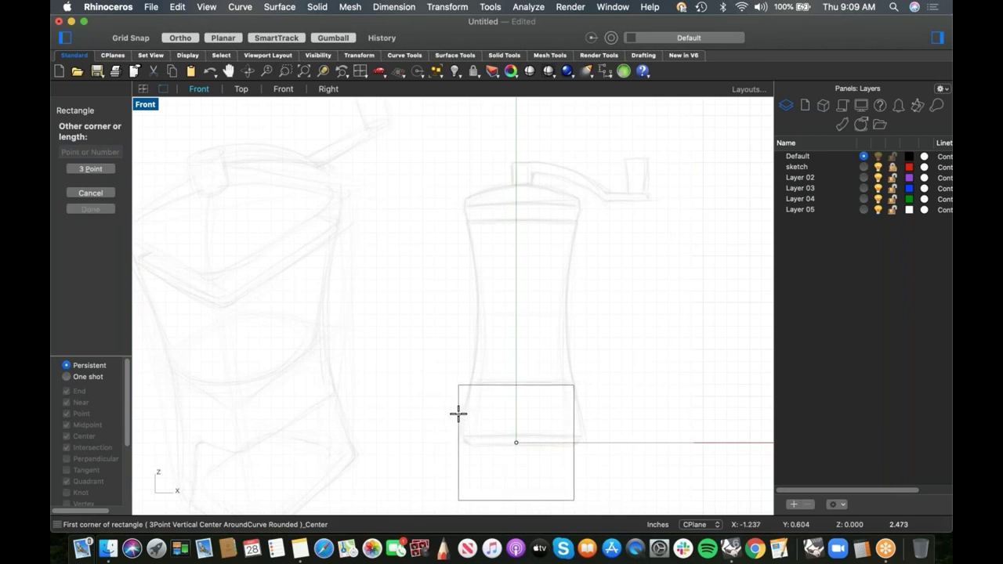
{"action": "left_click", "coordinate": [458, 414]}
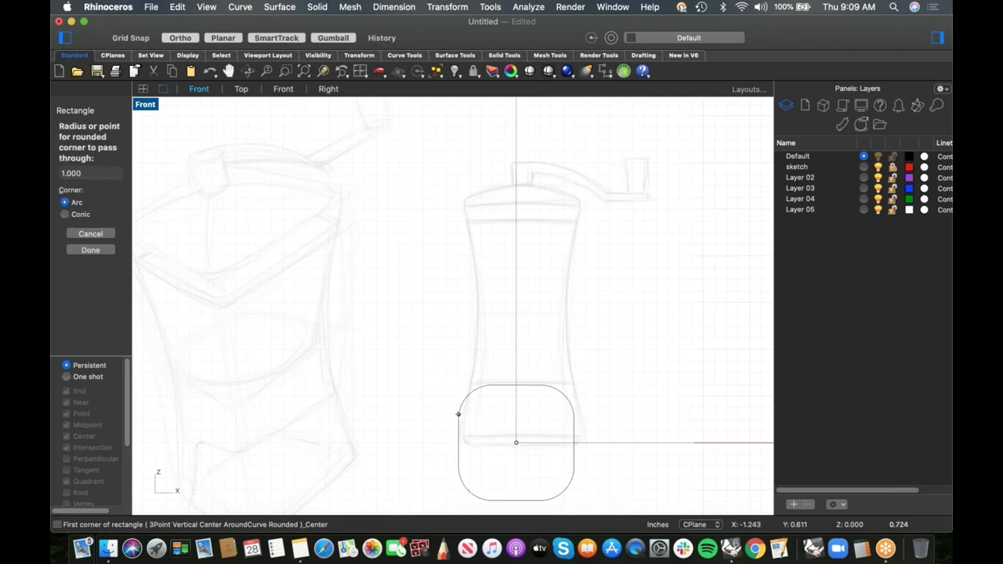
{"action": "left_click", "coordinate": [463, 396]}
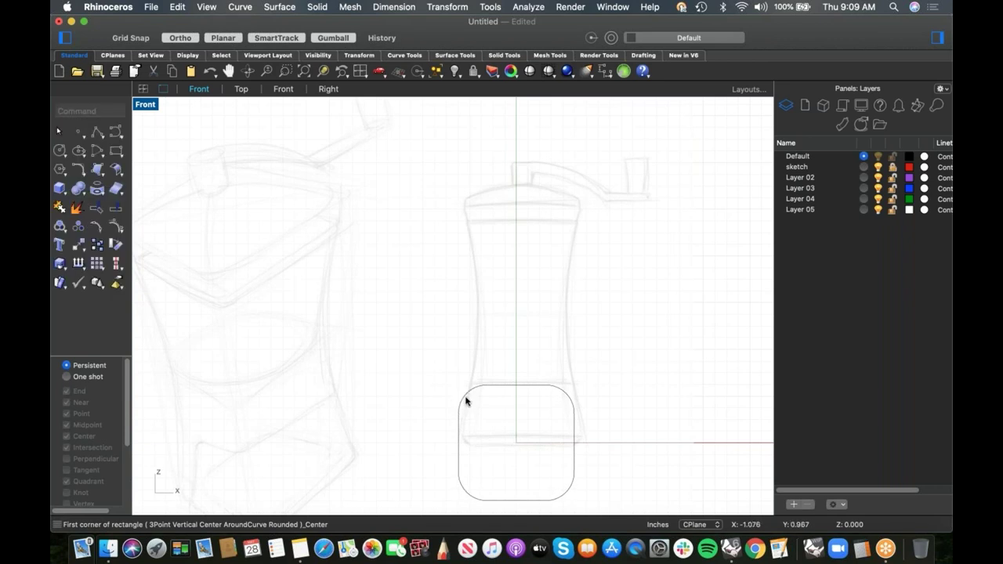
- Rotate the rounded rectangle 90 degrees in the Perspective view so it lies flat on the ground plane
{"action": "type", "text": "4"}
{"action": "key", "text": "Return"}
{"action": "right_click_drag", "start_coordinate": [452, 399], "coordinate": [515, 432]}
{"action": "left_click_drag", "start_coordinate": [506, 418], "coordinate": [468, 436]}
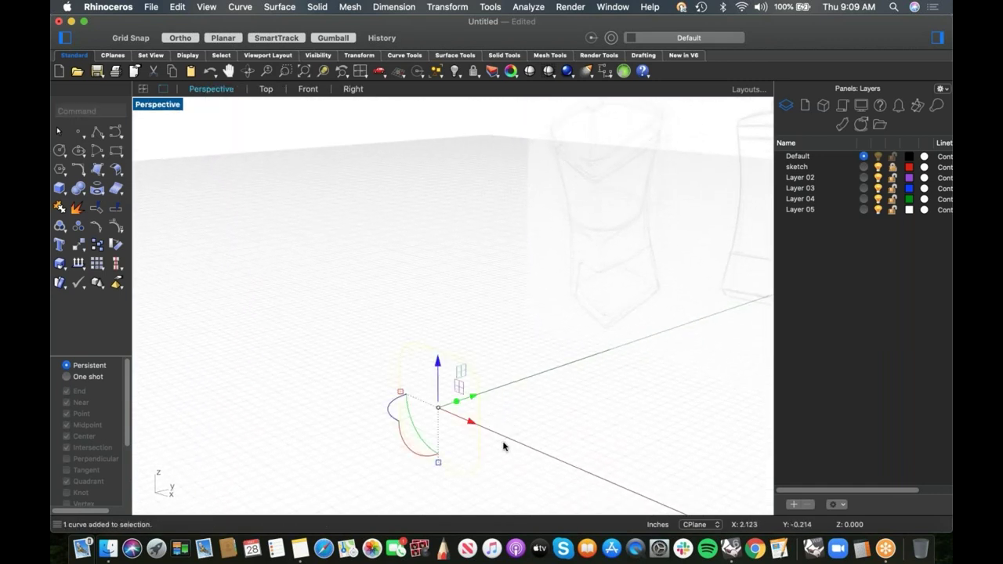
{"action": "left_click", "coordinate": [415, 451]}
{"action": "type", "text": "90"}
{"action": "key", "text": "Return"}
- Copy the flat rounded rectangle straight up to the cap's lower edge in the Front view, and check both curves in Perspective
{"action": "key", "text": "ctrl+F2"}
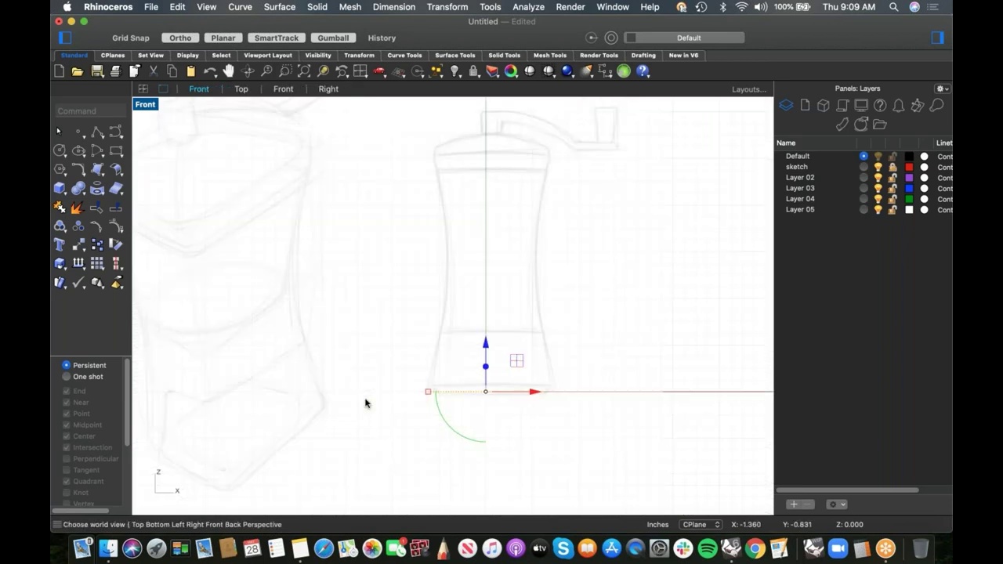
{"action": "right_click_drag", "start_coordinate": [476, 324], "coordinate": [461, 387]}
{"action": "left_click_drag", "start_coordinate": [470, 406], "coordinate": [484, 231]}
{"action": "key", "text": "alt"}
{"action": "left_click", "coordinate": [611, 295]}
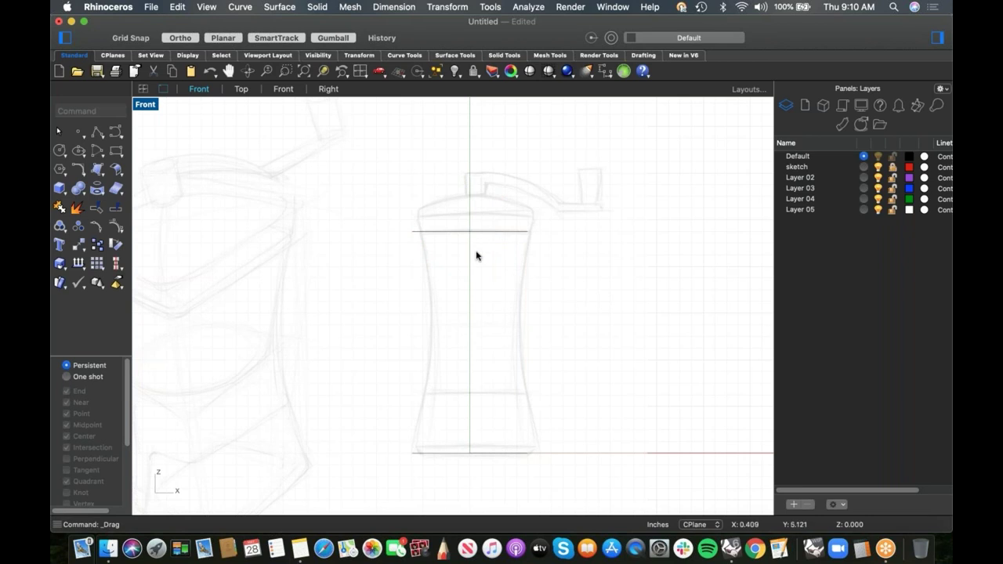
{"action": "key", "text": "ctrl+F4"}
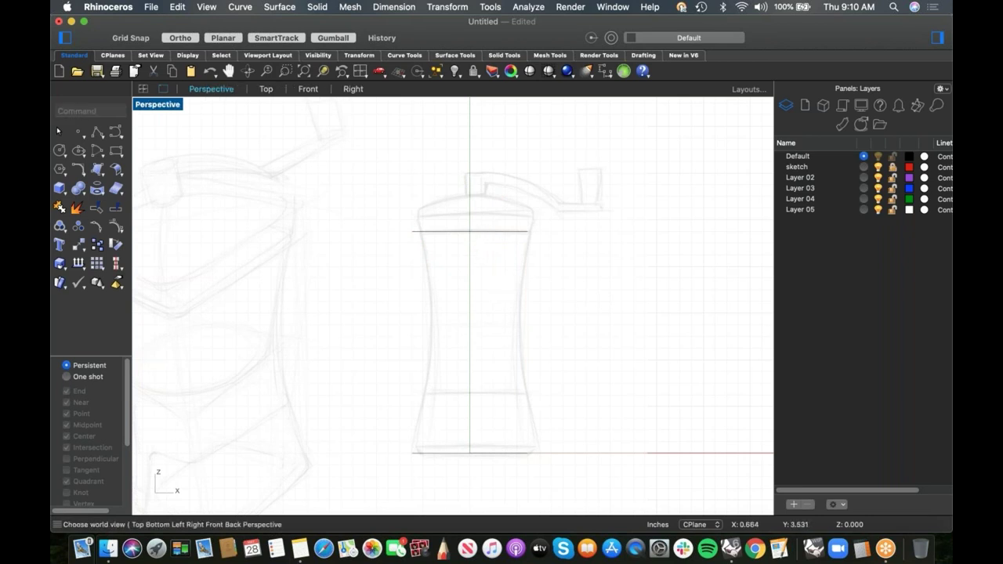
{"action": "right_click_drag", "start_coordinate": [457, 332], "coordinate": [452, 345]}
{"action": "scroll", "coordinate": [453, 307], "scroll_direction": "up", "scroll_amount": 2}
{"action": "scroll", "coordinate": [456, 297], "scroll_direction": "up", "scroll_amount": 3}
{"action": "scroll", "coordinate": [451, 300], "scroll_direction": "down", "scroll_amount": 2}
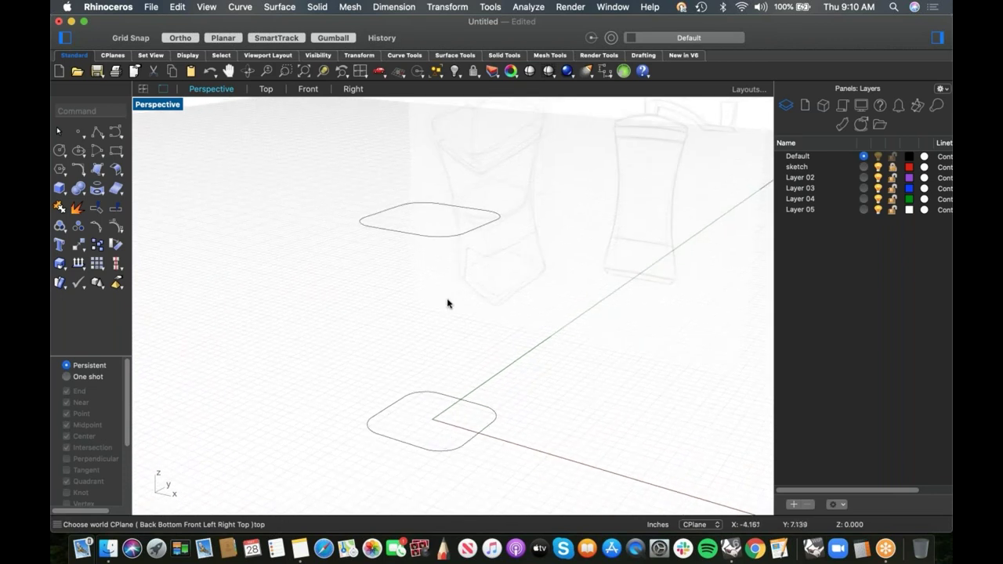
- Draw a circle of about 1 inch radius centred on the origin at the grinder's base in the Front view
{"action": "key", "text": "ctrl+F2"}
{"action": "right_click_drag", "start_coordinate": [447, 299], "coordinate": [442, 312]}
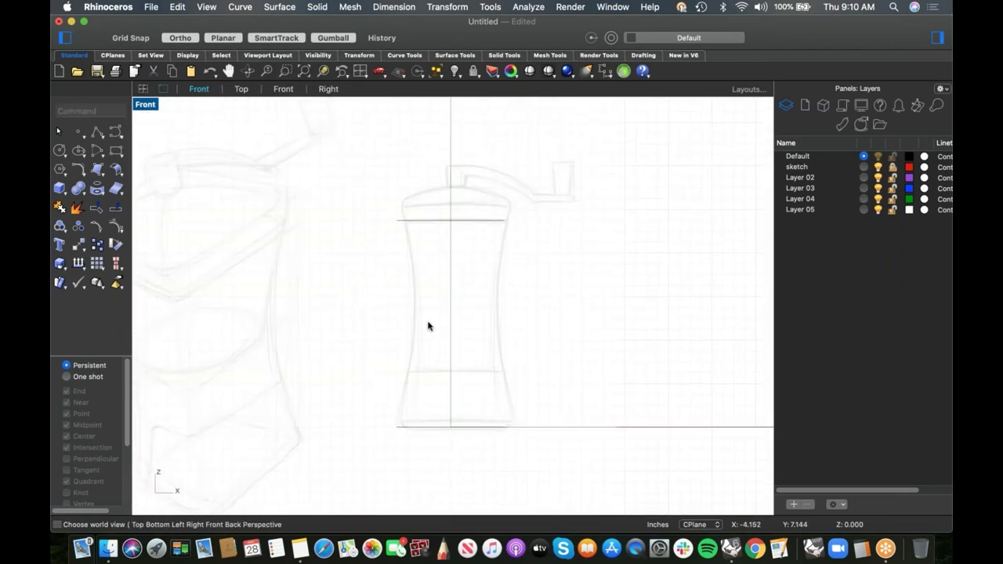
{"action": "left_click", "coordinate": [60, 152]}
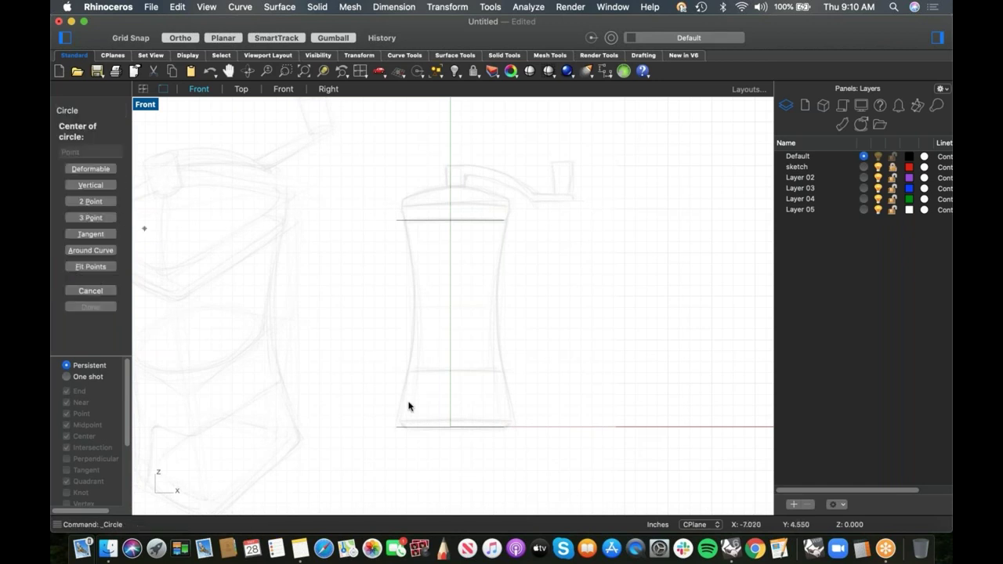
{"action": "left_click", "coordinate": [450, 426]}
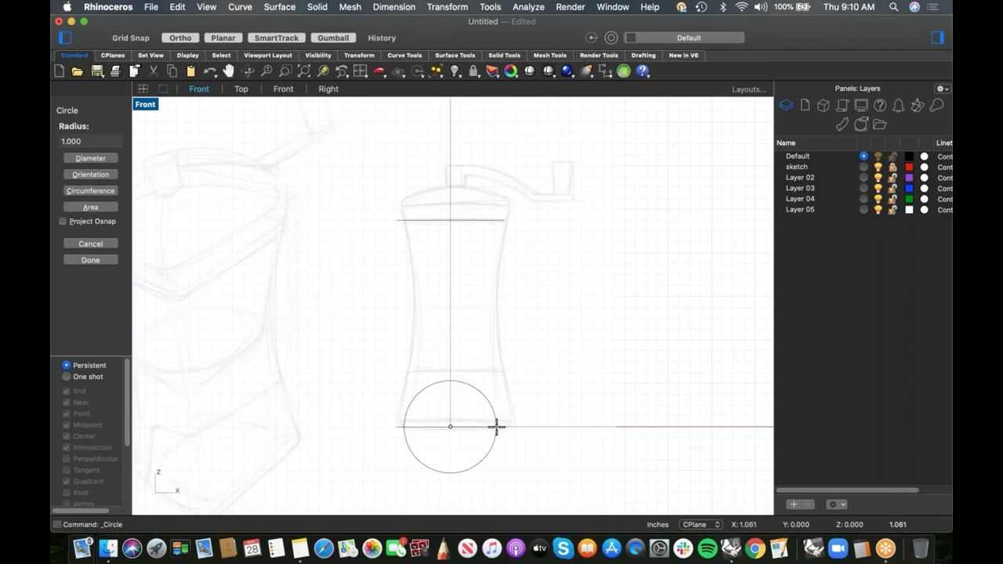
{"action": "left_click", "coordinate": [492, 426]}
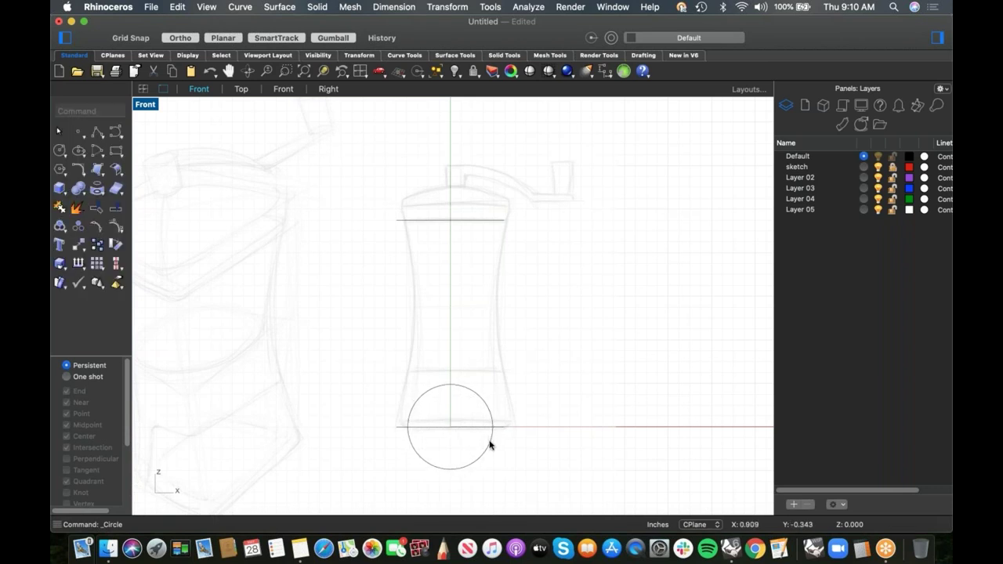
- Rotate the upright circle in the Perspective view so it lies flat inside the base rounded rectangle
{"action": "key", "text": "ctrl+F4"}
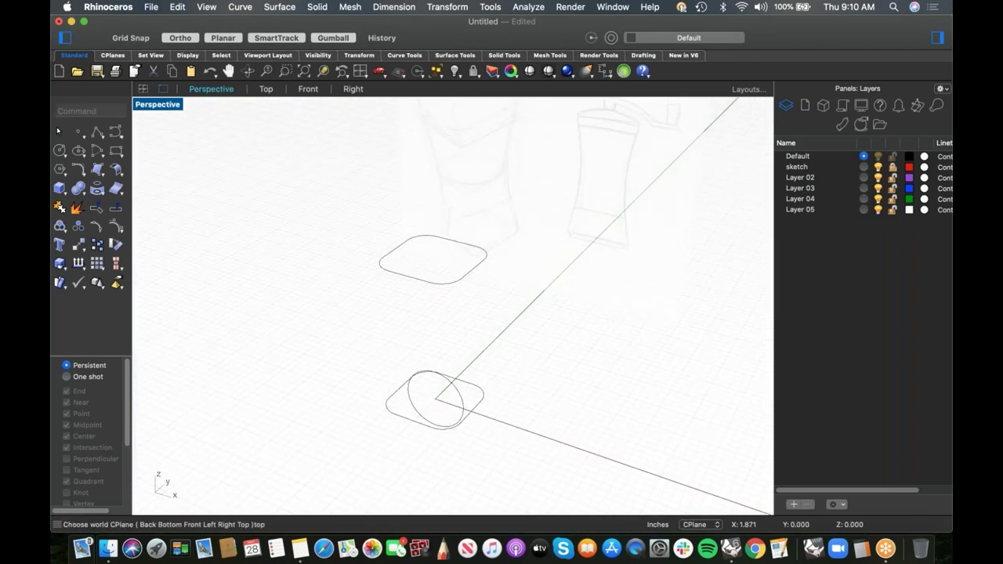
{"action": "left_click", "coordinate": [464, 404]}
{"action": "left_click", "coordinate": [422, 448]}
{"action": "key", "text": "Return"}
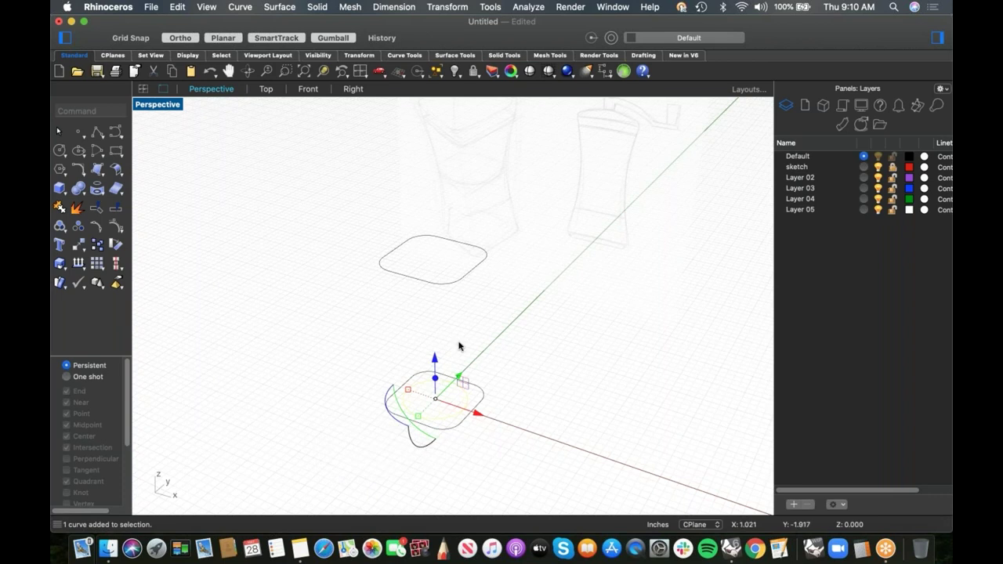
- Move the flat circle straight up to the grinder's narrow waist in the Front view, and check the three curves in Perspective
{"action": "left_click_drag", "start_coordinate": [435, 360], "coordinate": [438, 335]}
{"action": "key", "text": "super+2"}
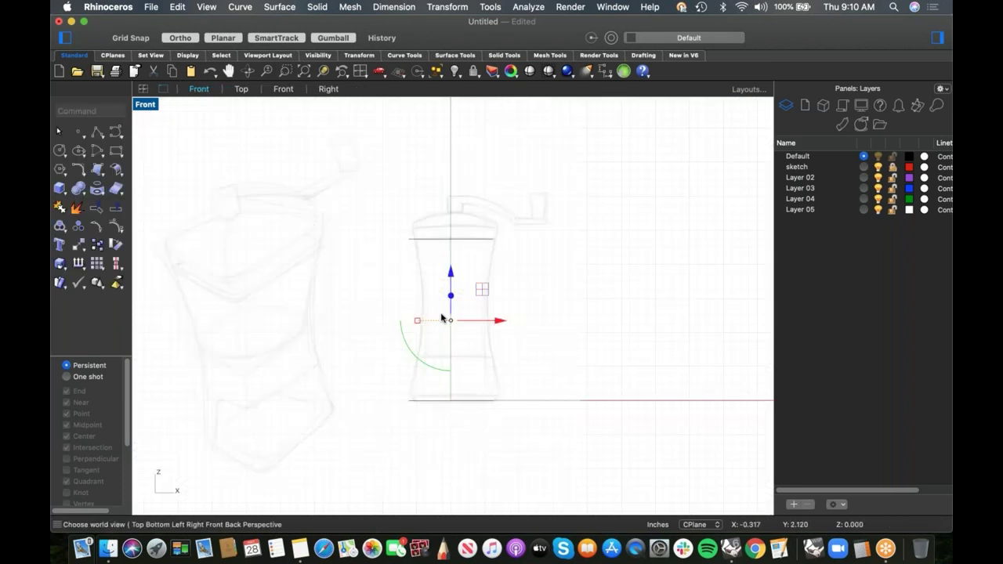
{"action": "scroll", "coordinate": [444, 321], "scroll_direction": "up", "scroll_amount": 3}
{"action": "left_click_drag", "start_coordinate": [455, 290], "coordinate": [459, 313]}
{"action": "left_click", "coordinate": [562, 307]}
{"action": "right_click_drag", "start_coordinate": [557, 311], "coordinate": [463, 335]}
{"action": "key", "text": "F4"}
{"action": "scroll", "coordinate": [460, 326], "scroll_direction": "up", "scroll_amount": 2}
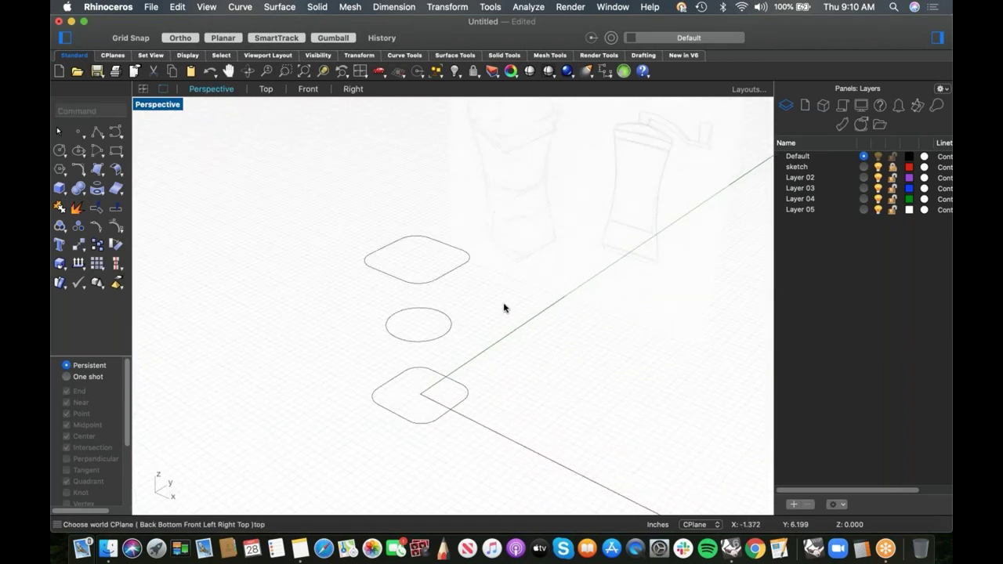
{"action": "type", "text": "ft"}
{"action": "key", "text": "Return"}
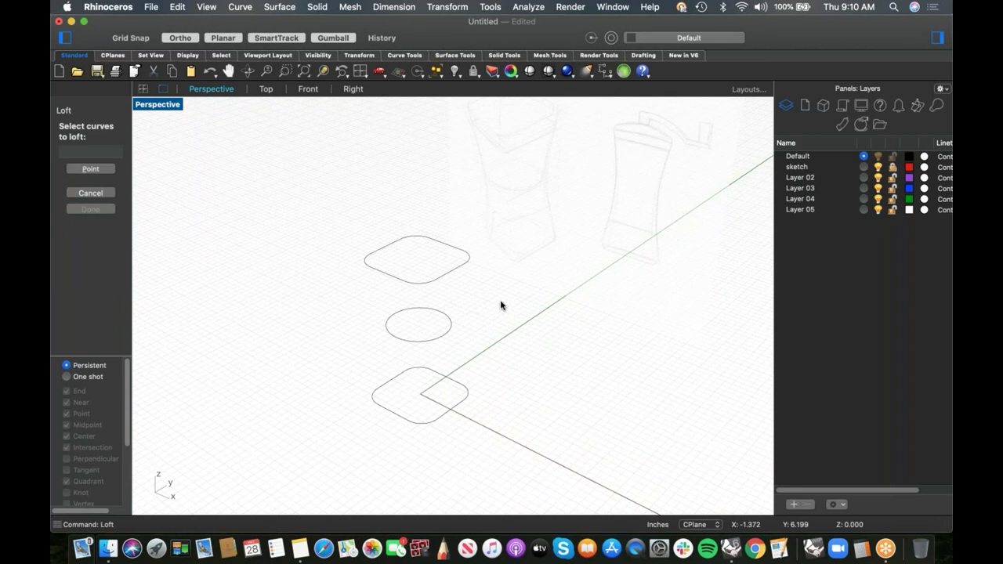
{"action": "left_click_drag", "start_coordinate": [483, 246], "coordinate": [452, 436]}
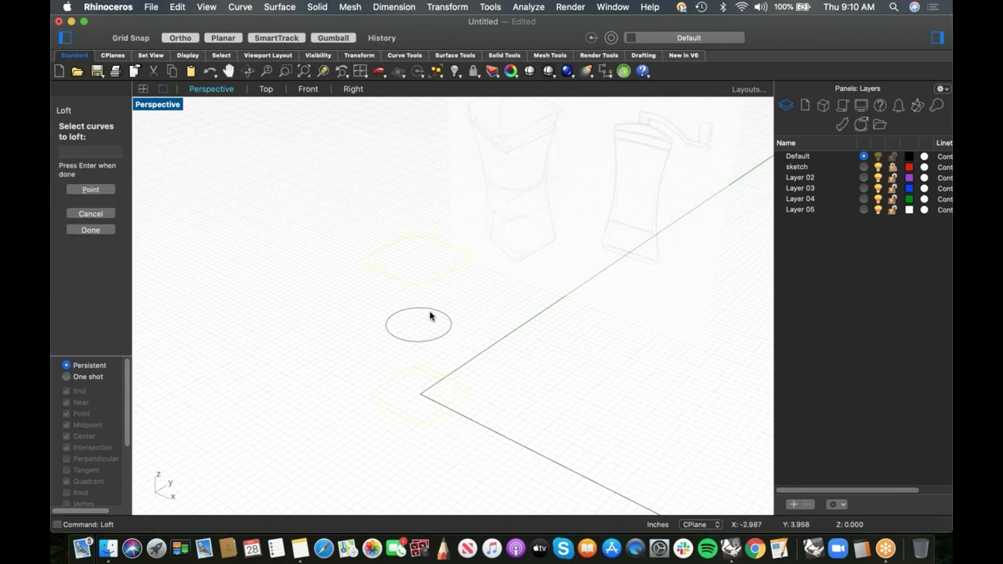
{"action": "right_click", "coordinate": [459, 325]}
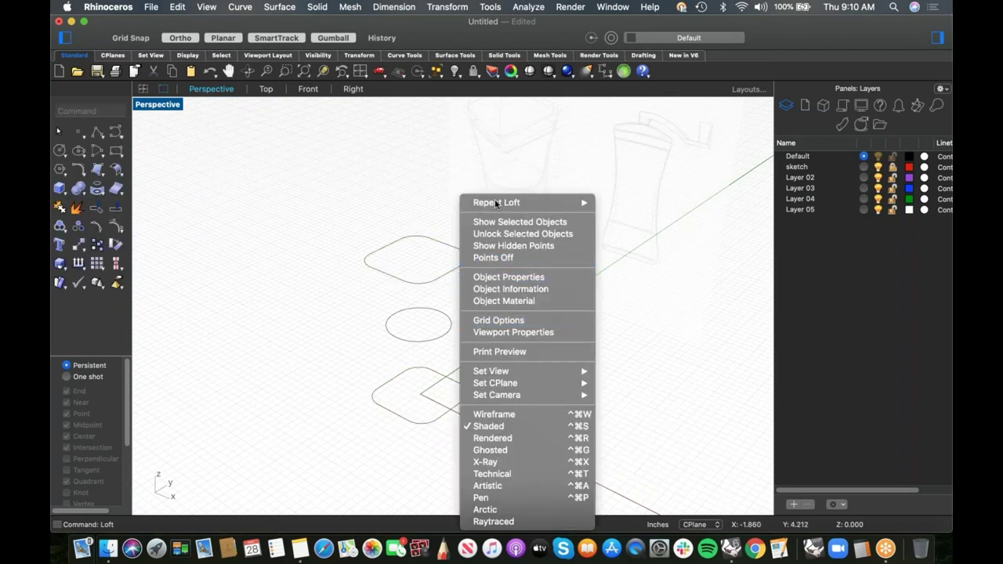
- Start a loft through the upper rounded rectangle, the middle circle and the base rounded rectangle, in that order
{"action": "key", "text": "Return"}
{"action": "left_click", "coordinate": [469, 265]}
{"action": "left_click", "coordinate": [449, 322]}
{"action": "left_click", "coordinate": [467, 387]}
{"action": "key", "text": "Return"}
- Move the loft's three seam points off the corners so they line up near the middle of the side crossing the Y axis
{"action": "right_click_drag", "start_coordinate": [463, 358], "coordinate": [528, 316]}
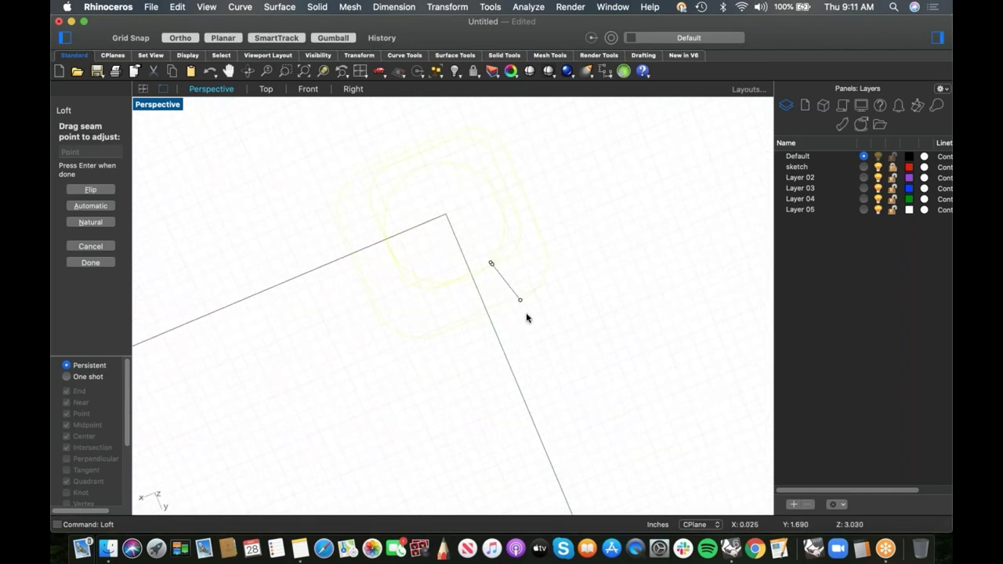
{"action": "left_click_drag", "start_coordinate": [521, 304], "coordinate": [474, 316]}
{"action": "right_click_drag", "start_coordinate": [475, 315], "coordinate": [478, 287]}
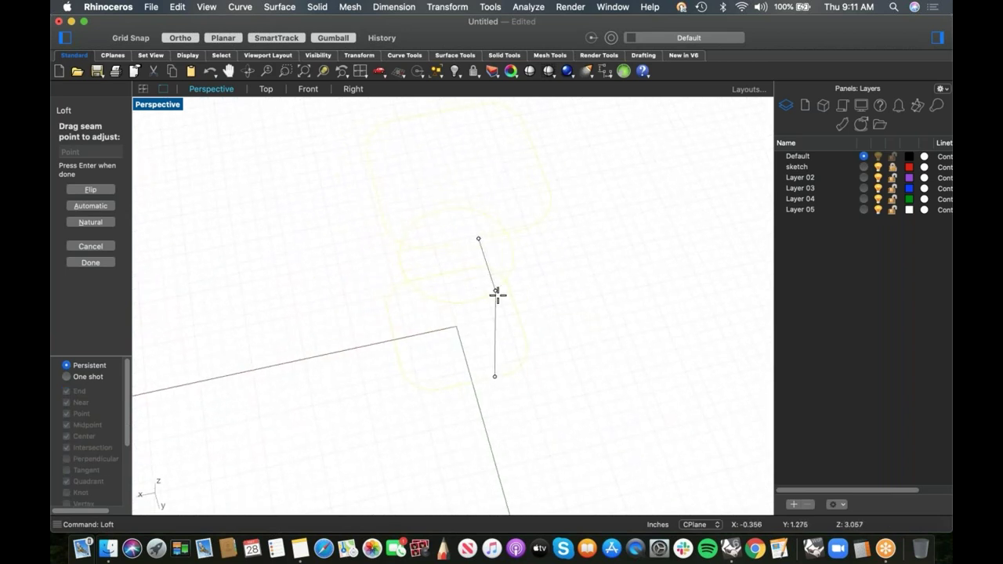
{"action": "left_click_drag", "start_coordinate": [495, 293], "coordinate": [471, 302]}
{"action": "left_click_drag", "start_coordinate": [494, 376], "coordinate": [474, 385]}
{"action": "right_click_drag", "start_coordinate": [434, 396], "coordinate": [481, 380]}
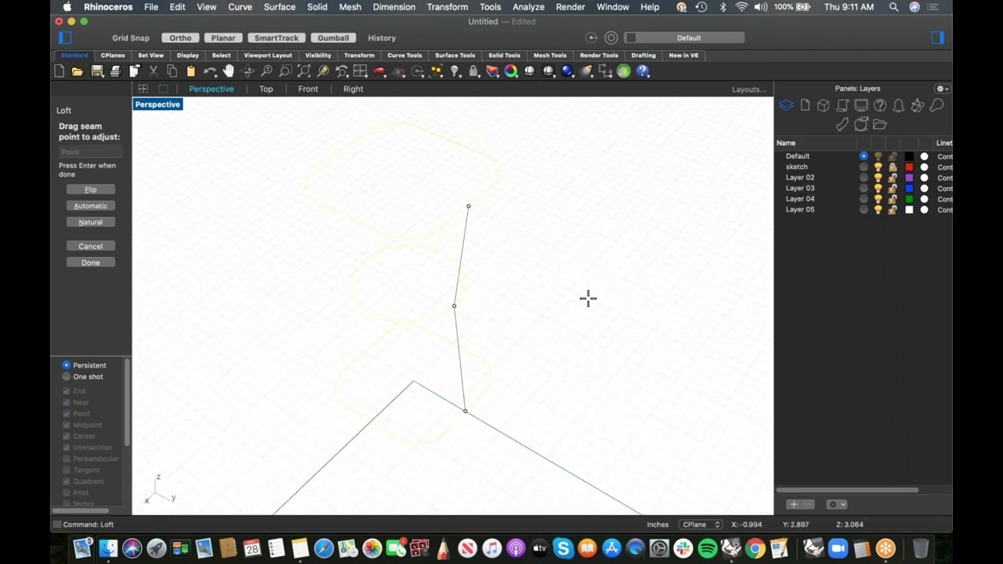
- Create the grinder body loft with the Normal style and cross-section curves set to Do not simplify
{"action": "key", "text": "Return"}
{"action": "right_click_drag", "start_coordinate": [566, 343], "coordinate": [627, 336]}
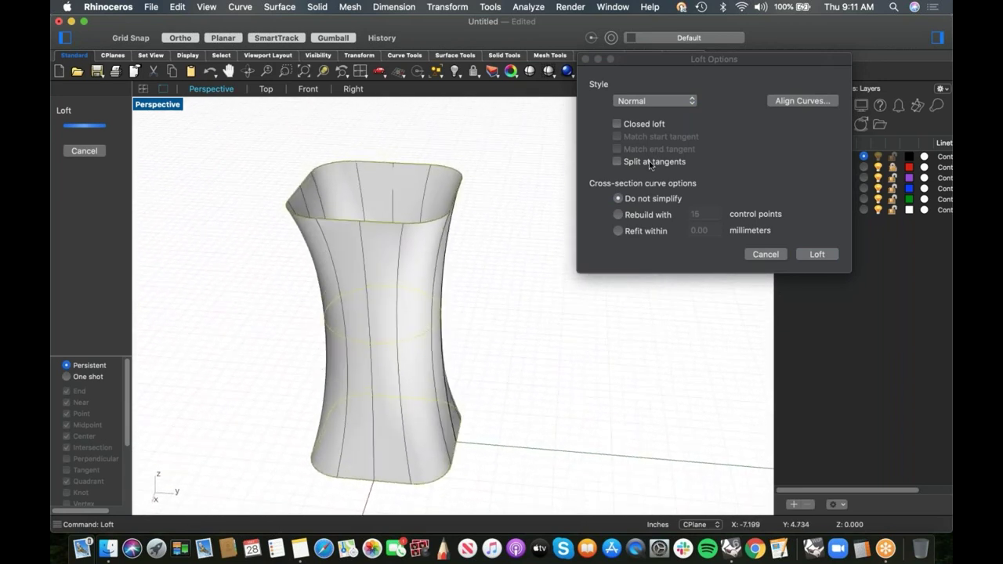
{"action": "mouse_move", "coordinate": [540, 330]}
{"action": "right_mouse_down"}
{"action": "mouse_move", "coordinate": [459, 336]}
{"action": "mouse_move", "coordinate": [470, 320]}
{"action": "mouse_move", "coordinate": [491, 334]}
{"action": "mouse_move", "coordinate": [548, 329]}
{"action": "right_mouse_up"}
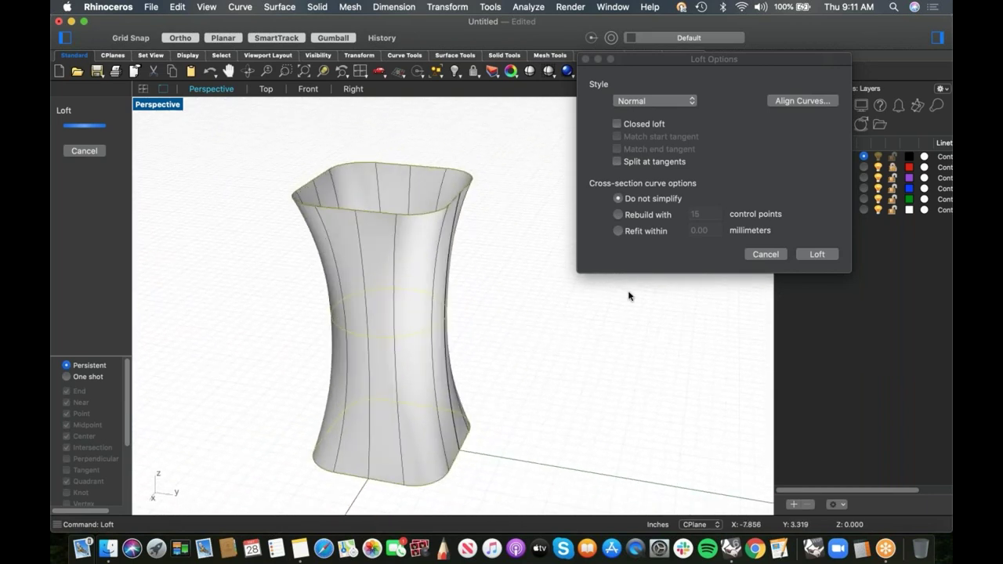
{"action": "left_click", "coordinate": [816, 254]}
- Examine how the lofted body is divided into faces by selecting the whole body and its individual faces
{"action": "right_click_drag", "start_coordinate": [492, 344], "coordinate": [441, 373]}
{"action": "left_click", "coordinate": [441, 373]}
{"action": "left_click", "coordinate": [514, 357]}
{"action": "mouse_move", "coordinate": [514, 356]}
{"action": "right_mouse_down"}
{"action": "mouse_move", "coordinate": [405, 347]}
{"action": "mouse_move", "coordinate": [486, 378]}
{"action": "mouse_move", "coordinate": [505, 362]}
{"action": "right_mouse_up"}
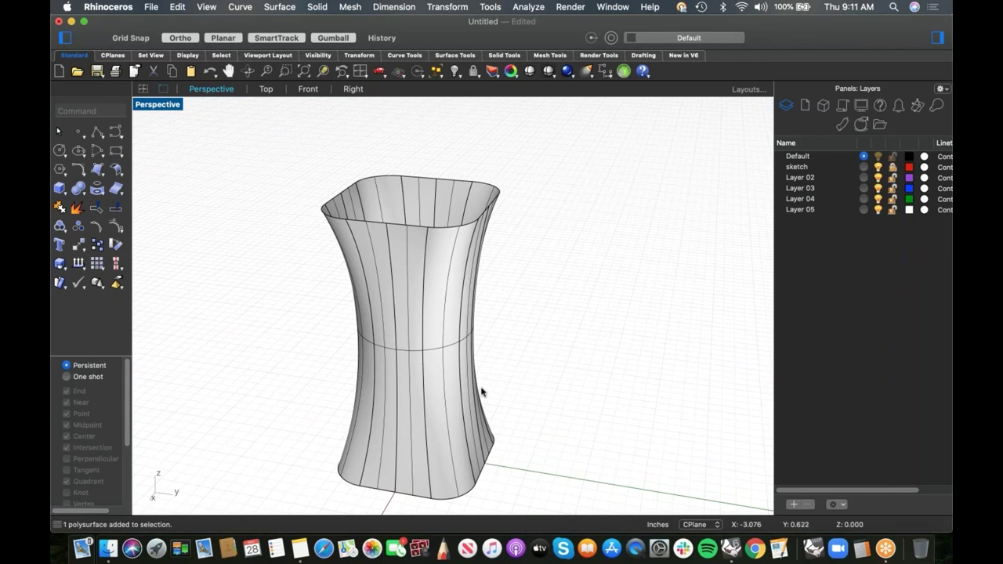
{"action": "left_click", "coordinate": [445, 406], "text": "shift+super"}
{"action": "left_click", "coordinate": [412, 425], "text": "shift+super"}
{"action": "left_click", "coordinate": [380, 442], "text": "shift+super"}
{"action": "left_click", "coordinate": [359, 441], "text": "shift+super"}
{"action": "left_click", "coordinate": [622, 393]}
{"action": "right_click_drag", "start_coordinate": [622, 393], "coordinate": [533, 413]}
{"action": "left_click", "coordinate": [462, 434], "text": "shift+super"}
{"action": "left_click", "coordinate": [517, 433], "text": "shift+super"}
{"action": "left_click", "coordinate": [622, 394]}
{"action": "right_click_drag", "start_coordinate": [542, 379], "coordinate": [446, 356]}
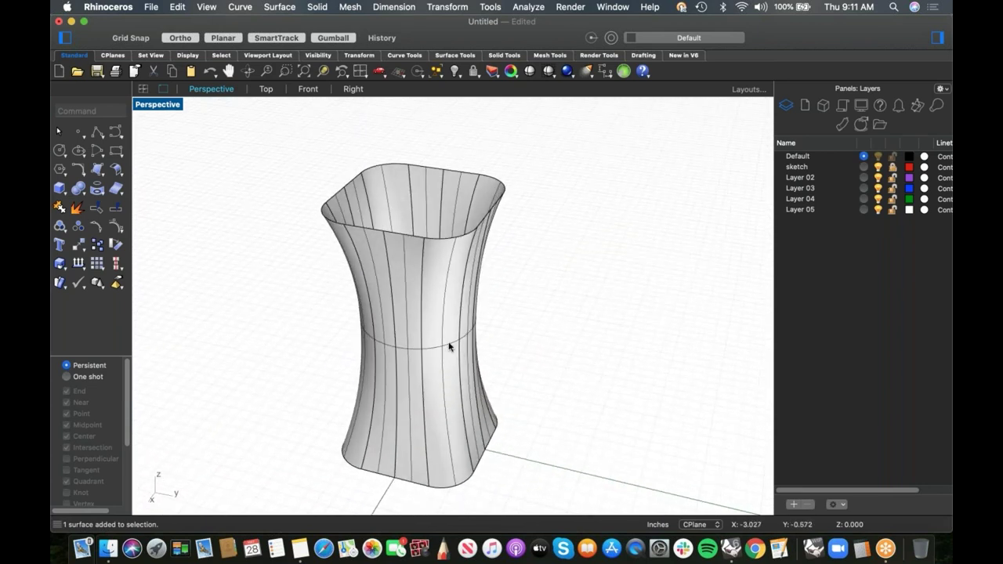
- Delete the lofted body and start a new loft through the upper rounded rectangle, middle circle and base rounded rectangle
{"action": "left_click", "coordinate": [453, 393]}
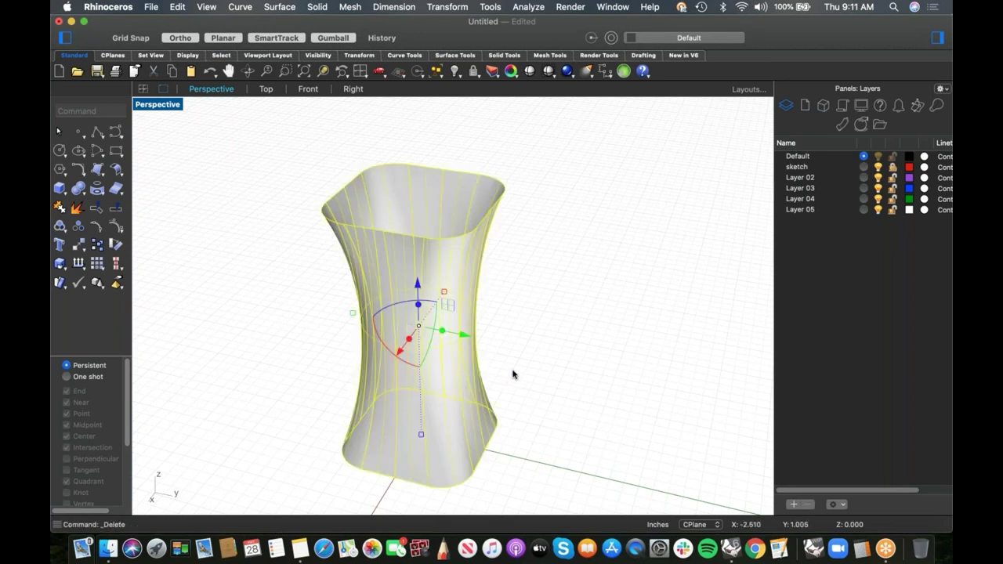
{"action": "key", "text": "Delete"}
{"action": "type", "text": "loft"}
{"action": "key", "text": "Return"}
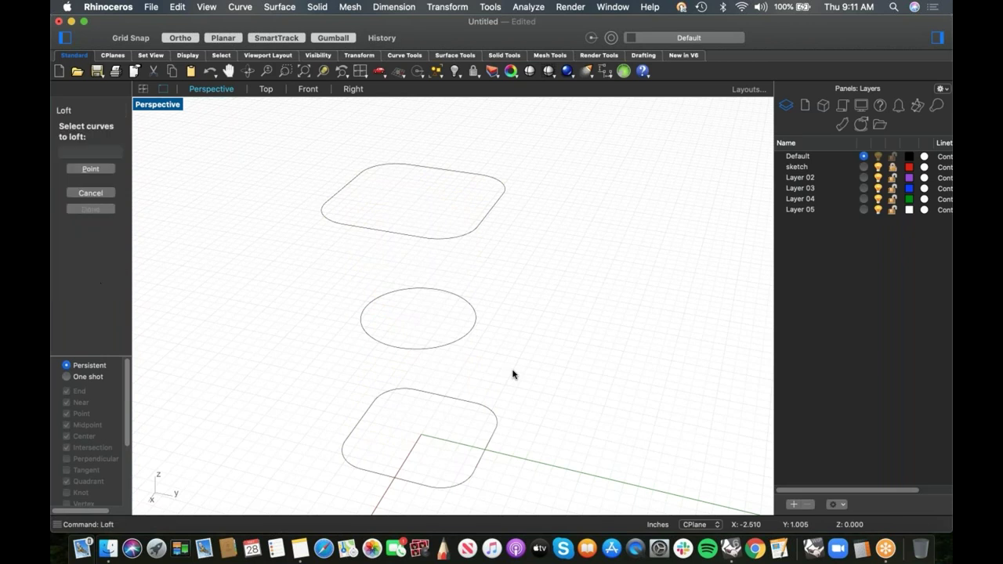
{"action": "left_click", "coordinate": [445, 238]}
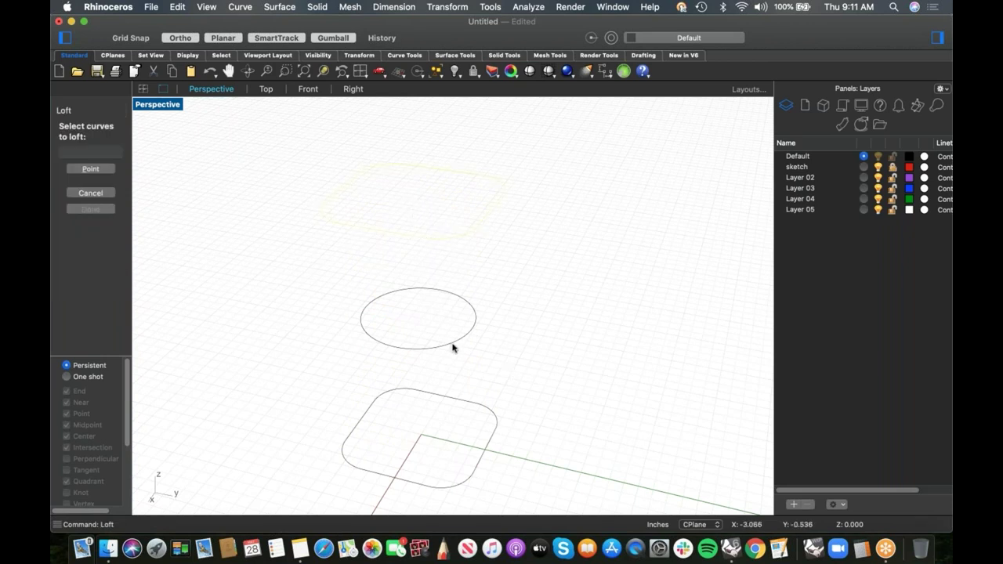
{"action": "left_click", "coordinate": [452, 346]}
{"action": "left_click", "coordinate": [460, 488]}
{"action": "key", "text": "Return"}
{"action": "key", "text": "Return"}
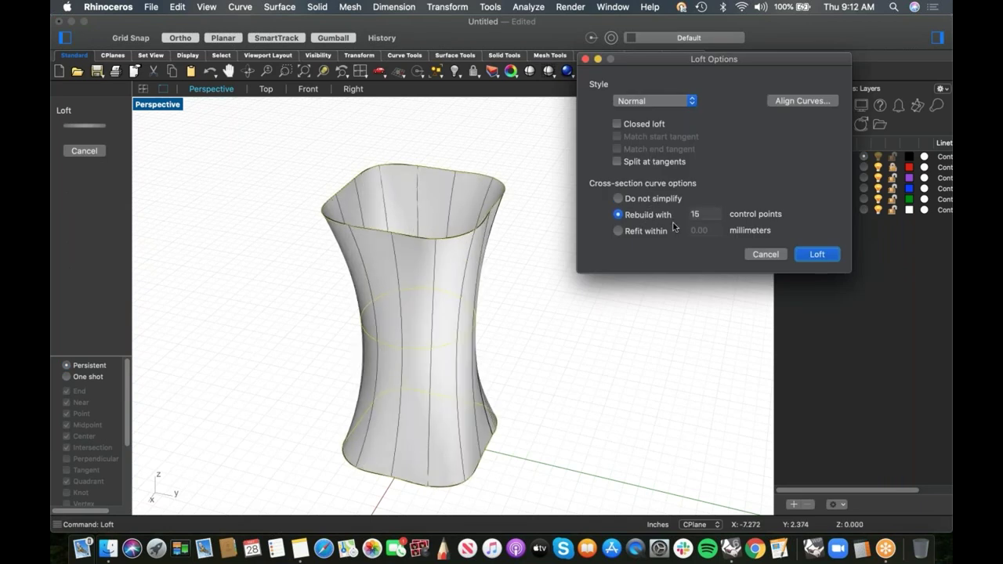
- Inspect the rebuilt loft's upper edge against the original curve, and set the rebuild to 30 control points
{"action": "right_click_drag", "start_coordinate": [556, 402], "coordinate": [493, 263]}
{"action": "scroll", "coordinate": [478, 233], "scroll_direction": "up", "scroll_amount": 5}
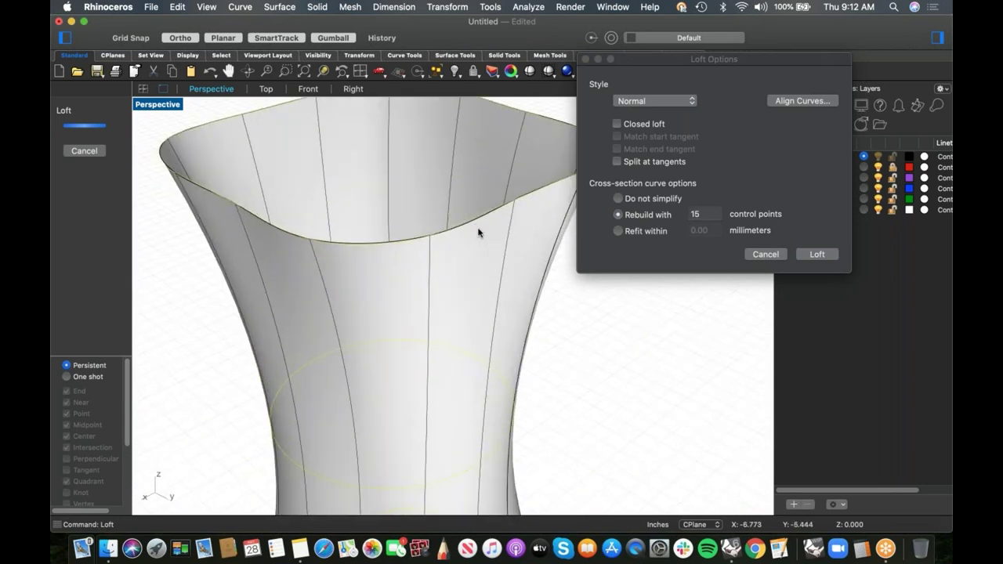
{"action": "scroll", "coordinate": [479, 224], "scroll_direction": "up", "scroll_amount": 3}
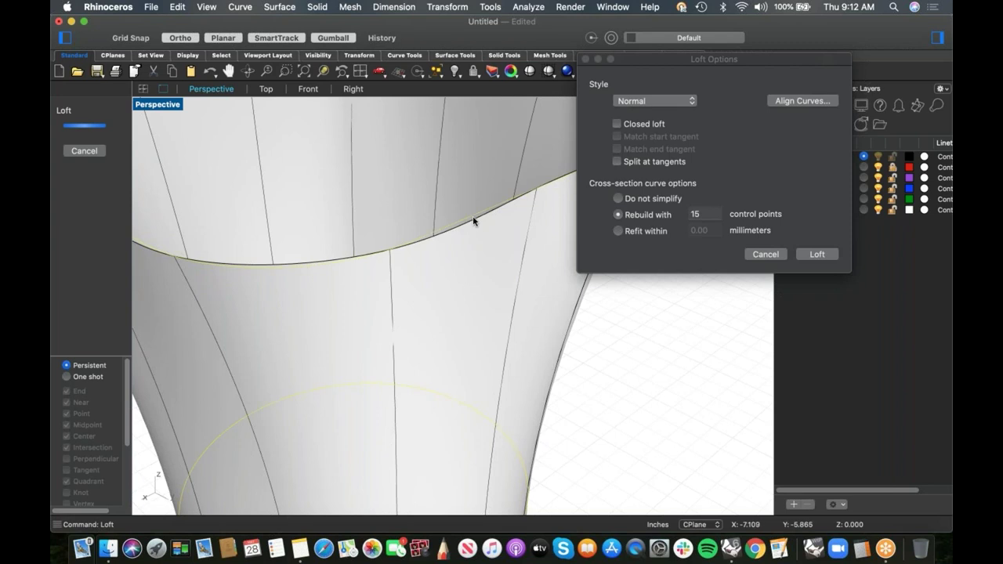
{"action": "left_click", "coordinate": [704, 216]}
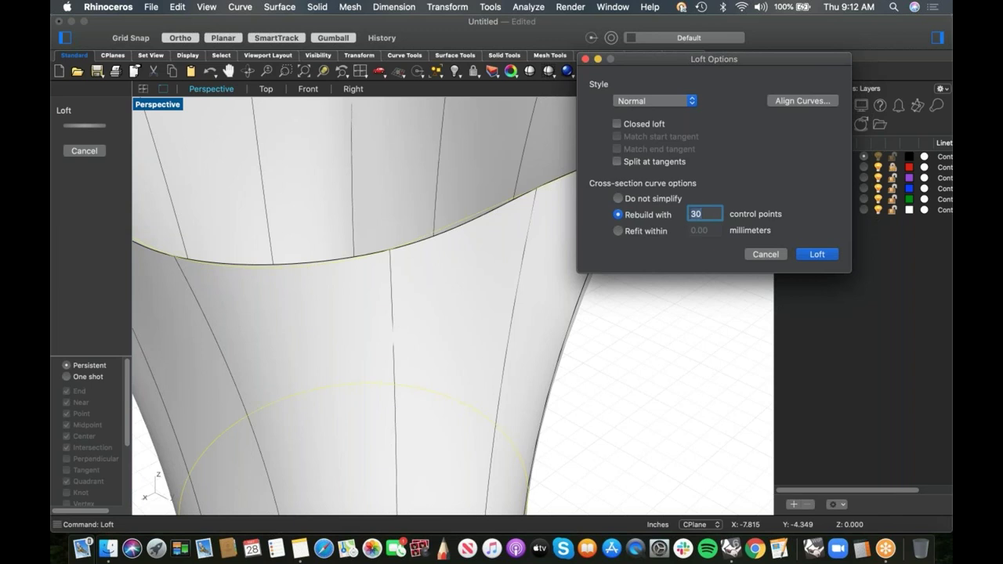
{"action": "scroll", "coordinate": [599, 368], "scroll_direction": "down", "scroll_amount": 5}
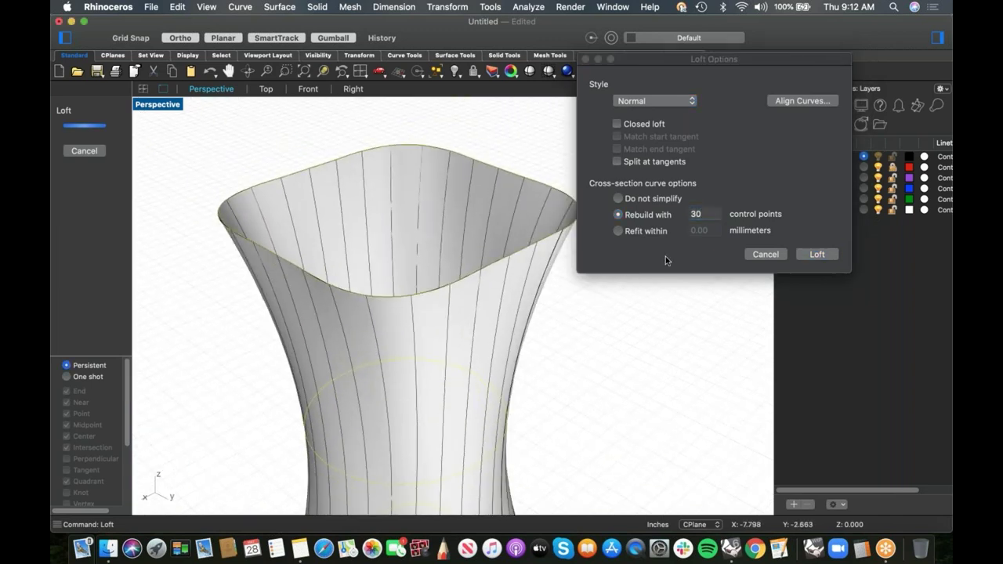
- Set the loft's cross-section curves to Do not simplify, examine the preview from another side, and cancel the loft
{"action": "left_click", "coordinate": [650, 200]}
{"action": "scroll", "coordinate": [590, 345], "scroll_direction": "down", "scroll_amount": 5}
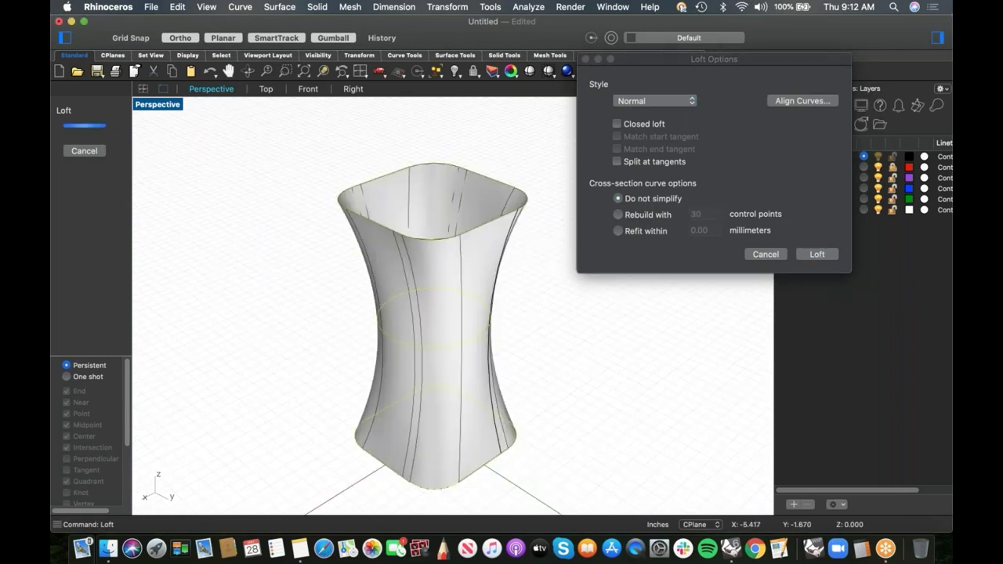
{"action": "right_click_drag", "start_coordinate": [487, 286], "coordinate": [399, 294]}
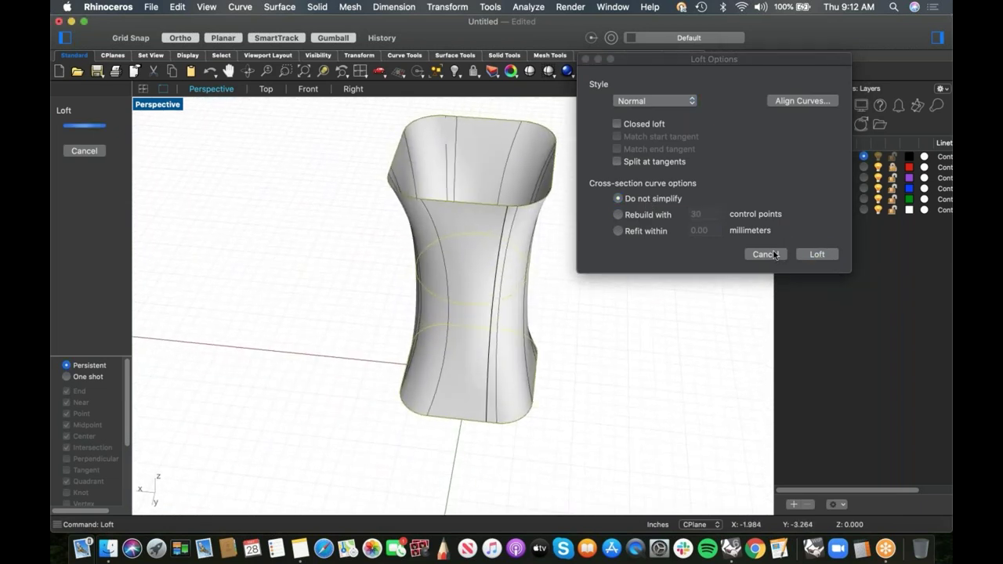
{"action": "left_click", "coordinate": [765, 254]}
- Undo the recent operations back past the body's deletion, the first loft and the circle's upward move
{"action": "key", "text": "super+z"}
{"action": "key", "text": "super+z"}
{"action": "key", "text": "super+z"}
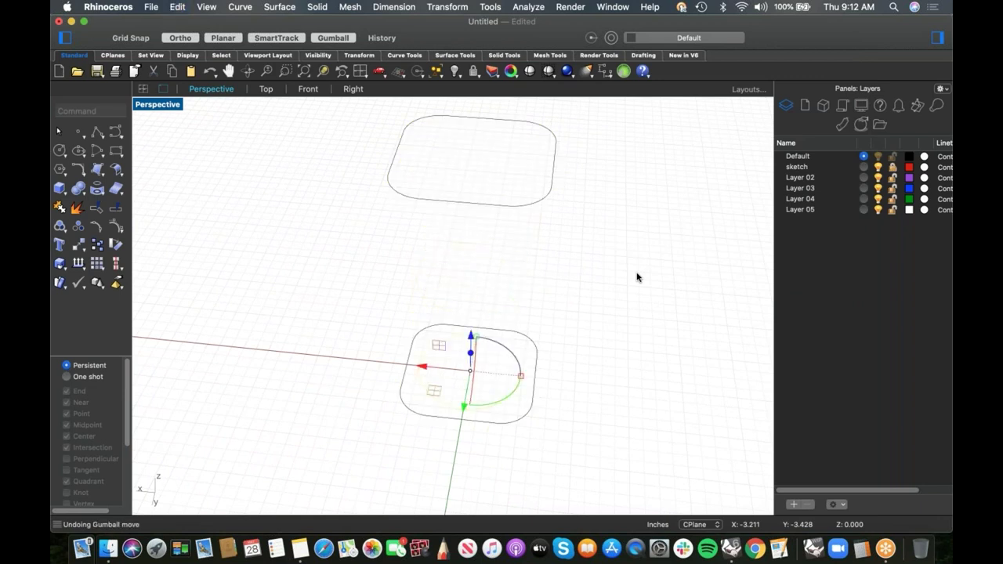
- Redo the two Gumball moves and the Loft together with Redo Multiple, leaving out the Delete
{"action": "left_click", "coordinate": [177, 7]}
{"action": "mouse_move", "coordinate": [199, 10]}
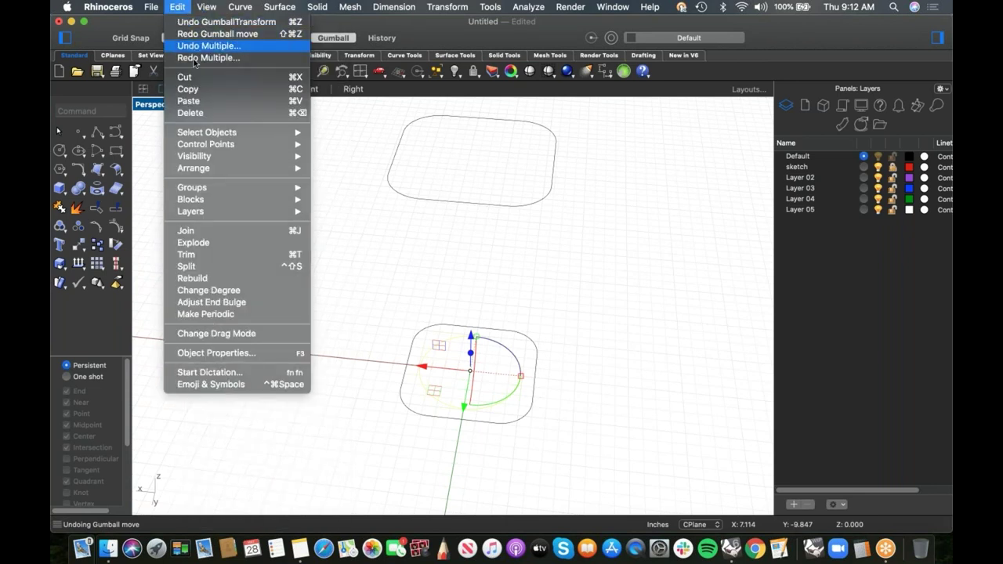
{"action": "left_click", "coordinate": [208, 58]}
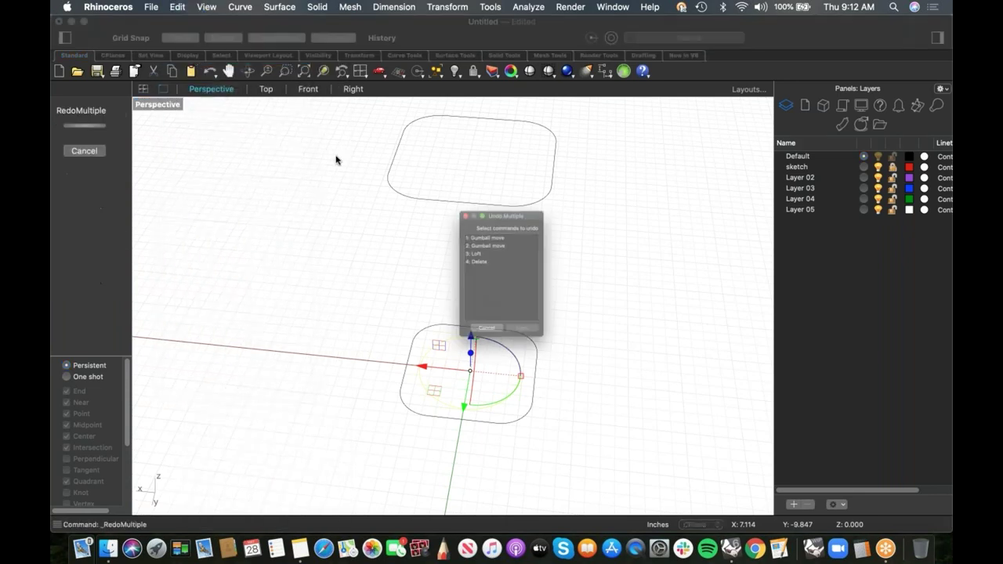
{"action": "left_click", "coordinate": [465, 243]}
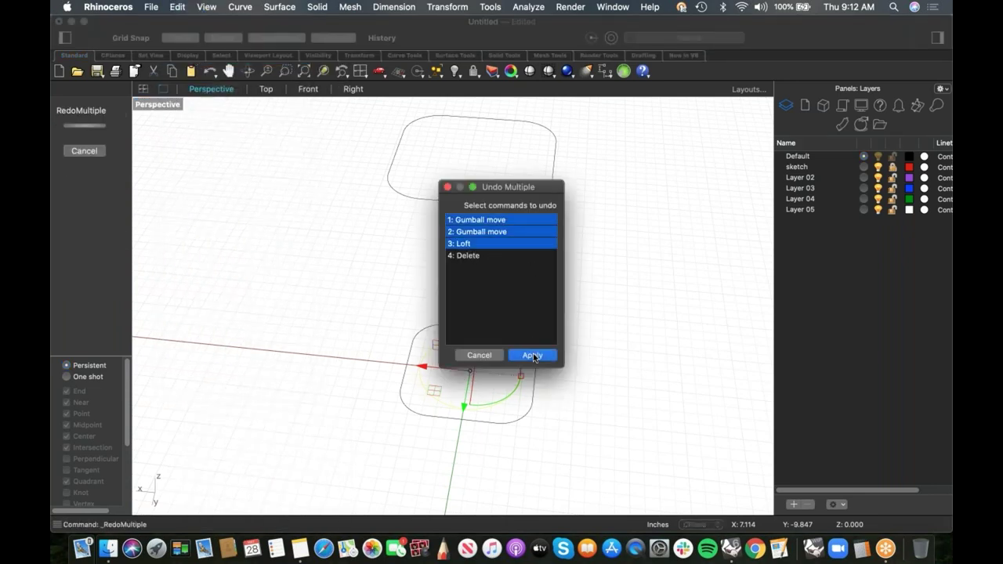
{"action": "left_click", "coordinate": [533, 357]}
- Try moving the middle circle downward independently of the lofted body, and undo the move
{"action": "right_click_drag", "start_coordinate": [602, 311], "coordinate": [630, 322]}
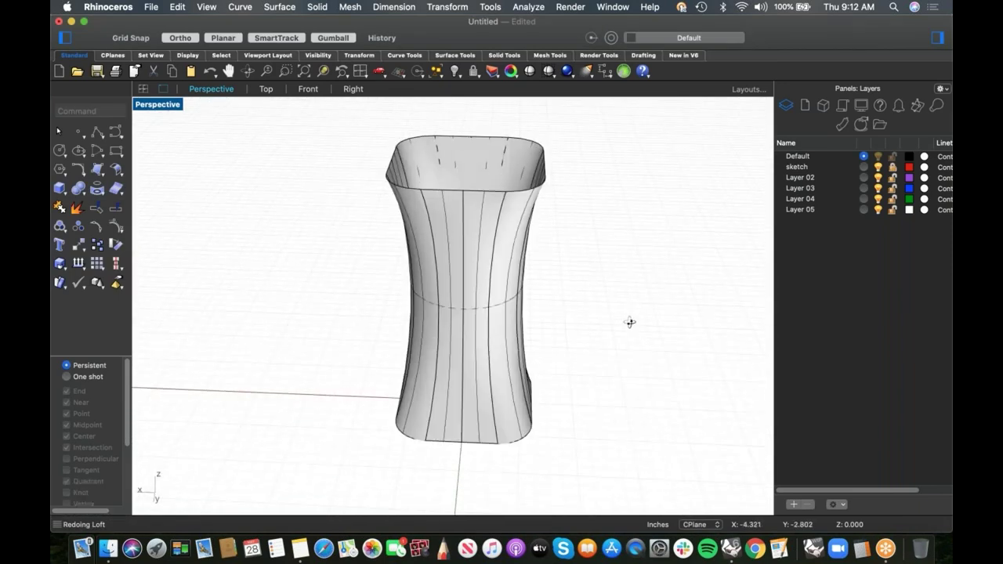
{"action": "right_click_drag", "start_coordinate": [553, 320], "coordinate": [535, 343]}
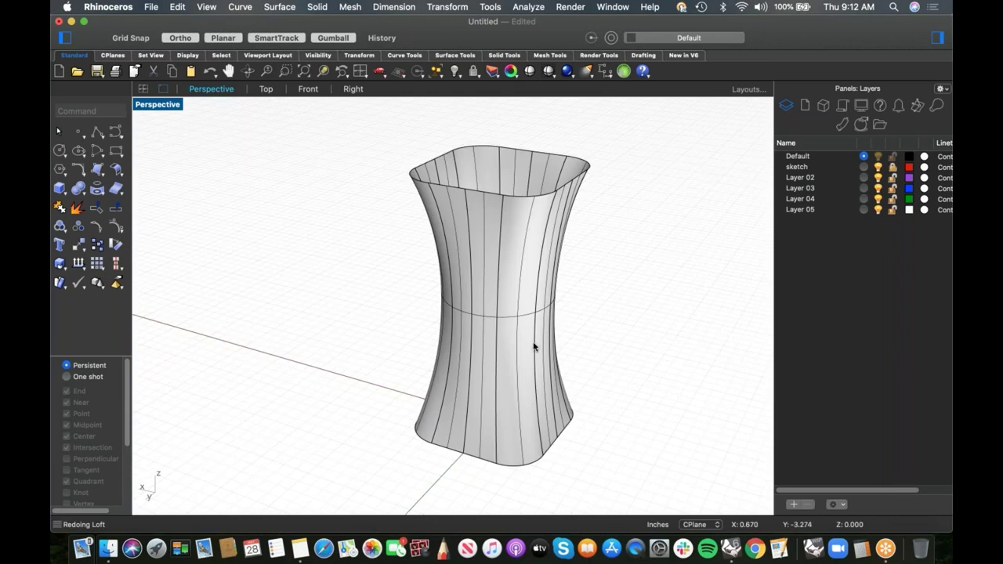
{"action": "left_click", "coordinate": [525, 316]}
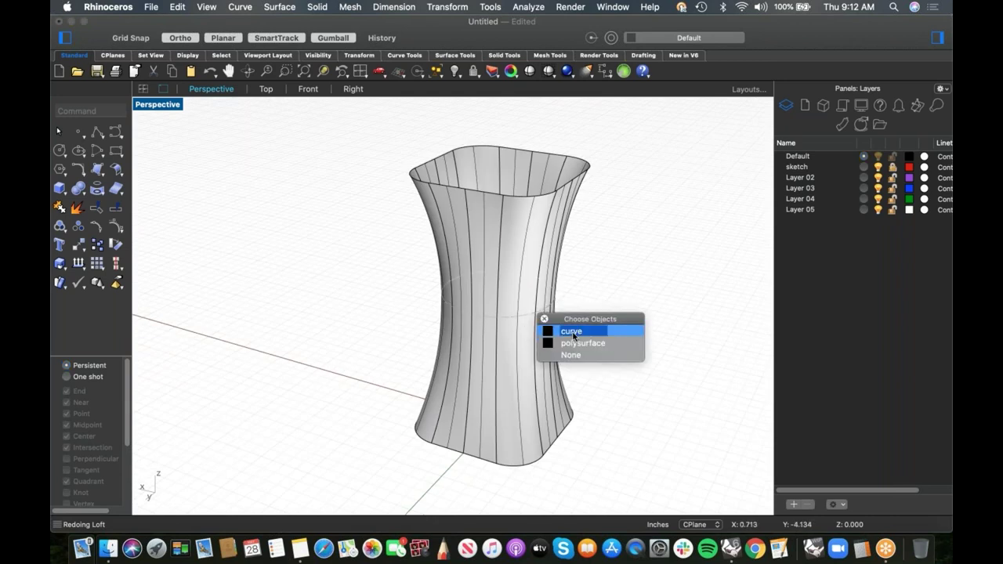
{"action": "left_click", "coordinate": [572, 331]}
{"action": "left_click_drag", "start_coordinate": [487, 322], "coordinate": [486, 346]}
{"action": "key", "text": "super+z"}
- Delete the lofted polysurface while keeping its three profile curves
{"action": "left_click", "coordinate": [627, 312]}
{"action": "left_click", "coordinate": [537, 352]}
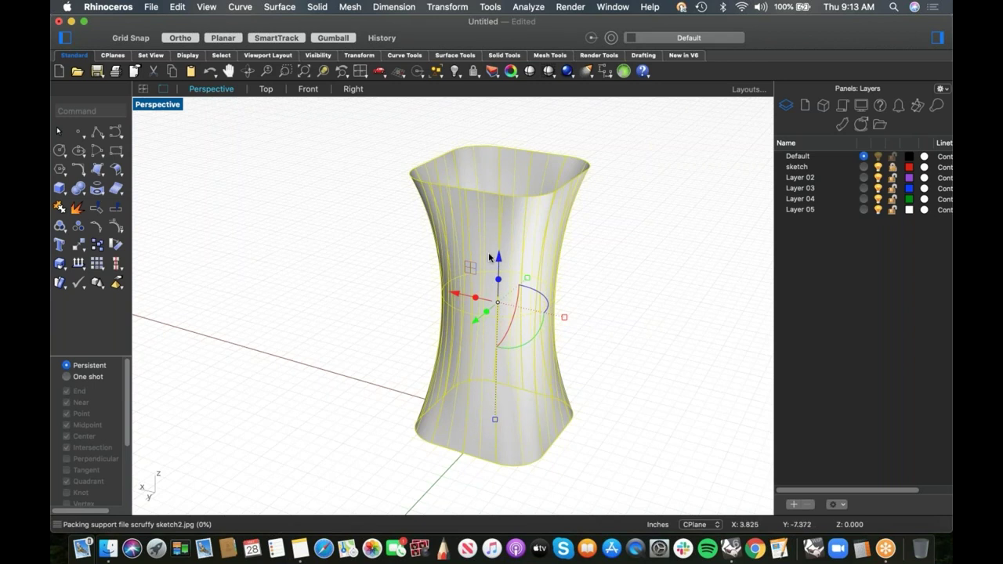
{"action": "left_click", "coordinate": [583, 340]}
{"action": "left_click", "coordinate": [513, 378]}
{"action": "key", "text": "Delete"}
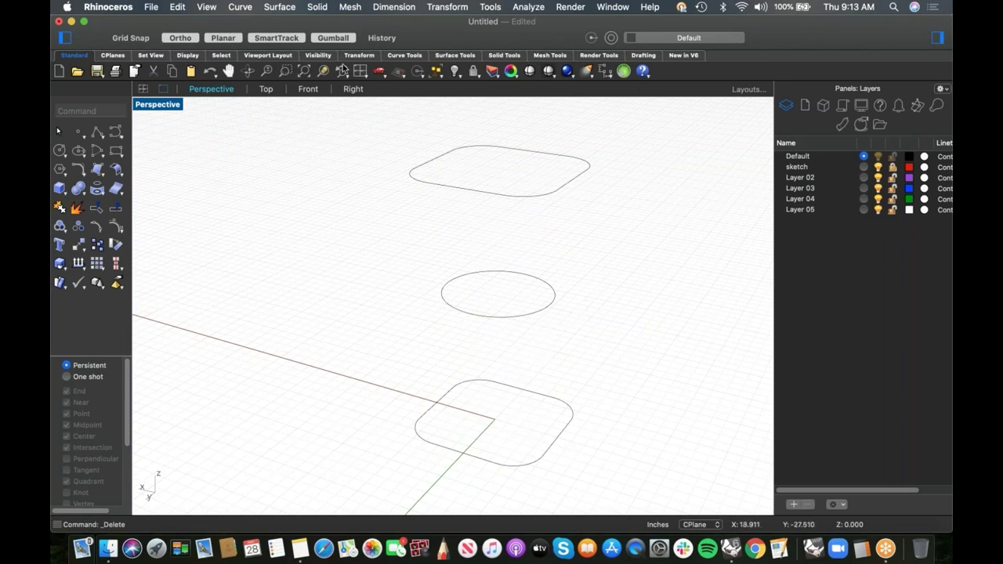
- Turn on History recording and start a Loft through the upper rounded rectangle, the middle circle and the lower rounded rectangle
{"action": "left_click", "coordinate": [372, 39]}
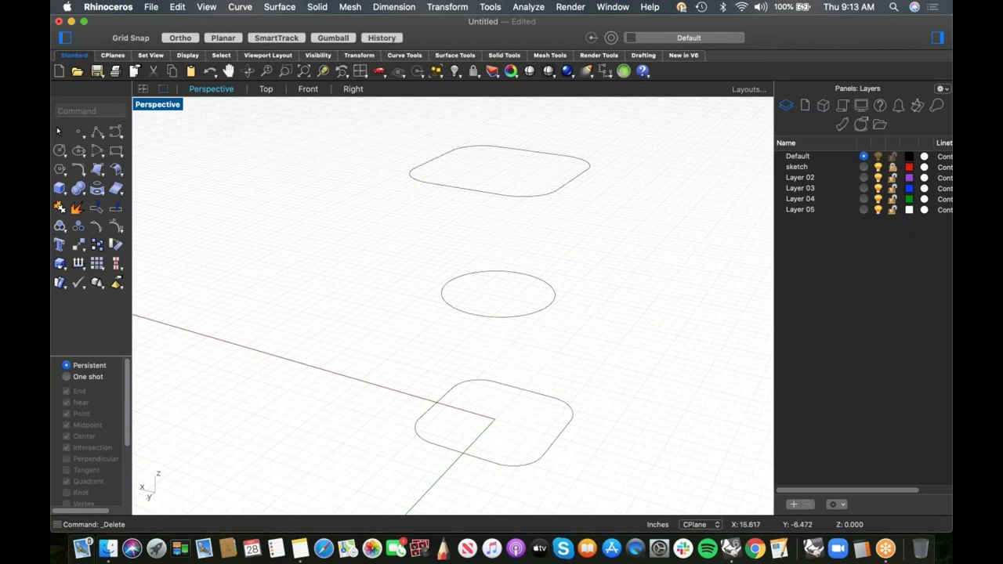
{"action": "type", "text": "ft"}
{"action": "key", "text": "Return"}
{"action": "left_click", "coordinate": [470, 193]}
{"action": "left_click", "coordinate": [469, 316]}
{"action": "left_click", "coordinate": [464, 459]}
{"action": "key", "text": "Return"}
- Align the seam points of the three profiles along the same side, and create the Normal-style loft with Do not simplify
{"action": "right_click_drag", "start_coordinate": [627, 371], "coordinate": [640, 398]}
{"action": "right_click_drag", "start_coordinate": [511, 240], "coordinate": [526, 258]}
{"action": "left_click_drag", "start_coordinate": [510, 250], "coordinate": [465, 236]}
{"action": "left_click_drag", "start_coordinate": [495, 297], "coordinate": [468, 296]}
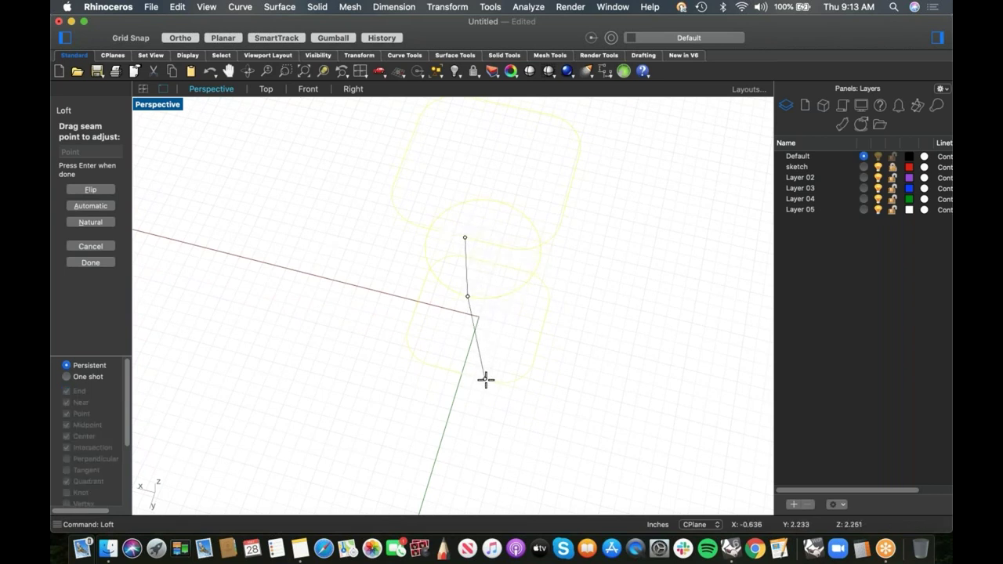
{"action": "left_click_drag", "start_coordinate": [484, 379], "coordinate": [462, 374]}
{"action": "key", "text": "Return"}
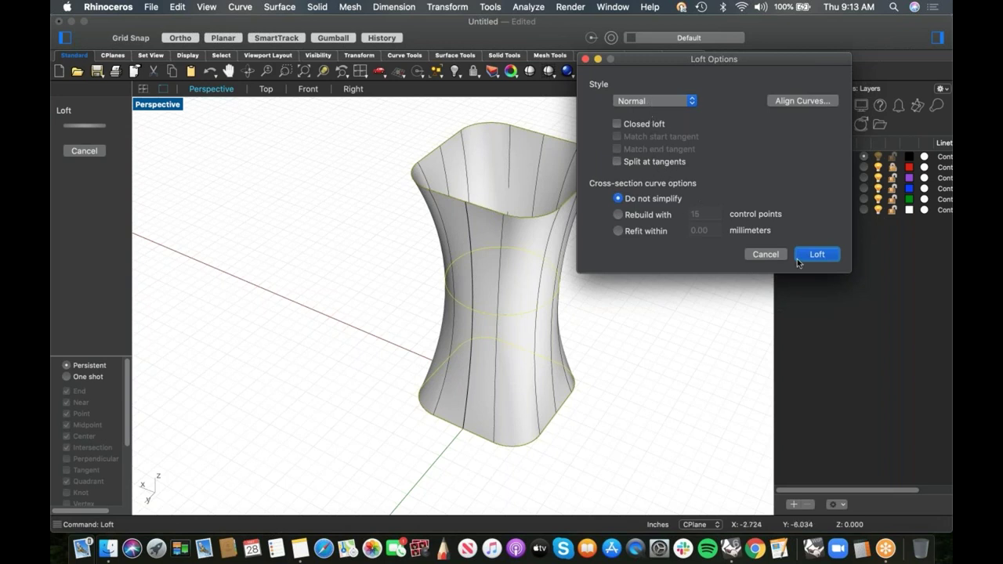
{"action": "left_click", "coordinate": [818, 256]}
- In the Front view, select the middle circle curve and scale it slightly narrower
{"action": "right_click_drag", "start_coordinate": [553, 309], "coordinate": [460, 297], "text": "shift"}
{"action": "key", "text": "ctrl+F2"}
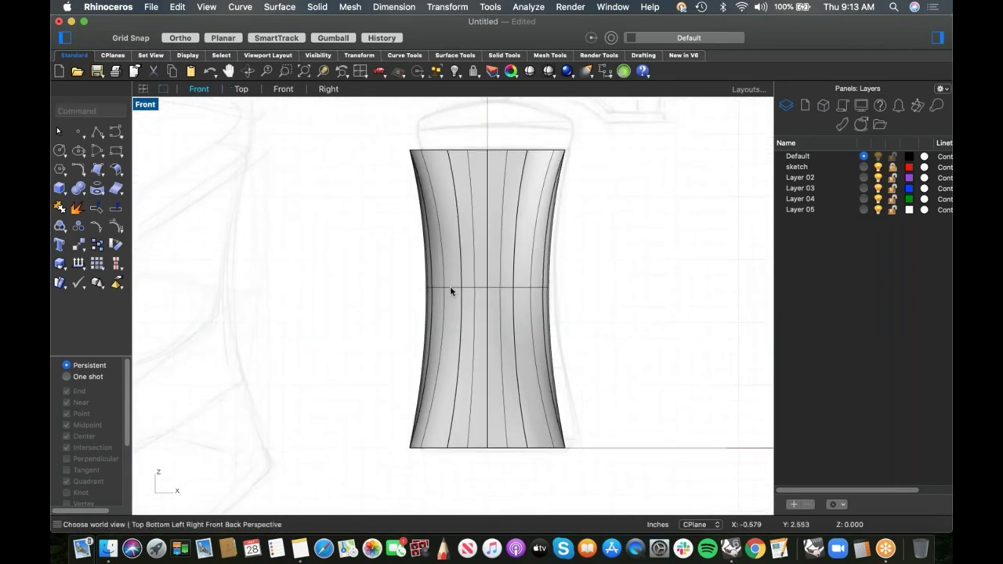
{"action": "left_click", "coordinate": [450, 287]}
{"action": "left_click", "coordinate": [505, 306]}
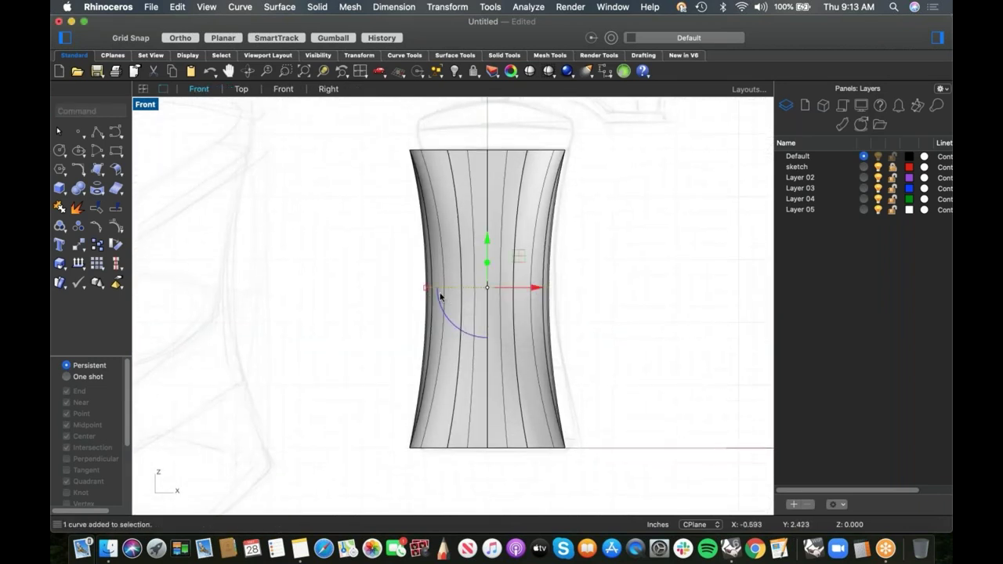
{"action": "mouse_move", "coordinate": [427, 290]}
{"action": "left_mouse_down"}
{"action": "mouse_move", "coordinate": [445, 288]}
{"action": "mouse_move", "coordinate": [430, 287]}
{"action": "left_mouse_up"}
- Move the middle circle down and up to test the waist height, leaving it slightly below the body's mid-height
{"action": "left_click_drag", "start_coordinate": [487, 247], "coordinate": [488, 332]}
{"action": "left_click_drag", "start_coordinate": [486, 286], "coordinate": [488, 381]}
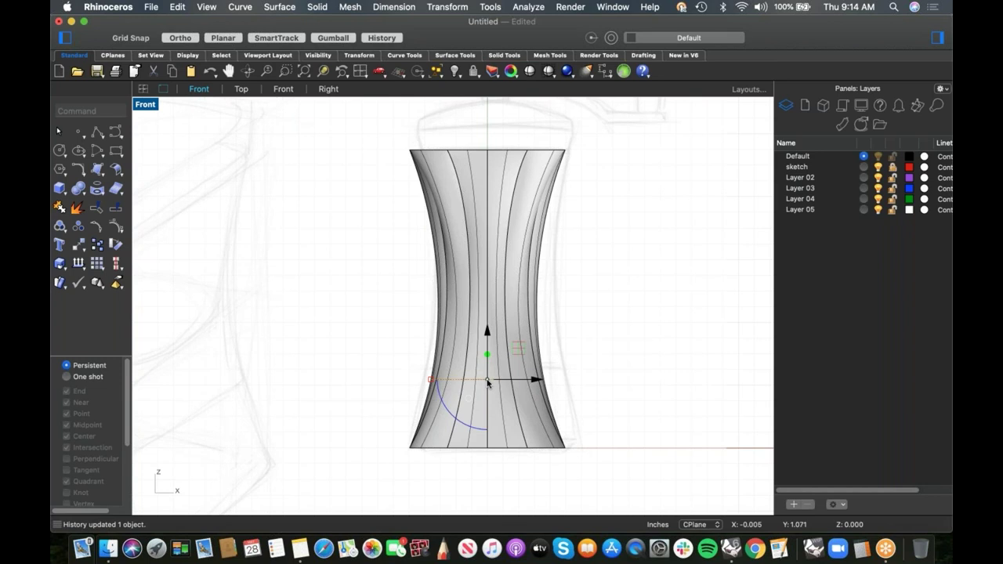
{"action": "left_click_drag", "start_coordinate": [487, 335], "coordinate": [486, 248]}
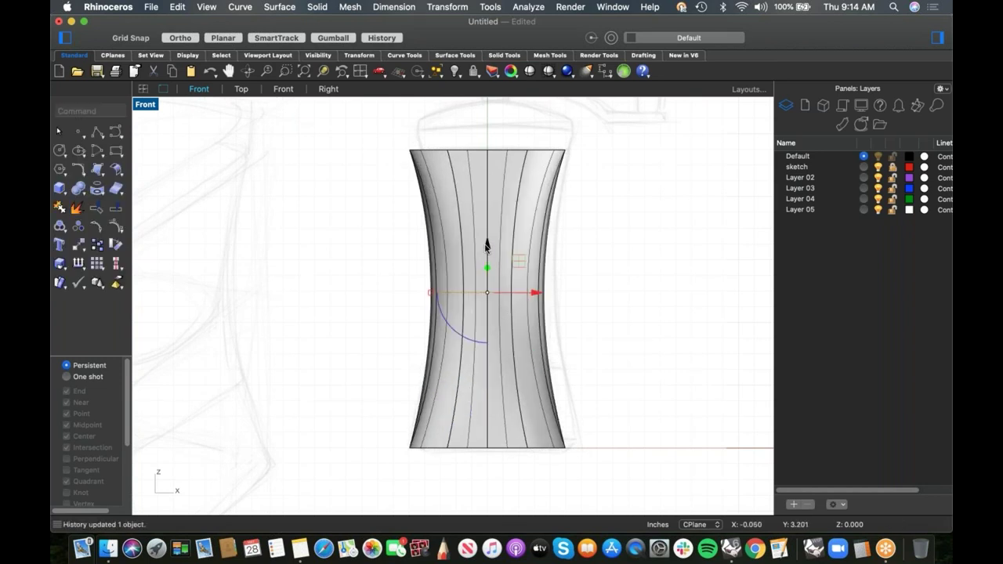
{"action": "left_click_drag", "start_coordinate": [485, 247], "coordinate": [416, 314]}
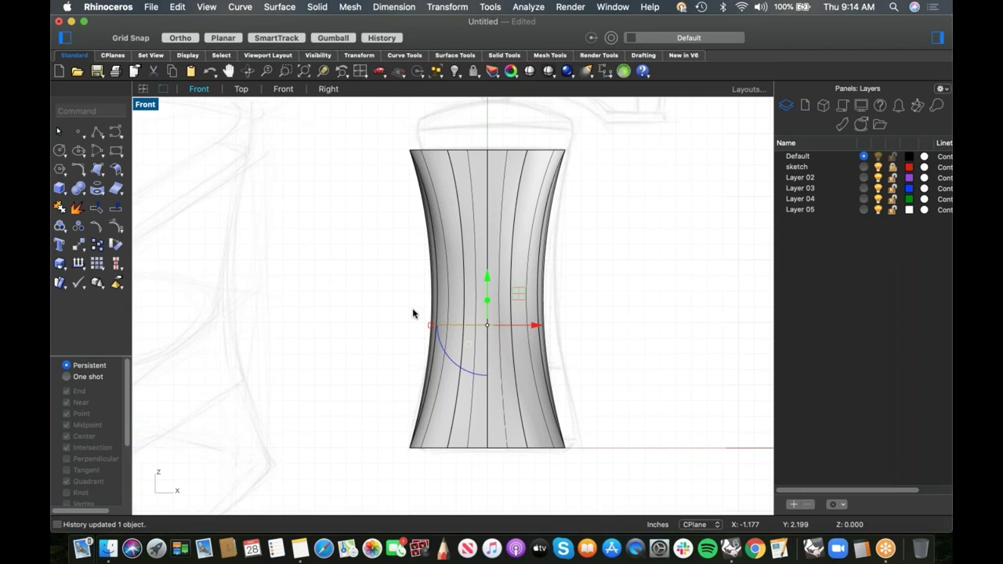
- Return to the Perspective view, deselect the circle and switch the viewport to Rendered display, viewing the body from below
{"action": "right_click_drag", "start_coordinate": [406, 327], "coordinate": [399, 325]}
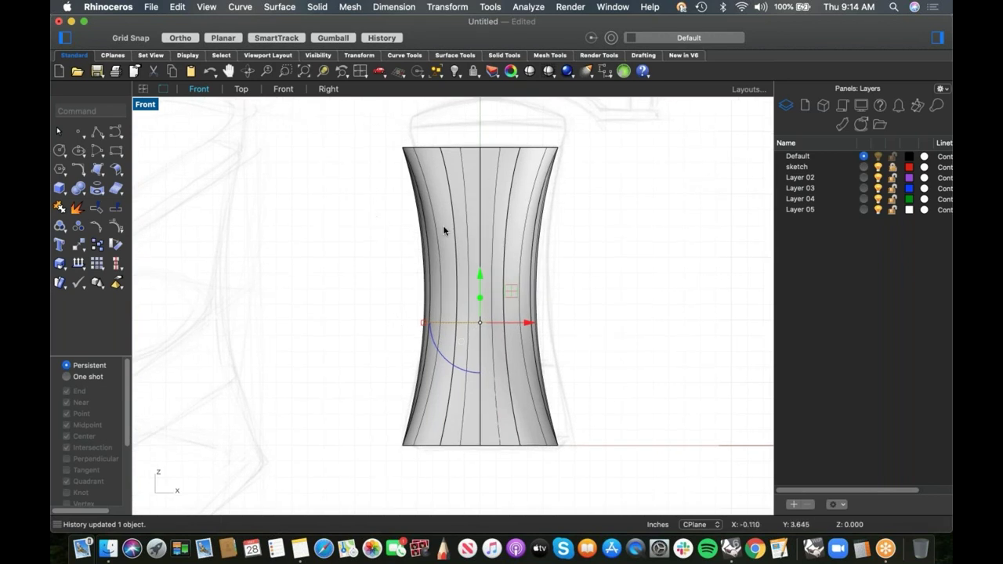
{"action": "type", "text": "p"}
{"action": "key", "text": "Return"}
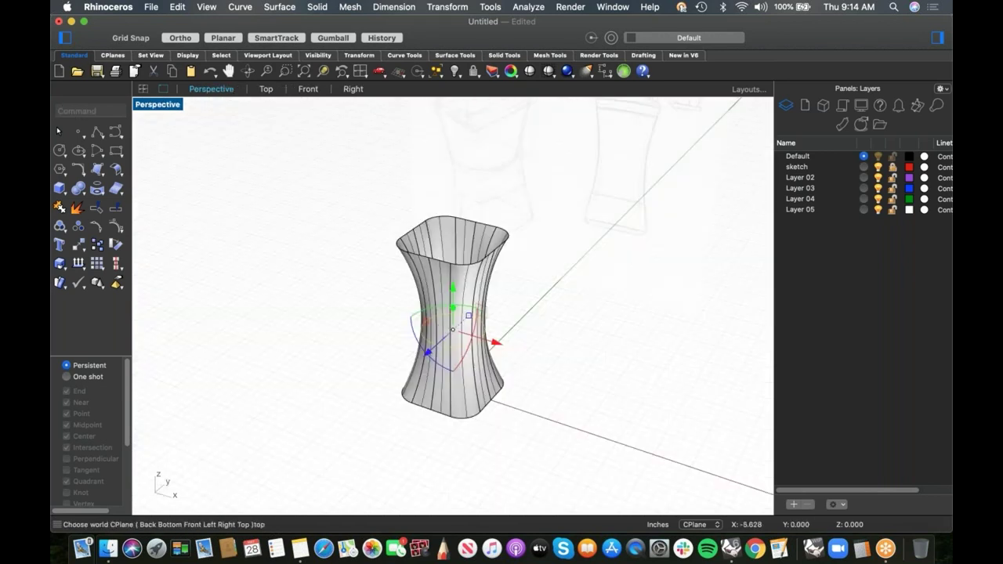
{"action": "right_click_drag", "start_coordinate": [445, 302], "coordinate": [480, 336]}
{"action": "scroll", "coordinate": [480, 337], "scroll_direction": "up", "scroll_amount": 3}
{"action": "right_click_drag", "start_coordinate": [629, 395], "coordinate": [589, 374]}
{"action": "left_click", "coordinate": [609, 358]}
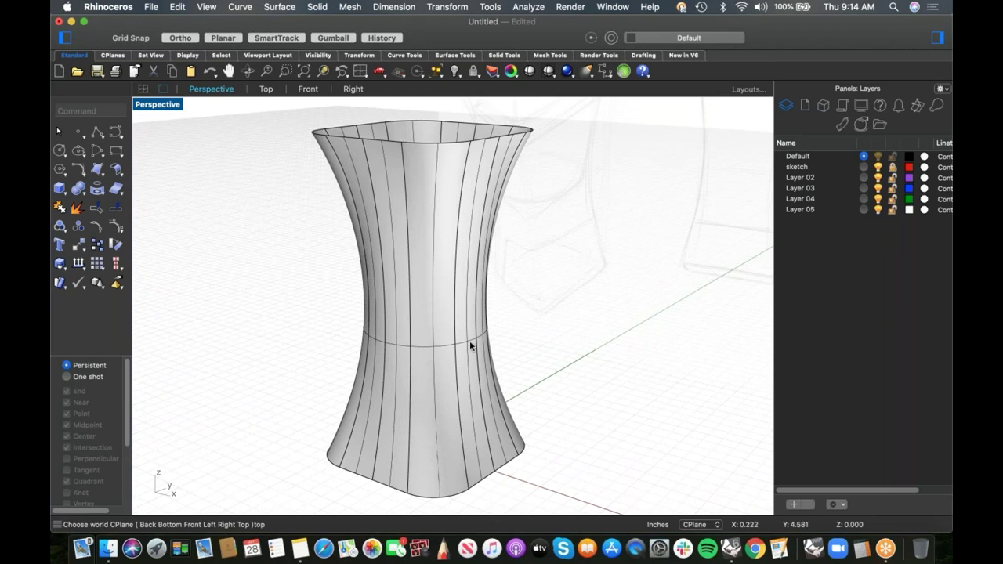
{"action": "left_click", "coordinate": [158, 112]}
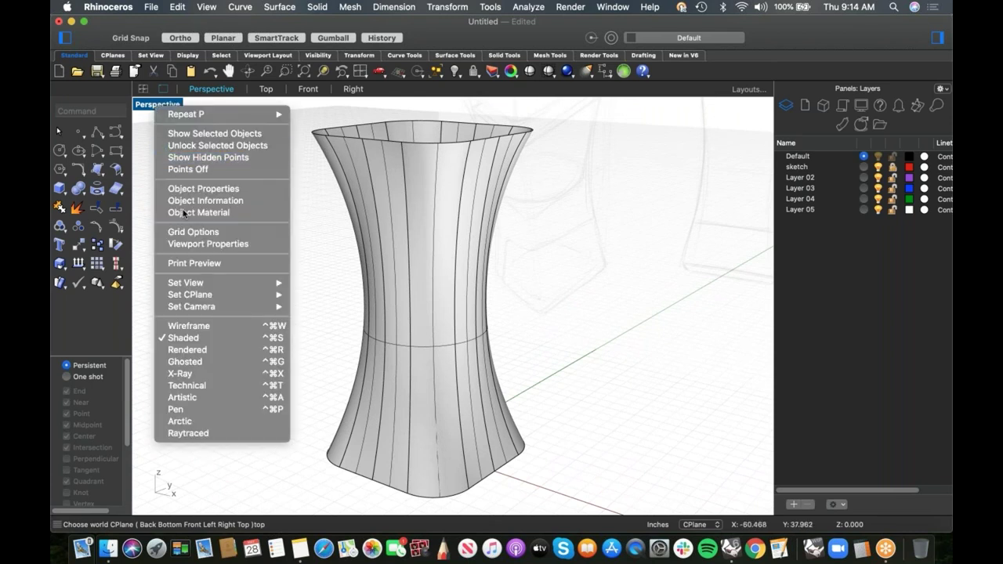
{"action": "left_click", "coordinate": [212, 350]}
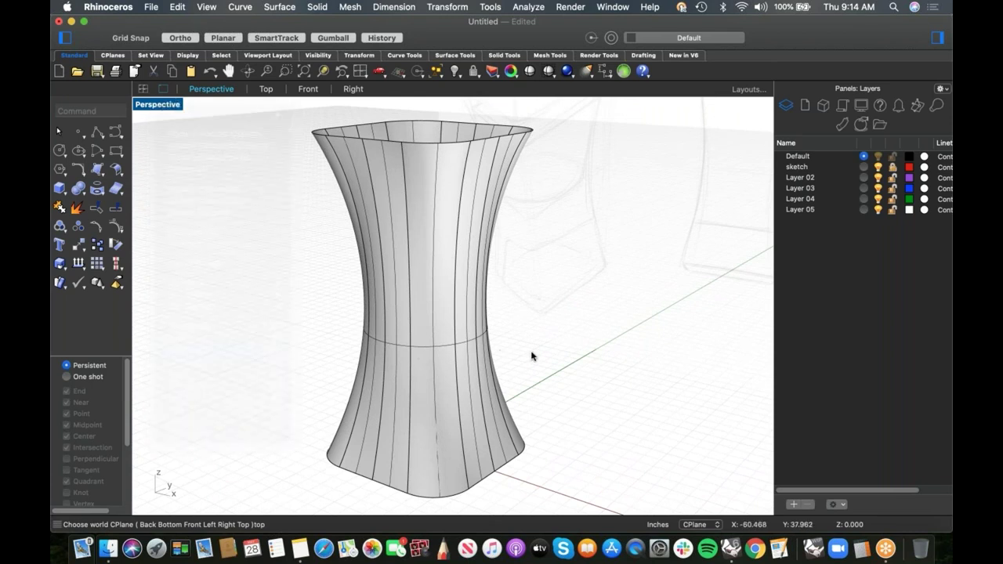
{"action": "right_click_drag", "start_coordinate": [548, 333], "coordinate": [488, 343]}
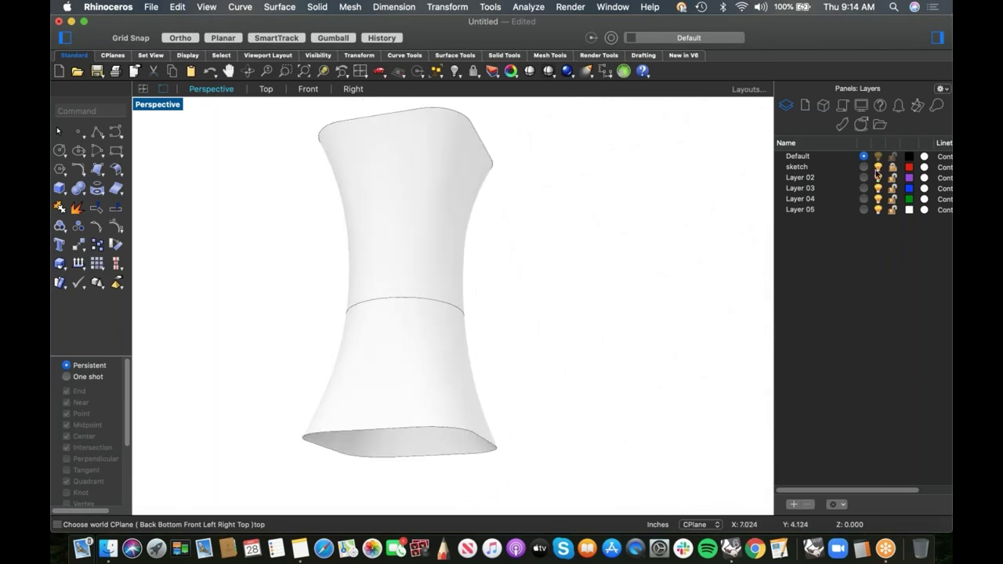
- Add a new Plastic material and set its color to a medium gray
{"action": "left_click", "coordinate": [842, 126]}
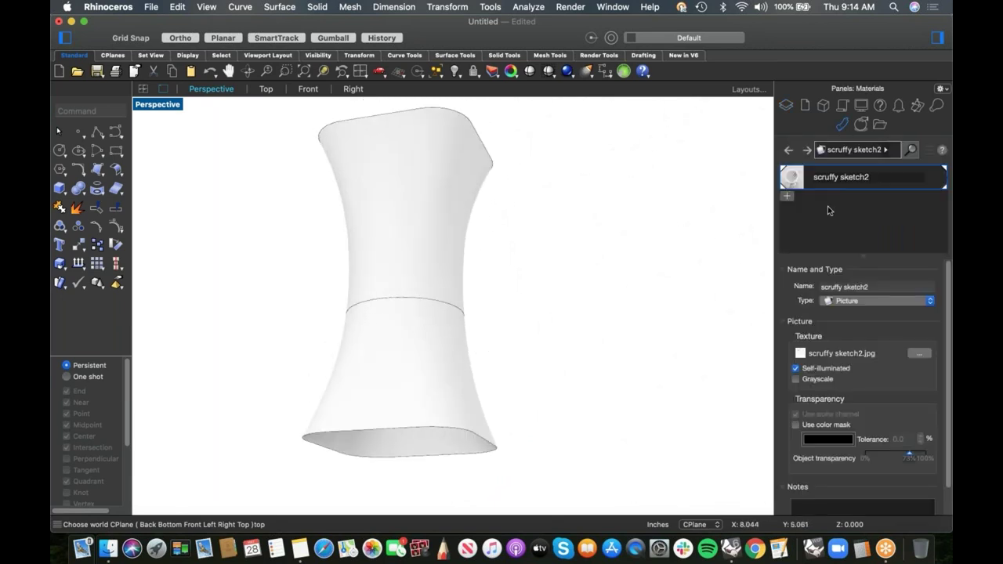
{"action": "left_click", "coordinate": [786, 197]}
{"action": "left_click", "coordinate": [825, 317]}
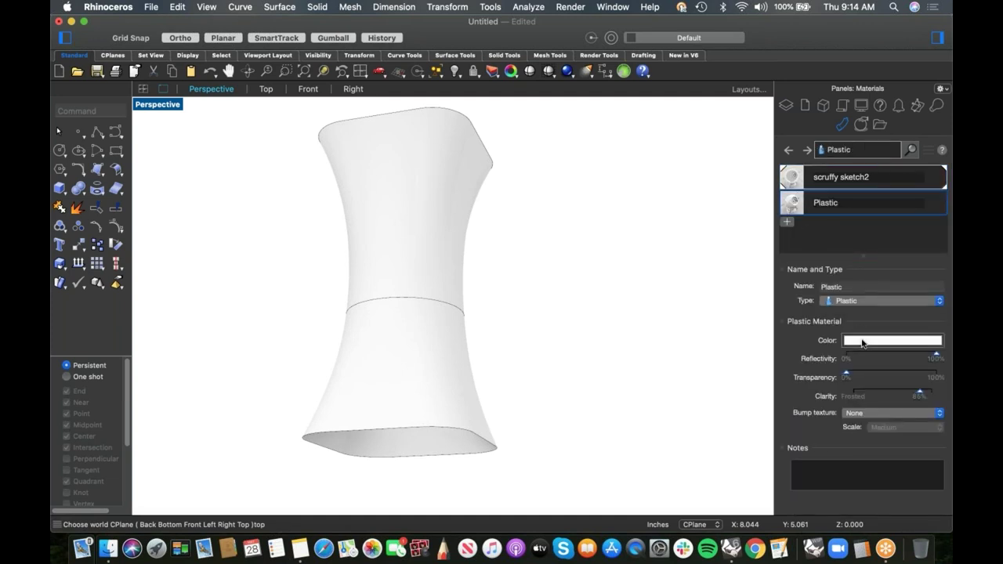
{"action": "left_click", "coordinate": [862, 339]}
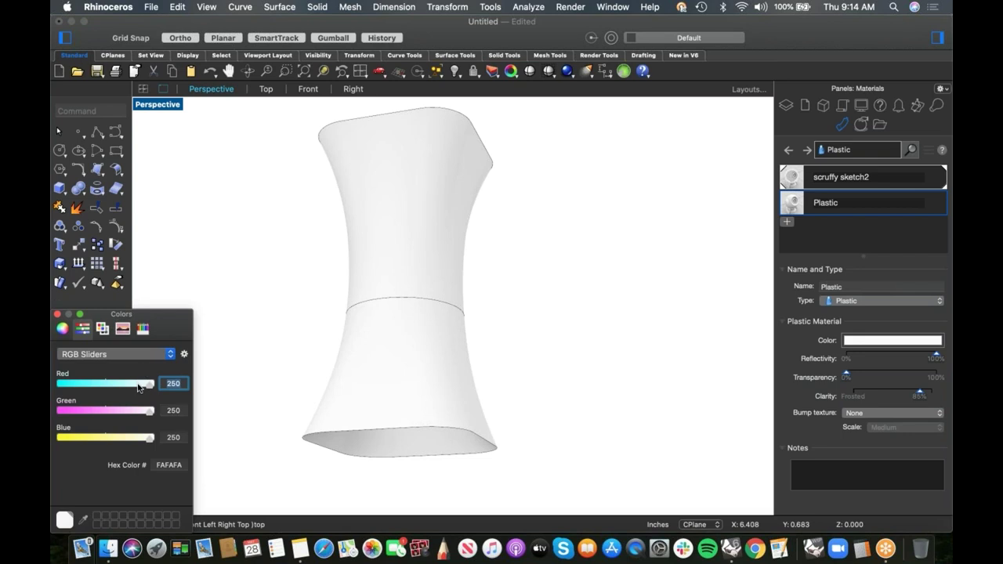
{"action": "left_click", "coordinate": [63, 329]}
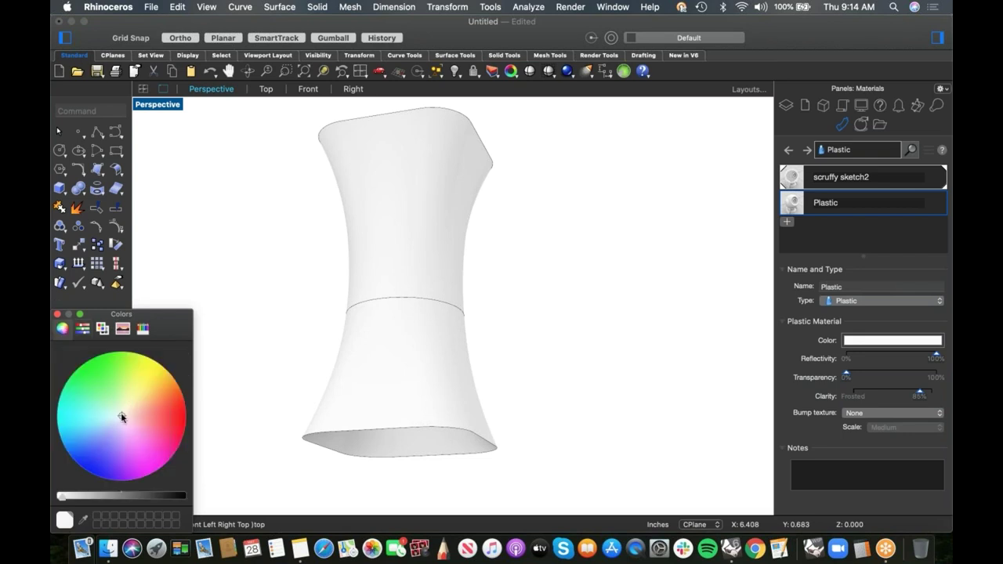
{"action": "mouse_move", "coordinate": [121, 416]}
{"action": "left_mouse_down"}
{"action": "mouse_move", "coordinate": [140, 421]}
{"action": "mouse_move", "coordinate": [115, 436]}
{"action": "mouse_move", "coordinate": [119, 413]}
{"action": "left_mouse_up"}
{"action": "left_click", "coordinate": [130, 497]}
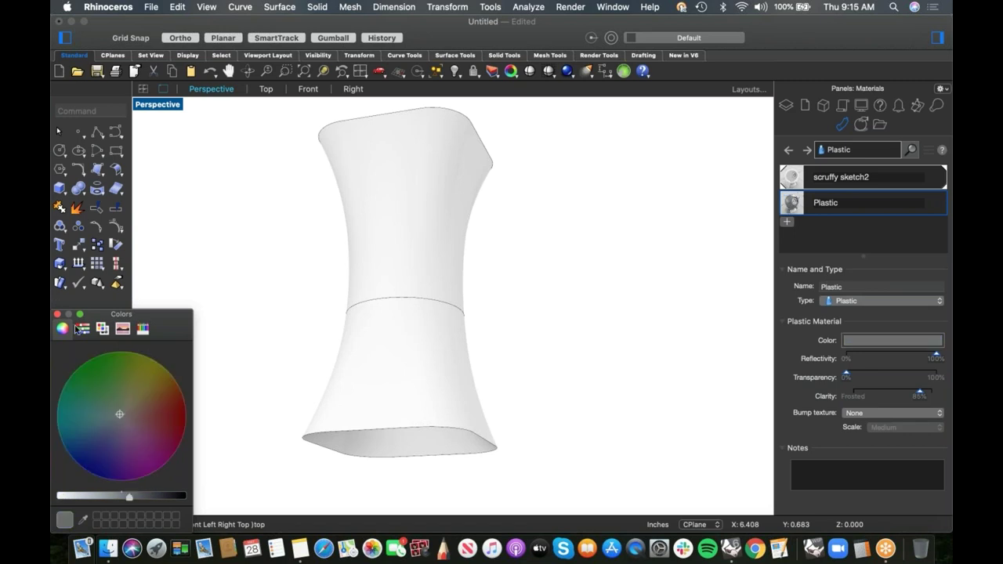
{"action": "left_click", "coordinate": [56, 314]}
- Apply the gray Plastic material to the lofted body and inspect its surface shading up close
{"action": "left_click_drag", "start_coordinate": [825, 202], "coordinate": [423, 245]}
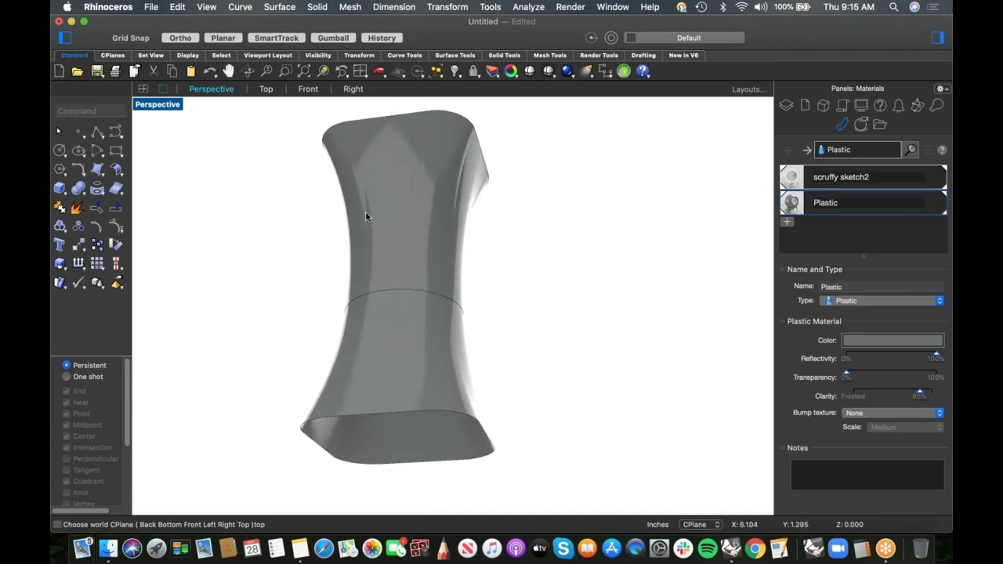
{"action": "scroll", "coordinate": [366, 210], "scroll_direction": "up", "scroll_amount": 10}
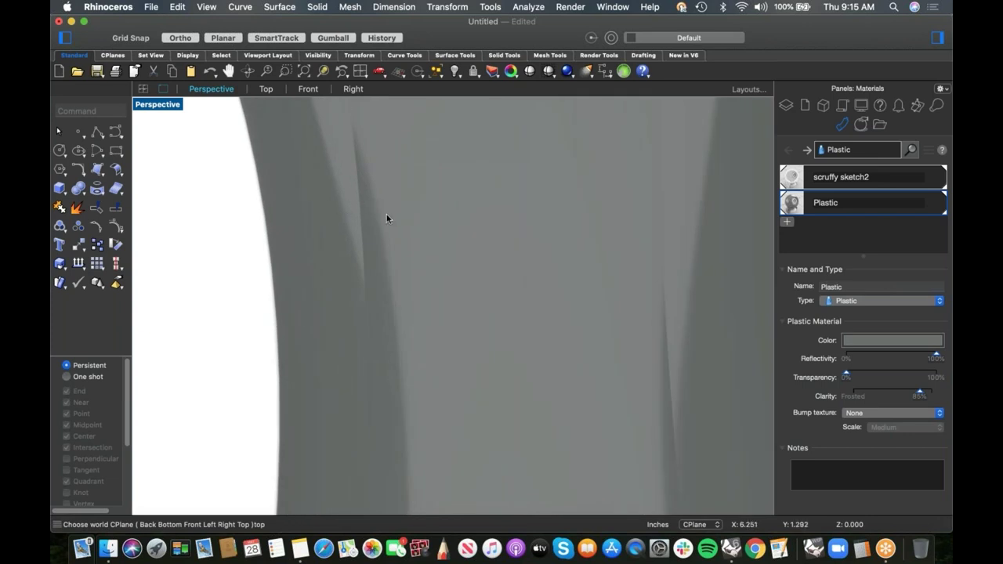
{"action": "scroll", "coordinate": [387, 217], "scroll_direction": "down", "scroll_amount": 10}
{"action": "right_click_drag", "start_coordinate": [462, 257], "coordinate": [467, 258]}
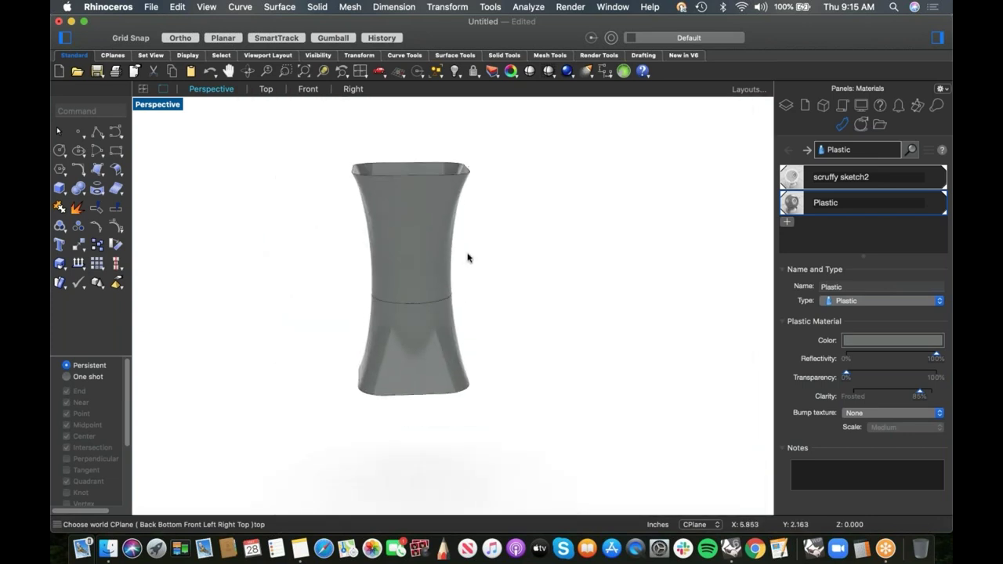
{"action": "scroll", "coordinate": [474, 254], "scroll_direction": "up", "scroll_amount": 3}
- Delete the gray lofted body, leaving the three profile curves
{"action": "left_click", "coordinate": [405, 243]}
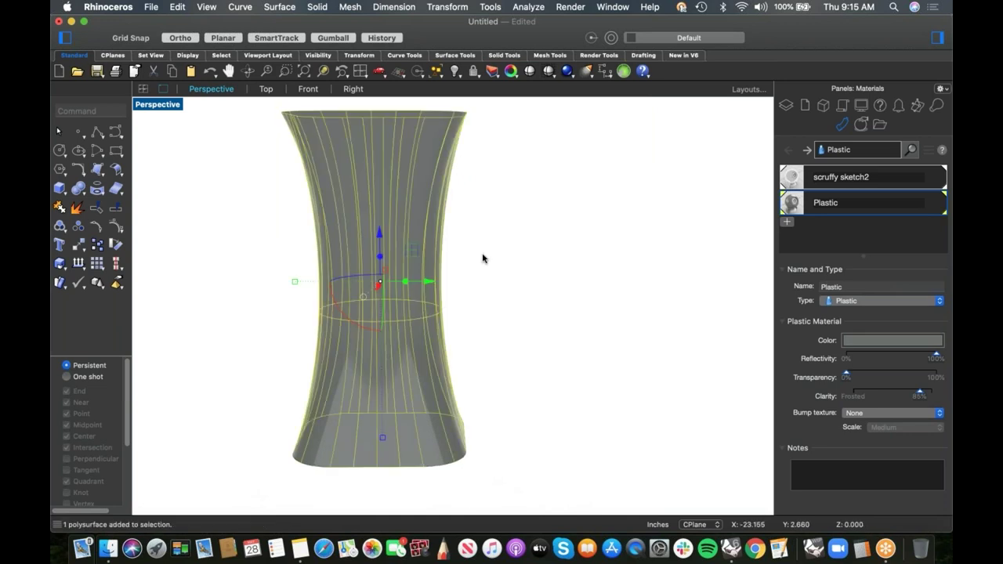
{"action": "key", "text": "Delete"}
{"action": "right_click_drag", "start_coordinate": [488, 261], "coordinate": [462, 337]}
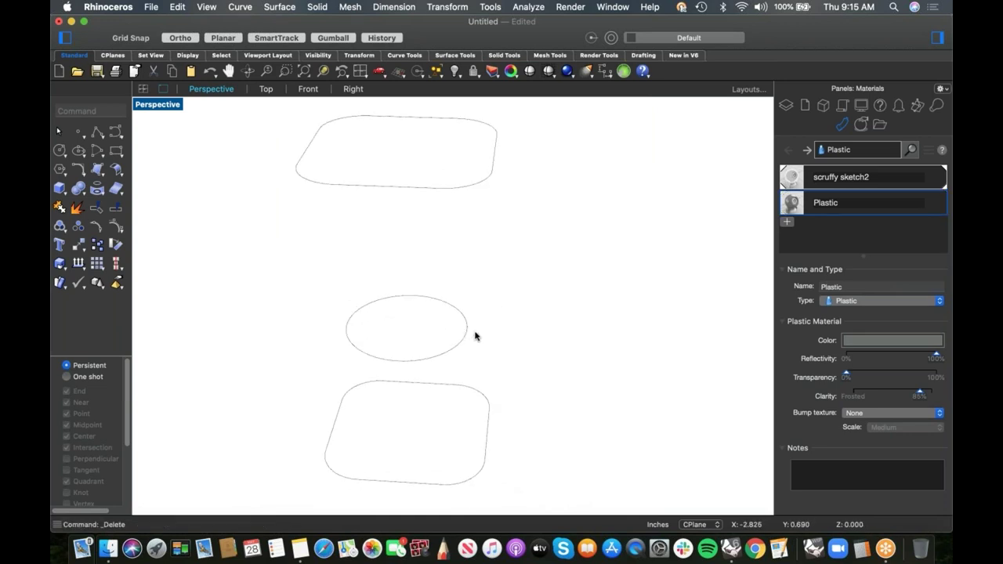
- Rebuild the middle circle with a point count of 8 and degree 3
{"action": "left_click", "coordinate": [465, 335]}
{"action": "type", "text": "rebuild"}
{"action": "key", "text": "Return"}
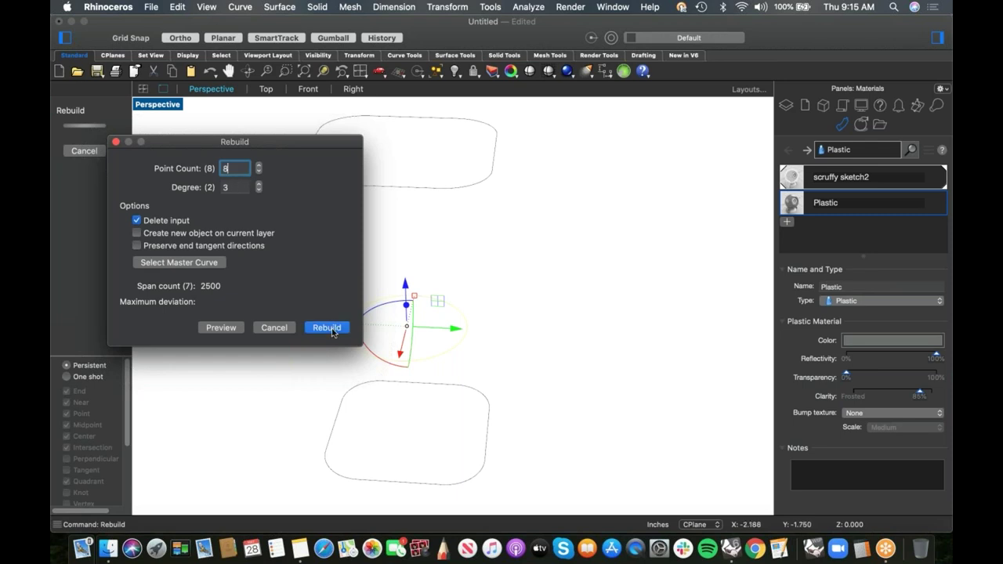
{"action": "key", "text": "Return"}
- Select the upper and lower rounded rectangles together and preview rebuilding them with a point count of 8 and degree 3
{"action": "left_click", "coordinate": [455, 189]}
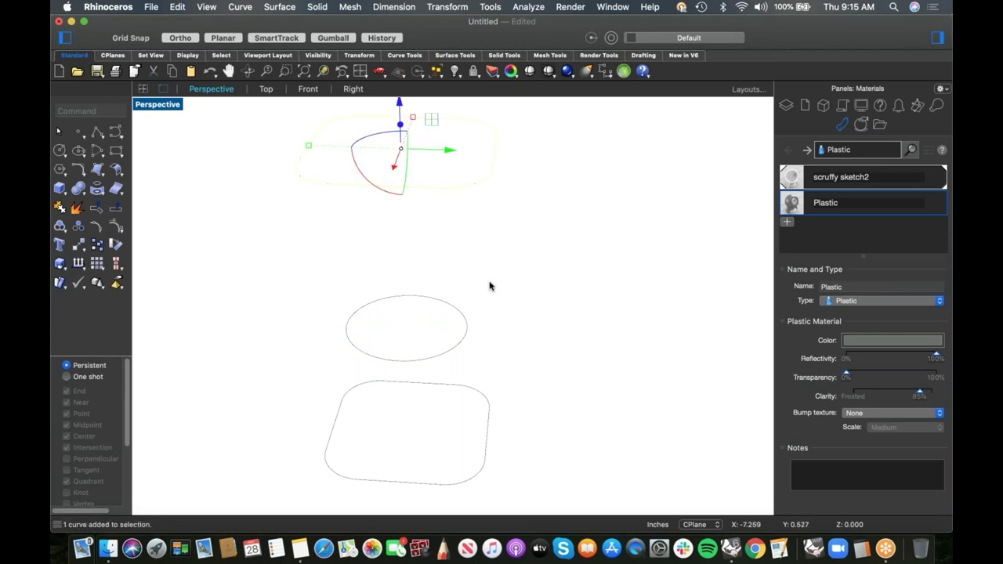
{"action": "left_click", "coordinate": [480, 385], "text": "shift"}
{"action": "right_click", "coordinate": [506, 340]}
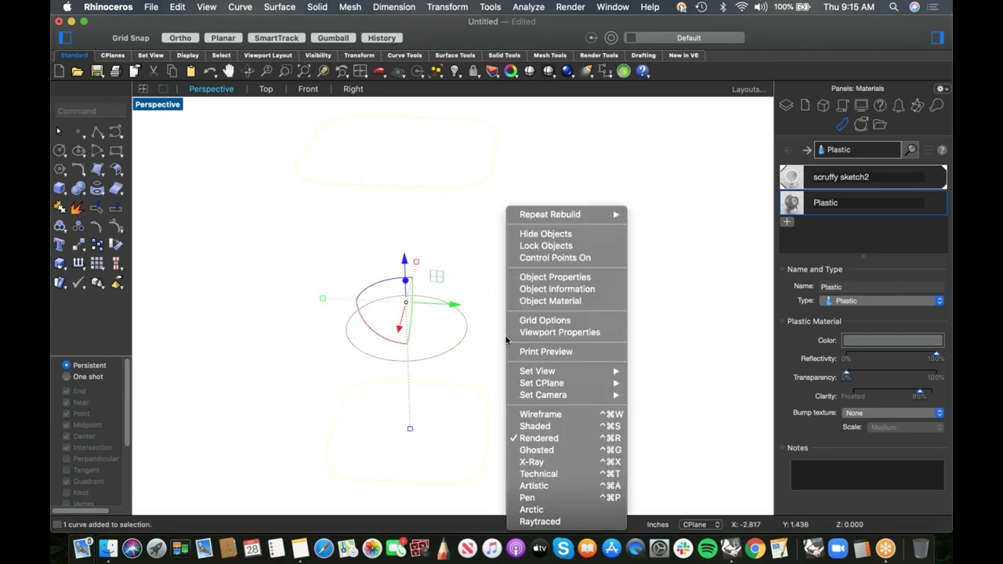
{"action": "left_click", "coordinate": [552, 218]}
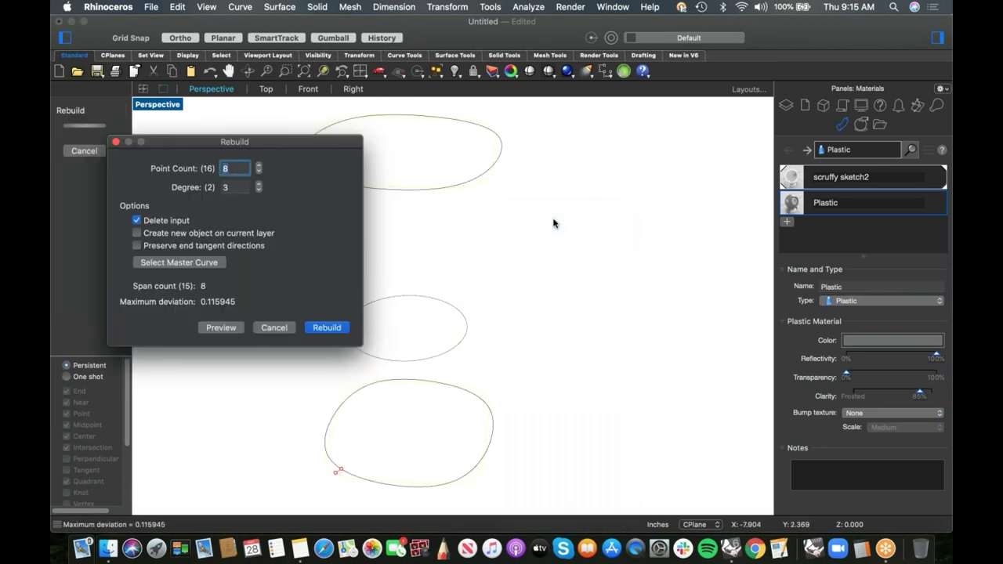
{"action": "right_click_drag", "start_coordinate": [532, 243], "coordinate": [617, 252], "text": "shift"}
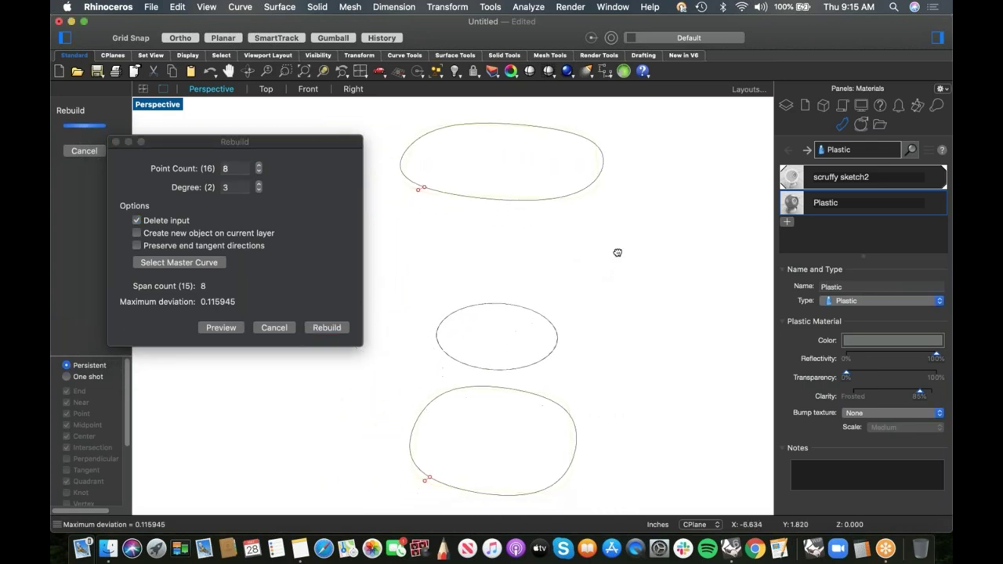
{"action": "right_click_drag", "start_coordinate": [493, 246], "coordinate": [497, 273]}
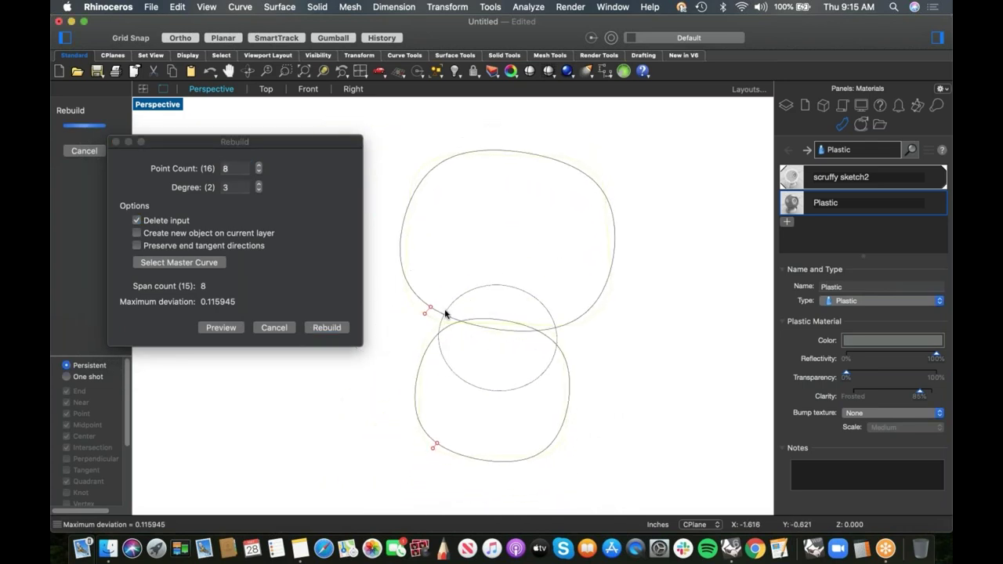
{"action": "scroll", "coordinate": [437, 319], "scroll_direction": "up", "scroll_amount": 3}
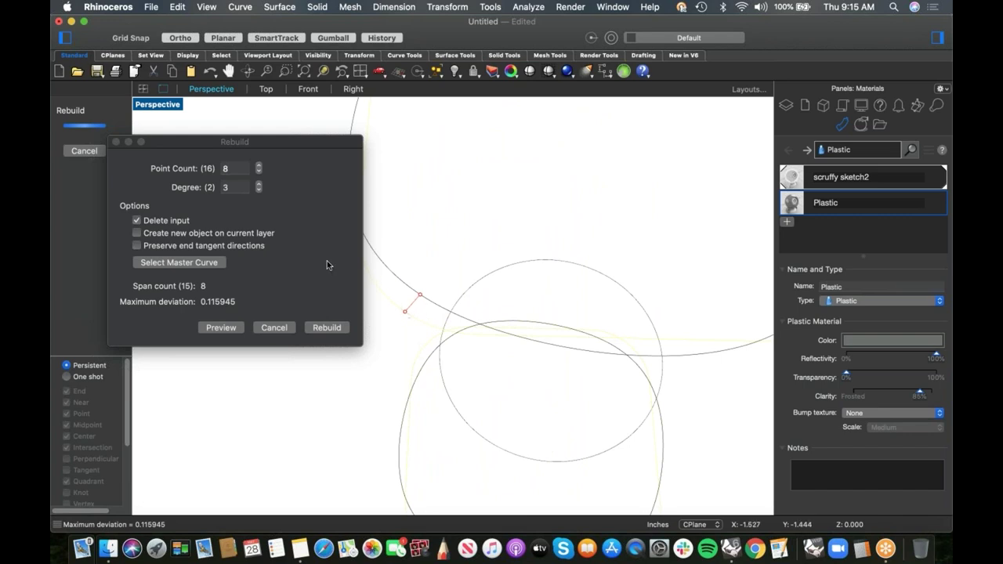
- Preview the rebuild of both rounded rectangles with a point count of 16
{"action": "left_click", "coordinate": [238, 170]}
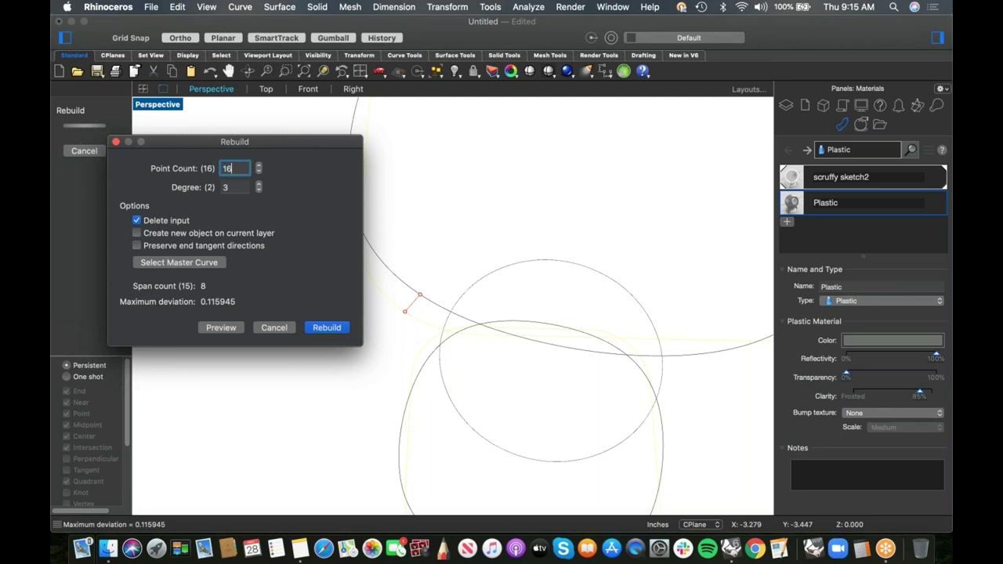
{"action": "key", "text": "Tab"}
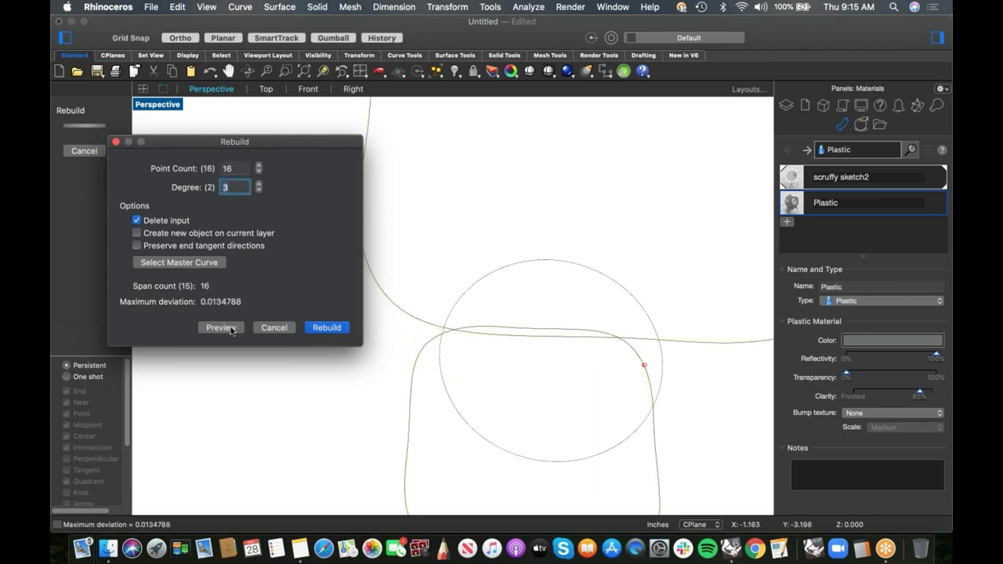
{"action": "scroll", "coordinate": [413, 385], "scroll_direction": "down", "scroll_amount": 4}
{"action": "right_click_drag", "start_coordinate": [430, 412], "coordinate": [519, 404]}
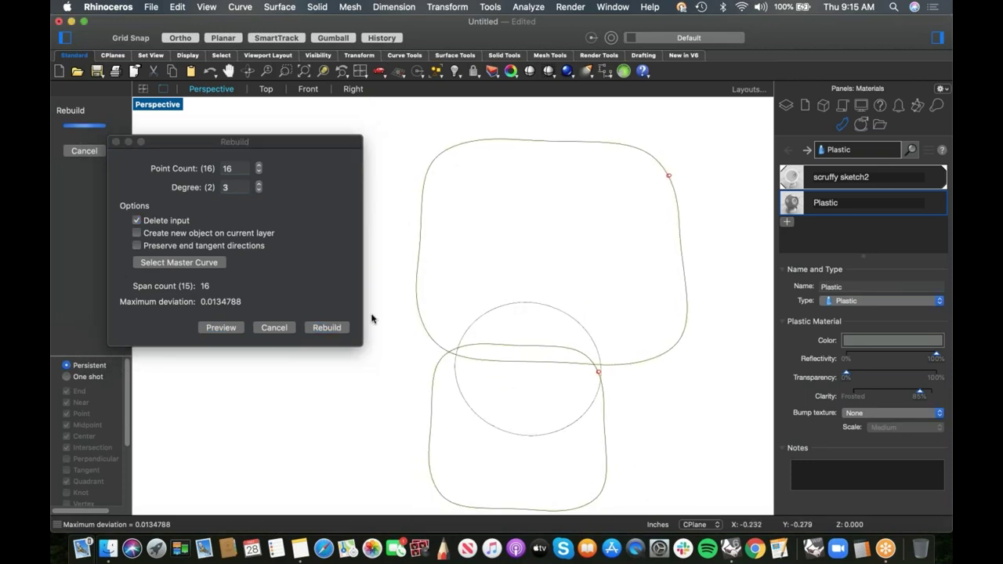
- Rebuild both rounded rectangles with a point count of 24 and degree 3
{"action": "left_click", "coordinate": [237, 169]}
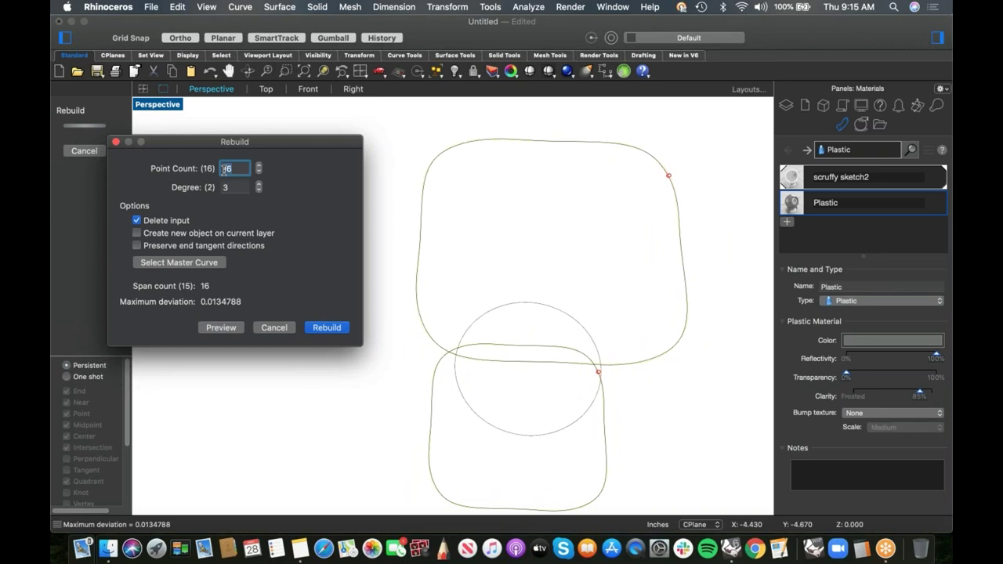
{"action": "type", "text": "24"}
{"action": "left_click", "coordinate": [237, 188]}
{"action": "left_click", "coordinate": [221, 328]}
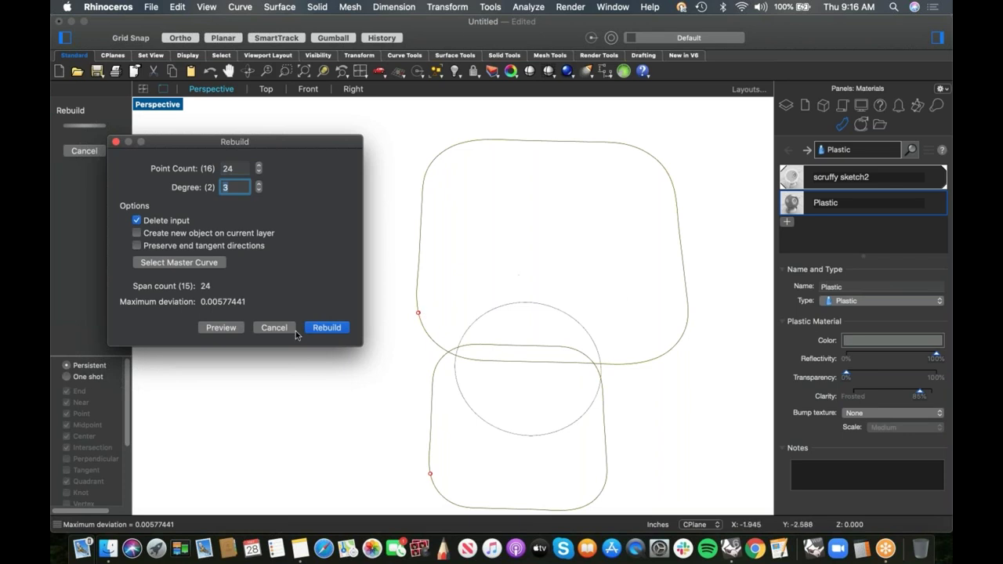
{"action": "left_click", "coordinate": [326, 328]}
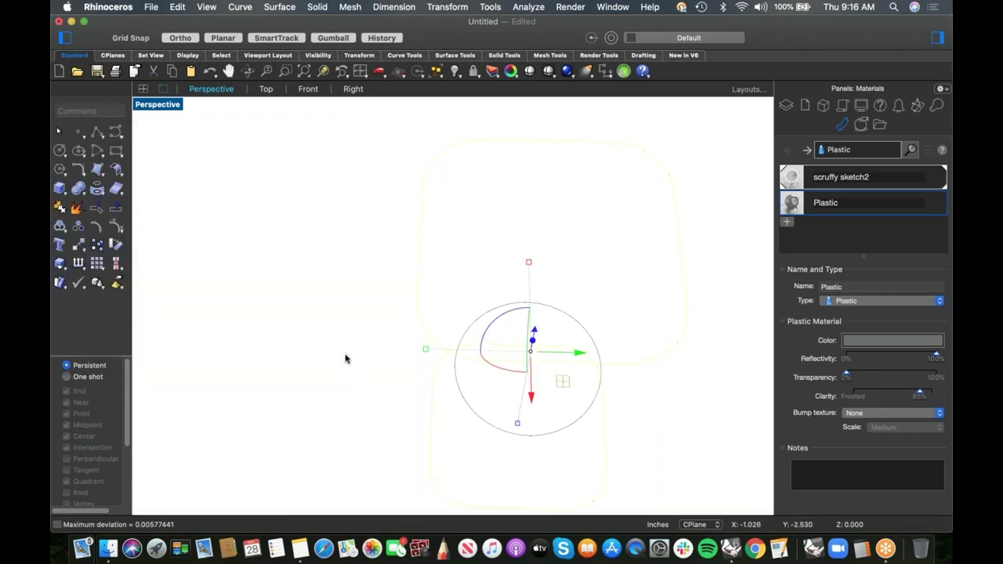
{"action": "left_click", "coordinate": [352, 354]}
{"action": "right_click_drag", "start_coordinate": [374, 358], "coordinate": [331, 292]}
{"action": "type", "text": "loft"}
{"action": "key", "text": "Return"}
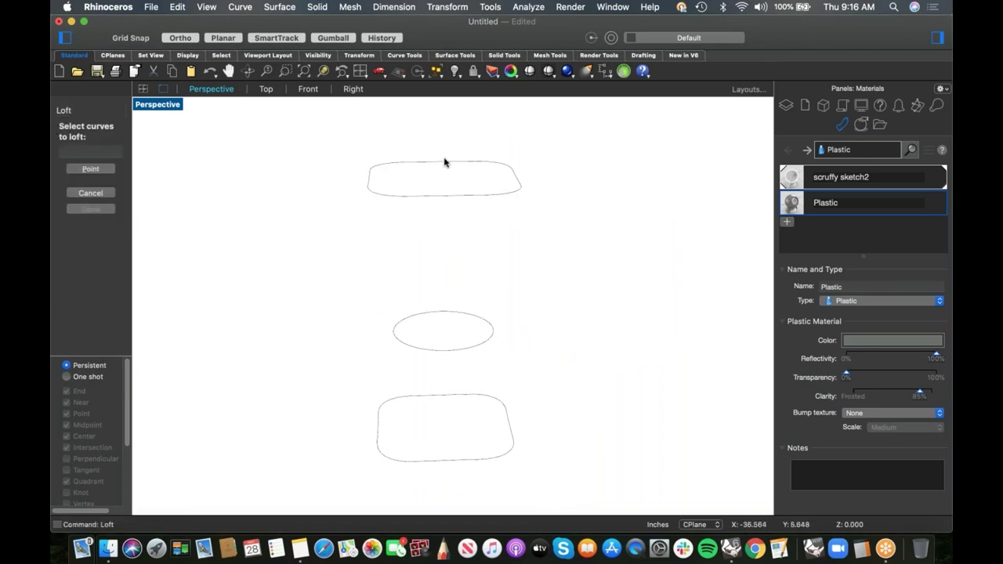
{"action": "left_click_drag", "start_coordinate": [458, 170], "coordinate": [470, 475]}
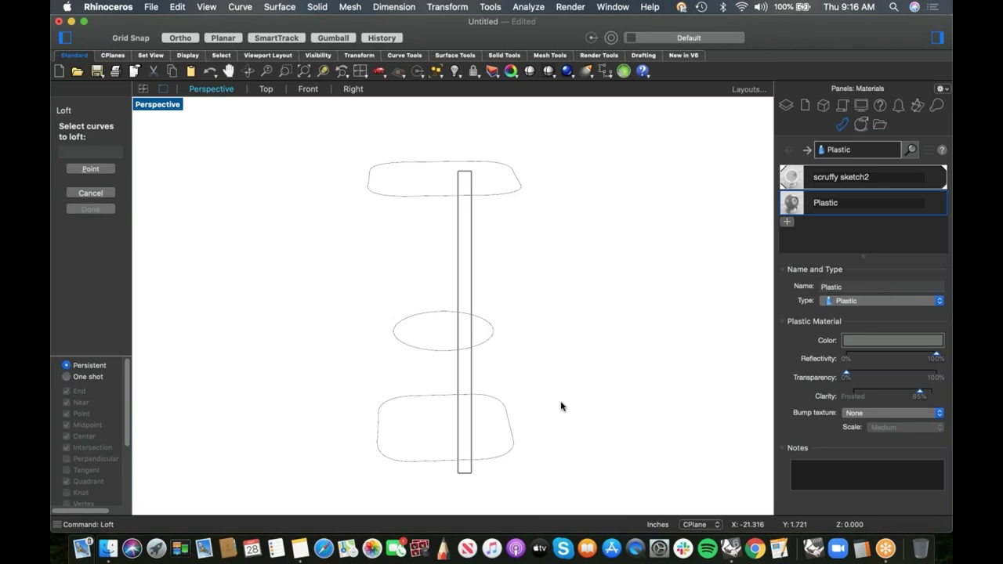
{"action": "left_click_drag", "start_coordinate": [578, 179], "coordinate": [492, 470]}
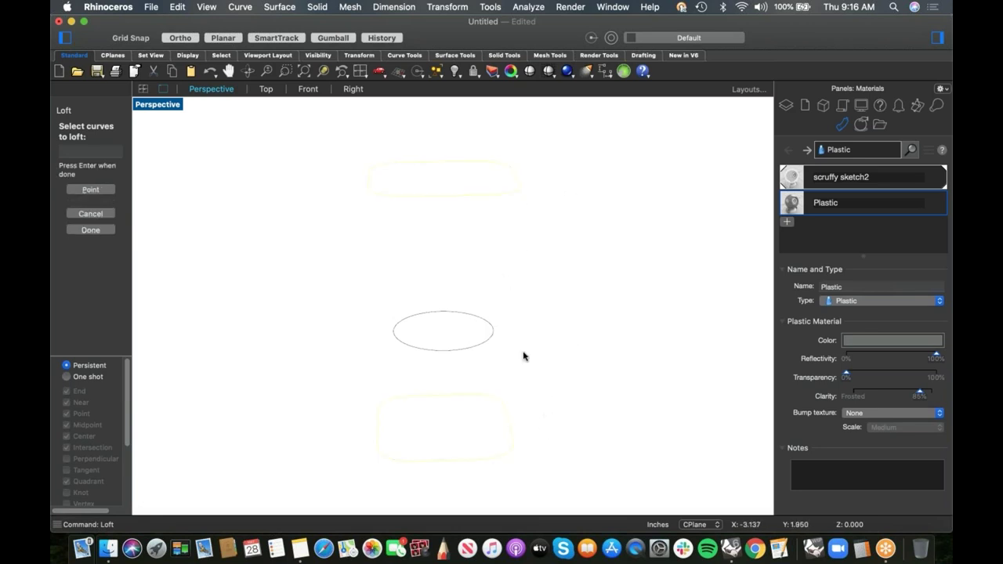
{"action": "key", "text": "Escape"}
- Loft the three profile curves in Normal style without simplifying, aligning their seam points along the middle of one side
{"action": "right_click", "coordinate": [546, 183]}
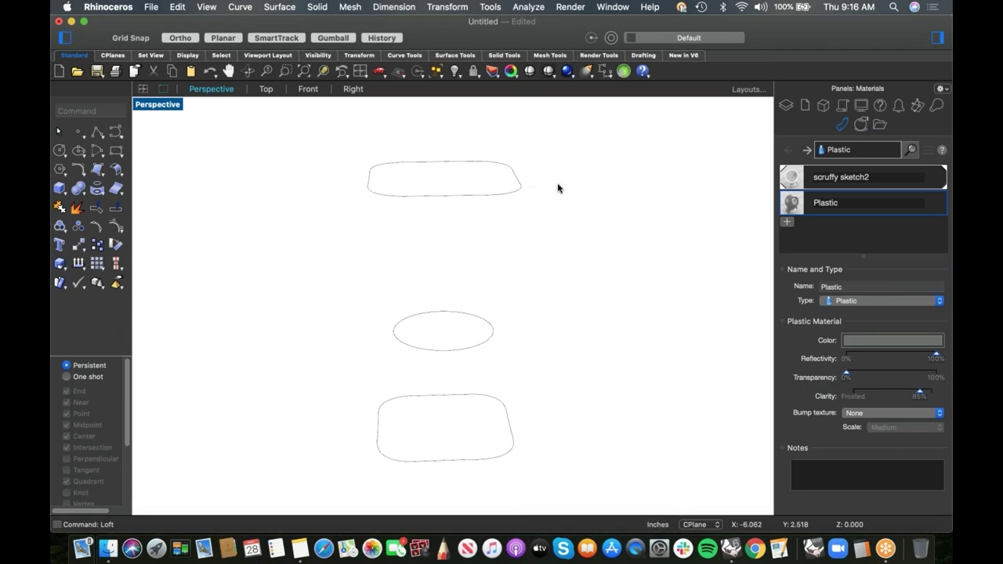
{"action": "left_click", "coordinate": [559, 200]}
{"action": "left_click_drag", "start_coordinate": [557, 172], "coordinate": [475, 470]}
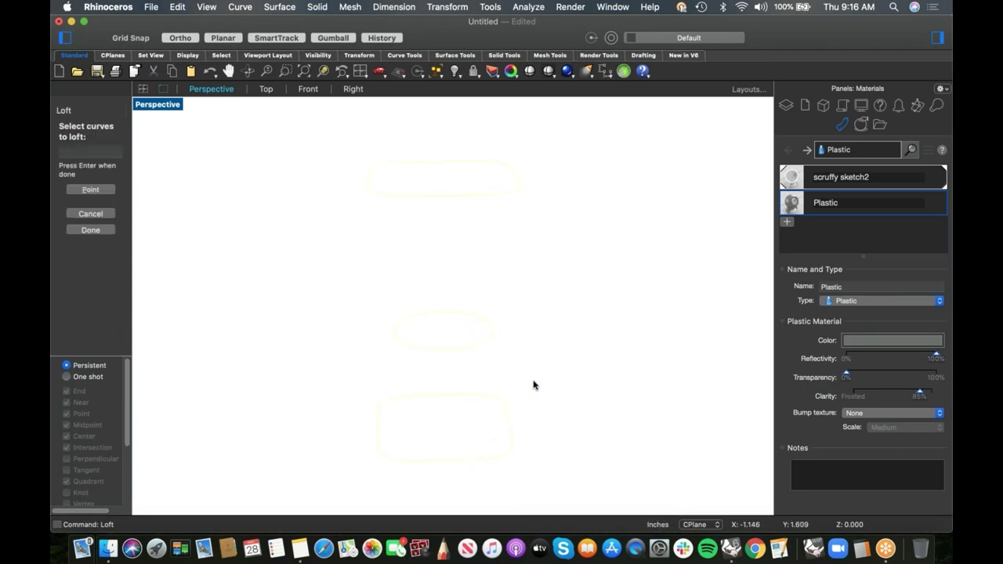
{"action": "key", "text": "Return"}
{"action": "right_click_drag", "start_coordinate": [554, 317], "coordinate": [459, 333]}
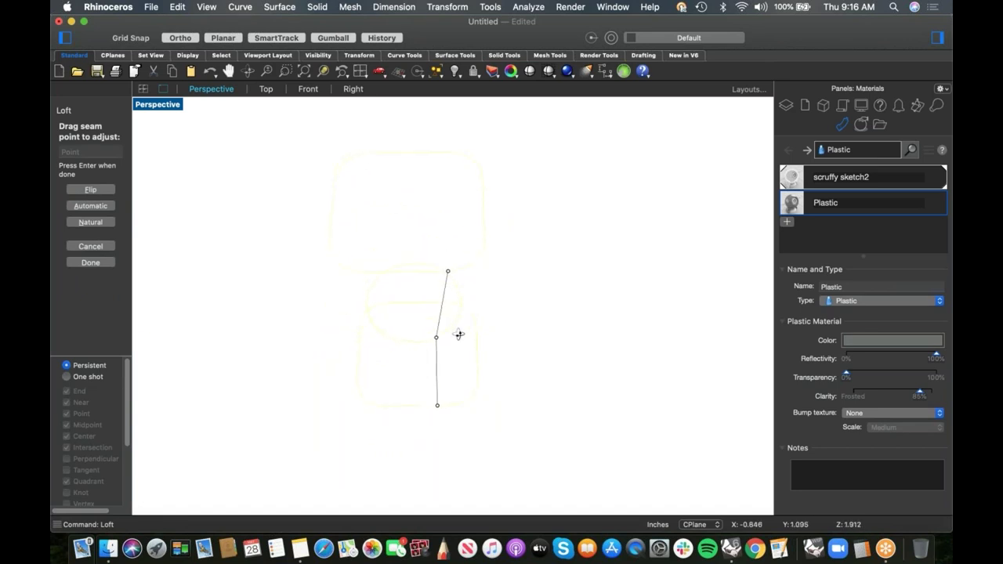
{"action": "left_click_drag", "start_coordinate": [448, 271], "coordinate": [415, 271]}
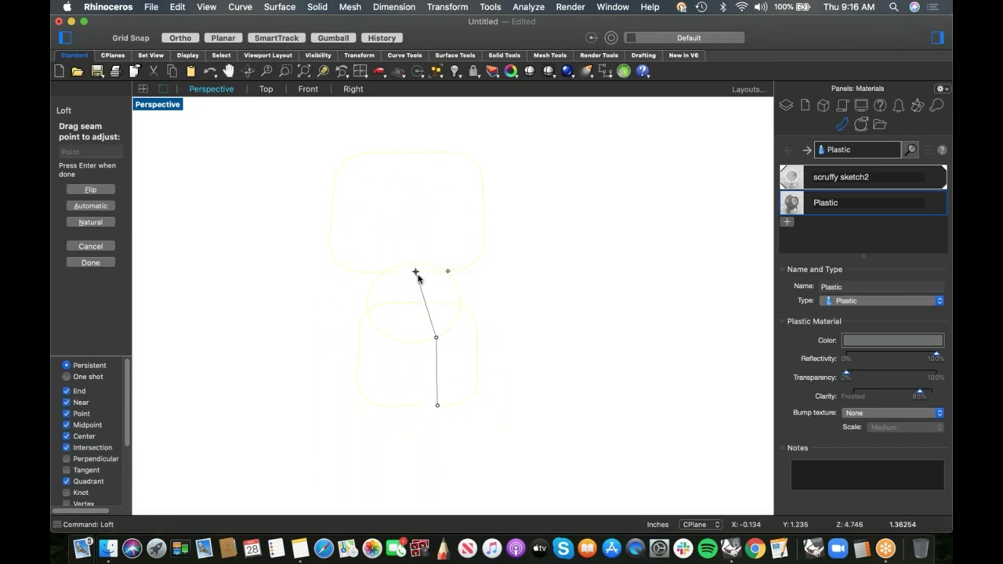
{"action": "left_click_drag", "start_coordinate": [436, 337], "coordinate": [414, 342]}
{"action": "left_click_drag", "start_coordinate": [437, 405], "coordinate": [414, 407]}
{"action": "key", "text": "Return"}
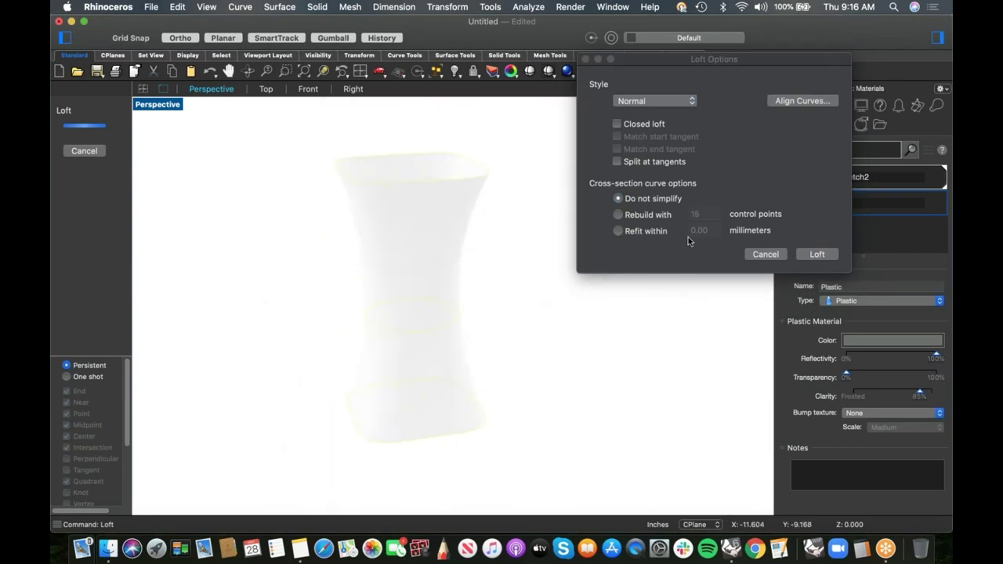
{"action": "left_click", "coordinate": [817, 254]}
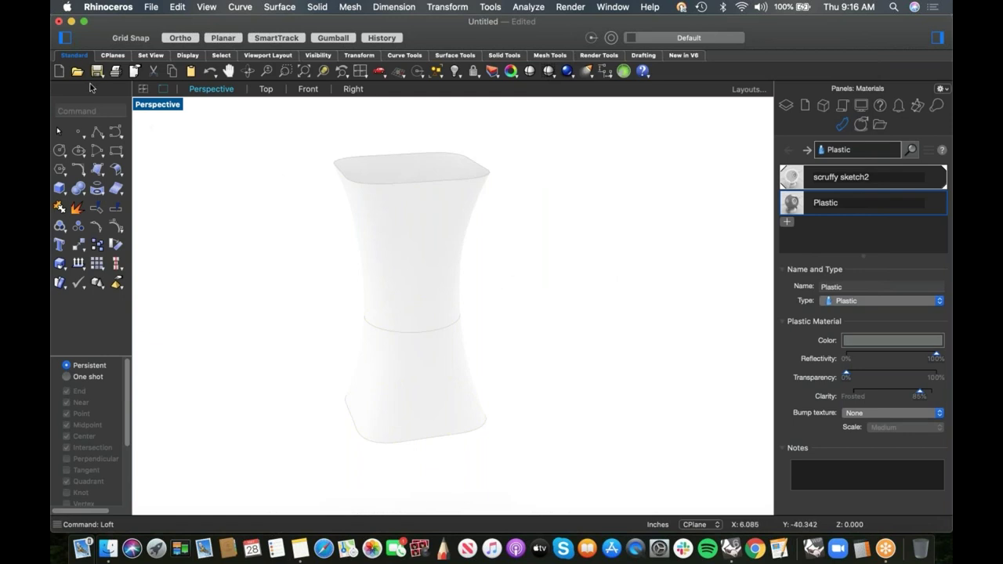
- Show the new loft in Shaded display mode and apply the gray Plastic material to it
{"action": "left_click", "coordinate": [144, 112]}
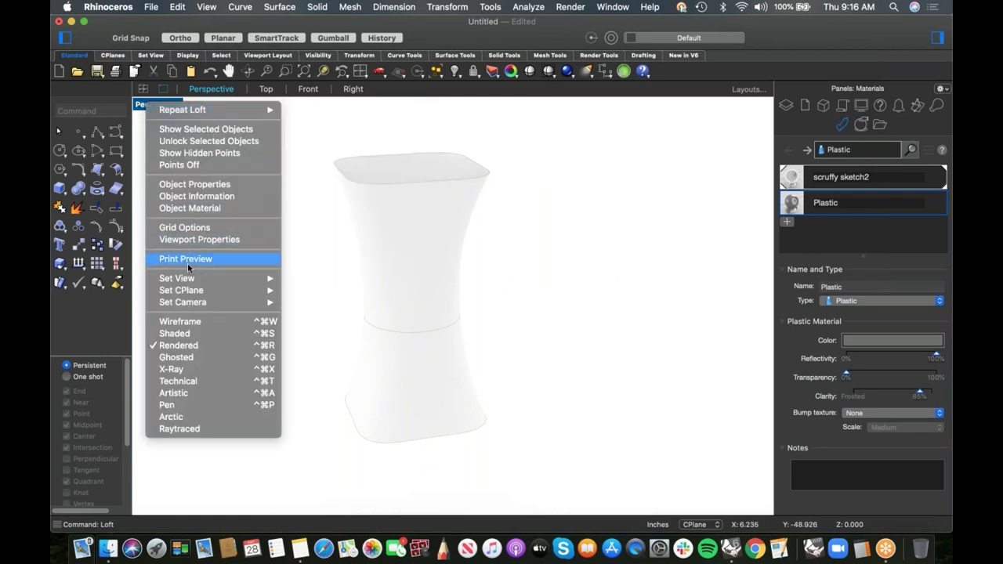
{"action": "left_click", "coordinate": [186, 333]}
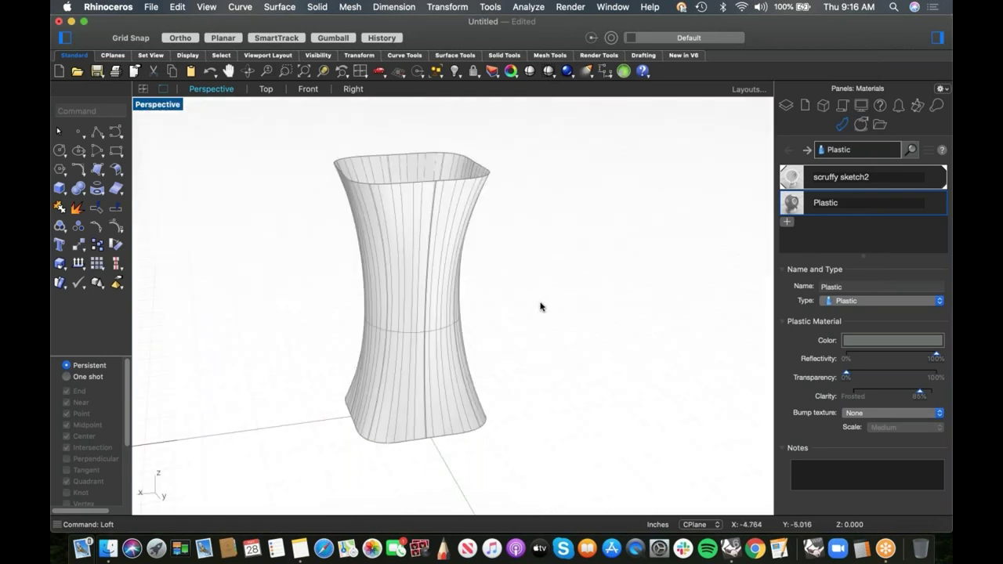
{"action": "mouse_move", "coordinate": [538, 305]}
{"action": "right_mouse_down"}
{"action": "mouse_move", "coordinate": [503, 320]}
{"action": "mouse_move", "coordinate": [494, 261]}
{"action": "mouse_move", "coordinate": [512, 299]}
{"action": "mouse_move", "coordinate": [533, 299]}
{"action": "right_mouse_up"}
{"action": "left_click", "coordinate": [792, 206]}
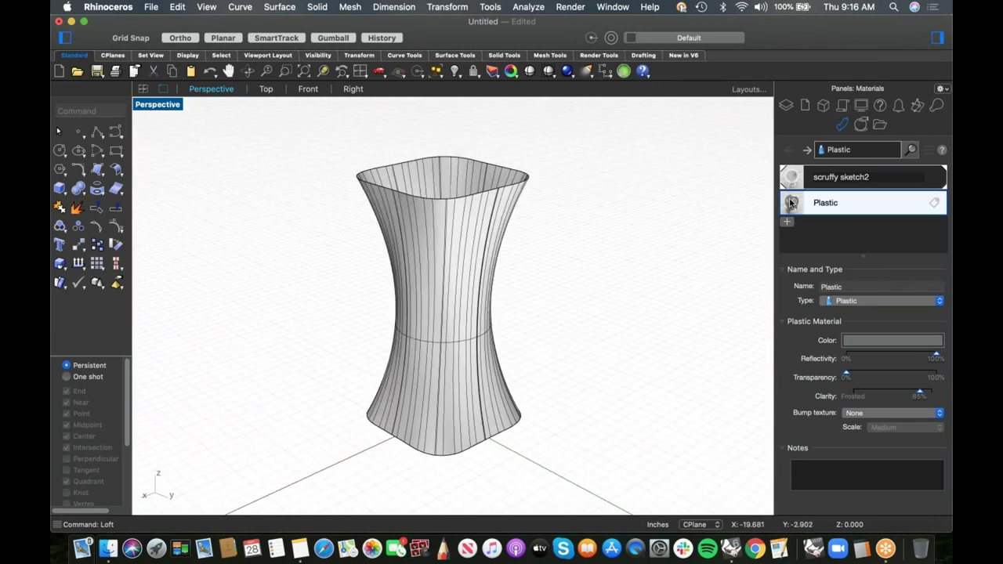
{"action": "left_click_drag", "start_coordinate": [793, 205], "coordinate": [466, 269]}
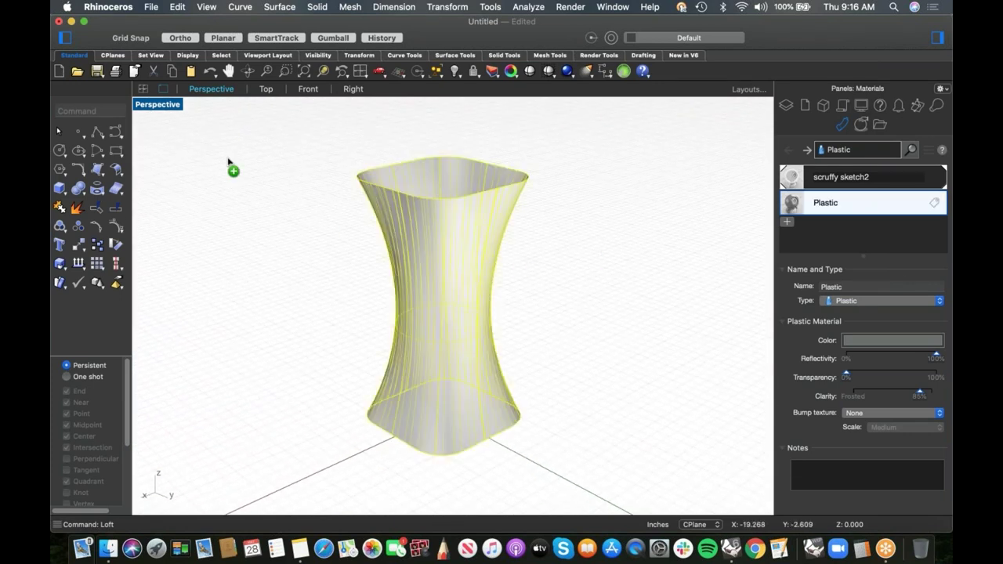
- Switch the perspective view to Rendered display and inspect the loft's surface shading from several angles
{"action": "left_click", "coordinate": [160, 110]}
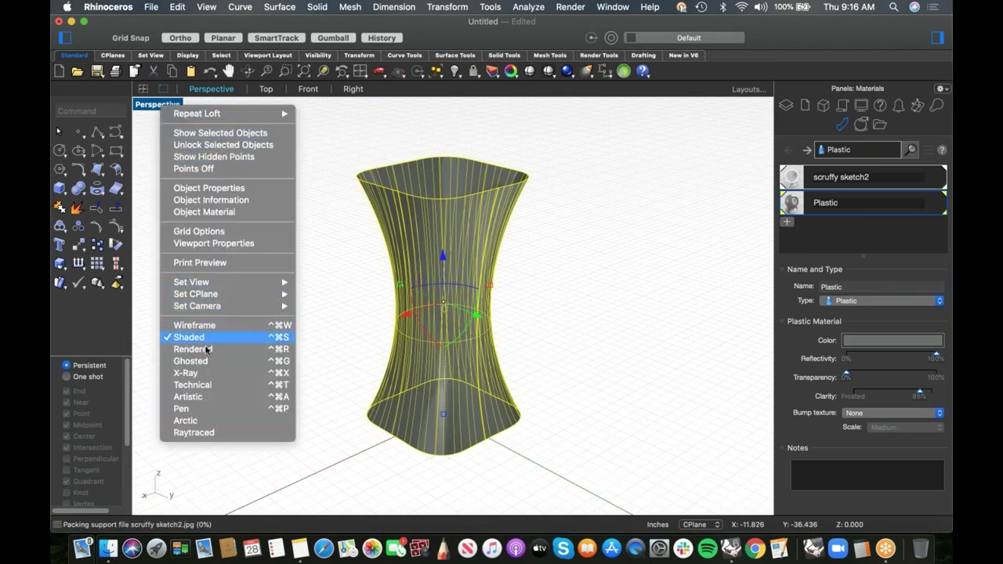
{"action": "left_click", "coordinate": [249, 348]}
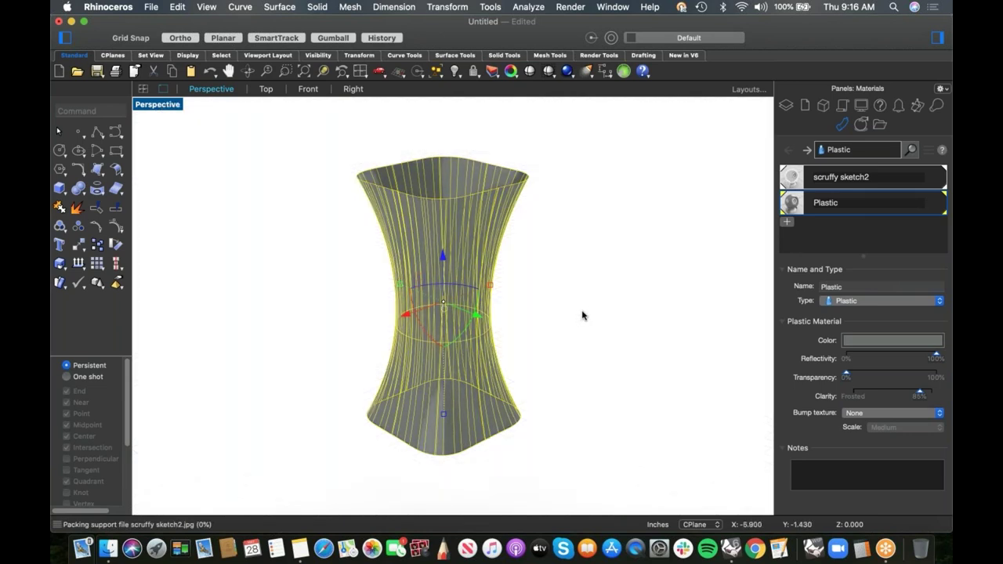
{"action": "left_click", "coordinate": [582, 315]}
{"action": "right_click_drag", "start_coordinate": [563, 302], "coordinate": [533, 276]}
{"action": "mouse_move", "coordinate": [522, 282]}
{"action": "right_mouse_down"}
{"action": "mouse_move", "coordinate": [512, 260]}
{"action": "mouse_move", "coordinate": [584, 268]}
{"action": "mouse_move", "coordinate": [686, 316]}
{"action": "mouse_move", "coordinate": [694, 293]}
{"action": "mouse_move", "coordinate": [645, 315]}
{"action": "mouse_move", "coordinate": [615, 308]}
{"action": "right_mouse_up"}
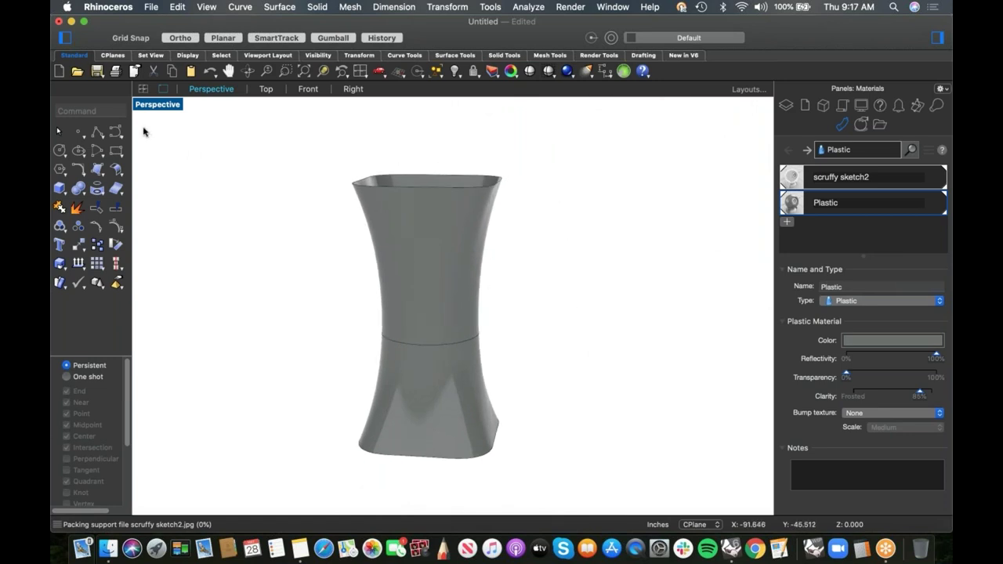
- Return the viewport to Shaded display and switch to the Front view of the loft over the sketch
{"action": "left_click", "coordinate": [161, 109]}
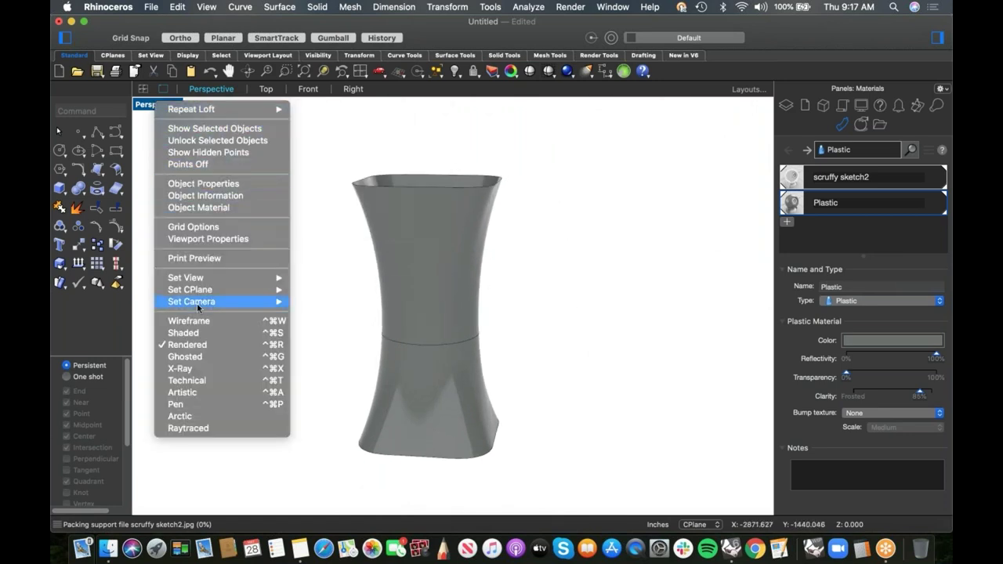
{"action": "left_click", "coordinate": [267, 332]}
{"action": "right_click_drag", "start_coordinate": [577, 336], "coordinate": [542, 351], "text": "shift"}
{"action": "type", "text": "f"}
{"action": "key", "text": "Return"}
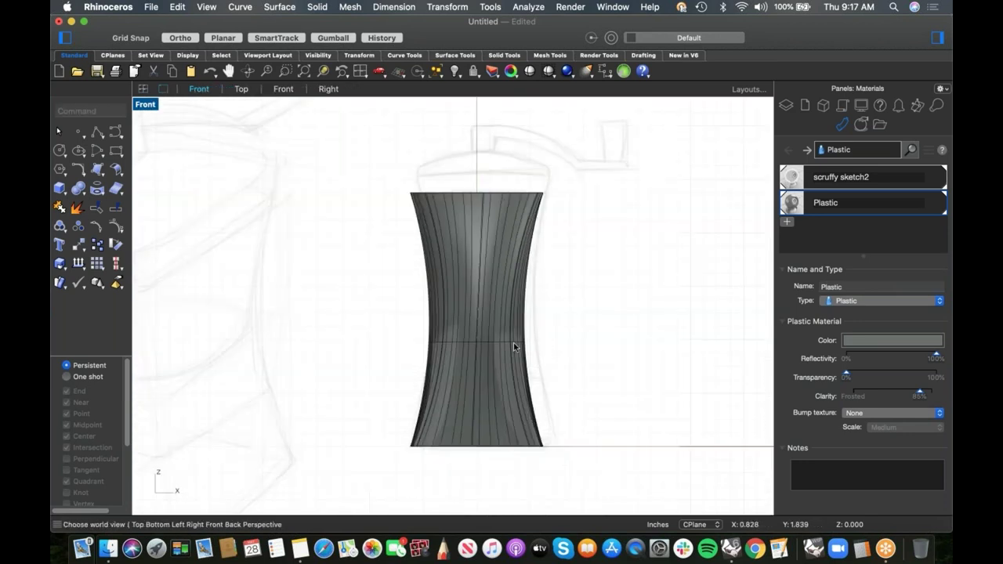
- Move the middle circle curve up and down to reshape the lofted body, leaving it about a third of the height below the upper rim
{"action": "left_click", "coordinate": [518, 345]}
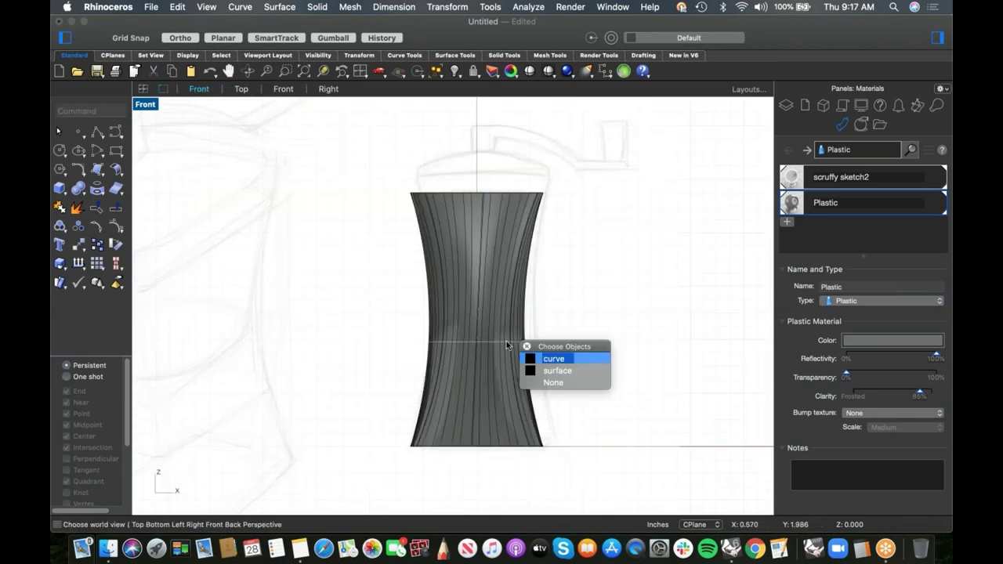
{"action": "left_click", "coordinate": [574, 358]}
{"action": "left_click_drag", "start_coordinate": [479, 300], "coordinate": [479, 251]}
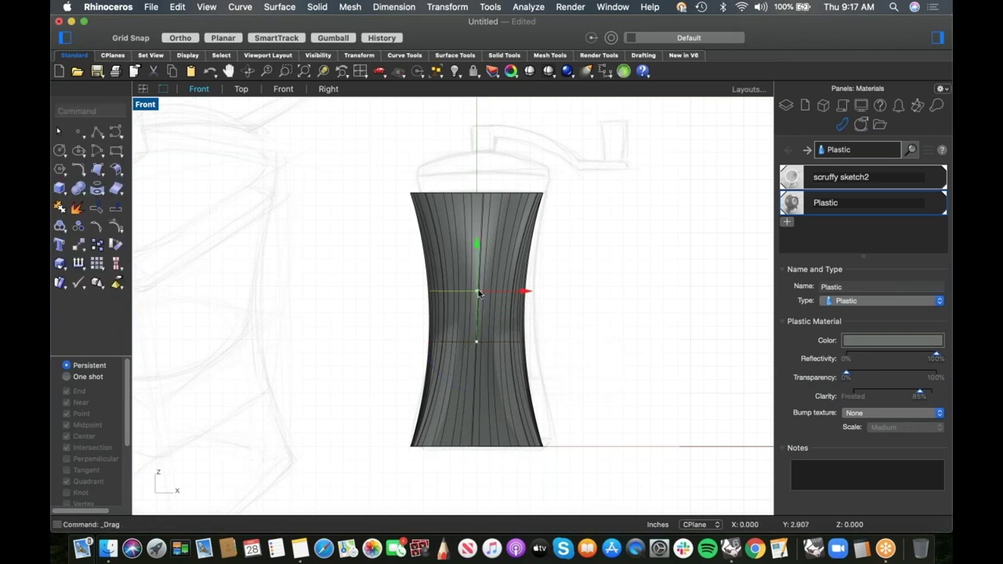
{"action": "left_click_drag", "start_coordinate": [483, 301], "coordinate": [483, 356]}
{"action": "left_click_drag", "start_coordinate": [478, 305], "coordinate": [428, 307]}
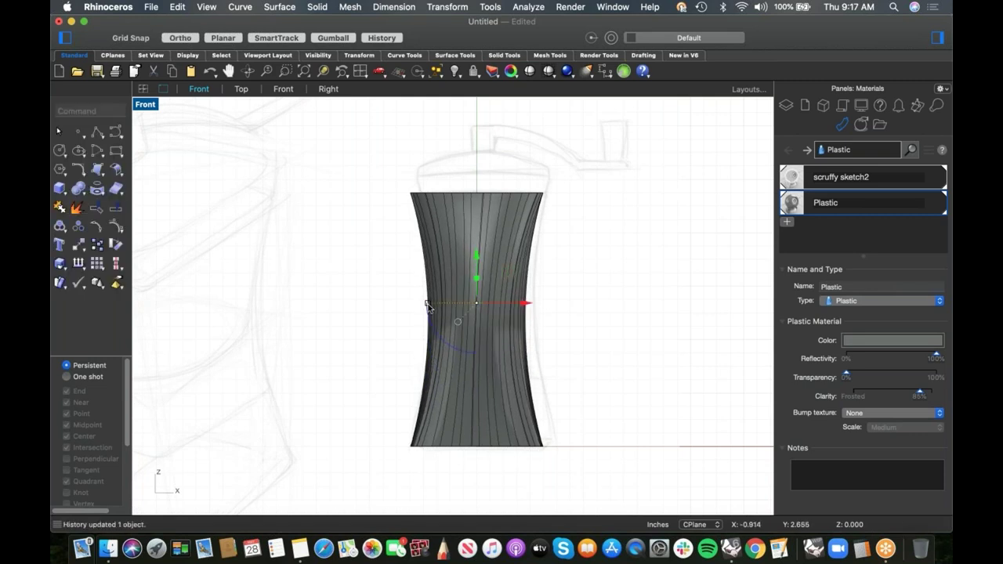
{"action": "left_click_drag", "start_coordinate": [476, 255], "coordinate": [476, 328]}
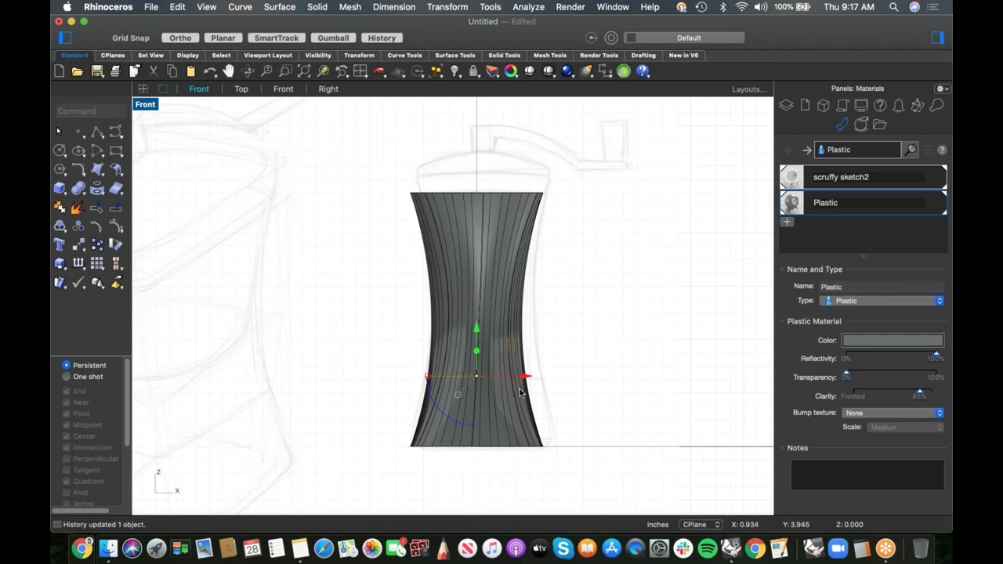
{"action": "left_click_drag", "start_coordinate": [479, 332], "coordinate": [478, 227]}
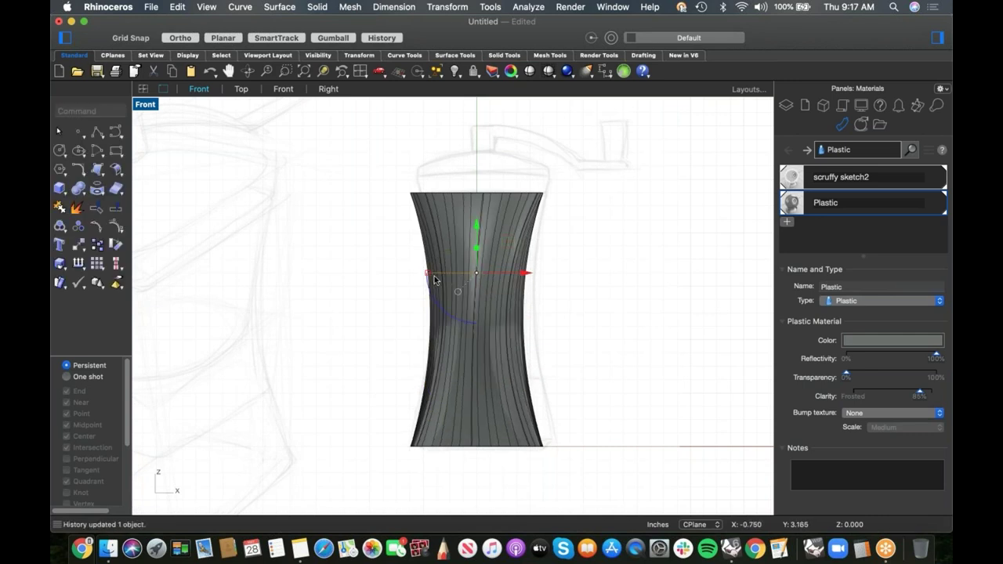
- Rescale the middle circle curve and lower it slightly to refine the lofted body's waist in the Front view
{"action": "left_click", "coordinate": [426, 274]}
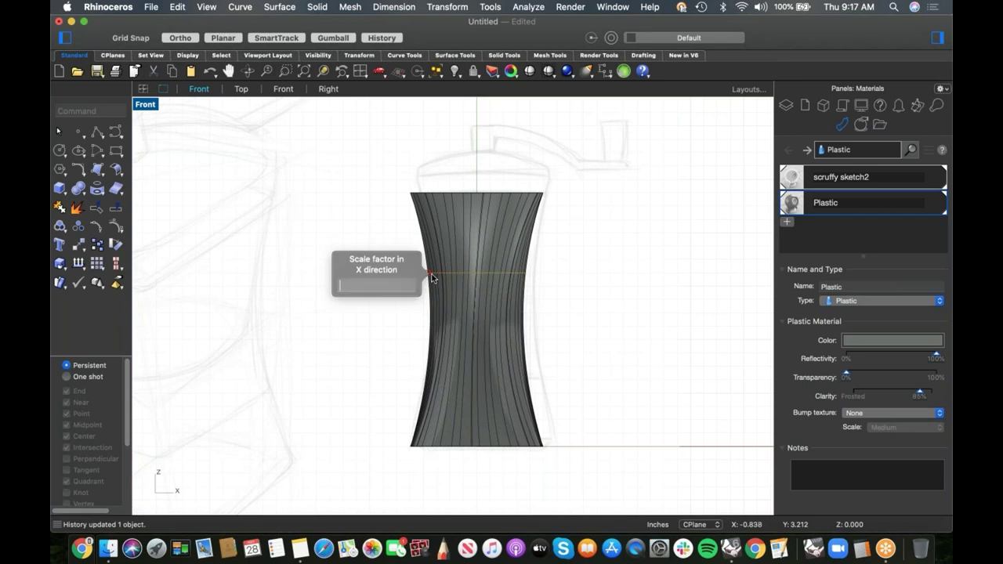
{"action": "key", "text": "Escape"}
{"action": "left_click", "coordinate": [474, 273]}
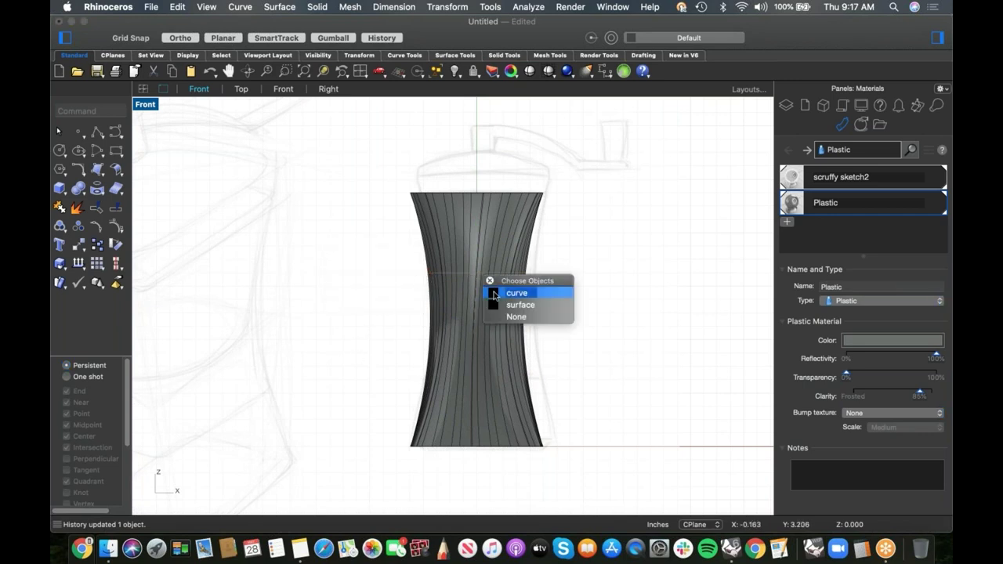
{"action": "left_click", "coordinate": [549, 293]}
{"action": "left_click_drag", "start_coordinate": [427, 274], "coordinate": [422, 274]}
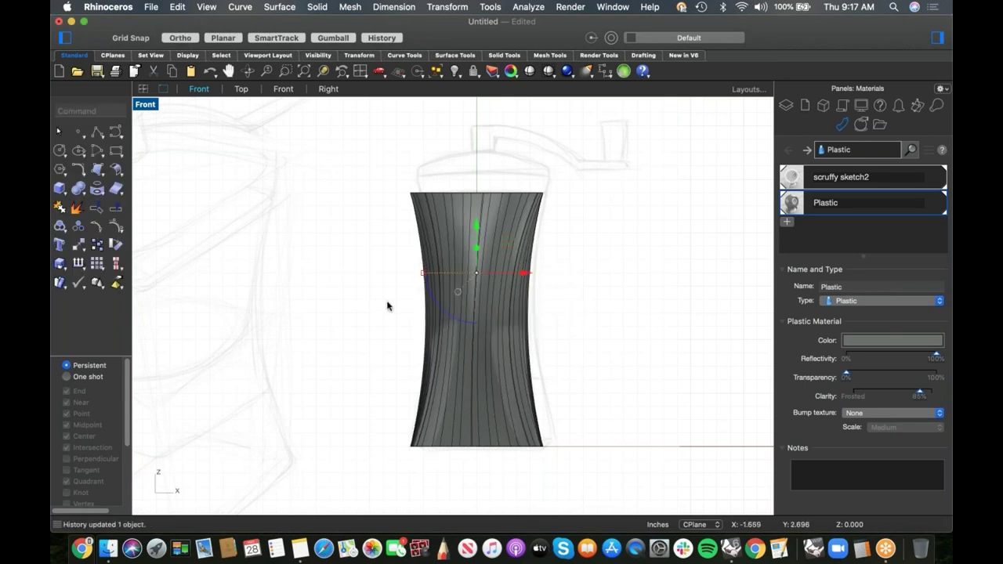
{"action": "left_click", "coordinate": [423, 274]}
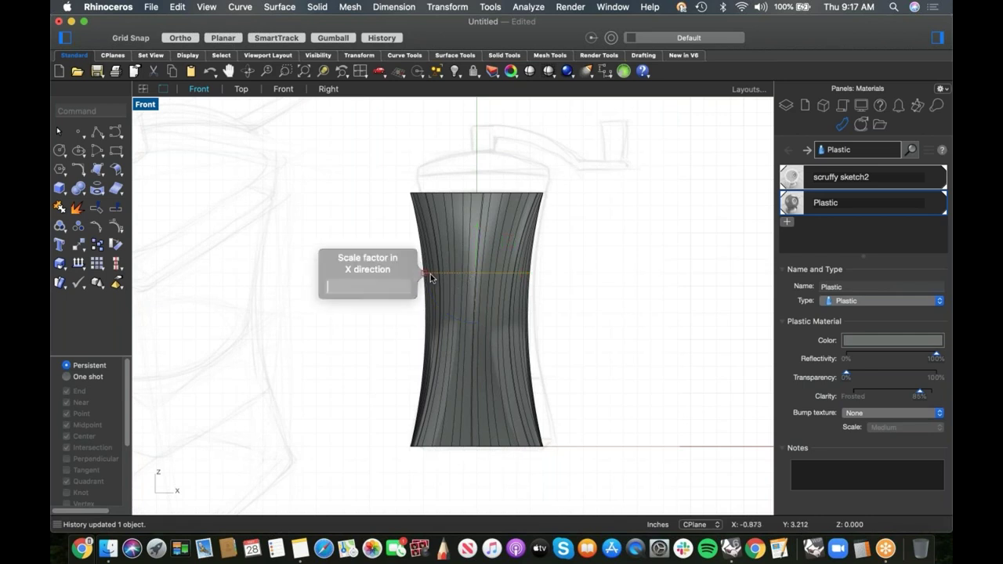
{"action": "left_click", "coordinate": [428, 274]}
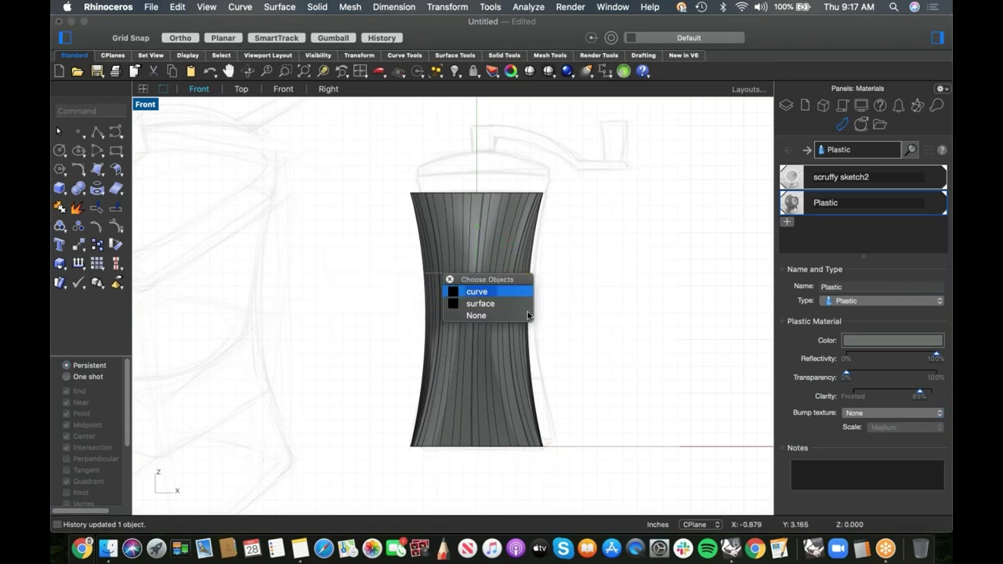
{"action": "left_click", "coordinate": [509, 294]}
{"action": "left_click_drag", "start_coordinate": [429, 274], "coordinate": [480, 287]}
{"action": "left_click", "coordinate": [357, 310]}
- Switch to the Perspective view and examine the reshaped body from several angles
{"action": "right_click_drag", "start_coordinate": [398, 322], "coordinate": [421, 342]}
{"action": "type", "text": "P"}
{"action": "key", "text": "Return"}
{"action": "right_click_drag", "start_coordinate": [625, 326], "coordinate": [454, 345]}
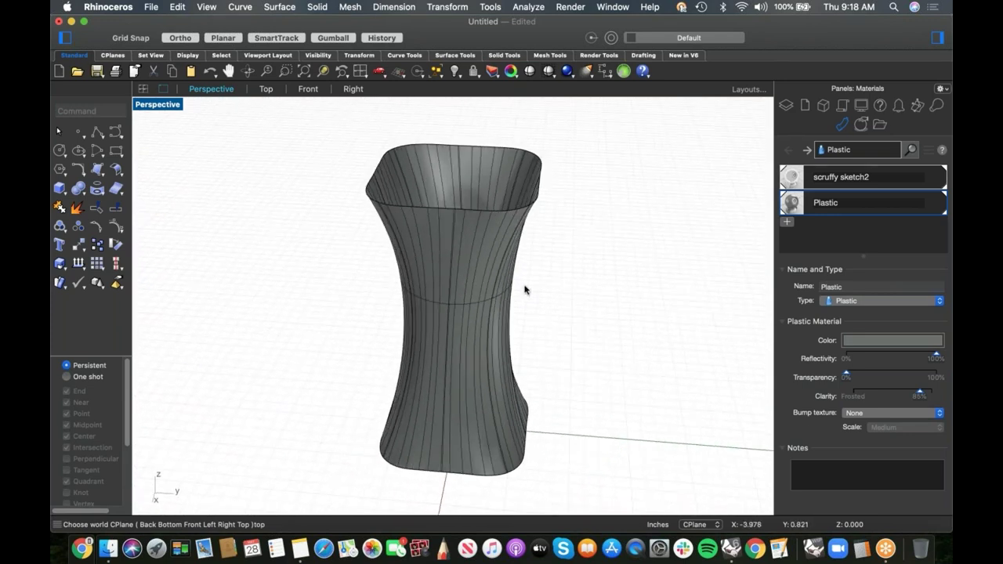
{"action": "right_click_drag", "start_coordinate": [525, 290], "coordinate": [517, 332]}
- In the Front view, raise the body's upper rim curve to the sketched seam line of the lid
{"action": "key", "text": "ctrl+F2"}
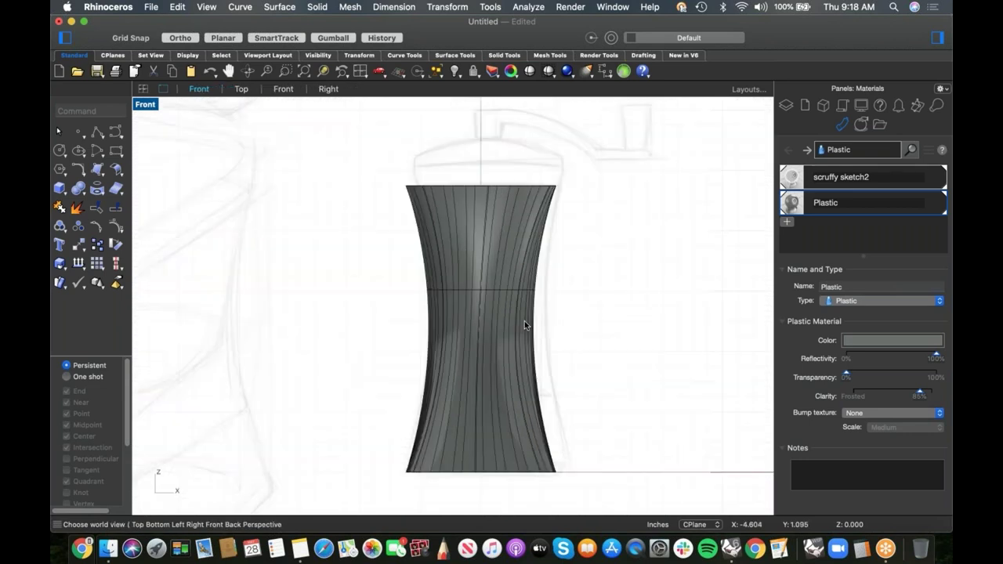
{"action": "right_click_drag", "start_coordinate": [543, 231], "coordinate": [550, 267]}
{"action": "scroll", "coordinate": [538, 231], "scroll_direction": "up", "scroll_amount": 2}
{"action": "scroll", "coordinate": [538, 232], "scroll_direction": "up", "scroll_amount": 6}
{"action": "right_click_drag", "start_coordinate": [371, 189], "coordinate": [379, 226]}
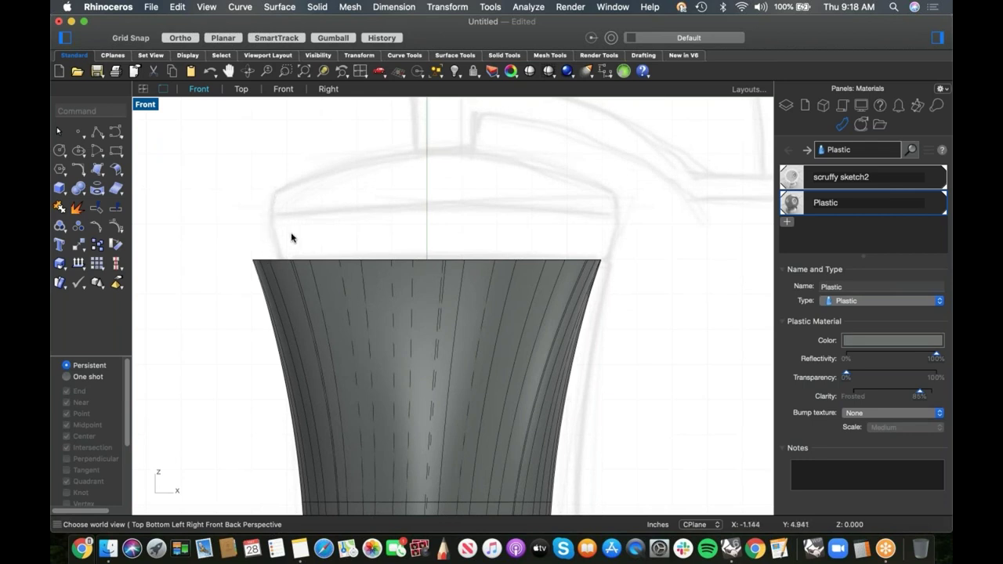
{"action": "scroll", "coordinate": [382, 224], "scroll_direction": "down", "scroll_amount": 2}
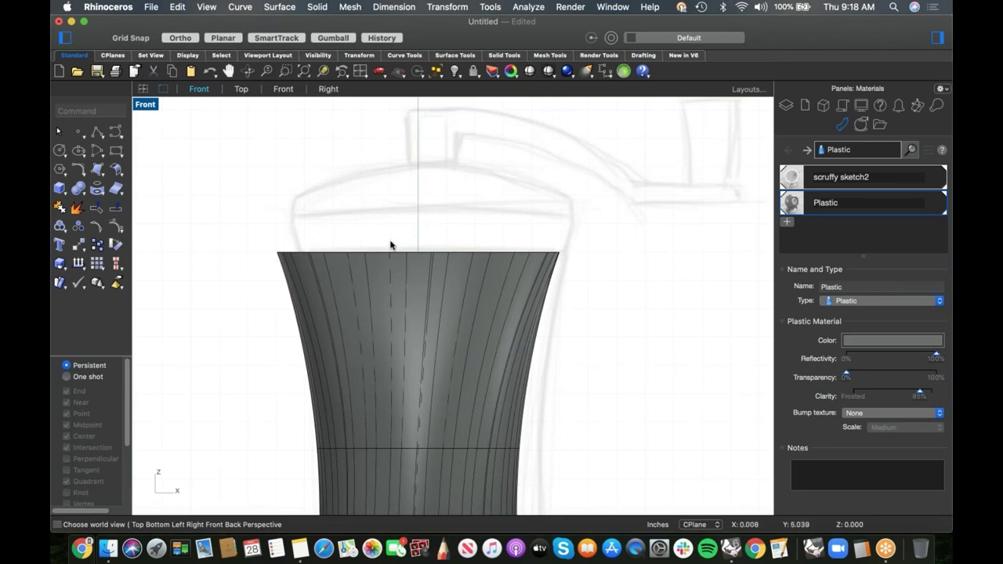
{"action": "left_click", "coordinate": [359, 253]}
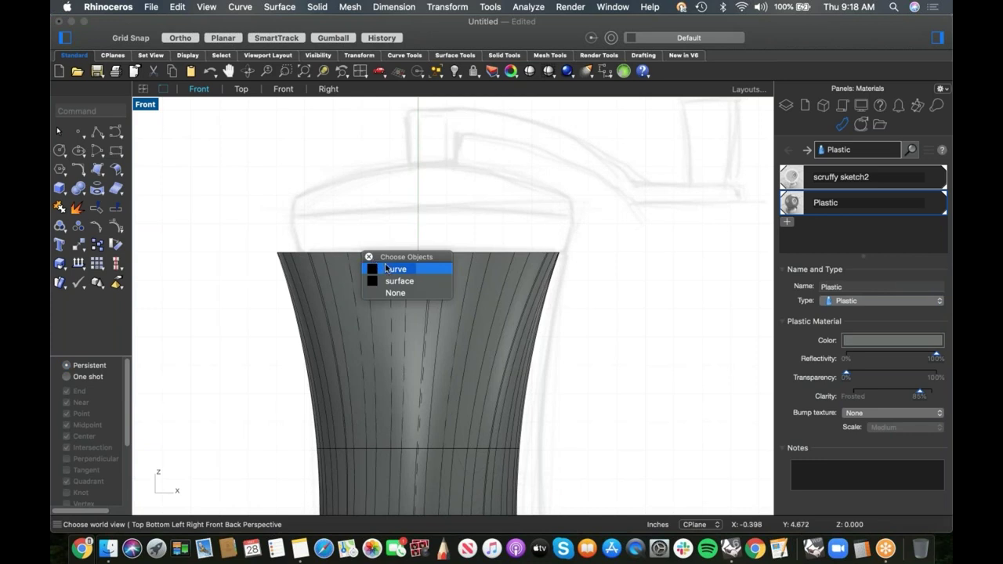
{"action": "left_click", "coordinate": [435, 270]}
{"action": "left_click_drag", "start_coordinate": [418, 251], "coordinate": [426, 212]}
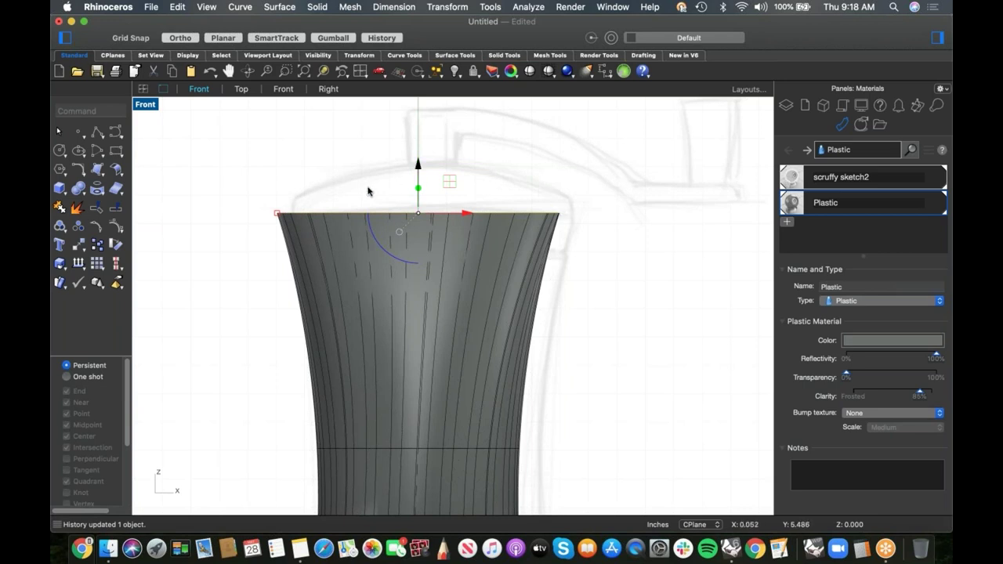
{"action": "left_click", "coordinate": [569, 240]}
{"action": "right_click_drag", "start_coordinate": [568, 244], "coordinate": [573, 270]}
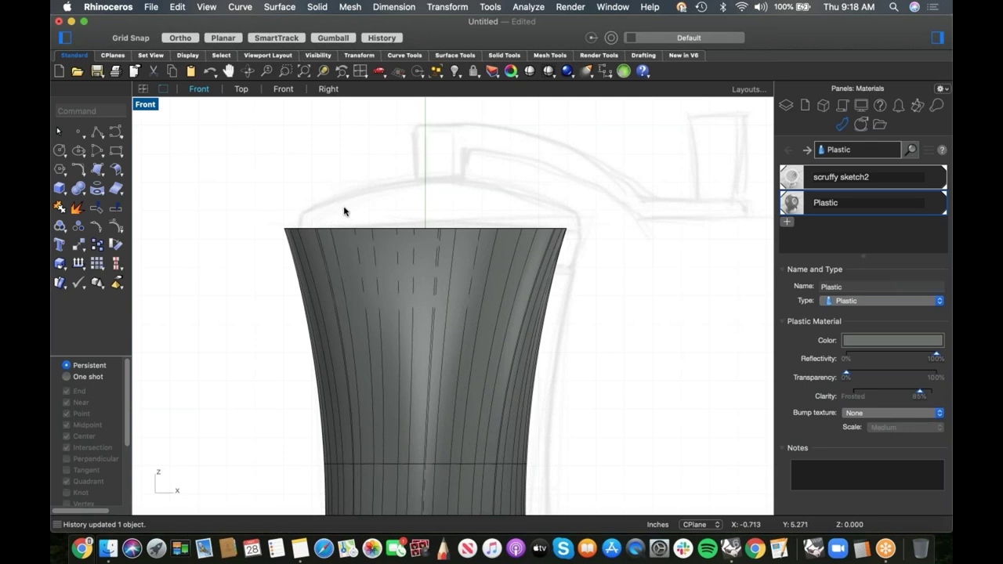
- In the Perspective view, copy the upper rim curve a short distance straight above the body
{"action": "type", "text": "p"}
{"action": "key", "text": "Return"}
{"action": "scroll", "coordinate": [399, 290], "scroll_direction": "up", "scroll_amount": 3}
{"action": "left_click", "coordinate": [425, 324]}
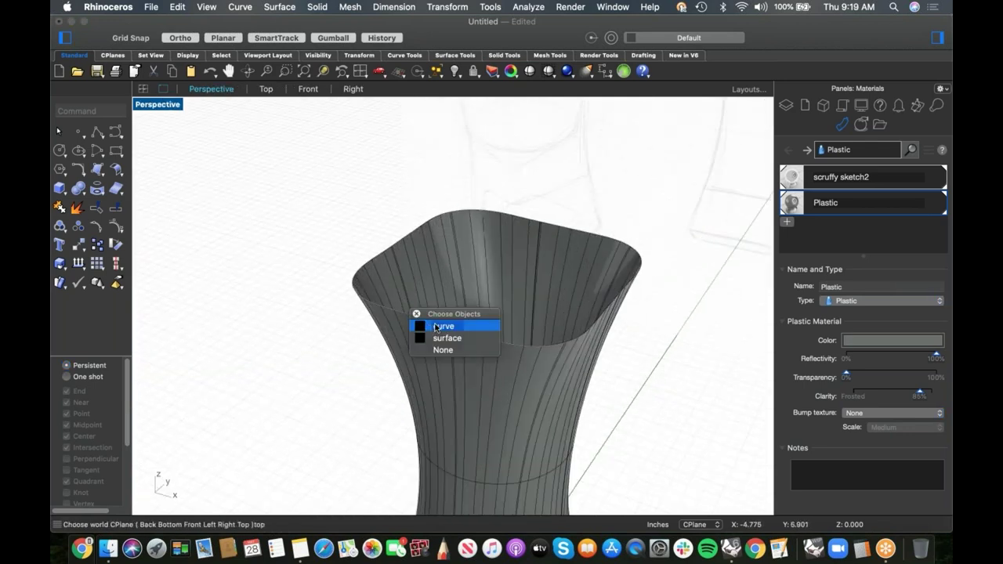
{"action": "left_click", "coordinate": [437, 328]}
{"action": "right_click_drag", "start_coordinate": [494, 321], "coordinate": [517, 304]}
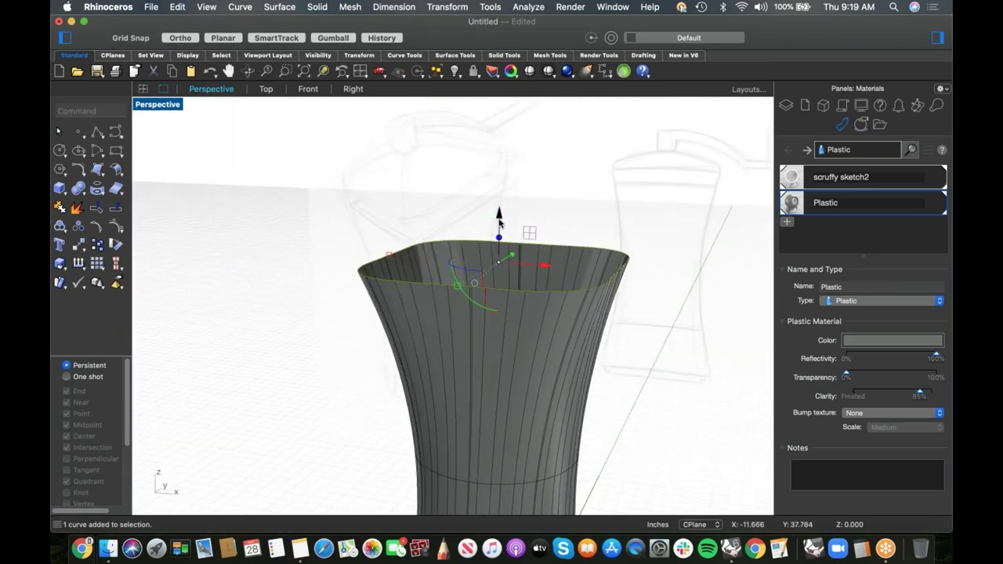
{"action": "left_click_drag", "start_coordinate": [499, 219], "coordinate": [502, 248]}
- Lower the copied rim curve in the Front view toward the sketched lid's shoulder, accepting the broken history
{"action": "key", "text": "ctrl+F2"}
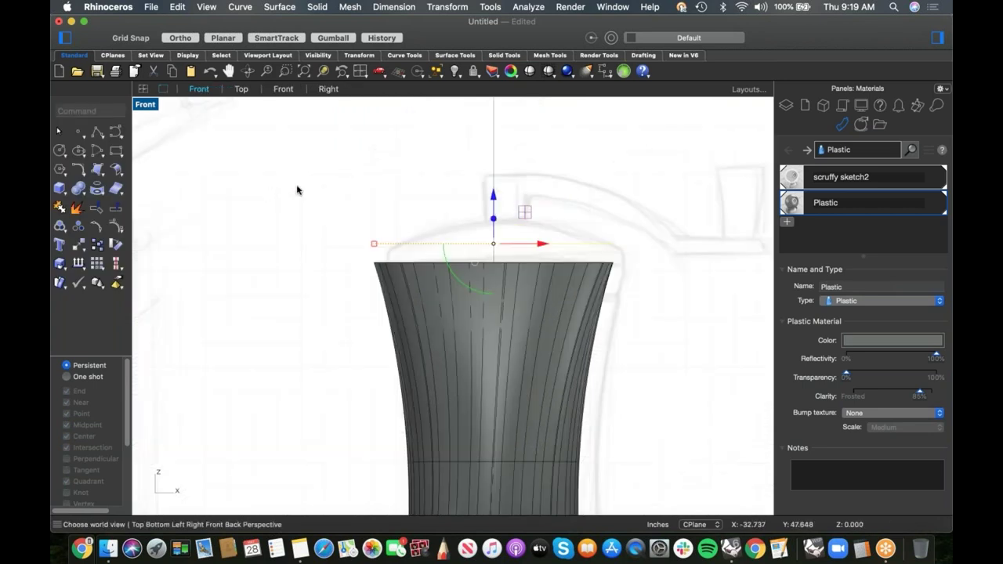
{"action": "scroll", "coordinate": [498, 225], "scroll_direction": "up", "scroll_amount": 6}
{"action": "left_click_drag", "start_coordinate": [489, 215], "coordinate": [491, 275]}
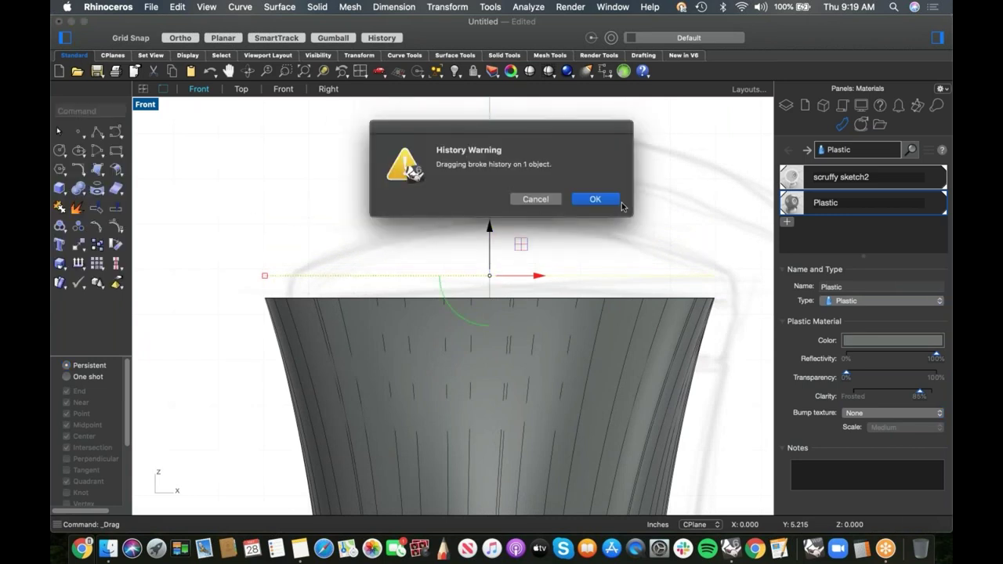
{"action": "left_click", "coordinate": [617, 201]}
{"action": "left_click", "coordinate": [276, 227]}
- Scale the copied rim curve down slightly so its ends approach the sketched lid's outline in the Front view
{"action": "right_click_drag", "start_coordinate": [328, 236], "coordinate": [300, 238]}
{"action": "type", "text": "p"}
{"action": "key", "text": "Return"}
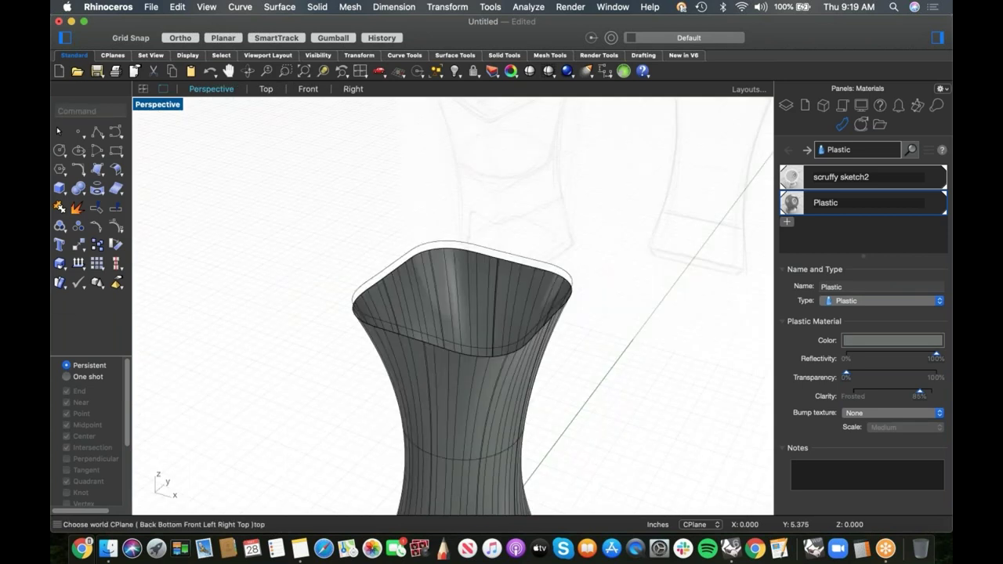
{"action": "right_click_drag", "start_coordinate": [398, 266], "coordinate": [427, 285]}
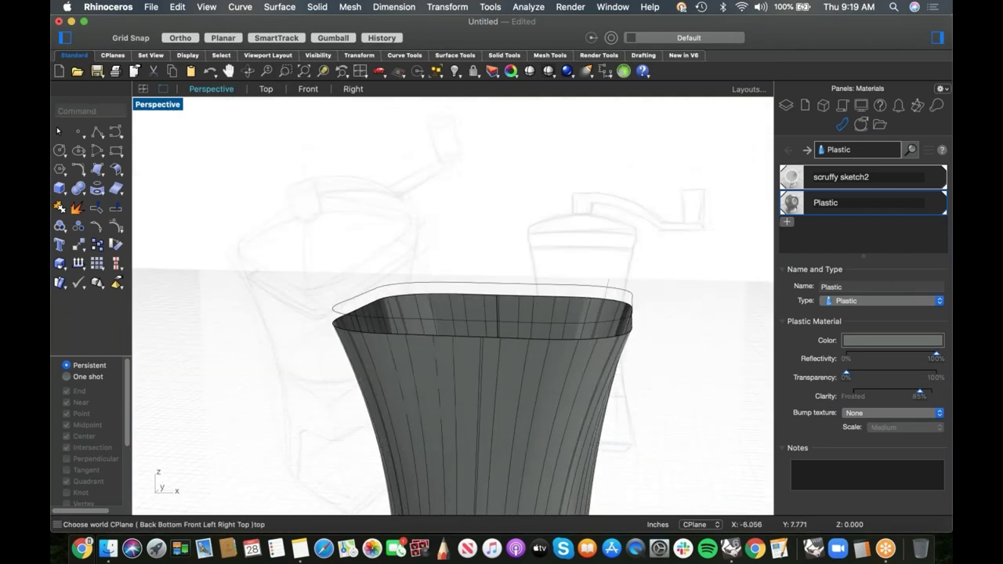
{"action": "type", "text": "f"}
{"action": "key", "text": "Return"}
{"action": "left_click", "coordinate": [415, 302]}
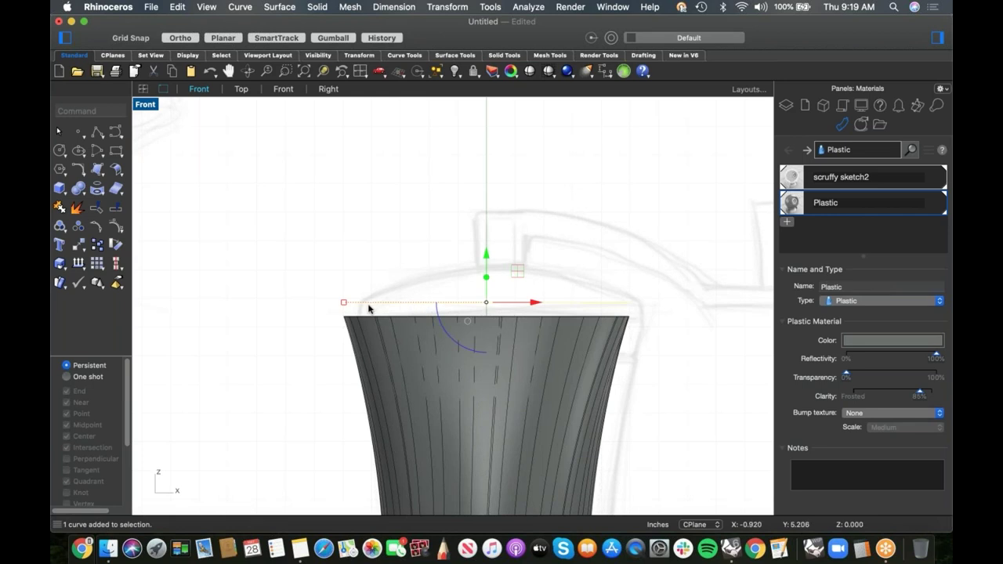
{"action": "scroll", "coordinate": [365, 306], "scroll_direction": "up", "scroll_amount": 3}
{"action": "left_click_drag", "start_coordinate": [322, 302], "coordinate": [336, 300]}
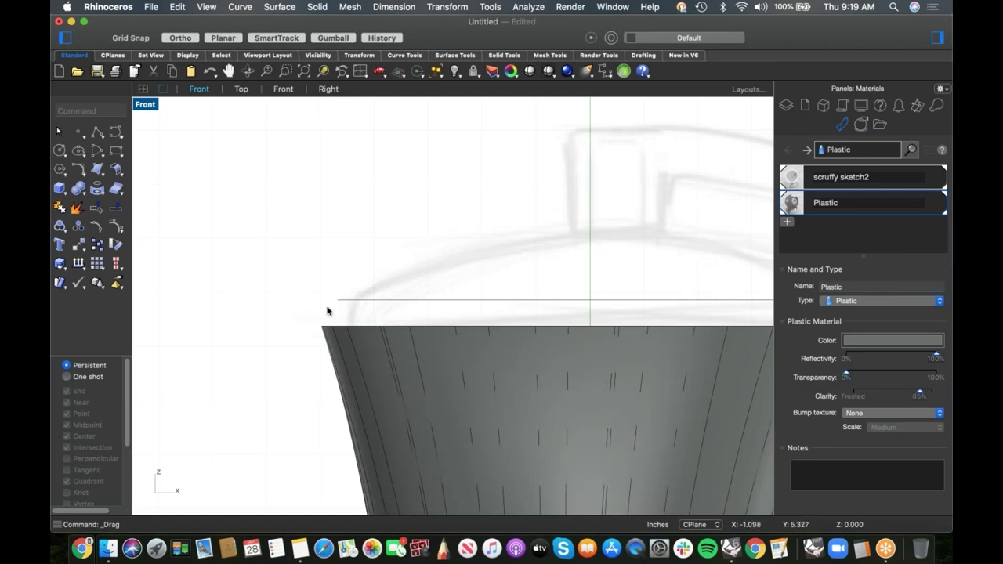
{"action": "scroll", "coordinate": [369, 262], "scroll_direction": "down", "scroll_amount": 1}
- Copy the body's middle circle curve straight up to the top of the sketched lid
{"action": "right_click_drag", "start_coordinate": [576, 246], "coordinate": [555, 247]}
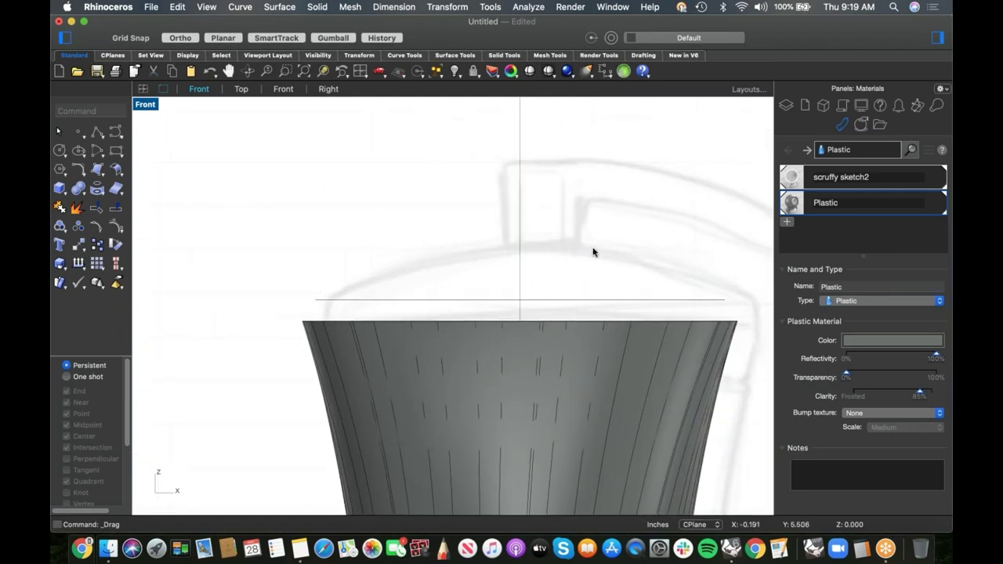
{"action": "scroll", "coordinate": [510, 252], "scroll_direction": "down", "scroll_amount": 3}
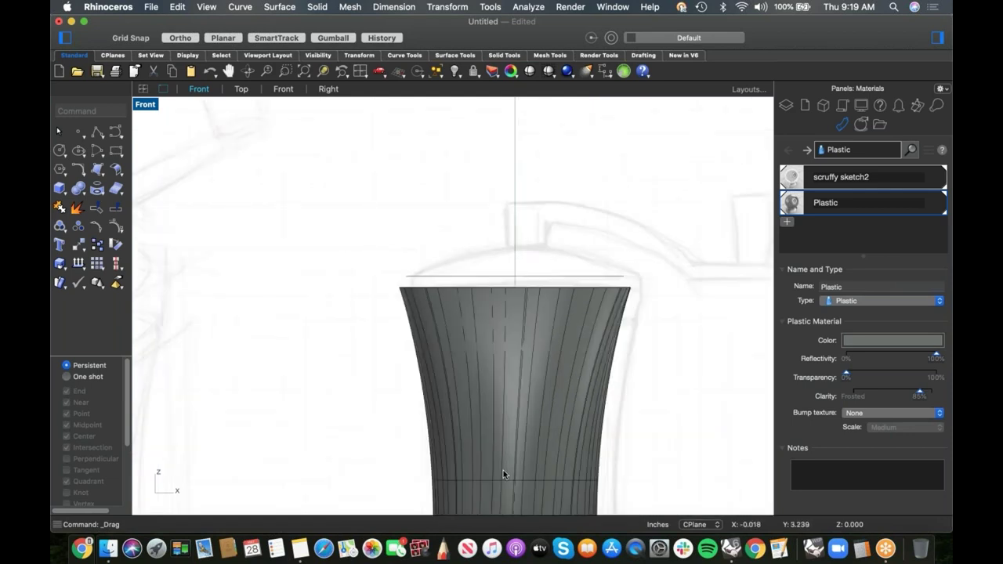
{"action": "left_click", "coordinate": [501, 480]}
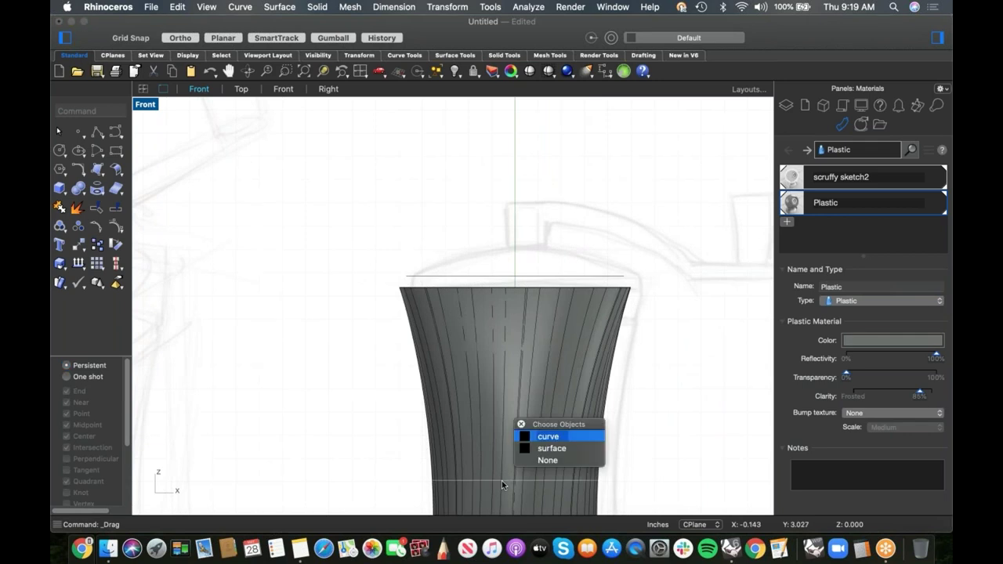
{"action": "left_click", "coordinate": [548, 437]}
{"action": "left_click_drag", "start_coordinate": [514, 433], "coordinate": [539, 248]}
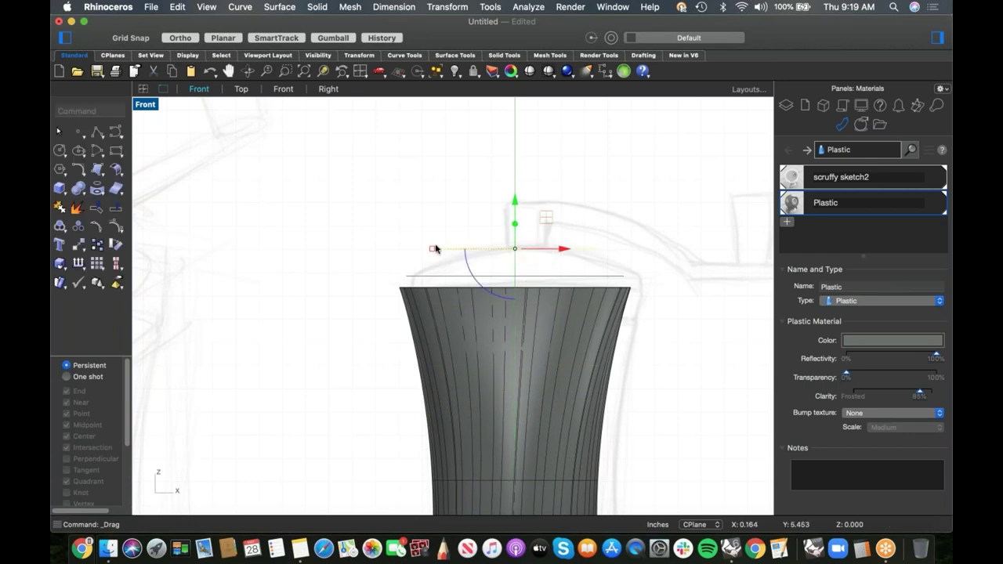
- Scale the copied circle down to a small circle at the lid's crown, accepting the history warning, and view it in Perspective
{"action": "left_click_drag", "start_coordinate": [432, 249], "coordinate": [495, 256]}
{"action": "left_click", "coordinate": [593, 200]}
{"action": "type", "text": "4"}
{"action": "key", "text": "Return"}
{"action": "scroll", "coordinate": [555, 365], "scroll_direction": "up", "scroll_amount": 2}
{"action": "right_click_drag", "start_coordinate": [556, 372], "coordinate": [549, 325]}
{"action": "middle_click", "coordinate": [353, 208]}
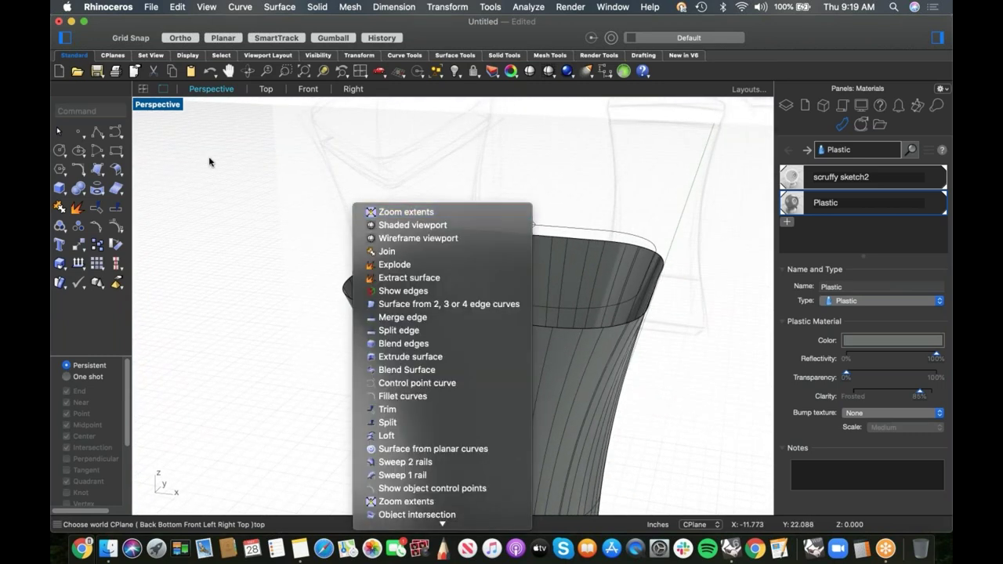
{"action": "left_click", "coordinate": [120, 172]}
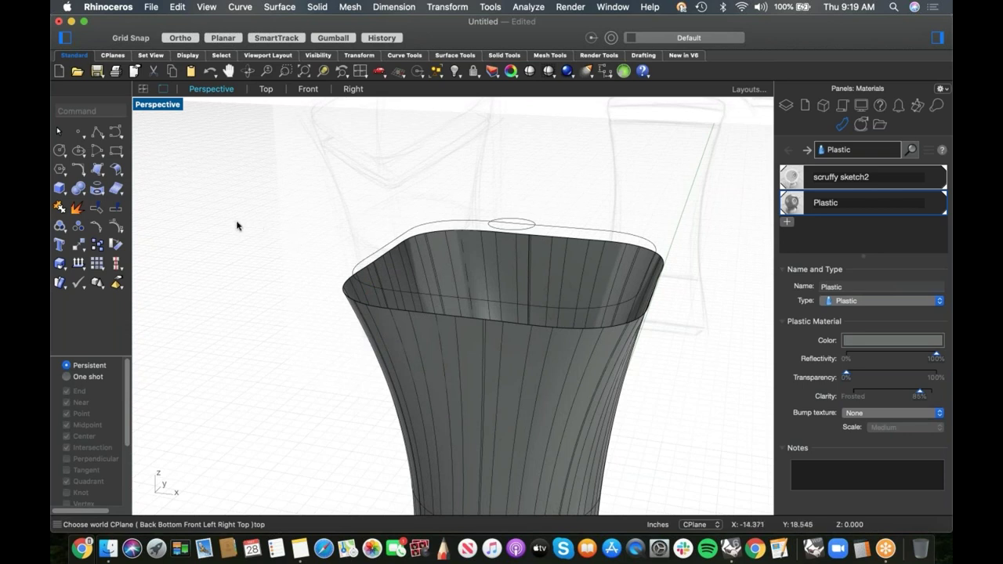
{"action": "scroll", "coordinate": [363, 276], "scroll_direction": "down", "scroll_amount": 5}
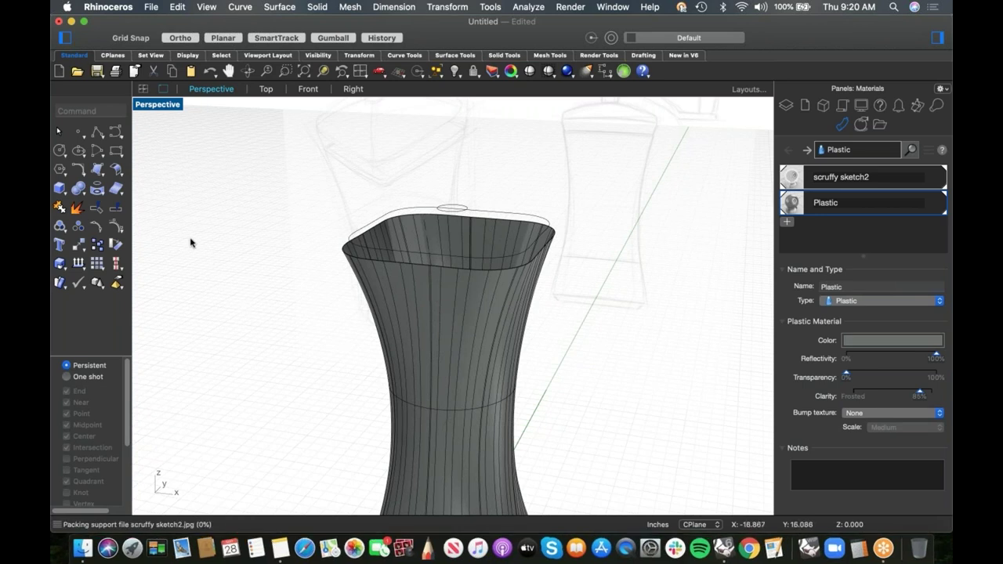
- Try a Normal-style loft through the small top circle, the scaled rim copy and the body's upper rim curve
{"action": "left_click", "coordinate": [104, 179]}
{"action": "left_click", "coordinate": [137, 218]}
{"action": "scroll", "coordinate": [459, 236], "scroll_direction": "up", "scroll_amount": 2}
{"action": "left_click", "coordinate": [441, 203]}
{"action": "left_click", "coordinate": [285, 245]}
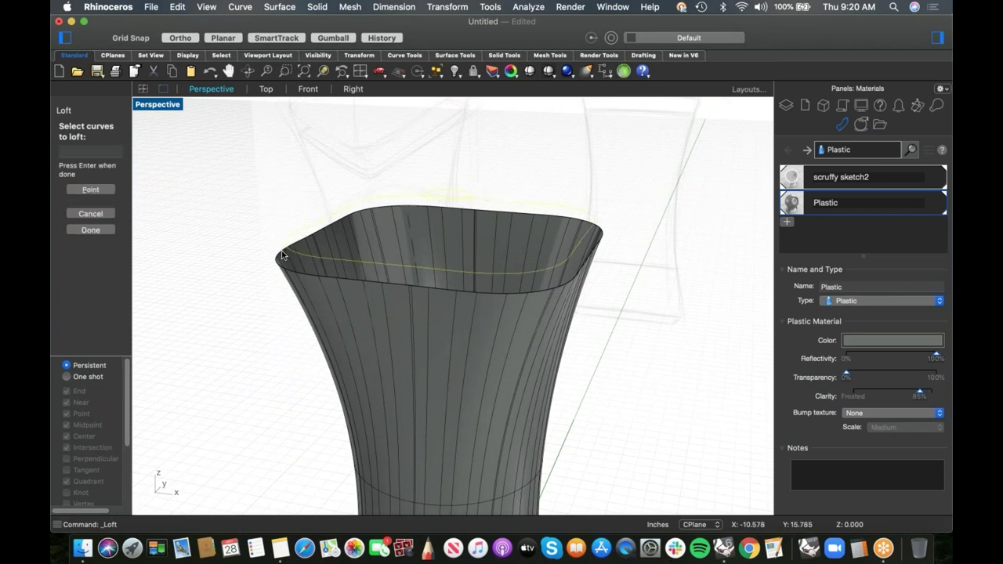
{"action": "left_click", "coordinate": [277, 268]}
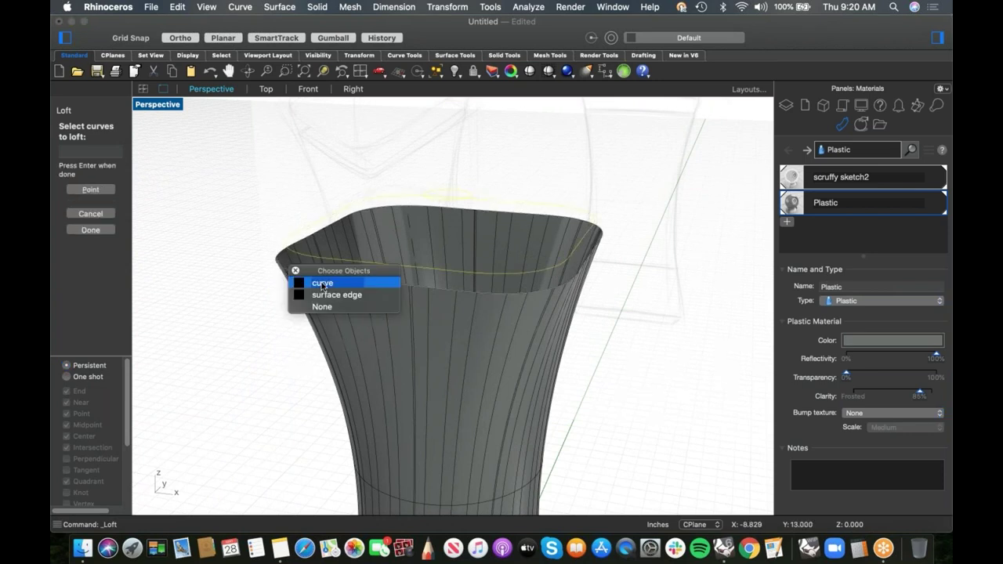
{"action": "left_click", "coordinate": [303, 283]}
{"action": "key", "text": "Return"}
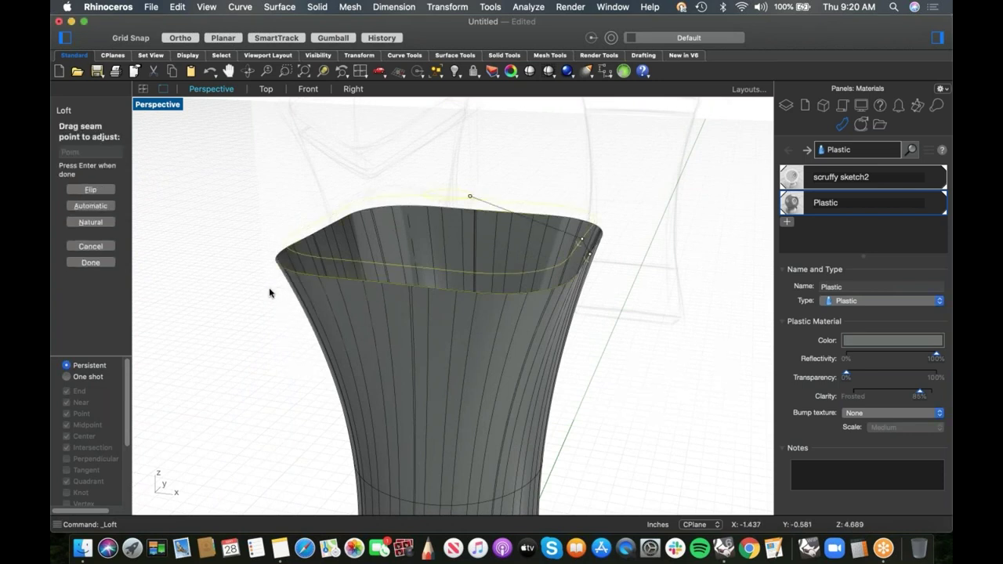
{"action": "key", "text": "Return"}
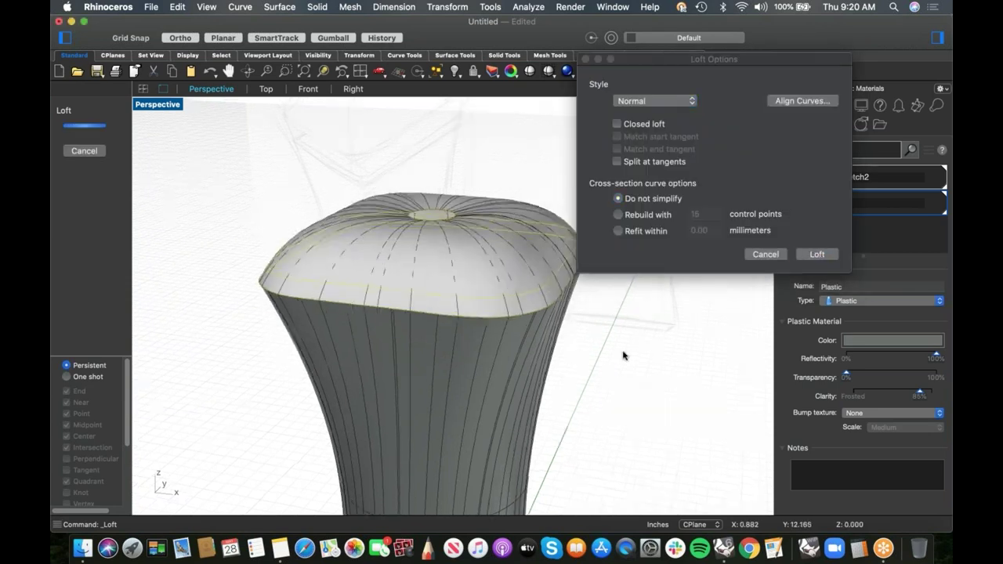
{"action": "right_click_drag", "start_coordinate": [616, 377], "coordinate": [641, 349]}
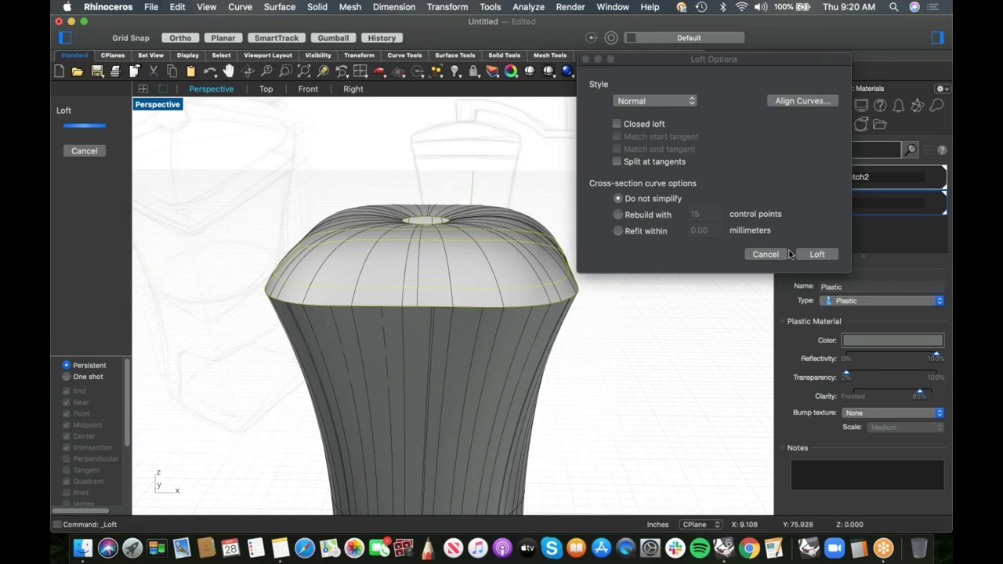
{"action": "left_click", "coordinate": [759, 256]}
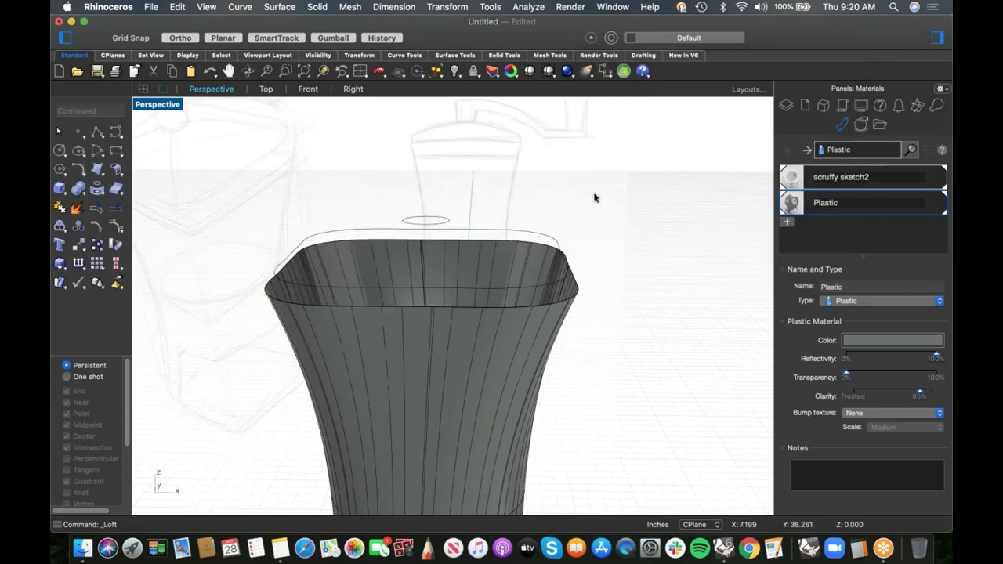
- Try a Normal-style loft between only the small top circle and the scaled rim copy
{"action": "right_click", "coordinate": [595, 197]}
{"action": "left_click", "coordinate": [645, 200]}
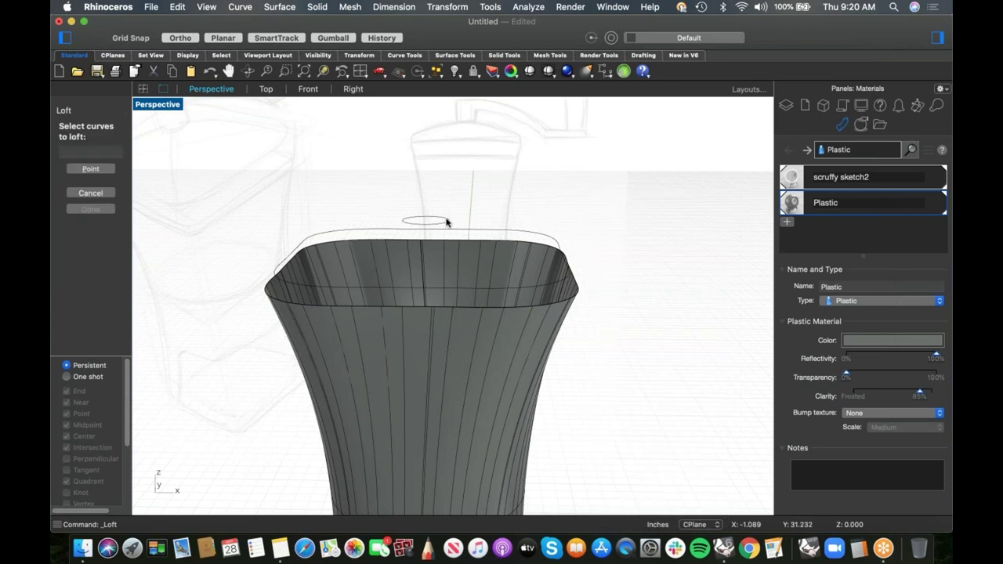
{"action": "left_click", "coordinate": [547, 236]}
{"action": "key", "text": "Return"}
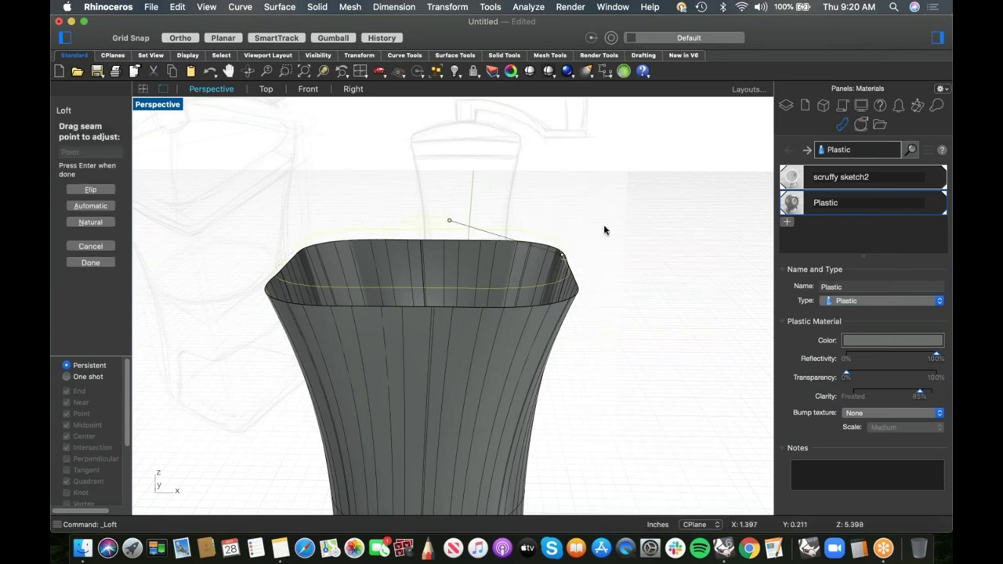
{"action": "key", "text": "Return"}
{"action": "right_click_drag", "start_coordinate": [477, 188], "coordinate": [435, 222]}
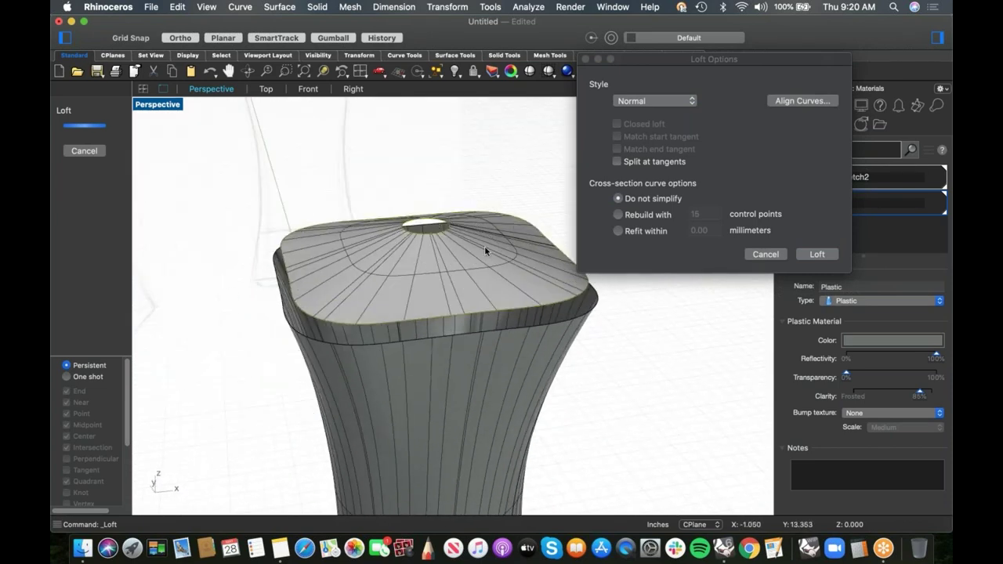
{"action": "right_click_drag", "start_coordinate": [412, 245], "coordinate": [400, 226]}
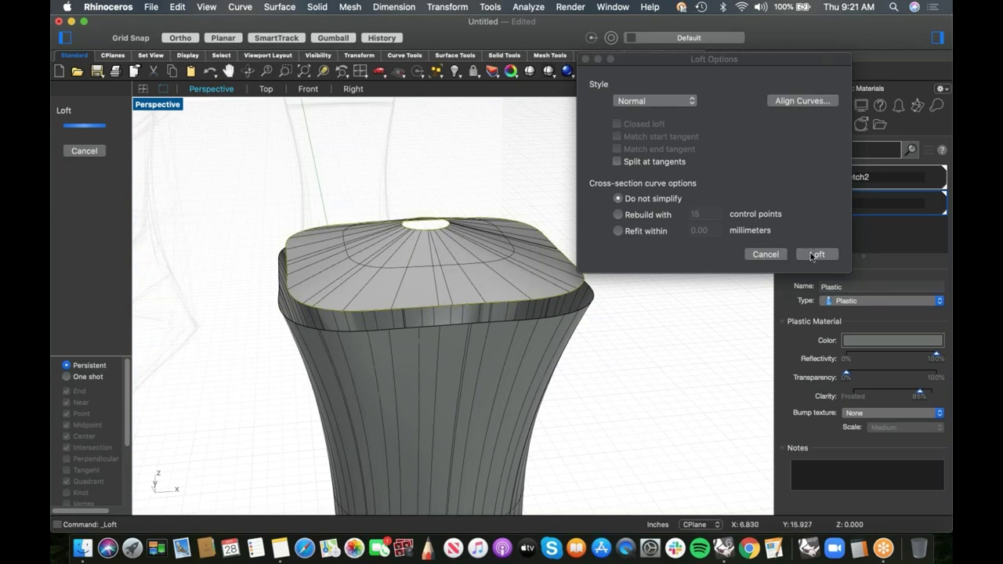
{"action": "left_click", "coordinate": [765, 255]}
- Draw a straight polyline from the small top circle's outer quadrant down to the nearest side of the scaled rim copy
{"action": "right_click_drag", "start_coordinate": [511, 282], "coordinate": [510, 219]}
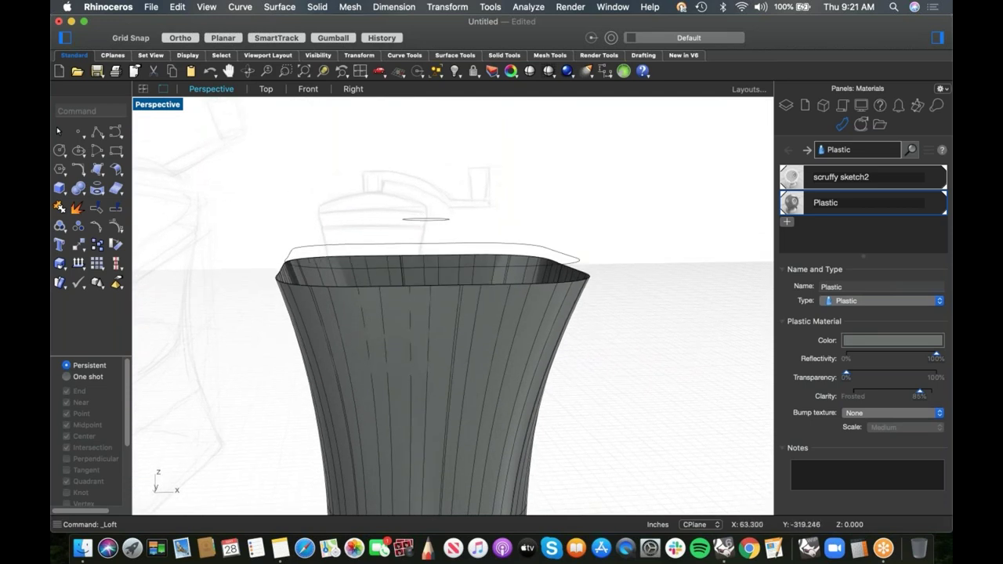
{"action": "left_click", "coordinate": [96, 132]}
{"action": "right_click_drag", "start_coordinate": [271, 175], "coordinate": [383, 185]}
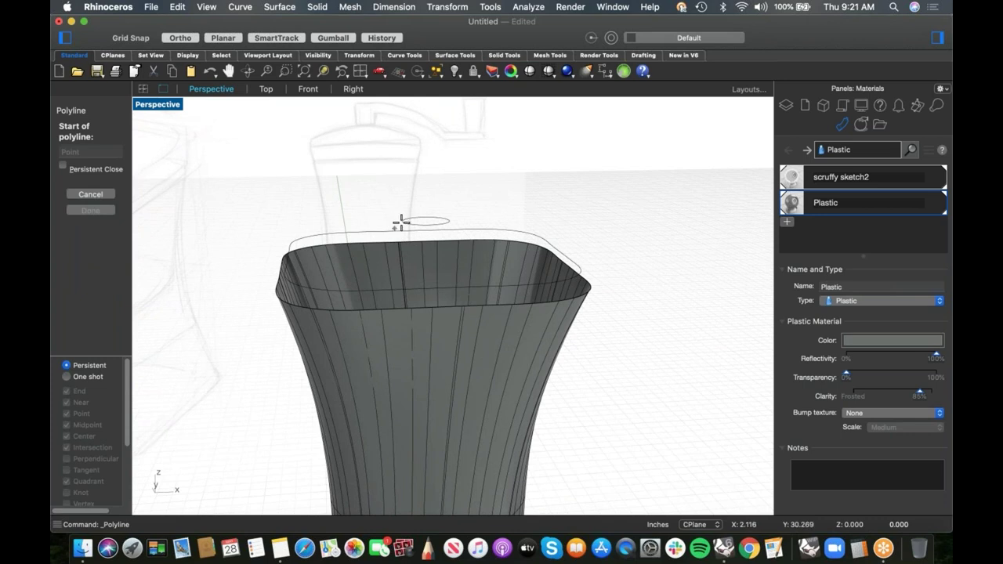
{"action": "left_click", "coordinate": [391, 221]}
{"action": "right_click_drag", "start_coordinate": [367, 222], "coordinate": [313, 248]}
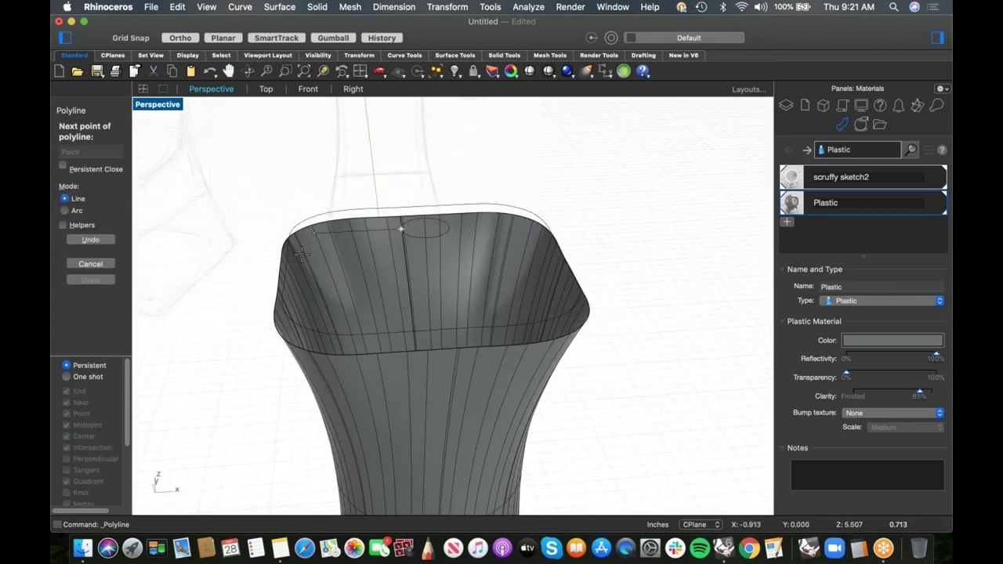
{"action": "left_click", "coordinate": [286, 266]}
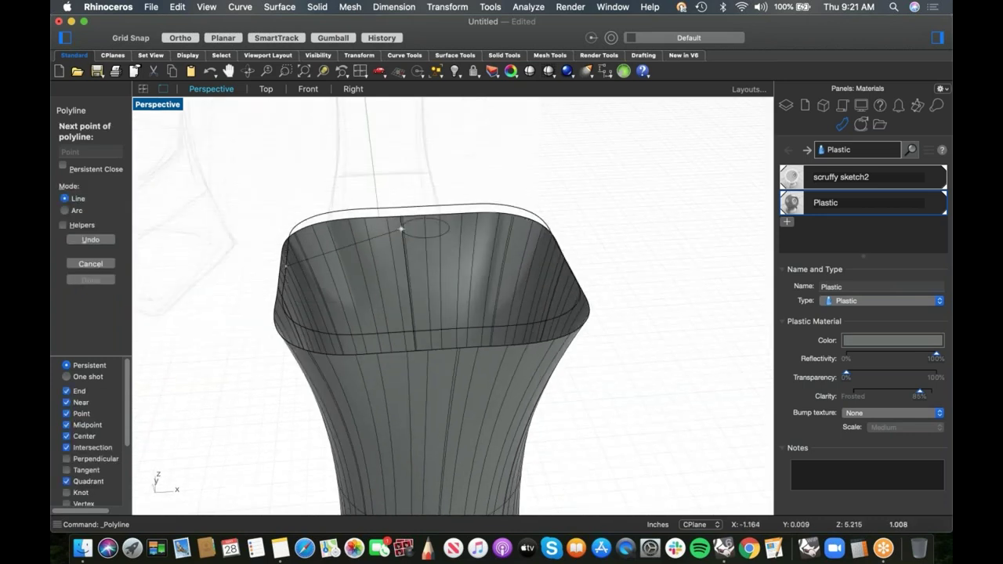
{"action": "left_click", "coordinate": [285, 268]}
{"action": "key", "text": "Return"}
- Change the sloping lid profile line to degree 3, working in the Front view
{"action": "right_click_drag", "start_coordinate": [382, 255], "coordinate": [386, 235]}
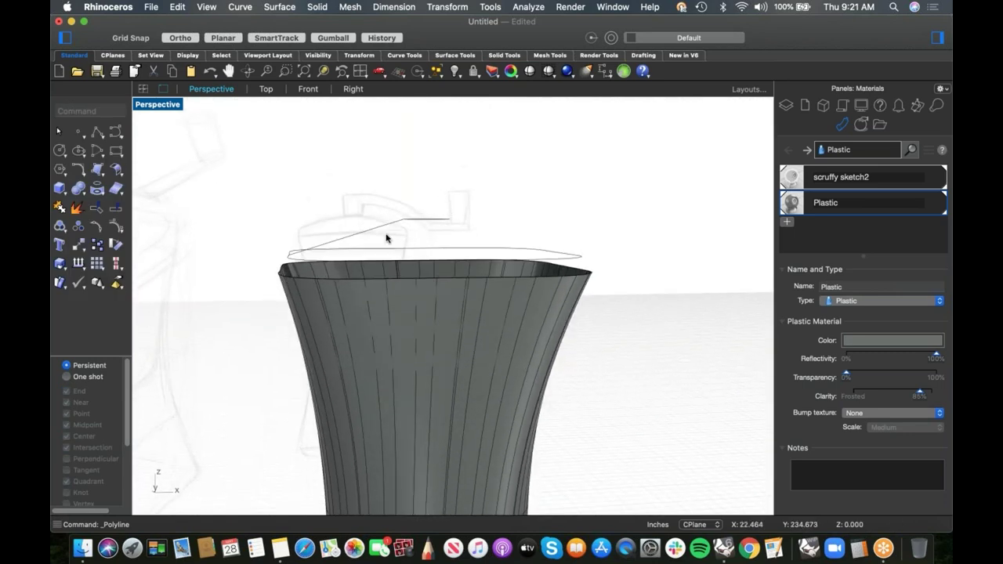
{"action": "key", "text": "ctrl+F2"}
{"action": "scroll", "coordinate": [385, 235], "scroll_direction": "up", "scroll_amount": 3}
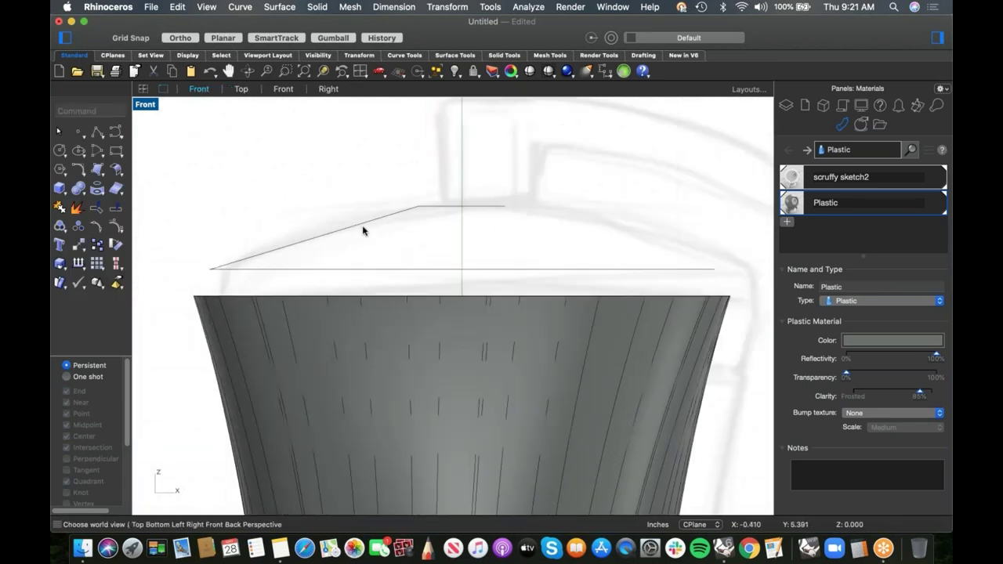
{"action": "left_click", "coordinate": [362, 227]}
{"action": "type", "text": "chn"}
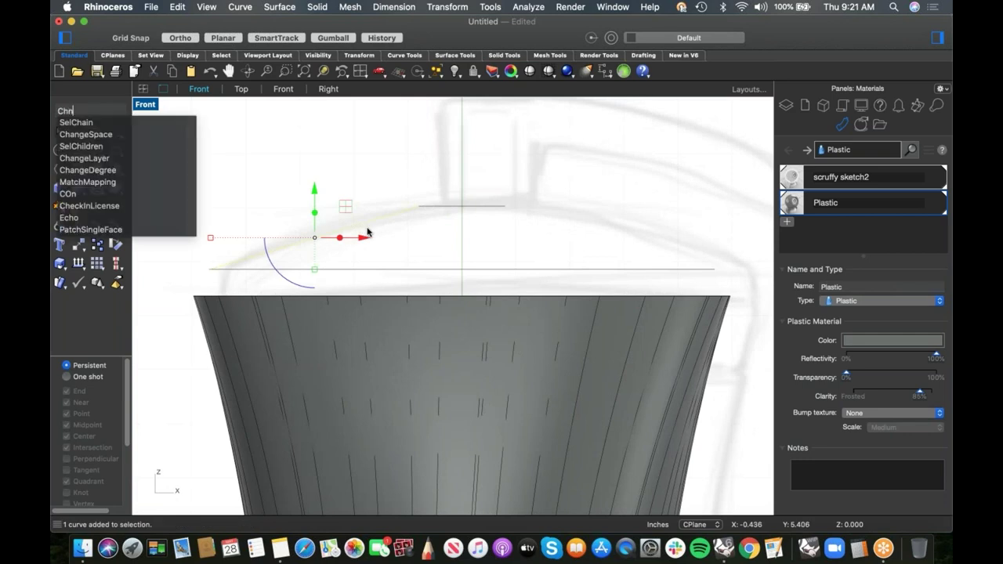
{"action": "key", "text": "BackSpace"}
{"action": "type", "text": "a"}
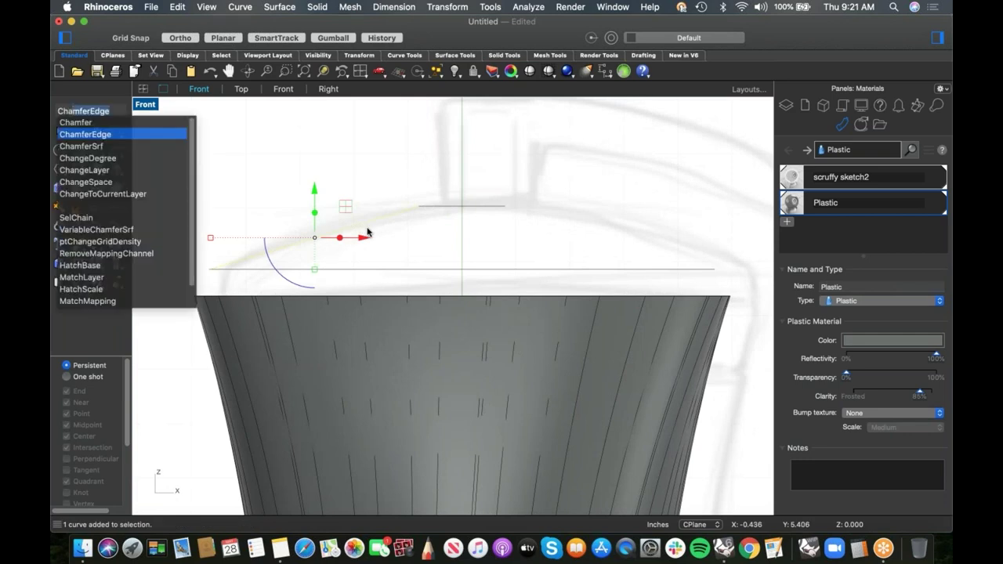
{"action": "key", "text": "BackSpace"}
{"action": "key", "text": "BackSpace"}
{"action": "key", "text": "BackSpace"}
{"action": "key", "text": "BackSpace"}
{"action": "key", "text": "BackSpace"}
{"action": "type", "text": "ngedeg"}
{"action": "key", "text": "Return"}
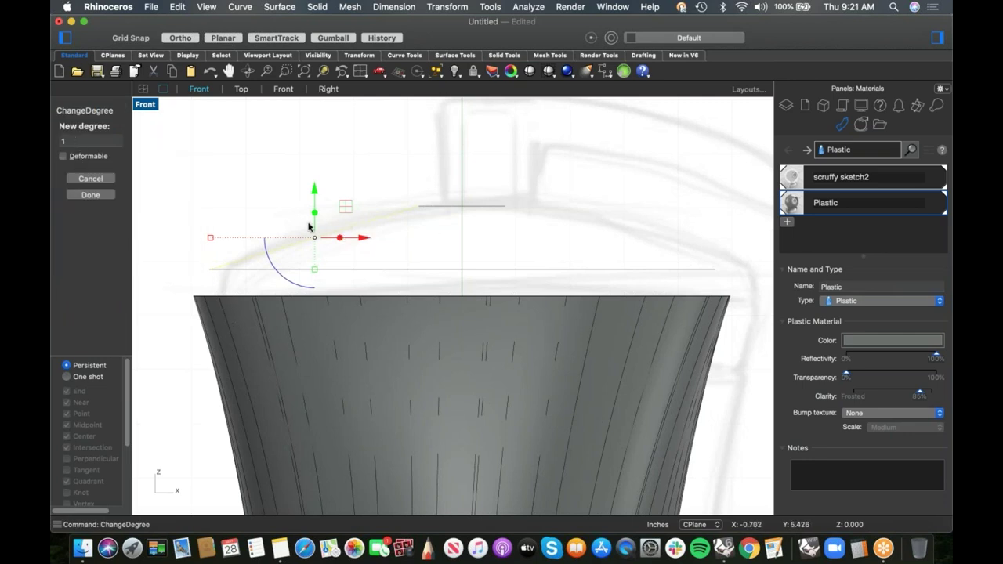
{"action": "left_click", "coordinate": [68, 145]}
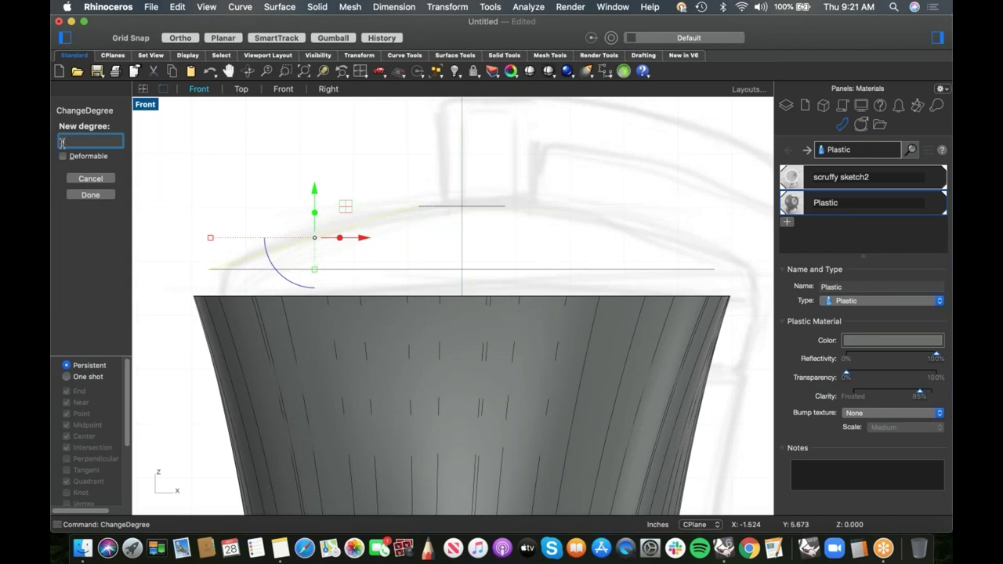
{"action": "type", "text": "3"}
{"action": "key", "text": "Return"}
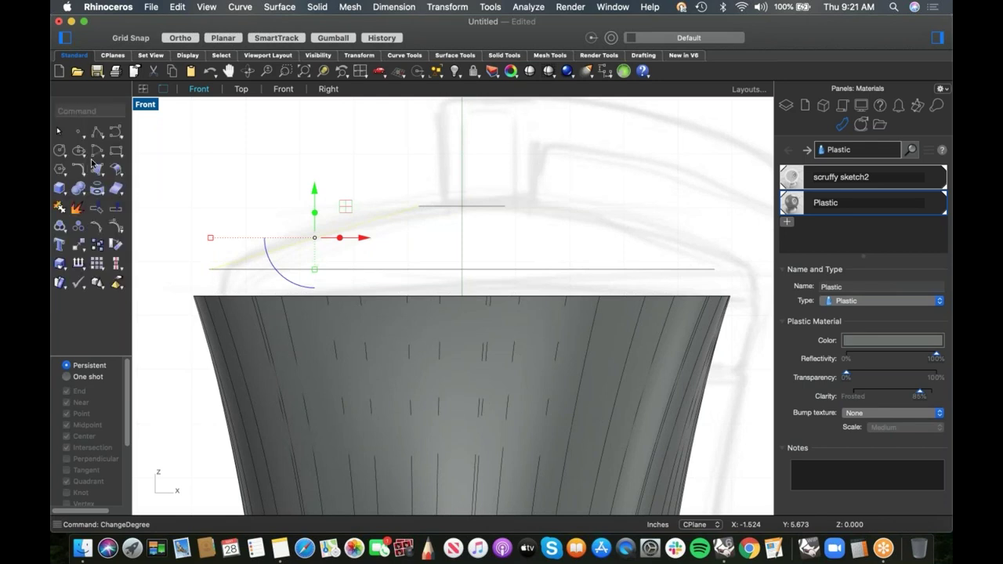
- Show the profile line's control points and raise the two middle ones to bow it into a dome arc
{"action": "middle_click", "coordinate": [291, 179]}
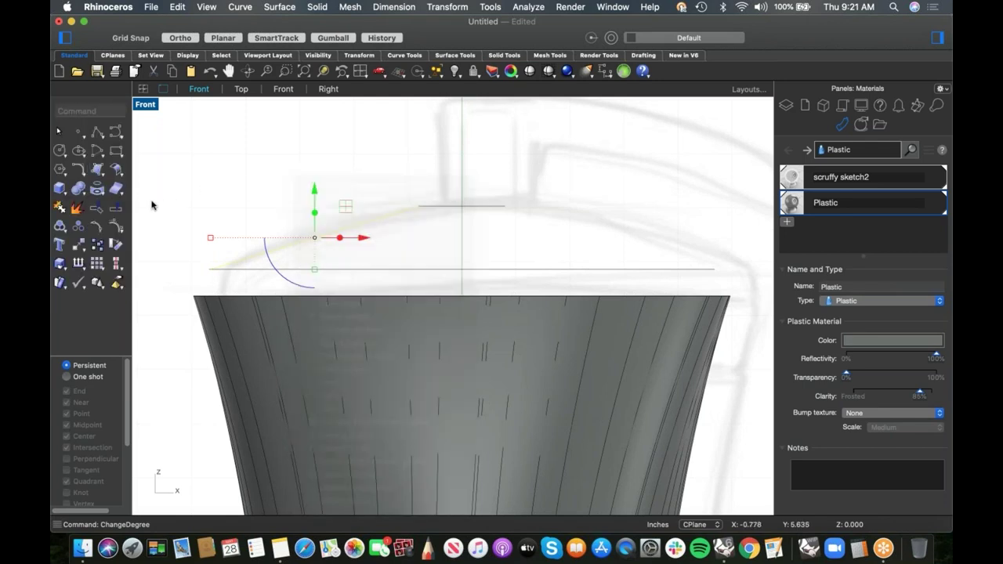
{"action": "left_click", "coordinate": [117, 227]}
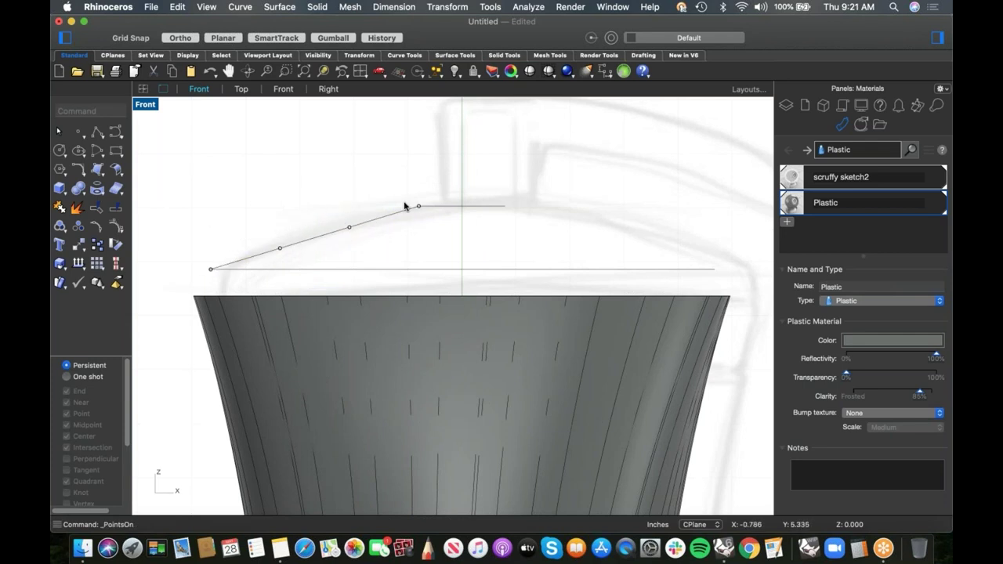
{"action": "left_click_drag", "start_coordinate": [268, 206], "coordinate": [380, 253]}
{"action": "left_click_drag", "start_coordinate": [315, 238], "coordinate": [303, 222]}
{"action": "key", "text": "Escape"}
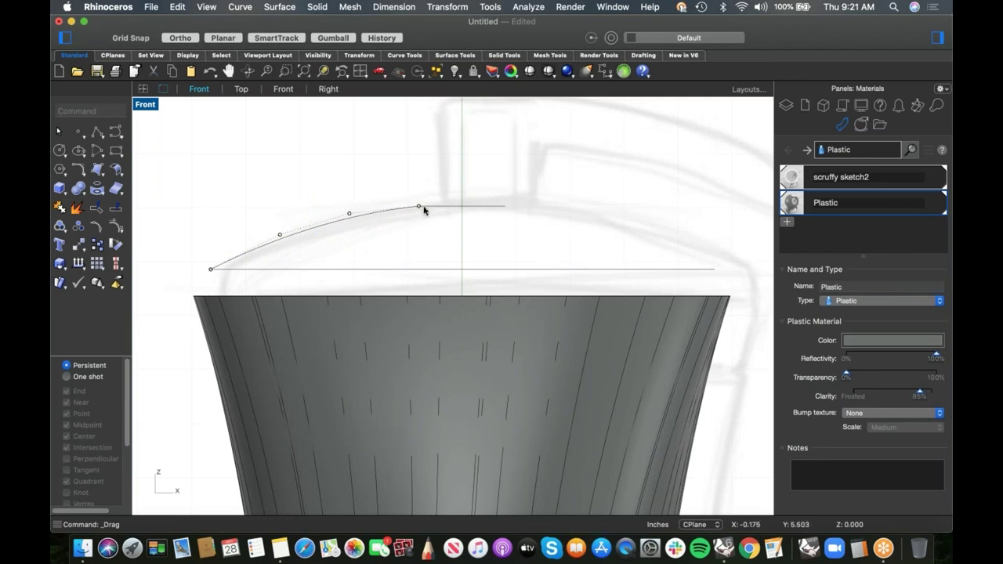
- Relocate the gumball to the upper middle control point and raise both middle points until it is level with the crown end point
{"action": "left_click_drag", "start_coordinate": [259, 192], "coordinate": [359, 253]}
{"action": "left_click", "coordinate": [296, 243]}
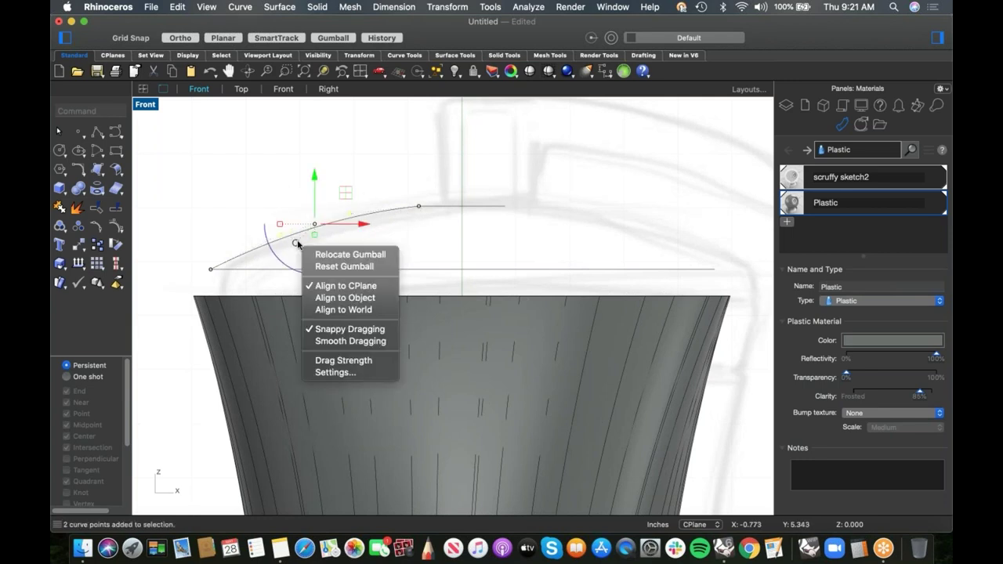
{"action": "left_click", "coordinate": [349, 254]}
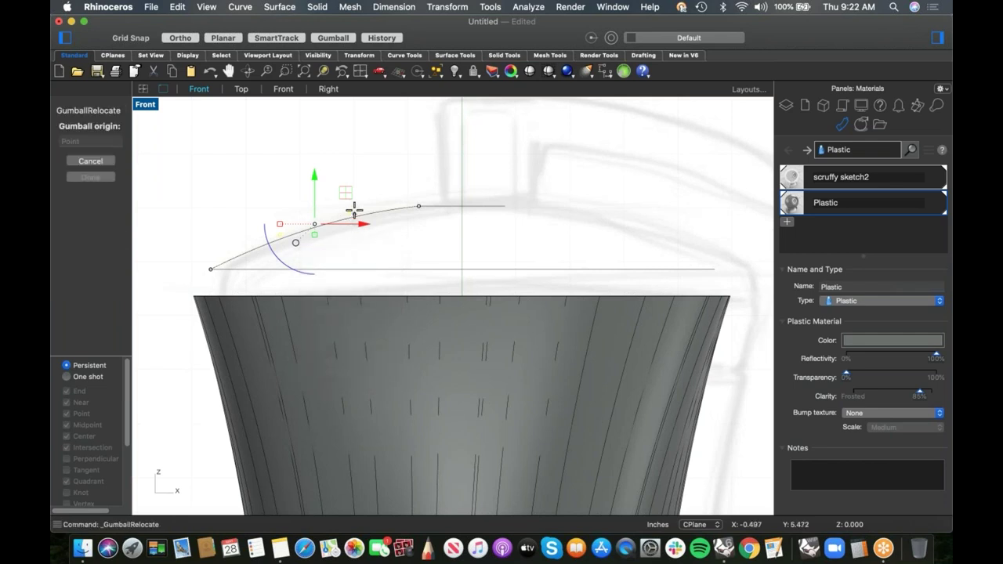
{"action": "left_click", "coordinate": [352, 213]}
{"action": "key", "text": "Return"}
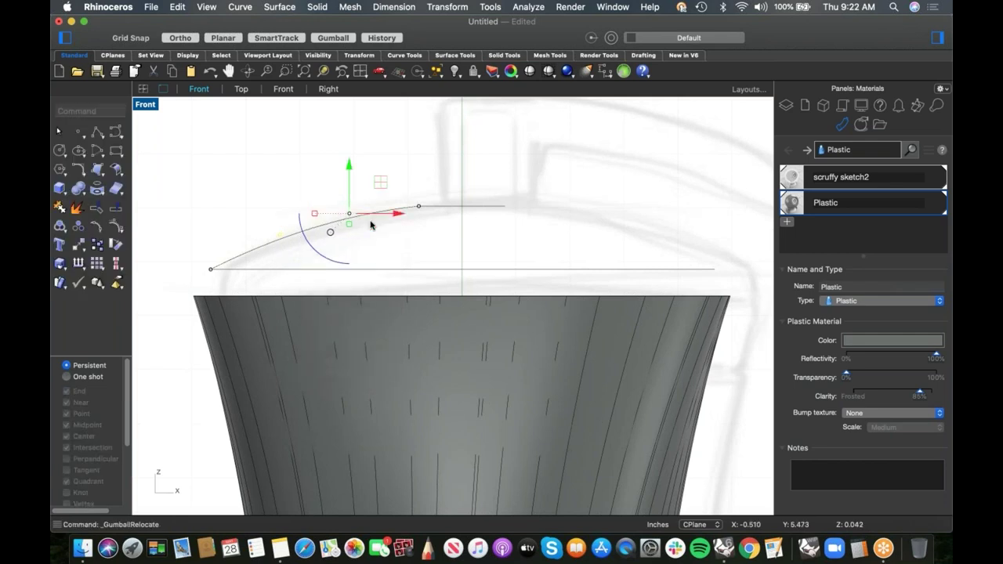
{"action": "left_click_drag", "start_coordinate": [349, 171], "coordinate": [418, 206]}
{"action": "left_click", "coordinate": [413, 230]}
- Slide the upper middle control point horizontally somewhat closer to the crown end point, keeping the two points level for a tangent top
{"action": "left_click_drag", "start_coordinate": [338, 196], "coordinate": [508, 222]}
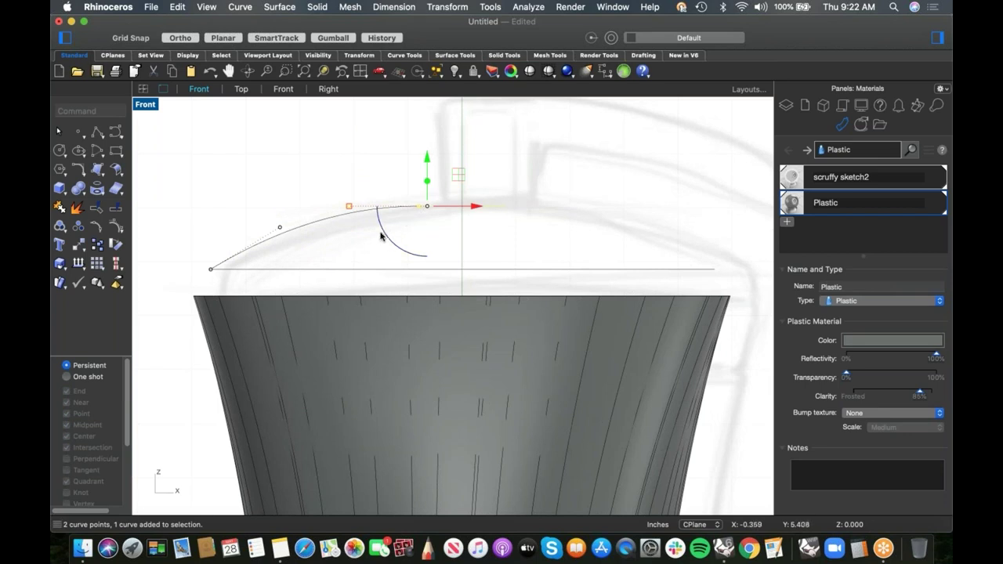
{"action": "left_click", "coordinate": [436, 222]}
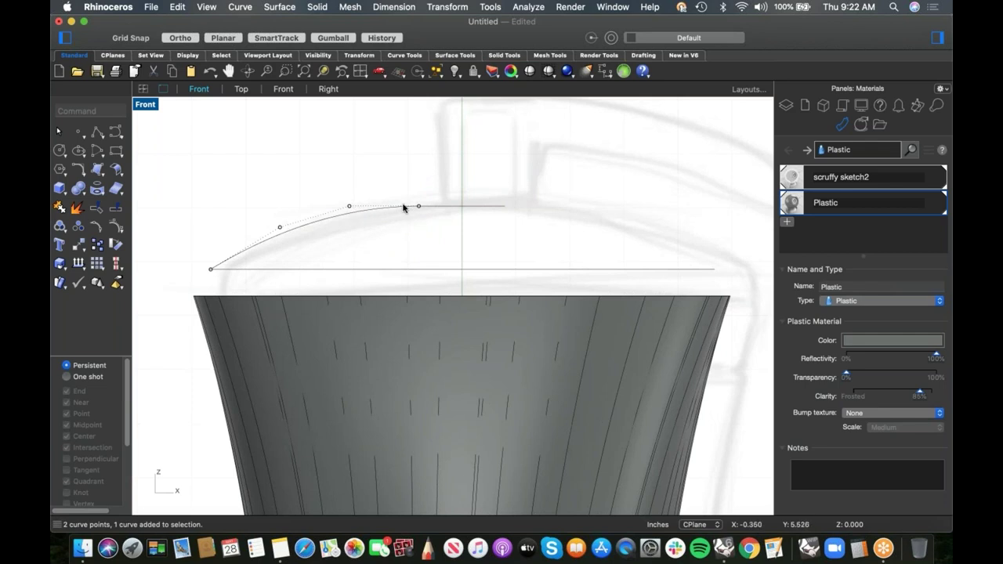
{"action": "left_click_drag", "start_coordinate": [328, 197], "coordinate": [426, 217]}
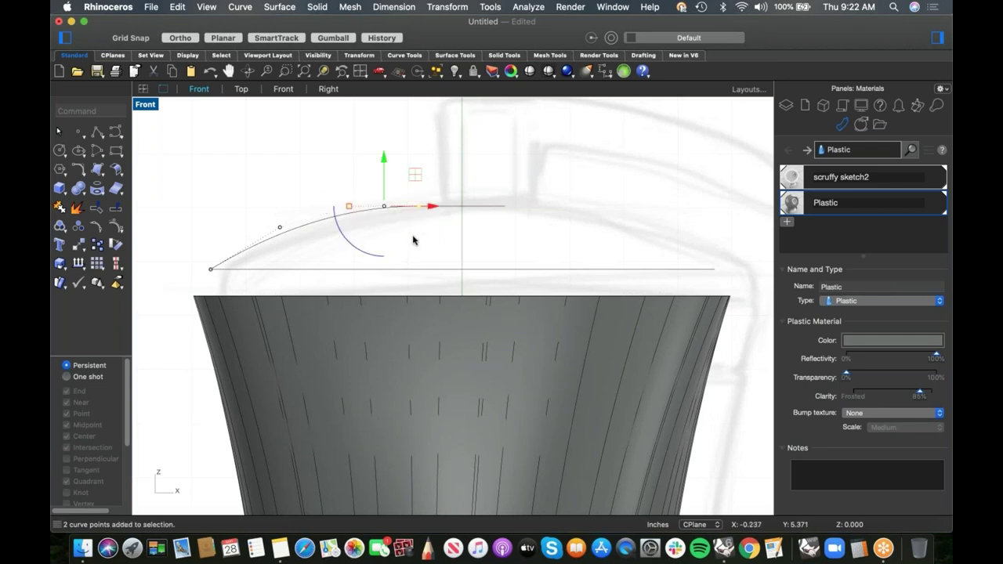
{"action": "left_click_drag", "start_coordinate": [350, 208], "coordinate": [392, 206]}
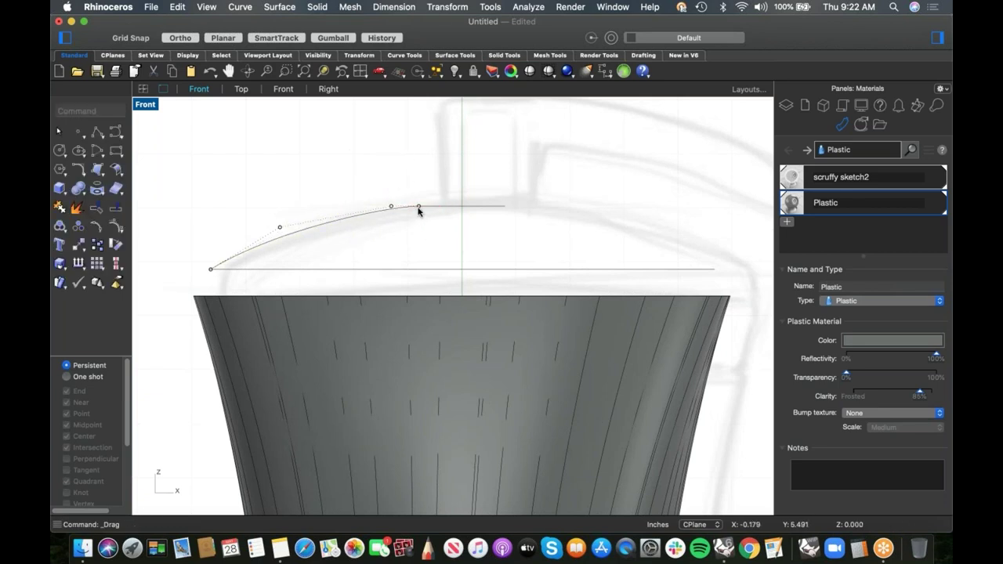
{"action": "left_click", "coordinate": [392, 207]}
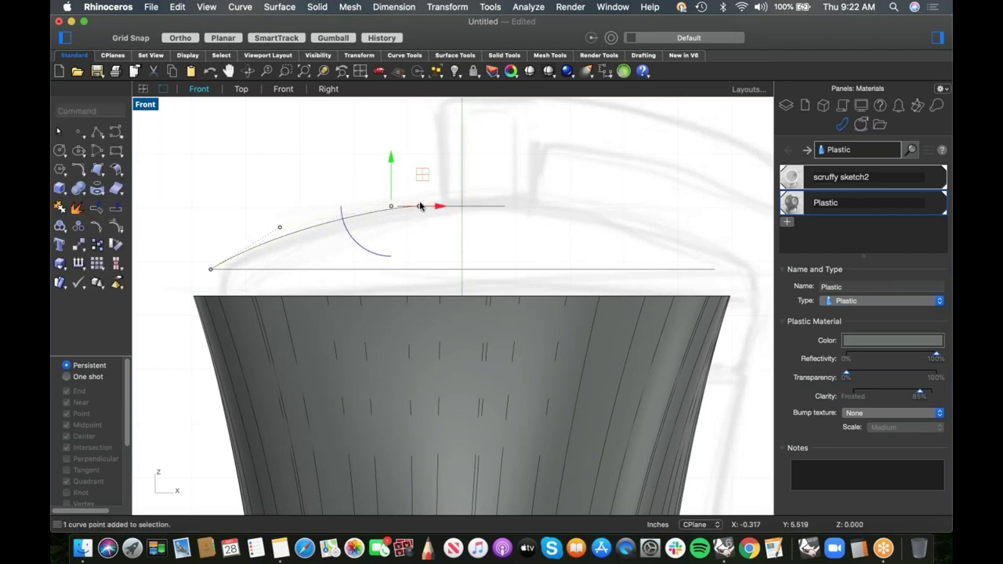
{"action": "left_click_drag", "start_coordinate": [391, 206], "coordinate": [371, 207]}
{"action": "left_click", "coordinate": [426, 216]}
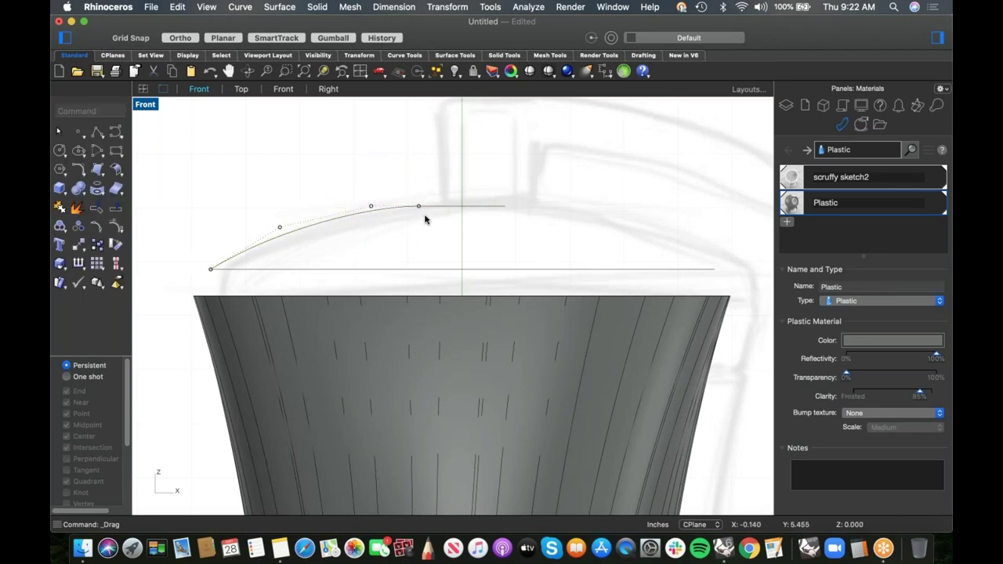
{"action": "left_click_drag", "start_coordinate": [358, 196], "coordinate": [440, 226]}
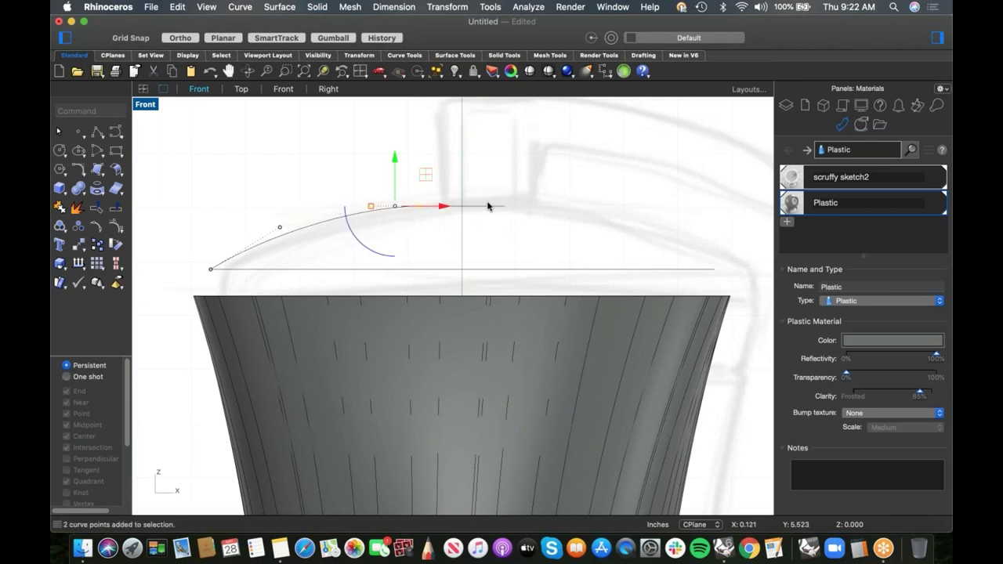
{"action": "left_click", "coordinate": [398, 234]}
- Try moving the lower middle control point down toward the rim end of the profile, and undo the move
{"action": "left_click", "coordinate": [280, 227]}
{"action": "left_click_drag", "start_coordinate": [279, 227], "coordinate": [255, 251]}
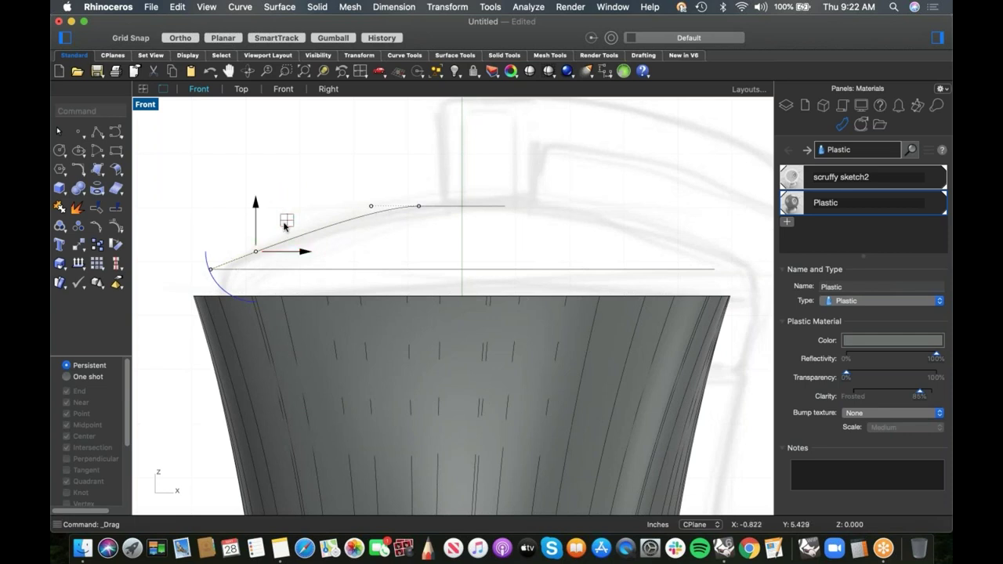
{"action": "key", "text": "super+z"}
{"action": "key", "text": "super+z"}
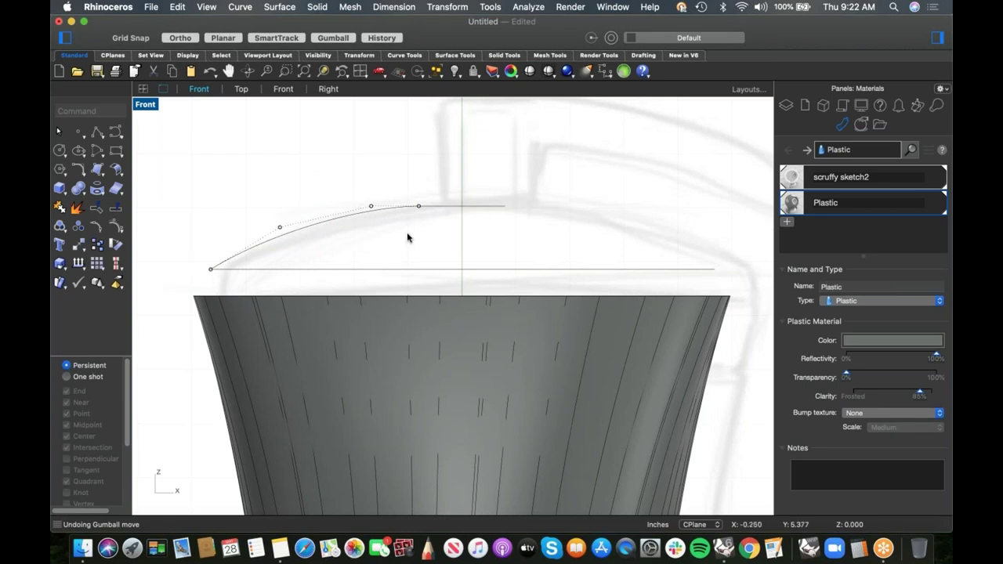
- Start a two-rail sweep using the small crown circle and the scaled rim curve as rails and the curved profile as cross section
{"action": "type", "text": "p"}
{"action": "key", "text": "Return"}
{"action": "scroll", "coordinate": [383, 249], "scroll_direction": "up", "scroll_amount": 4}
{"action": "right_click_drag", "start_coordinate": [382, 294], "coordinate": [353, 274]}
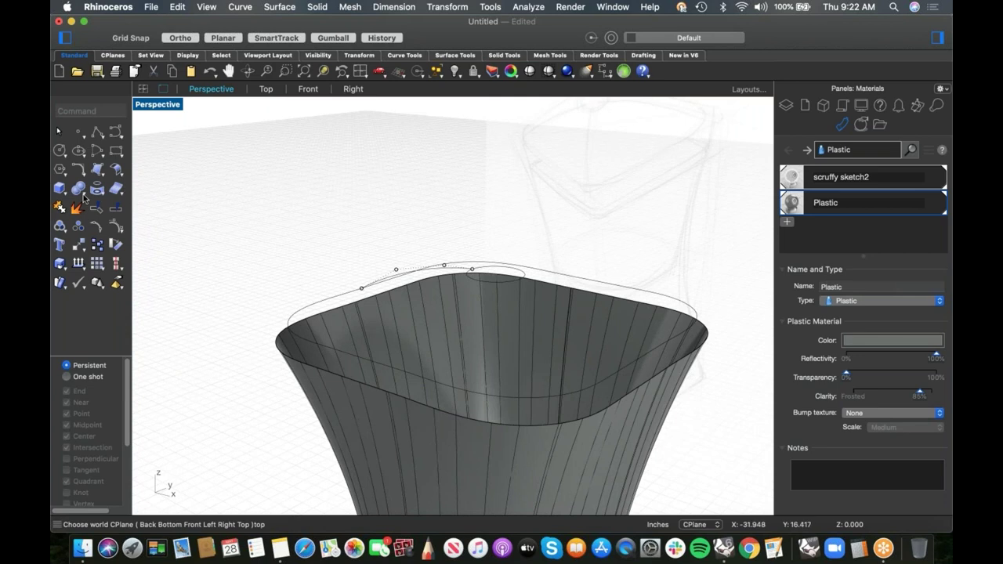
{"action": "left_click", "coordinate": [103, 176]}
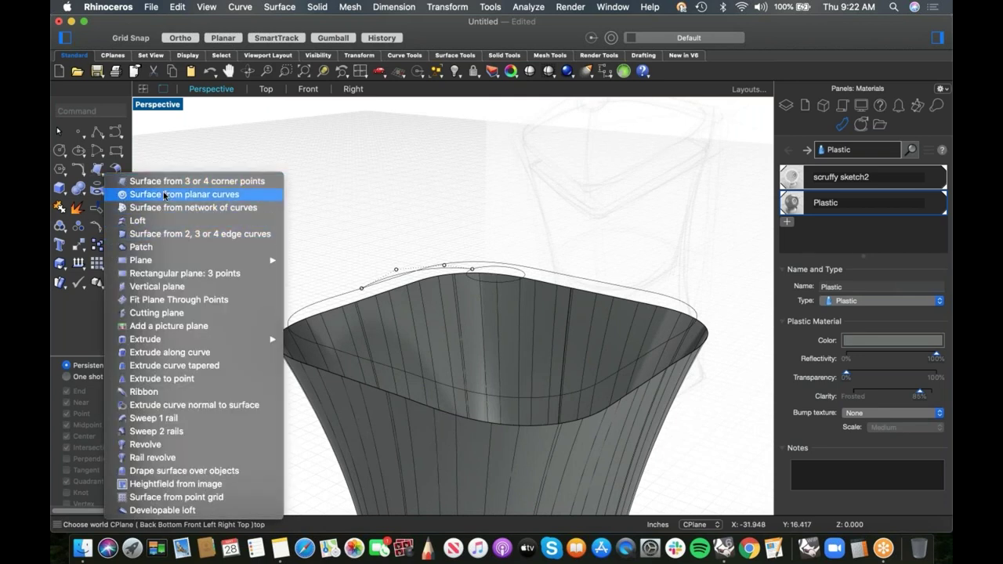
{"action": "left_click", "coordinate": [157, 431]}
{"action": "left_click", "coordinate": [476, 281]}
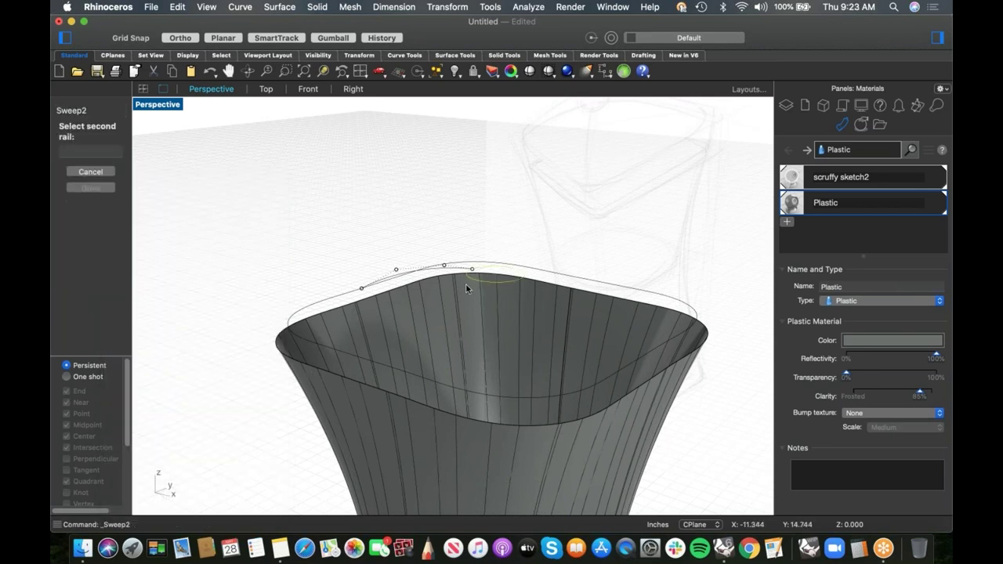
{"action": "left_click", "coordinate": [304, 343]}
{"action": "left_click", "coordinate": [396, 269]}
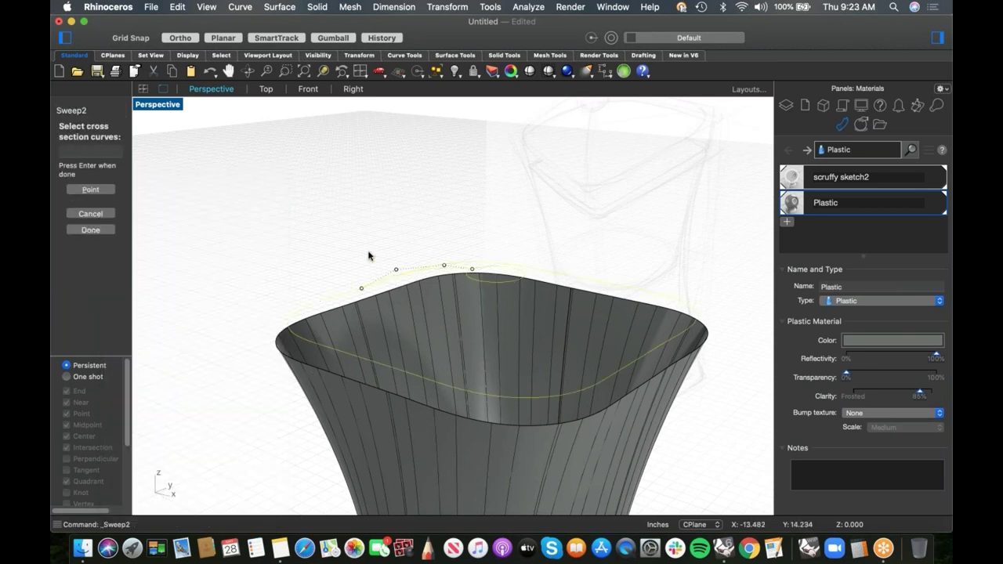
{"action": "key", "text": "Return"}
{"action": "right_click_drag", "start_coordinate": [411, 196], "coordinate": [462, 173]}
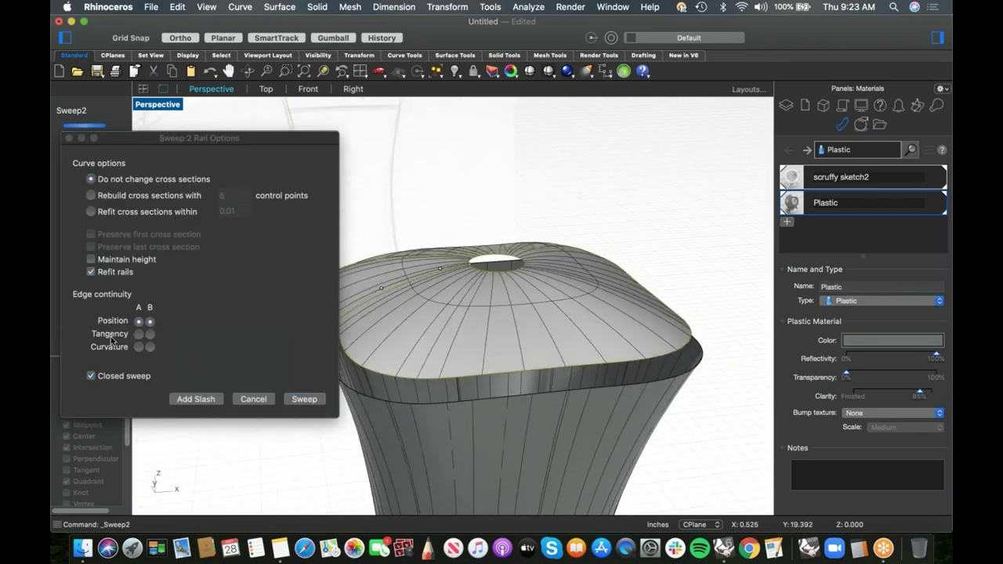
- Rebuild the sweep's cross sections with 5 control points and create the closed lid surface
{"action": "mouse_move", "coordinate": [464, 168]}
{"action": "right_mouse_down"}
{"action": "mouse_move", "coordinate": [504, 163]}
{"action": "mouse_move", "coordinate": [506, 193]}
{"action": "mouse_move", "coordinate": [553, 195]}
{"action": "mouse_move", "coordinate": [586, 154]}
{"action": "mouse_move", "coordinate": [481, 172]}
{"action": "mouse_move", "coordinate": [485, 159]}
{"action": "mouse_move", "coordinate": [528, 156]}
{"action": "mouse_move", "coordinate": [533, 166]}
{"action": "mouse_move", "coordinate": [485, 168]}
{"action": "mouse_move", "coordinate": [479, 178]}
{"action": "right_mouse_up"}
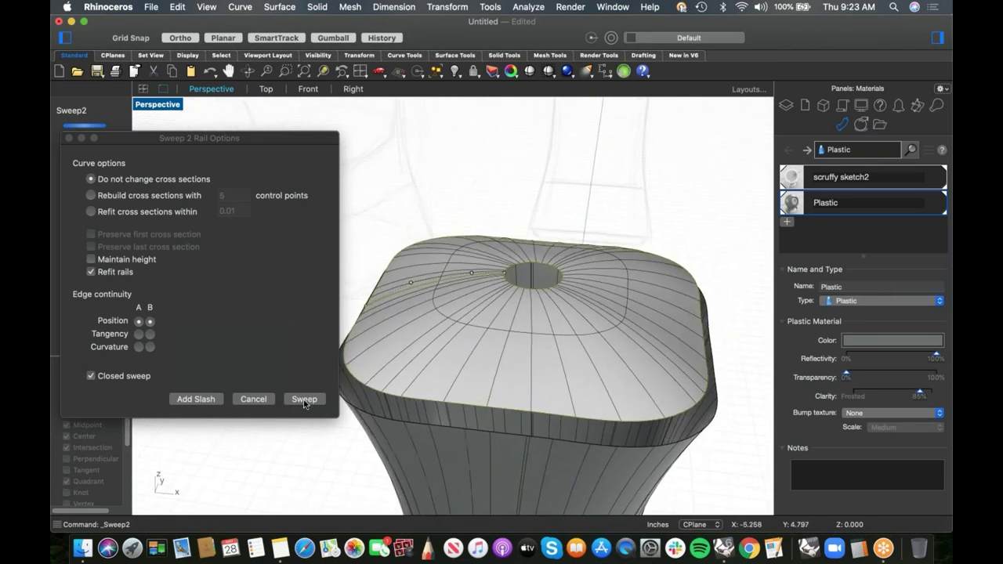
{"action": "left_click", "coordinate": [136, 195]}
{"action": "left_click", "coordinate": [135, 195]}
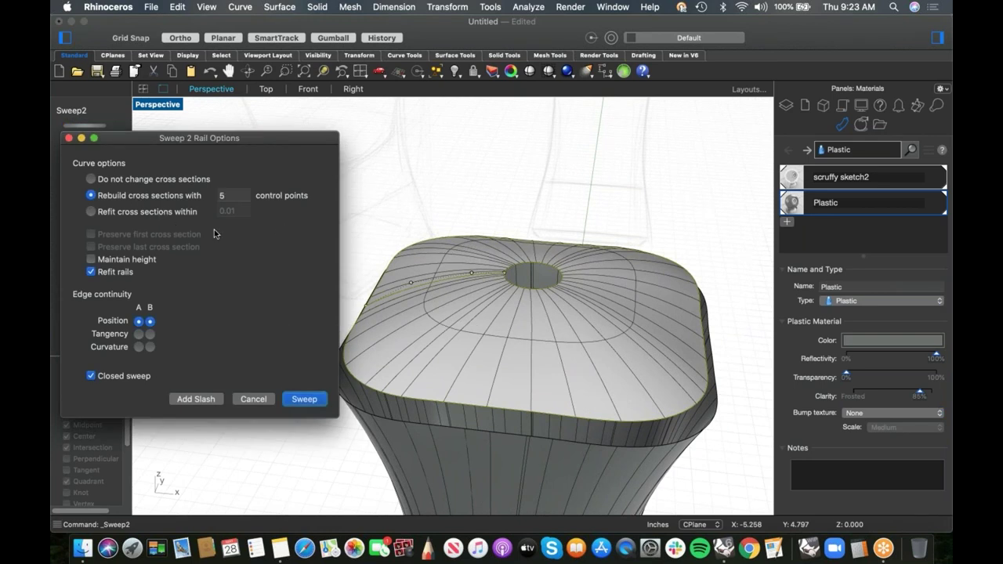
{"action": "left_click", "coordinate": [115, 215]}
{"action": "left_click", "coordinate": [119, 198]}
{"action": "left_click", "coordinate": [308, 403]}
- Select the swept lid surface and turn on its control points
{"action": "mouse_move", "coordinate": [531, 324]}
{"action": "right_mouse_down"}
{"action": "mouse_move", "coordinate": [535, 300]}
{"action": "mouse_move", "coordinate": [528, 317]}
{"action": "right_mouse_up"}
{"action": "left_click", "coordinate": [527, 316]}
{"action": "left_click", "coordinate": [528, 317]}
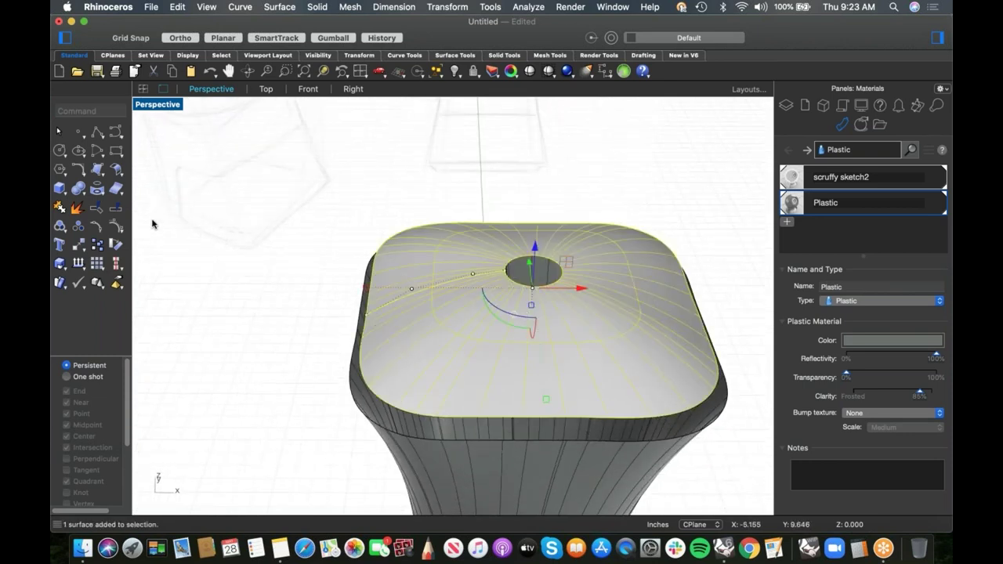
{"action": "left_click", "coordinate": [115, 227]}
{"action": "scroll", "coordinate": [362, 286], "scroll_direction": "up", "scroll_amount": 10}
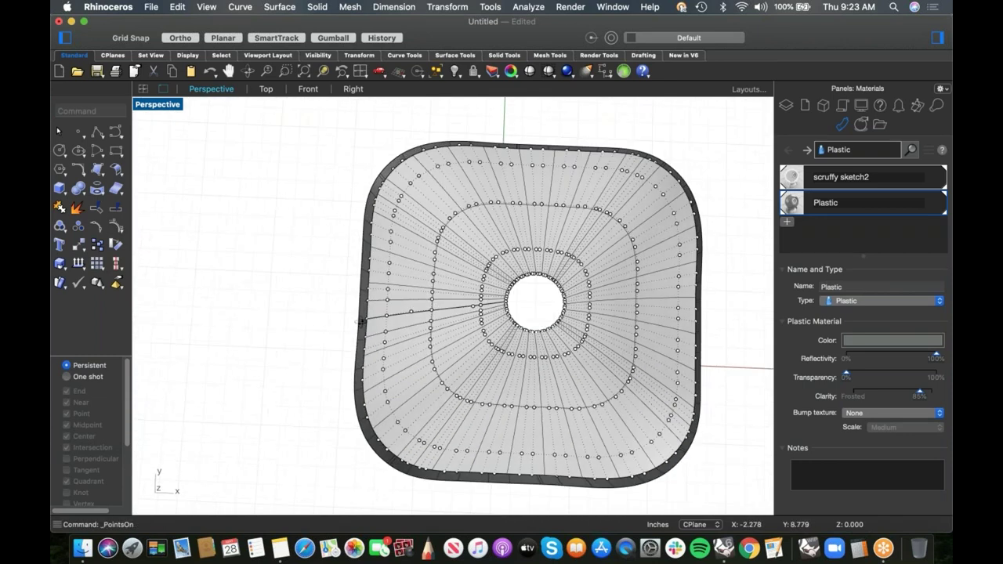
{"action": "right_click_drag", "start_coordinate": [363, 245], "coordinate": [365, 235]}
- Examine from the front how level the lid's control-point rows are, selecting the middle row to check it
{"action": "key", "text": "ctrl+F2"}
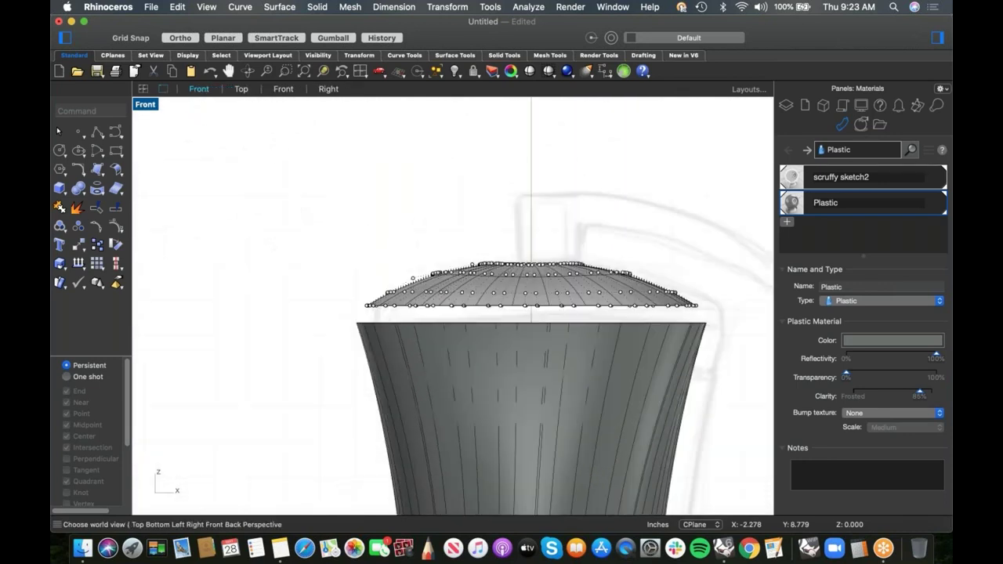
{"action": "scroll", "coordinate": [552, 275], "scroll_direction": "up", "scroll_amount": 7}
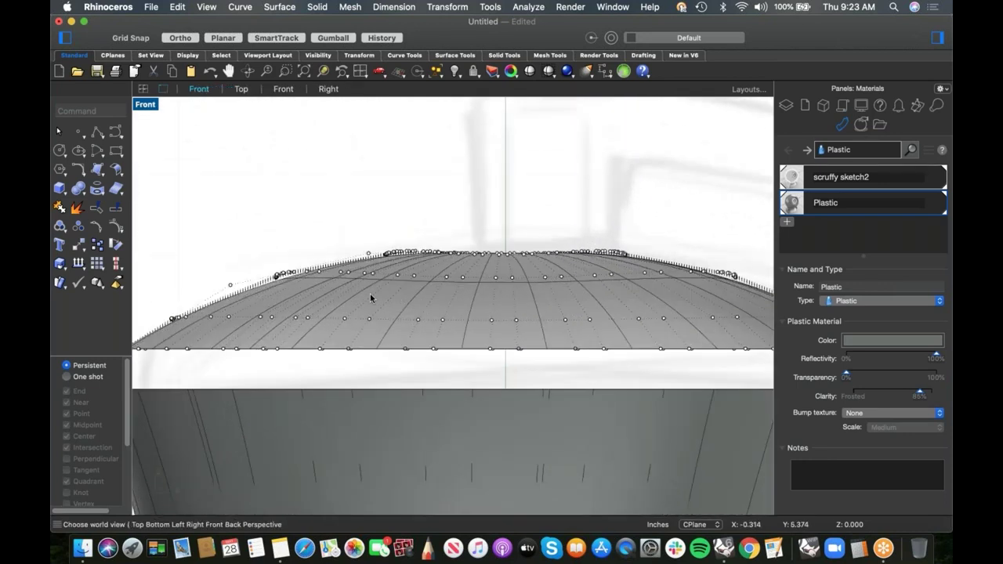
{"action": "scroll", "coordinate": [289, 278], "scroll_direction": "down", "scroll_amount": 4}
{"action": "scroll", "coordinate": [305, 258], "scroll_direction": "up", "scroll_amount": 4}
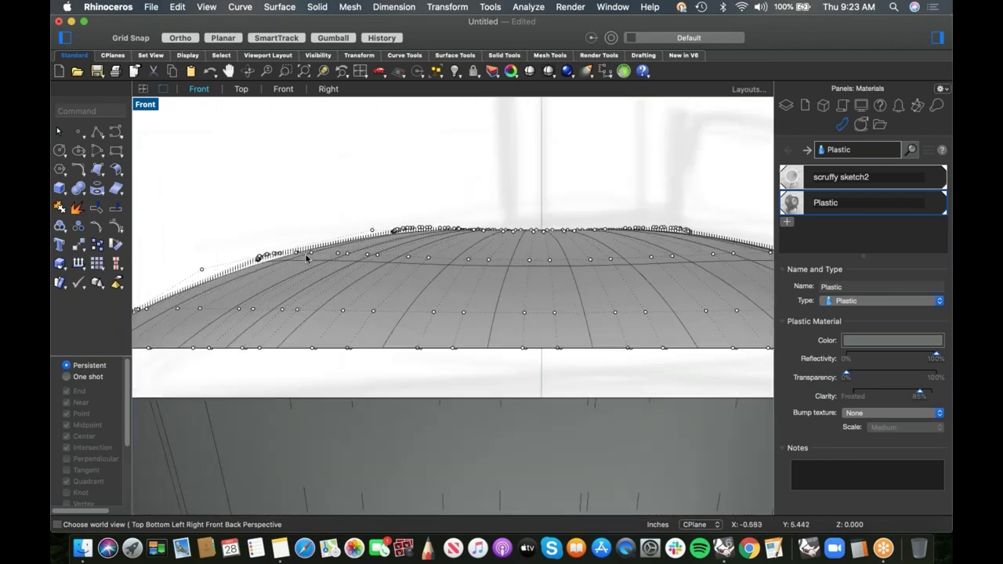
{"action": "left_click", "coordinate": [311, 253]}
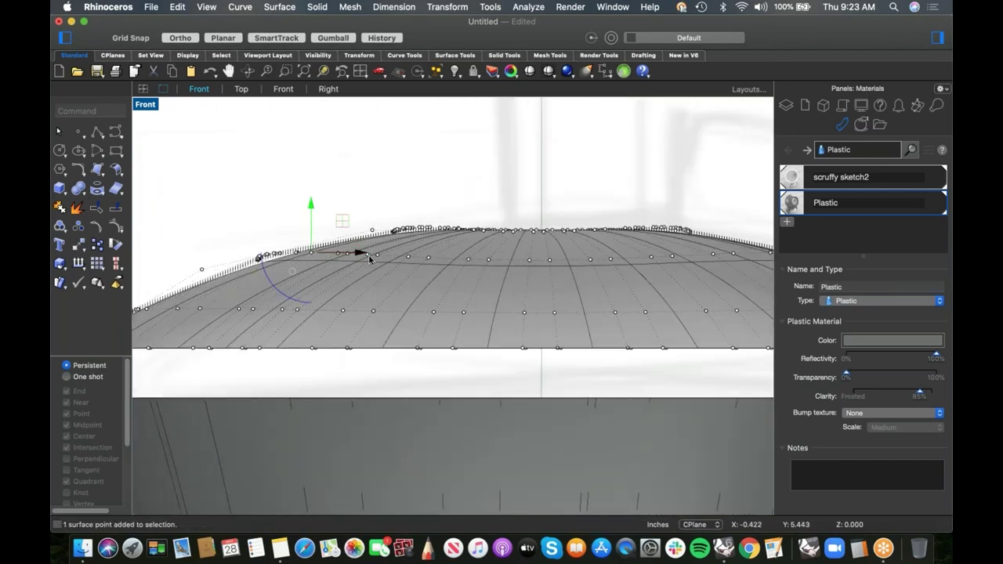
{"action": "scroll", "coordinate": [231, 230], "scroll_direction": "down", "scroll_amount": 3}
{"action": "left_click_drag", "start_coordinate": [218, 235], "coordinate": [662, 270]}
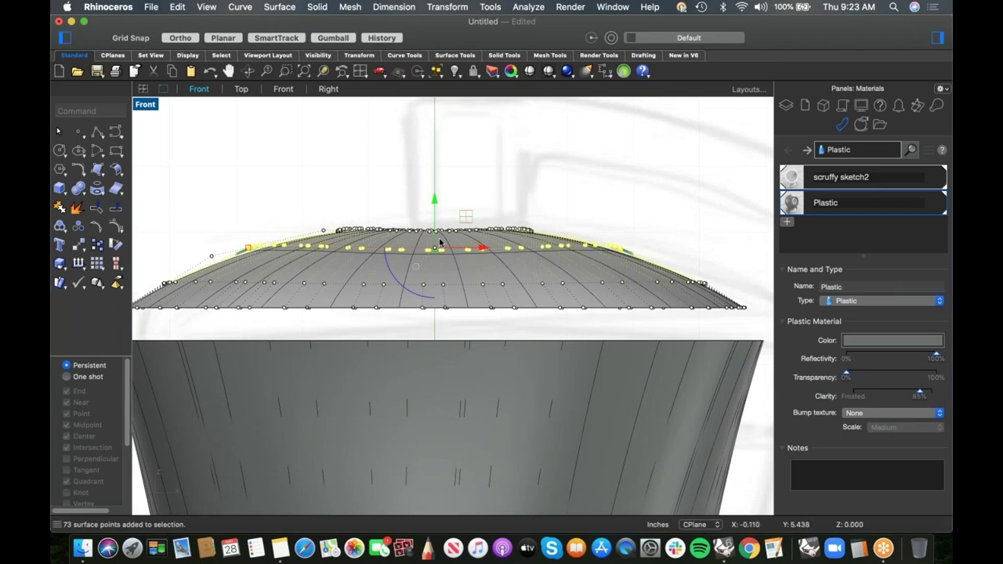
{"action": "left_click", "coordinate": [332, 213]}
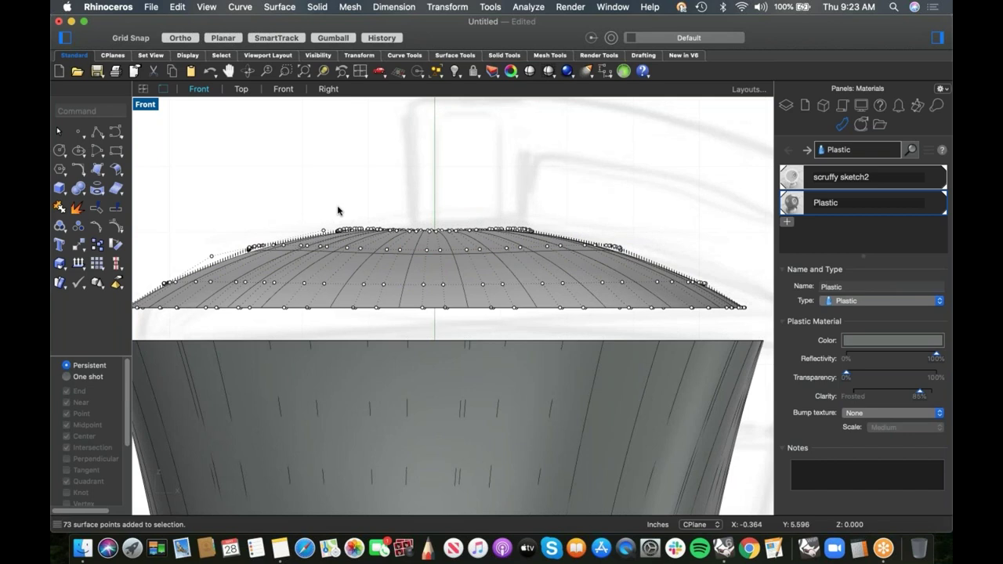
- Select the full ring of surface control points around the crown opening with SelU in the perspective view
{"action": "key", "text": "super+4"}
{"action": "scroll", "coordinate": [445, 280], "scroll_direction": "up", "scroll_amount": 5}
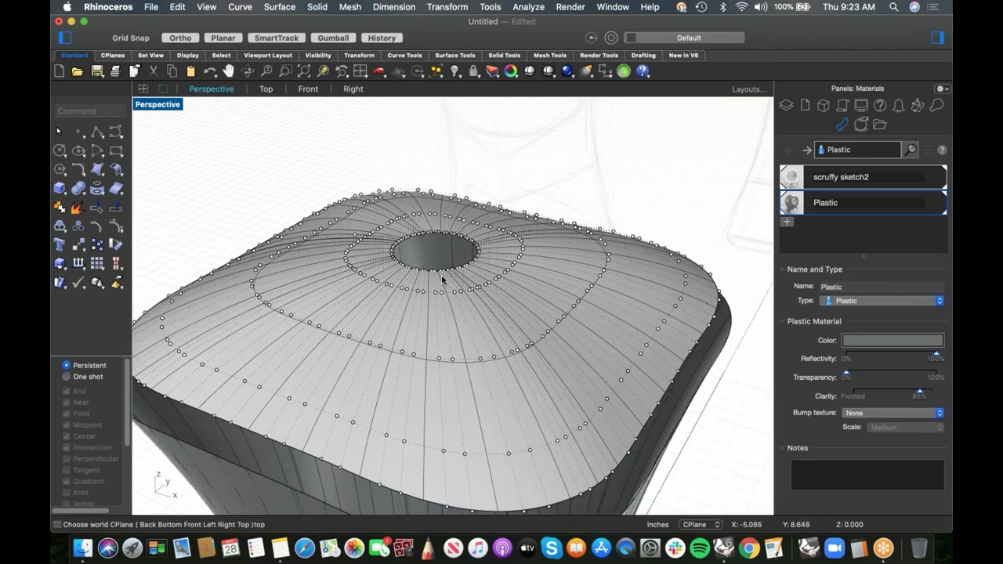
{"action": "left_click", "coordinate": [428, 271]}
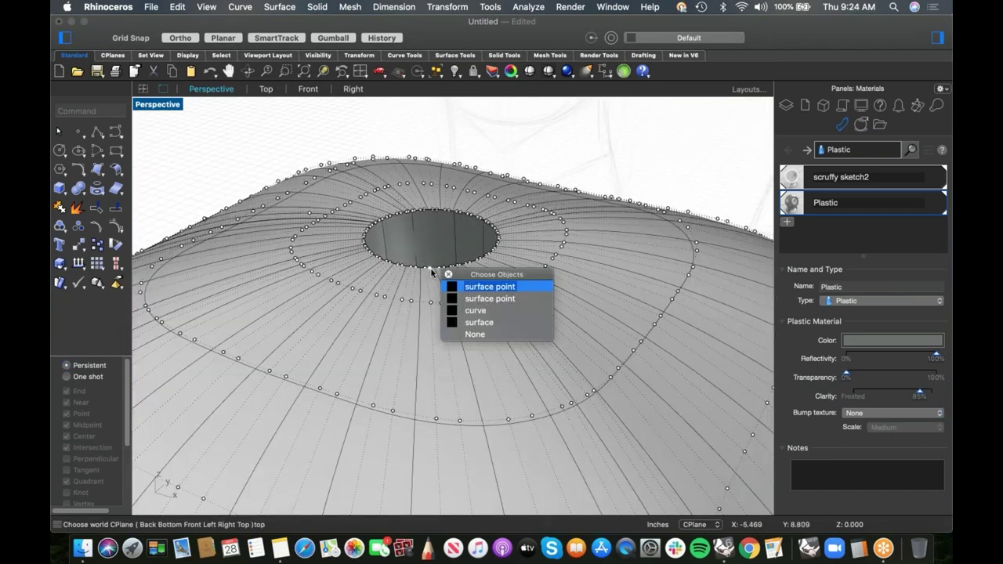
{"action": "left_click", "coordinate": [497, 291]}
{"action": "type", "text": "u"}
{"action": "key", "text": "Return"}
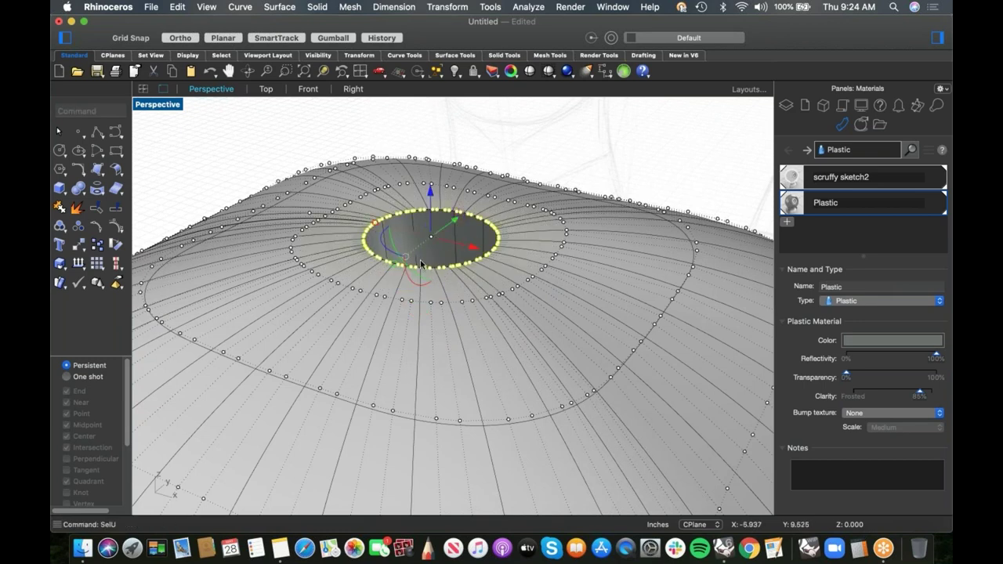
- Select the second ring of control points outside the crown opening with SelU and flatten it with a Z scale factor of 0
{"action": "left_click", "coordinate": [376, 297]}
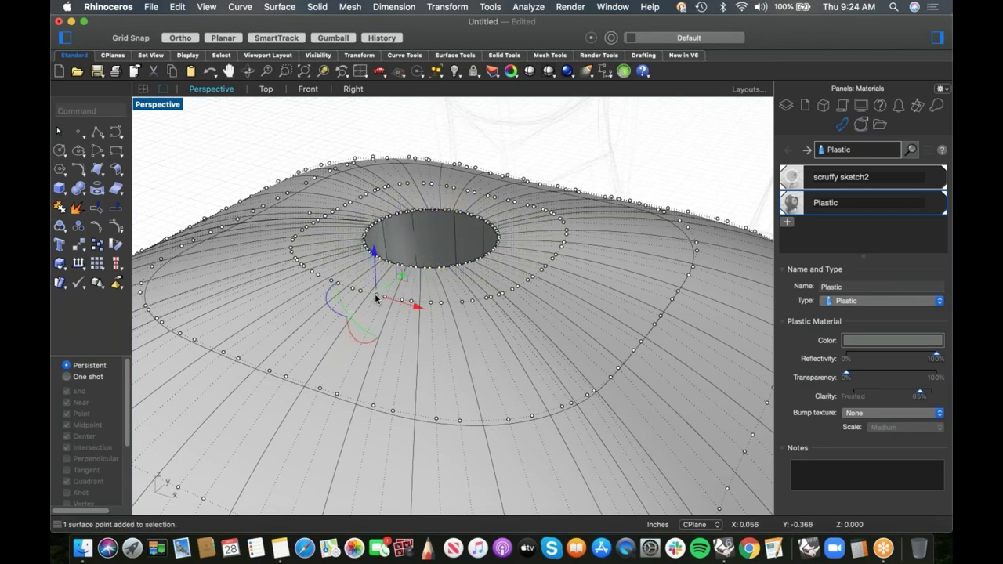
{"action": "type", "text": "selu"}
{"action": "key", "text": "Return"}
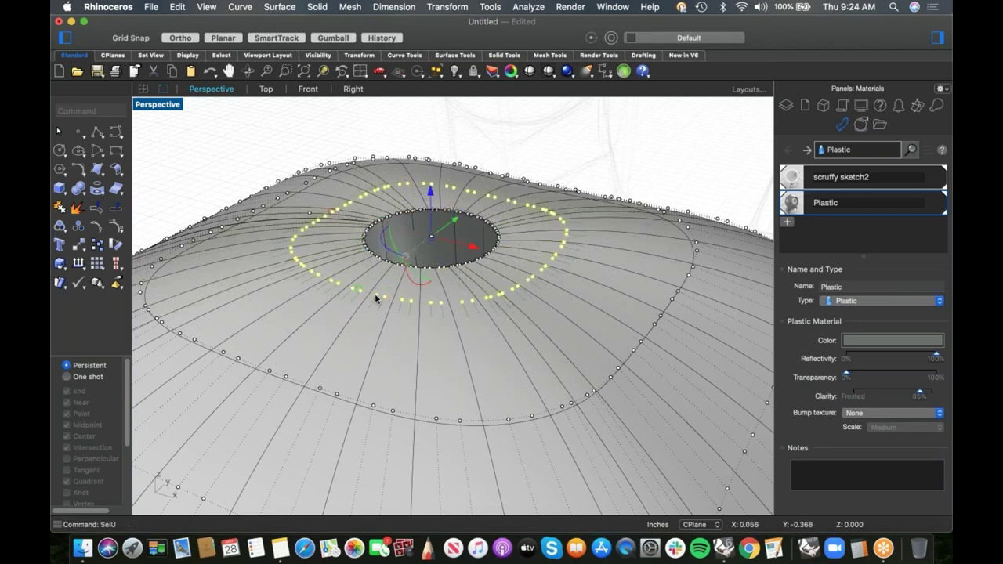
{"action": "left_click", "coordinate": [431, 239]}
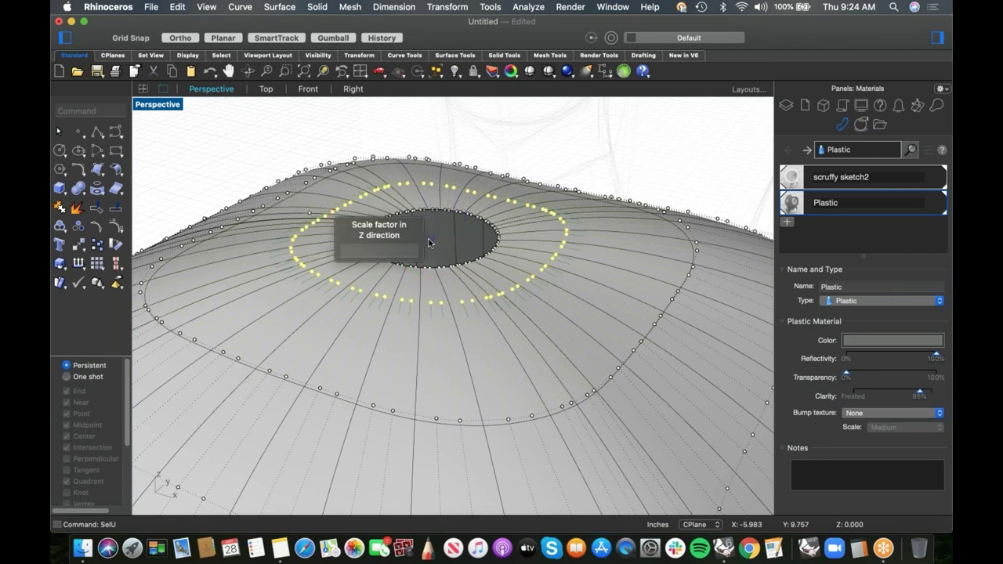
{"action": "key", "text": "Return"}
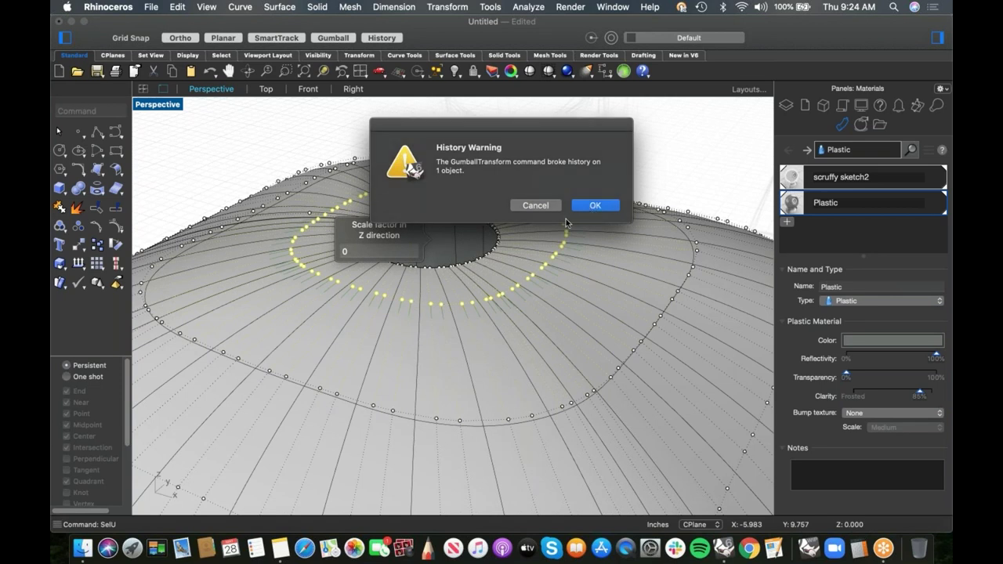
{"action": "left_click", "coordinate": [593, 206]}
- Check from the front whether the two uppermost control-point rows of the lid line up at one height
{"action": "right_click_drag", "start_coordinate": [459, 275], "coordinate": [398, 309]}
{"action": "left_click_drag", "start_coordinate": [430, 188], "coordinate": [451, 215]}
{"action": "left_click", "coordinate": [456, 233]}
{"action": "mouse_move", "coordinate": [459, 232]}
{"action": "right_mouse_down"}
{"action": "mouse_move", "coordinate": [468, 221]}
{"action": "mouse_move", "coordinate": [470, 229]}
{"action": "right_mouse_up"}
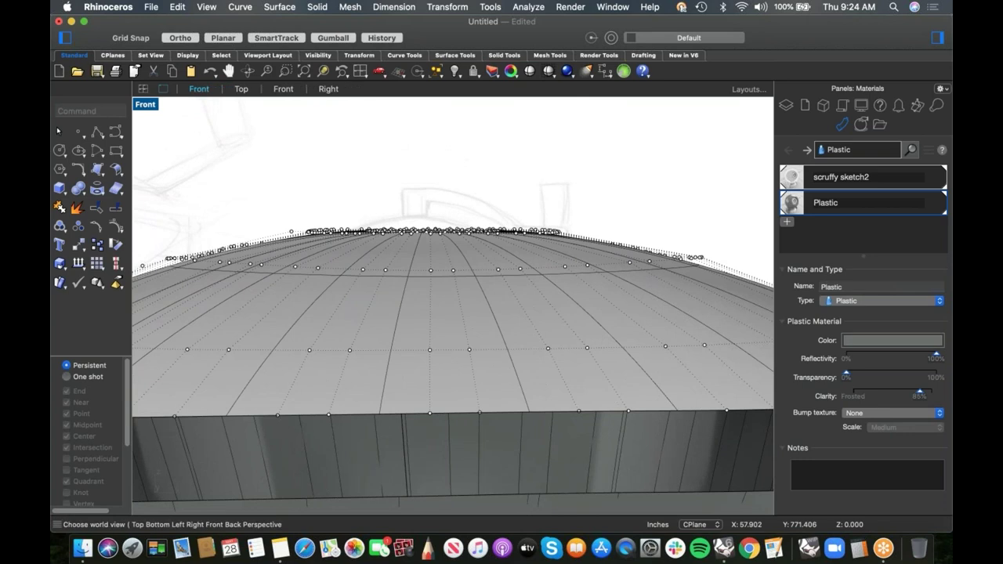
{"action": "key", "text": "Return"}
{"action": "left_click_drag", "start_coordinate": [280, 198], "coordinate": [600, 243]}
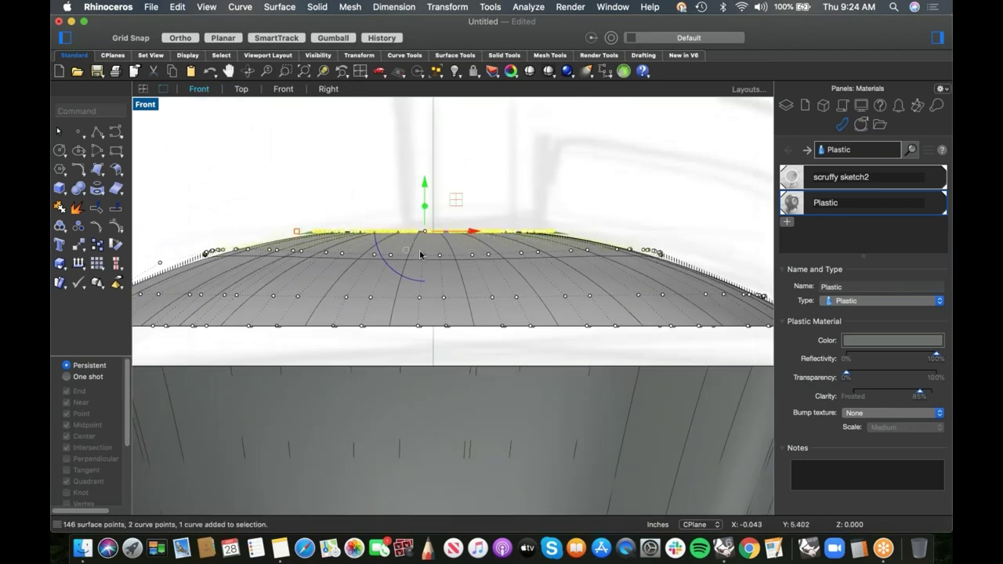
{"action": "left_click", "coordinate": [345, 196]}
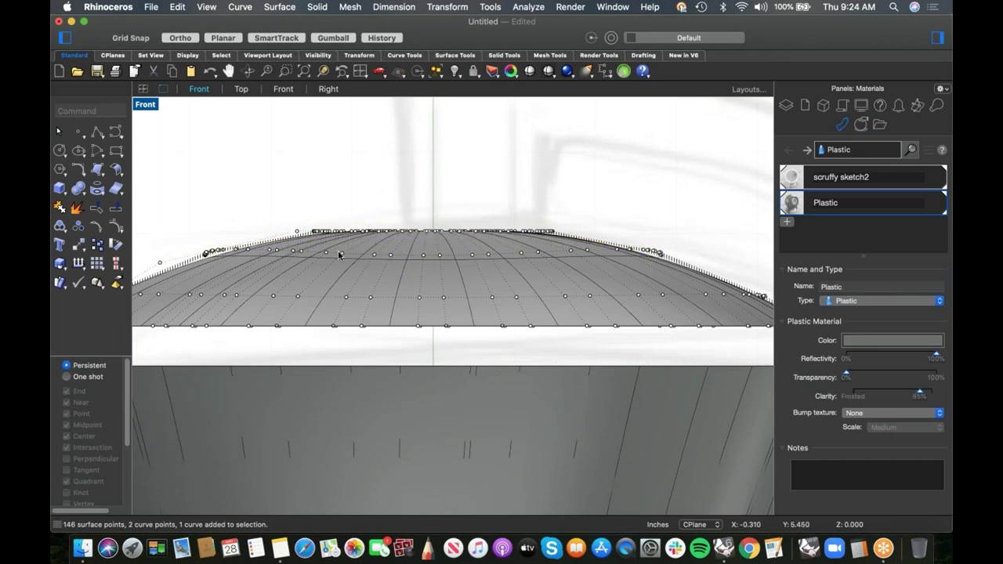
- Select the third control-point row from the crown with SelU and flatten it vertically with a scale factor of 0
{"action": "left_click", "coordinate": [342, 254]}
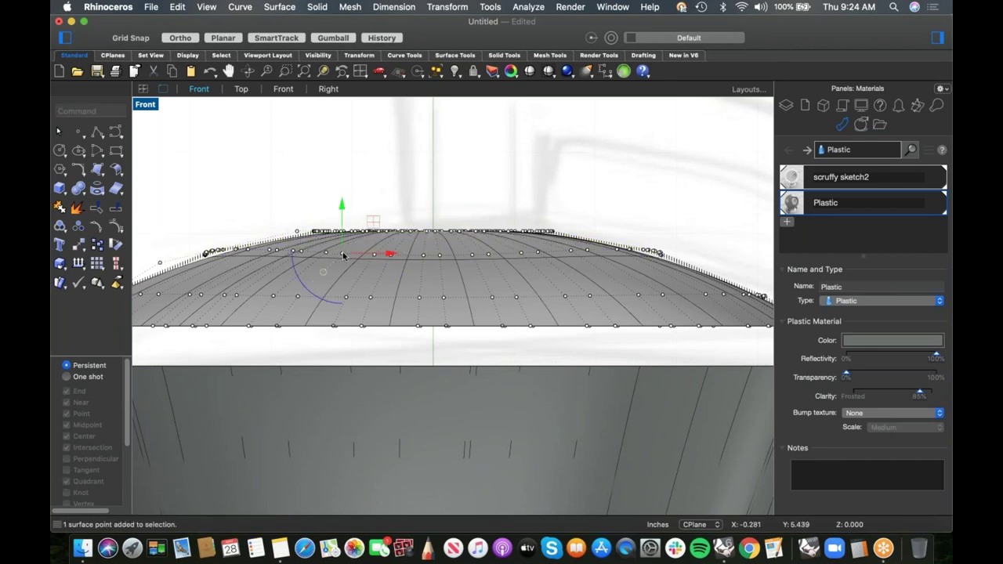
{"action": "key", "text": "Return"}
{"action": "left_click", "coordinate": [433, 257]}
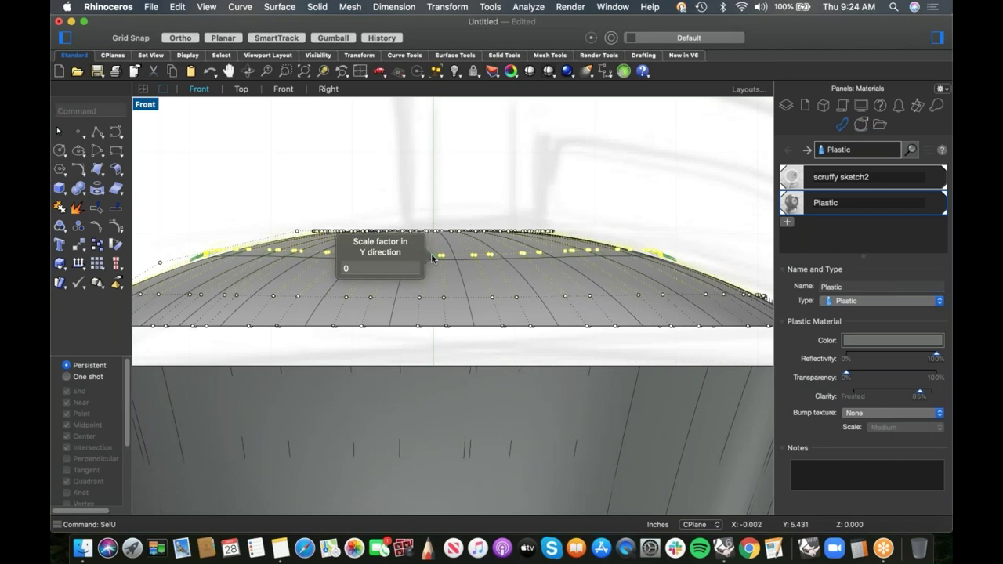
{"action": "type", "text": "0"}
{"action": "key", "text": "Return"}
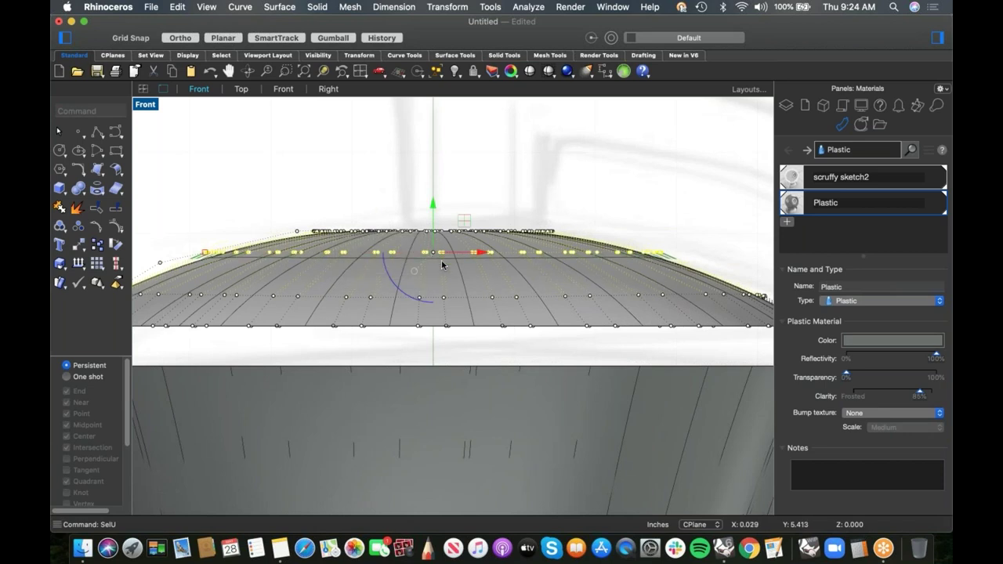
{"action": "key", "text": "Escape"}
- Select the control-point row just above the lid's rim with SelU and flatten it vertically with a scale factor of 0
{"action": "scroll", "coordinate": [368, 202], "scroll_direction": "down", "scroll_amount": 3}
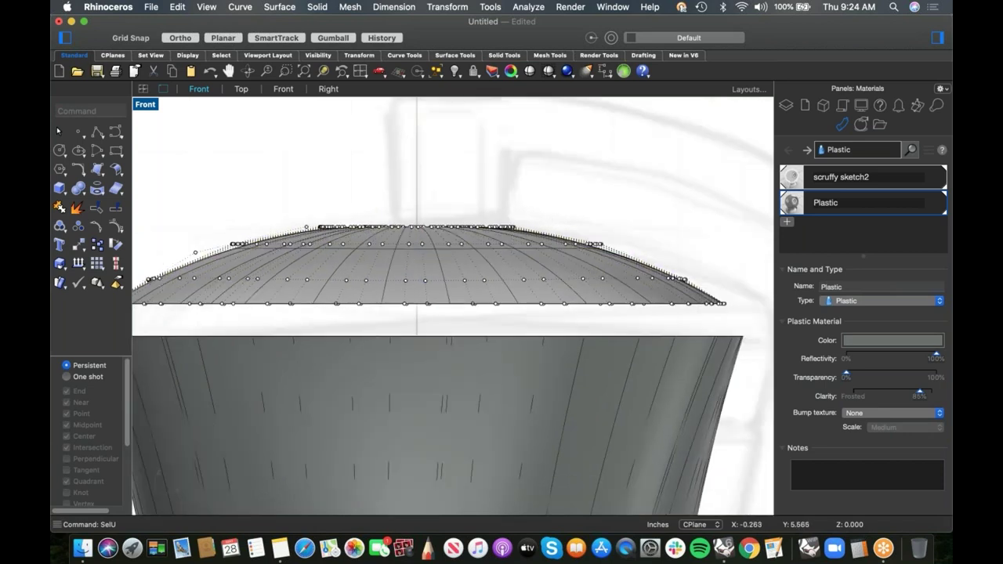
{"action": "right_click_drag", "start_coordinate": [395, 210], "coordinate": [398, 209]}
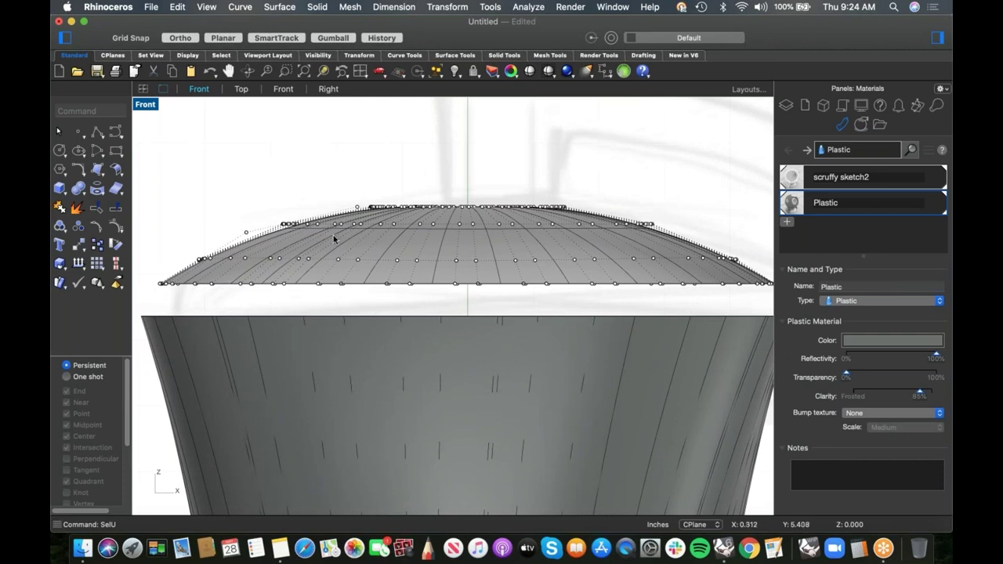
{"action": "left_click", "coordinate": [245, 259]}
{"action": "type", "text": "selu"}
{"action": "key", "text": "Return"}
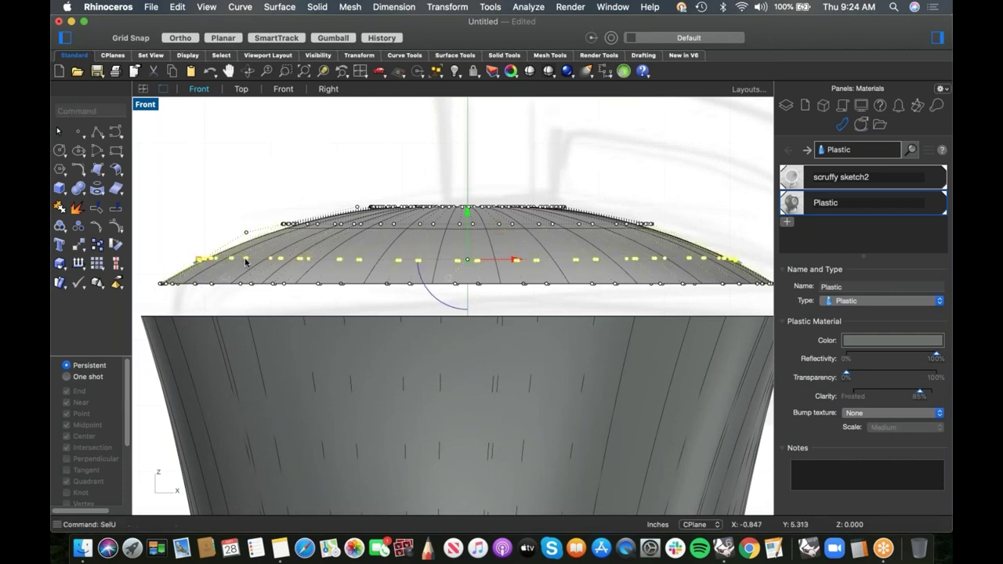
{"action": "left_click", "coordinate": [467, 261]}
{"action": "type", "text": "0"}
{"action": "key", "text": "Return"}
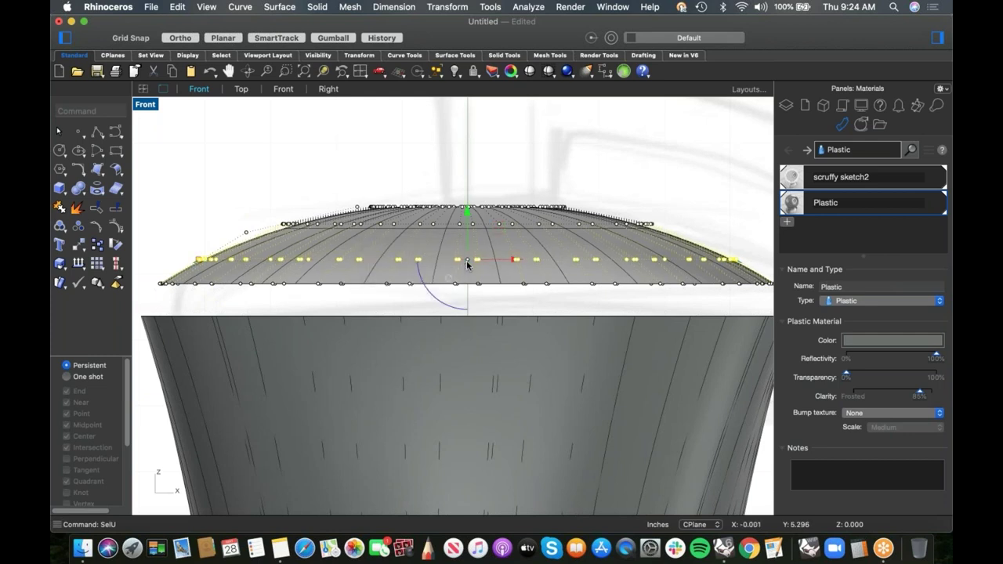
{"action": "left_click", "coordinate": [320, 184]}
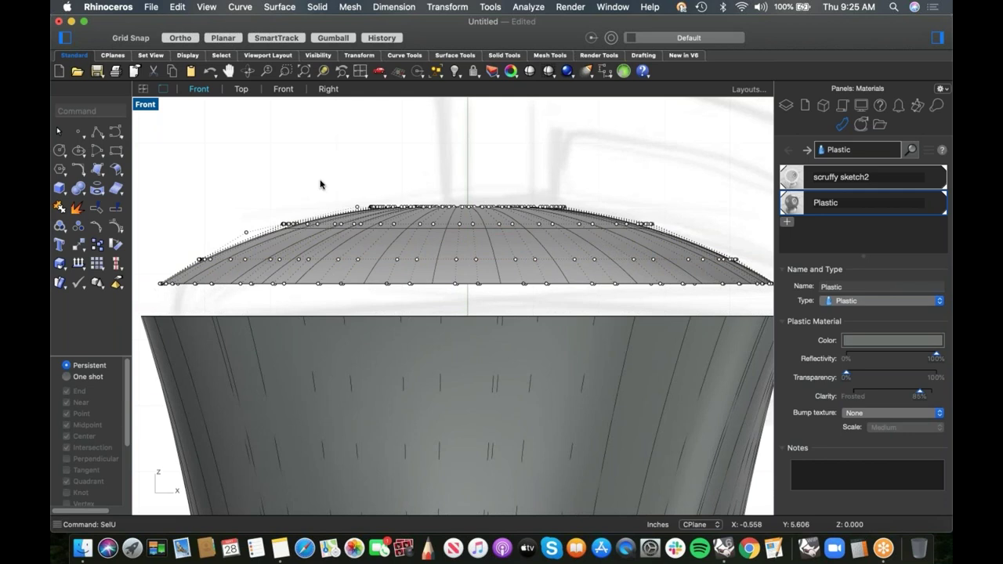
- Return to the perspective view and switch its display mode to Rendered to inspect the lid
{"action": "type", "text": "p"}
{"action": "key", "text": "Return"}
{"action": "right_click_drag", "start_coordinate": [334, 224], "coordinate": [350, 200]}
{"action": "left_click", "coordinate": [159, 106]}
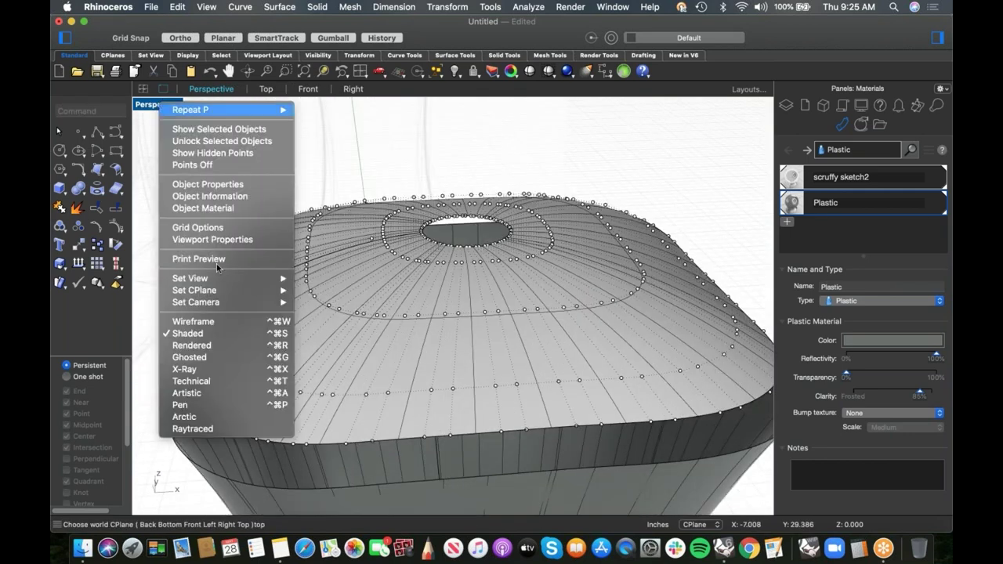
{"action": "left_click", "coordinate": [224, 345]}
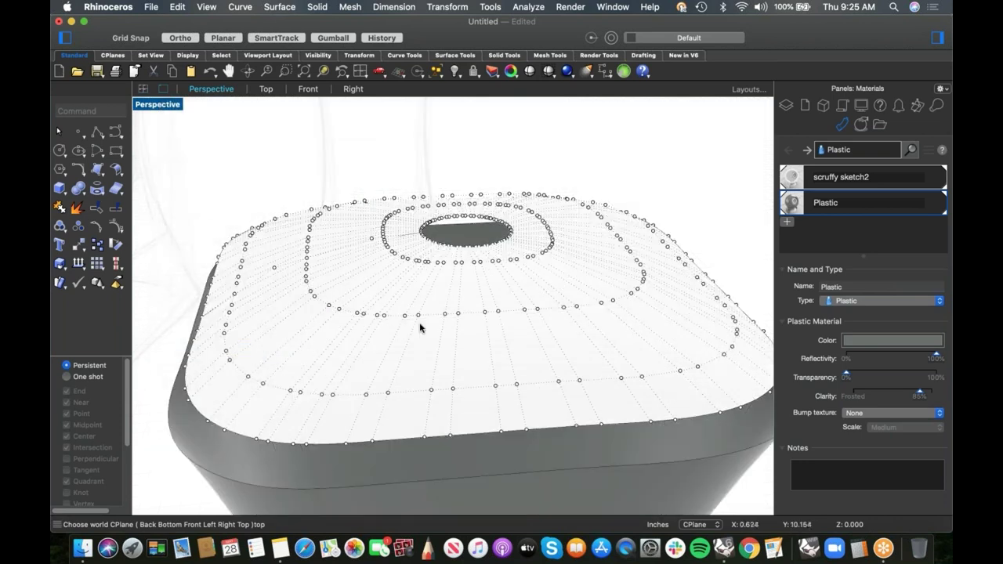
- Apply the Plastic material to the lid and inspect its surface from the side and from above
{"action": "left_click_drag", "start_coordinate": [846, 202], "coordinate": [601, 305]}
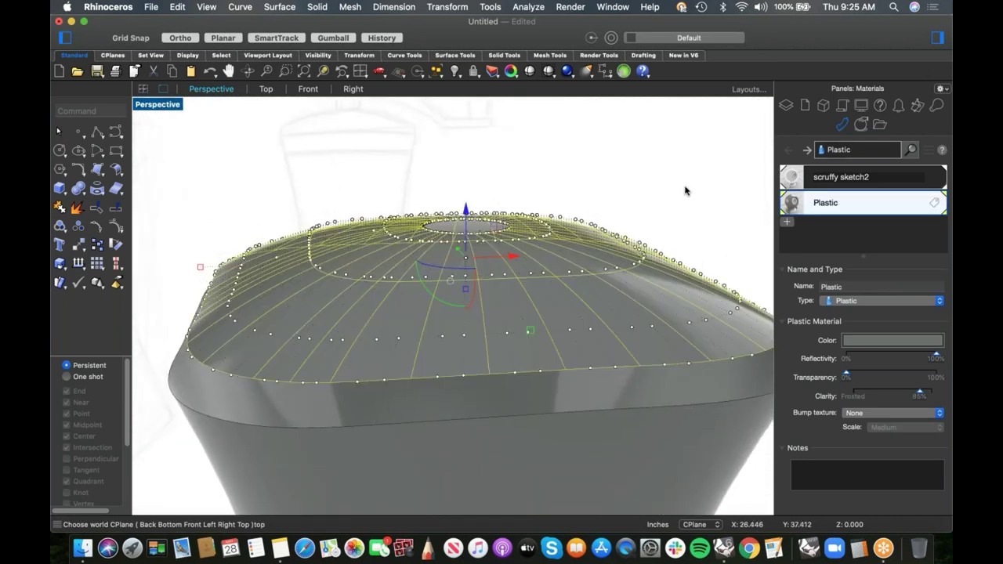
{"action": "right_click_drag", "start_coordinate": [668, 170], "coordinate": [567, 167]}
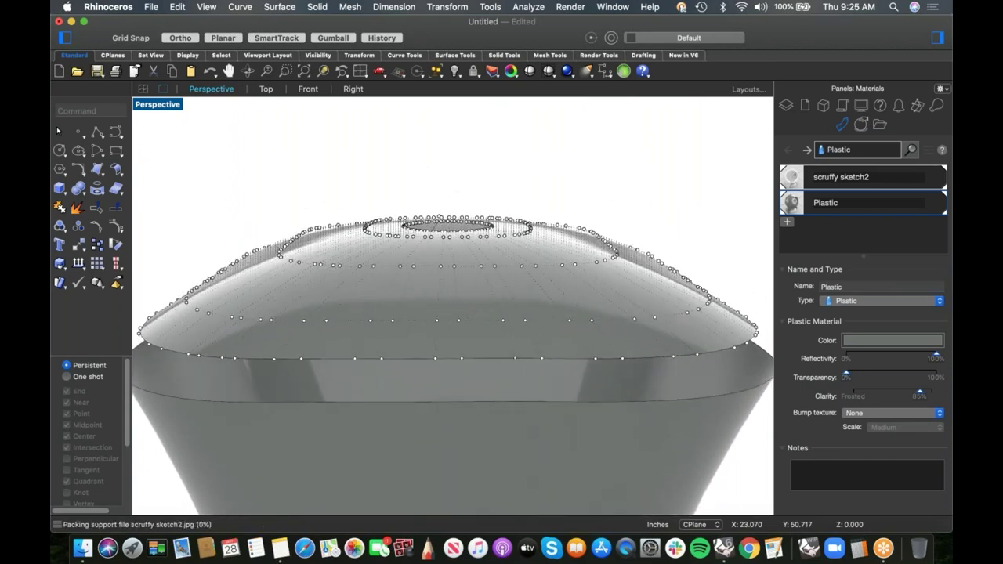
{"action": "right_click_drag", "start_coordinate": [546, 163], "coordinate": [545, 232]}
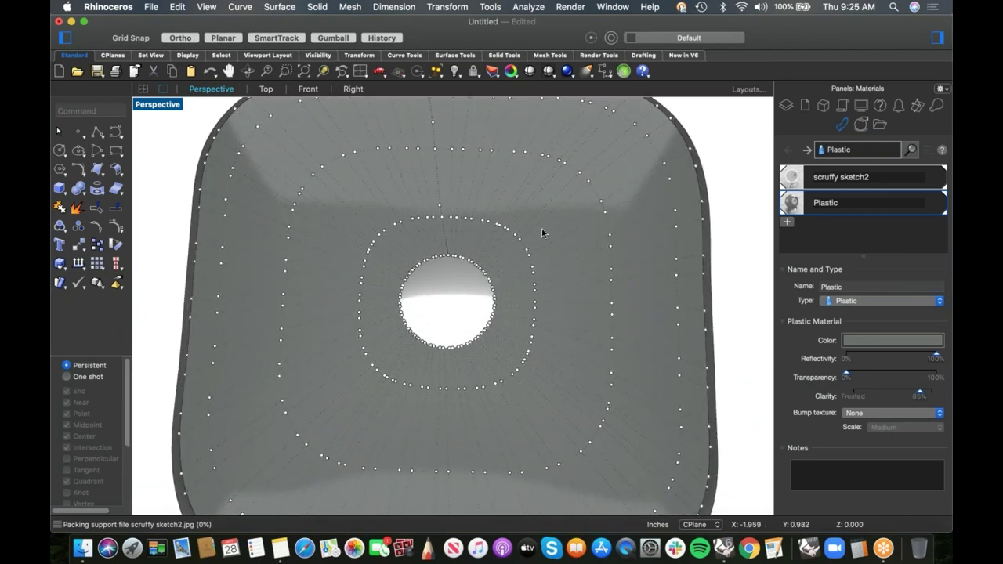
{"action": "scroll", "coordinate": [544, 234], "scroll_direction": "down", "scroll_amount": 3}
{"action": "right_click_drag", "start_coordinate": [667, 305], "coordinate": [649, 242]}
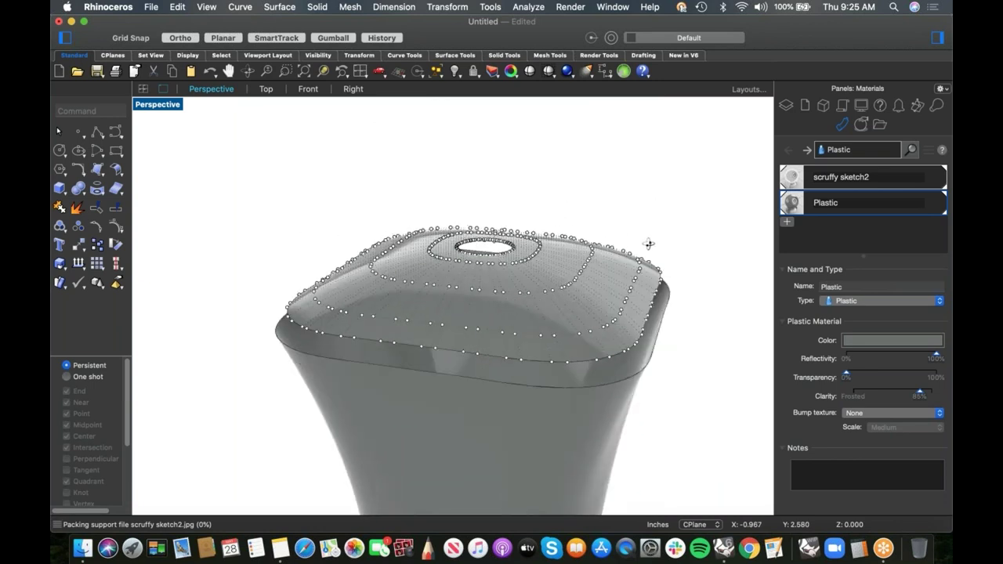
- Try shifting a single control point in the lid's third row and undo the move
{"action": "scroll", "coordinate": [580, 274], "scroll_direction": "up", "scroll_amount": 4}
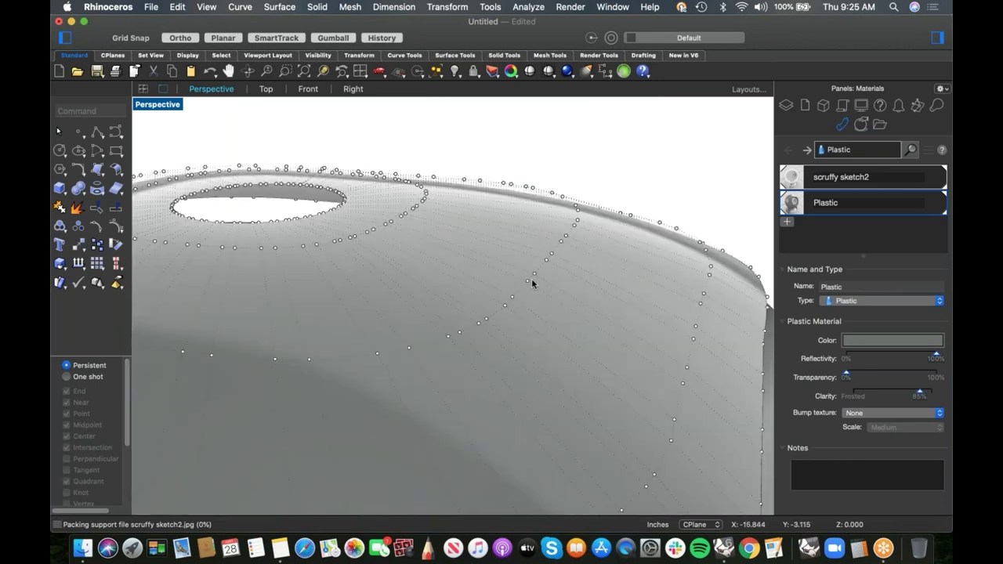
{"action": "left_click", "coordinate": [534, 276]}
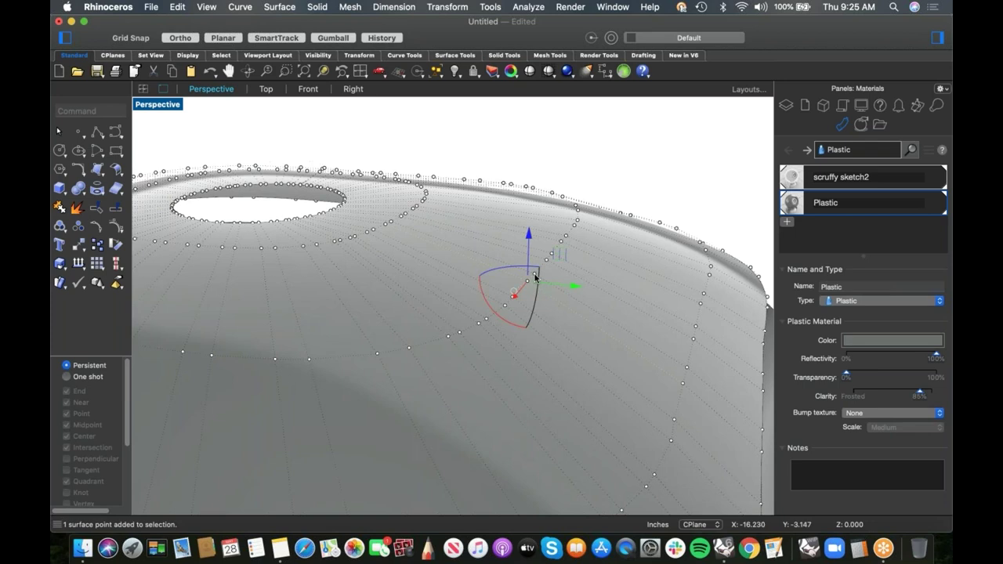
{"action": "left_click_drag", "start_coordinate": [562, 250], "coordinate": [614, 189]}
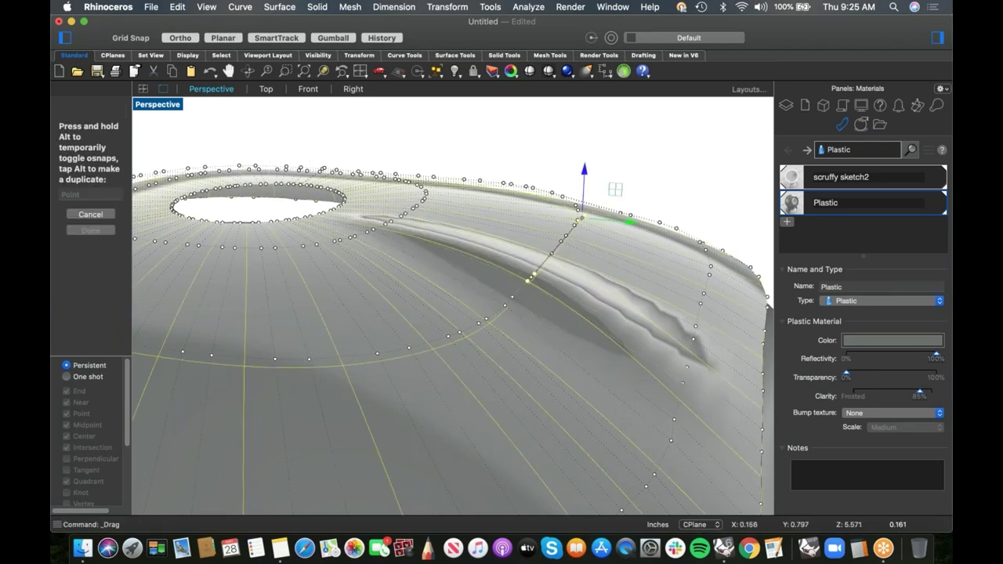
{"action": "scroll", "coordinate": [678, 217], "scroll_direction": "down", "scroll_amount": 4}
{"action": "right_click_drag", "start_coordinate": [678, 217], "coordinate": [690, 186]}
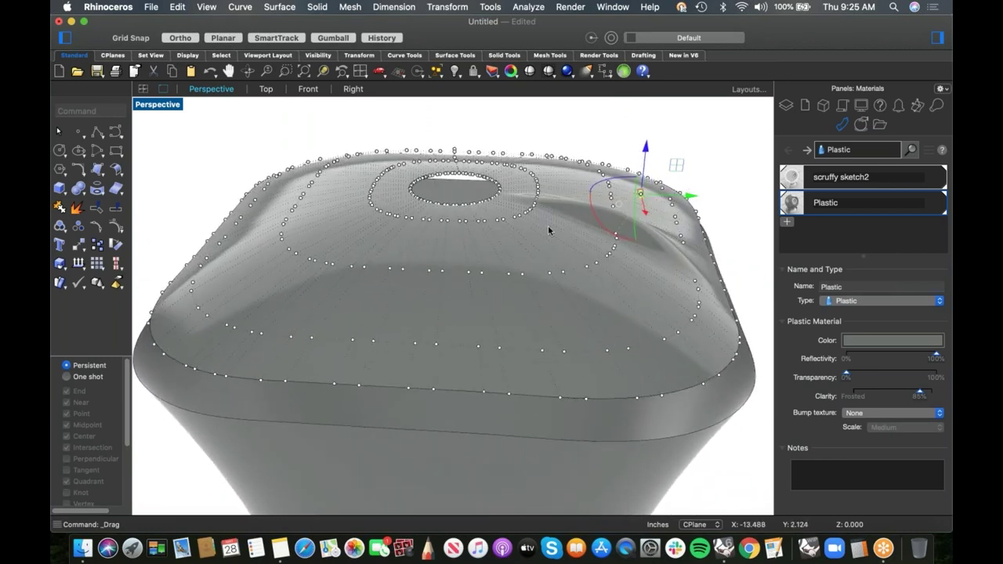
{"action": "key", "text": "super+z"}
{"action": "key", "text": "Escape"}
- Turn off the lid's control points, then select all the curves and hide them
{"action": "scroll", "coordinate": [613, 206], "scroll_direction": "down", "scroll_amount": 6}
{"action": "right_click_drag", "start_coordinate": [586, 226], "coordinate": [557, 248], "text": "shift"}
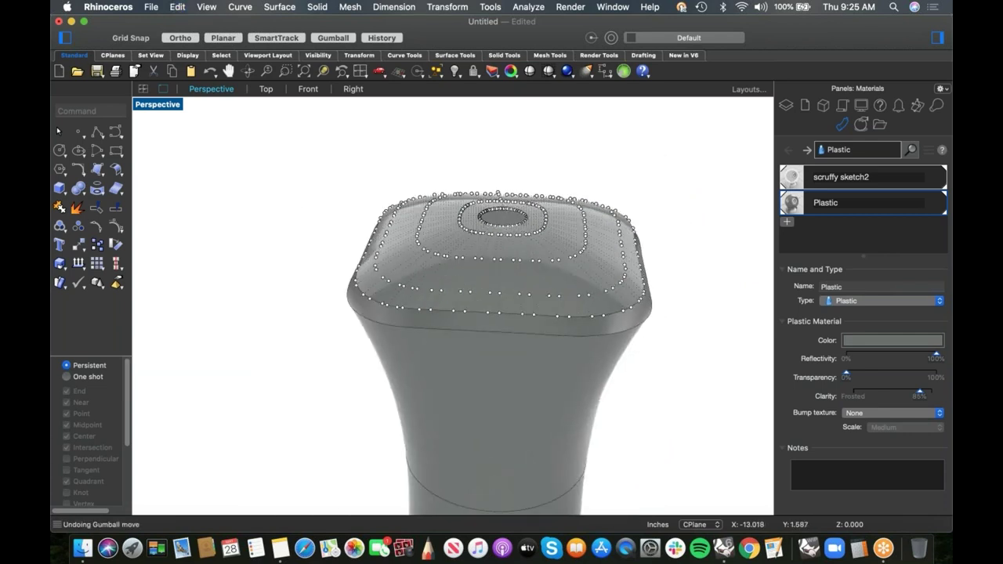
{"action": "key", "text": "Escape"}
{"action": "right_click_drag", "start_coordinate": [664, 399], "coordinate": [676, 314]}
{"action": "scroll", "coordinate": [640, 302], "scroll_direction": "up", "scroll_amount": 2}
{"action": "type", "text": "se"}
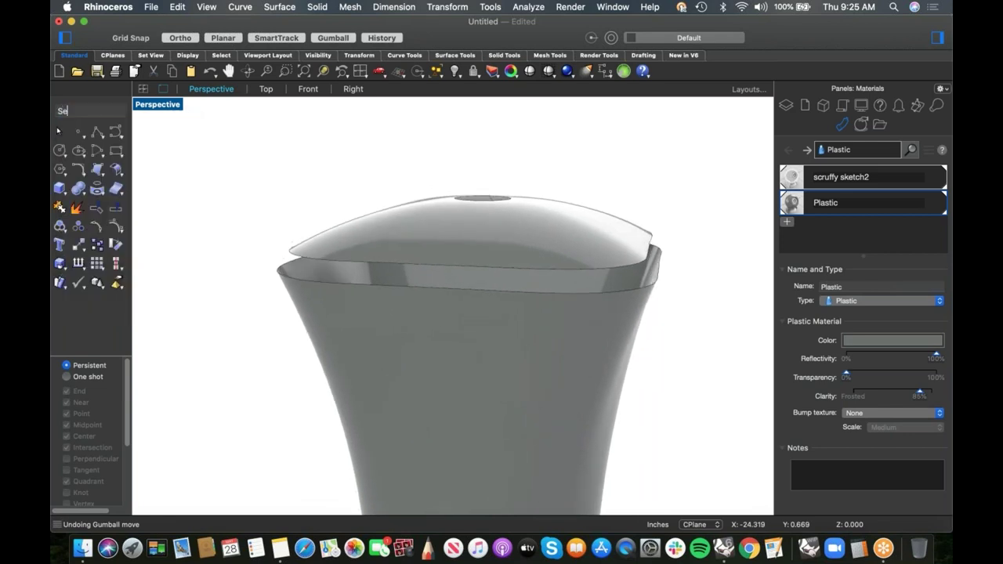
{"action": "key", "text": "Return"}
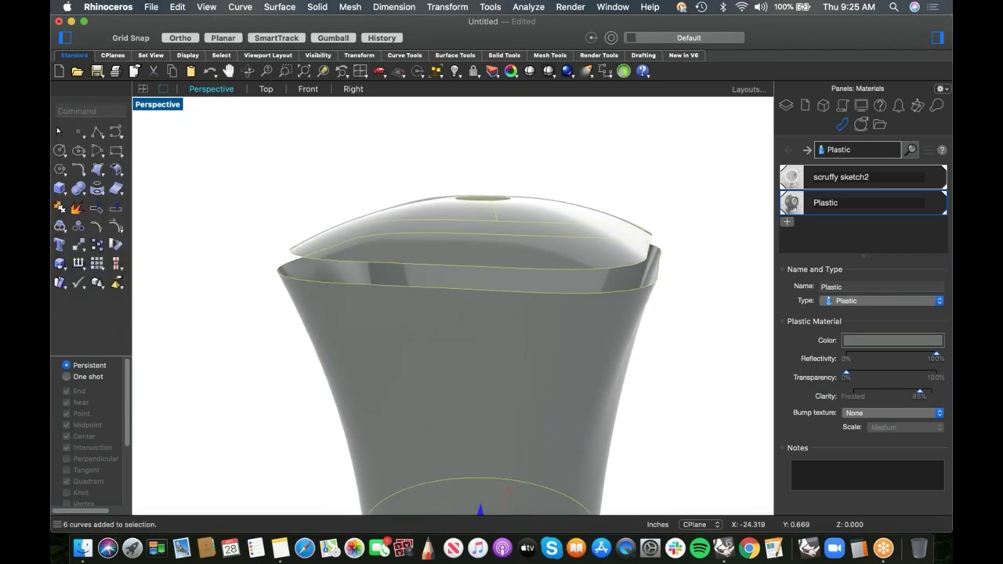
{"action": "key", "text": "Return"}
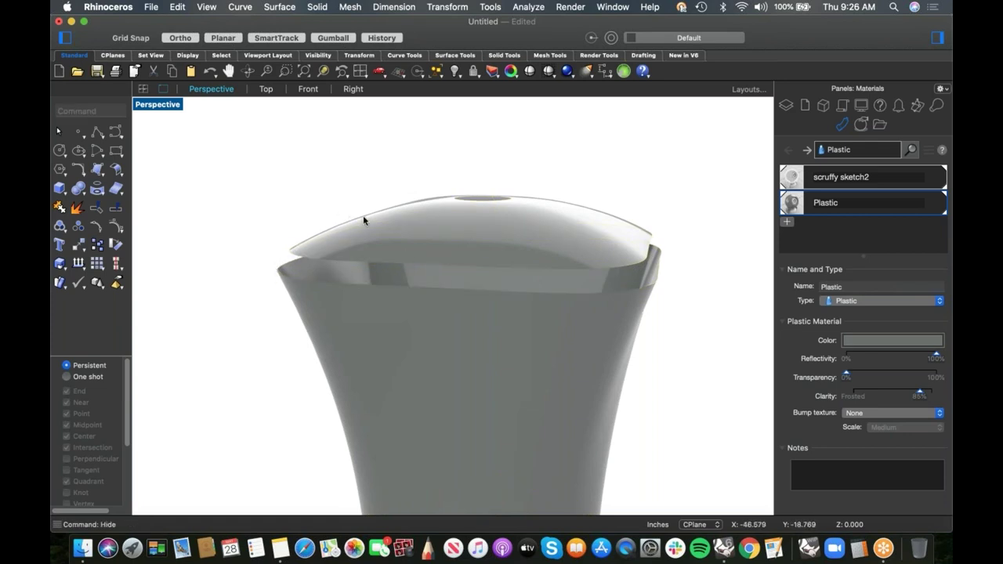
- Create a Blend Surface between the lid's lower edge and the body's upper edge
{"action": "left_click", "coordinate": [123, 178]}
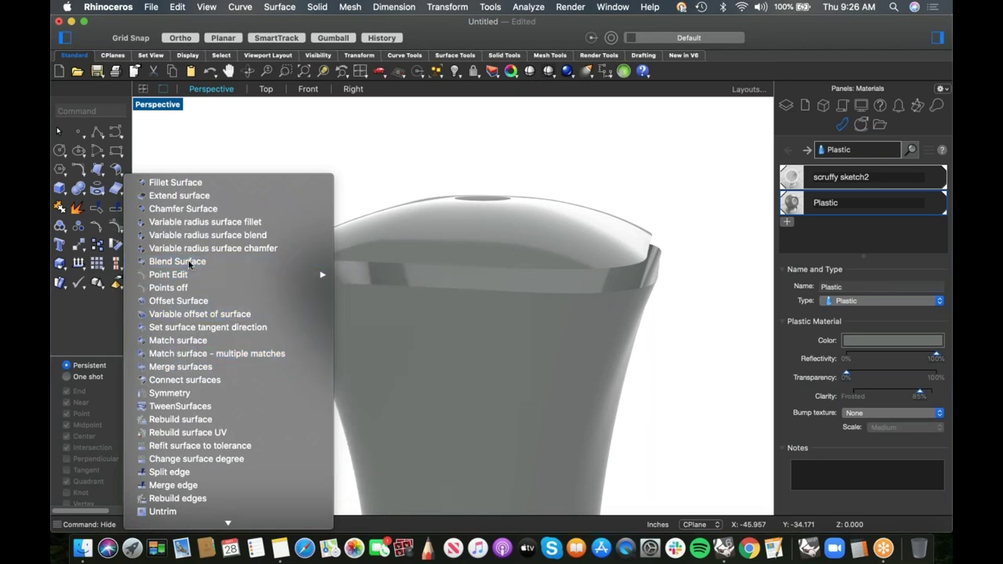
{"action": "left_click", "coordinate": [177, 261]}
{"action": "left_click", "coordinate": [330, 259]}
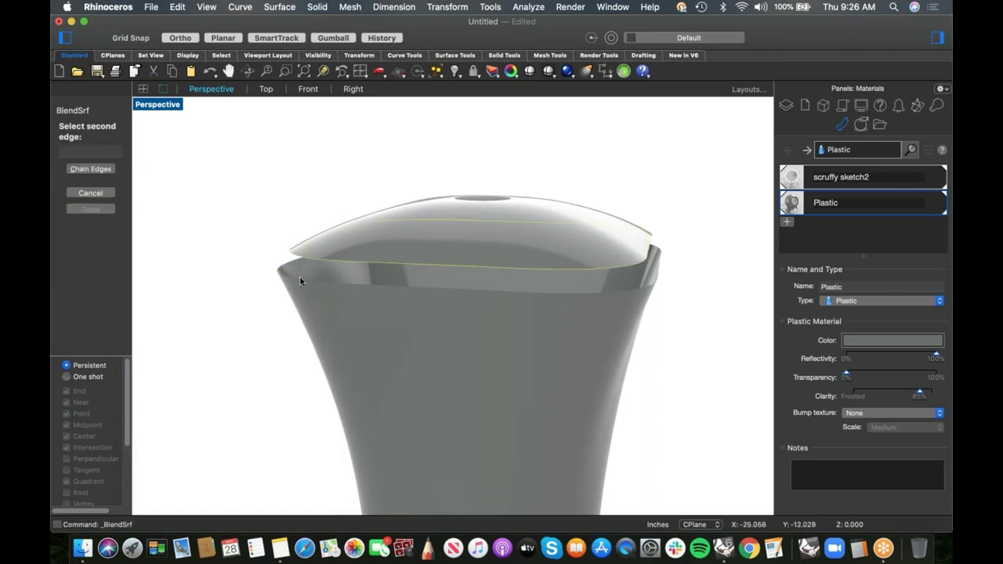
{"action": "left_click", "coordinate": [301, 280]}
{"action": "key", "text": "Return"}
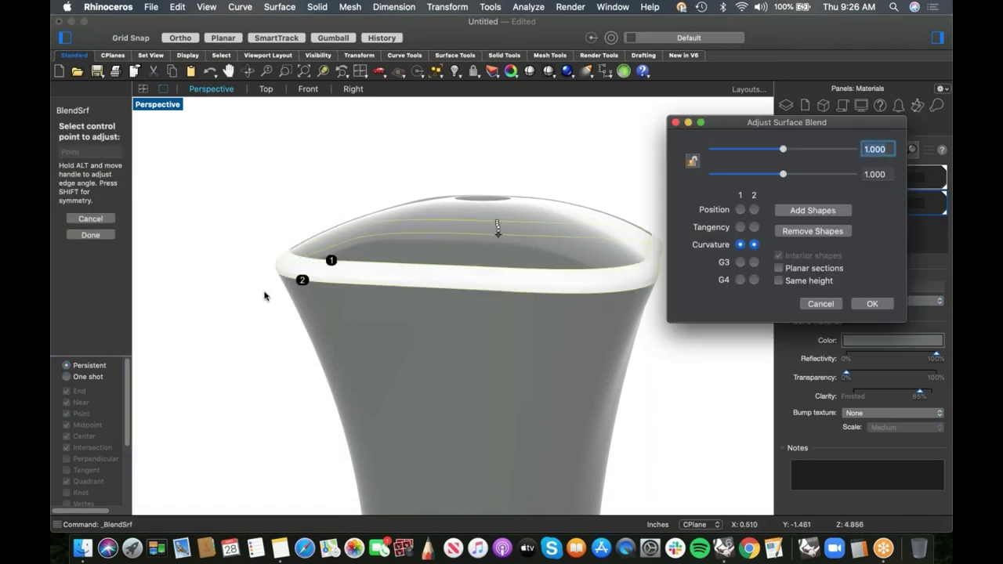
- Set the blend's continuity to Tangency at the lid edge and Position at the body edge, and accept it
{"action": "right_click_drag", "start_coordinate": [654, 369], "coordinate": [681, 298]}
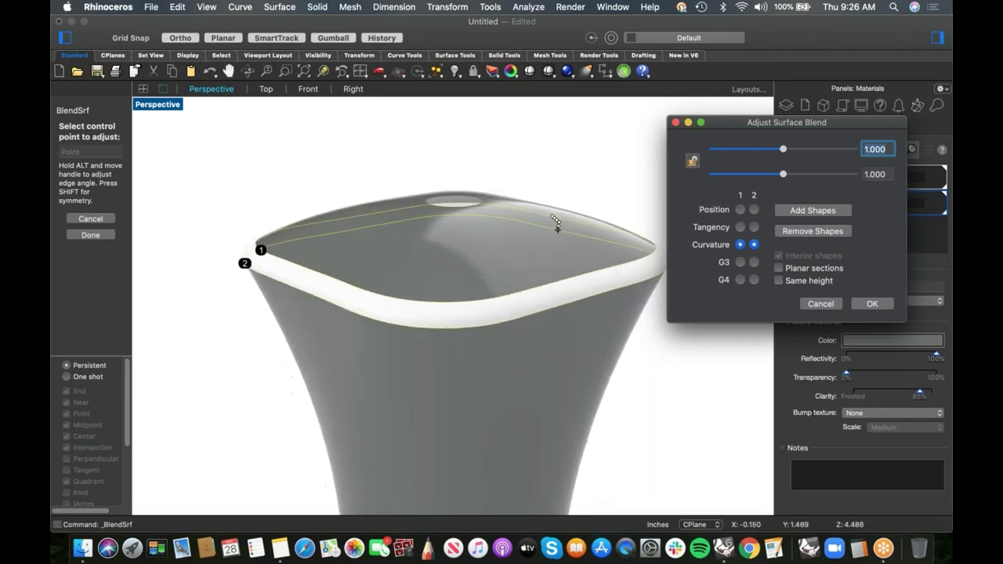
{"action": "left_click", "coordinate": [740, 227]}
{"action": "right_click_drag", "start_coordinate": [686, 361], "coordinate": [719, 355]}
{"action": "right_click_drag", "start_coordinate": [231, 278], "coordinate": [275, 257]}
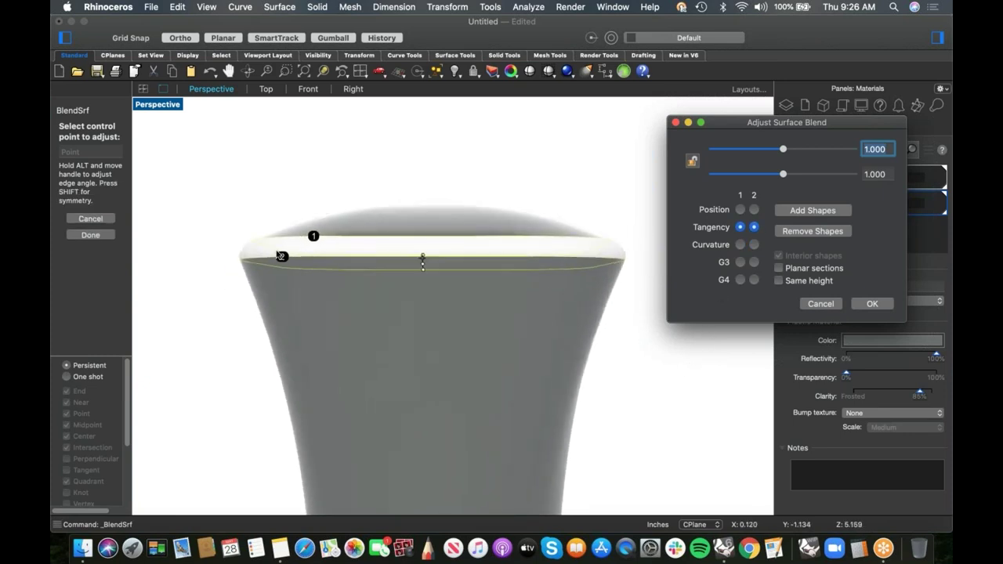
{"action": "left_click", "coordinate": [754, 210]}
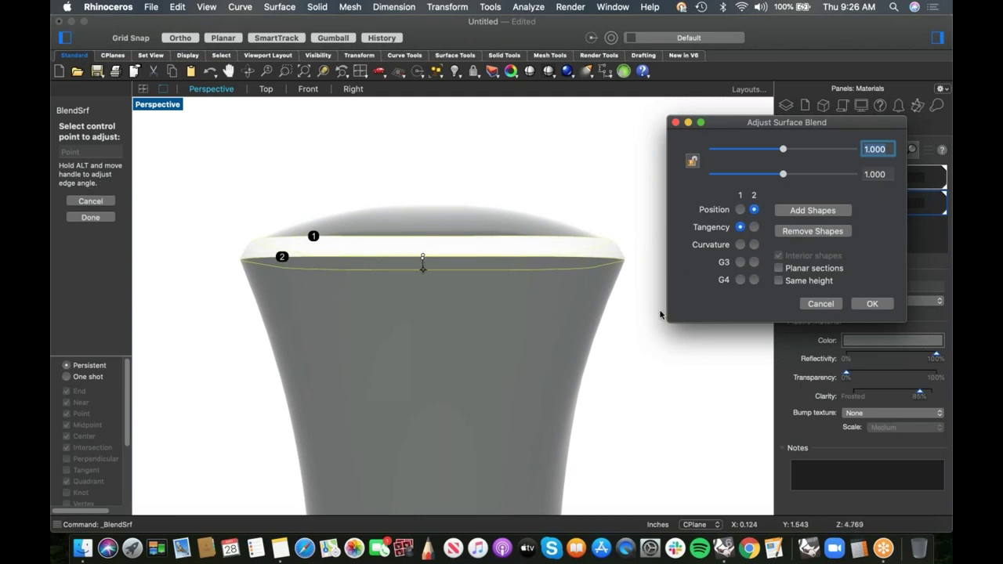
{"action": "right_click_drag", "start_coordinate": [661, 329], "coordinate": [662, 332]}
{"action": "right_click_drag", "start_coordinate": [499, 306], "coordinate": [622, 250]}
{"action": "scroll", "coordinate": [545, 301], "scroll_direction": "up", "scroll_amount": 5}
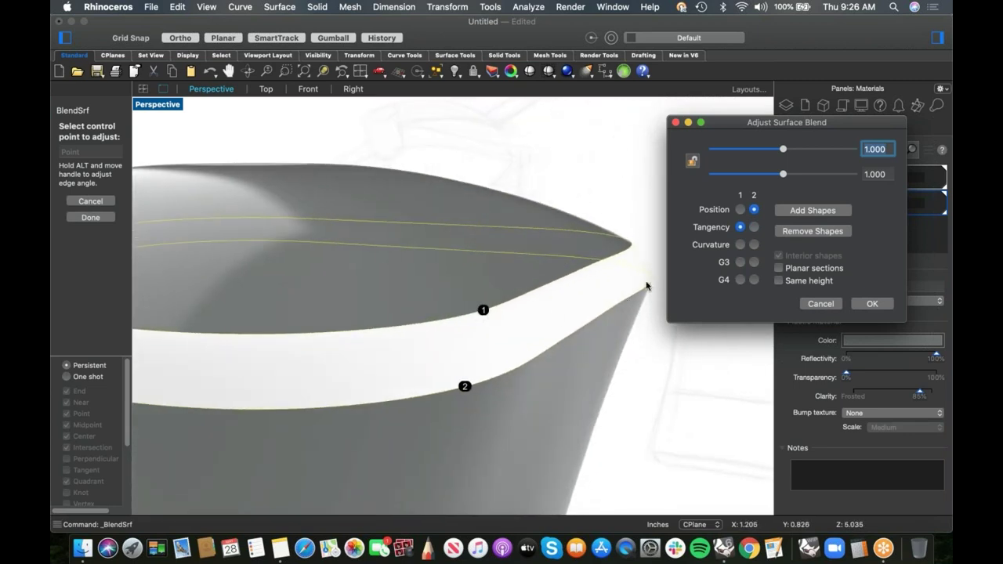
{"action": "left_click", "coordinate": [872, 303]}
- Apply the Plastic material to the new blend surface between lid and body
{"action": "scroll", "coordinate": [702, 261], "scroll_direction": "down", "scroll_amount": 5}
{"action": "left_click", "coordinate": [788, 208]}
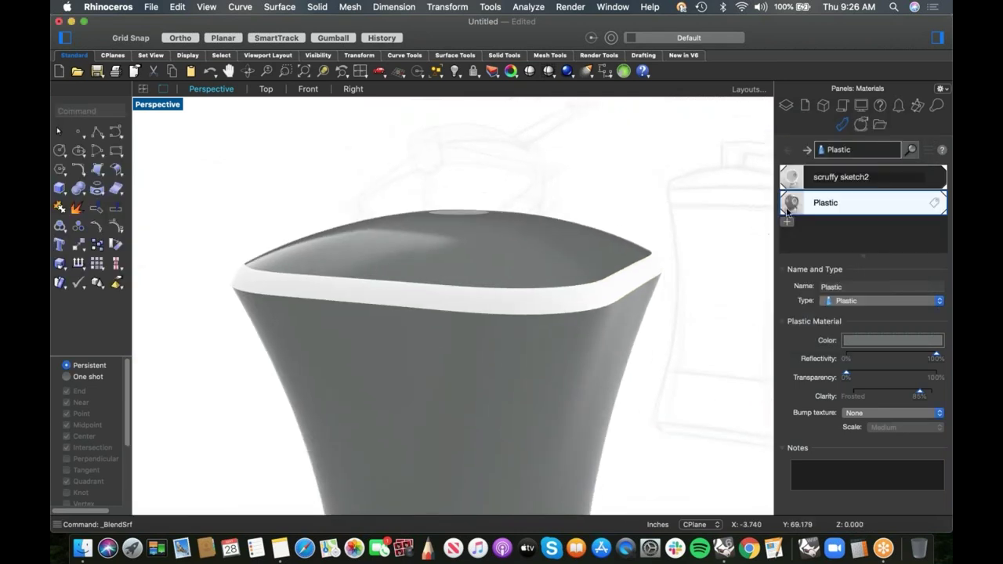
{"action": "left_click_drag", "start_coordinate": [789, 206], "coordinate": [655, 280]}
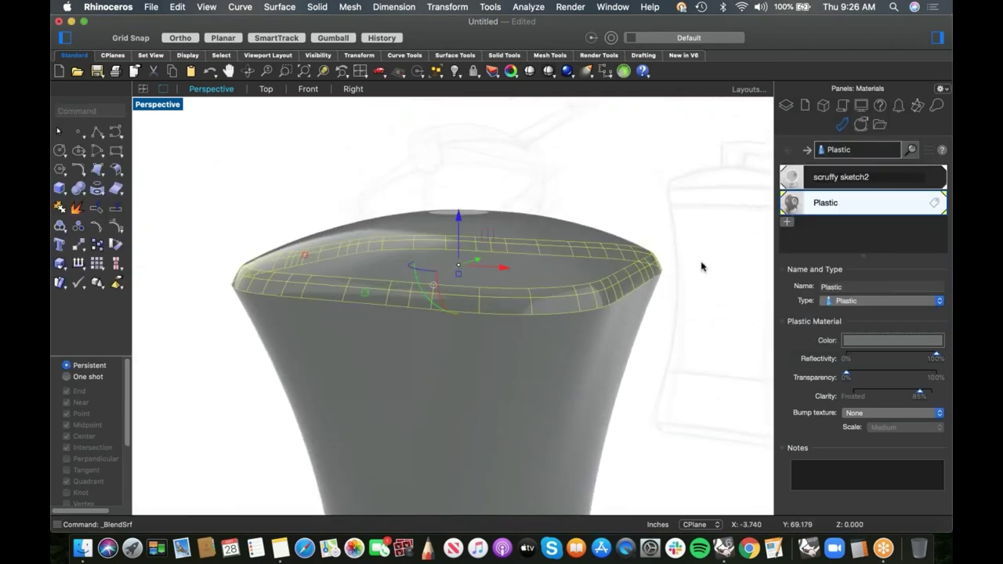
- Join the blend surface with the lid and accept breaking their history
{"action": "right_click_drag", "start_coordinate": [680, 303], "coordinate": [629, 298]}
{"action": "left_click", "coordinate": [560, 289]}
{"action": "type", "text": "in"}
{"action": "key", "text": "Return"}
{"action": "key", "text": "Return"}
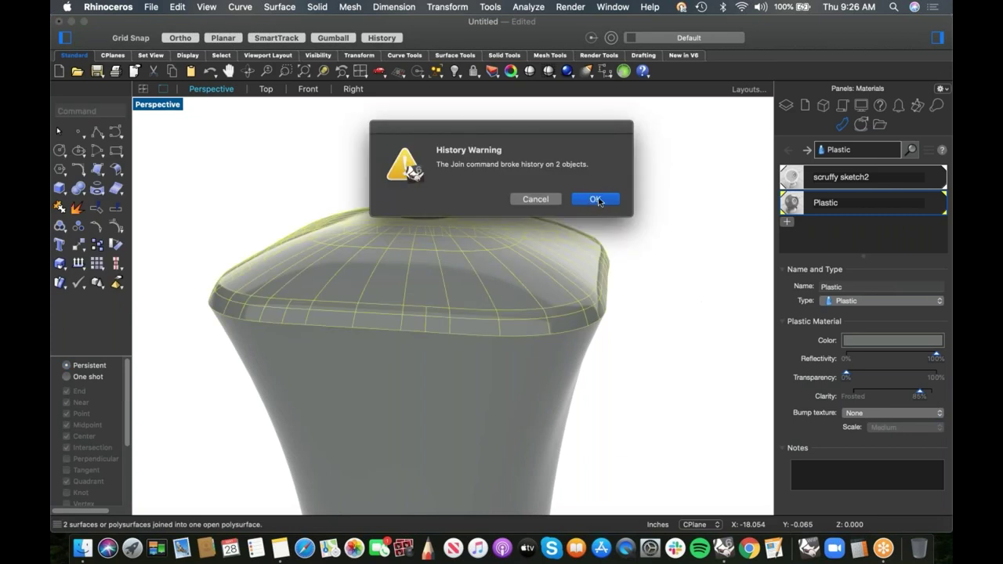
{"action": "left_click", "coordinate": [597, 199]}
{"action": "left_click", "coordinate": [581, 225]}
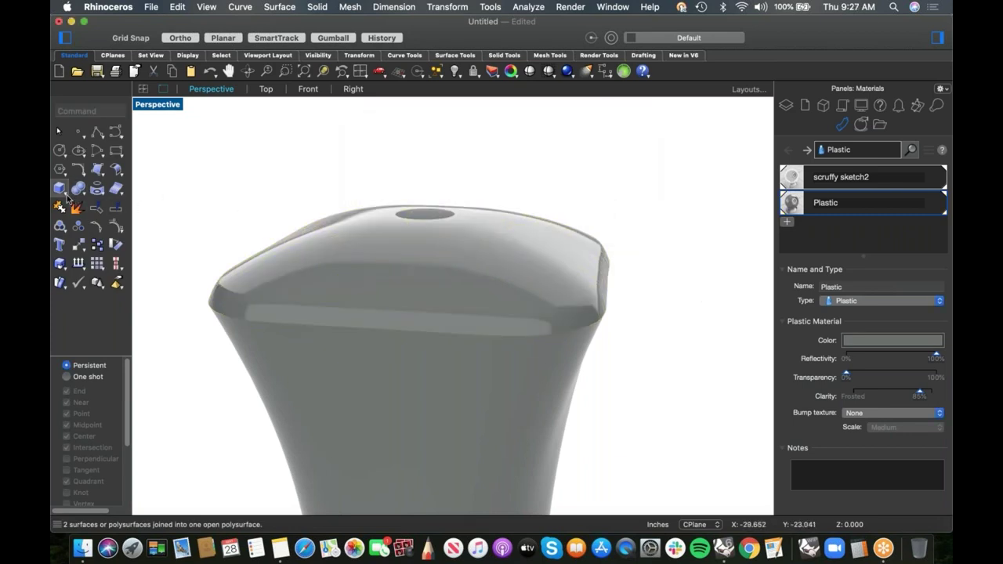
- Close the round hole at the lid's crown with a planar surface from its edge
{"action": "left_click", "coordinate": [97, 170]}
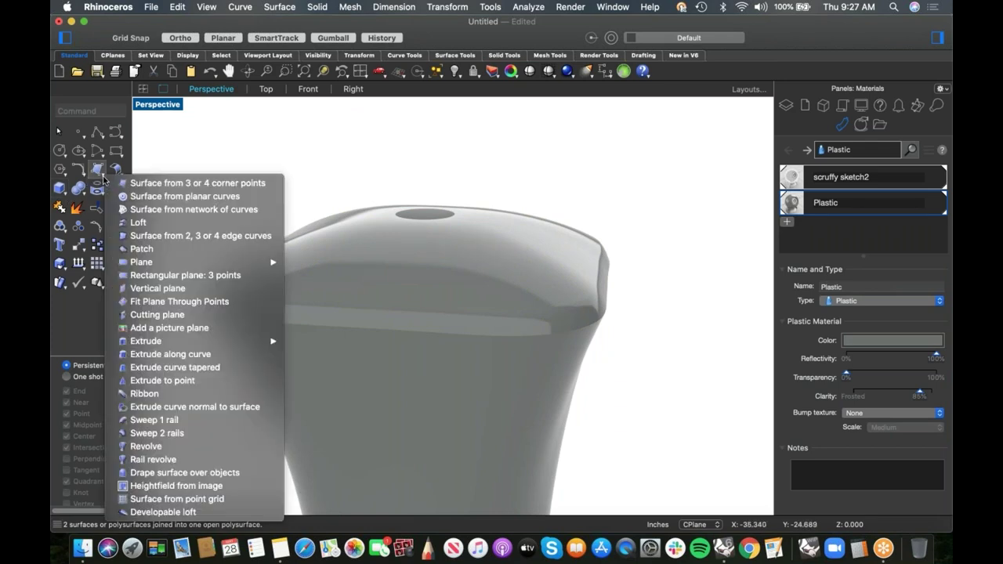
{"action": "left_click", "coordinate": [142, 196]}
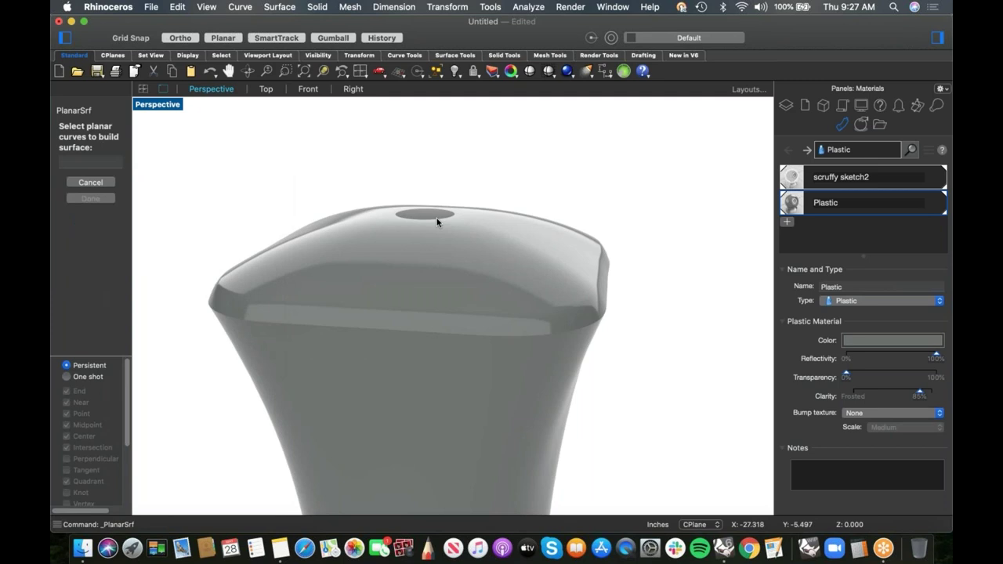
{"action": "left_click", "coordinate": [437, 221]}
{"action": "key", "text": "Return"}
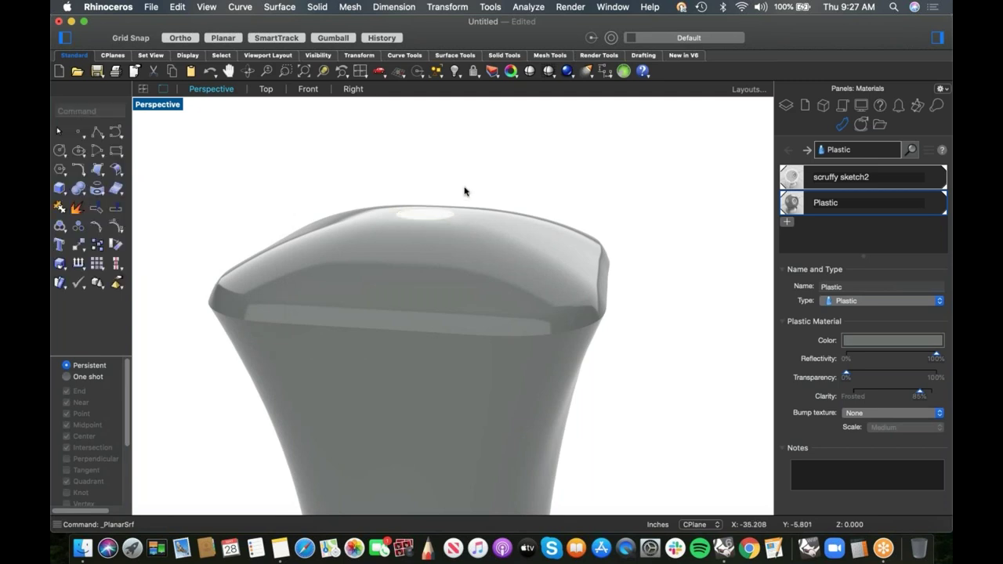
- Join the crown's planar cap with the lid polysurface
{"action": "left_click", "coordinate": [434, 214]}
{"action": "left_click", "coordinate": [470, 233], "text": "shift"}
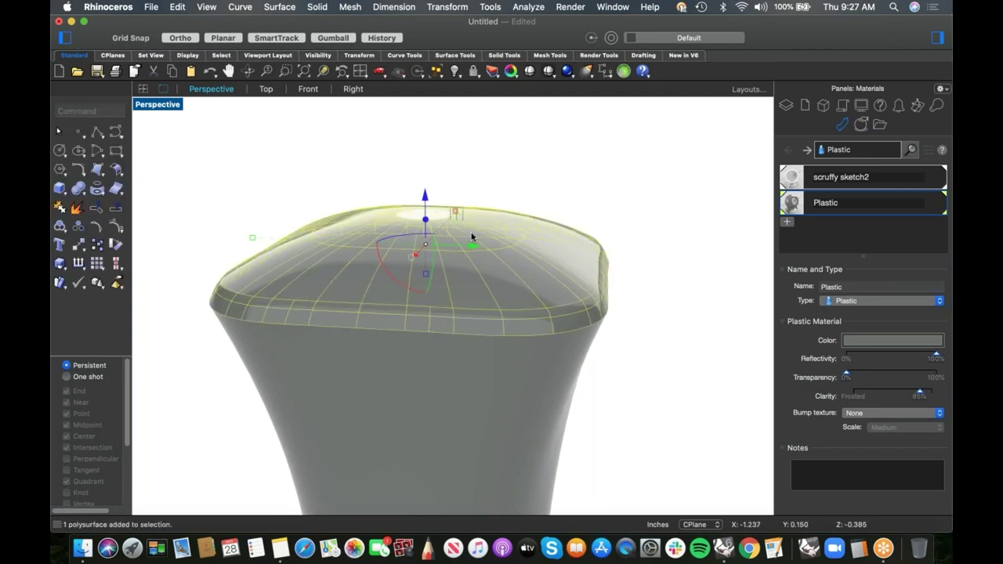
{"action": "type", "text": "join"}
{"action": "key", "text": "Return"}
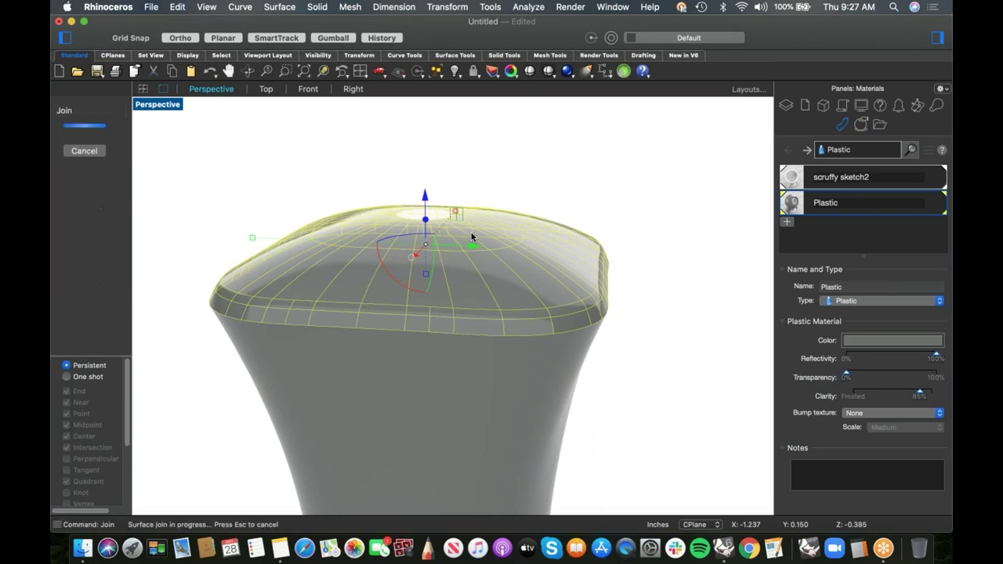
{"action": "left_click", "coordinate": [578, 199]}
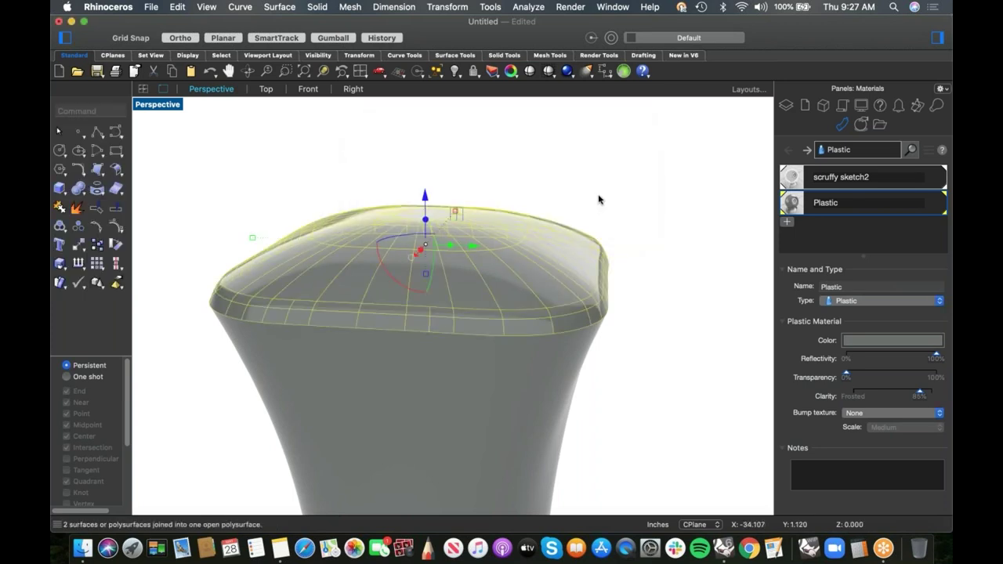
{"action": "mouse_move", "coordinate": [588, 235]}
{"action": "right_mouse_down"}
{"action": "mouse_move", "coordinate": [575, 246]}
{"action": "mouse_move", "coordinate": [538, 193]}
{"action": "mouse_move", "coordinate": [547, 188]}
{"action": "right_mouse_up"}
{"action": "left_click", "coordinate": [638, 253]}
- Show the whole grinder body in perspective and switch the display mode to Shaded
{"action": "mouse_move", "coordinate": [627, 263]}
{"action": "right_mouse_down"}
{"action": "mouse_move", "coordinate": [598, 291]}
{"action": "mouse_move", "coordinate": [554, 250]}
{"action": "mouse_move", "coordinate": [584, 290]}
{"action": "right_mouse_up"}
{"action": "scroll", "coordinate": [589, 278], "scroll_direction": "down", "scroll_amount": 8}
{"action": "left_click", "coordinate": [159, 105]}
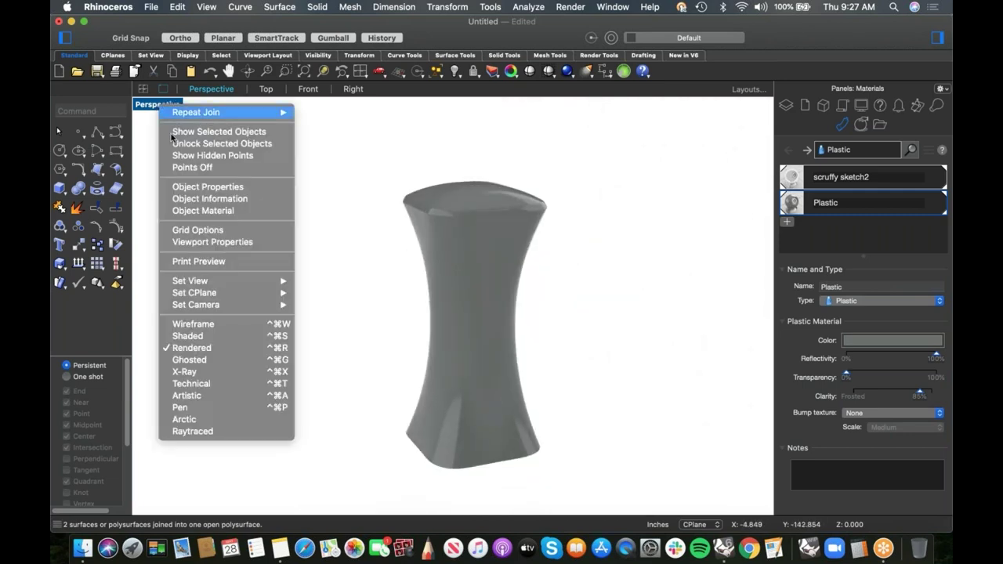
{"action": "left_click", "coordinate": [188, 335]}
- Close the open base of the grinder body with a planar surface from its bottom edge
{"action": "mouse_move", "coordinate": [342, 302]}
{"action": "right_mouse_down"}
{"action": "mouse_move", "coordinate": [524, 363]}
{"action": "mouse_move", "coordinate": [542, 352]}
{"action": "mouse_move", "coordinate": [528, 324]}
{"action": "mouse_move", "coordinate": [518, 329]}
{"action": "right_mouse_up"}
{"action": "left_click", "coordinate": [374, 403]}
{"action": "left_click", "coordinate": [232, 361]}
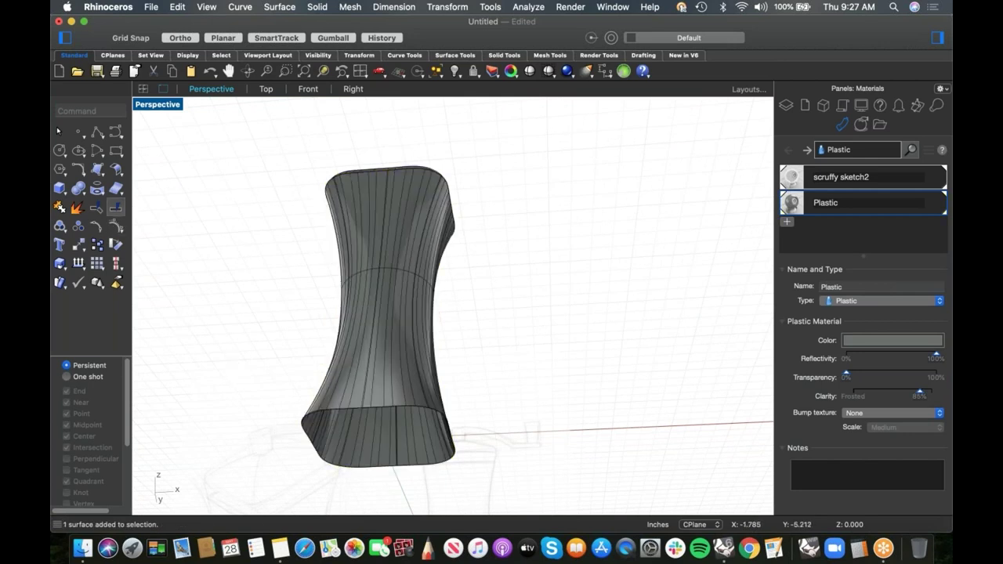
{"action": "right_click", "coordinate": [210, 195]}
{"action": "mouse_move", "coordinate": [338, 205]}
{"action": "left_click", "coordinate": [427, 225]}
{"action": "left_click", "coordinate": [356, 413]}
{"action": "key", "text": "Return"}
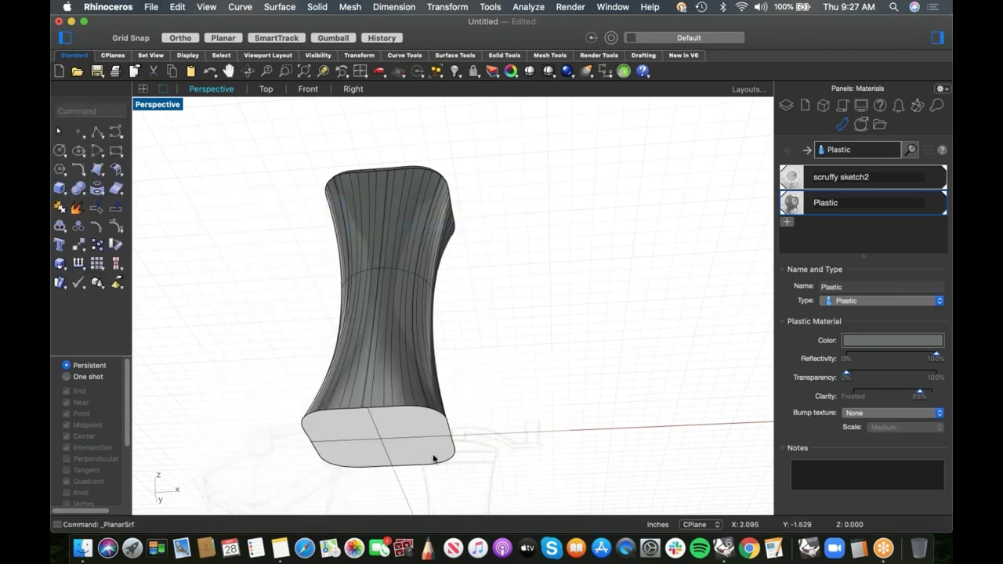
- Join the planar base with the grinder body and look closely at the bottom edge
{"action": "left_click_drag", "start_coordinate": [494, 392], "coordinate": [434, 457]}
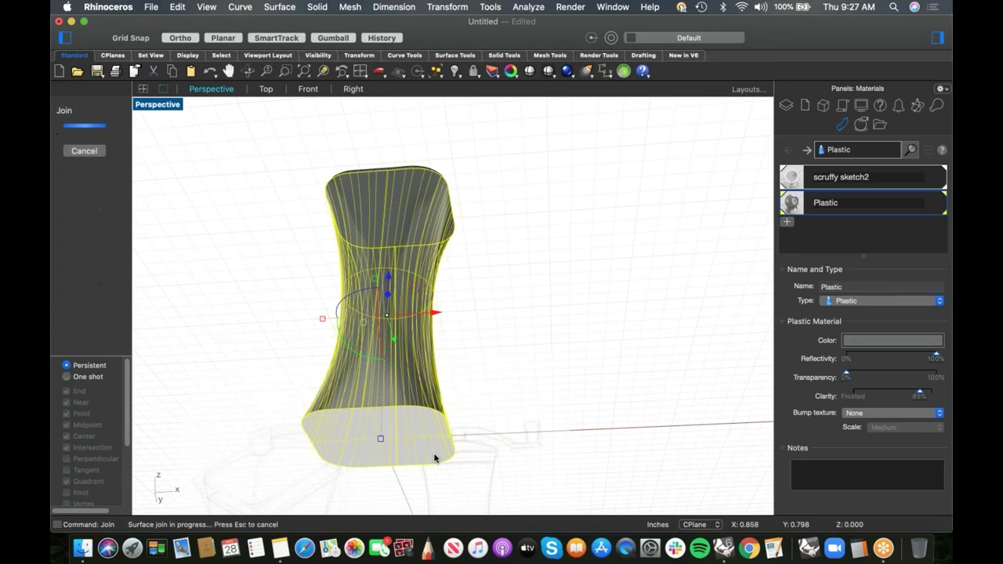
{"action": "key", "text": "Return"}
{"action": "left_click", "coordinate": [596, 200]}
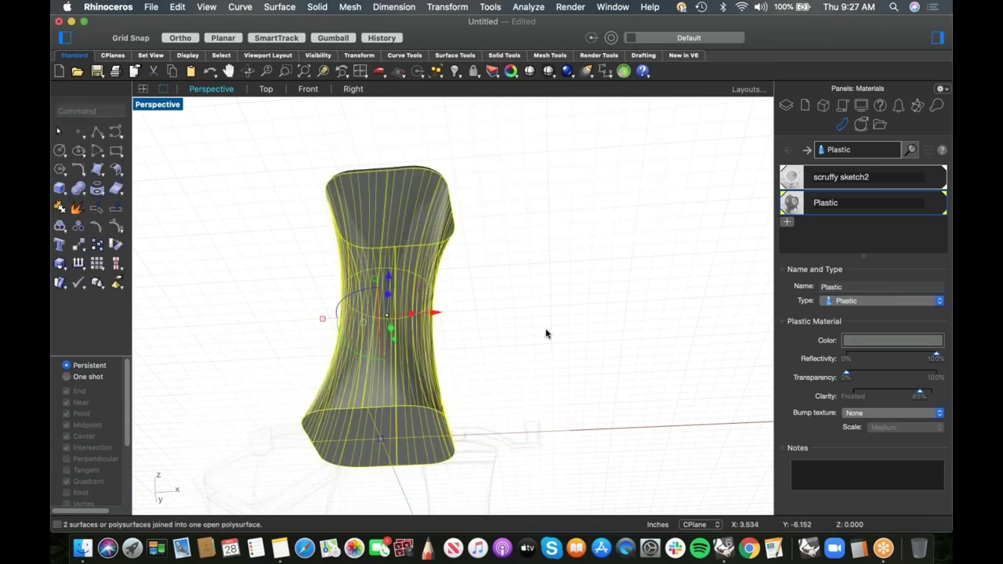
{"action": "left_click", "coordinate": [522, 418]}
{"action": "mouse_move", "coordinate": [526, 400]}
{"action": "right_mouse_down"}
{"action": "mouse_move", "coordinate": [522, 418]}
{"action": "mouse_move", "coordinate": [512, 340]}
{"action": "mouse_move", "coordinate": [470, 418]}
{"action": "mouse_move", "coordinate": [431, 400]}
{"action": "right_mouse_up"}
{"action": "scroll", "coordinate": [430, 401], "scroll_direction": "up", "scroll_amount": 5}
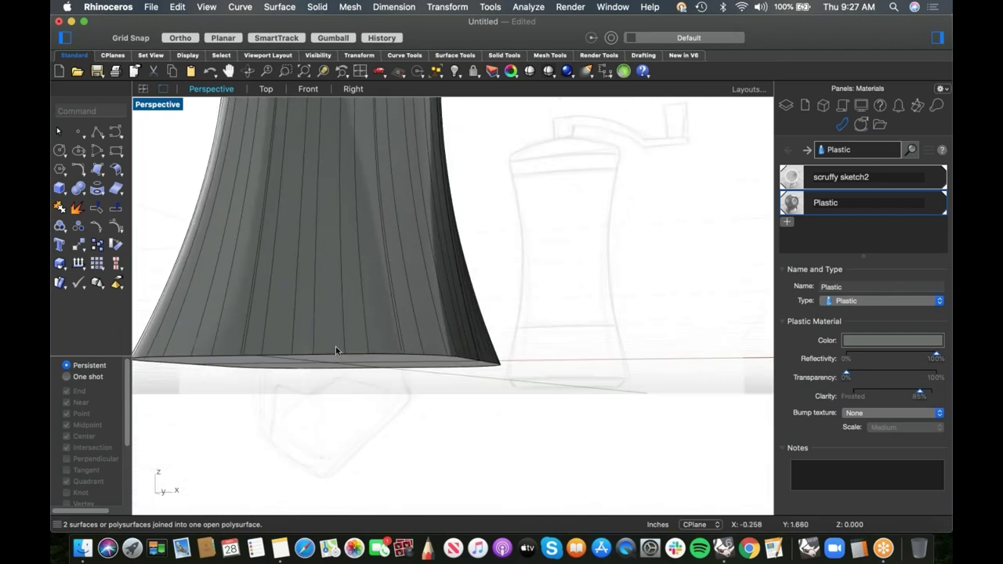
- Extract the planar base surface from the grinder body's polysurface
{"action": "mouse_move", "coordinate": [564, 376]}
{"action": "right_mouse_down"}
{"action": "mouse_move", "coordinate": [596, 386]}
{"action": "mouse_move", "coordinate": [595, 396]}
{"action": "mouse_move", "coordinate": [619, 378]}
{"action": "mouse_move", "coordinate": [573, 389]}
{"action": "mouse_move", "coordinate": [467, 365]}
{"action": "right_mouse_up"}
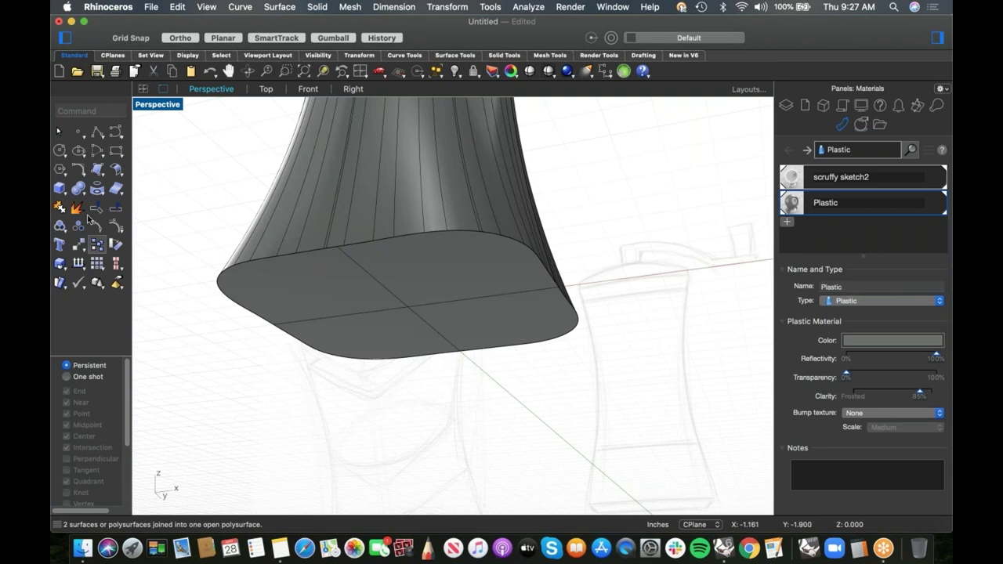
{"action": "left_click", "coordinate": [77, 207]}
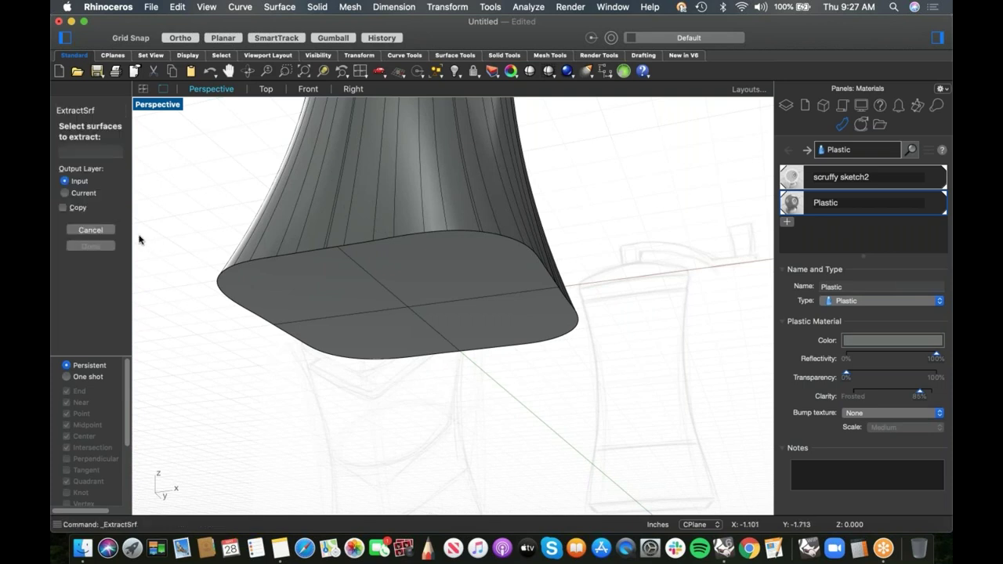
{"action": "left_click", "coordinate": [329, 318]}
{"action": "key", "text": "Return"}
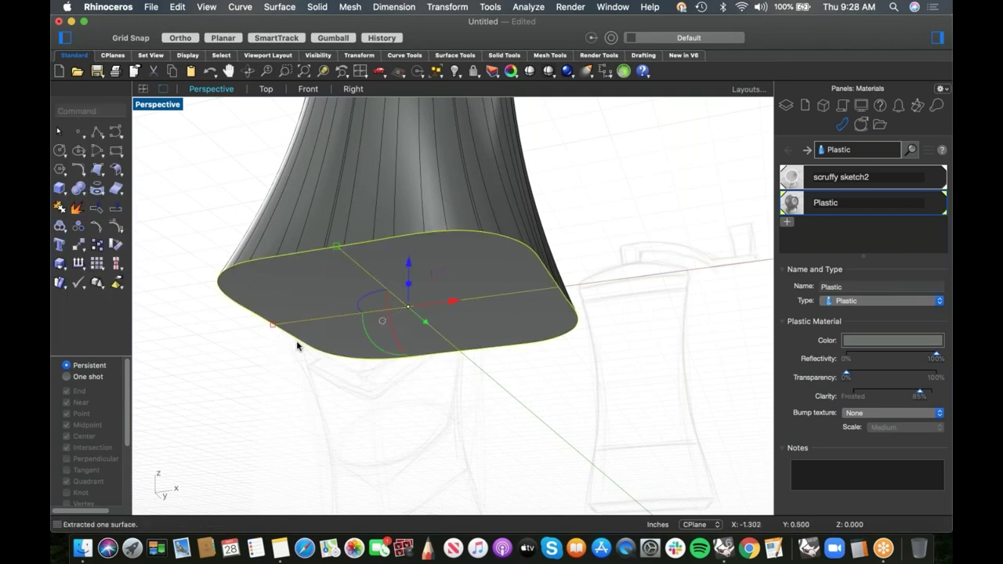
- In the Front view, move the extracted base surface slightly below the body and scale it down uniformly
{"action": "key", "text": "ctrl+F2"}
{"action": "left_click_drag", "start_coordinate": [439, 284], "coordinate": [444, 347]}
{"action": "left_click_drag", "start_coordinate": [295, 347], "coordinate": [308, 347], "text": "shift"}
{"action": "left_click", "coordinate": [421, 402]}
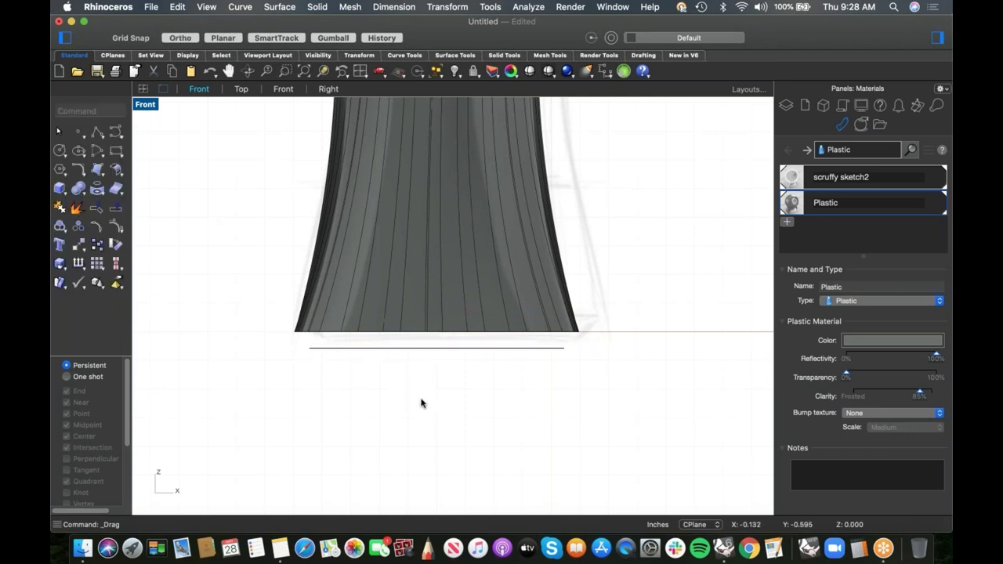
- In perspective, start a surface blend between the lowered base's edge and the bottom edge of the grinder body
{"action": "key", "text": "ctrl+F4"}
{"action": "right_click_drag", "start_coordinate": [470, 411], "coordinate": [510, 274]}
{"action": "scroll", "coordinate": [448, 358], "scroll_direction": "up", "scroll_amount": 6}
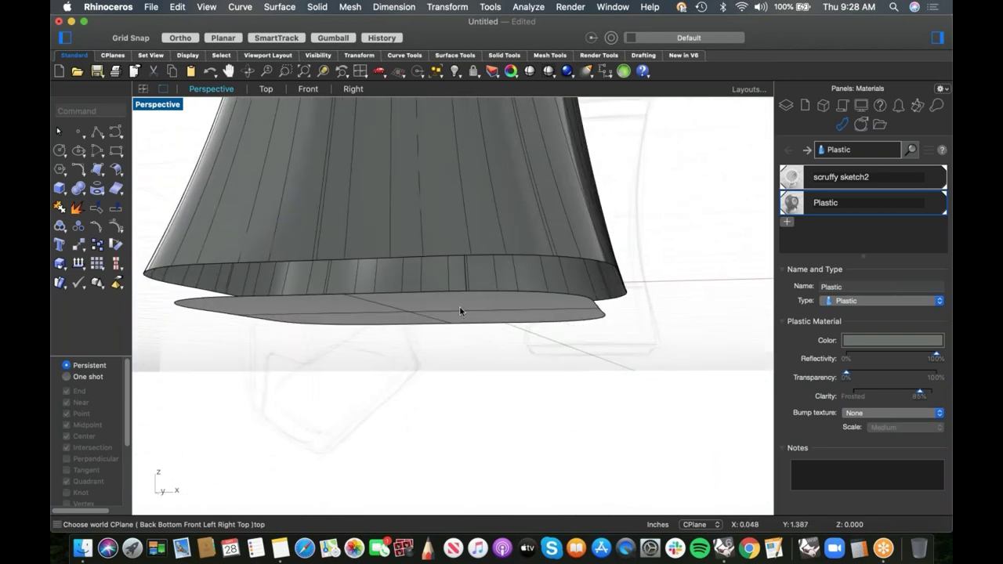
{"action": "left_click", "coordinate": [120, 178]}
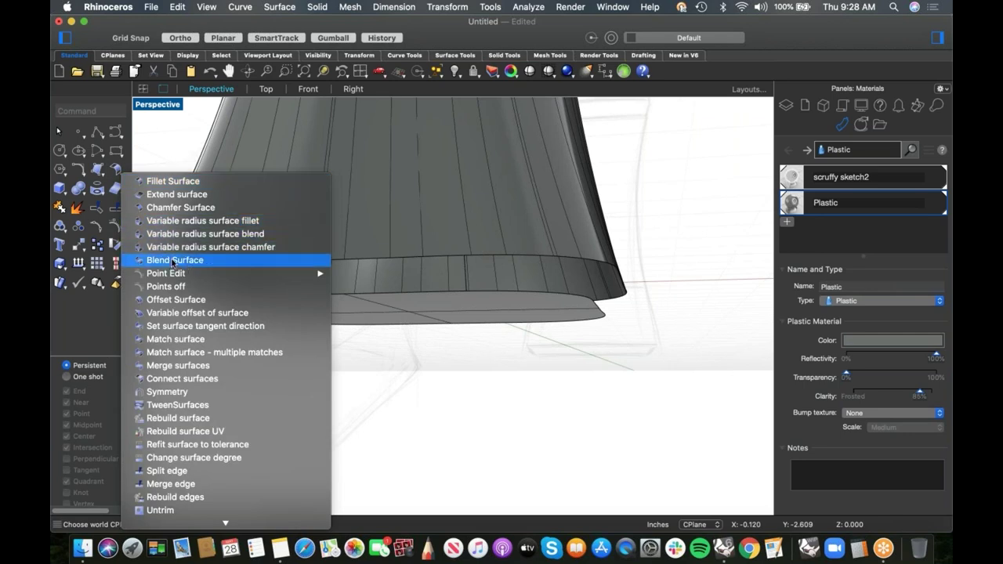
{"action": "left_click", "coordinate": [183, 261]}
{"action": "left_click", "coordinate": [321, 296]}
{"action": "left_click", "coordinate": [292, 268]}
{"action": "key", "text": "Return"}
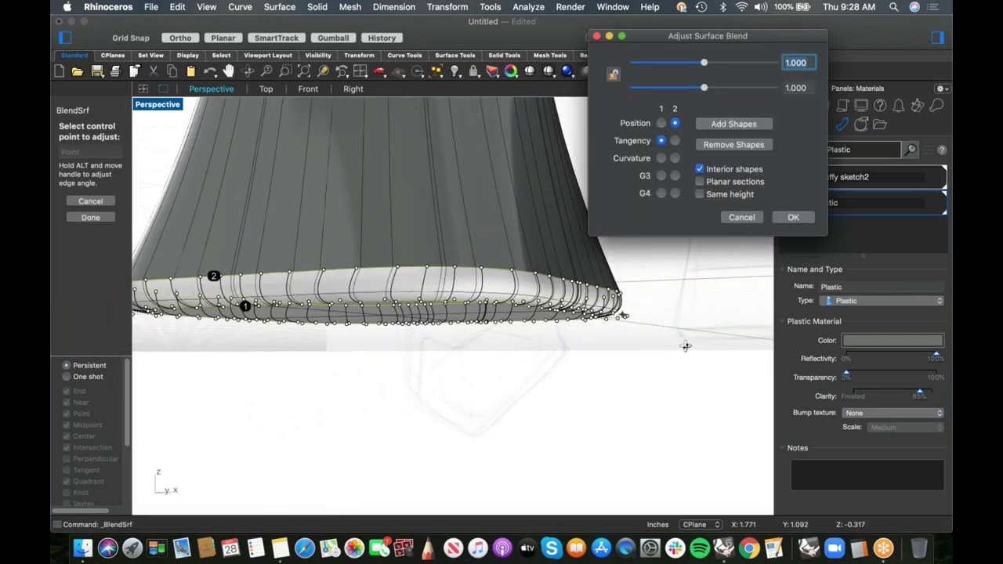
- Turn off the blend's interior shapes, set its first edge's bulge to 0.272, and accept the blend
{"action": "right_click_drag", "start_coordinate": [686, 345], "coordinate": [709, 235]}
{"action": "left_click", "coordinate": [699, 169]}
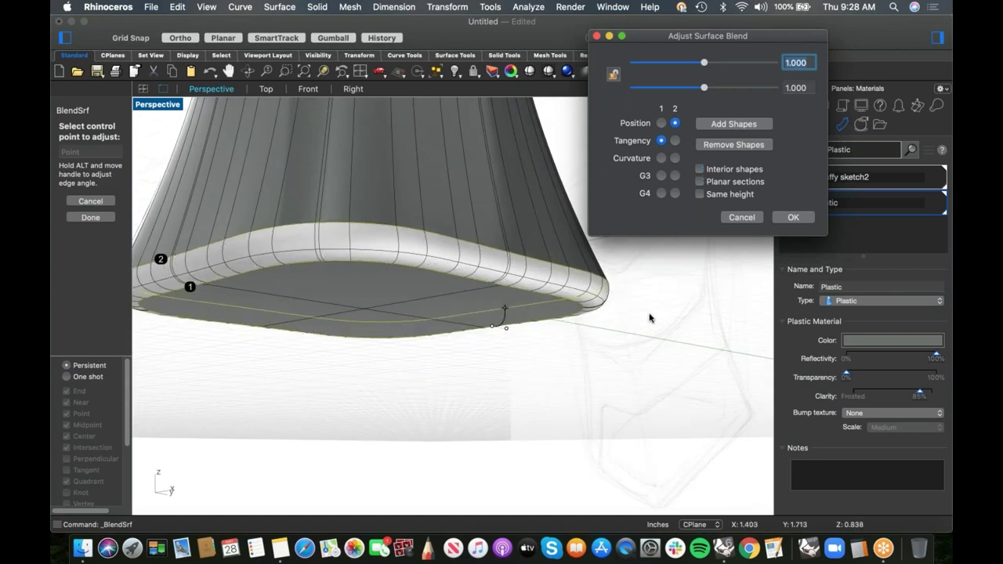
{"action": "right_click_drag", "start_coordinate": [650, 329], "coordinate": [650, 349]}
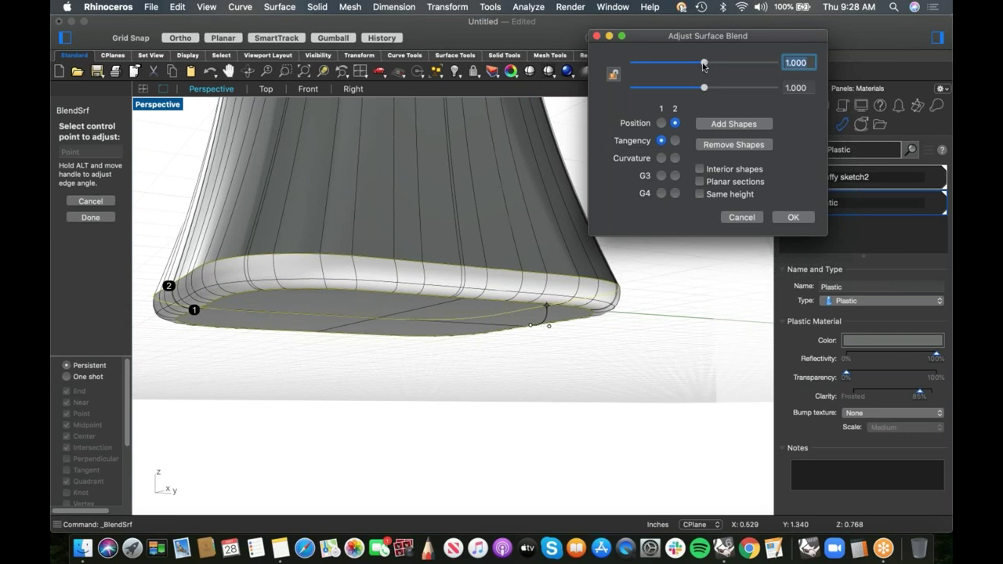
{"action": "left_click_drag", "start_coordinate": [683, 70], "coordinate": [640, 68]}
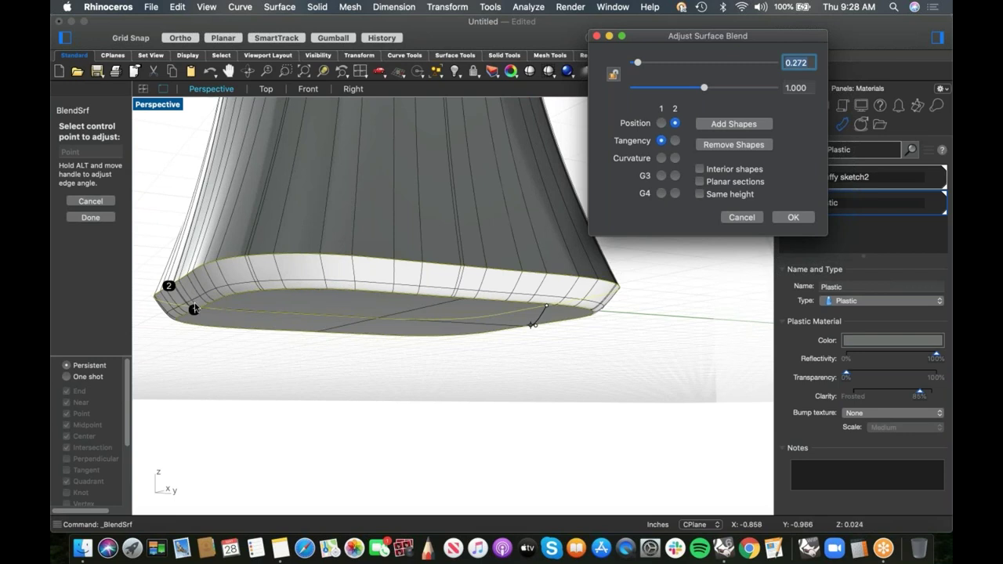
{"action": "left_click", "coordinate": [791, 218]}
- Join the bottom blend surface with the planar base and accept breaking their history
{"action": "left_click", "coordinate": [280, 311]}
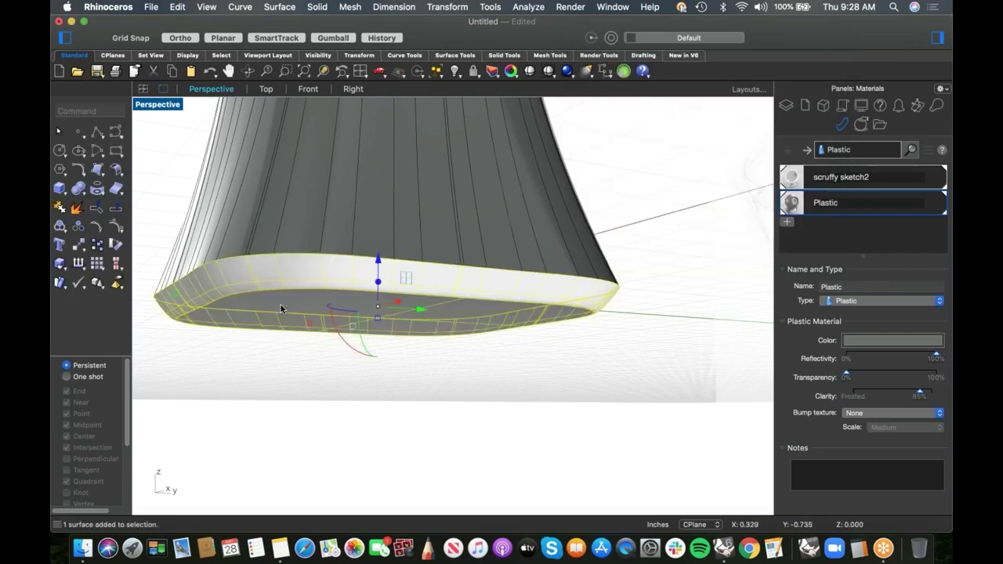
{"action": "type", "text": "join"}
{"action": "key", "text": "Return"}
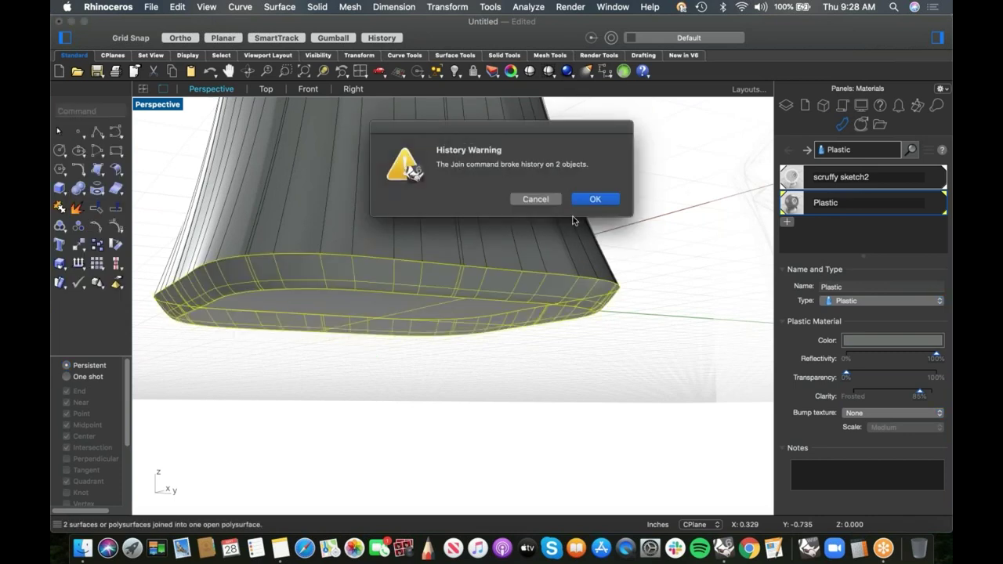
{"action": "left_click", "coordinate": [604, 200]}
{"action": "left_click", "coordinate": [693, 210]}
- Join the blended base with the grinder body and accept breaking history
{"action": "right_click_drag", "start_coordinate": [521, 226], "coordinate": [607, 286]}
{"action": "scroll", "coordinate": [498, 309], "scroll_direction": "down", "scroll_amount": 4}
{"action": "right_click_drag", "start_coordinate": [498, 309], "coordinate": [474, 331], "text": "shift"}
{"action": "left_click_drag", "start_coordinate": [504, 340], "coordinate": [459, 308]}
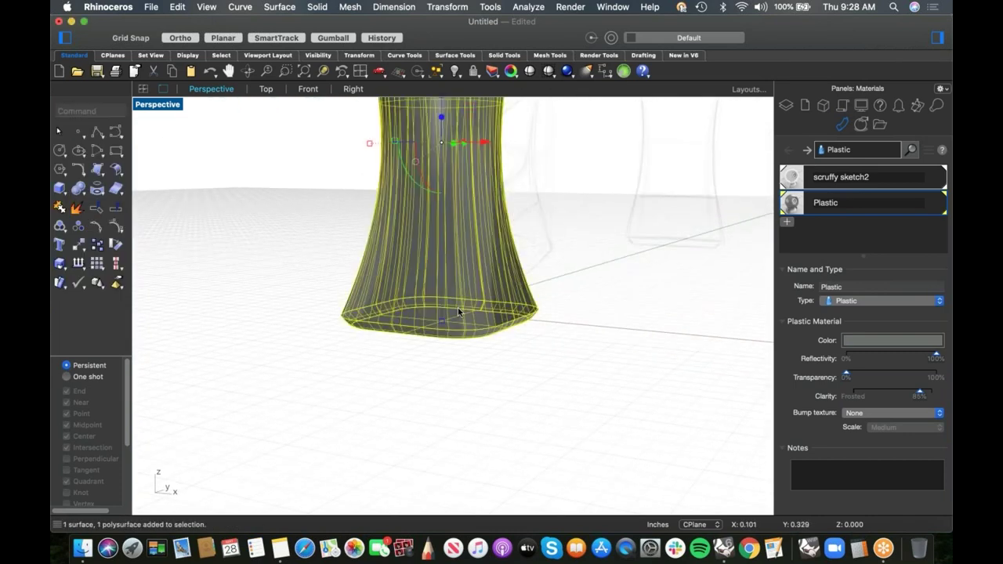
{"action": "key", "text": "Return"}
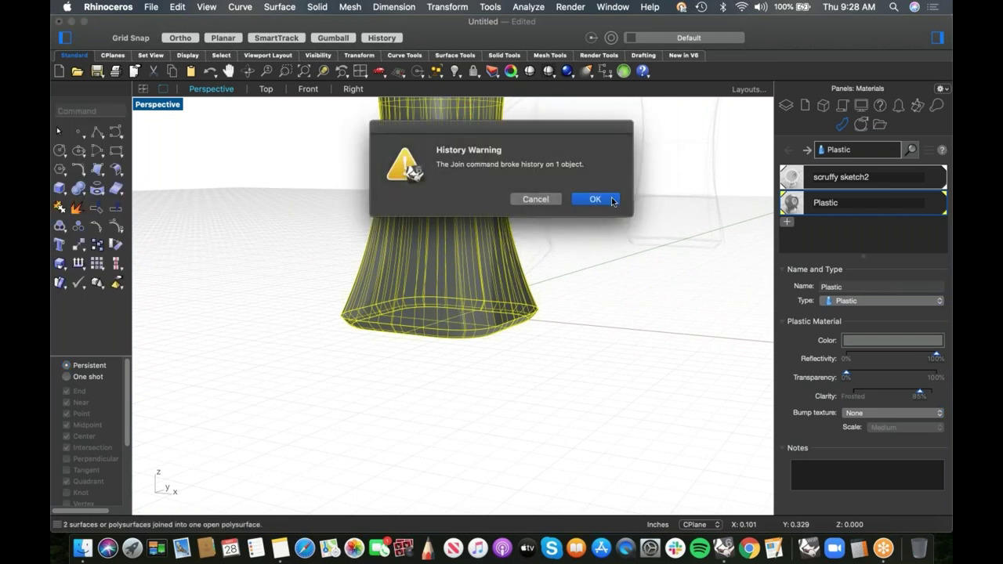
{"action": "left_click", "coordinate": [608, 201]}
{"action": "left_click", "coordinate": [615, 391]}
- Examine the closed bottom edge and the whole grinder body with its lid in perspective
{"action": "right_click_drag", "start_coordinate": [615, 391], "coordinate": [474, 361]}
{"action": "scroll", "coordinate": [564, 392], "scroll_direction": "up", "scroll_amount": 3}
{"action": "left_click", "coordinate": [474, 362]}
{"action": "left_click", "coordinate": [573, 330]}
{"action": "scroll", "coordinate": [567, 325], "scroll_direction": "down", "scroll_amount": 7}
{"action": "right_click_drag", "start_coordinate": [587, 169], "coordinate": [603, 316], "text": "shift"}
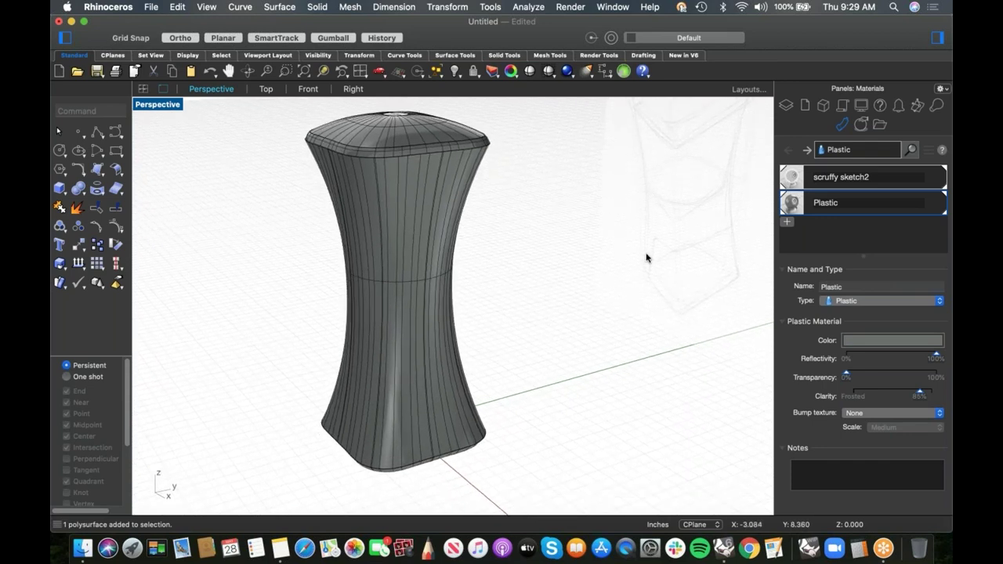
{"action": "right_click_drag", "start_coordinate": [444, 164], "coordinate": [437, 251], "text": "shift"}
- Show the lid's crown against the handle sketch in the Front view and save the model
{"action": "type", "text": "f"}
{"action": "key", "text": "Return"}
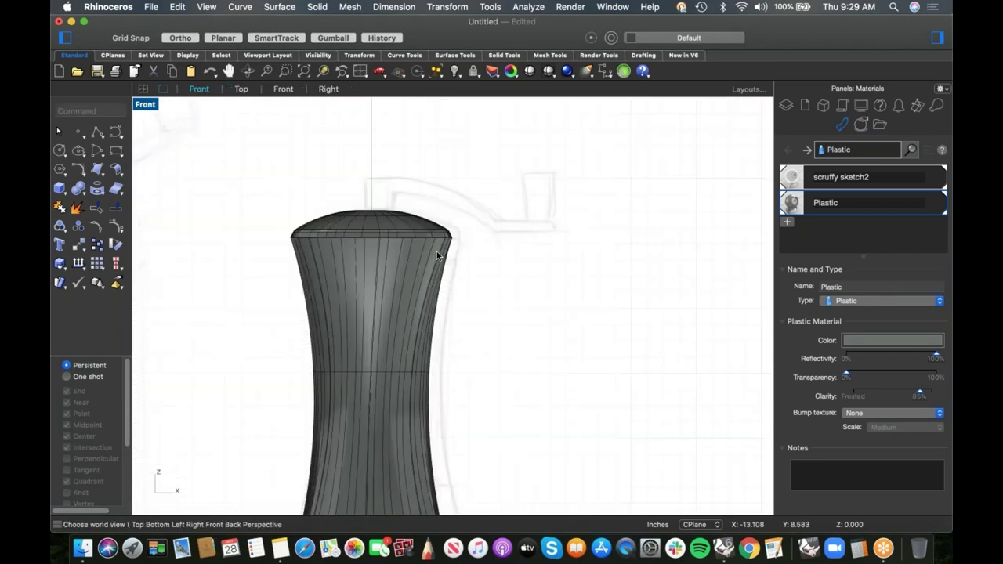
{"action": "scroll", "coordinate": [387, 205], "scroll_direction": "up", "scroll_amount": 8}
{"action": "right_click_drag", "start_coordinate": [415, 198], "coordinate": [471, 201]}
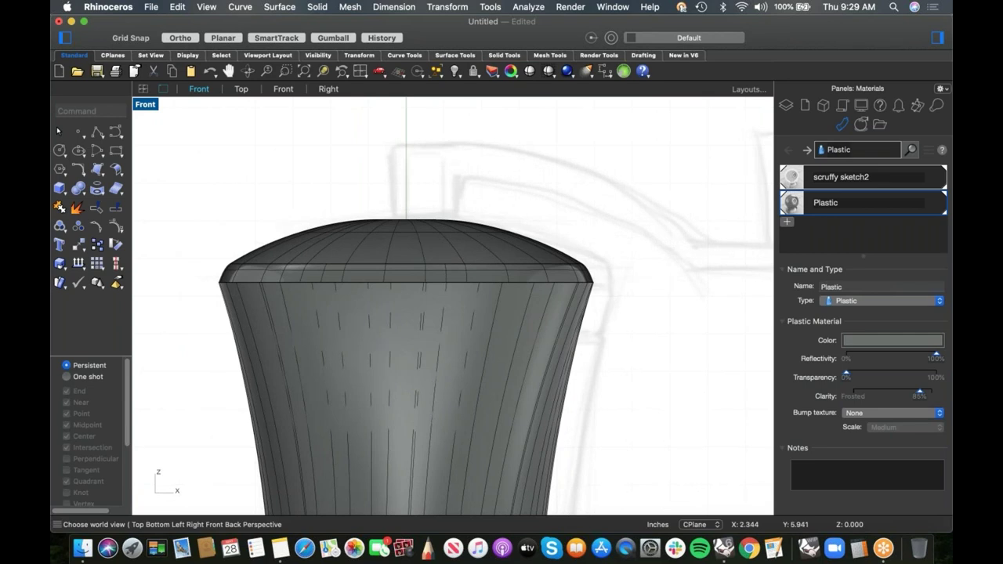
{"action": "key", "text": "super+s"}
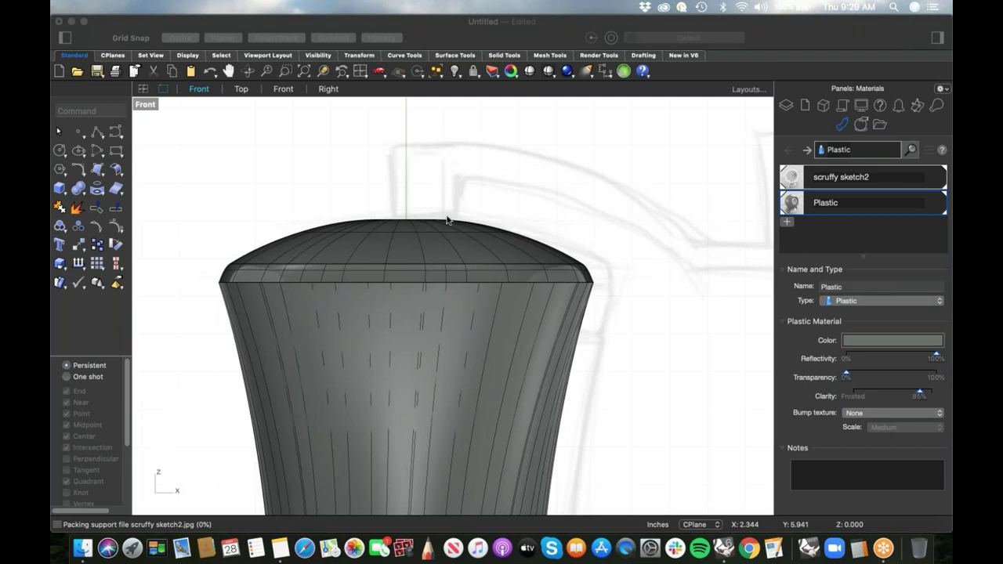
- In perspective, pull the circular cap at the lid's crown upward to form a cylindrical post
{"action": "right_click_drag", "start_coordinate": [443, 219], "coordinate": [384, 236]}
{"action": "type", "text": "p"}
{"action": "key", "text": "Return"}
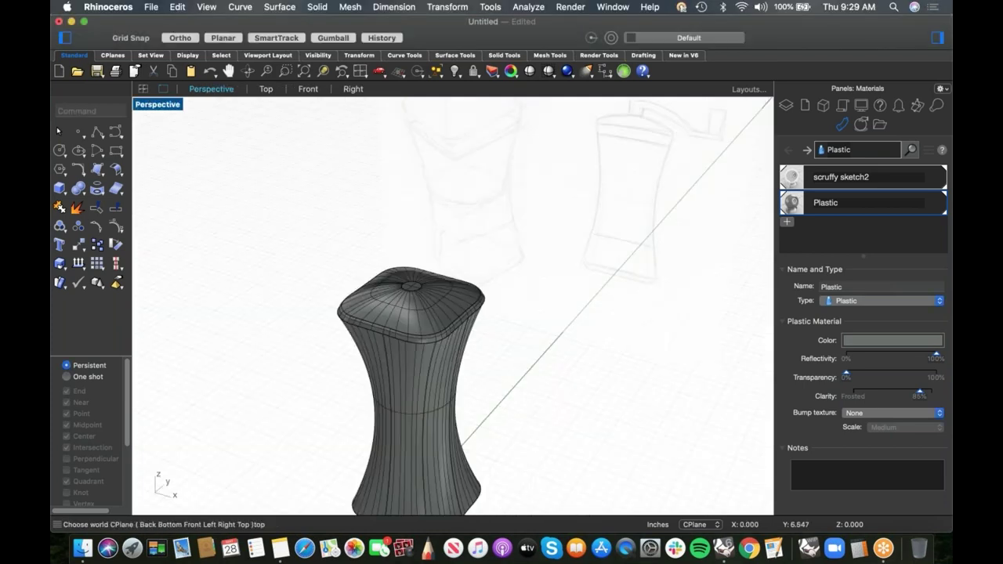
{"action": "scroll", "coordinate": [403, 260], "scroll_direction": "up", "scroll_amount": 10}
{"action": "right_click_drag", "start_coordinate": [423, 349], "coordinate": [595, 193]}
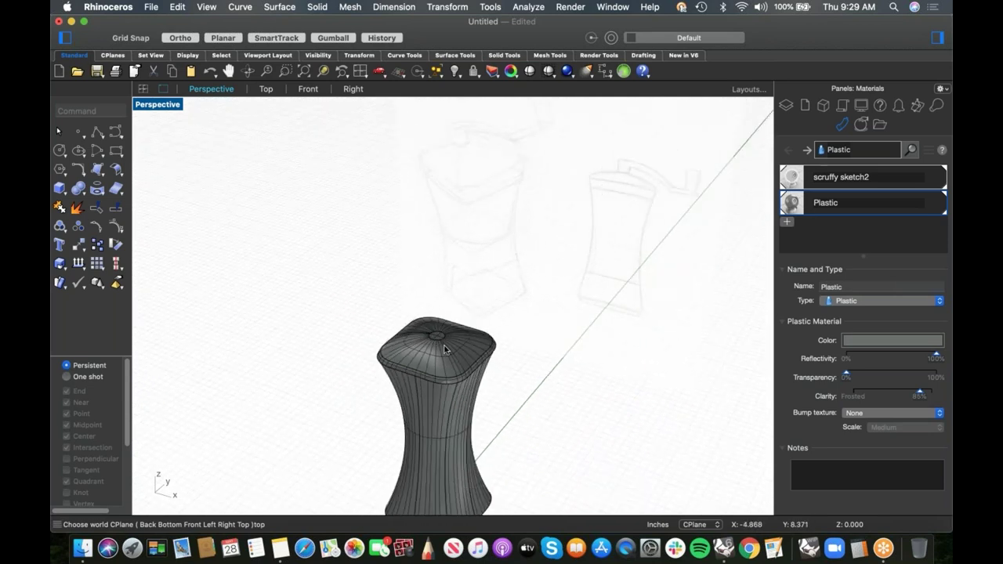
{"action": "scroll", "coordinate": [435, 337], "scroll_direction": "up", "scroll_amount": 6}
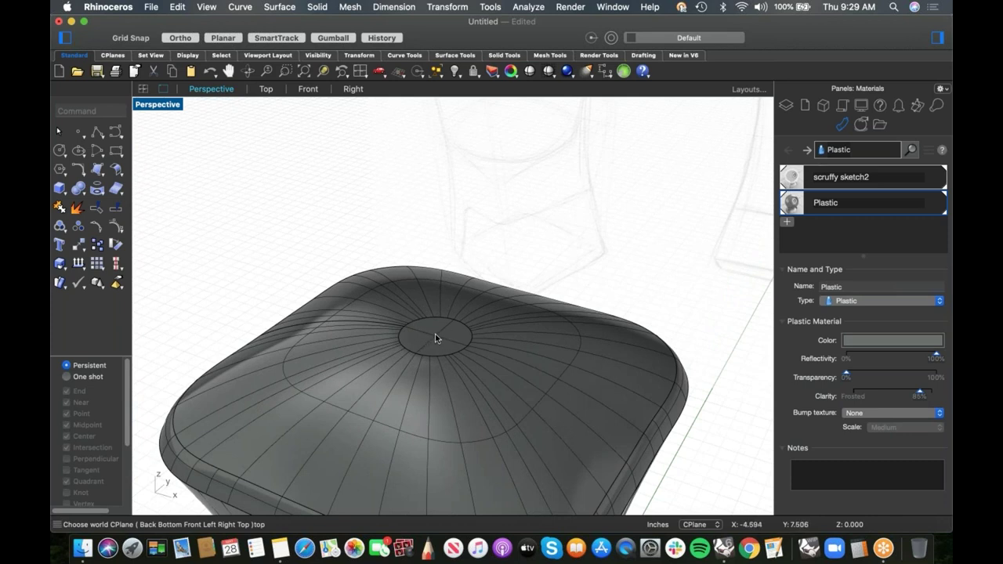
{"action": "left_click", "coordinate": [514, 416]}
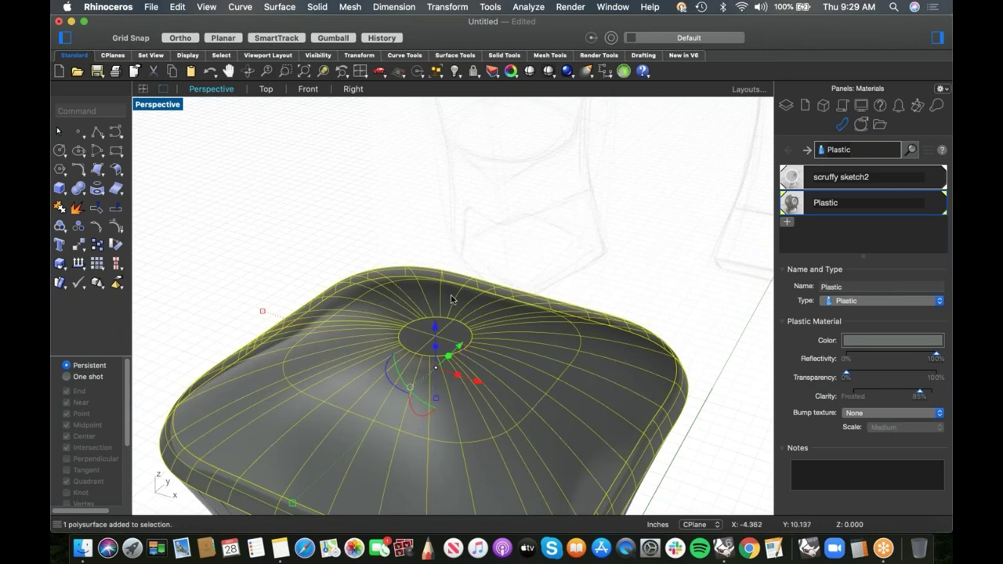
{"action": "left_click", "coordinate": [538, 269]}
{"action": "left_click", "coordinate": [442, 335]}
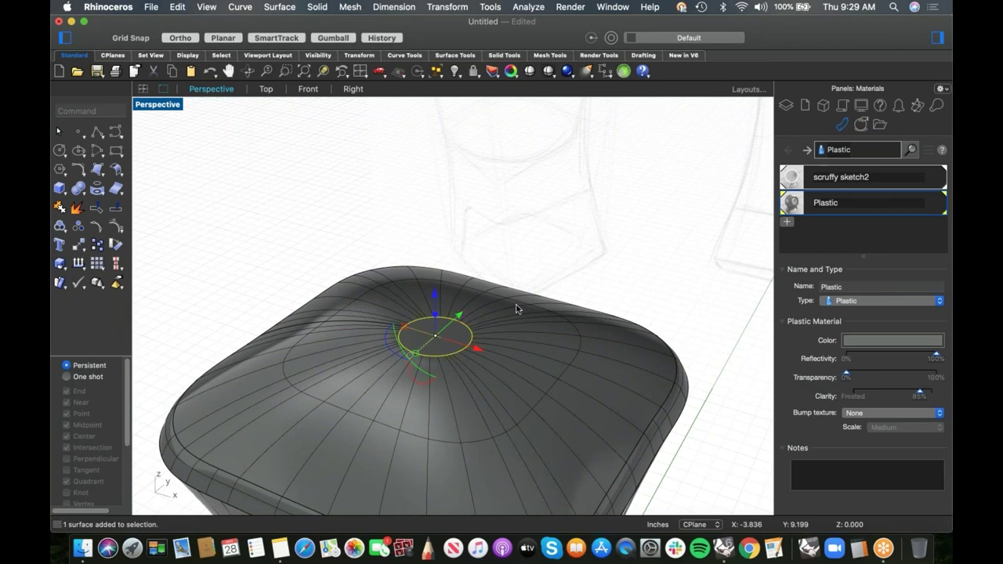
{"action": "left_click_drag", "start_coordinate": [435, 296], "coordinate": [431, 206]}
{"action": "key", "text": "alt"}
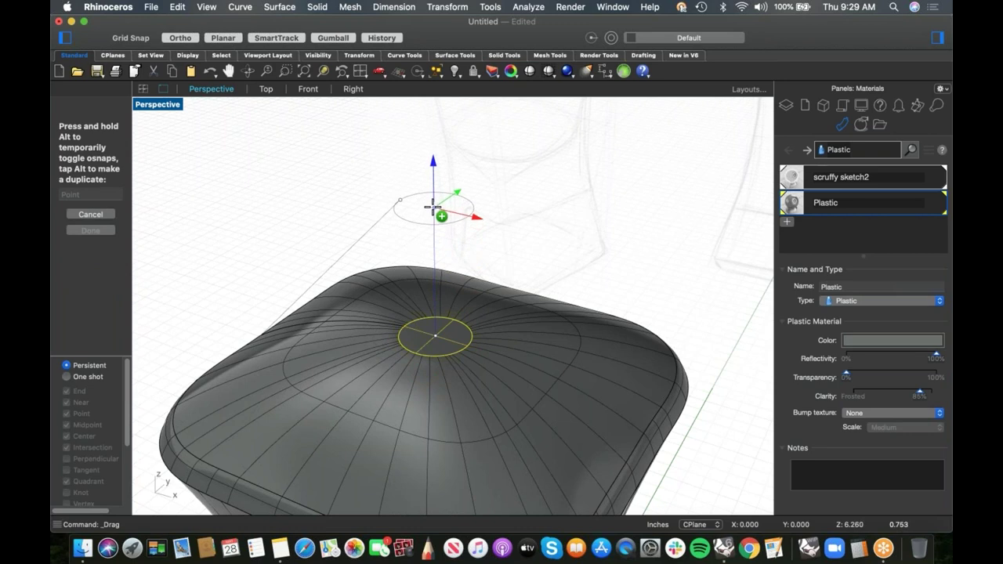
{"action": "left_click_drag", "start_coordinate": [432, 207], "coordinate": [439, 238]}
{"action": "left_click", "coordinate": [519, 222]}
- Select the circular top surface of the post above the lid
{"action": "left_click", "coordinate": [451, 220]}
{"action": "left_click", "coordinate": [540, 218]}
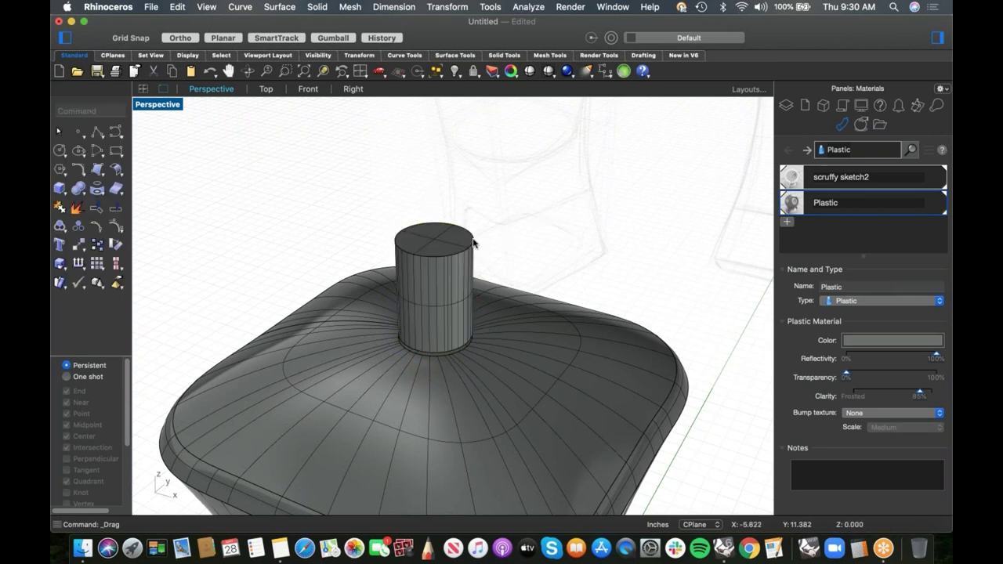
{"action": "left_click", "coordinate": [450, 245]}
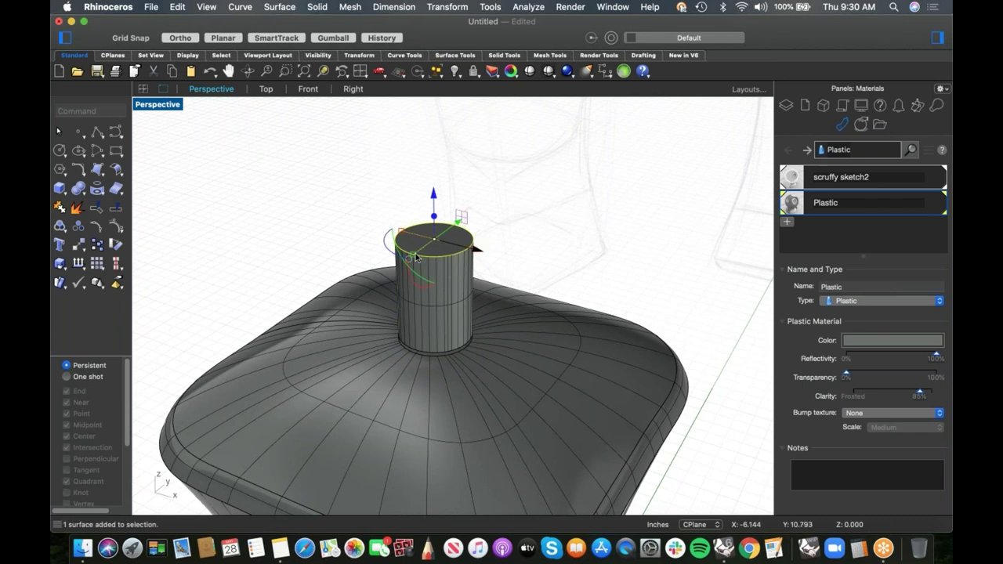
- Enlarge the top face of the neck cylinder so that the neck flares outward toward its upper end
{"action": "left_click_drag", "start_coordinate": [401, 233], "coordinate": [397, 229]}
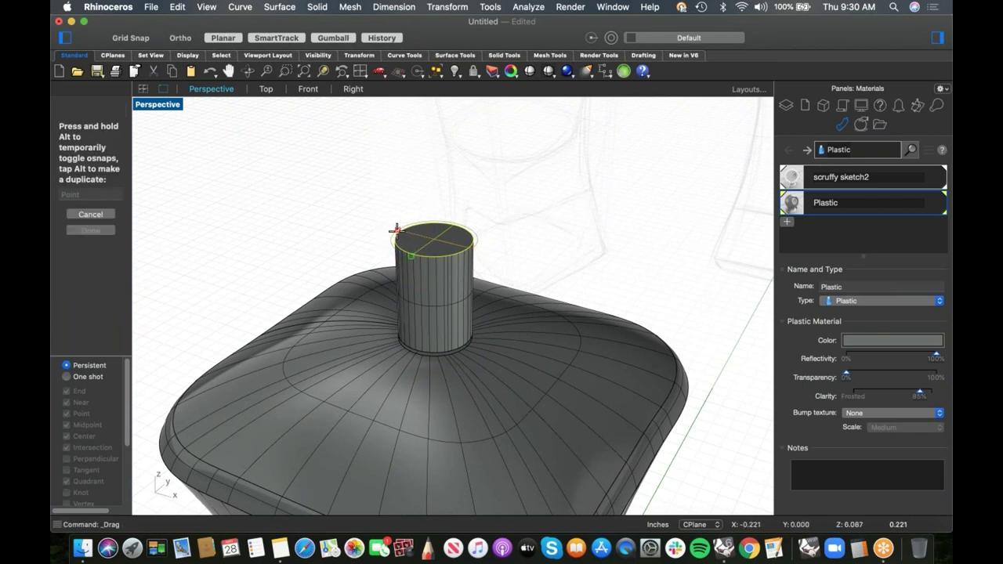
{"action": "left_click_drag", "start_coordinate": [397, 229], "coordinate": [391, 229]}
{"action": "left_click", "coordinate": [602, 215]}
{"action": "left_click", "coordinate": [458, 296]}
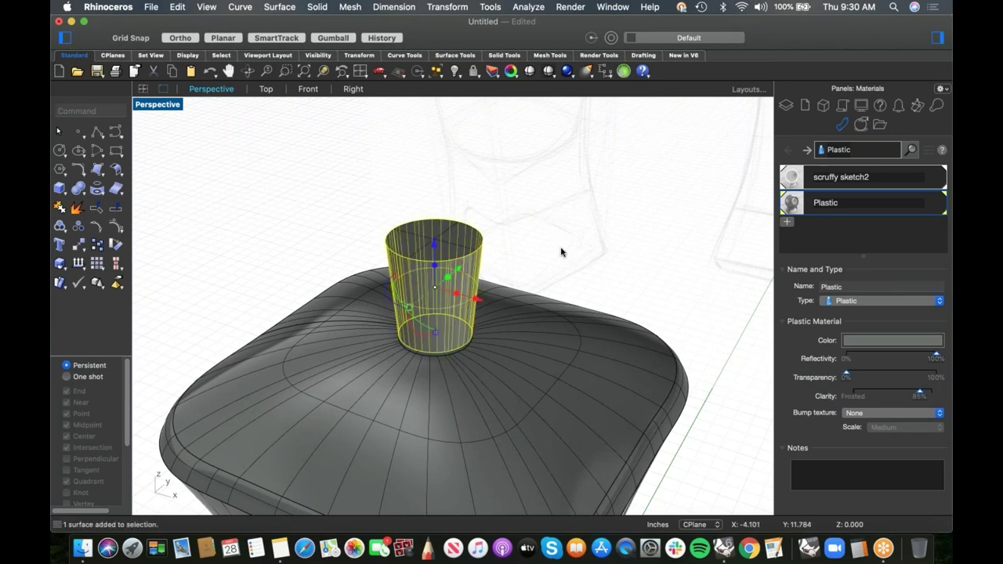
{"action": "left_click", "coordinate": [561, 252]}
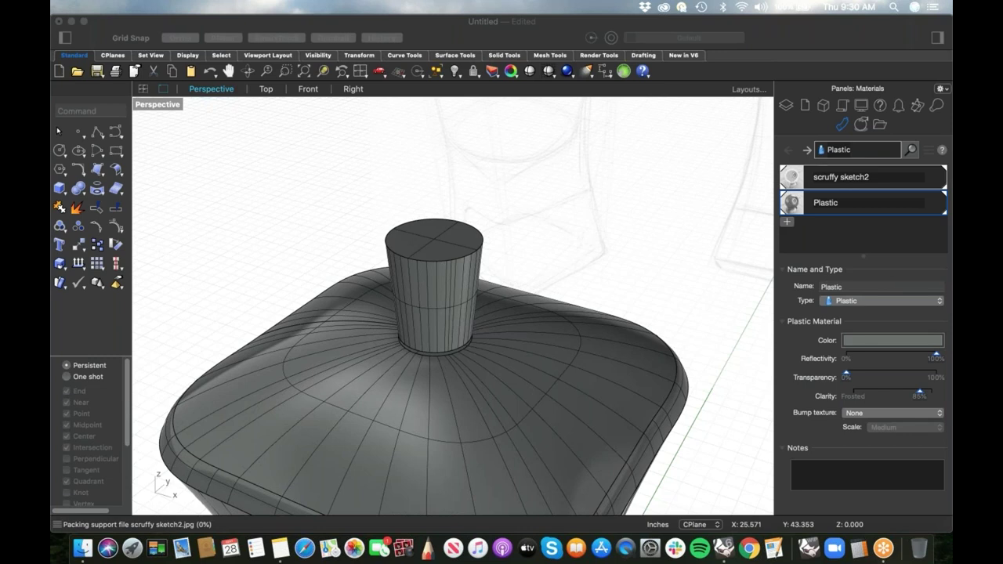
- In the Front view, draw a degree 3 control-point curve along the sketched arm's upper edge, from inside the neck to the bend
{"action": "right_click_drag", "start_coordinate": [483, 326], "coordinate": [484, 315]}
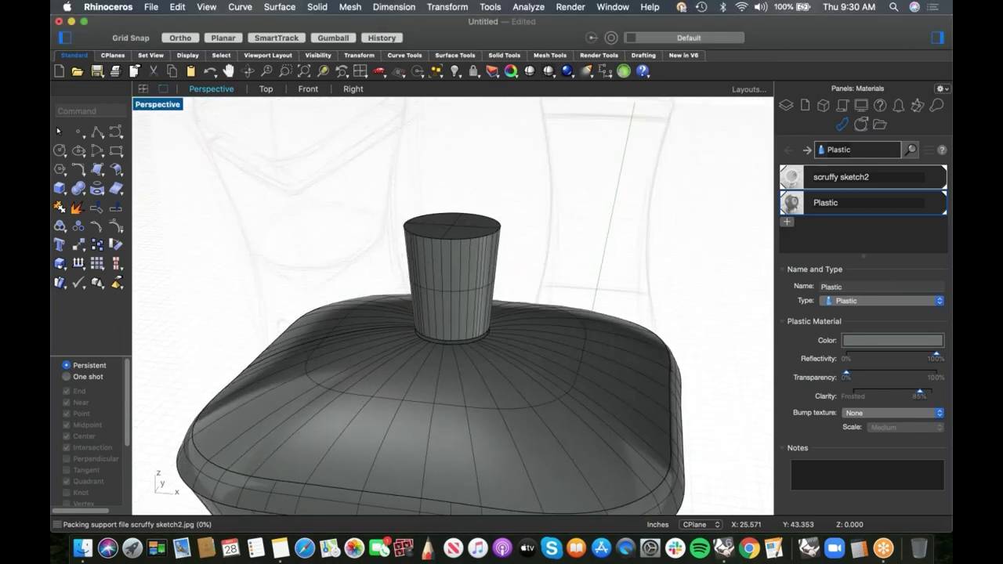
{"action": "key", "text": "ctrl+F2"}
{"action": "mouse_move", "coordinate": [530, 256]}
{"action": "right_mouse_down"}
{"action": "mouse_move", "coordinate": [369, 206]}
{"action": "mouse_move", "coordinate": [416, 241]}
{"action": "right_mouse_up"}
{"action": "scroll", "coordinate": [384, 223], "scroll_direction": "down", "scroll_amount": 2}
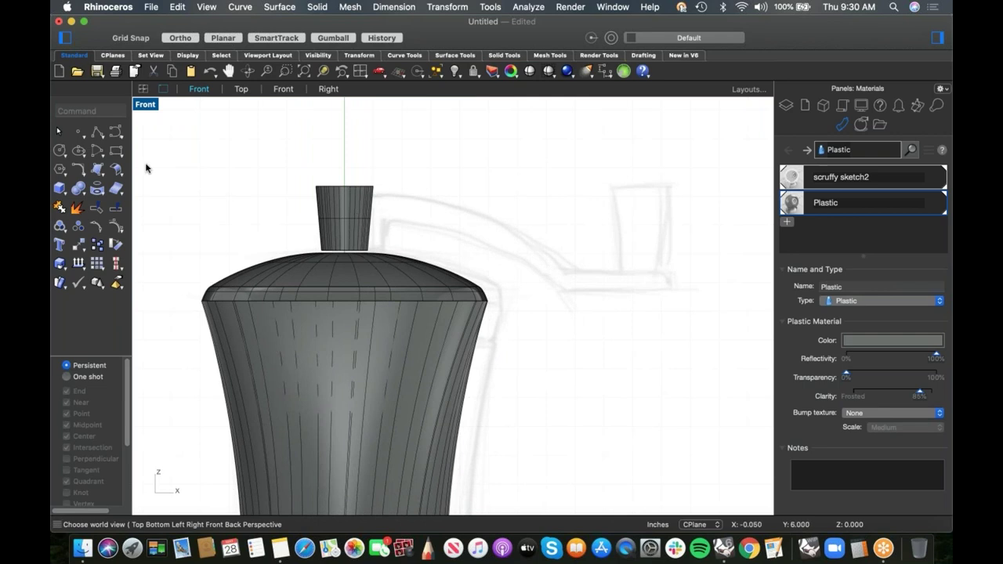
{"action": "left_click", "coordinate": [116, 134]}
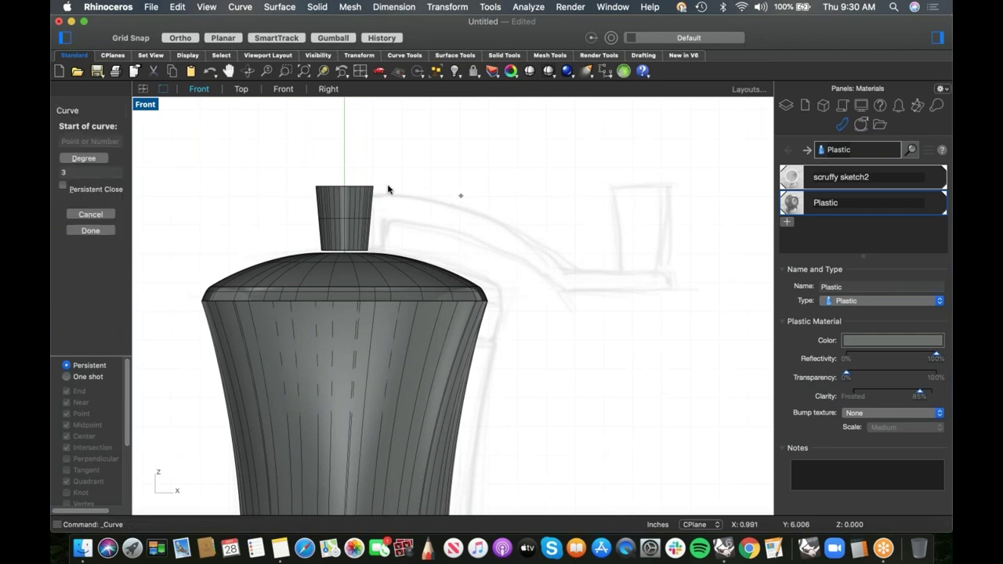
{"action": "left_click", "coordinate": [342, 190]}
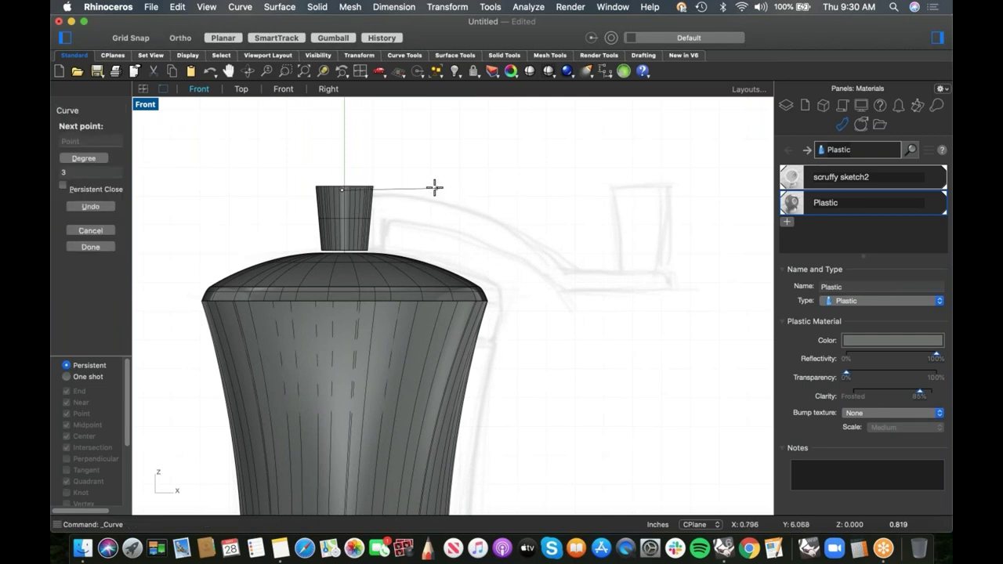
{"action": "left_click", "coordinate": [418, 188]}
{"action": "key", "text": "F8"}
{"action": "left_click", "coordinate": [527, 225]}
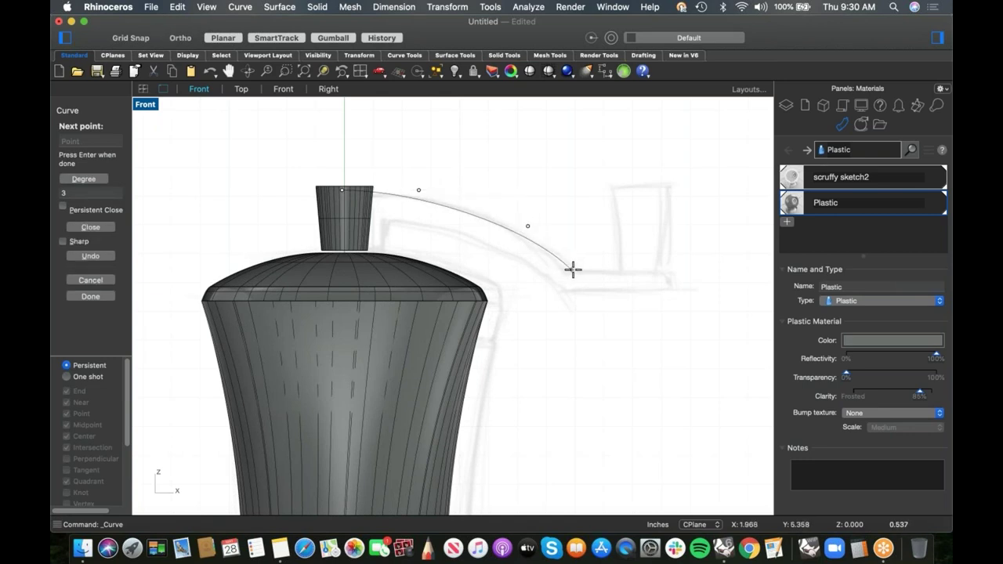
{"action": "left_click", "coordinate": [573, 269]}
{"action": "key", "text": "F8"}
{"action": "key", "text": "Return"}
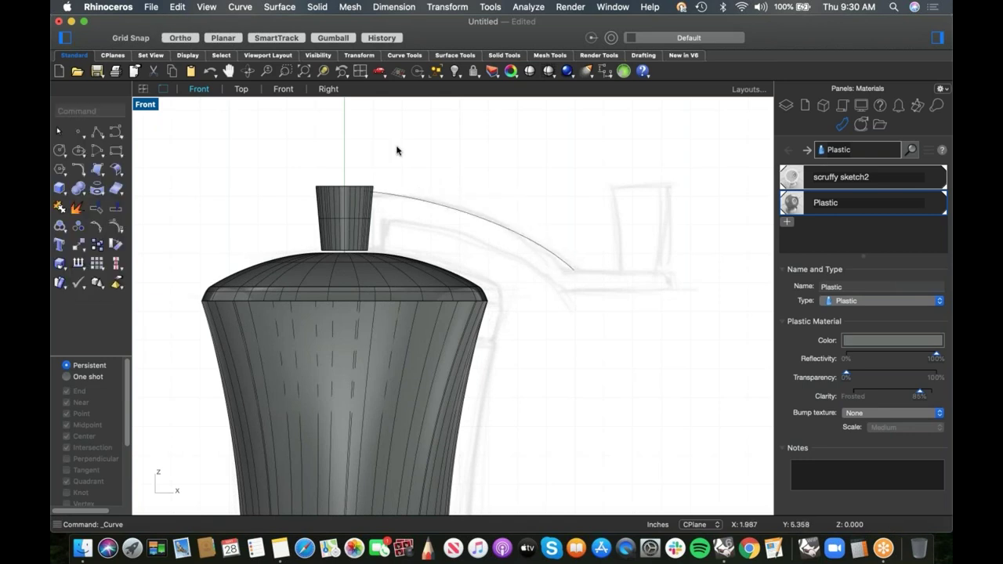
- Turn Ortho off and draw a second control-point curve along the sketched arm's lower edge, from inside the neck to the bend
{"action": "left_click", "coordinate": [181, 37]}
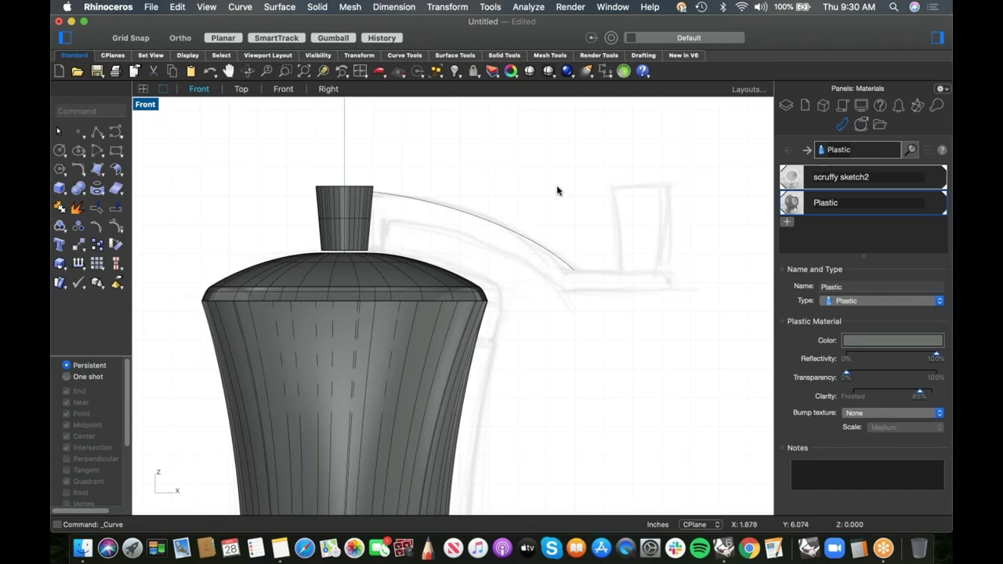
{"action": "right_click", "coordinate": [413, 224]}
{"action": "left_click", "coordinate": [517, 200]}
{"action": "left_click", "coordinate": [340, 217]}
{"action": "left_click", "coordinate": [404, 217]}
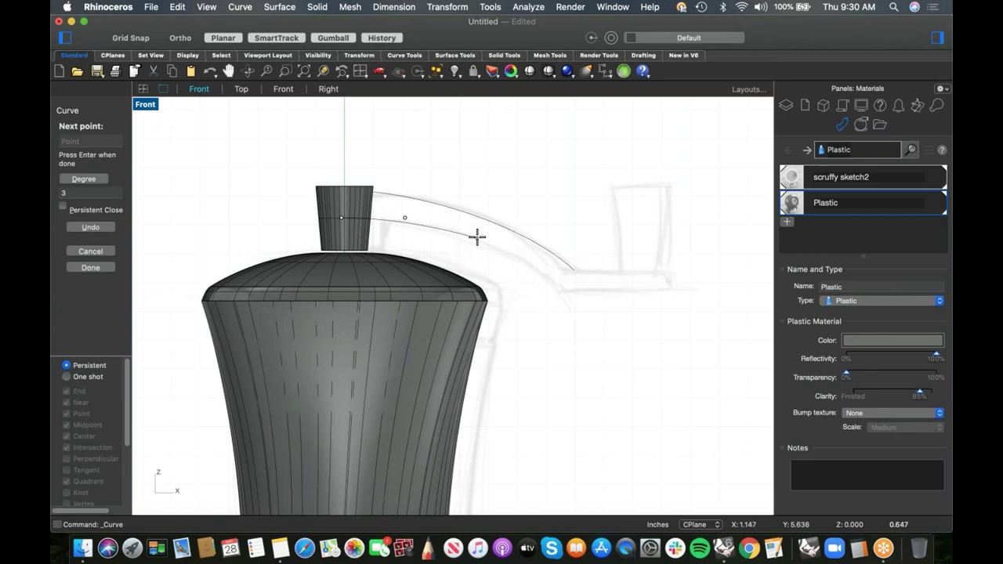
{"action": "left_click", "coordinate": [477, 237]}
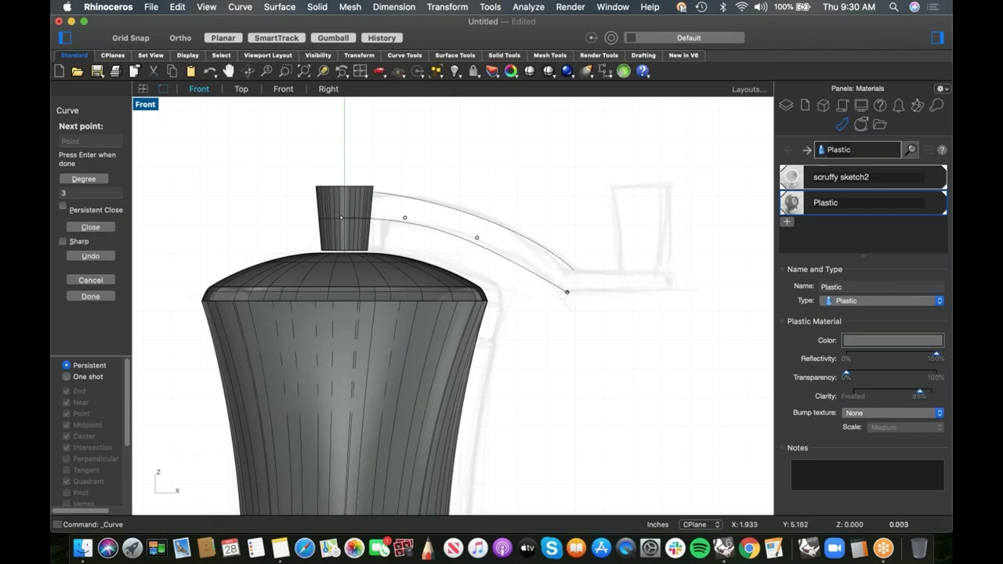
{"action": "key", "text": "Return"}
- Show the lower arm curve's control points and raise its third point to follow the upper curve more evenly
{"action": "left_click", "coordinate": [526, 269]}
{"action": "middle_click", "coordinate": [543, 294]}
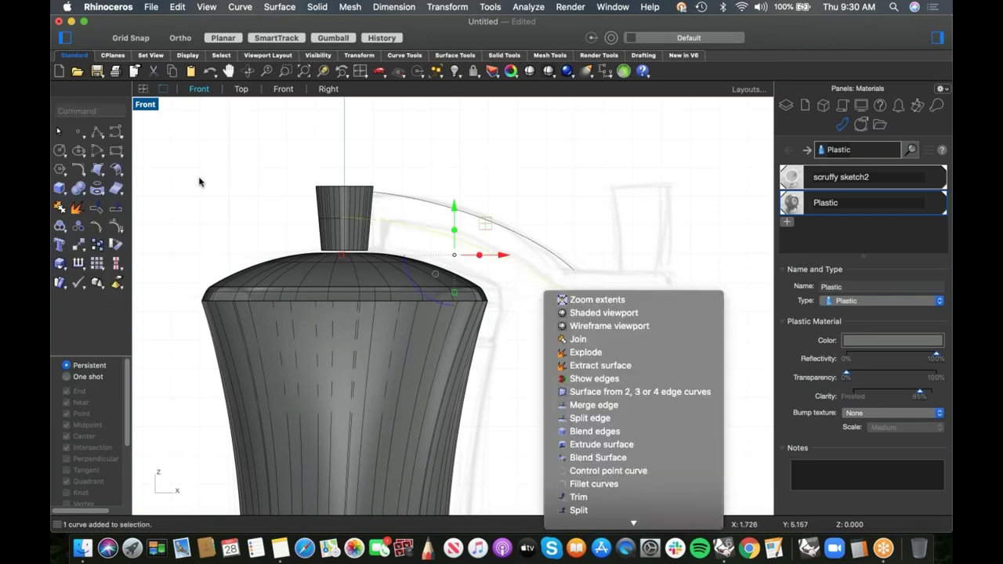
{"action": "left_click", "coordinate": [118, 225]}
{"action": "left_click", "coordinate": [535, 325]}
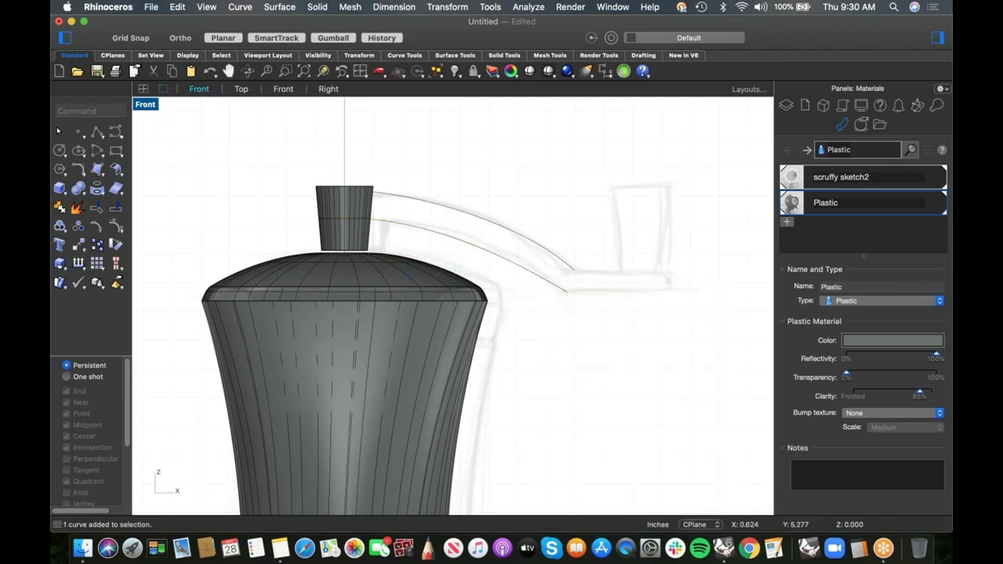
{"action": "left_click", "coordinate": [103, 224]}
{"action": "left_click", "coordinate": [448, 236]}
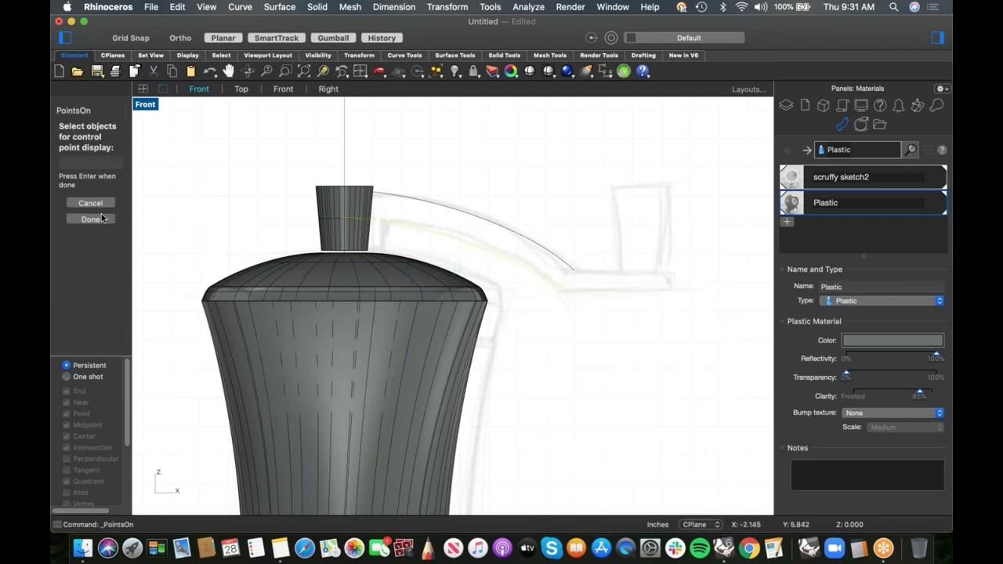
{"action": "left_click", "coordinate": [91, 220]}
{"action": "left_click", "coordinate": [483, 223]}
{"action": "left_click_drag", "start_coordinate": [483, 225], "coordinate": [481, 217]}
{"action": "left_click", "coordinate": [546, 181]}
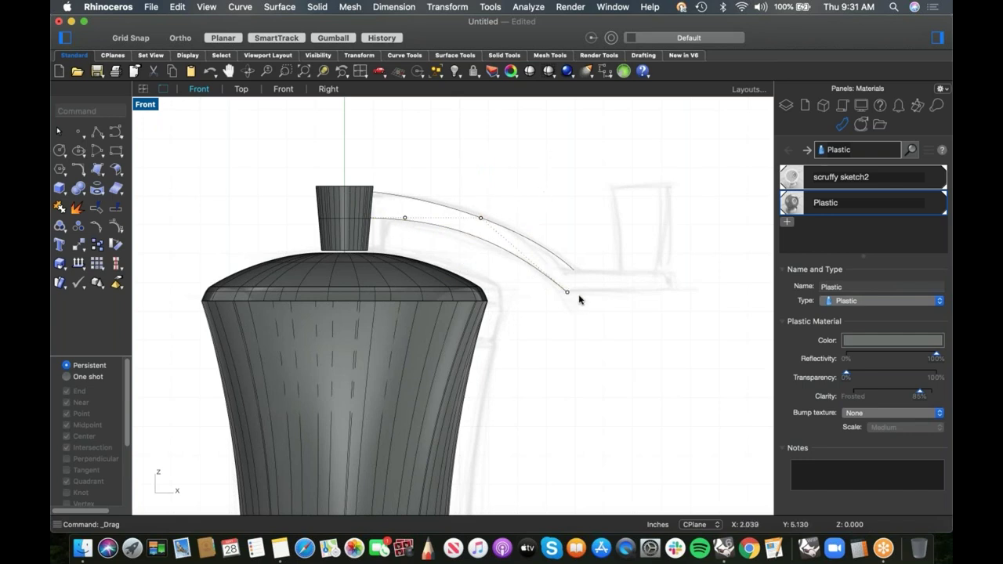
- Draw two horizontal lines from the ends of the upper and lower arm curves to the outer end of the sketched arm
{"action": "left_click", "coordinate": [97, 134]}
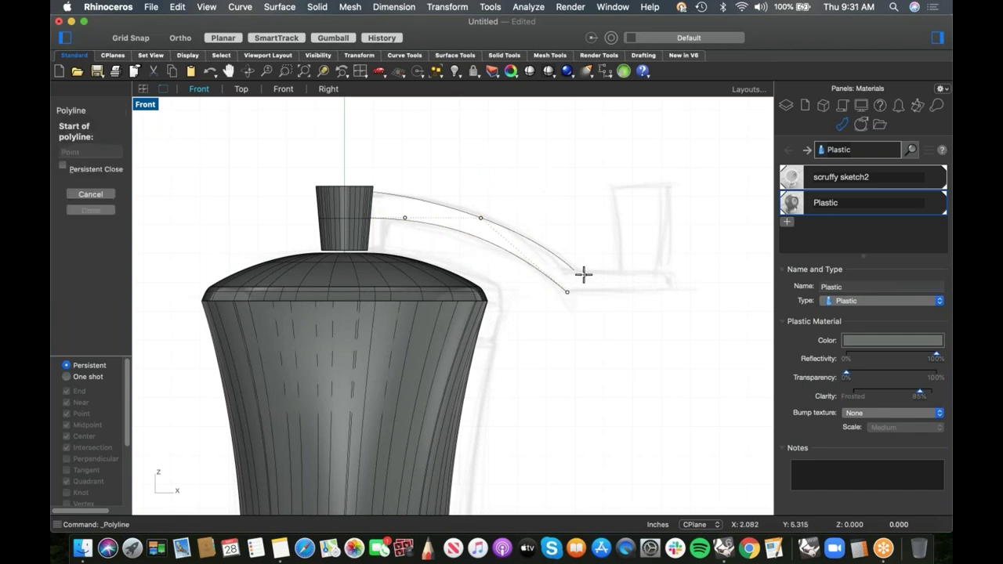
{"action": "left_click", "coordinate": [577, 272]}
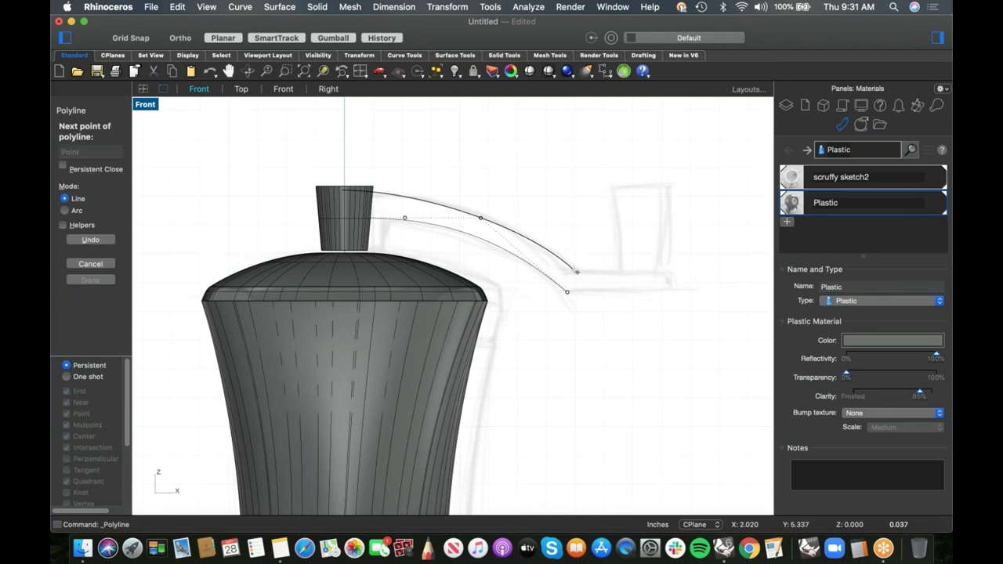
{"action": "left_click", "coordinate": [673, 276], "text": "shift"}
{"action": "right_click", "coordinate": [673, 284]}
{"action": "right_click", "coordinate": [630, 198]}
{"action": "left_click", "coordinate": [644, 202]}
{"action": "left_click", "coordinate": [567, 291]}
{"action": "left_click", "coordinate": [672, 292], "text": "shift"}
{"action": "right_click", "coordinate": [674, 290]}
- Draw a polyline segment connecting the outer ends of the two horizontal lines
{"action": "right_click", "coordinate": [680, 284]}
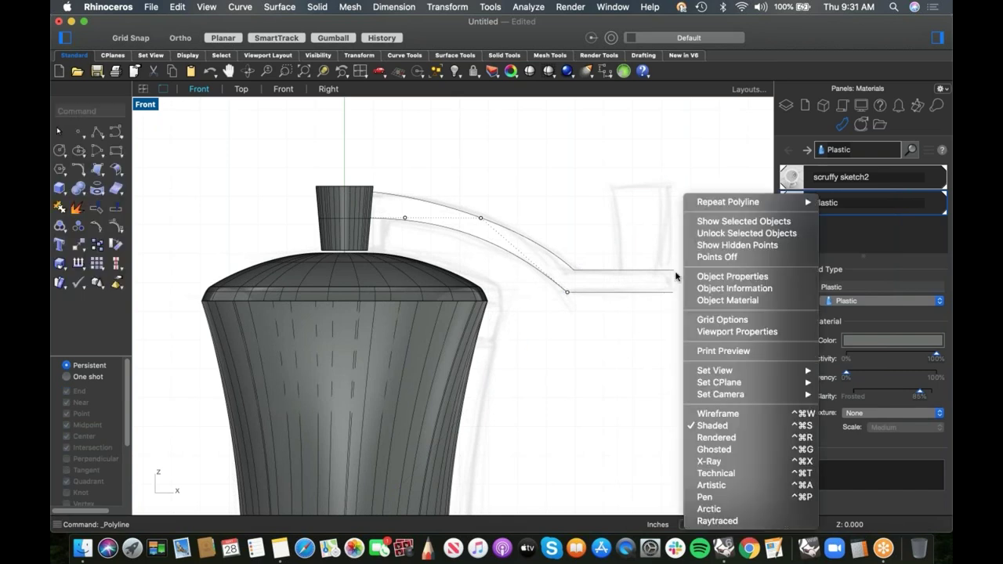
{"action": "mouse_move", "coordinate": [728, 203]}
{"action": "left_click", "coordinate": [658, 276]}
{"action": "left_click", "coordinate": [673, 269]}
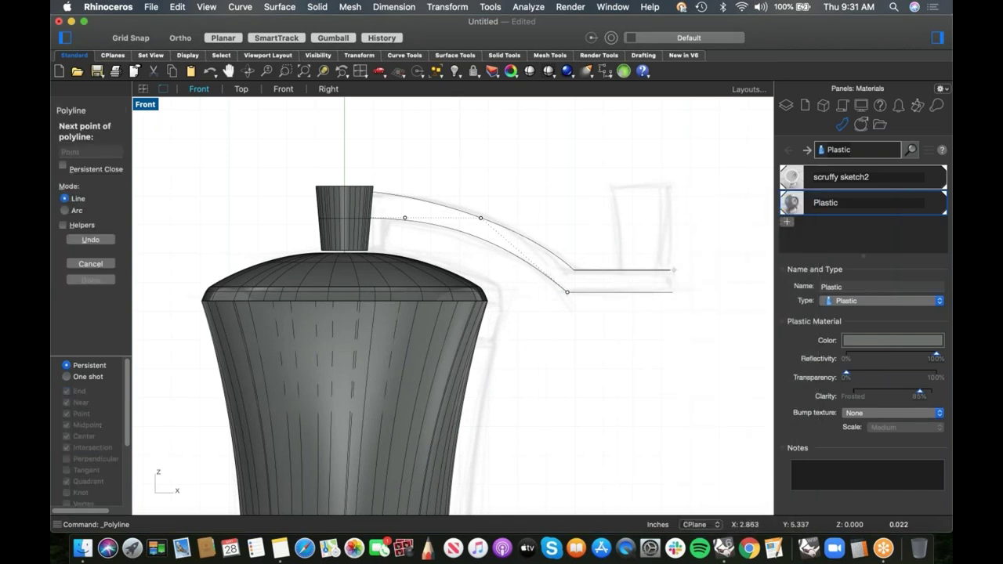
{"action": "left_click", "coordinate": [675, 293]}
{"action": "right_click", "coordinate": [677, 297]}
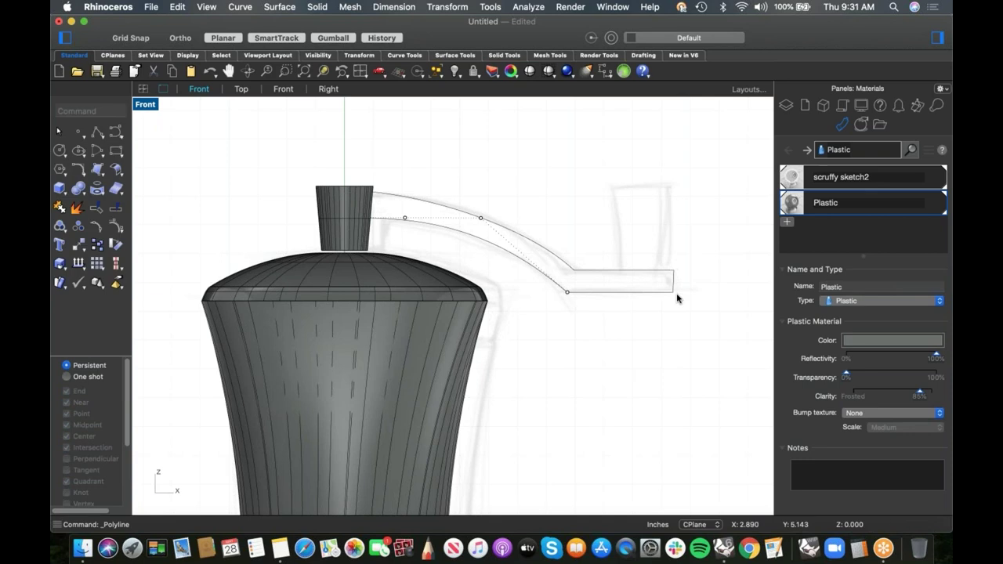
- Align the end points at the arm's outer edge vertically by scaling them to 0 in the X direction
{"action": "left_click_drag", "start_coordinate": [662, 264], "coordinate": [694, 329]}
{"action": "left_click", "coordinate": [686, 321]}
{"action": "left_click_drag", "start_coordinate": [650, 262], "coordinate": [606, 337]}
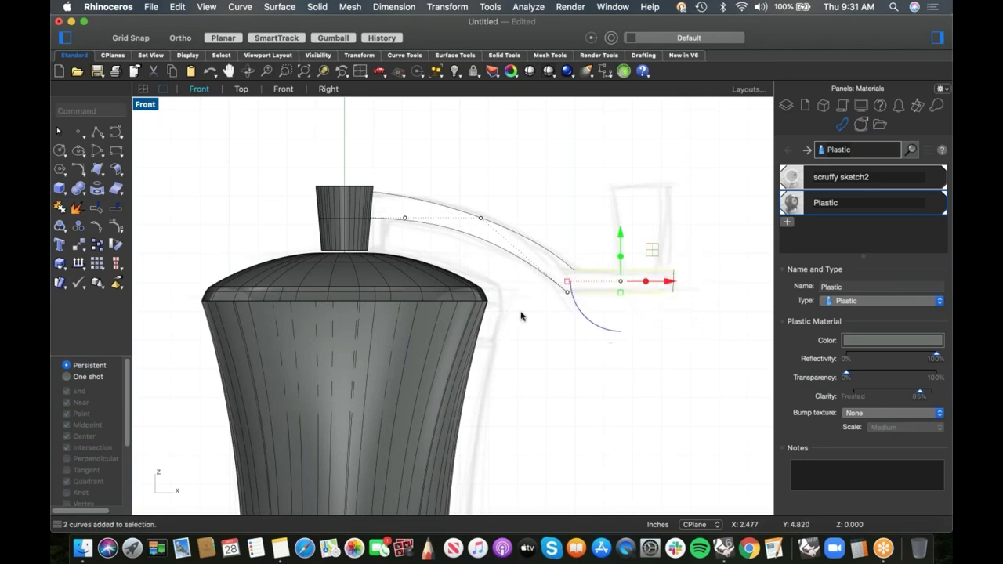
{"action": "scroll", "coordinate": [684, 290], "scroll_direction": "up", "scroll_amount": 10}
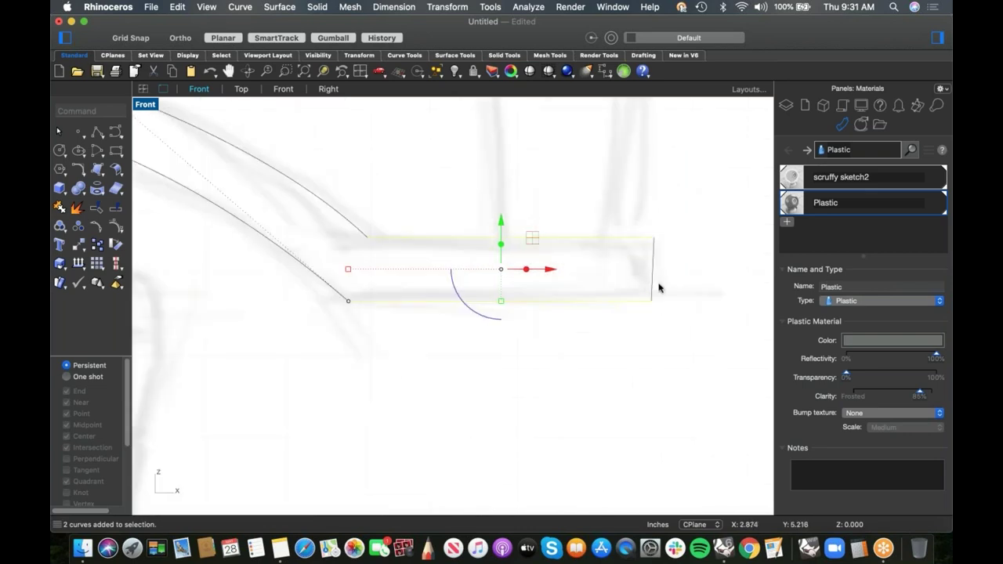
{"action": "left_click", "coordinate": [651, 281], "text": "shift"}
{"action": "left_click", "coordinate": [116, 226]}
{"action": "left_click_drag", "start_coordinate": [623, 206], "coordinate": [684, 384]}
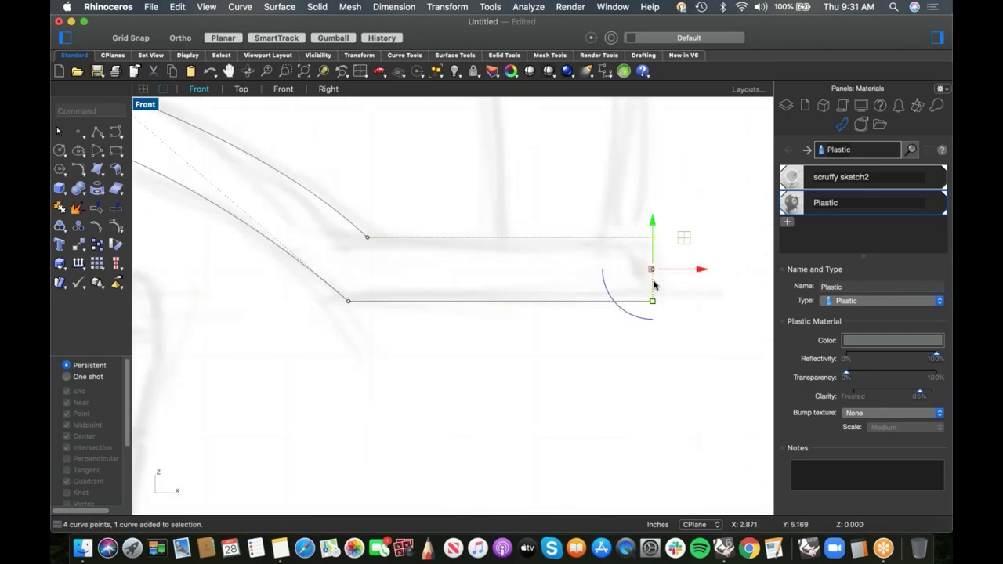
{"action": "left_click", "coordinate": [650, 269]}
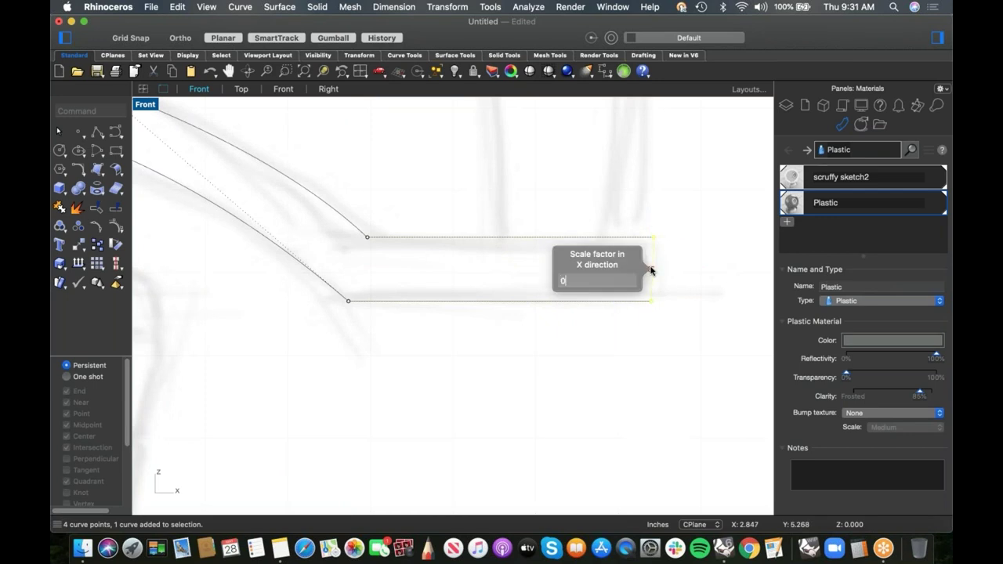
{"action": "type", "text": "0"}
{"action": "key", "text": "Return"}
{"action": "left_click", "coordinate": [549, 241]}
- Join the five curves of the arm profile into one curve
{"action": "scroll", "coordinate": [556, 202], "scroll_direction": "down", "scroll_amount": 6}
{"action": "right_click_drag", "start_coordinate": [547, 197], "coordinate": [614, 346]}
{"action": "right_click_drag", "start_coordinate": [551, 371], "coordinate": [568, 344]}
{"action": "scroll", "coordinate": [470, 314], "scroll_direction": "down", "scroll_amount": 3}
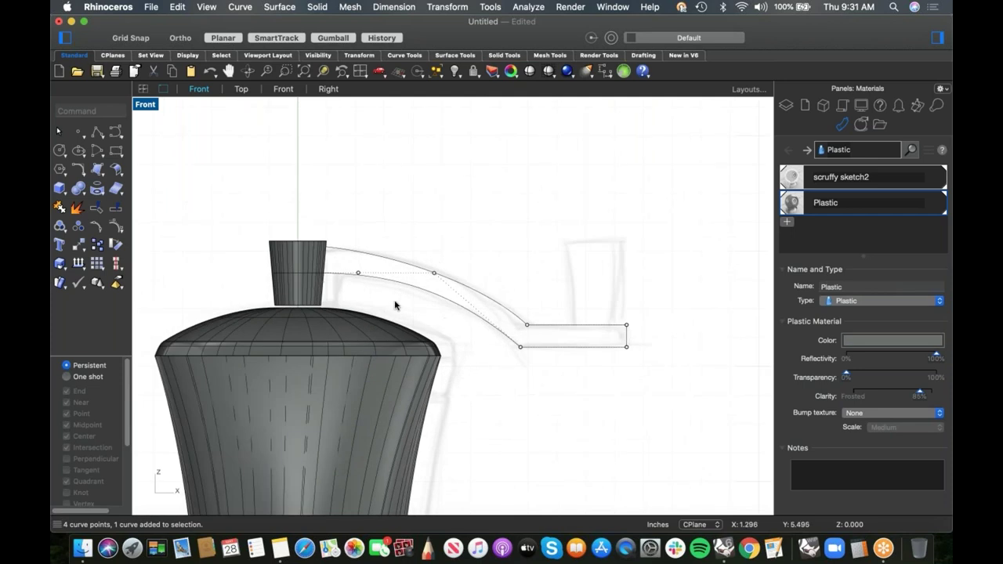
{"action": "left_click_drag", "start_coordinate": [730, 281], "coordinate": [480, 393]}
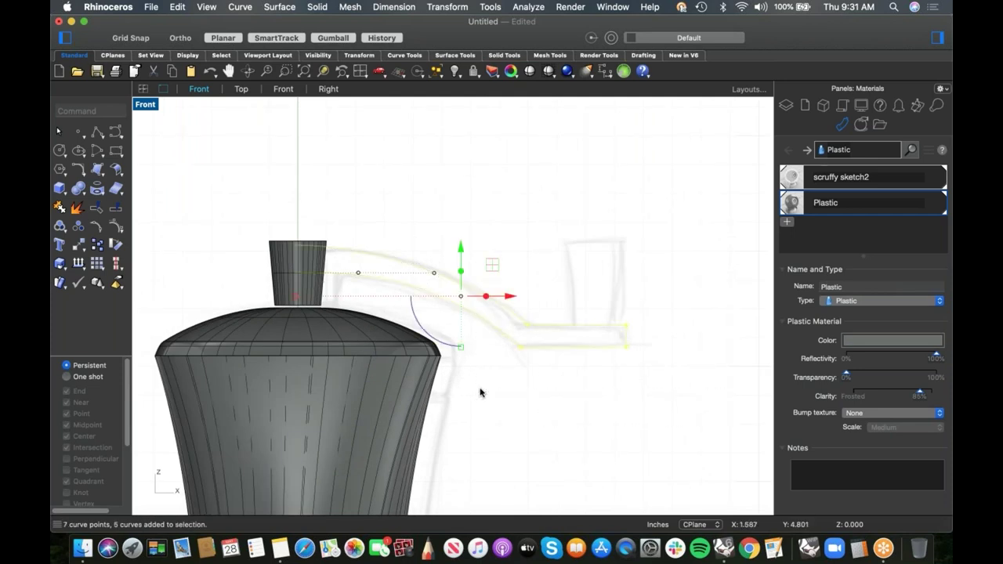
{"action": "key", "text": "Return"}
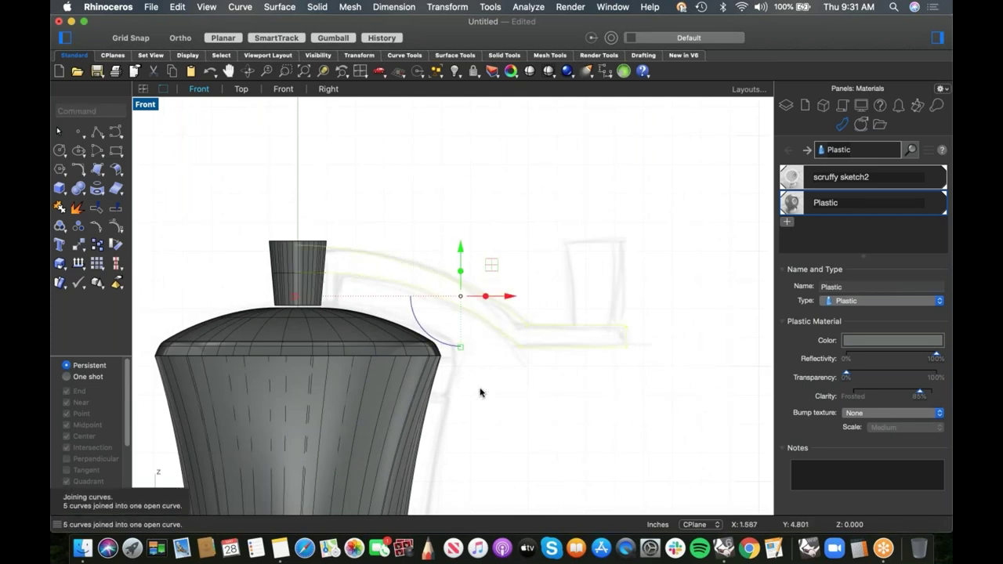
{"action": "type", "text": "close"}
{"action": "key", "text": "Return"}
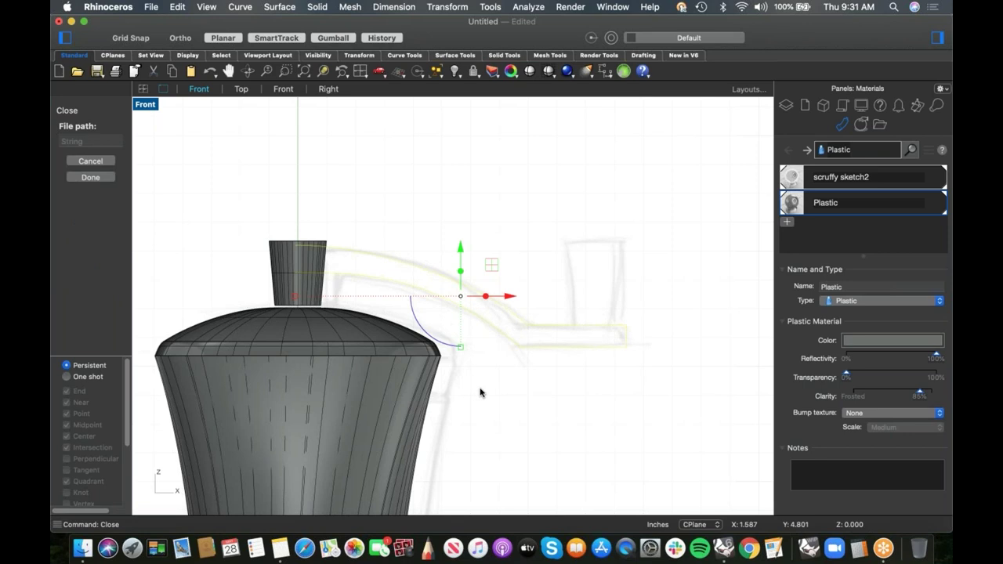
{"action": "left_click", "coordinate": [77, 179]}
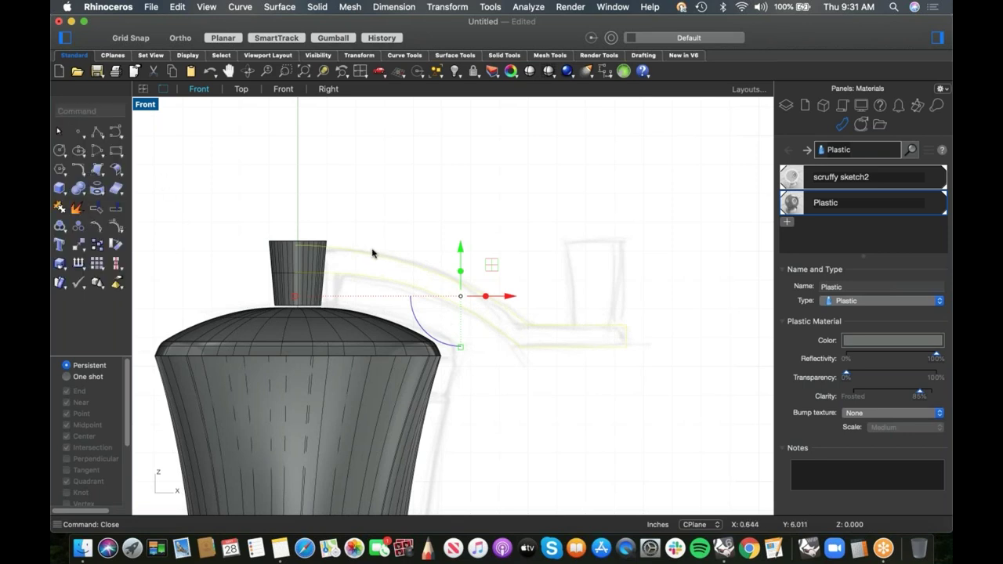
{"action": "key", "text": "Escape"}
- Move the joined arm profile straight up until it is clear of the neck
{"action": "left_click", "coordinate": [407, 264]}
{"action": "left_click_drag", "start_coordinate": [459, 246], "coordinate": [460, 168]}
{"action": "left_click", "coordinate": [426, 269]}
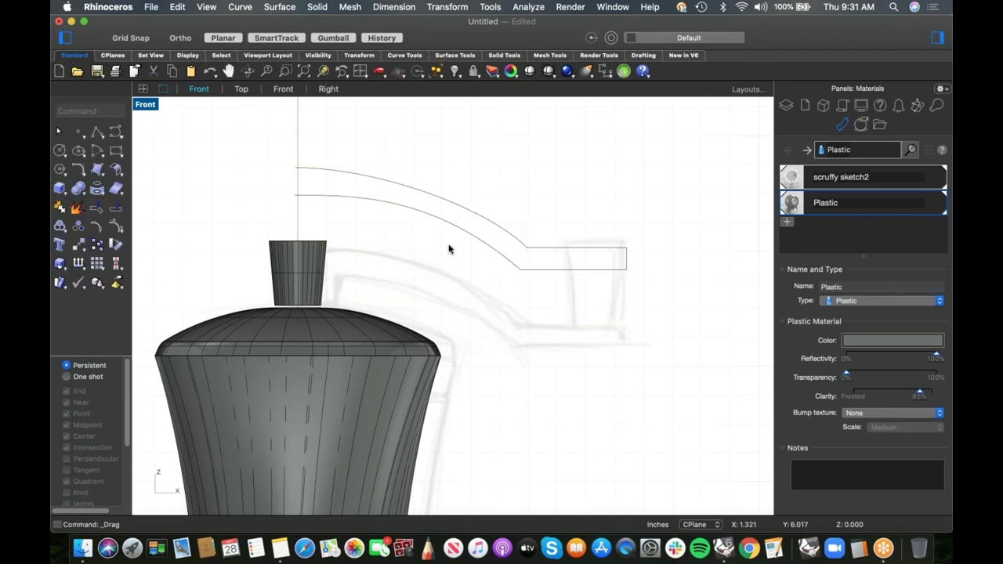
{"action": "left_click", "coordinate": [419, 195]}
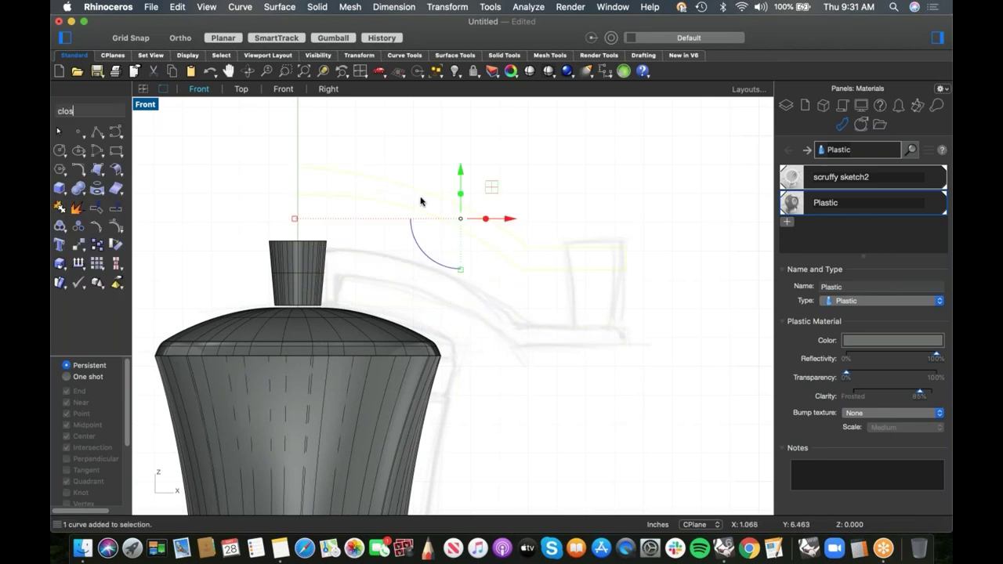
{"action": "key", "text": "Return"}
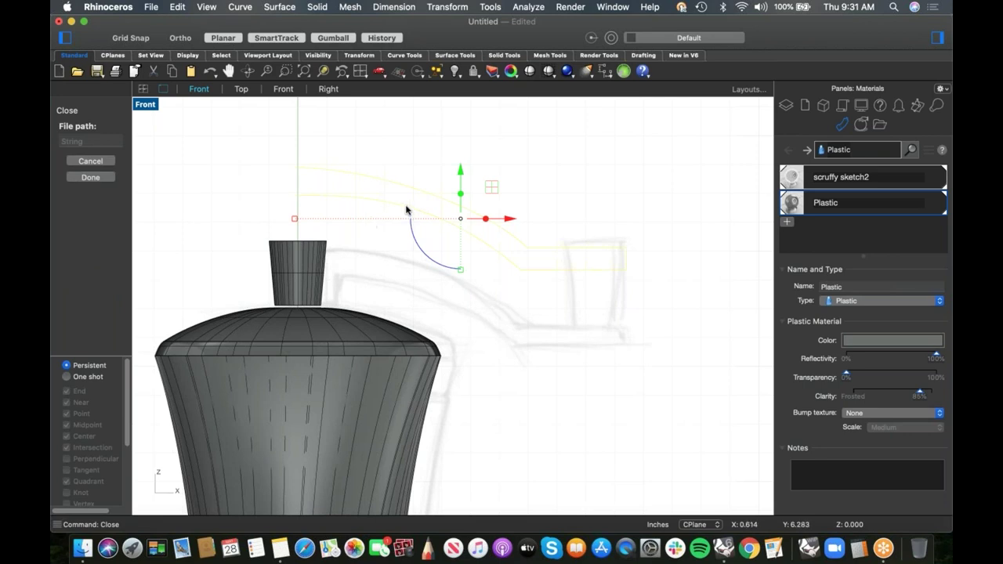
{"action": "key", "text": "Escape"}
{"action": "key", "text": "Escape"}
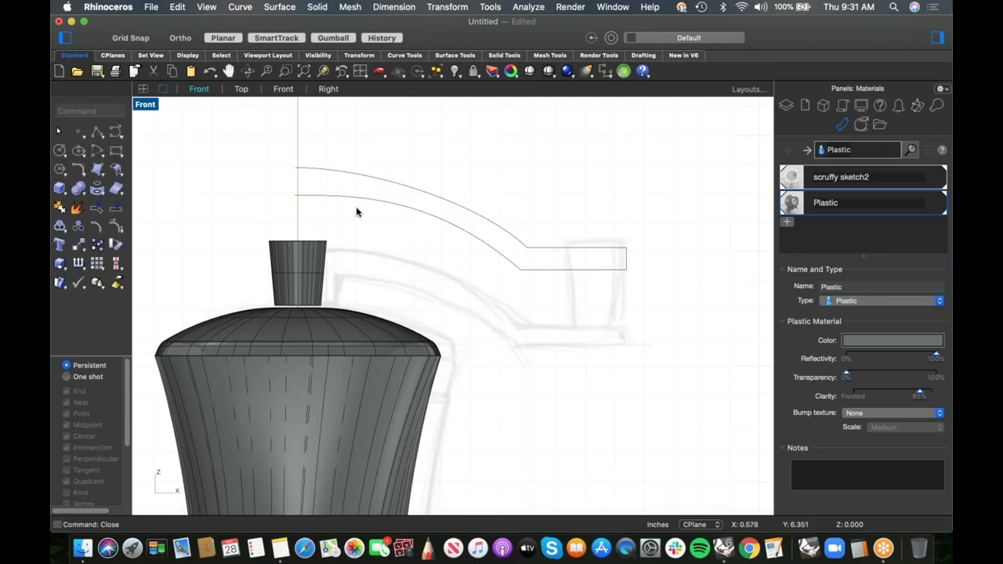
- Close the open inner end of the arm profile with a polyline segment and join it to the profile
{"action": "left_click", "coordinate": [97, 132]}
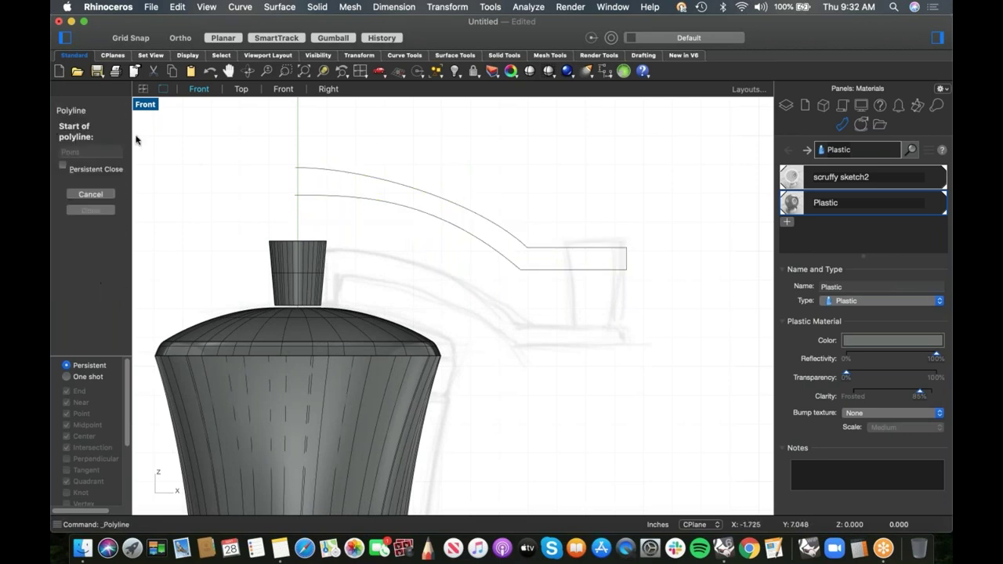
{"action": "left_click", "coordinate": [294, 167]}
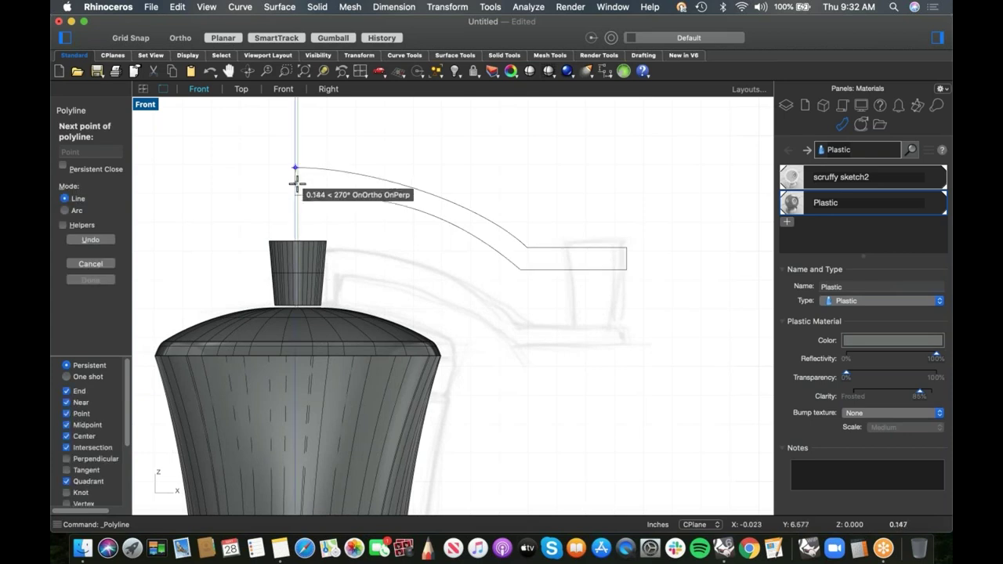
{"action": "key", "text": "Escape"}
{"action": "left_click_drag", "start_coordinate": [317, 151], "coordinate": [266, 221]}
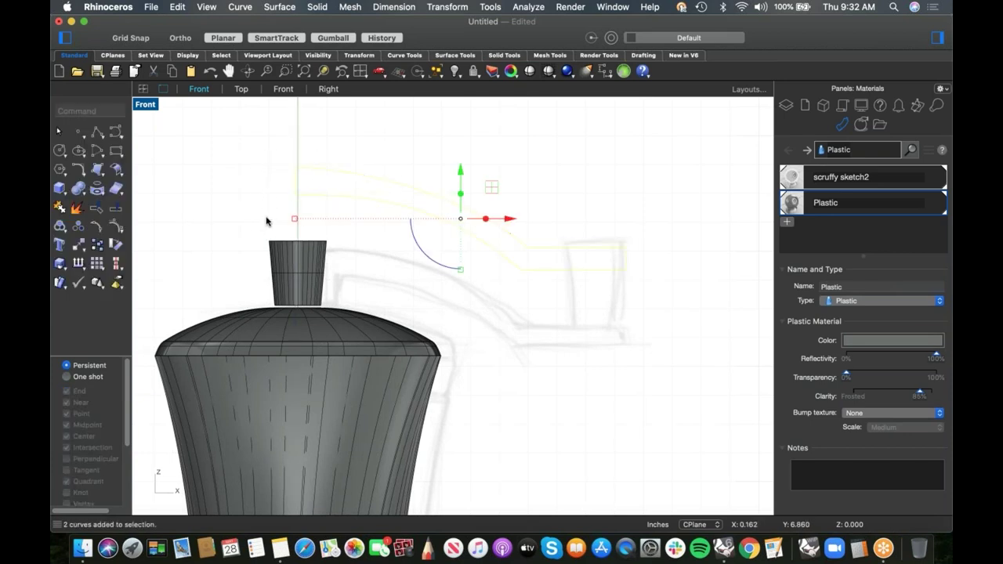
{"action": "type", "text": "join"}
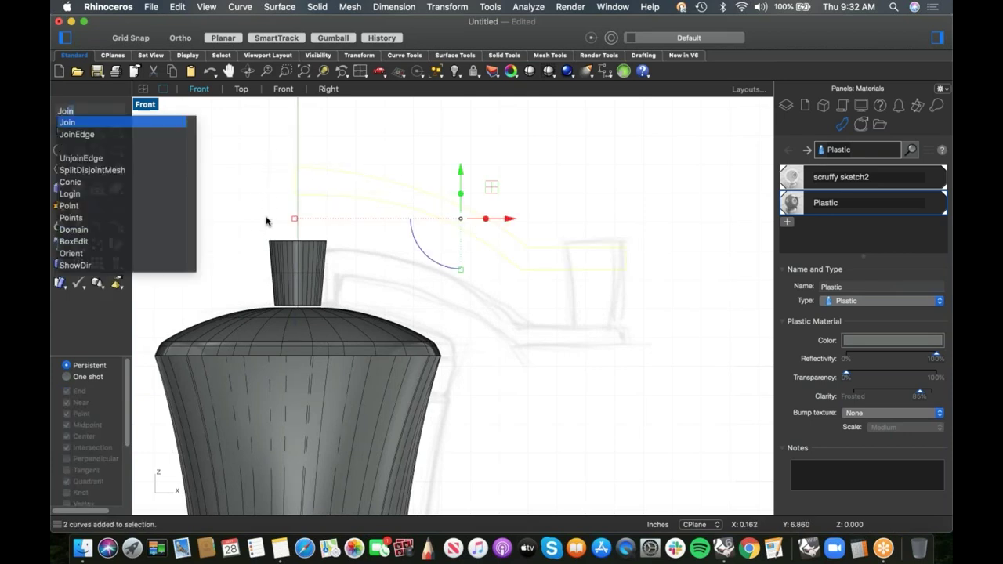
{"action": "key", "text": "Return"}
{"action": "left_click", "coordinate": [365, 147]}
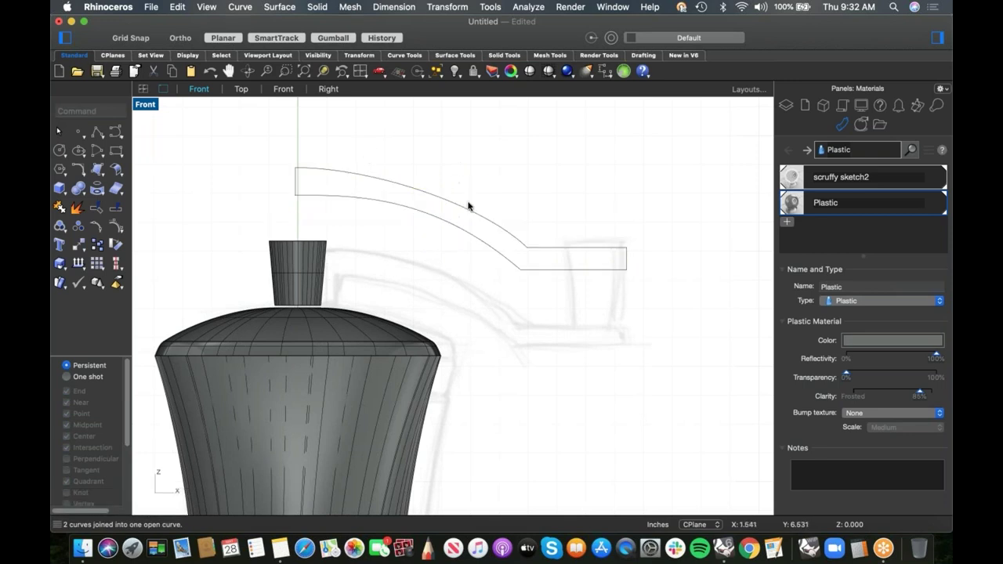
- Move the closed arm profile straight down onto the sketched arm and create a planar surface from it, using curve boolean processing
{"action": "left_click", "coordinate": [469, 213]}
{"action": "left_click_drag", "start_coordinate": [463, 220], "coordinate": [464, 295]}
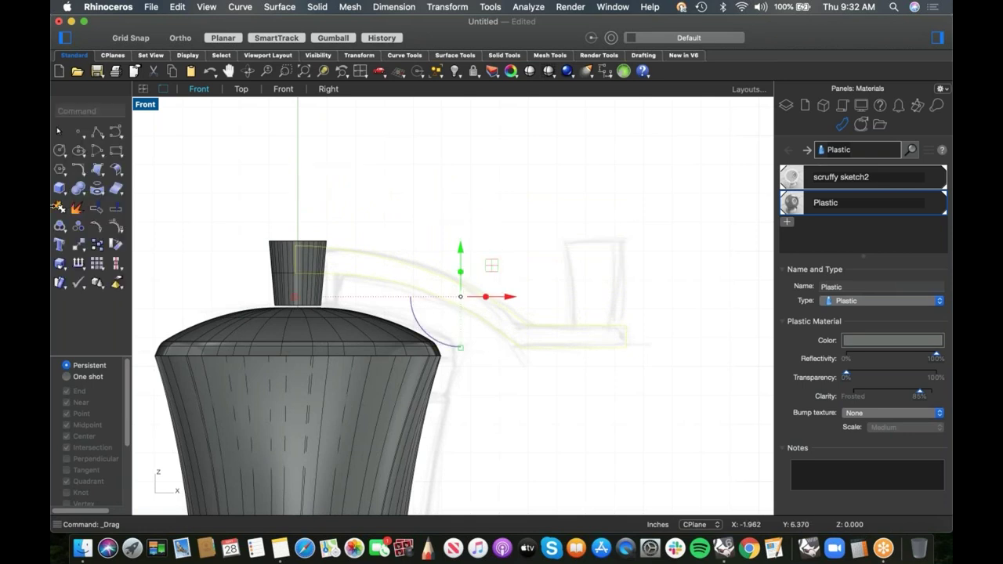
{"action": "left_click", "coordinate": [102, 178]}
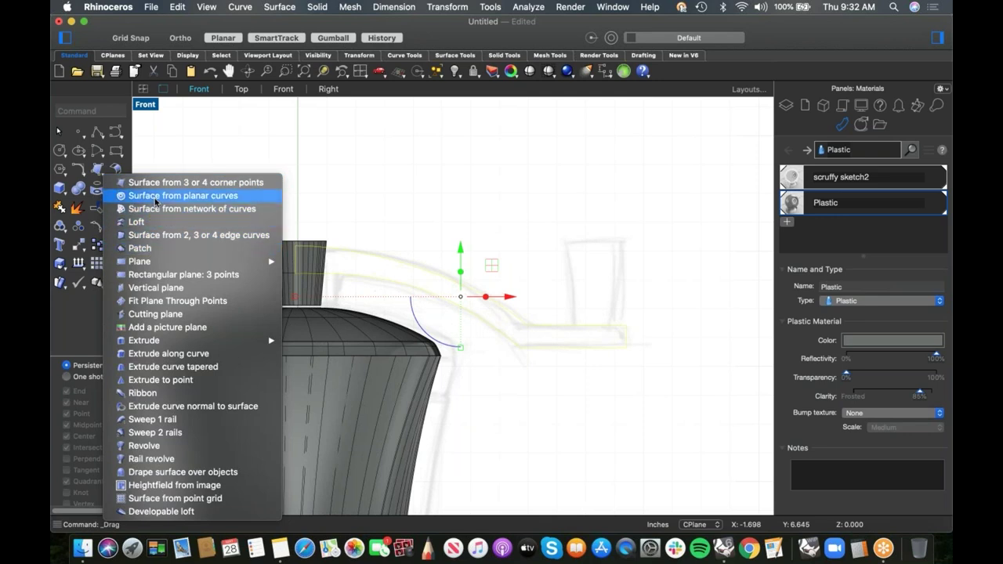
{"action": "left_click", "coordinate": [155, 197]}
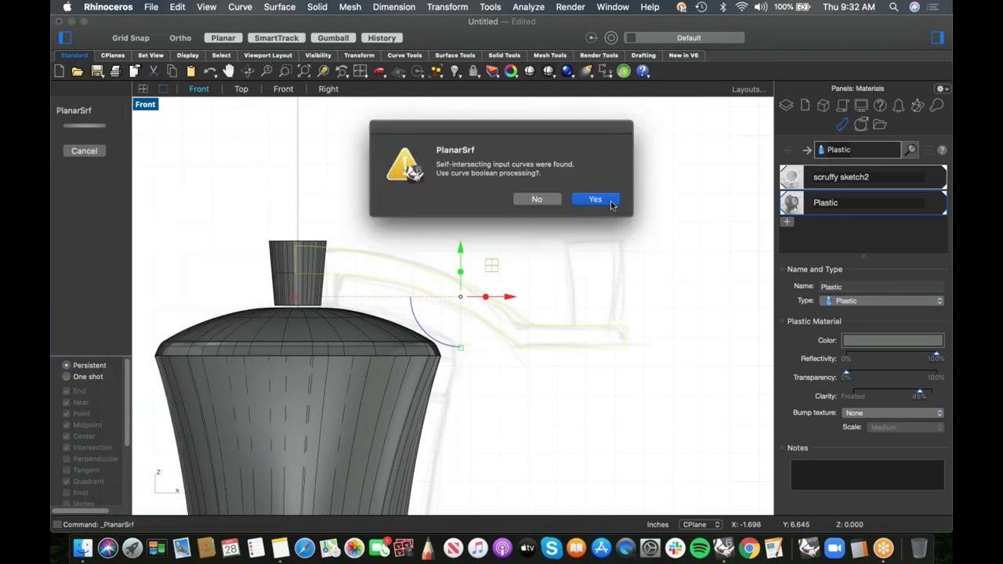
{"action": "left_click", "coordinate": [595, 200]}
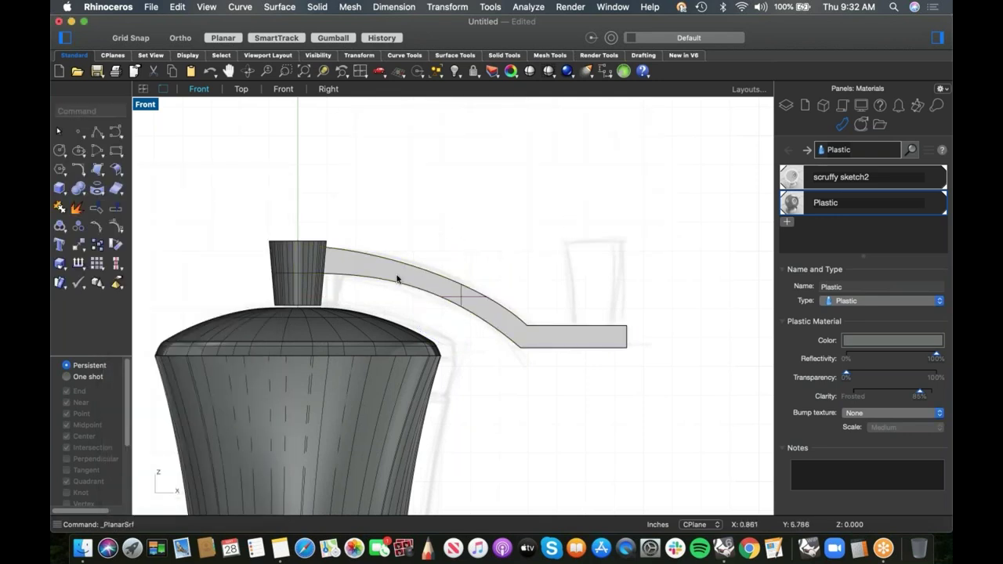
- Extrude the arm's planar surface into a solid on both sides, about 0.25 inches each way
{"action": "key", "text": "ctrl+F4"}
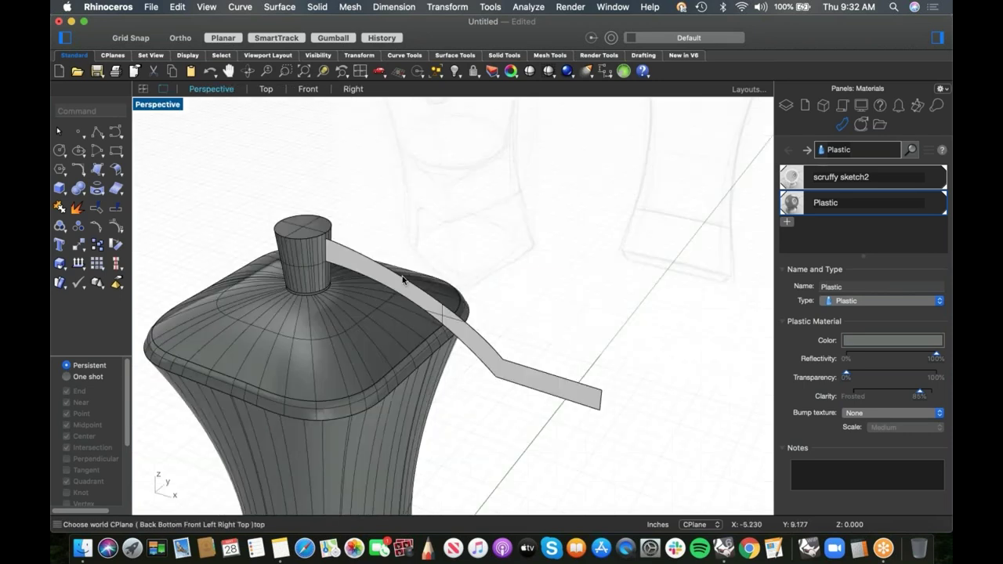
{"action": "scroll", "coordinate": [403, 278], "scroll_direction": "up", "scroll_amount": 2}
{"action": "right_click_drag", "start_coordinate": [470, 340], "coordinate": [435, 349]}
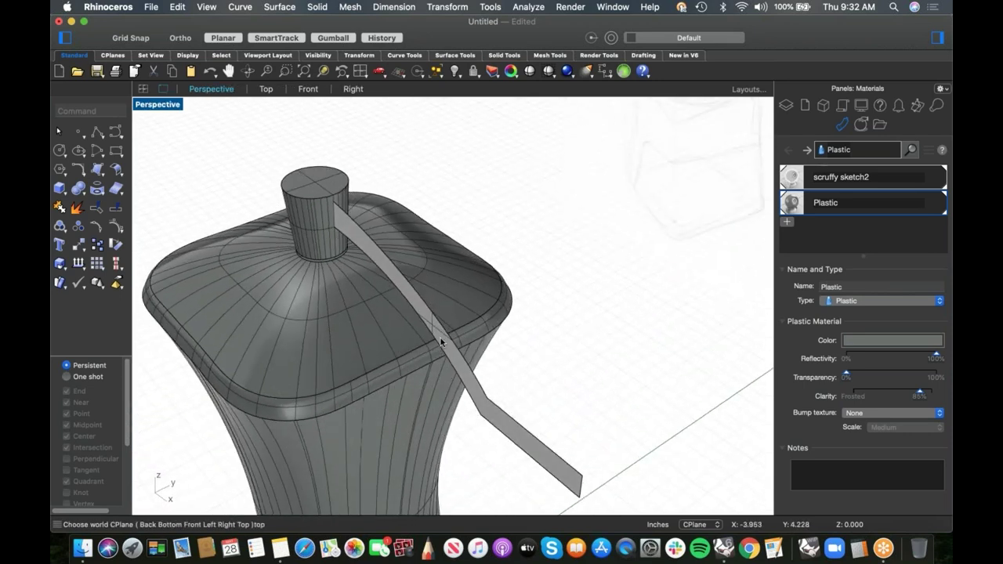
{"action": "left_click", "coordinate": [440, 342]}
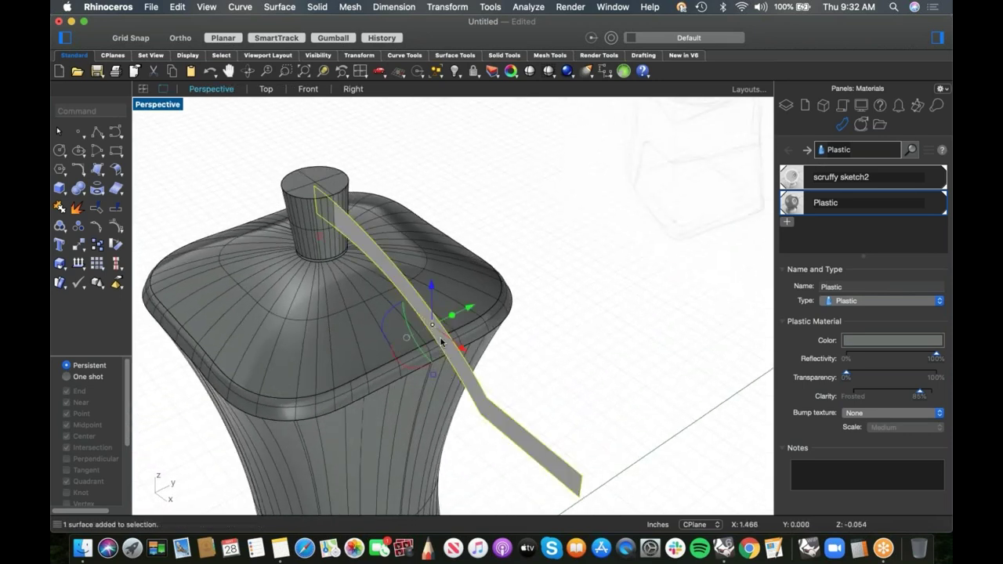
{"action": "left_click", "coordinate": [62, 194]}
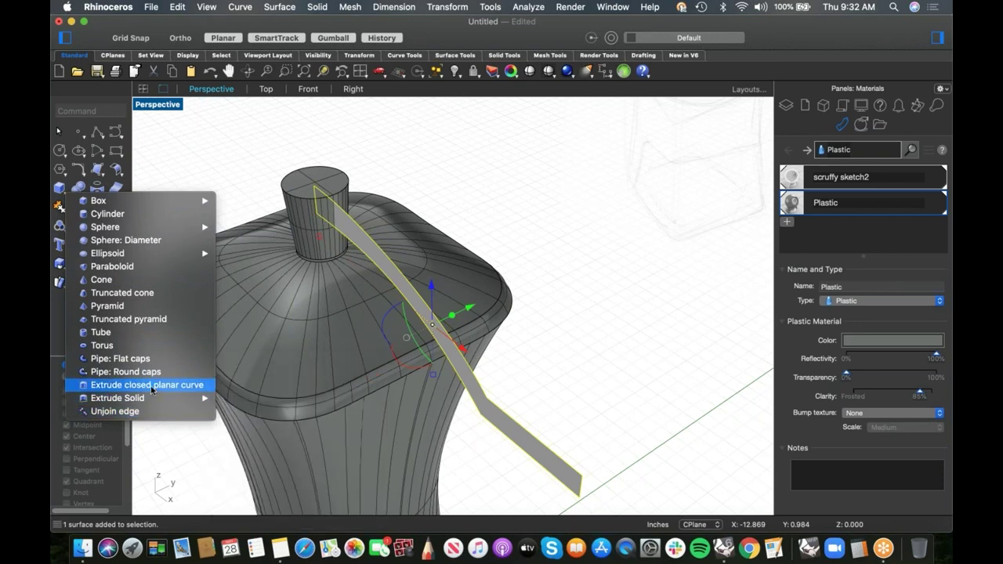
{"action": "mouse_move", "coordinate": [153, 401]}
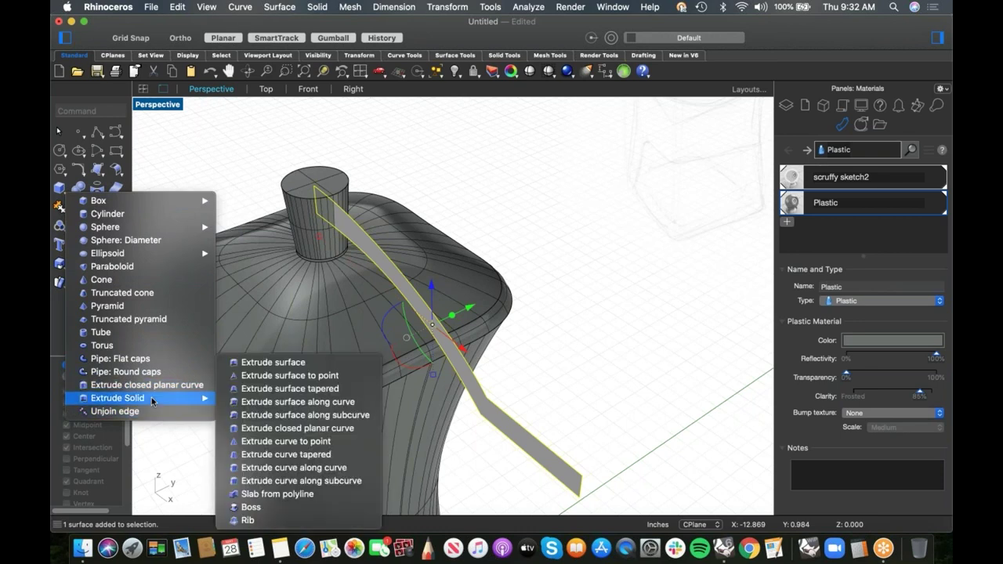
{"action": "left_click", "coordinate": [247, 363]}
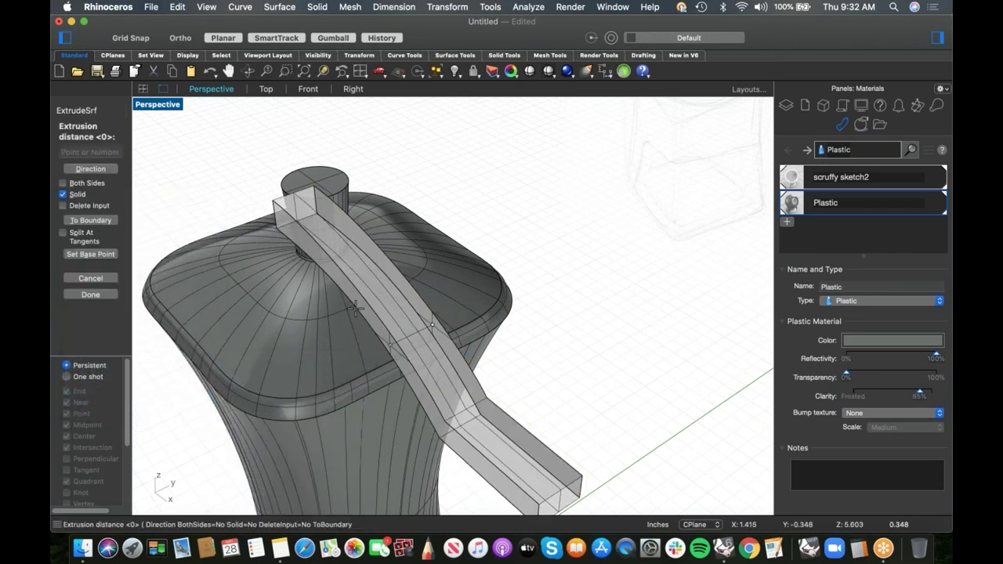
{"action": "left_click", "coordinate": [67, 182]}
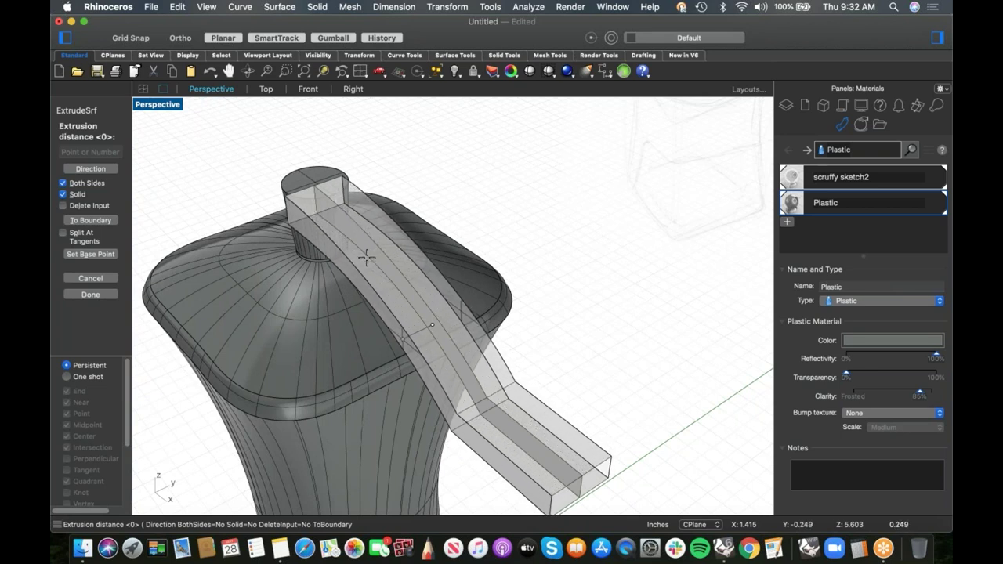
{"action": "left_click", "coordinate": [369, 257]}
{"action": "left_click", "coordinate": [553, 304]}
- Delete the profile curve inside the extruded arm, accepting the history break
{"action": "right_click_drag", "start_coordinate": [579, 388], "coordinate": [591, 426]}
{"action": "left_click", "coordinate": [591, 425]}
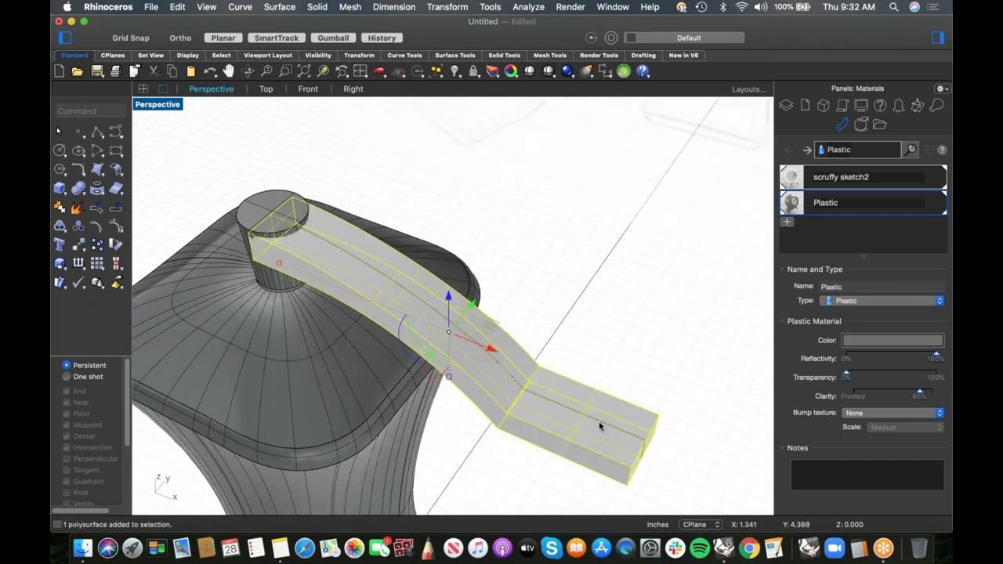
{"action": "left_click", "coordinate": [610, 409]}
{"action": "left_click", "coordinate": [636, 442]}
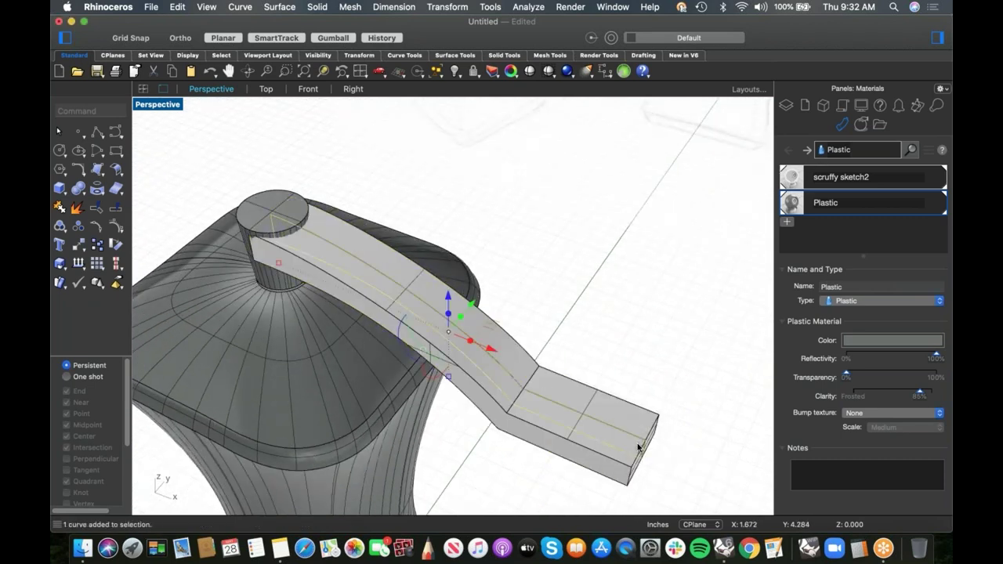
{"action": "key", "text": "Delete"}
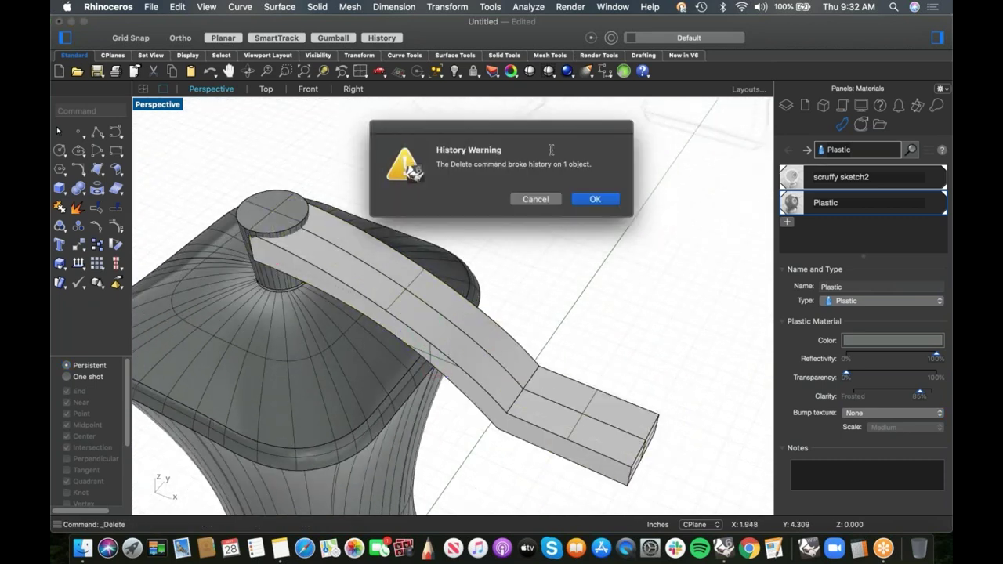
{"action": "left_click", "coordinate": [593, 200]}
- Delete the leftover planar surface inside the arm while keeping the extruded polysurface
{"action": "left_click", "coordinate": [621, 432]}
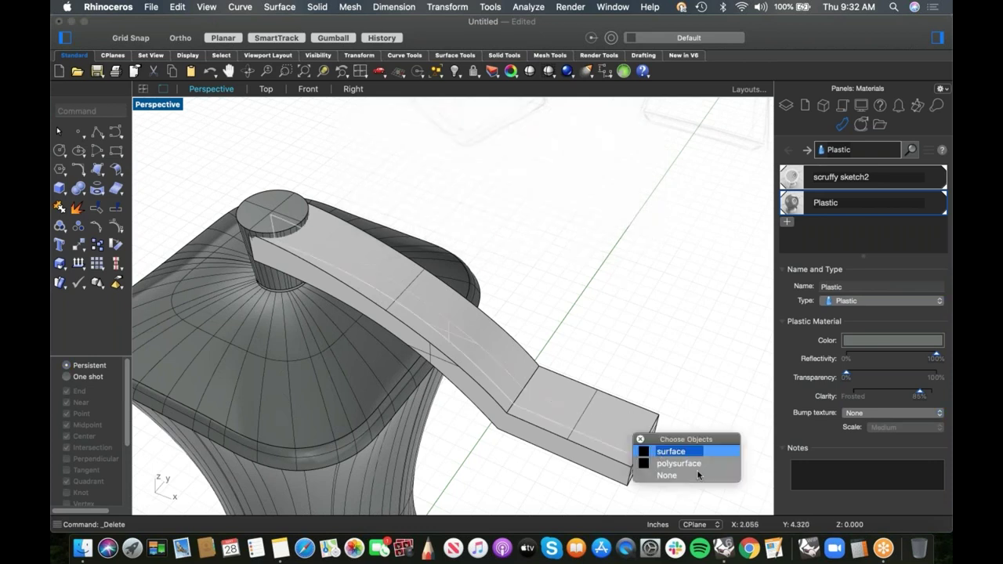
{"action": "left_click", "coordinate": [687, 453]}
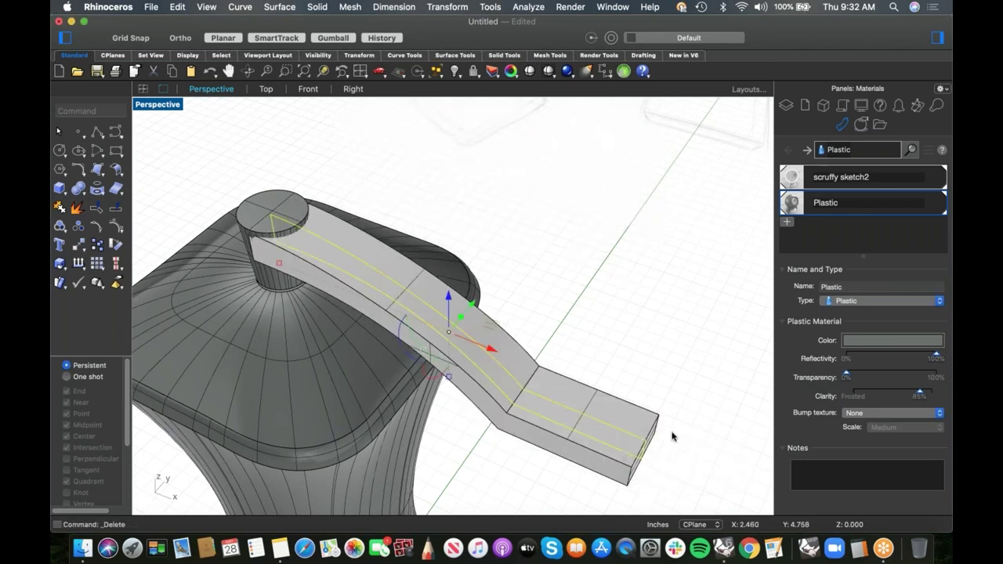
{"action": "key", "text": "Delete"}
{"action": "left_click", "coordinate": [591, 199]}
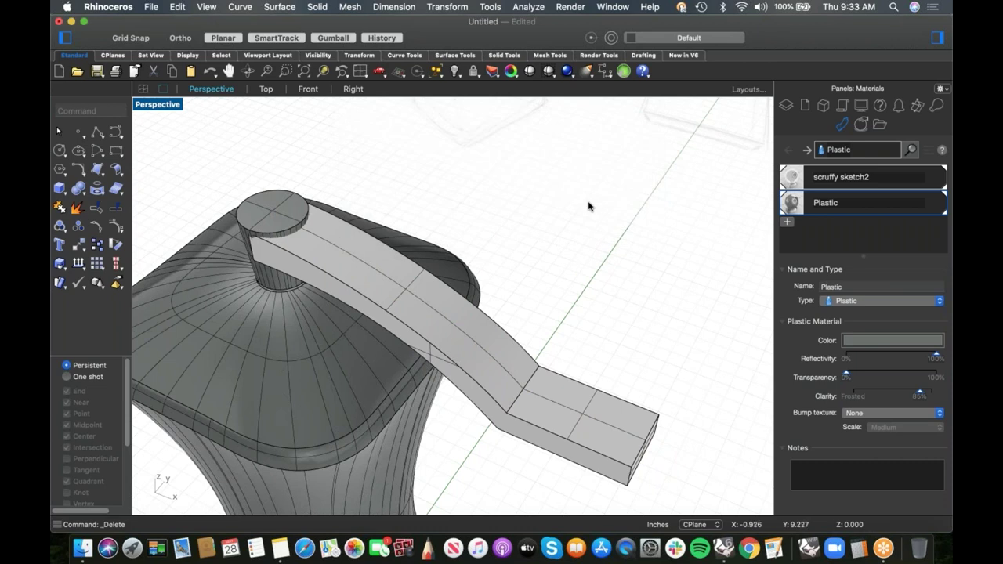
{"action": "right_click", "coordinate": [388, 41]}
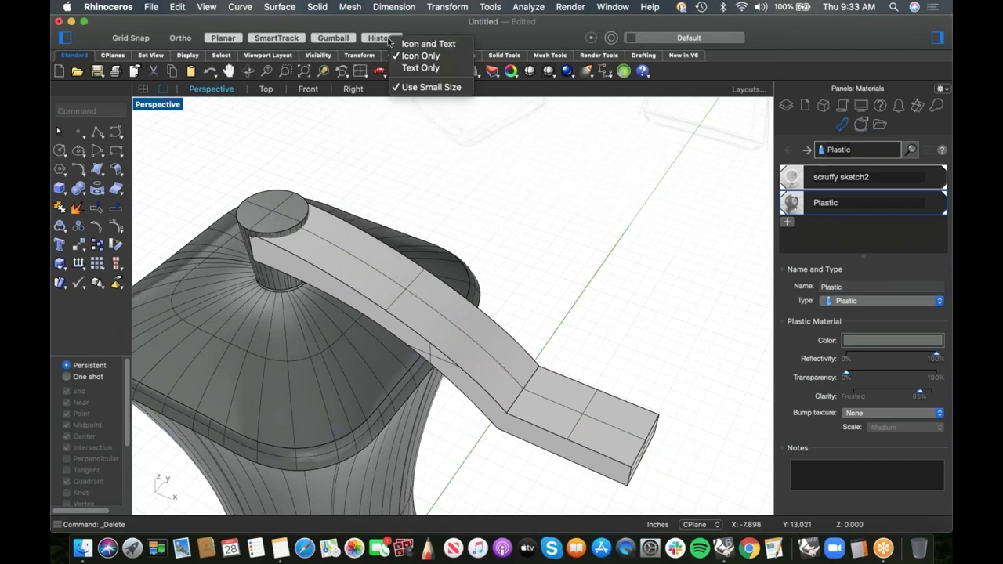
{"action": "key", "text": "Escape"}
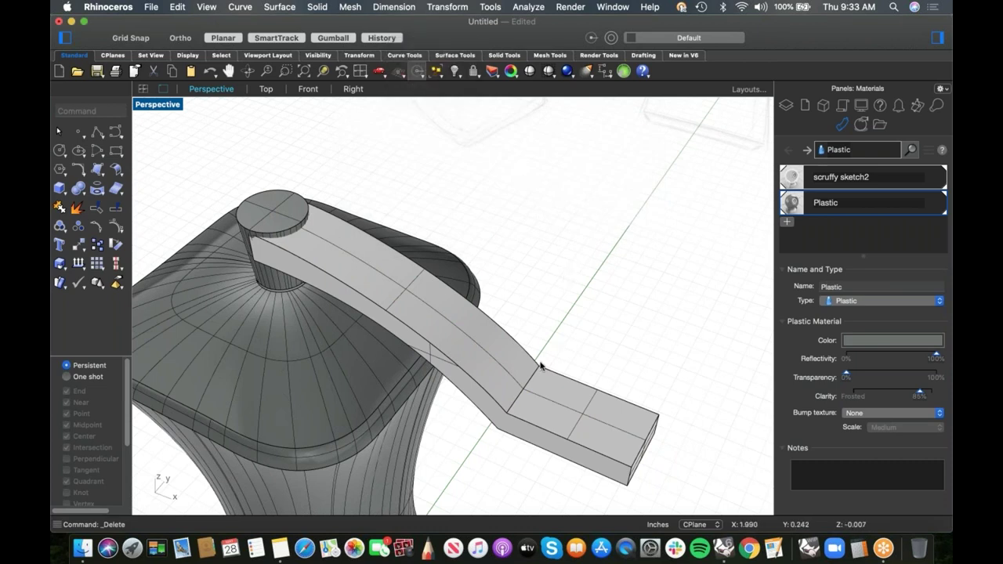
- Show the model from the Top view and isolate the arm solid
{"action": "left_click", "coordinate": [539, 365]}
{"action": "left_click", "coordinate": [561, 304]}
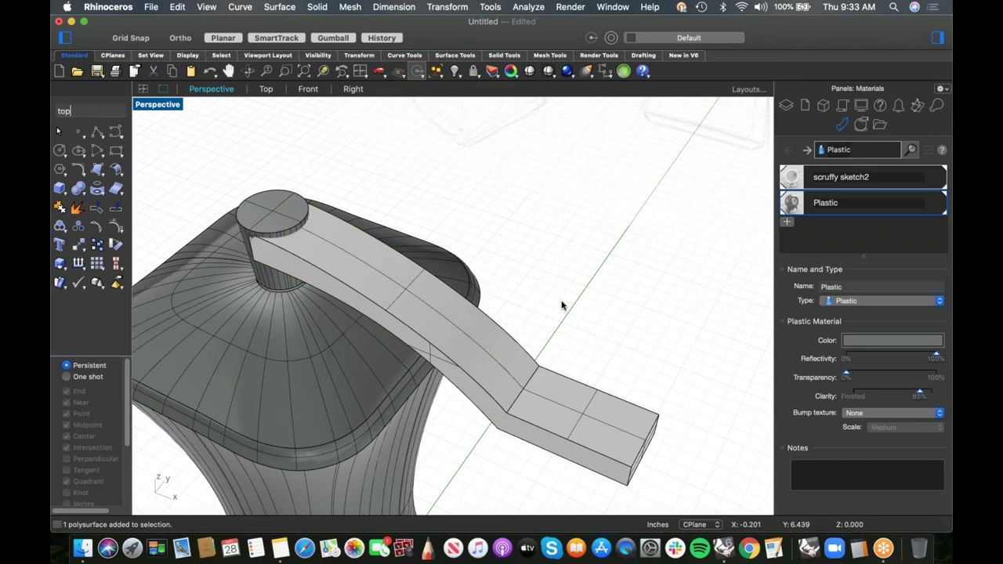
{"action": "type", "text": "top"}
{"action": "key", "text": "Return"}
{"action": "left_click", "coordinate": [575, 313]}
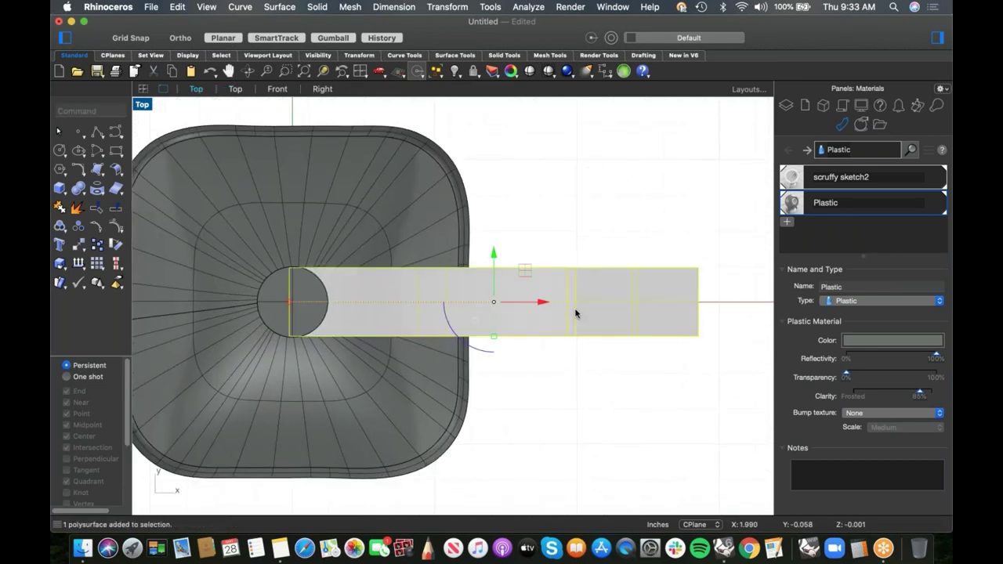
{"action": "type", "text": "isolate"}
{"action": "key", "text": "Return"}
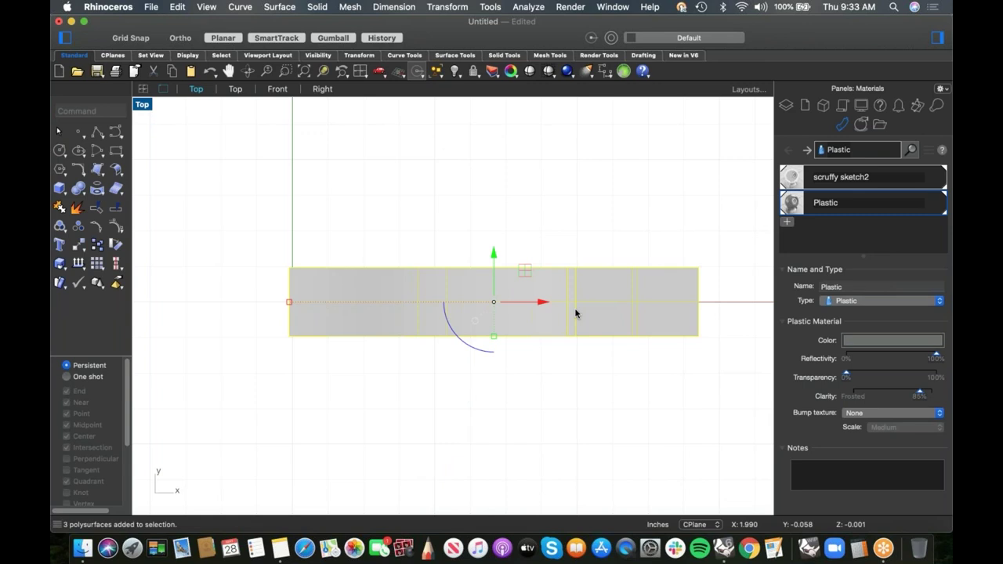
- Draw a gently bent degree 3 curve lengthwise over one half of the arm, extending past both of its ends
{"action": "left_click", "coordinate": [115, 131]}
{"action": "left_click", "coordinate": [275, 325]}
{"action": "key", "text": "shift"}
{"action": "left_click", "coordinate": [495, 335]}
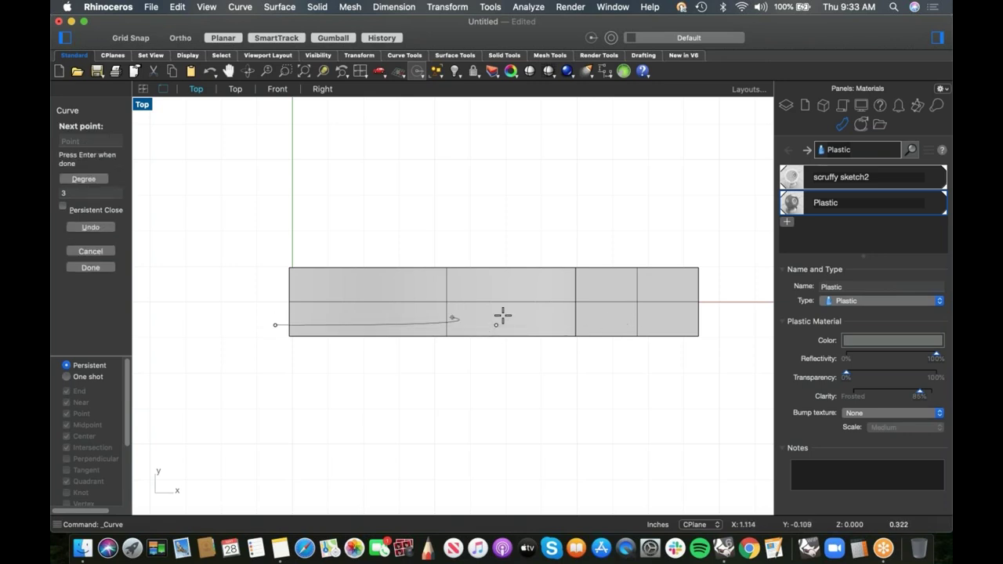
{"action": "left_click", "coordinate": [600, 313]}
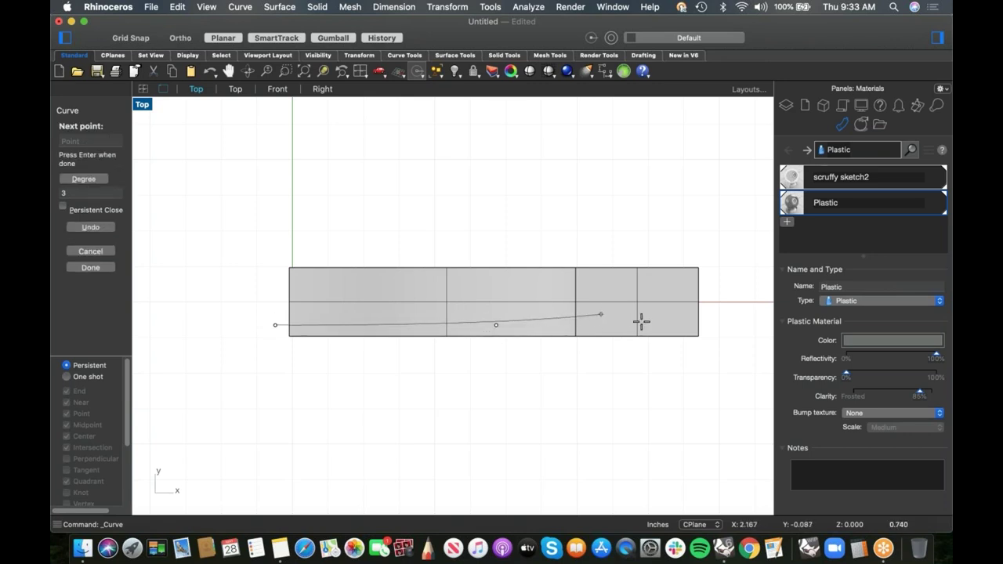
{"action": "left_click", "coordinate": [729, 336]}
{"action": "key", "text": "Return"}
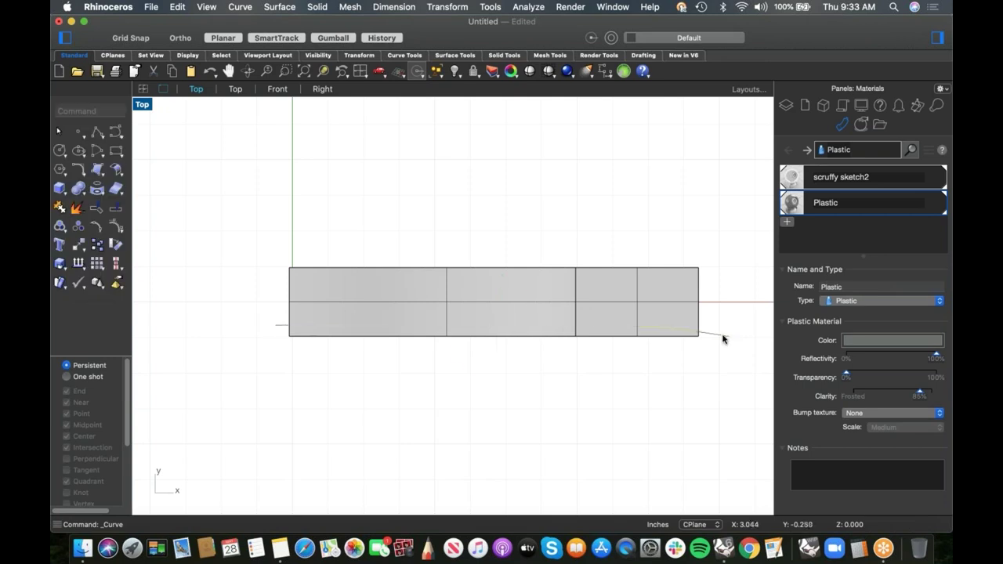
- Mirror a copy of the curve across the arm's lengthwise centerline
{"action": "type", "text": "mirror"}
{"action": "key", "text": "Return"}
{"action": "left_click", "coordinate": [699, 302]}
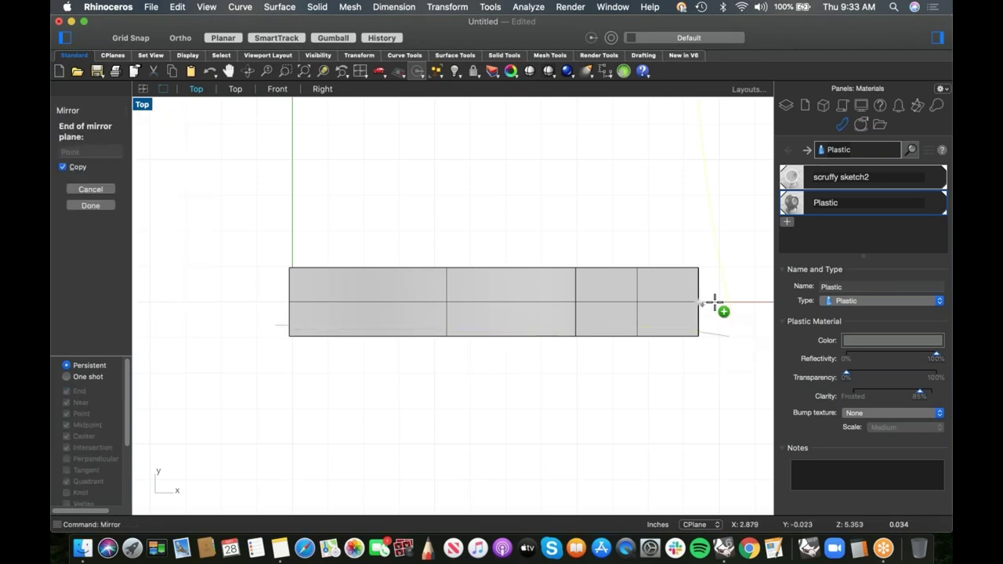
{"action": "left_click", "coordinate": [721, 305]}
{"action": "key", "text": "Escape"}
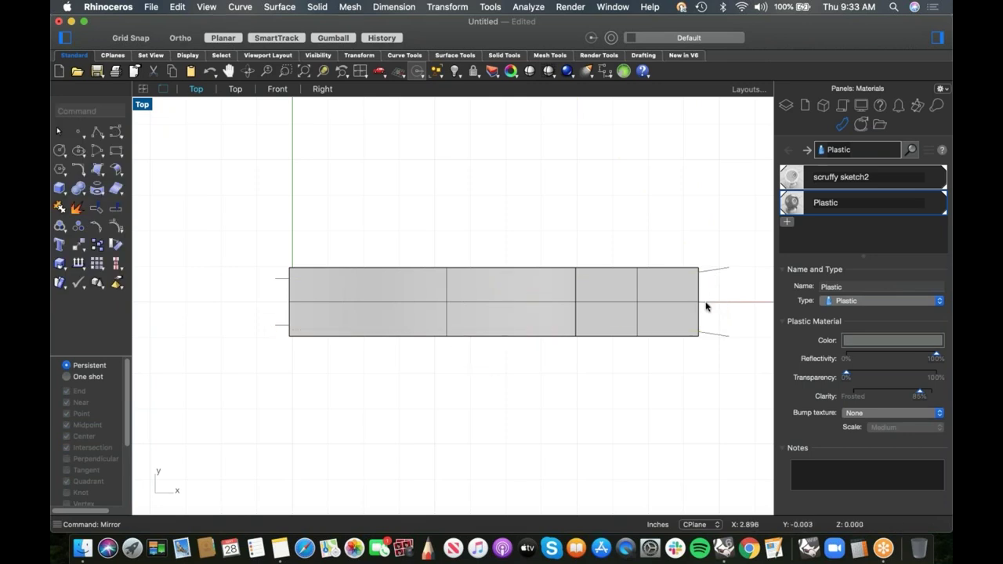
{"action": "left_click", "coordinate": [715, 271]}
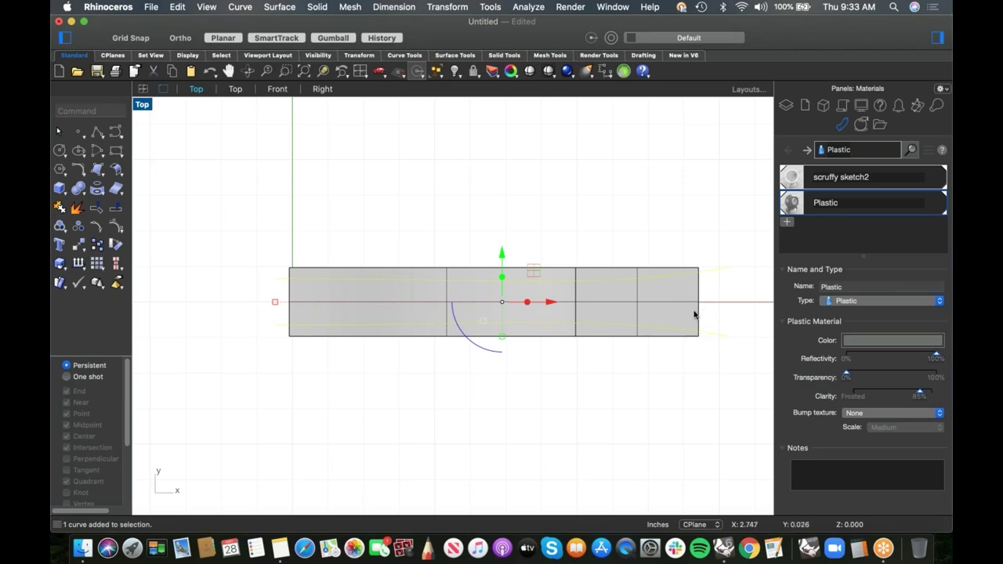
{"action": "left_click", "coordinate": [701, 358]}
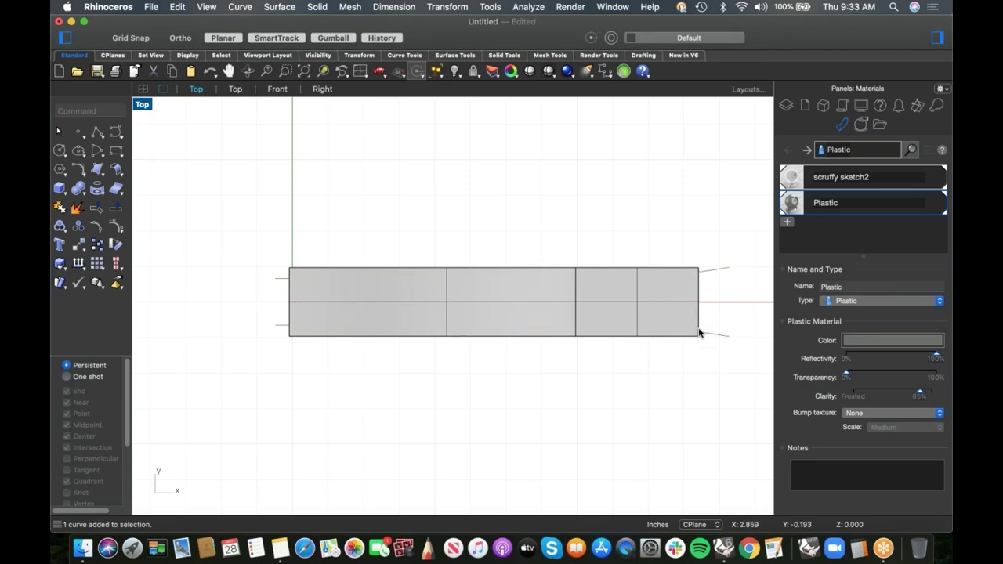
{"action": "scroll", "coordinate": [697, 332], "scroll_direction": "up", "scroll_amount": 5}
{"action": "scroll", "coordinate": [707, 338], "scroll_direction": "down", "scroll_amount": 5}
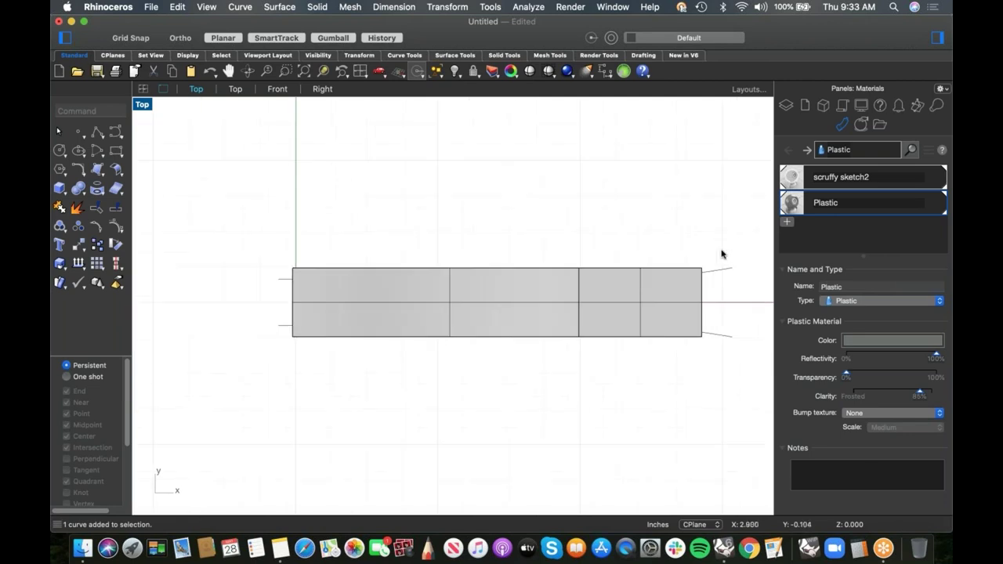
- Connect the flared ends of the two mirrored curves with a straight line and join all three into one open curve
{"action": "left_click", "coordinate": [102, 135]}
{"action": "left_click", "coordinate": [731, 268]}
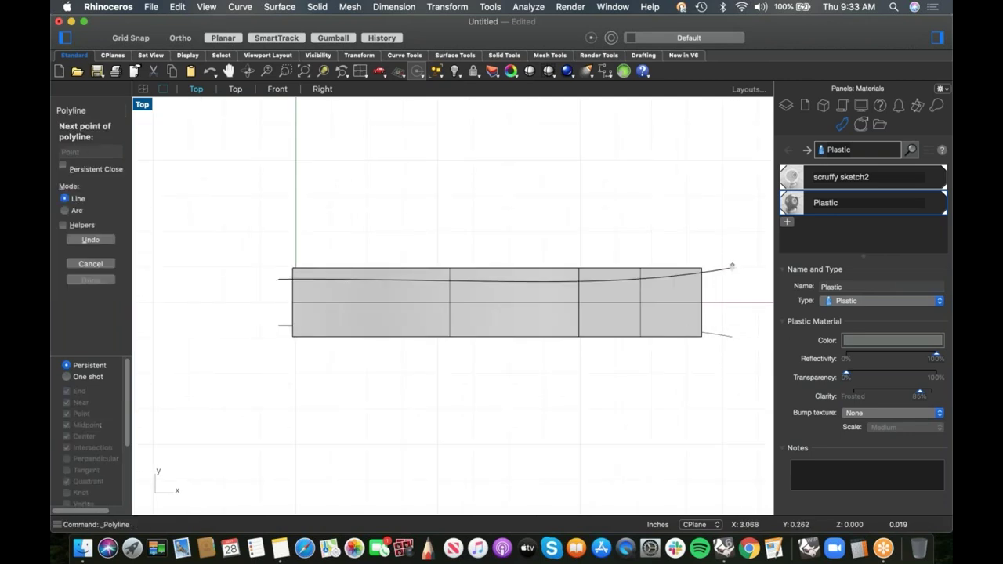
{"action": "left_click", "coordinate": [732, 337]}
{"action": "key", "text": "Return"}
{"action": "left_click_drag", "start_coordinate": [727, 385], "coordinate": [723, 384]}
{"action": "type", "text": "join"}
{"action": "key", "text": "Return"}
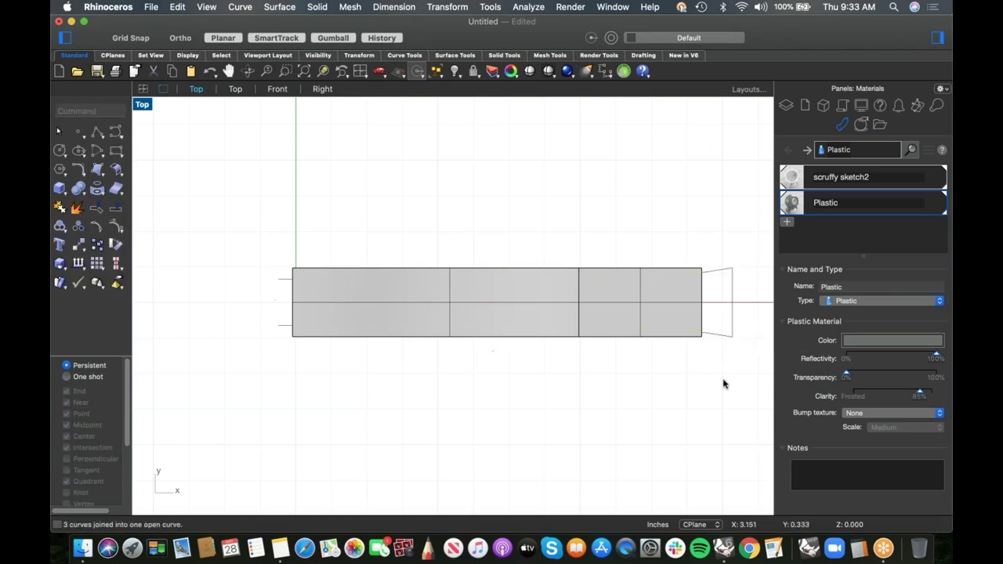
{"action": "left_click", "coordinate": [596, 199]}
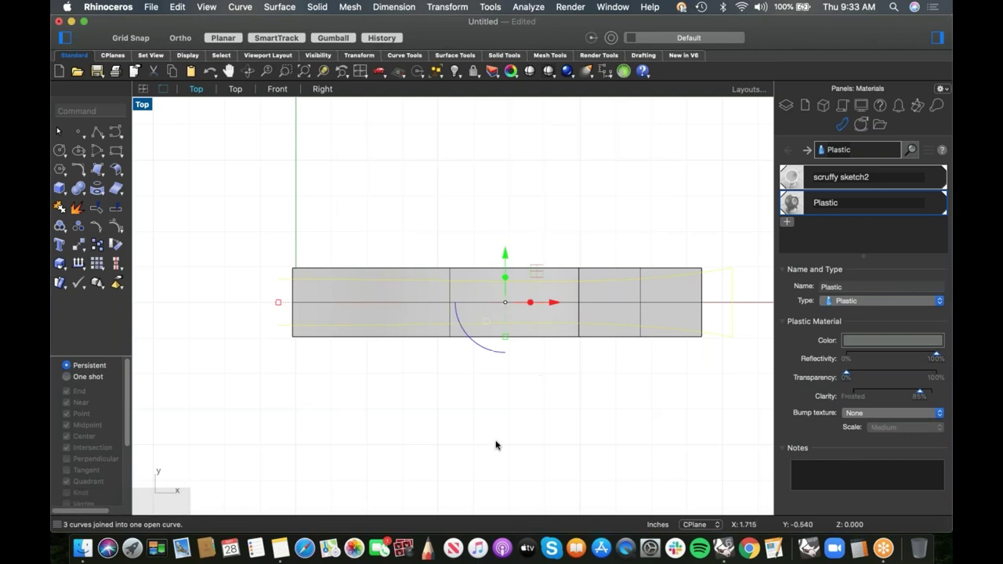
{"action": "right_click_drag", "start_coordinate": [537, 428], "coordinate": [522, 436]}
{"action": "key", "text": "Escape"}
- Try to WireCut the arm solid all the way through with the joined curve, and undo the cut
{"action": "type", "text": "wire"}
{"action": "key", "text": "Return"}
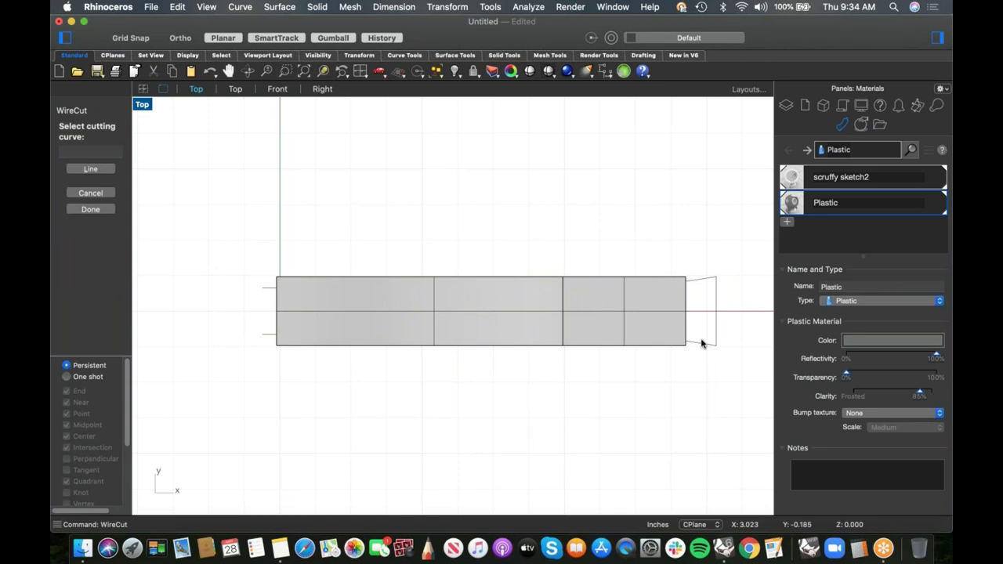
{"action": "left_click", "coordinate": [706, 341]}
{"action": "left_click", "coordinate": [674, 325]}
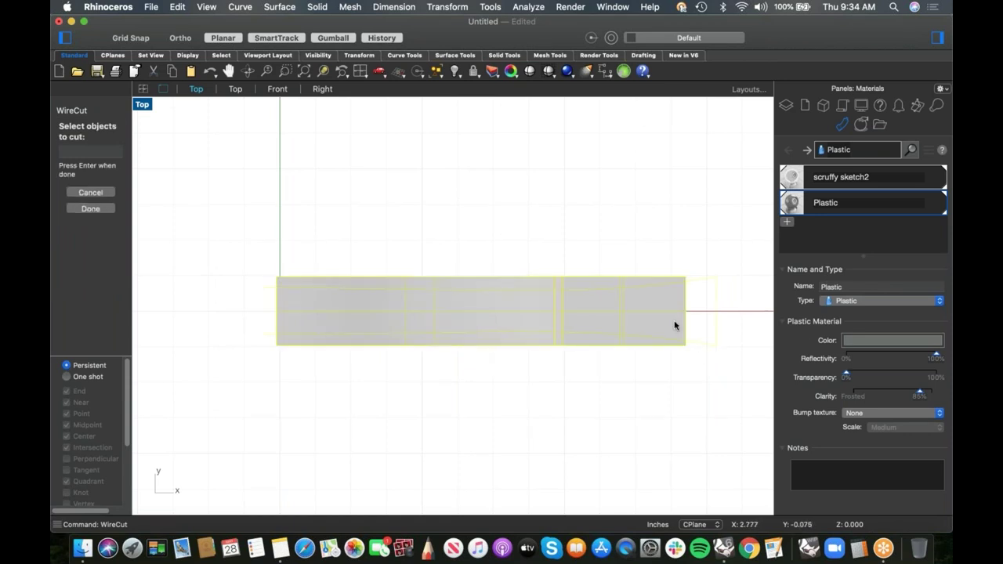
{"action": "key", "text": "Return"}
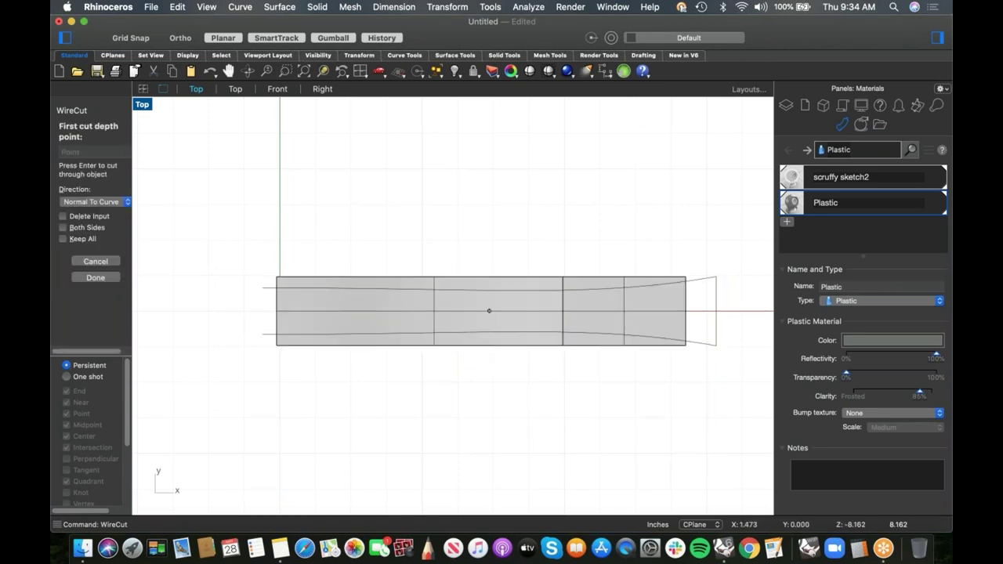
{"action": "key", "text": "Return"}
{"action": "left_click", "coordinate": [640, 342]}
{"action": "key", "text": "super+z"}
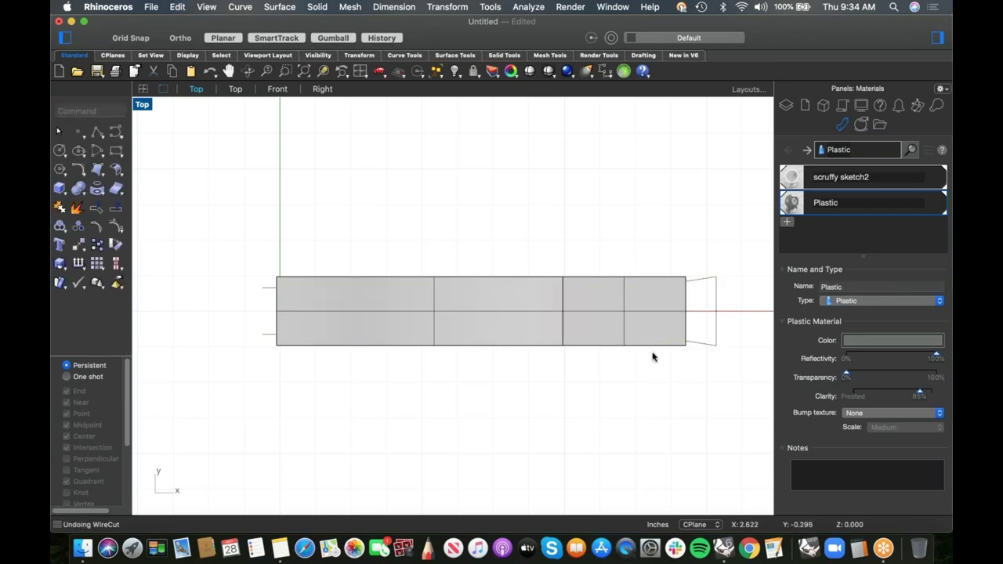
- WireCut the arm solid completely through with the joined curve, with Keep All enabled
{"action": "right_click", "coordinate": [655, 196]}
{"action": "left_click", "coordinate": [697, 202]}
{"action": "left_click", "coordinate": [692, 343]}
{"action": "left_click", "coordinate": [632, 315]}
{"action": "key", "text": "Return"}
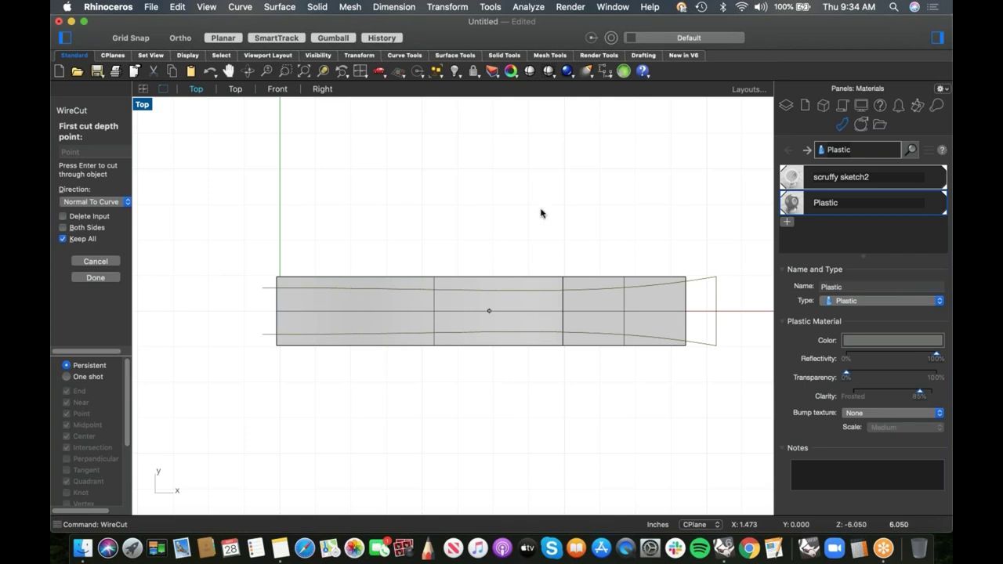
{"action": "key", "text": "Return"}
- Delete the two cut-off strips along the arm's long sides, keeping the tapered middle piece
{"action": "left_click", "coordinate": [548, 292]}
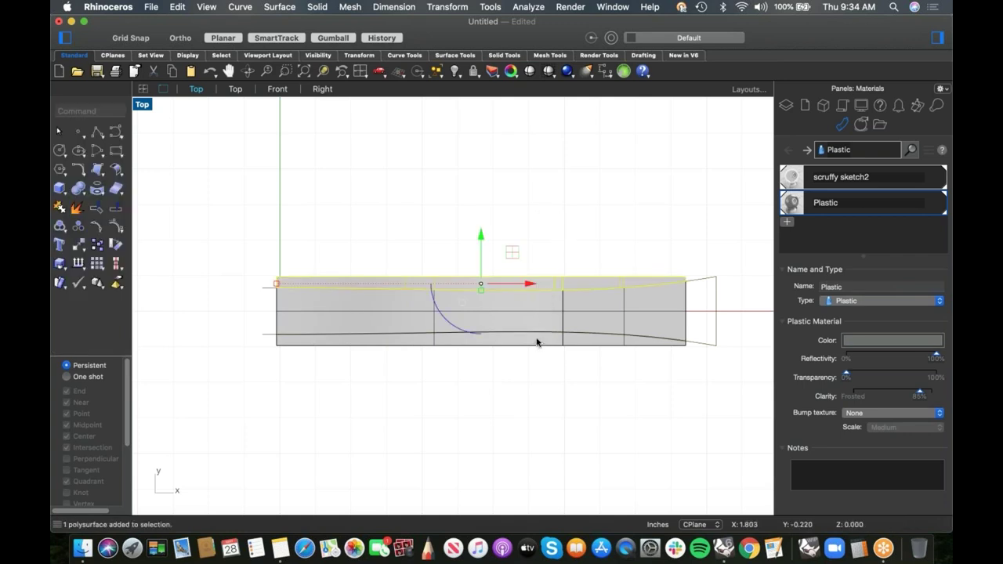
{"action": "left_click", "coordinate": [538, 343]}
{"action": "key", "text": "Delete"}
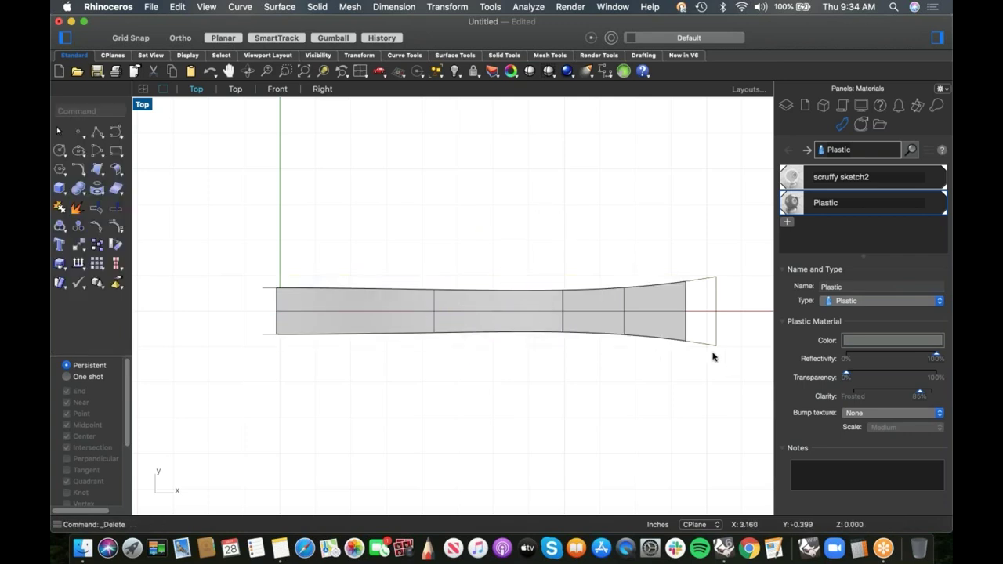
- In the Perspective view, start a BlendEdge on the two short vertical corner edges at the arm's flared end and enable its preview
{"action": "left_click", "coordinate": [705, 345]}
{"action": "key", "text": "ctrl+F4"}
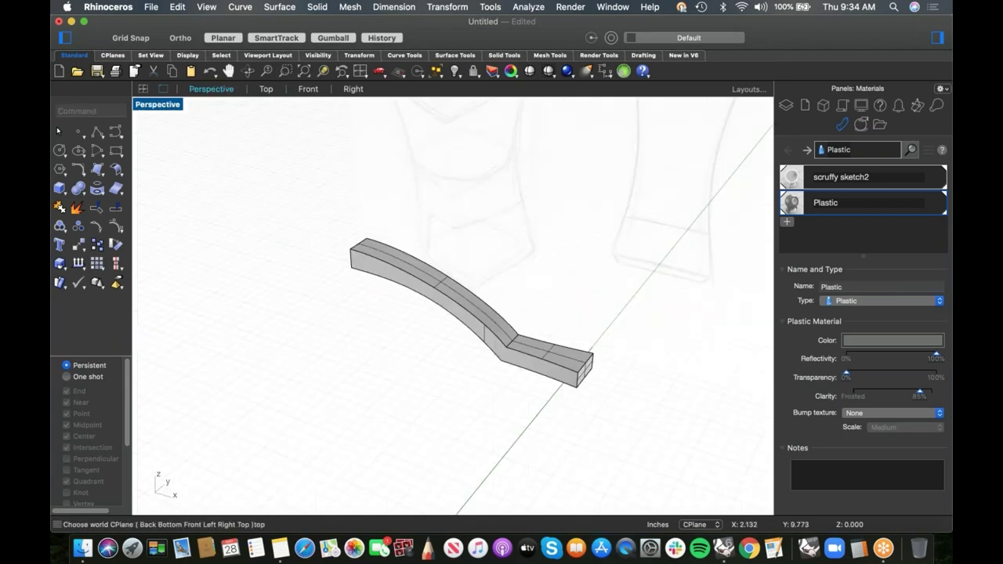
{"action": "mouse_move", "coordinate": [418, 347]}
{"action": "right_mouse_down"}
{"action": "mouse_move", "coordinate": [409, 324]}
{"action": "mouse_move", "coordinate": [372, 352]}
{"action": "mouse_move", "coordinate": [362, 312]}
{"action": "mouse_move", "coordinate": [535, 338]}
{"action": "mouse_move", "coordinate": [510, 372]}
{"action": "mouse_move", "coordinate": [495, 330]}
{"action": "right_mouse_up"}
{"action": "scroll", "coordinate": [602, 333], "scroll_direction": "up", "scroll_amount": 7}
{"action": "right_click_drag", "start_coordinate": [603, 332], "coordinate": [470, 384]}
{"action": "scroll", "coordinate": [513, 354], "scroll_direction": "up", "scroll_amount": 3}
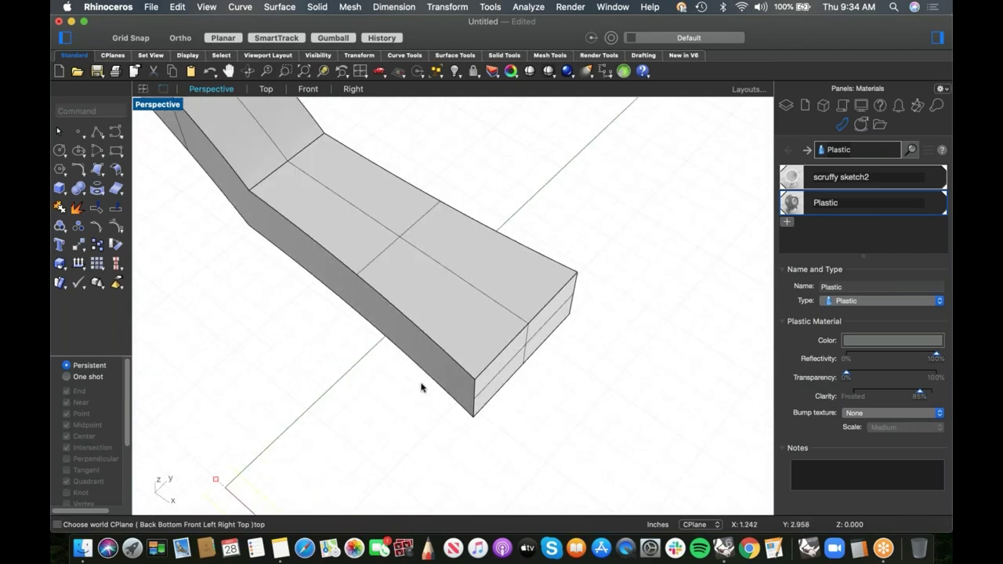
{"action": "left_click", "coordinate": [83, 192]}
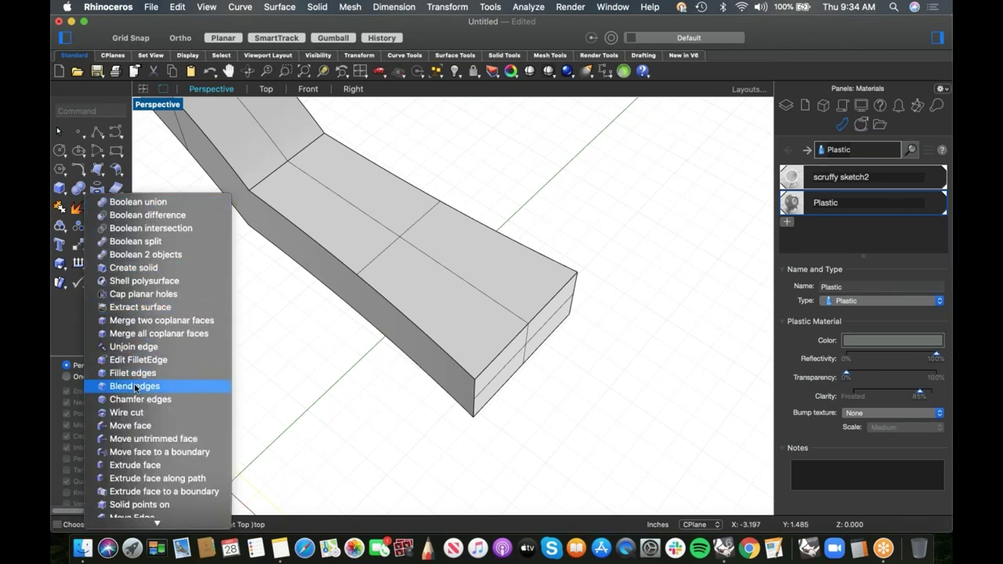
{"action": "left_click", "coordinate": [137, 386]}
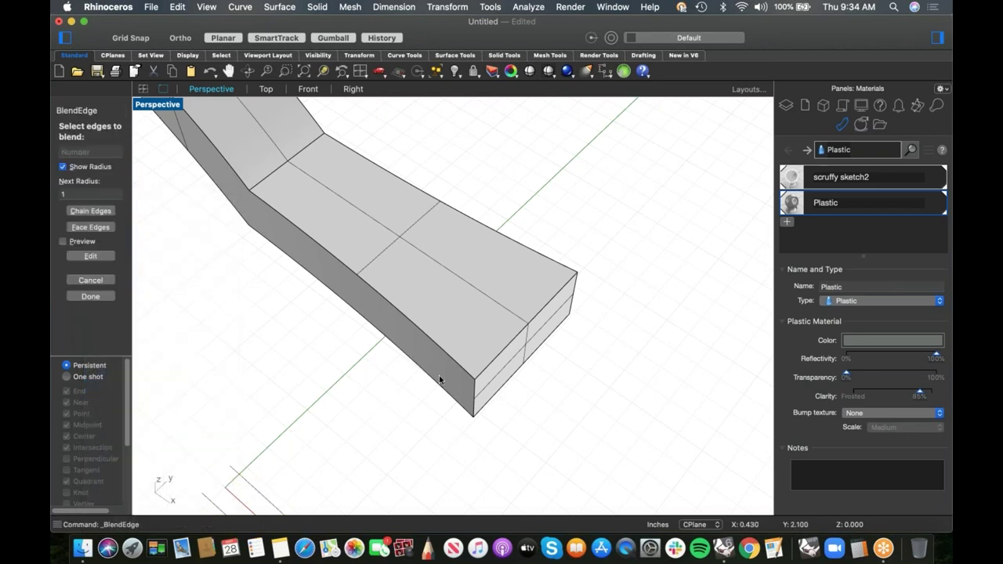
{"action": "left_click", "coordinate": [474, 395]}
{"action": "left_click", "coordinate": [573, 300]}
{"action": "key", "text": "Return"}
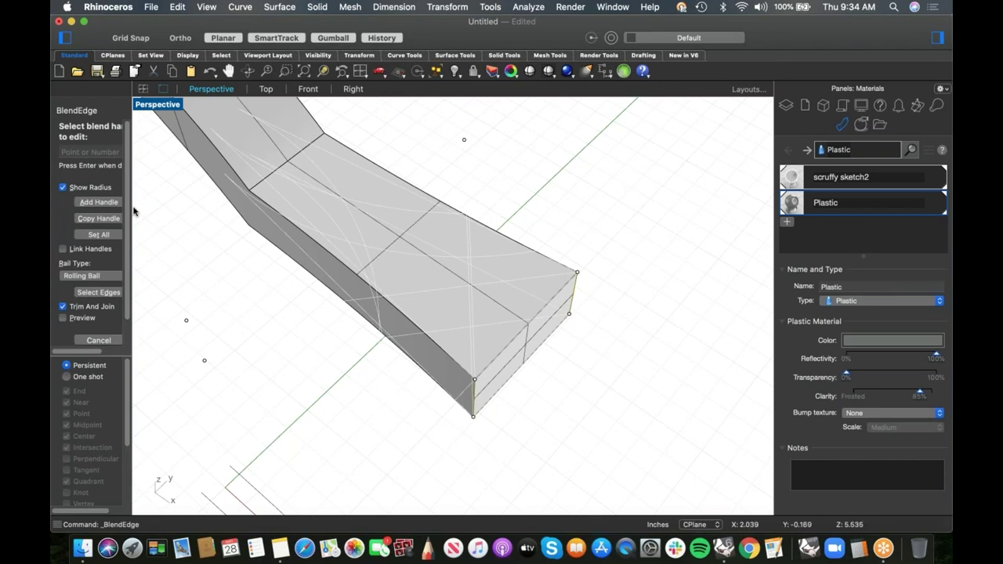
{"action": "left_click", "coordinate": [76, 318]}
- Set the radius of all blend handles to 0.25 and inspect the preview at the arm's end
{"action": "scroll", "coordinate": [361, 297], "scroll_direction": "down", "scroll_amount": 8}
{"action": "right_click_drag", "start_coordinate": [436, 312], "coordinate": [432, 325]}
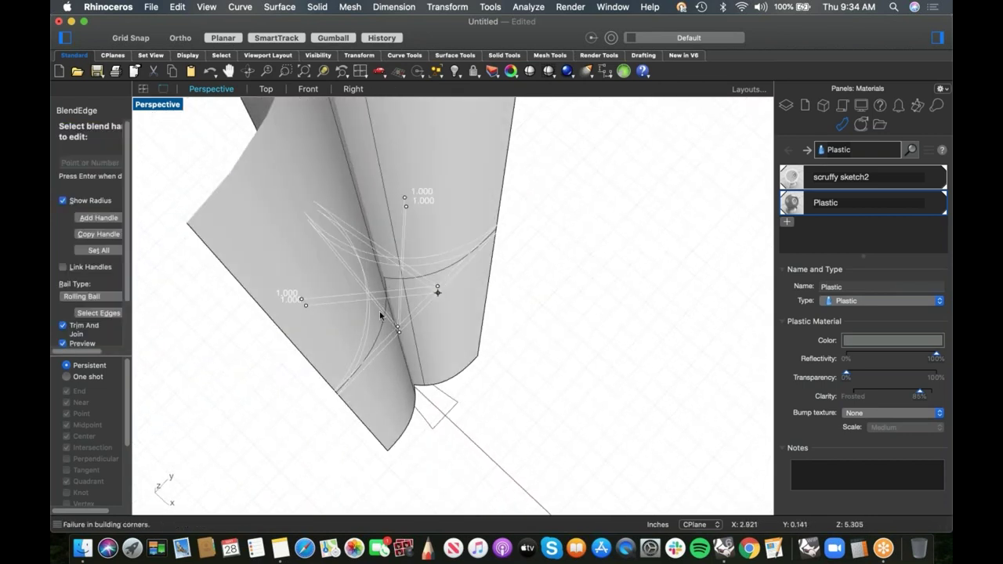
{"action": "left_click", "coordinate": [99, 250]}
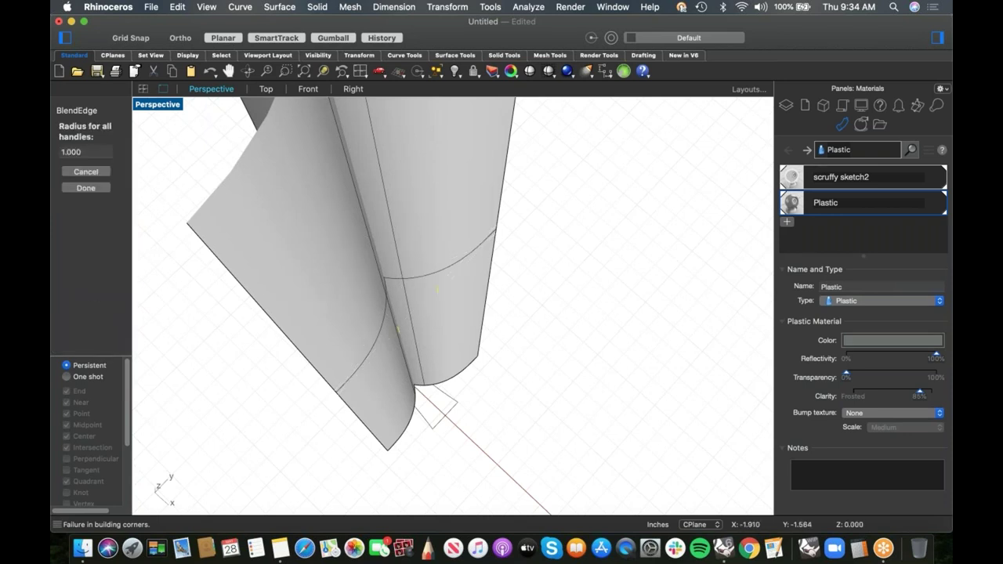
{"action": "type", "text": ".25"}
{"action": "key", "text": "Return"}
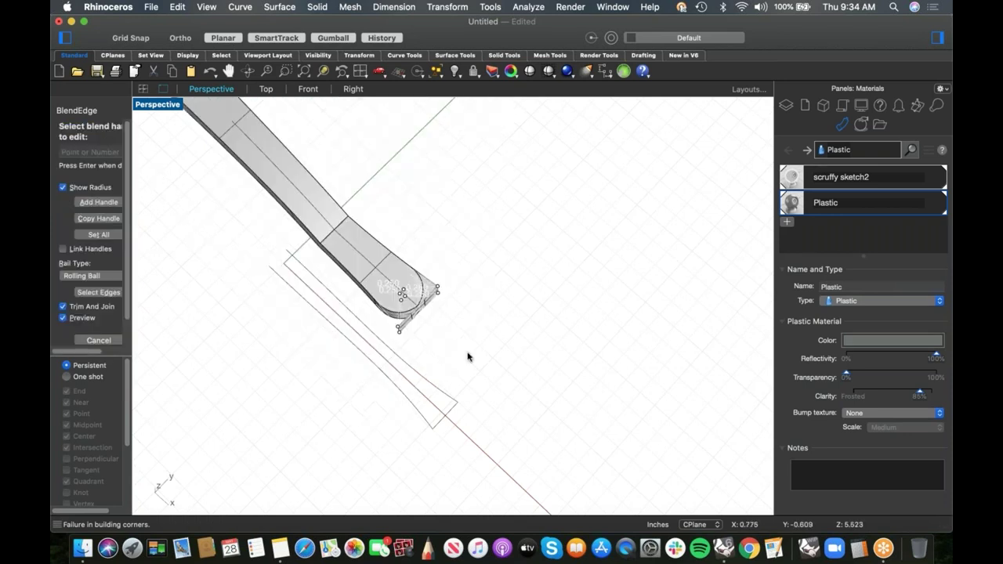
{"action": "scroll", "coordinate": [447, 340], "scroll_direction": "up", "scroll_amount": 8}
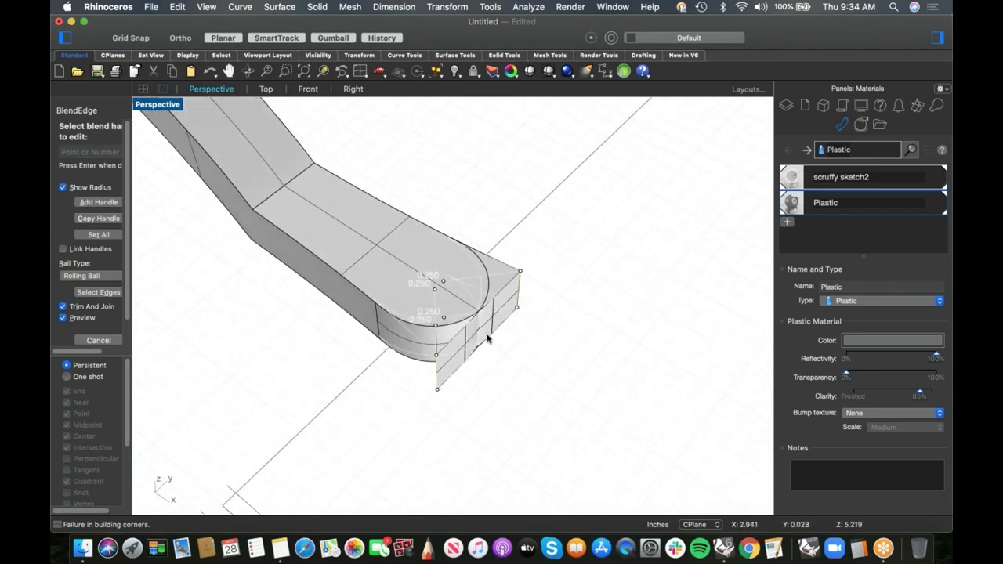
{"action": "scroll", "coordinate": [490, 342], "scroll_direction": "up", "scroll_amount": 3}
{"action": "right_click_drag", "start_coordinate": [495, 288], "coordinate": [494, 312]}
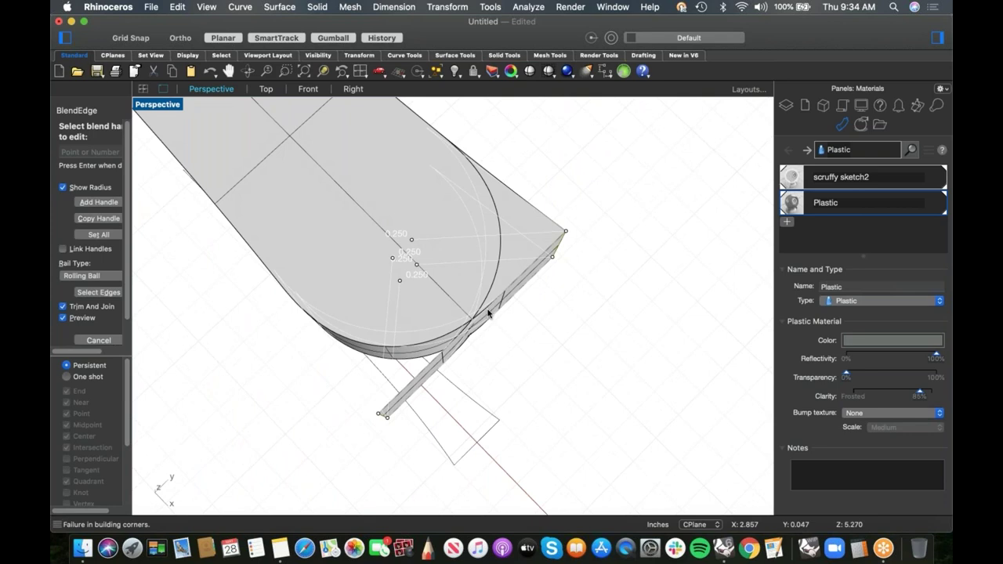
- Reduce the radius of a single blend handle at one corner of the arm's end to about 0.140
{"action": "left_click", "coordinate": [392, 257]}
{"action": "left_click", "coordinate": [386, 310]}
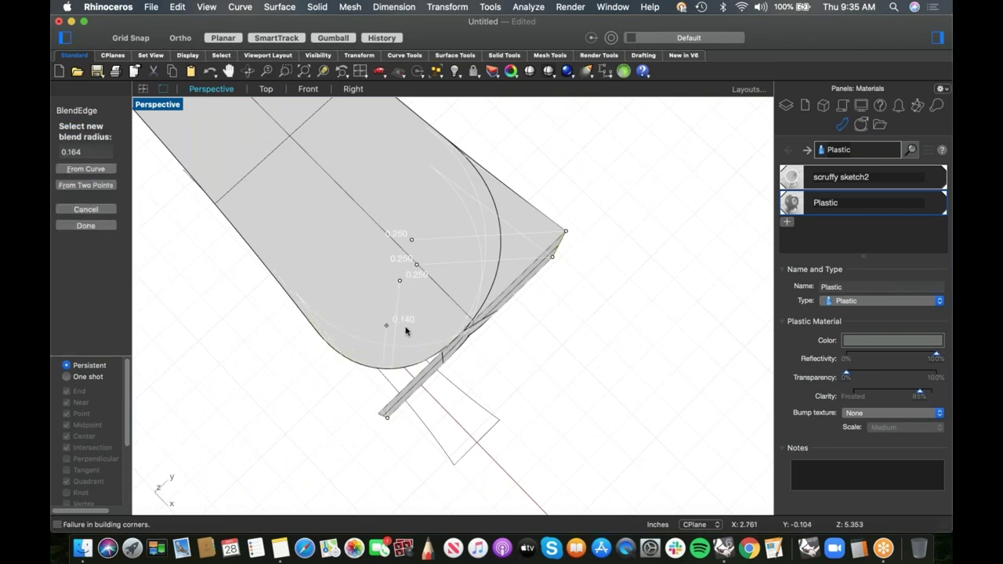
{"action": "left_click", "coordinate": [401, 319]}
{"action": "right_click_drag", "start_coordinate": [447, 333], "coordinate": [397, 296]}
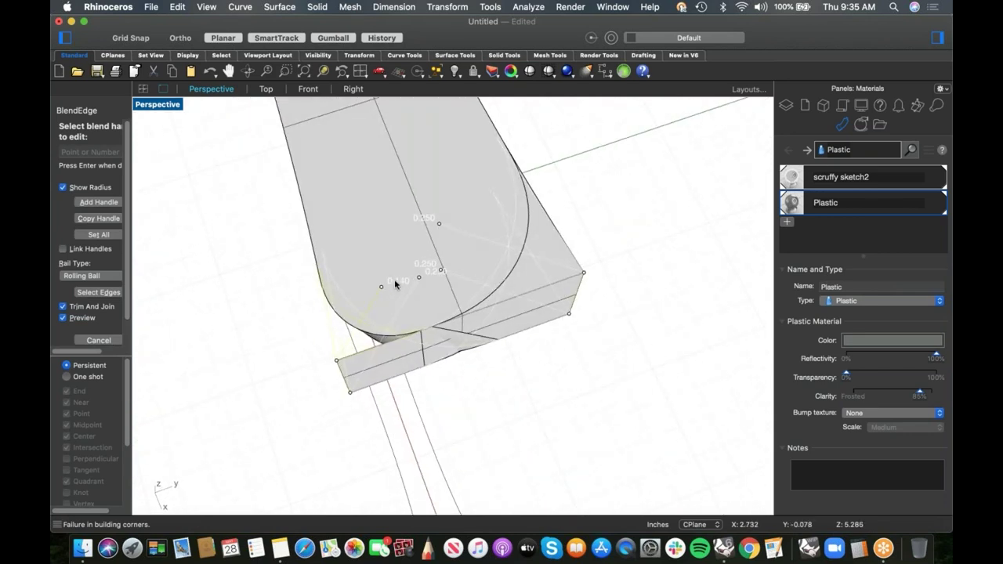
- Set the radius of all blend handles to 0.14 and check the rounded end from another angle
{"action": "left_click", "coordinate": [102, 235]}
{"action": "left_click_drag", "start_coordinate": [86, 154], "coordinate": [53, 153]}
{"action": "type", "text": "0.14"}
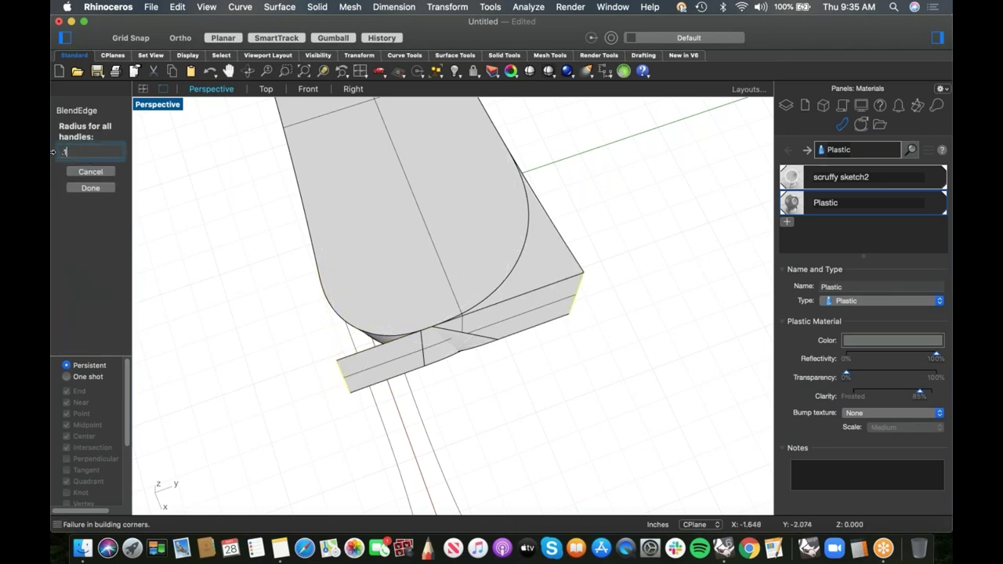
{"action": "key", "text": "Return"}
{"action": "right_click_drag", "start_coordinate": [439, 307], "coordinate": [498, 307]}
{"action": "right_click_drag", "start_coordinate": [411, 342], "coordinate": [439, 340]}
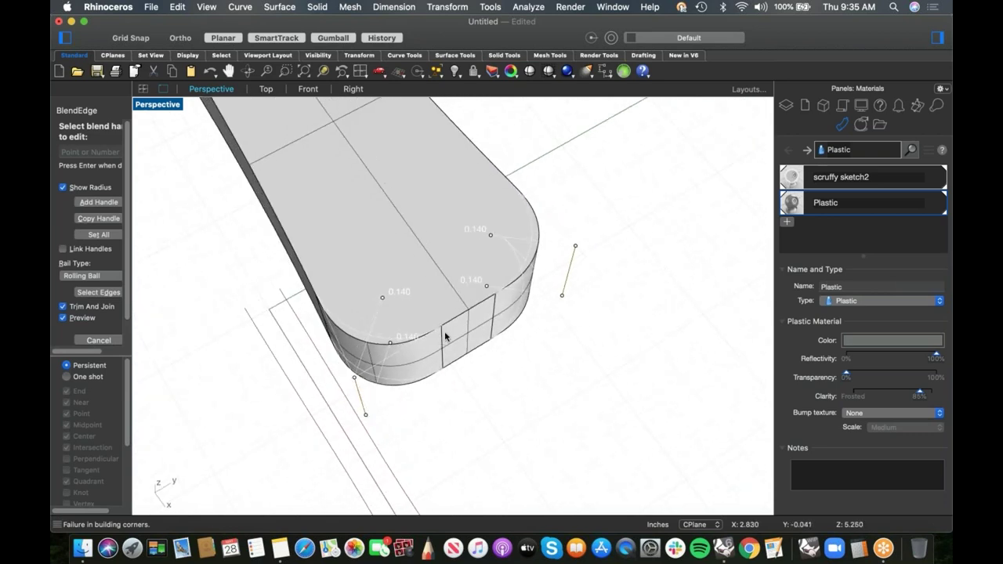
- Increase the radius of all blend handles at the arm's end to 0.16
{"action": "left_click", "coordinate": [97, 235]}
{"action": "left_click", "coordinate": [88, 152]}
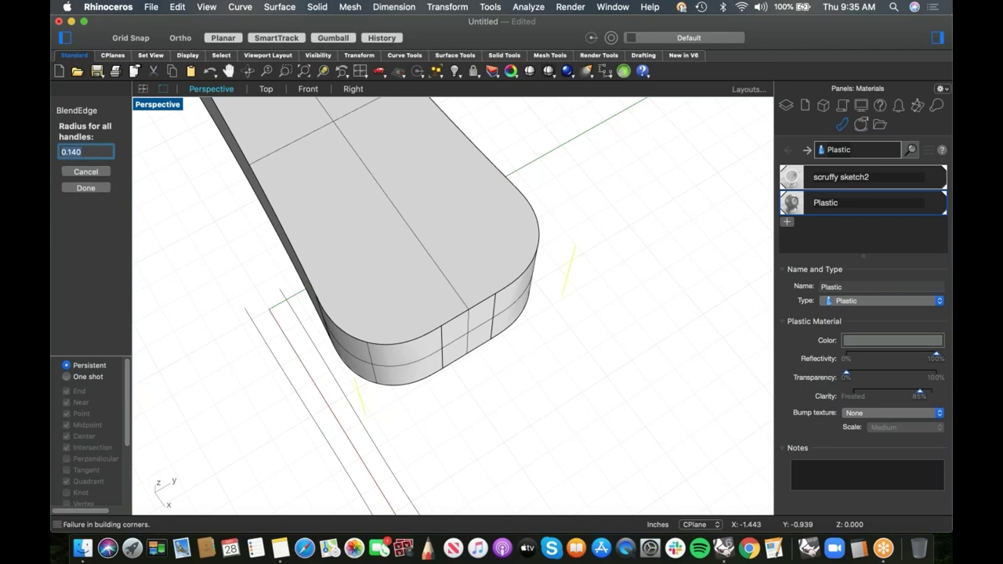
{"action": "type", "text": ".1"}
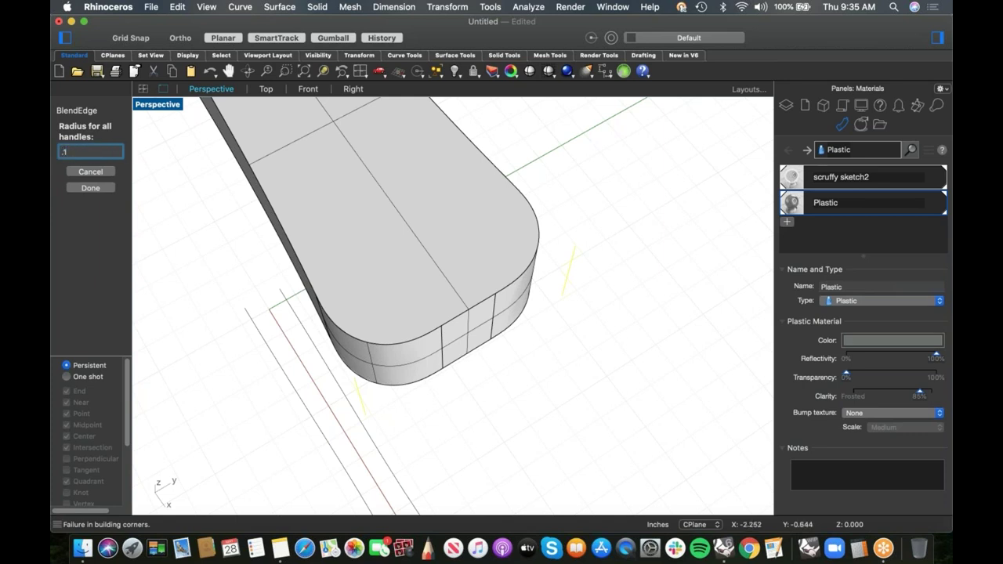
{"action": "type", "text": "6"}
{"action": "key", "text": "Return"}
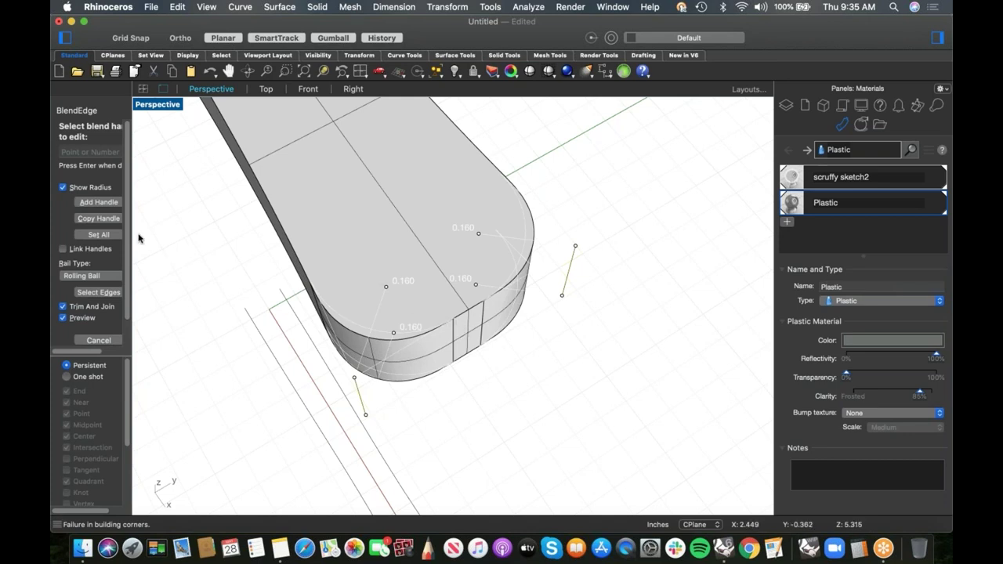
- Set the radius of all blend handles to 0.175 and apply the edge blend to the arm's end corners
{"action": "left_click", "coordinate": [97, 234]}
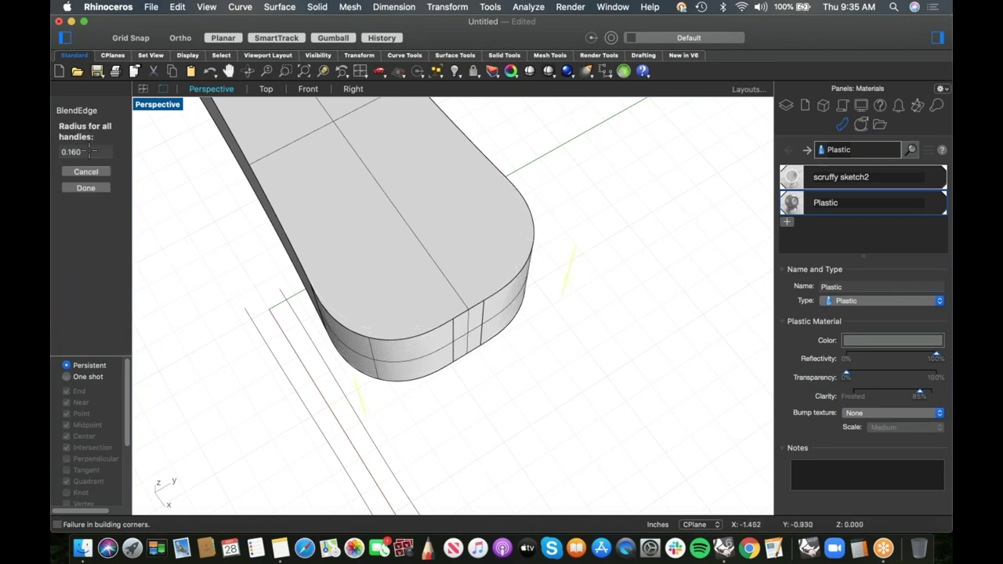
{"action": "left_click", "coordinate": [89, 150]}
{"action": "type", "text": ".175"}
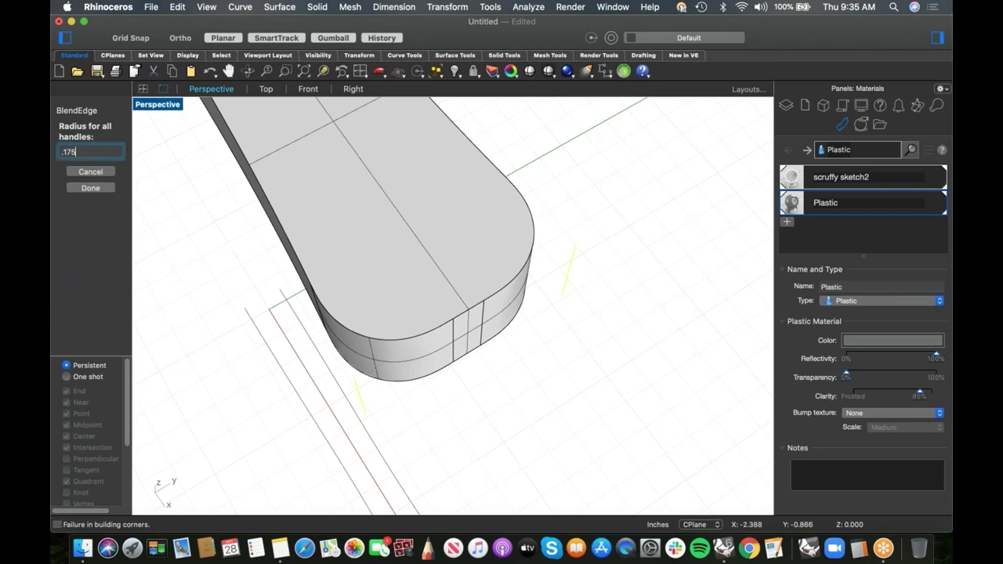
{"action": "key", "text": "Return"}
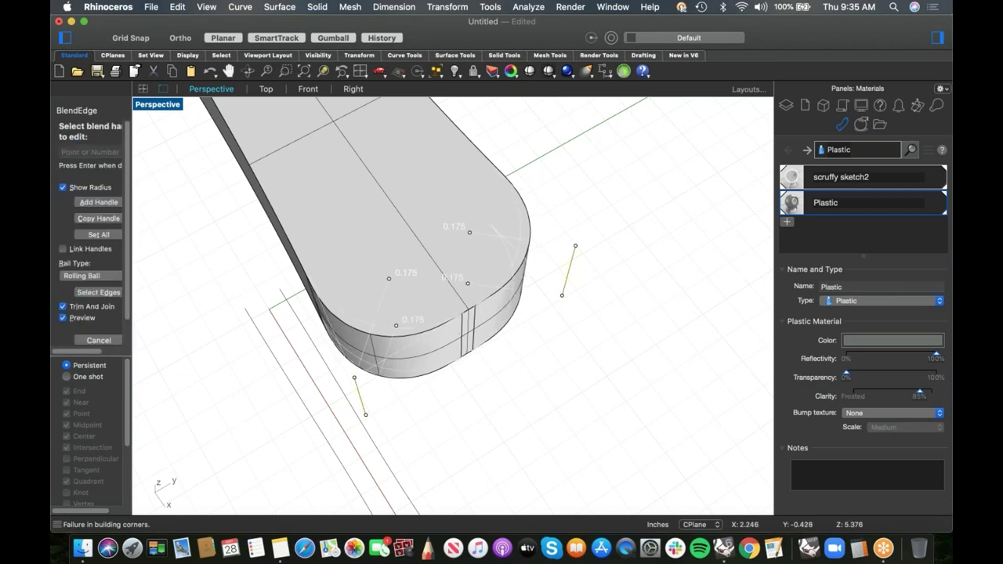
{"action": "key", "text": "Return"}
- Blend the crease edge across the arm's upper face at the bend with a 0.175 radius
{"action": "scroll", "coordinate": [521, 383], "scroll_direction": "down", "scroll_amount": 5}
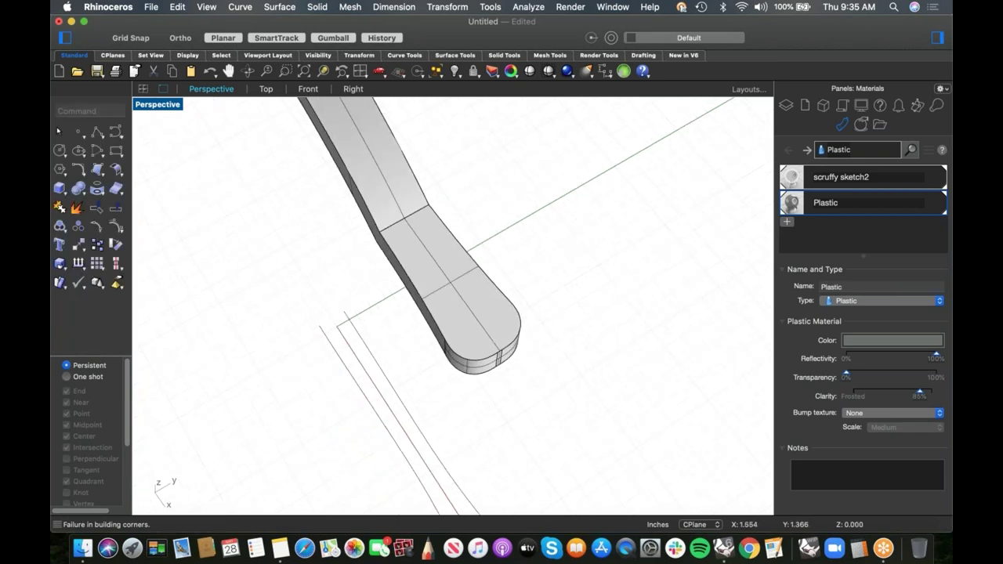
{"action": "mouse_move", "coordinate": [506, 350]}
{"action": "right_mouse_down"}
{"action": "mouse_move", "coordinate": [475, 258]}
{"action": "mouse_move", "coordinate": [351, 332]}
{"action": "mouse_move", "coordinate": [408, 361]}
{"action": "mouse_move", "coordinate": [481, 362]}
{"action": "mouse_move", "coordinate": [497, 347]}
{"action": "mouse_move", "coordinate": [501, 369]}
{"action": "mouse_move", "coordinate": [470, 373]}
{"action": "mouse_move", "coordinate": [462, 352]}
{"action": "right_mouse_up"}
{"action": "scroll", "coordinate": [450, 287], "scroll_direction": "up", "scroll_amount": 5}
{"action": "right_click", "coordinate": [440, 315]}
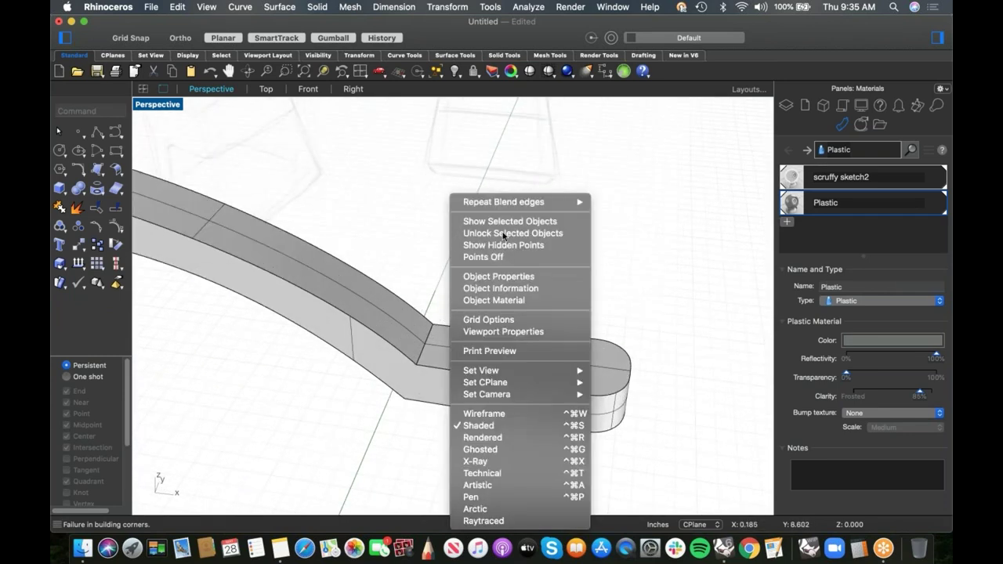
{"action": "left_click", "coordinate": [631, 214]}
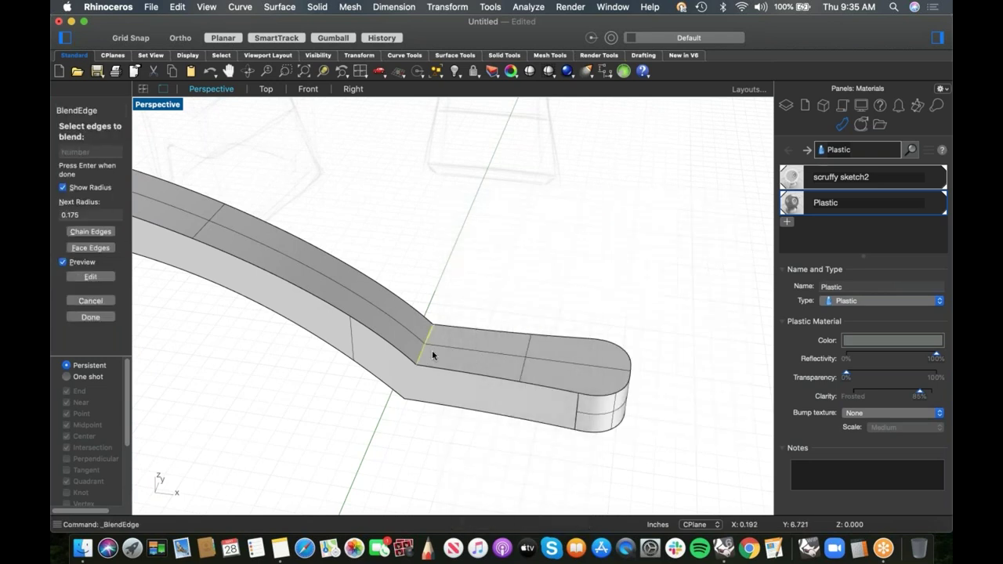
{"action": "key", "text": "Return"}
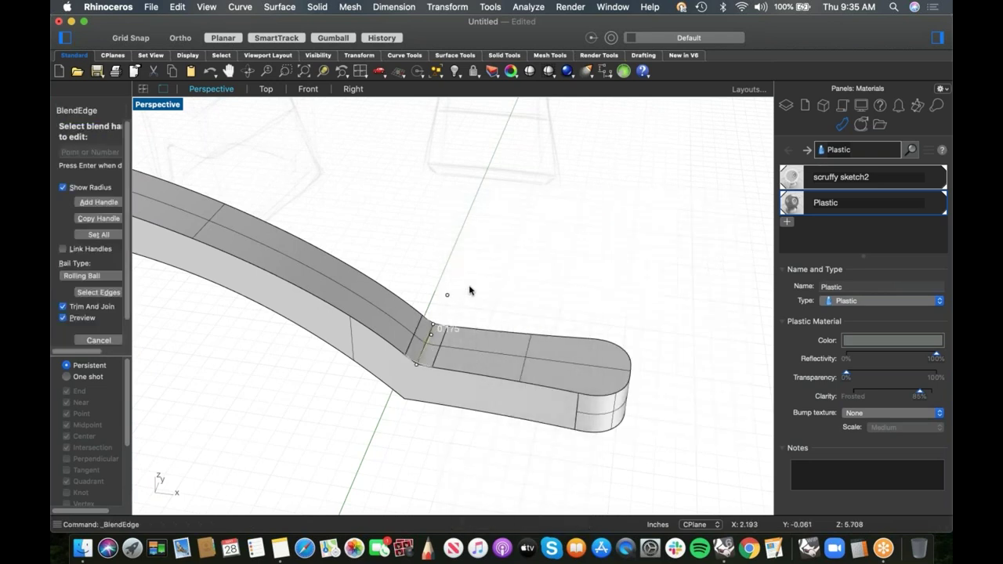
{"action": "key", "text": "Return"}
{"action": "right_click_drag", "start_coordinate": [430, 428], "coordinate": [431, 369]}
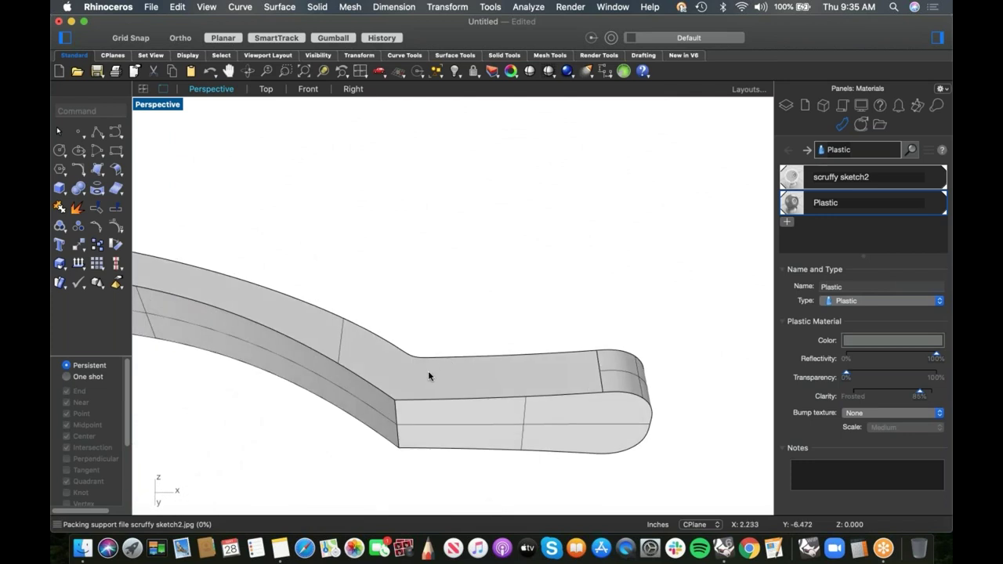
- Blend the crease edge across the arm's underside at the bend with a 0.25 radius
{"action": "right_click", "coordinate": [431, 373]}
{"action": "left_click", "coordinate": [513, 202]}
{"action": "left_click", "coordinate": [398, 416]}
{"action": "key", "text": "Return"}
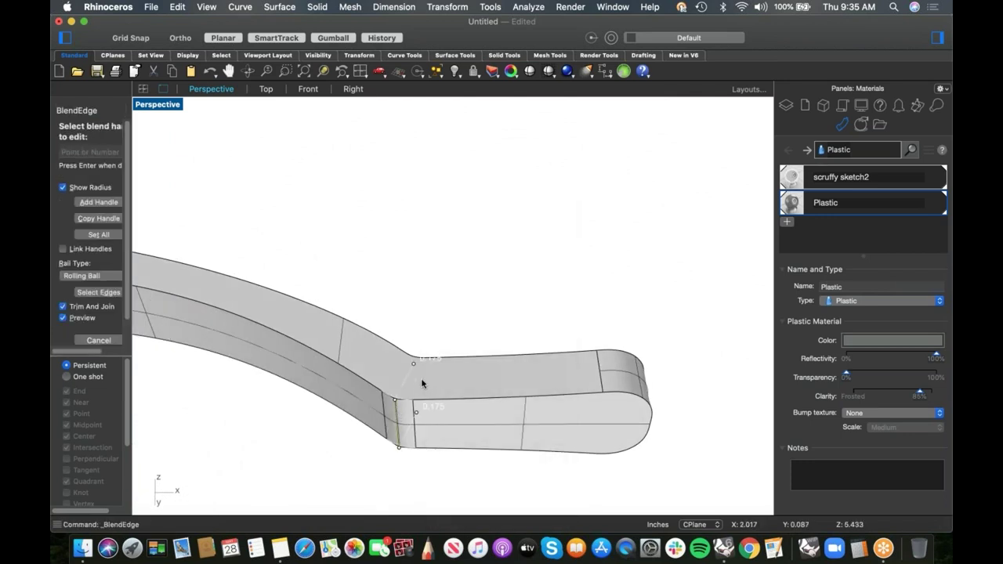
{"action": "left_click", "coordinate": [99, 235]}
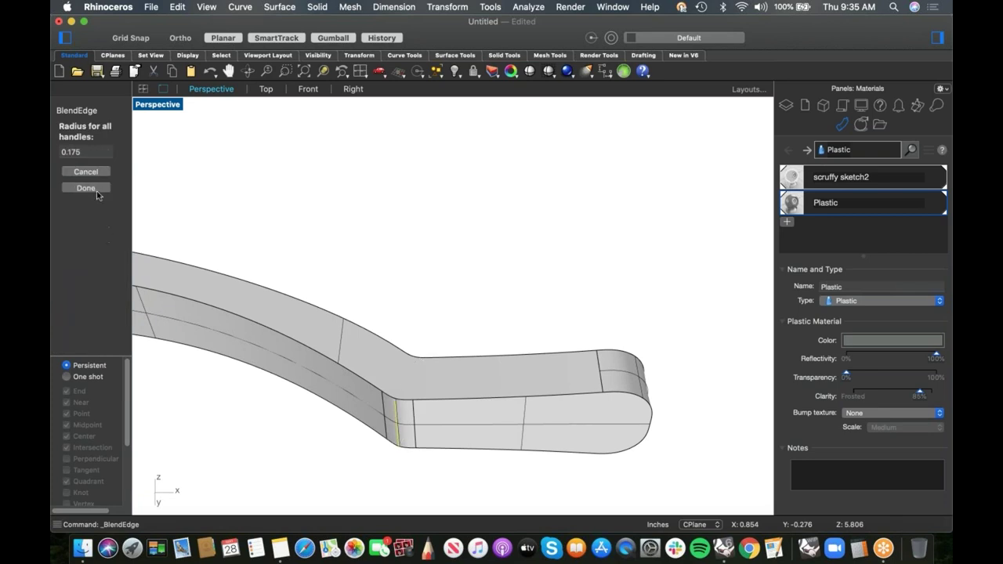
{"action": "left_click", "coordinate": [57, 155]}
{"action": "key", "text": "BackSpace"}
{"action": "type", "text": ".2"}
{"action": "key", "text": "Return"}
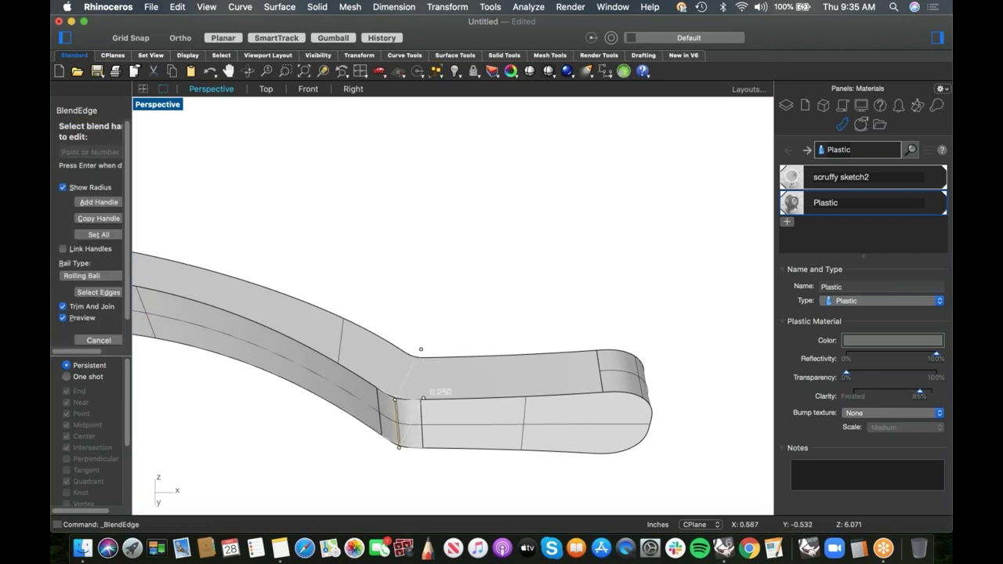
{"action": "key", "text": "Return"}
{"action": "right_click_drag", "start_coordinate": [385, 186], "coordinate": [492, 334]}
{"action": "right_click_drag", "start_coordinate": [293, 235], "coordinate": [293, 252]}
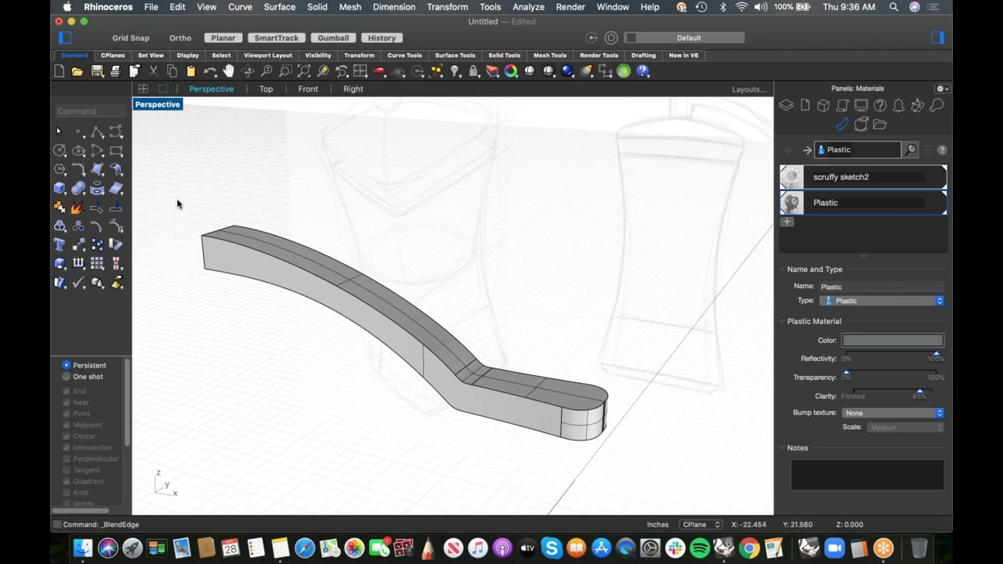
- Select the chained tangent edges around the arm's upper face for an edge blend
{"action": "right_click", "coordinate": [178, 204]}
{"action": "left_click", "coordinate": [243, 201]}
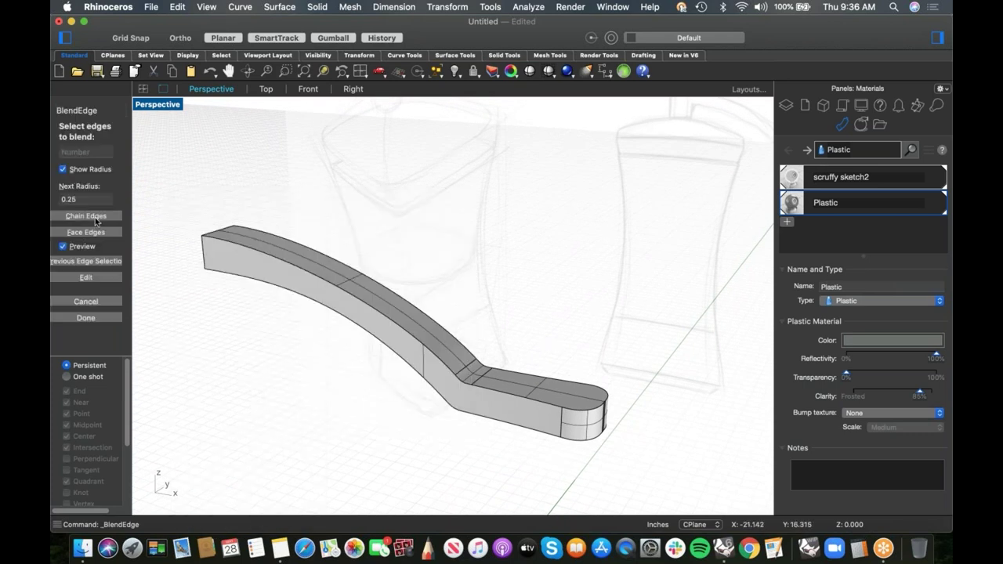
{"action": "left_click", "coordinate": [95, 217]}
{"action": "left_click", "coordinate": [226, 243]}
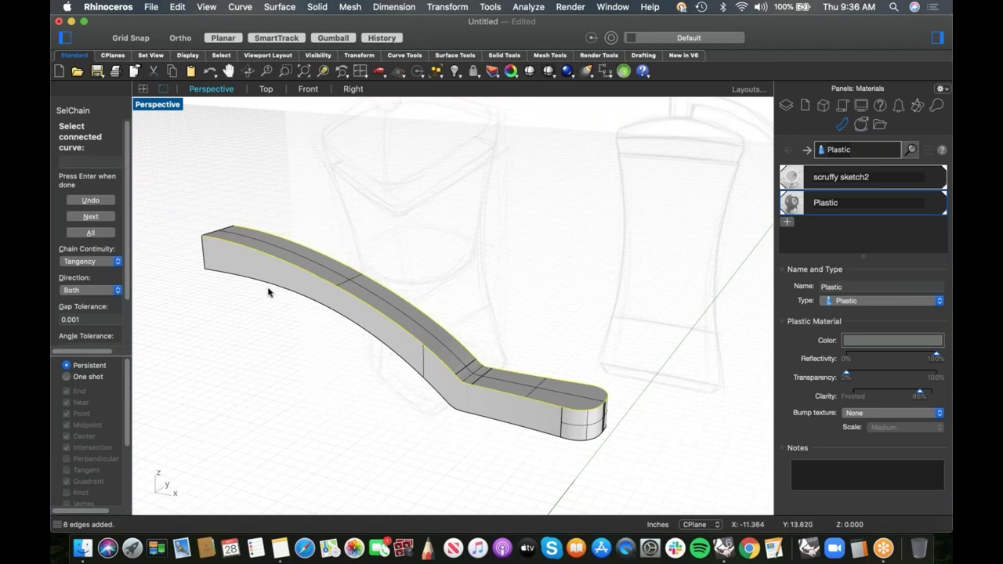
{"action": "left_click", "coordinate": [271, 291]}
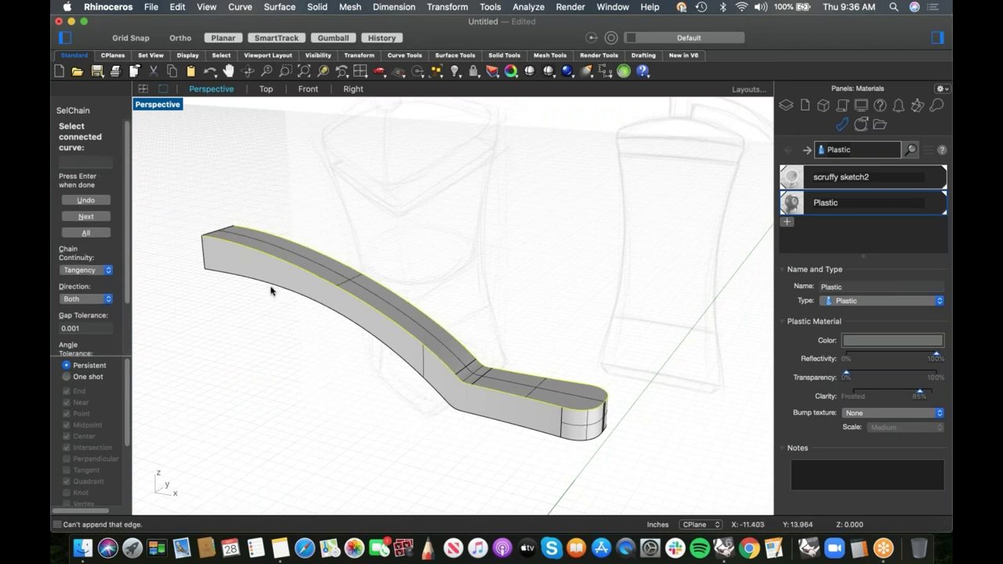
{"action": "left_click", "coordinate": [94, 220]}
{"action": "left_click", "coordinate": [264, 282]}
{"action": "key", "text": "Return"}
{"action": "mouse_move", "coordinate": [307, 337]}
{"action": "right_mouse_down"}
{"action": "mouse_move", "coordinate": [307, 347]}
{"action": "mouse_move", "coordinate": [307, 338]}
{"action": "right_mouse_up"}
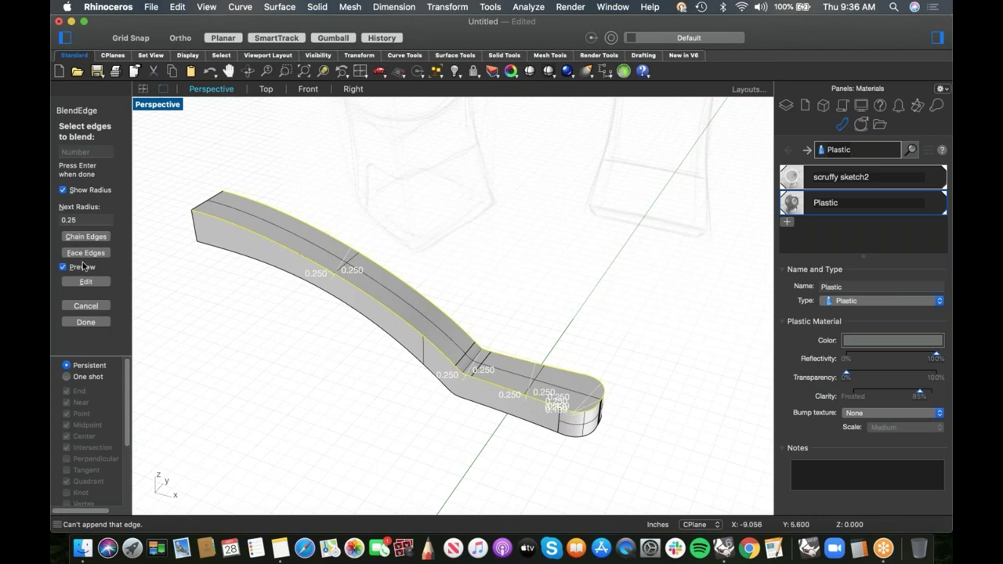
- Set the radius of all blend handles to 0.05 and apply the blend around the arm's upper face
{"action": "key", "text": "Return"}
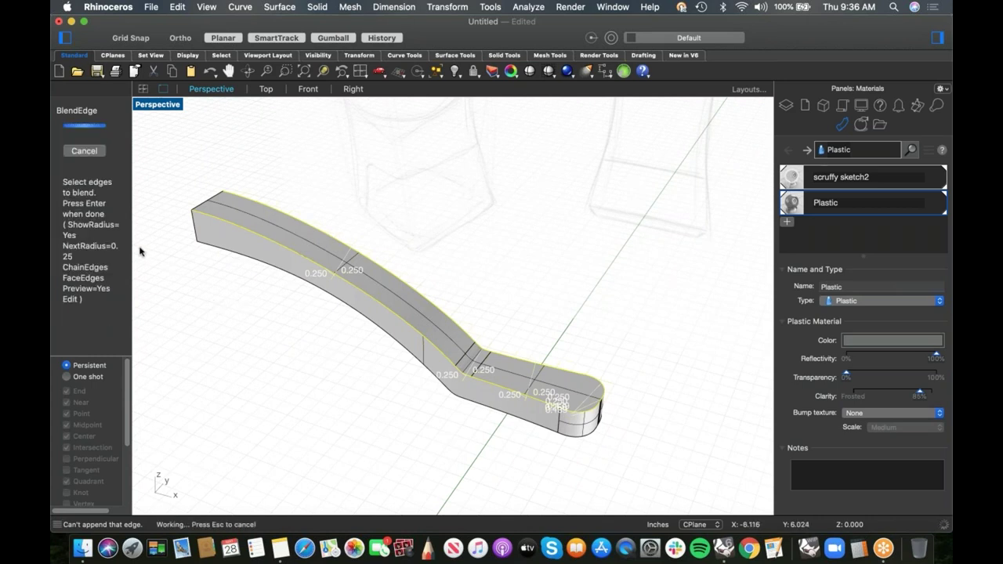
{"action": "left_click", "coordinate": [95, 235]}
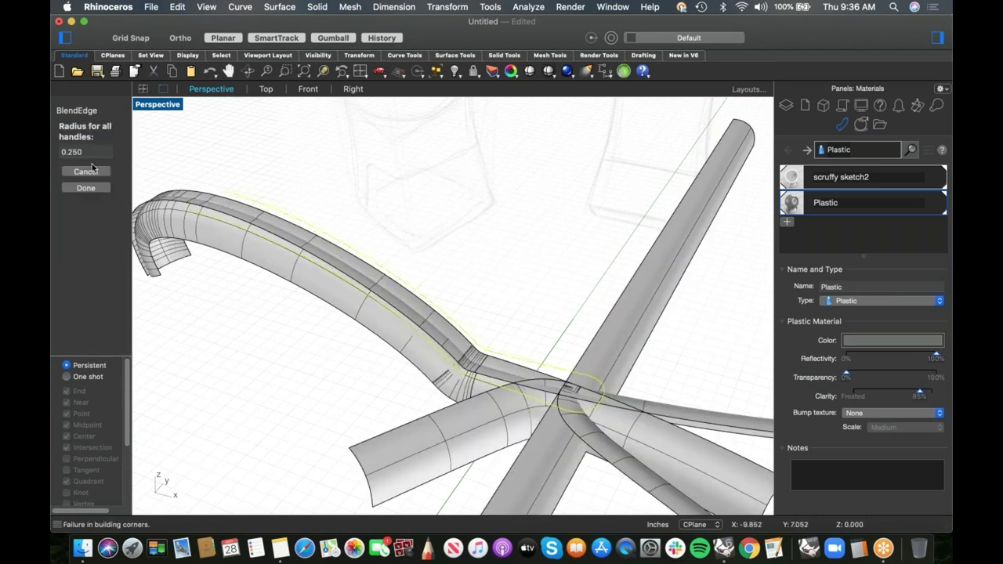
{"action": "left_click_drag", "start_coordinate": [85, 151], "coordinate": [52, 146]}
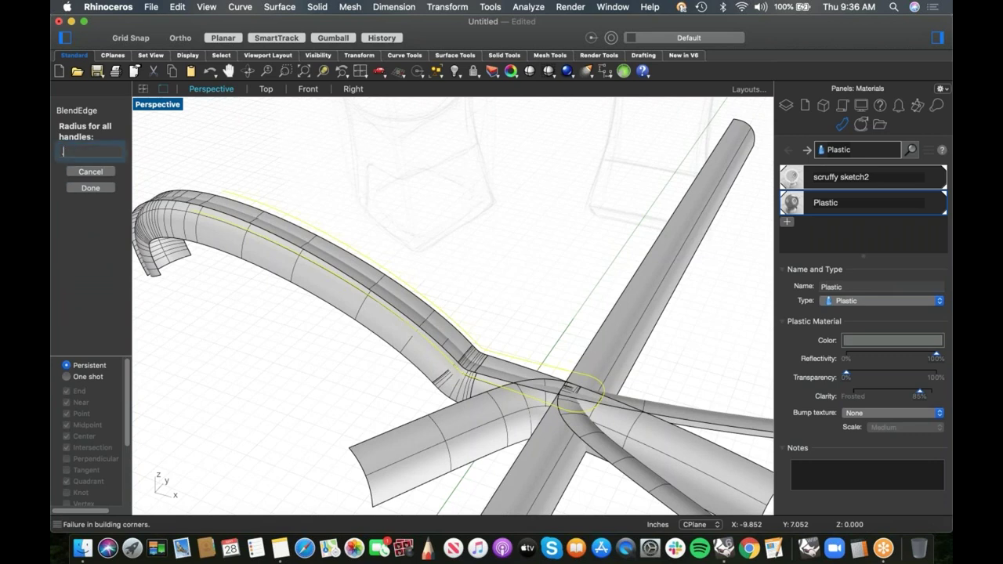
{"action": "key", "text": "Return"}
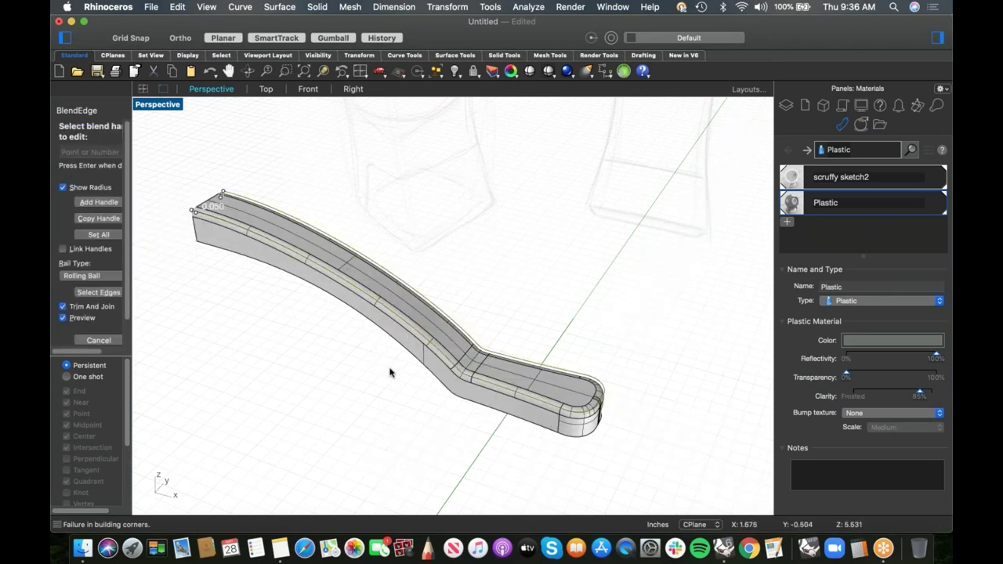
{"action": "key", "text": "Return"}
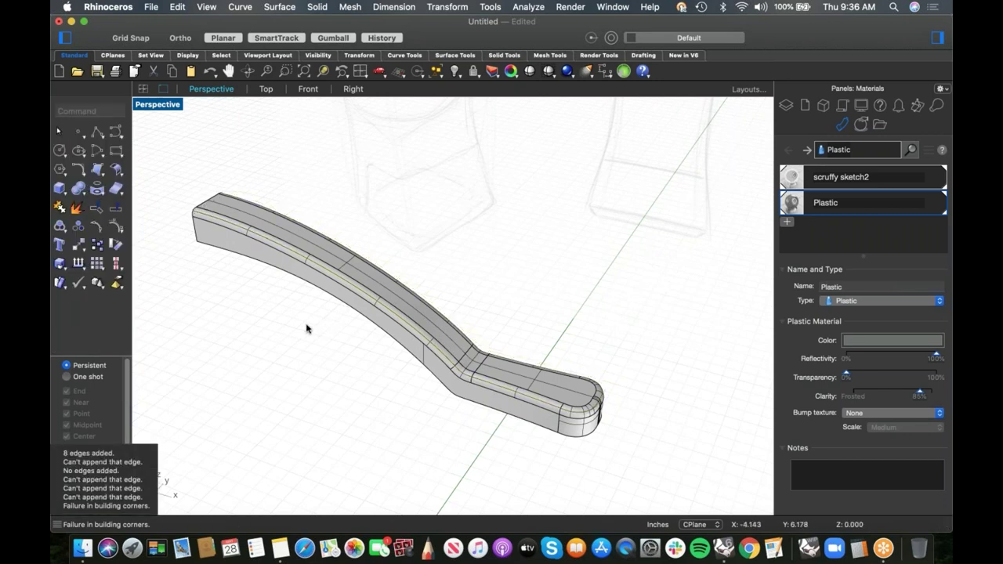
- Blend the chained edges around the arm's lower face with a 0.05 radius
{"action": "right_click", "coordinate": [306, 329]}
{"action": "left_click", "coordinate": [346, 202]}
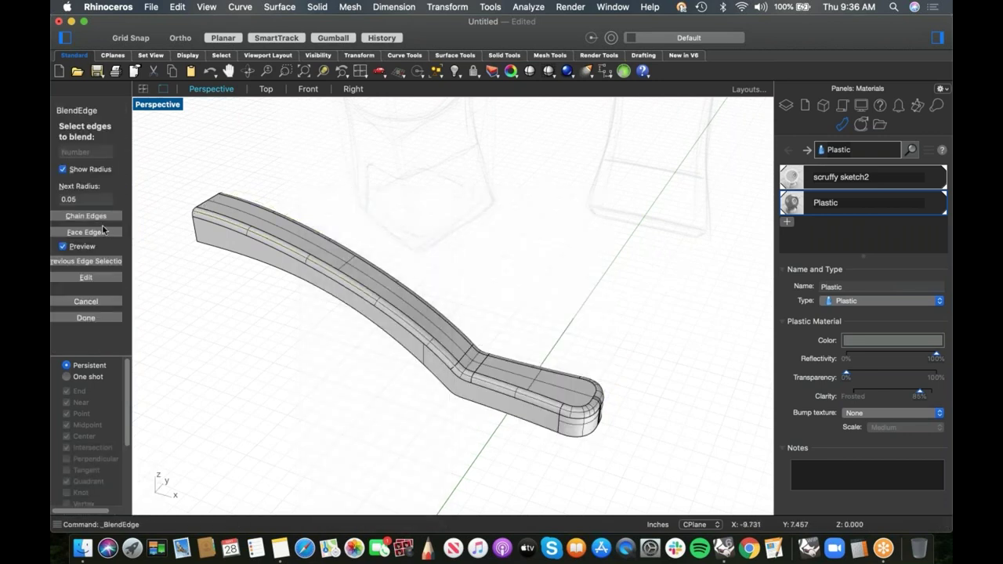
{"action": "left_click", "coordinate": [98, 218]}
{"action": "left_click", "coordinate": [220, 252]}
{"action": "key", "text": "Return"}
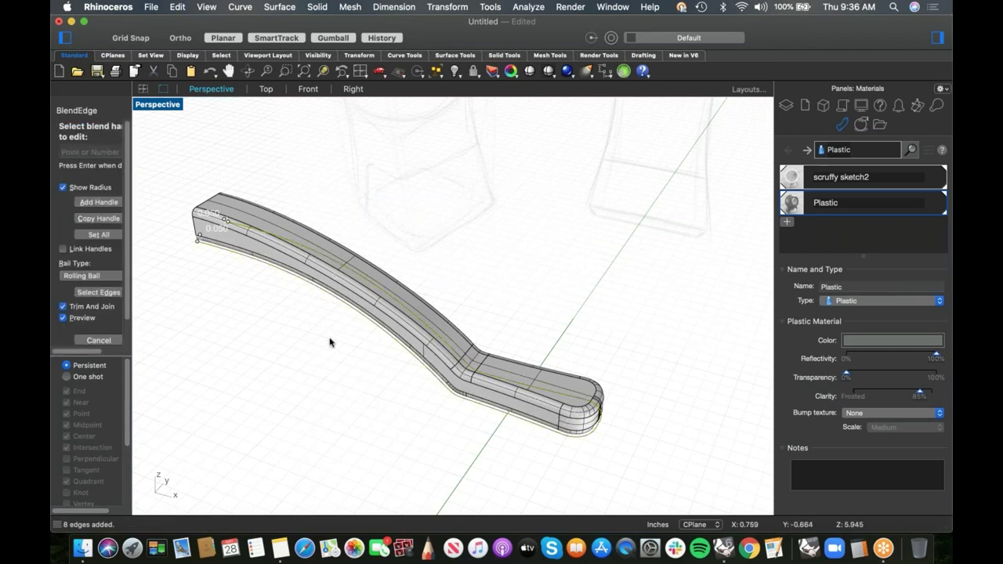
{"action": "right_click_drag", "start_coordinate": [318, 318], "coordinate": [380, 369]}
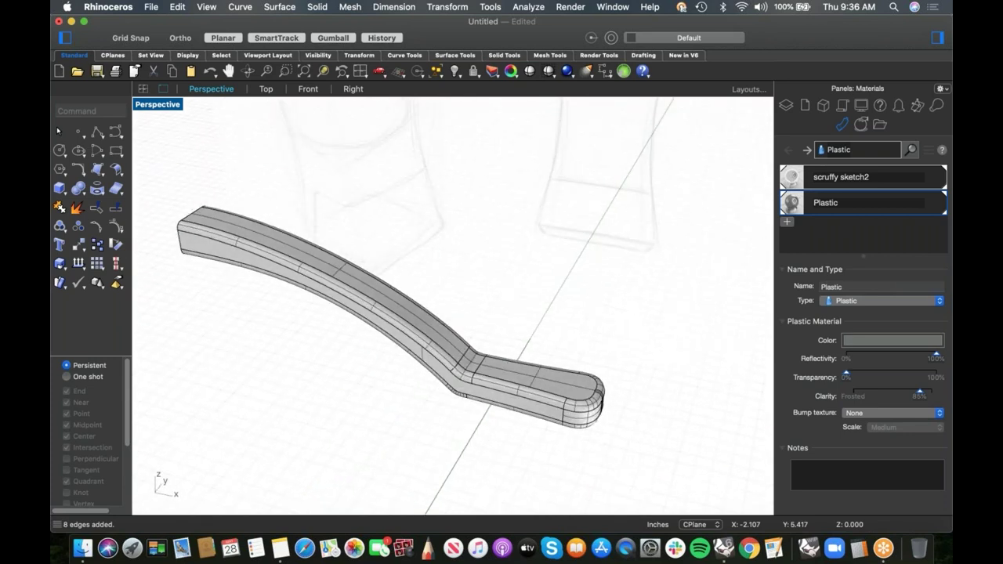
- Show all hidden objects to bring back the bottle body and the post above its lid
{"action": "key", "text": "super+alt+h"}
{"action": "scroll", "coordinate": [494, 245], "scroll_direction": "up", "scroll_amount": 5}
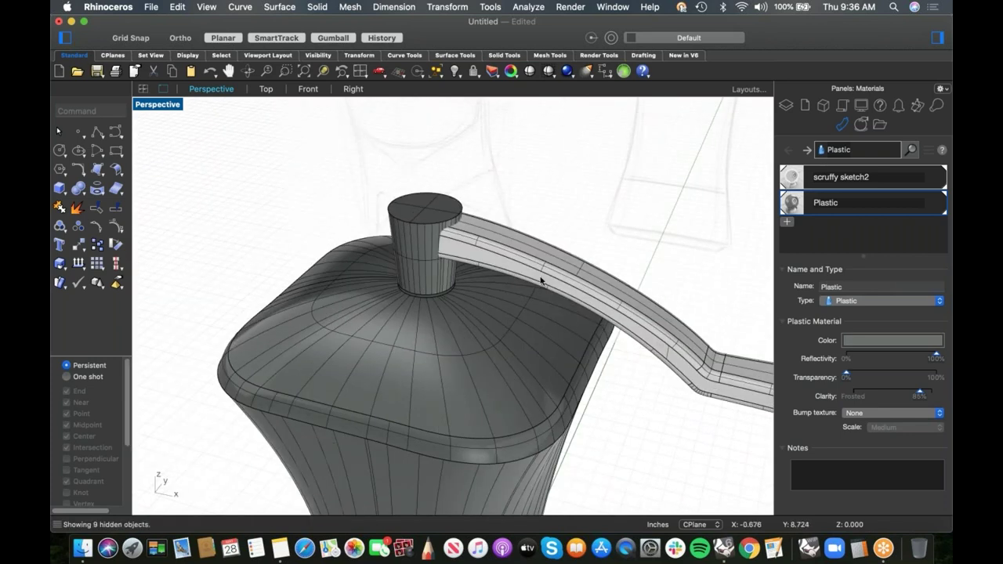
{"action": "scroll", "coordinate": [399, 221], "scroll_direction": "up", "scroll_amount": 2}
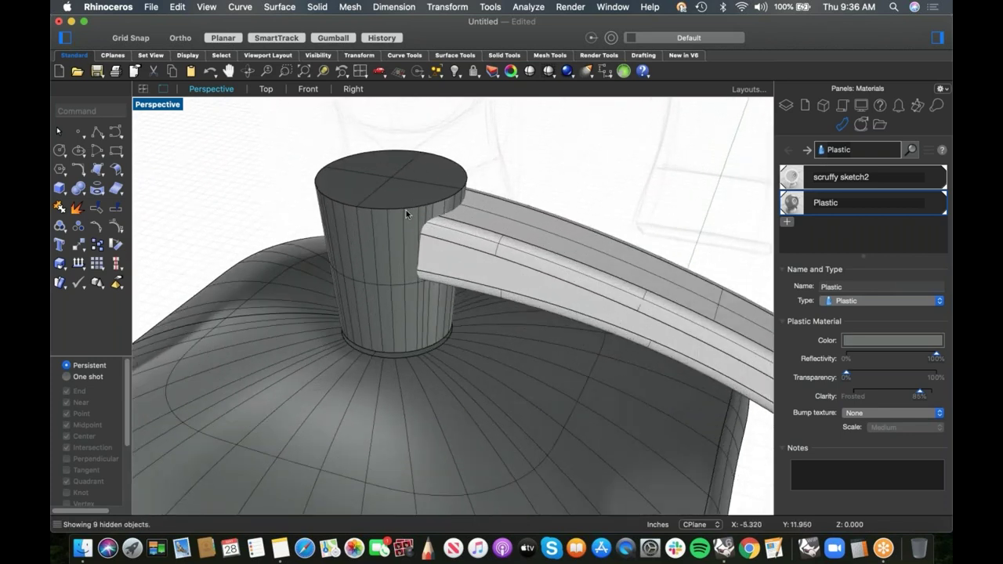
- Blend the top rim of the post above the lid with a 0.015 radius
{"action": "right_click", "coordinate": [474, 157]}
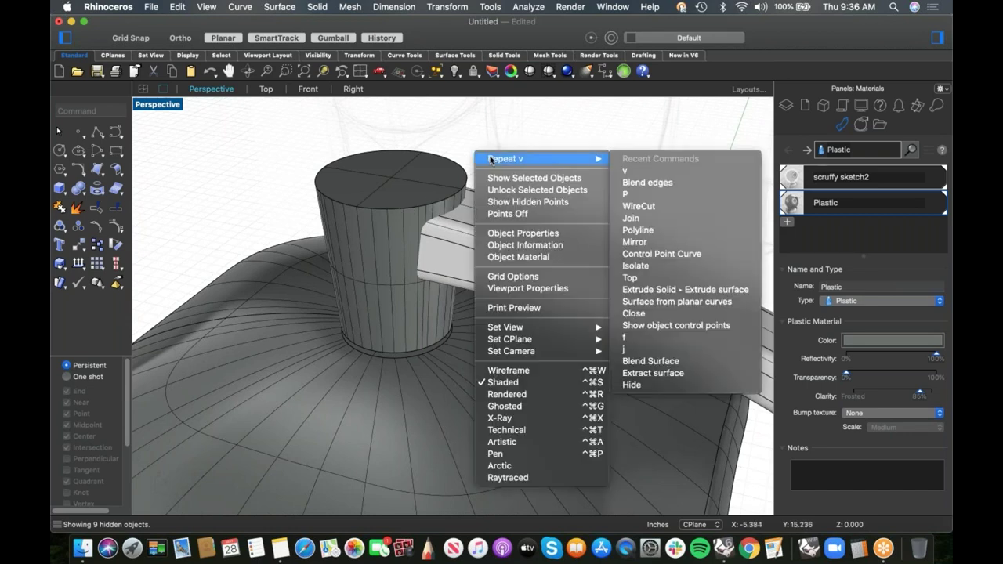
{"action": "left_click", "coordinate": [679, 182]}
{"action": "left_click", "coordinate": [462, 172]}
{"action": "key", "text": "Return"}
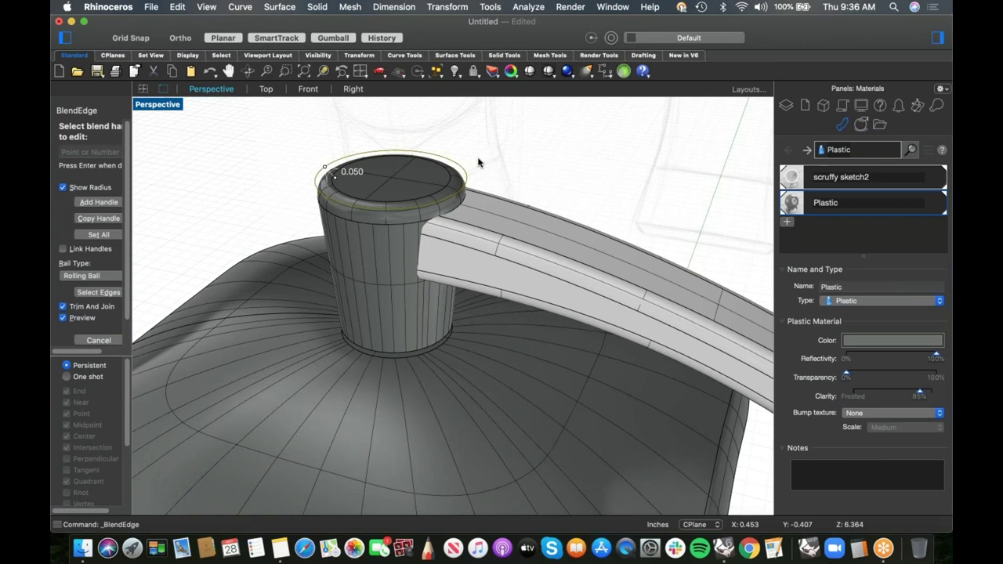
{"action": "left_click", "coordinate": [98, 234]}
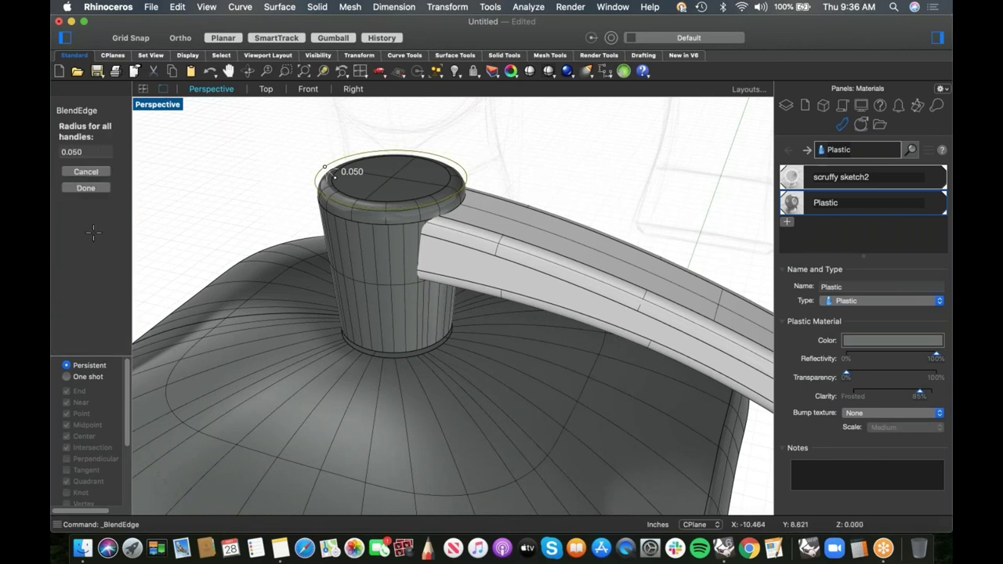
{"action": "left_click", "coordinate": [92, 153]}
{"action": "left_click", "coordinate": [92, 153]}
{"action": "key", "text": "BackSpace"}
{"action": "key", "text": "BackSpace"}
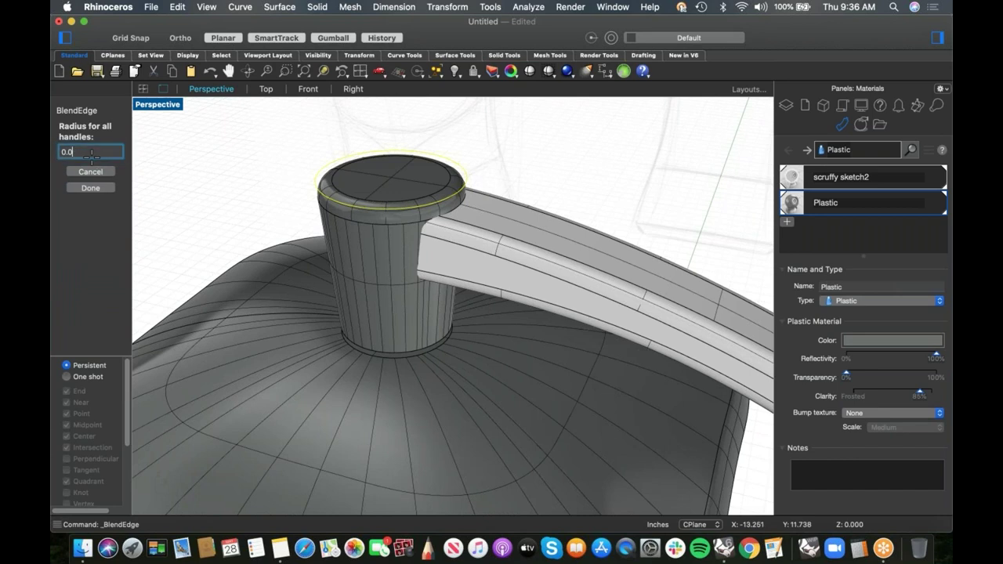
{"action": "type", "text": "15"}
{"action": "key", "text": "Return"}
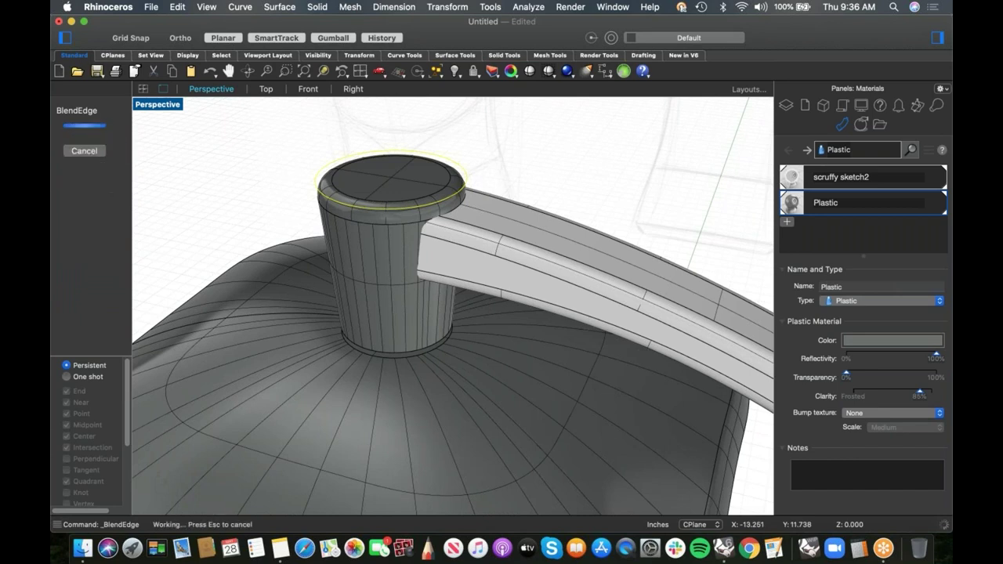
{"action": "key", "text": "Return"}
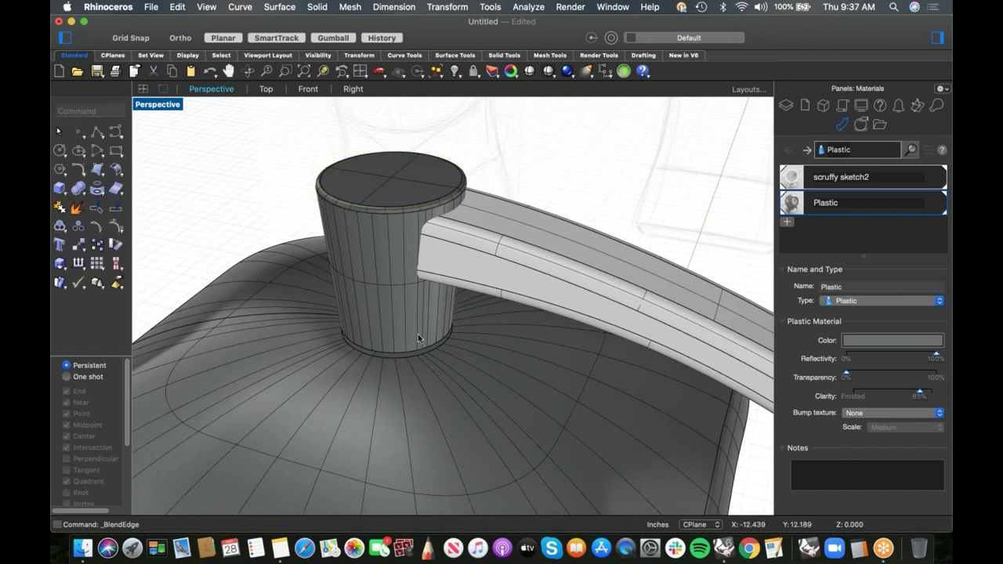
- Try a Boolean union of the post and the curved arm, and undo the union
{"action": "left_click", "coordinate": [373, 273]}
{"action": "left_click", "coordinate": [373, 274], "text": "shift"}
{"action": "left_click", "coordinate": [78, 188]}
{"action": "scroll", "coordinate": [548, 170], "scroll_direction": "down", "scroll_amount": 10}
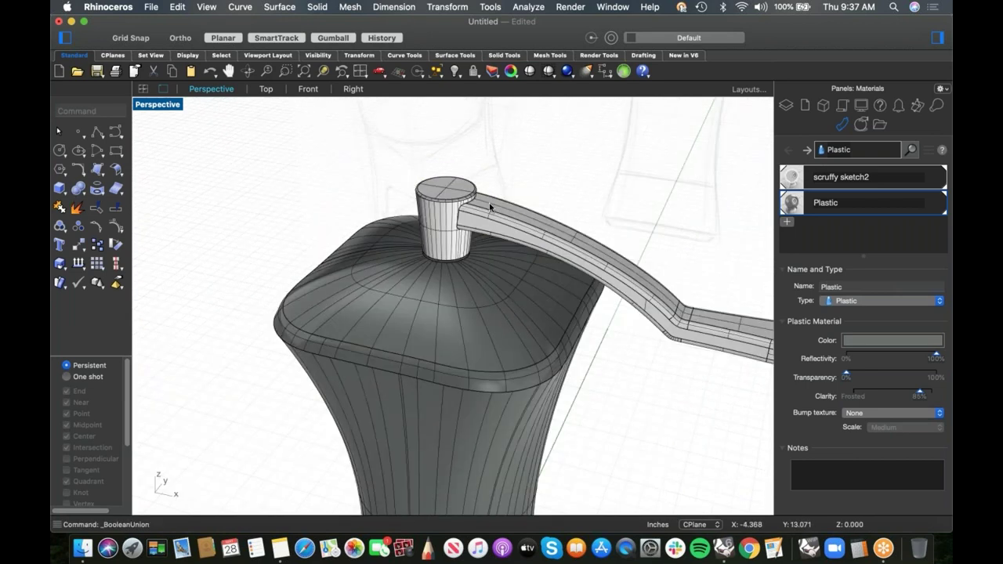
{"action": "right_click_drag", "start_coordinate": [478, 202], "coordinate": [470, 210]}
{"action": "key", "text": "super+z"}
- Place a copy of the post above the outer end of the arm
{"action": "left_click", "coordinate": [436, 156]}
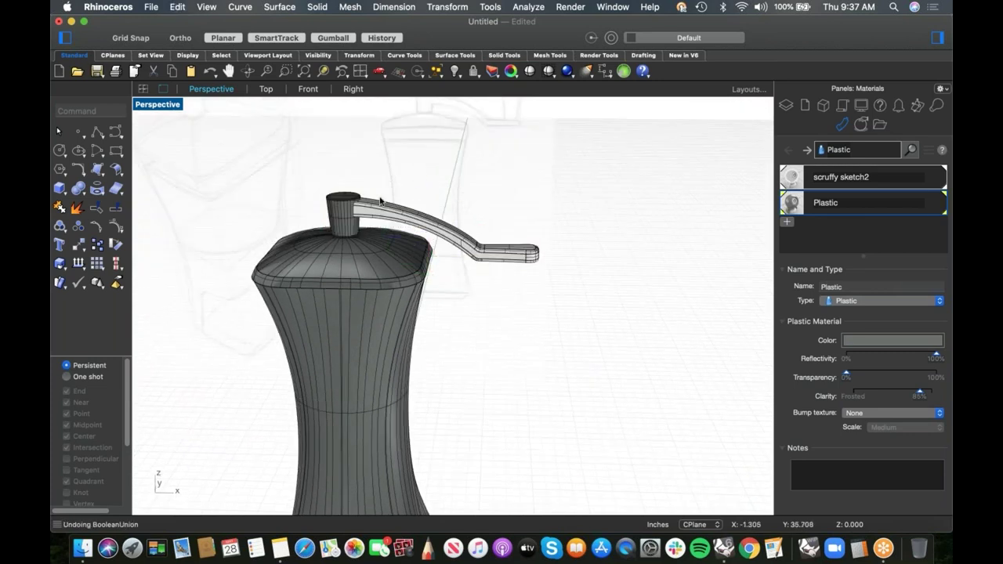
{"action": "left_click", "coordinate": [342, 220]}
{"action": "left_click_drag", "start_coordinate": [342, 221], "coordinate": [513, 214]}
- Combine the original post and the curved arm with a Boolean union
{"action": "left_click_drag", "start_coordinate": [381, 181], "coordinate": [327, 214]}
{"action": "left_click", "coordinate": [78, 188]}
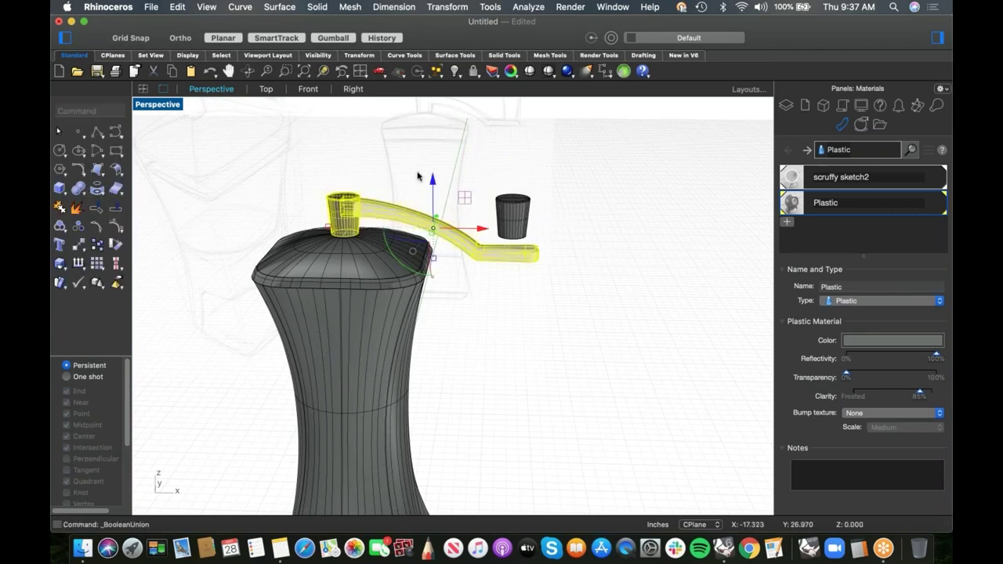
{"action": "left_click", "coordinate": [577, 204]}
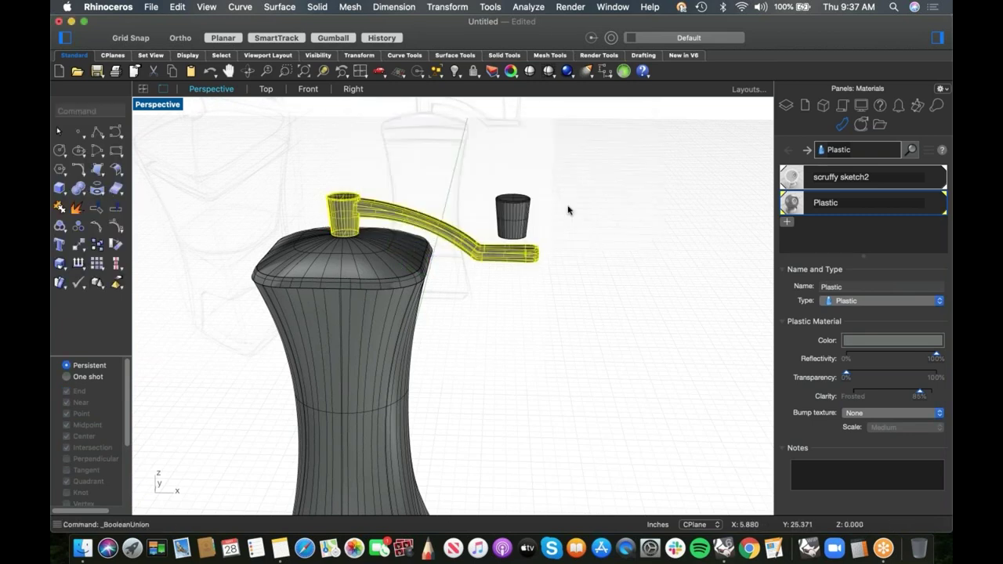
{"action": "left_click", "coordinate": [537, 221]}
- Position the copied post on the arm's outer end in the Front view, aligned with the sketched handle
{"action": "scroll", "coordinate": [520, 219], "scroll_direction": "up", "scroll_amount": 6}
{"action": "left_click", "coordinate": [503, 217]}
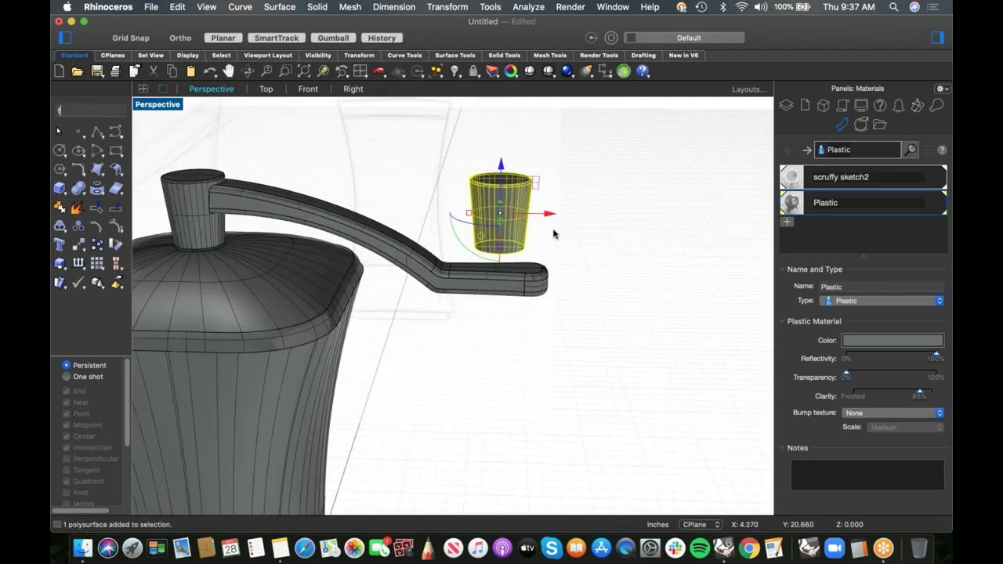
{"action": "key", "text": "ctrl+F2"}
{"action": "left_click_drag", "start_coordinate": [499, 188], "coordinate": [541, 284]}
{"action": "left_click_drag", "start_coordinate": [497, 260], "coordinate": [517, 260]}
- Stretch the handle upward from its base with Scale1D to match the height in the sketch
{"action": "type", "text": "sc"}
{"action": "key", "text": "Return"}
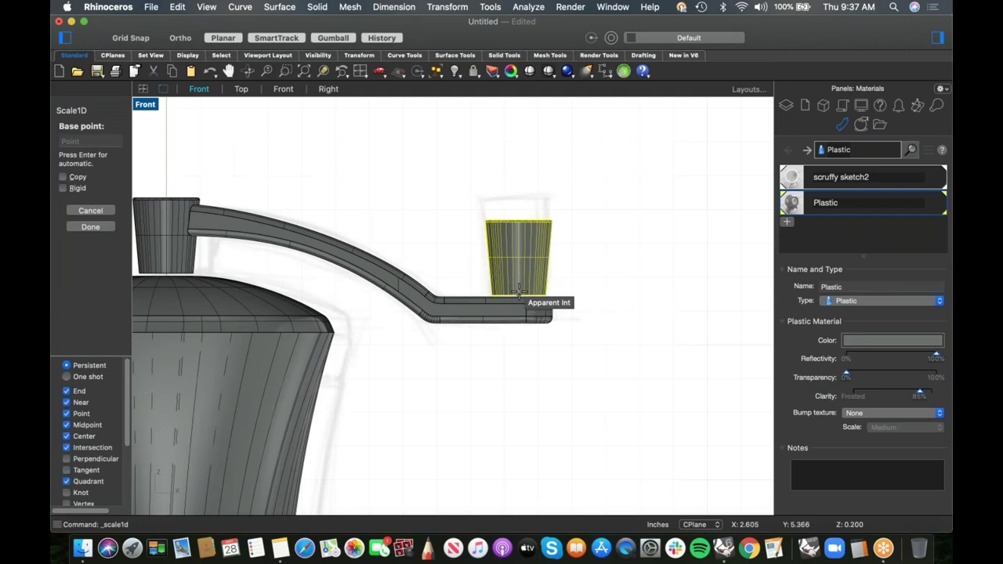
{"action": "left_click", "coordinate": [518, 296]}
{"action": "key", "text": "F8"}
{"action": "left_click", "coordinate": [519, 188]}
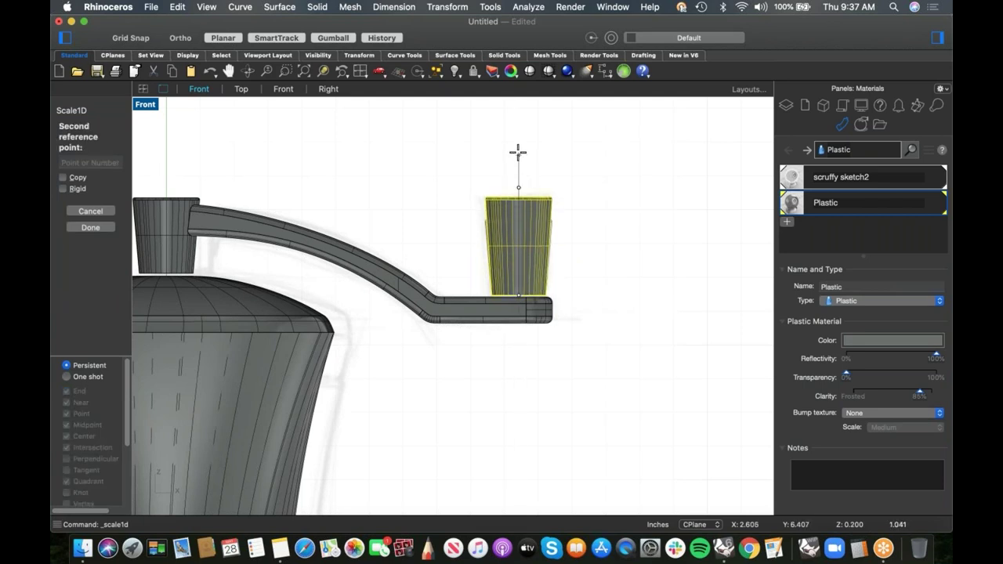
{"action": "left_click", "coordinate": [518, 153]}
{"action": "key", "text": "Escape"}
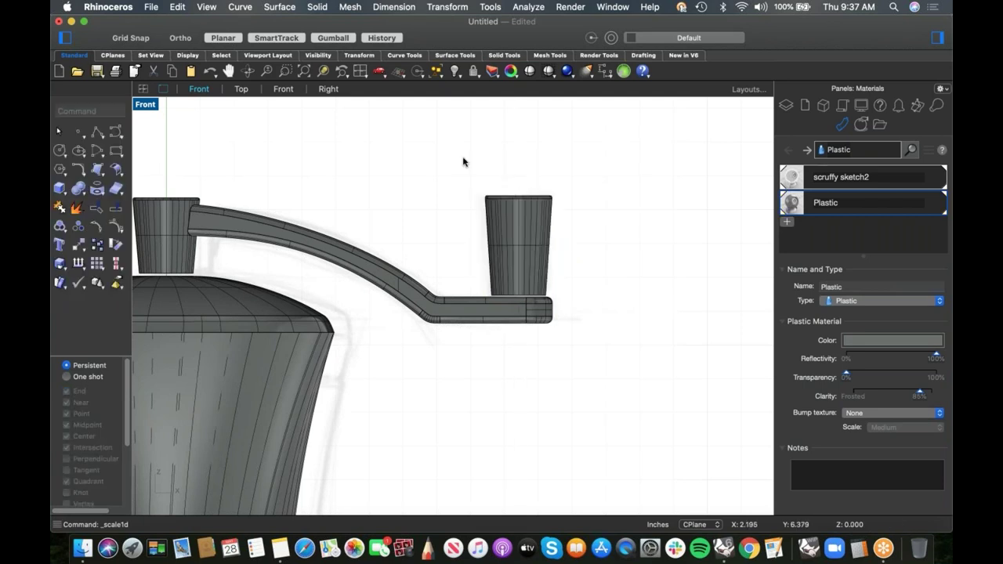
- Move the handle in the Perspective view to centre it across the arm's outer end
{"action": "key", "text": "ctrl+F4"}
{"action": "right_click_drag", "start_coordinate": [608, 283], "coordinate": [539, 260]}
{"action": "scroll", "coordinate": [566, 293], "scroll_direction": "up", "scroll_amount": 8}
{"action": "left_click", "coordinate": [539, 260]}
{"action": "left_click_drag", "start_coordinate": [554, 210], "coordinate": [521, 217]}
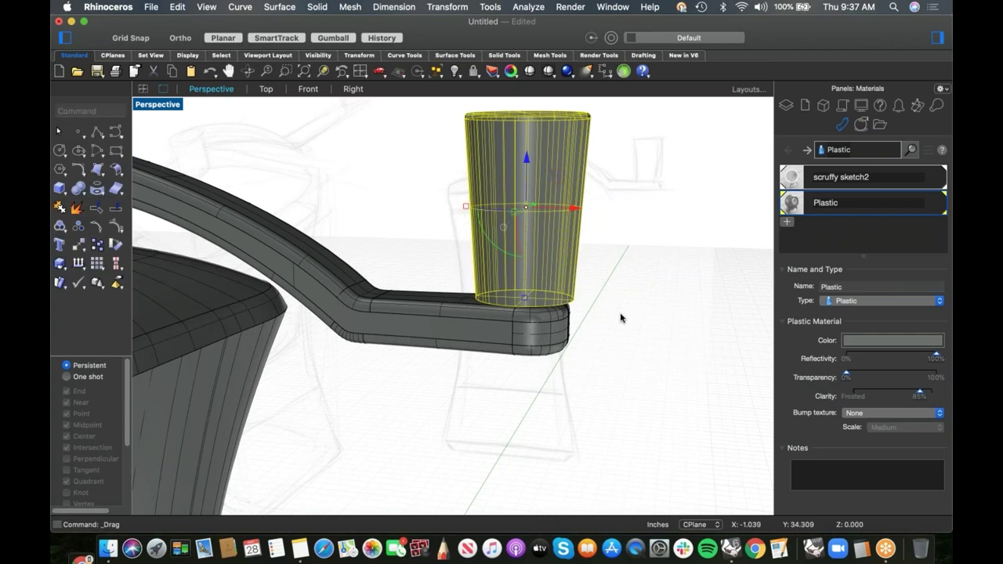
{"action": "left_click", "coordinate": [602, 336]}
{"action": "right_click_drag", "start_coordinate": [602, 336], "coordinate": [586, 308]}
{"action": "left_click", "coordinate": [578, 297]}
{"action": "left_click_drag", "start_coordinate": [518, 257], "coordinate": [516, 259]}
{"action": "left_click", "coordinate": [627, 421]}
- Adjust the handle's position against the arm's outer end and inspect the contact from below
{"action": "right_click_drag", "start_coordinate": [627, 422], "coordinate": [598, 329]}
{"action": "left_click", "coordinate": [552, 306]}
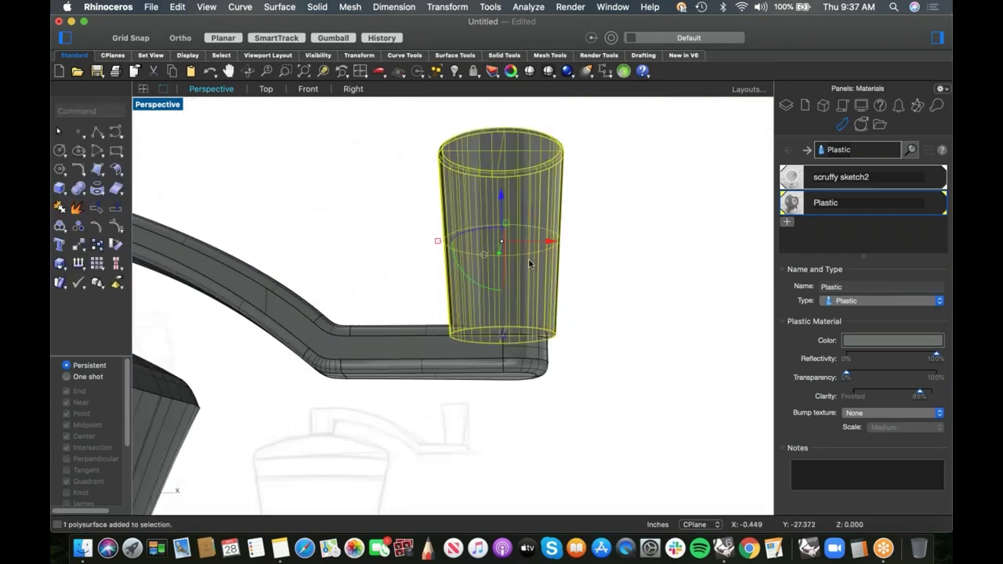
{"action": "left_click_drag", "start_coordinate": [502, 182], "coordinate": [536, 266]}
{"action": "left_click", "coordinate": [597, 333]}
{"action": "right_click_drag", "start_coordinate": [597, 333], "coordinate": [564, 309]}
{"action": "scroll", "coordinate": [555, 305], "scroll_direction": "up", "scroll_amount": 5}
{"action": "right_click_drag", "start_coordinate": [432, 345], "coordinate": [346, 309]}
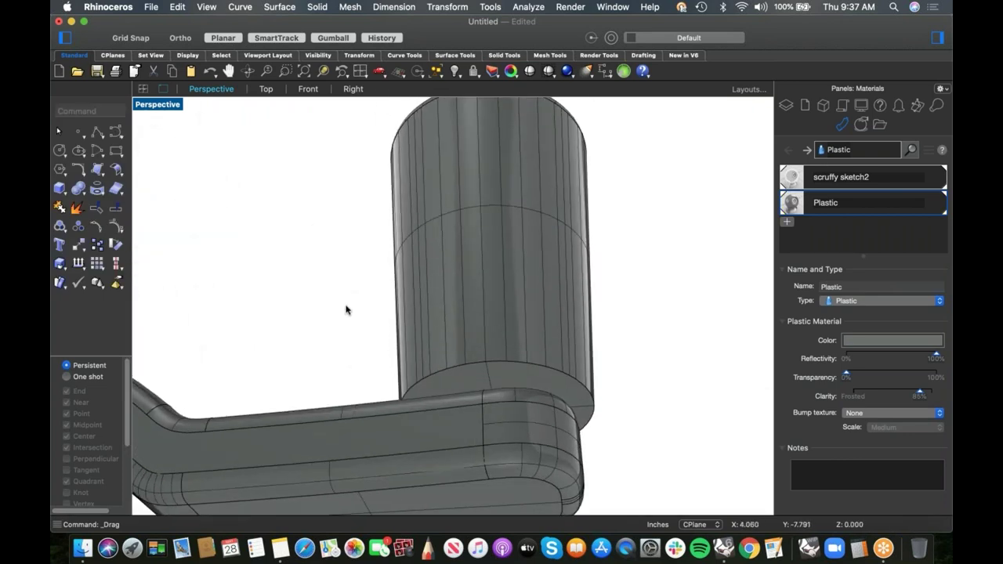
- Blend the lower circular edge of the end handle with BlendEdge
{"action": "right_click", "coordinate": [321, 233]}
{"action": "mouse_move", "coordinate": [438, 205]}
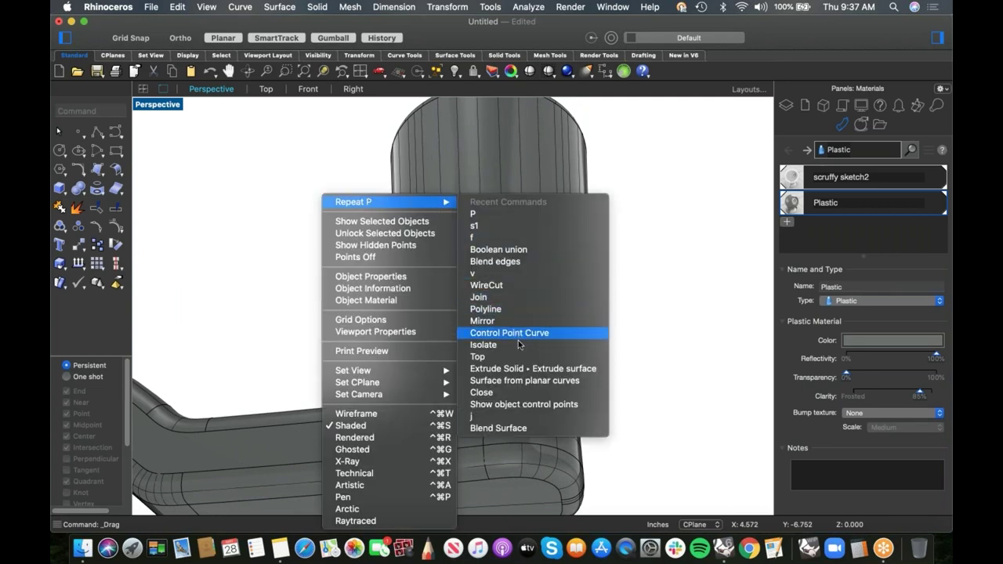
{"action": "left_click", "coordinate": [495, 260]}
{"action": "left_click", "coordinate": [579, 384]}
{"action": "key", "text": "Return"}
{"action": "key", "text": "Return"}
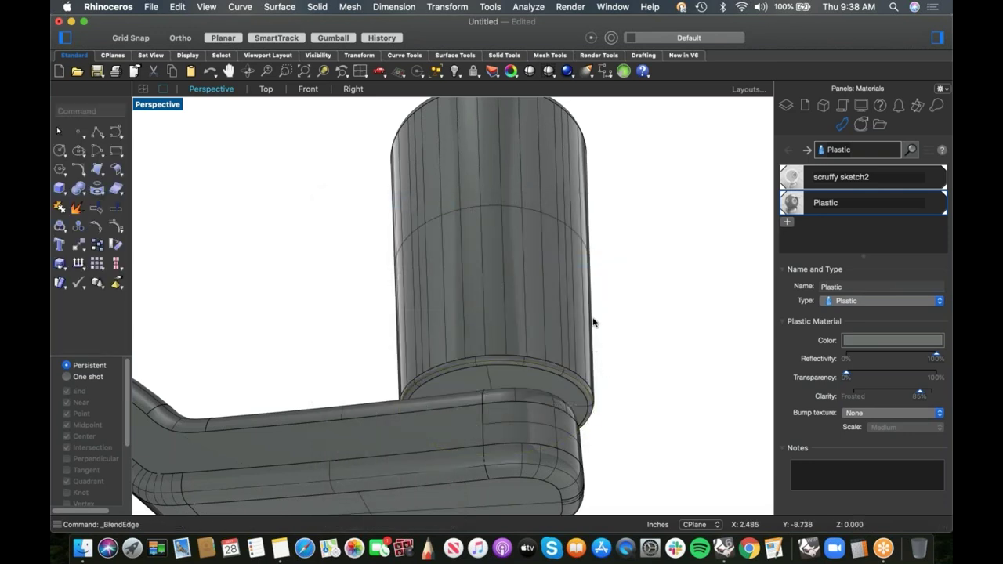
- Try to shift the end handle's bottom face downward toward the arm
{"action": "scroll", "coordinate": [593, 343], "scroll_direction": "down", "scroll_amount": 3}
{"action": "right_click_drag", "start_coordinate": [593, 343], "coordinate": [560, 339]}
{"action": "scroll", "coordinate": [552, 338], "scroll_direction": "up", "scroll_amount": 7}
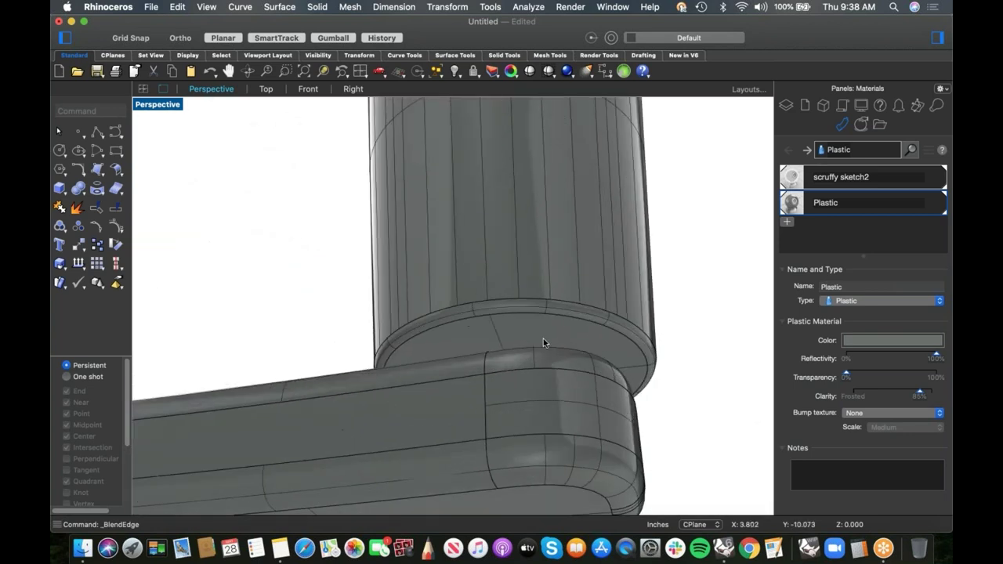
{"action": "left_click", "coordinate": [539, 341], "text": "shift+super"}
{"action": "left_click_drag", "start_coordinate": [513, 340], "coordinate": [514, 363]}
{"action": "right_click_drag", "start_coordinate": [545, 361], "coordinate": [543, 388]}
{"action": "mouse_move", "coordinate": [515, 253]}
{"action": "left_mouse_down"}
{"action": "mouse_move", "coordinate": [515, 217]}
{"action": "mouse_move", "coordinate": [515, 266]}
{"action": "left_mouse_up"}
{"action": "key", "text": "super+z"}
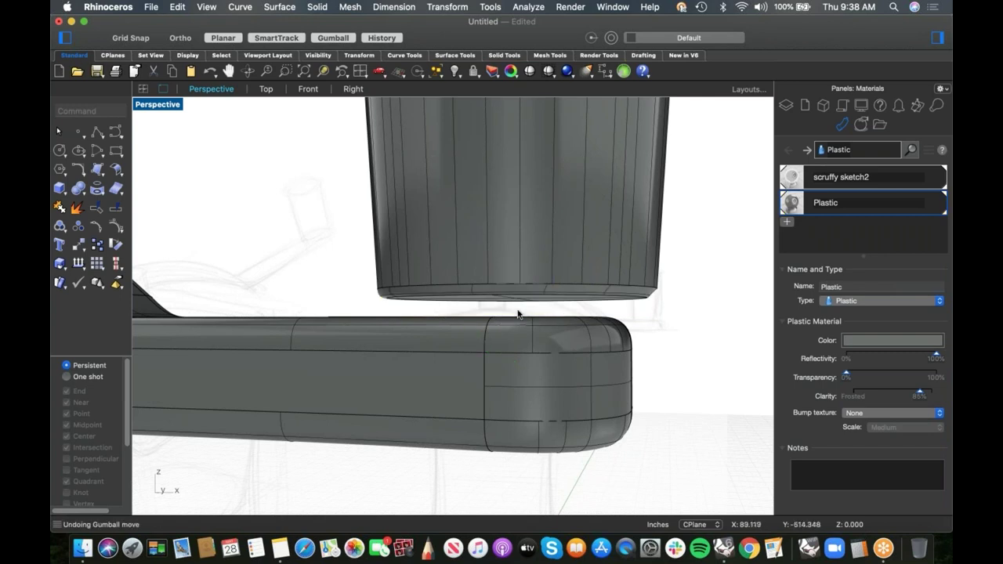
- Copy the handle's circular bottom face and place the copy below the arm's outer end
{"action": "right_click_drag", "start_coordinate": [542, 379], "coordinate": [541, 325]}
{"action": "left_click", "coordinate": [535, 322]}
{"action": "left_click_drag", "start_coordinate": [518, 313], "coordinate": [523, 506]}
{"action": "right_click_drag", "start_coordinate": [711, 405], "coordinate": [526, 419]}
{"action": "left_click", "coordinate": [523, 424]}
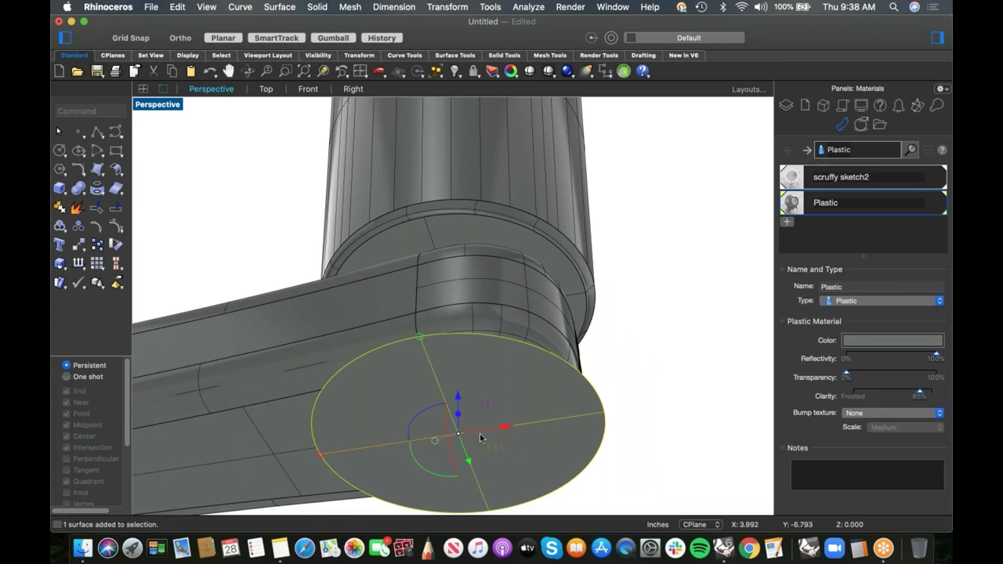
- Scale the copied disc down uniformly and extrude it upward through the arm into the handle as a pin
{"action": "left_click_drag", "start_coordinate": [320, 456], "coordinate": [412, 447], "text": "shift"}
{"action": "right_click_drag", "start_coordinate": [593, 418], "coordinate": [492, 369]}
{"action": "left_click_drag", "start_coordinate": [474, 350], "coordinate": [474, 135]}
{"action": "left_click", "coordinate": [658, 326]}
{"action": "right_click_drag", "start_coordinate": [537, 425], "coordinate": [476, 396]}
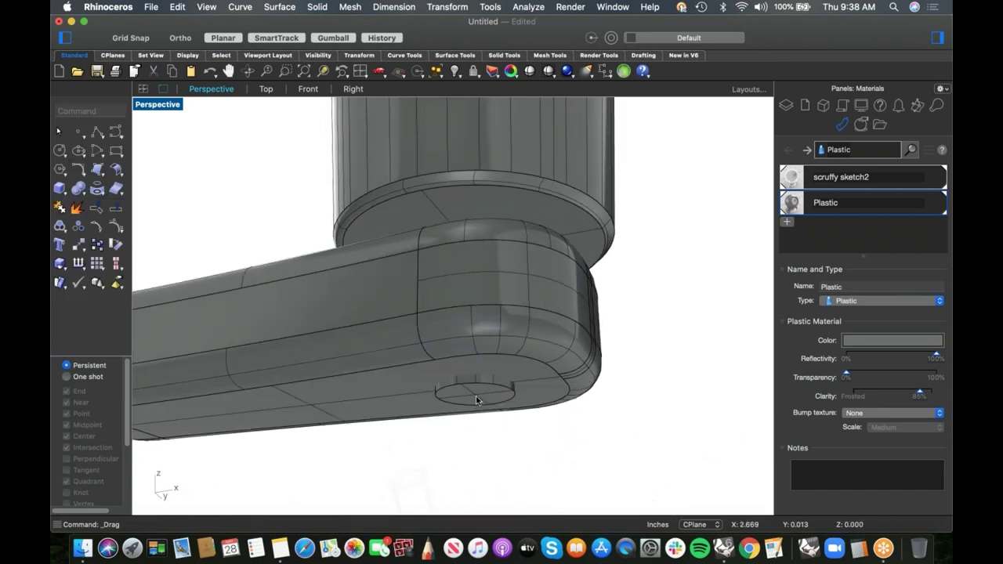
- Merge the pin and the end handle with a Boolean union
{"action": "left_click", "coordinate": [475, 395]}
{"action": "left_click", "coordinate": [422, 245], "text": "shift"}
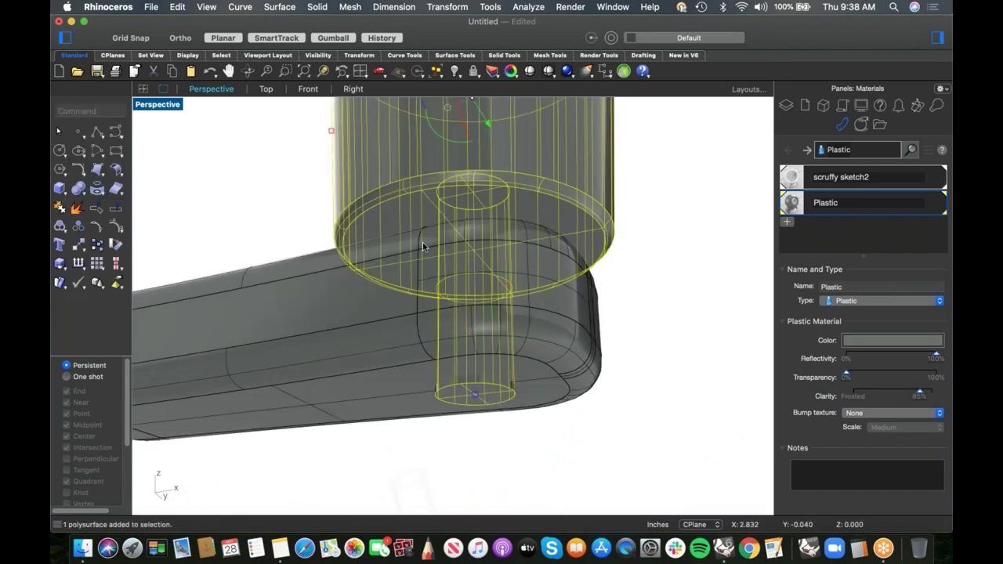
{"action": "left_click", "coordinate": [77, 189]}
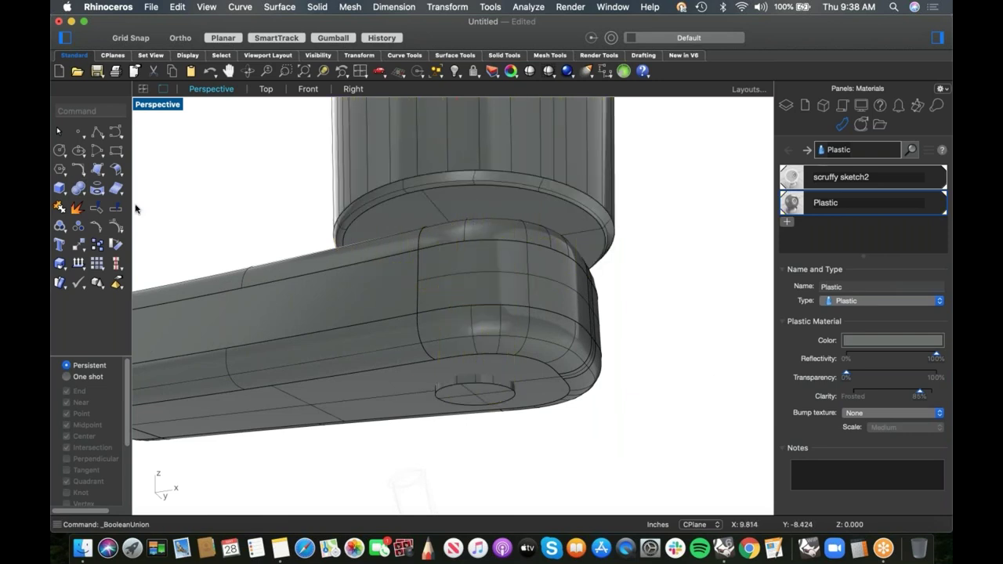
- Try to subtract the handle and its pin from the arm with Boolean difference, with Delete Input on
{"action": "left_click", "coordinate": [83, 193]}
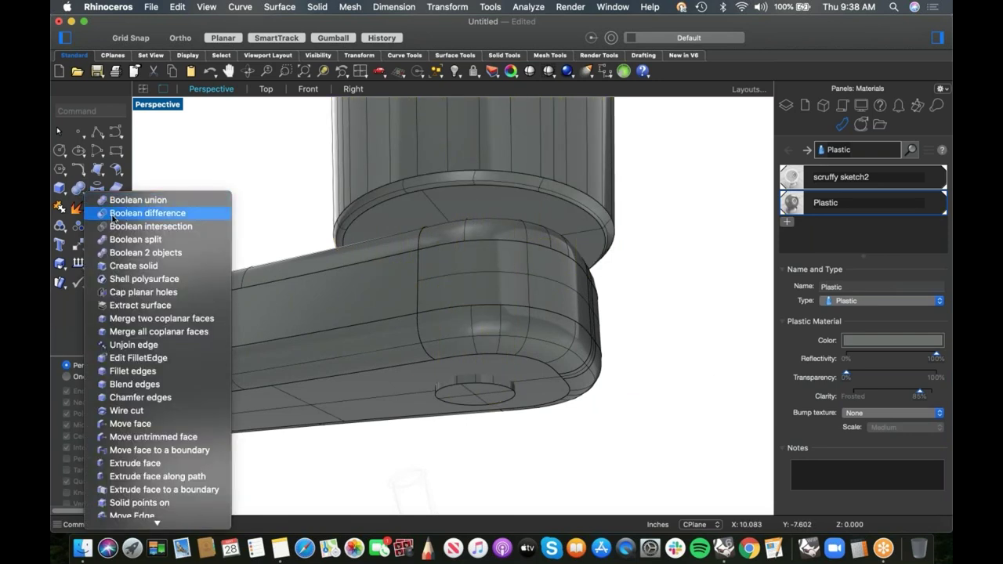
{"action": "left_click", "coordinate": [112, 217]}
{"action": "left_click", "coordinate": [358, 366]}
{"action": "key", "text": "Return"}
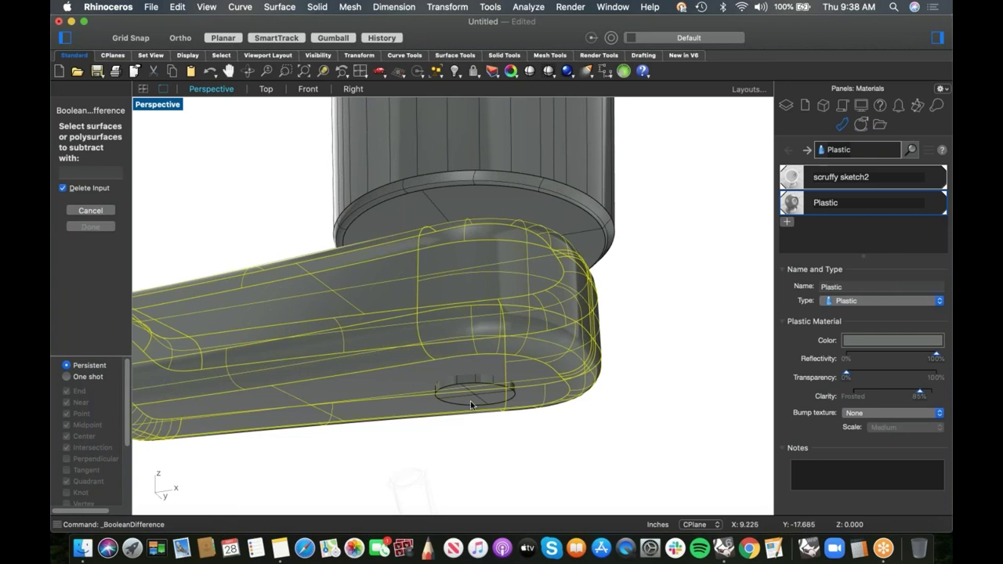
{"action": "left_click", "coordinate": [470, 402]}
{"action": "key", "text": "Return"}
{"action": "right_click", "coordinate": [497, 459]}
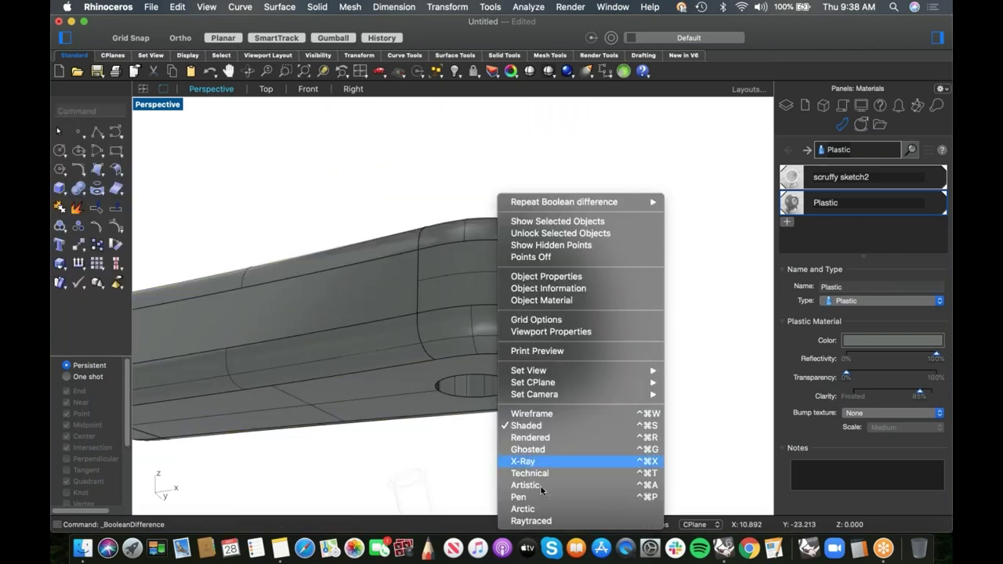
{"action": "left_click", "coordinate": [366, 450]}
{"action": "right_click_drag", "start_coordinate": [434, 437], "coordinate": [426, 447]}
{"action": "key", "text": "super+z"}
{"action": "left_click", "coordinate": [353, 420]}
- Subtract the handle and its pin from the arm with Boolean difference, with Delete Input off to keep the handle
{"action": "right_click", "coordinate": [327, 418]}
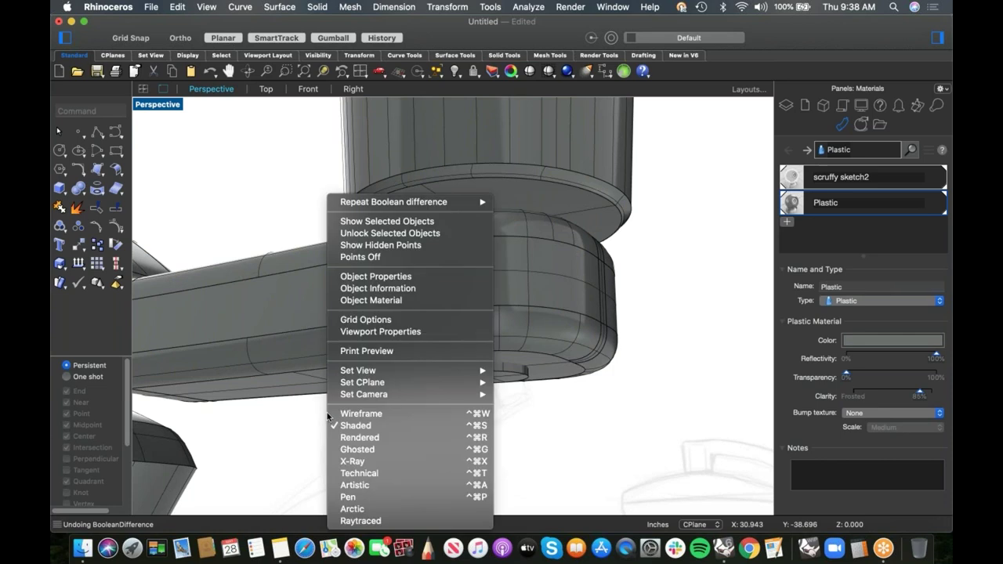
{"action": "left_click", "coordinate": [393, 202]}
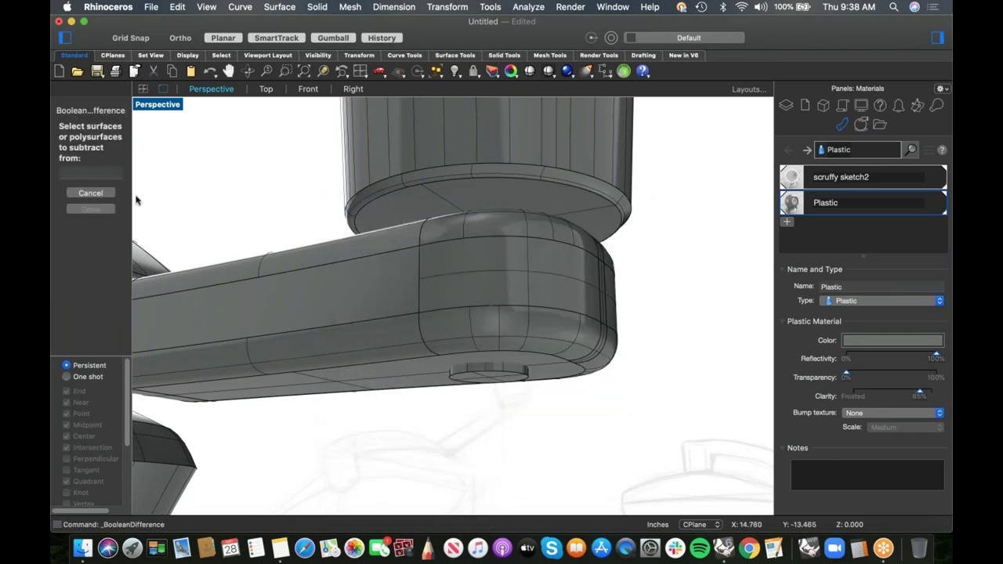
{"action": "left_click", "coordinate": [406, 319]}
{"action": "key", "text": "Return"}
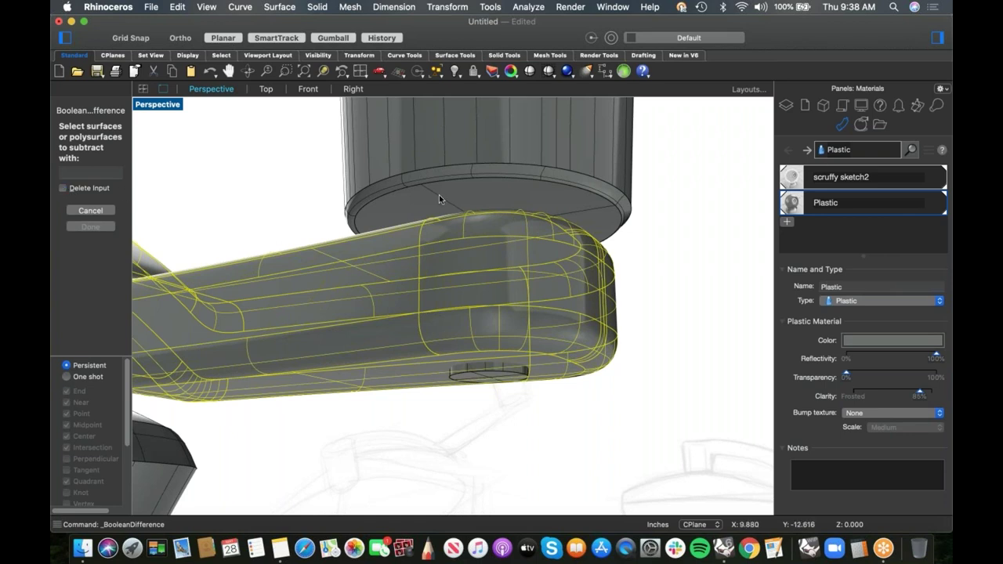
{"action": "left_click", "coordinate": [440, 194]}
{"action": "key", "text": "Return"}
{"action": "left_click", "coordinate": [554, 194]}
- Set the display to Wireframe and raise a copy of the crank post's circular bottom face inside the post
{"action": "right_click_drag", "start_coordinate": [642, 293], "coordinate": [548, 380]}
{"action": "scroll", "coordinate": [497, 258], "scroll_direction": "down", "scroll_amount": 5}
{"action": "right_click_drag", "start_coordinate": [497, 257], "coordinate": [375, 242]}
{"action": "scroll", "coordinate": [375, 241], "scroll_direction": "up", "scroll_amount": 15}
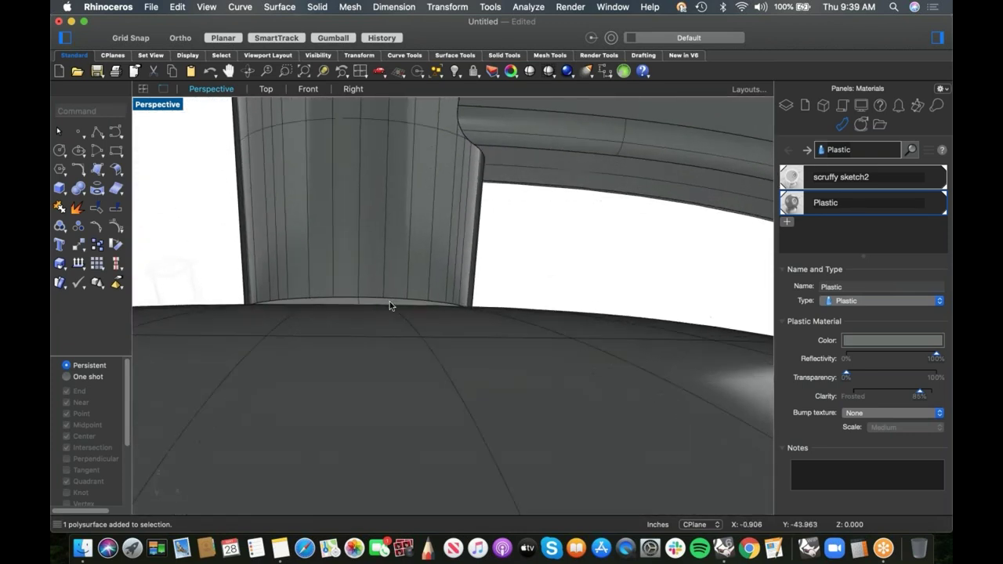
{"action": "right_click_drag", "start_coordinate": [389, 301], "coordinate": [389, 251]}
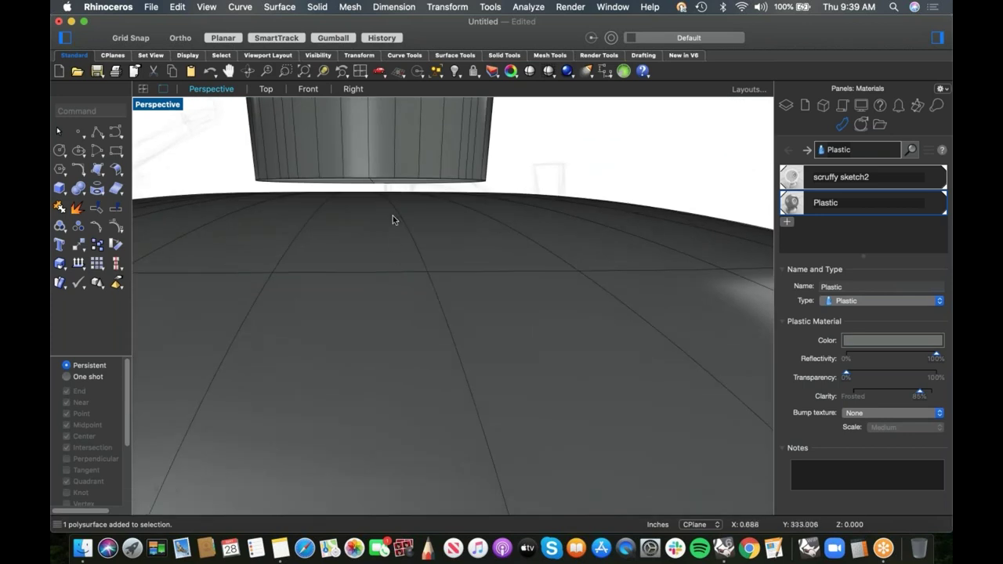
{"action": "middle_click", "coordinate": [393, 216]}
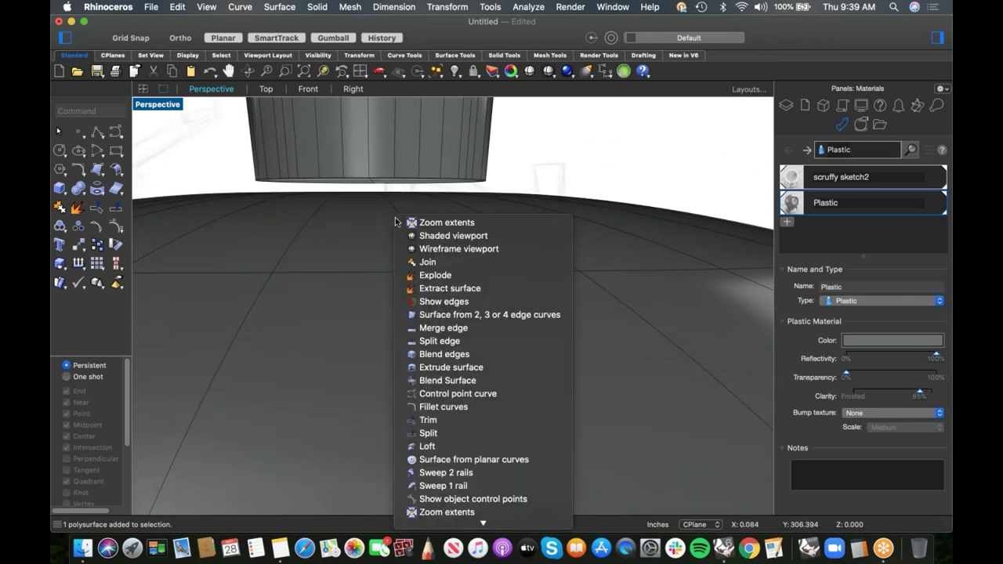
{"action": "left_click", "coordinate": [433, 250]}
{"action": "right_click_drag", "start_coordinate": [414, 214], "coordinate": [414, 156]}
{"action": "scroll", "coordinate": [420, 224], "scroll_direction": "down", "scroll_amount": 5}
{"action": "scroll", "coordinate": [405, 248], "scroll_direction": "up", "scroll_amount": 8}
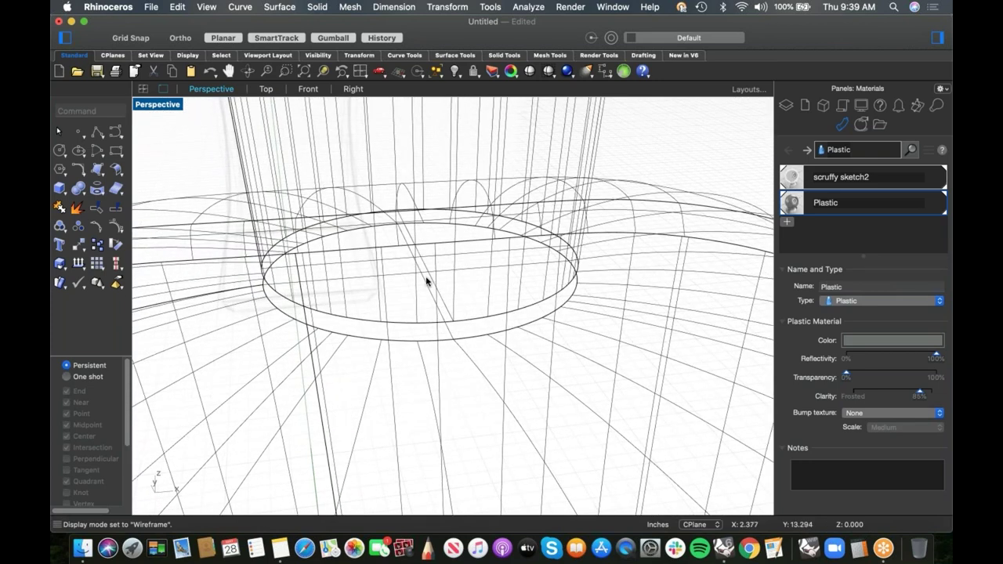
{"action": "left_click", "coordinate": [432, 283]}
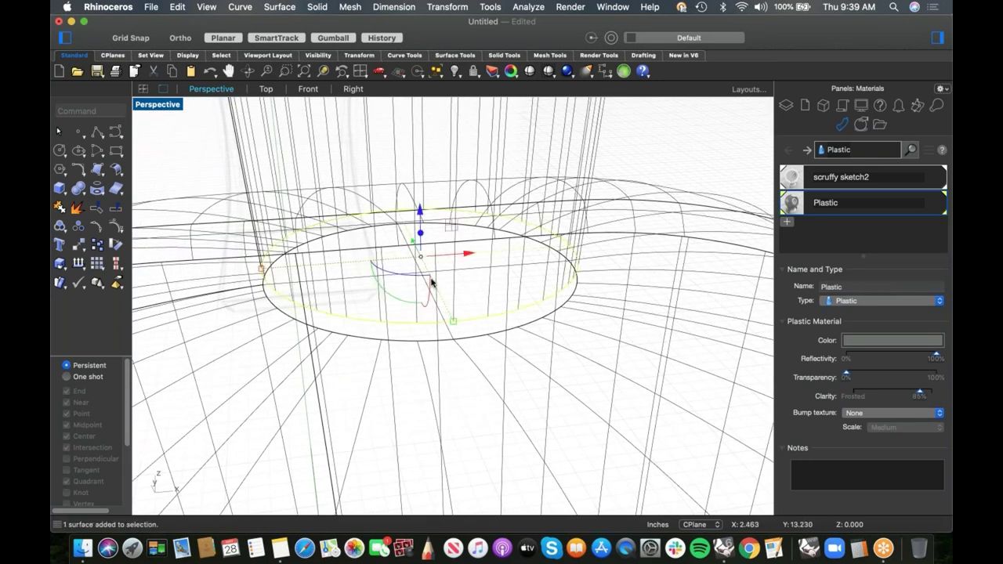
{"action": "left_click_drag", "start_coordinate": [419, 210], "coordinate": [423, 184]}
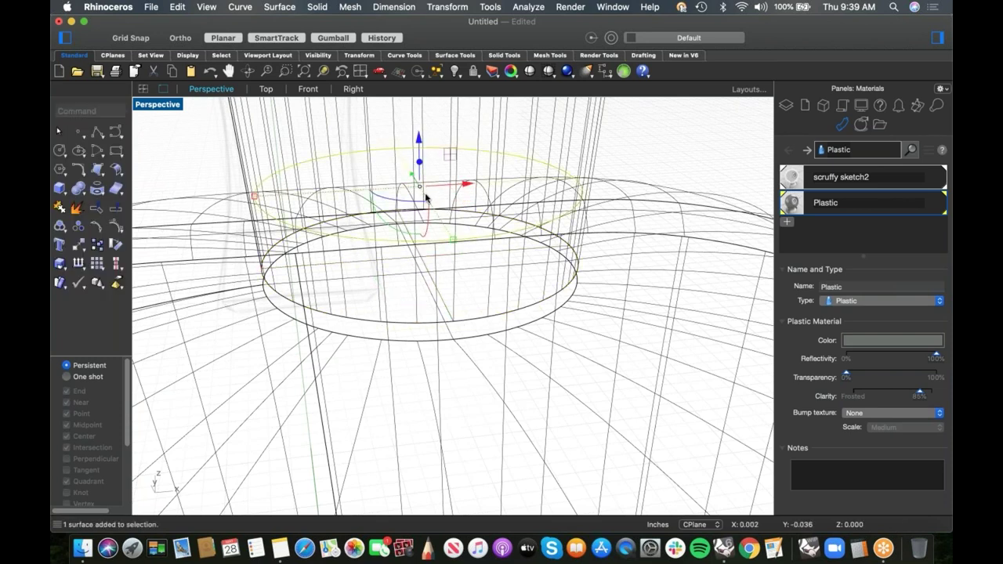
- Scale the raised disc down uniformly and extrude it downward through the lid as a pin
{"action": "left_click_drag", "start_coordinate": [254, 196], "coordinate": [382, 194], "text": "shift"}
{"action": "left_click_drag", "start_coordinate": [419, 163], "coordinate": [422, 365]}
{"action": "left_click", "coordinate": [420, 412]}
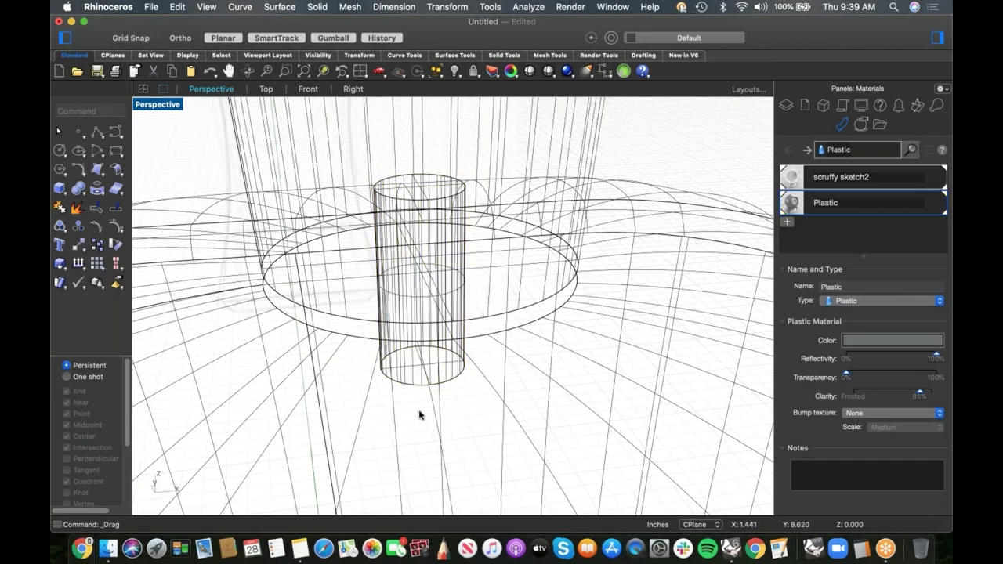
- Merge the new pin and the crank post with a Boolean union, leaving the lid out of the selection
{"action": "right_click_drag", "start_coordinate": [419, 398], "coordinate": [421, 389]}
{"action": "scroll", "coordinate": [419, 398], "scroll_direction": "down", "scroll_amount": 2}
{"action": "scroll", "coordinate": [420, 398], "scroll_direction": "up", "scroll_amount": 5}
{"action": "scroll", "coordinate": [420, 398], "scroll_direction": "up", "scroll_amount": 5}
{"action": "left_click", "coordinate": [453, 404]}
{"action": "left_click", "coordinate": [497, 352], "text": "shift"}
{"action": "left_click", "coordinate": [542, 314], "text": "shift"}
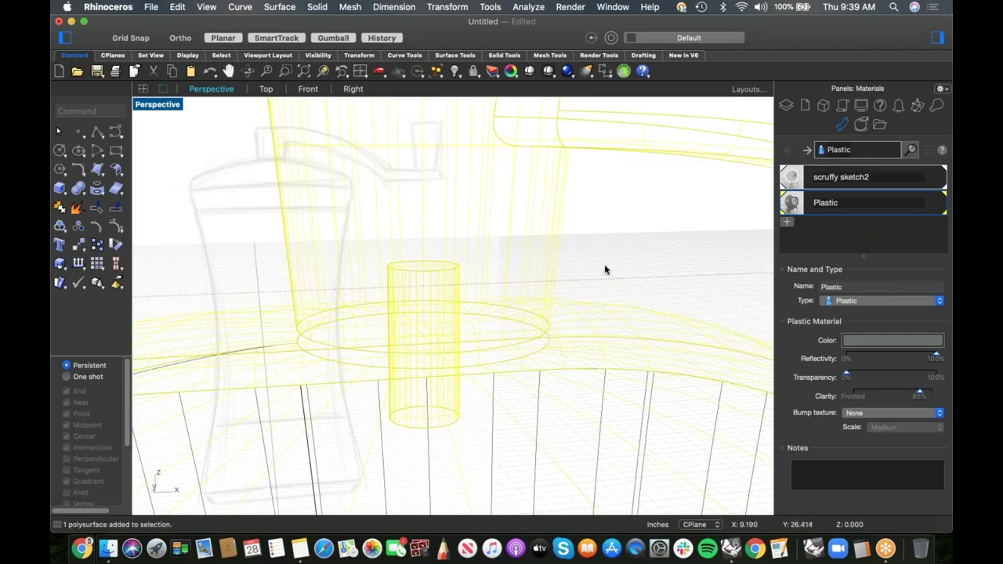
{"action": "left_click", "coordinate": [603, 270]}
{"action": "left_click", "coordinate": [449, 261]}
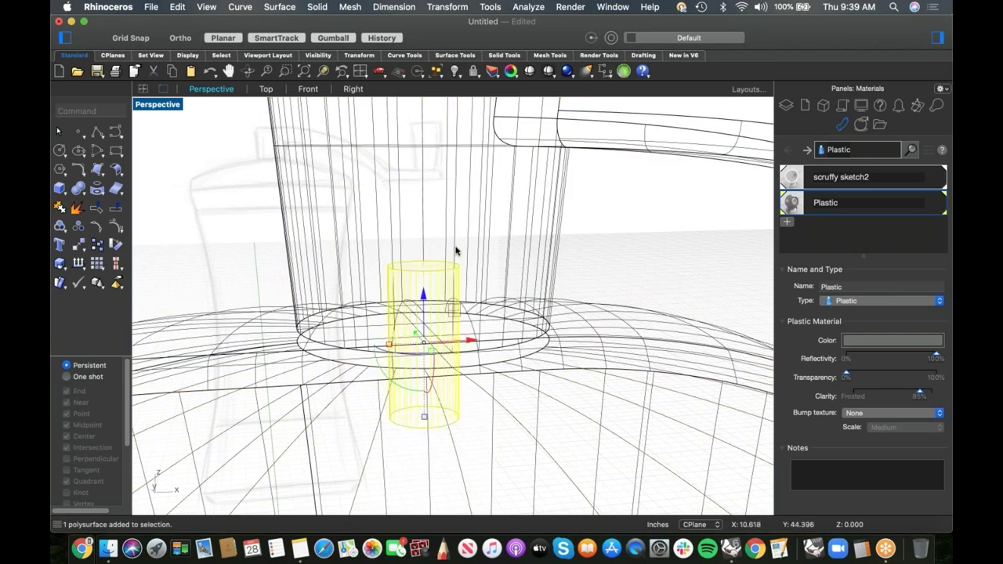
{"action": "left_click", "coordinate": [455, 250], "text": "shift"}
{"action": "left_click", "coordinate": [72, 191]}
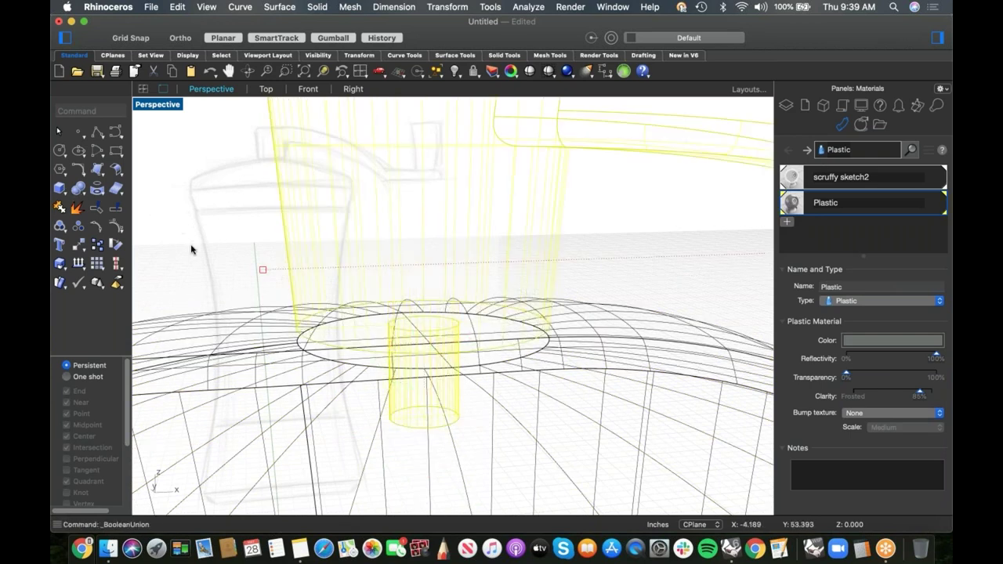
{"action": "key", "text": "Escape"}
- Return the Perspective view to Shaded display and examine the complete body with its crank and handle
{"action": "scroll", "coordinate": [448, 269], "scroll_direction": "down", "scroll_amount": 3}
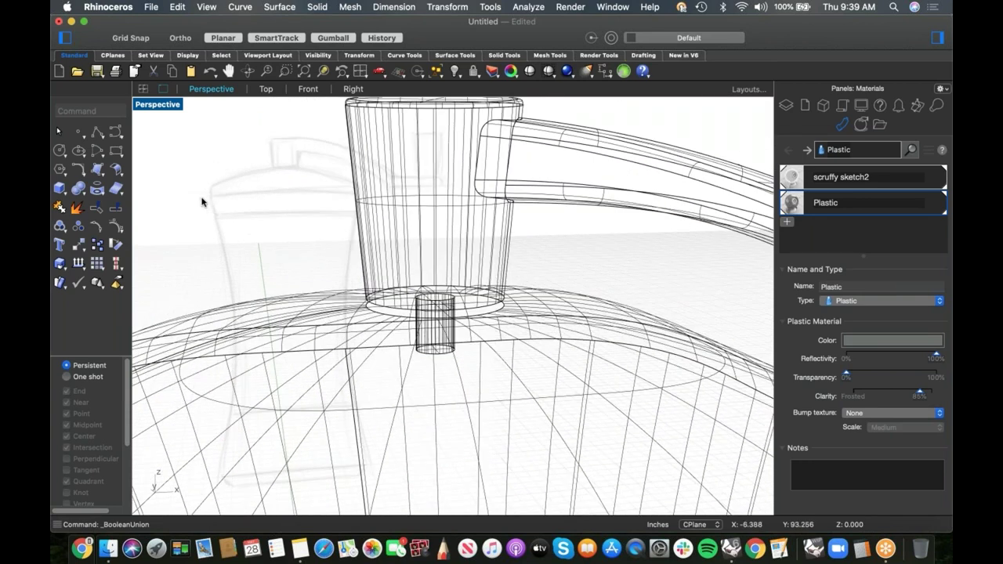
{"action": "left_click", "coordinate": [167, 109]}
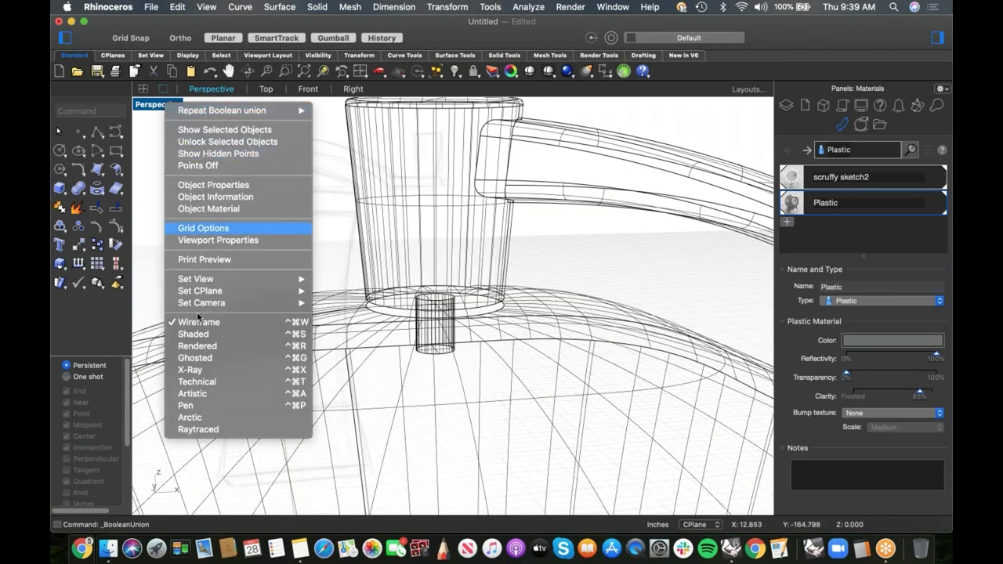
{"action": "scroll", "coordinate": [360, 286], "scroll_direction": "down", "scroll_amount": 10}
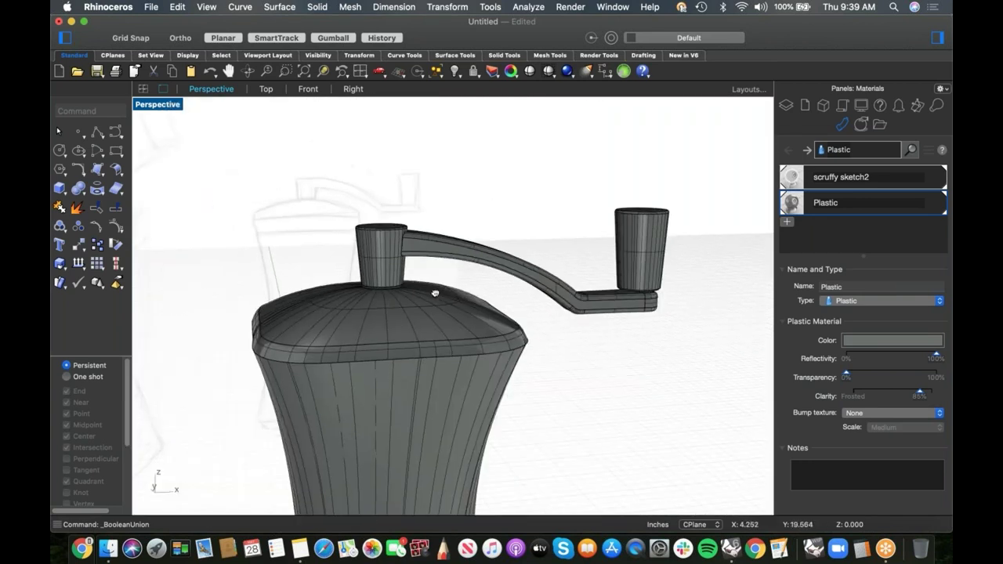
{"action": "mouse_move", "coordinate": [445, 342]}
{"action": "right_mouse_down"}
{"action": "mouse_move", "coordinate": [451, 331]}
{"action": "mouse_move", "coordinate": [405, 353]}
{"action": "mouse_move", "coordinate": [418, 367]}
{"action": "mouse_move", "coordinate": [451, 367]}
{"action": "mouse_move", "coordinate": [455, 352]}
{"action": "right_mouse_up"}
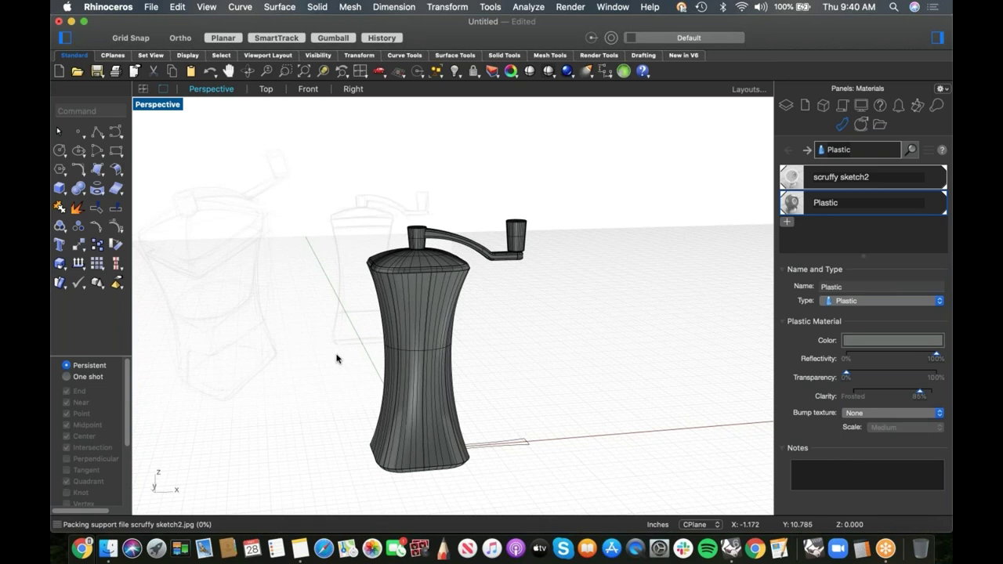
{"action": "right_click_drag", "start_coordinate": [306, 351], "coordinate": [516, 396]}
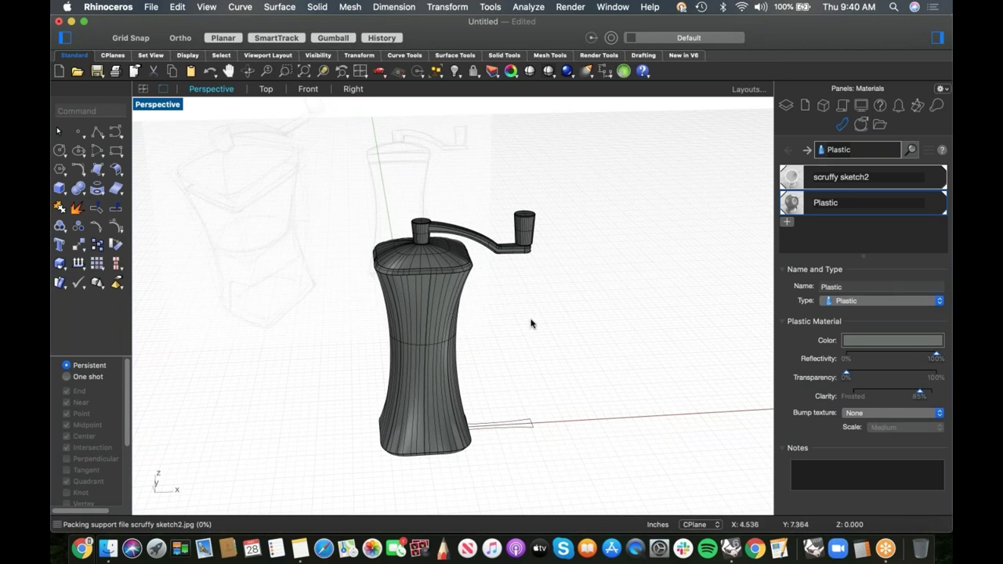
- Draw a wavy seven-point, degree 3 control point curve above the model in the Front view and show its control points
{"action": "left_click", "coordinate": [115, 132]}
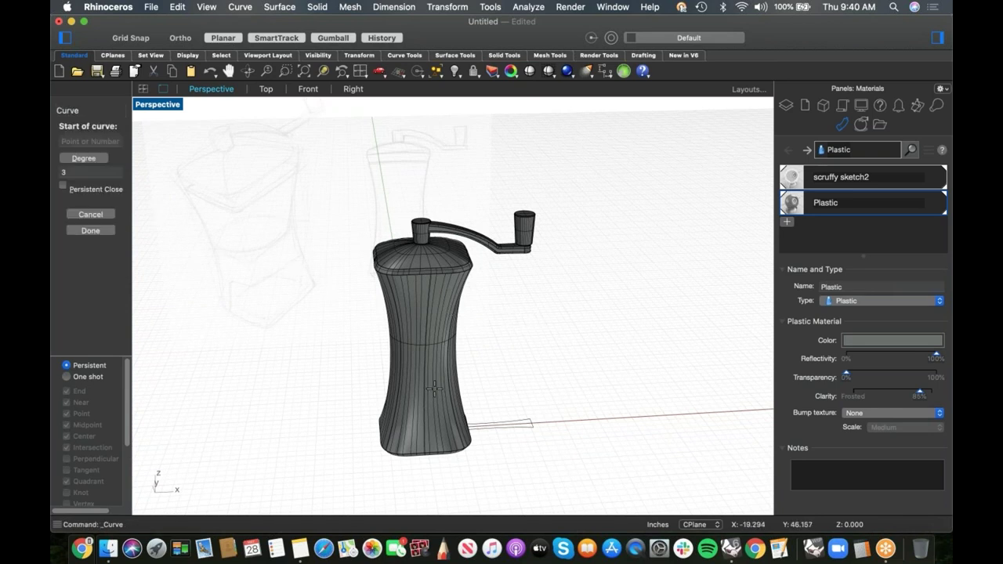
{"action": "scroll", "coordinate": [399, 385], "scroll_direction": "down", "scroll_amount": 3}
{"action": "type", "text": "f"}
{"action": "key", "text": "Return"}
{"action": "left_click", "coordinate": [294, 182]}
{"action": "left_click", "coordinate": [398, 160]}
{"action": "left_click", "coordinate": [444, 222]}
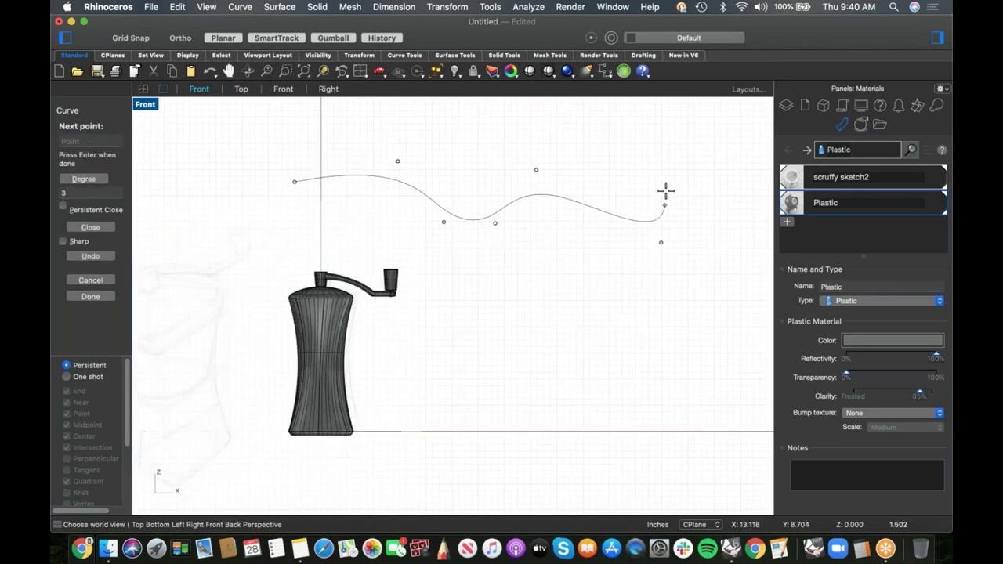
{"action": "left_click", "coordinate": [680, 171]}
{"action": "key", "text": "Return"}
{"action": "left_click_drag", "start_coordinate": [605, 124], "coordinate": [574, 239]}
{"action": "left_click", "coordinate": [117, 226]}
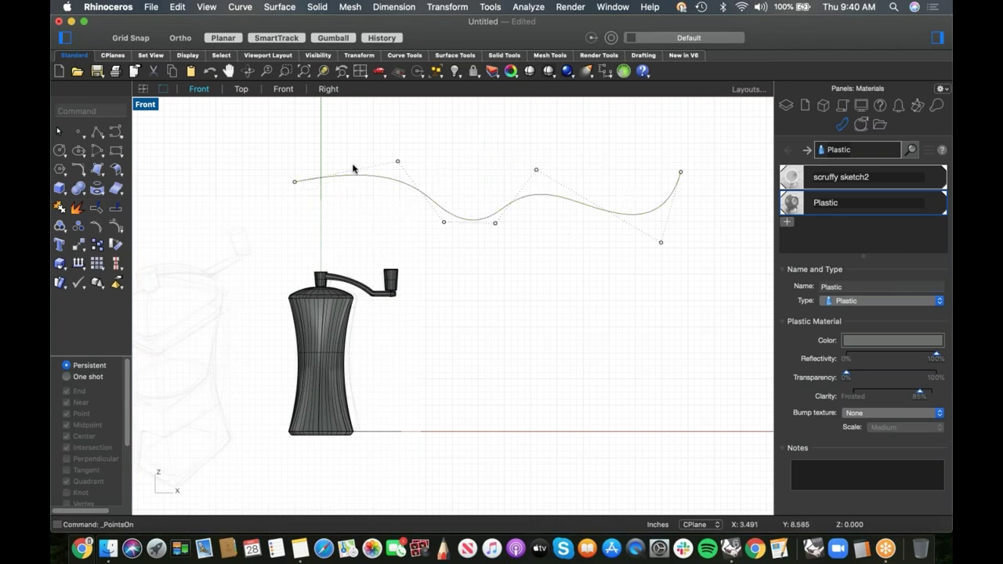
- Select every control point of the wavy curve except its left end, and relocate the gumball origin onto that end point
{"action": "left_click_drag", "start_coordinate": [382, 134], "coordinate": [694, 253]}
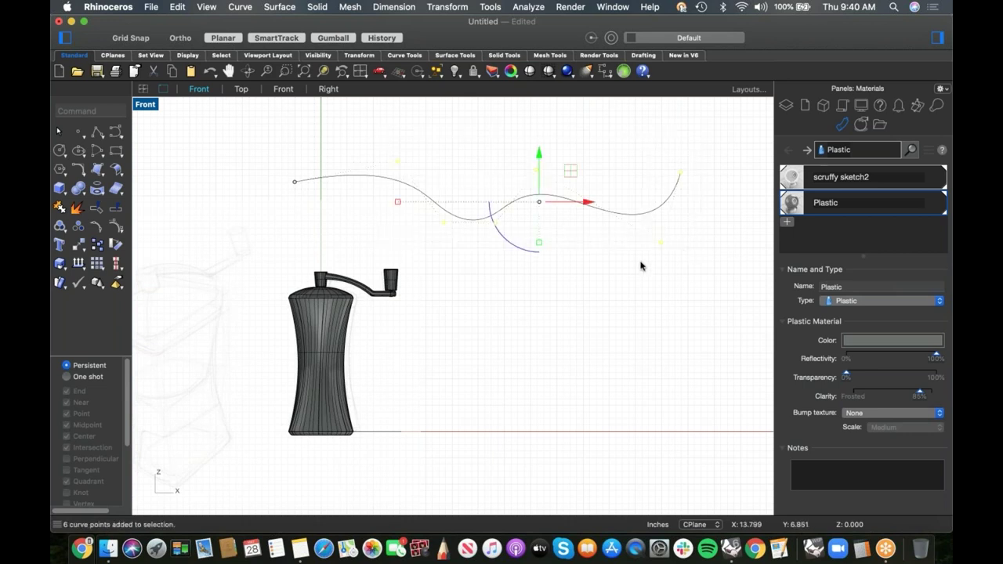
{"action": "left_click", "coordinate": [520, 222]}
{"action": "left_click", "coordinate": [570, 230]}
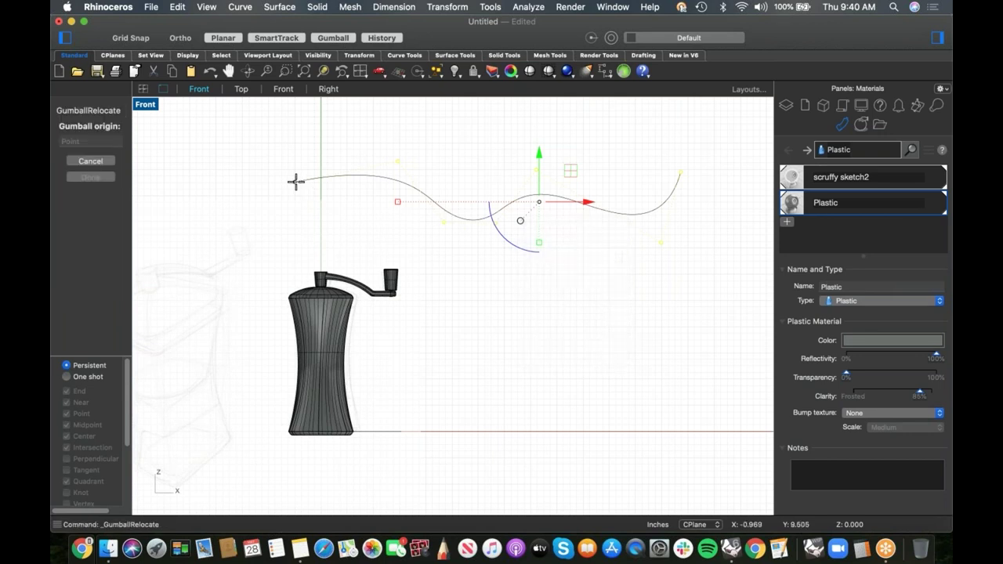
{"action": "left_click", "coordinate": [296, 181]}
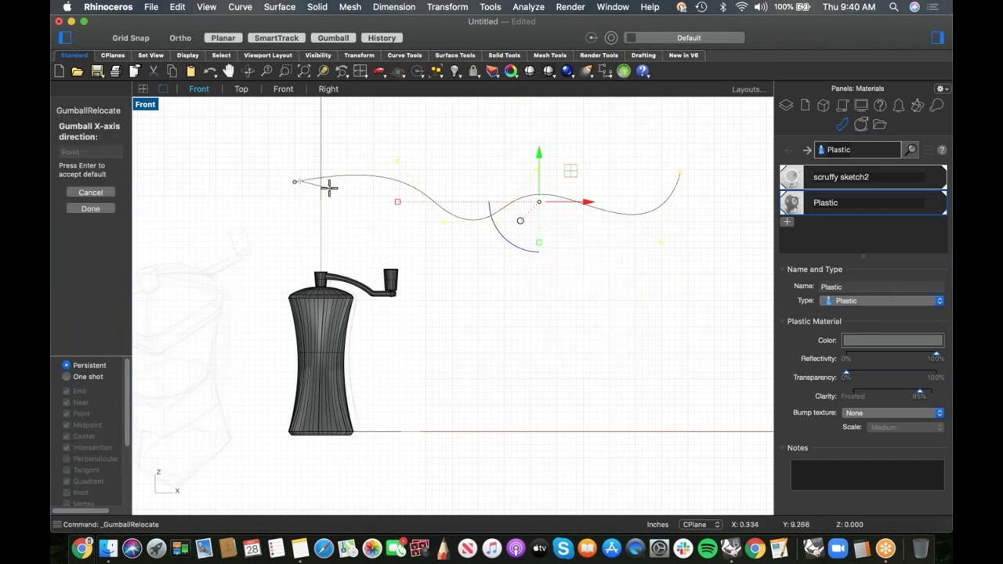
{"action": "key", "text": "Return"}
{"action": "right_click", "coordinate": [319, 195]}
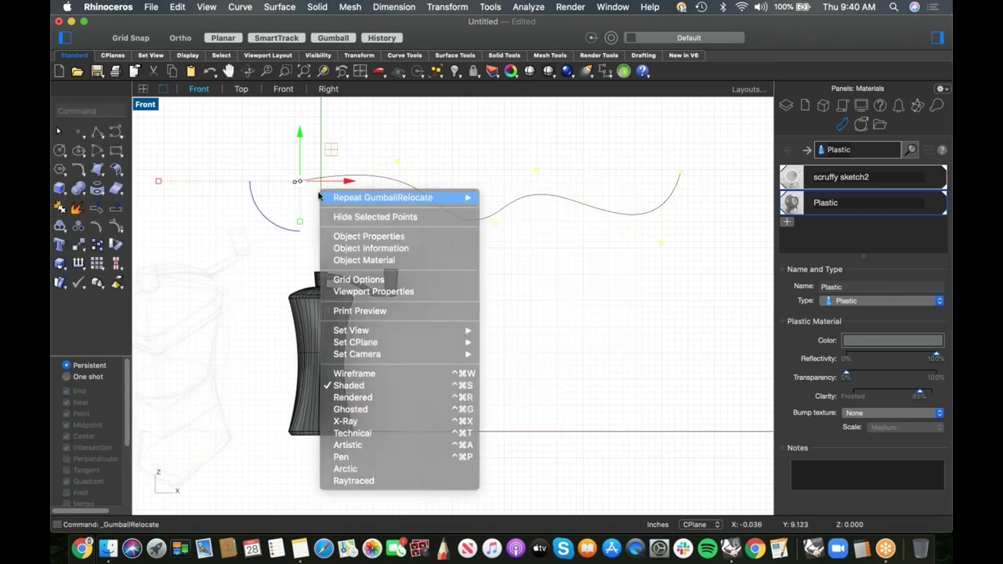
{"action": "left_click", "coordinate": [335, 196]}
{"action": "left_click", "coordinate": [295, 181]}
{"action": "key", "text": "Return"}
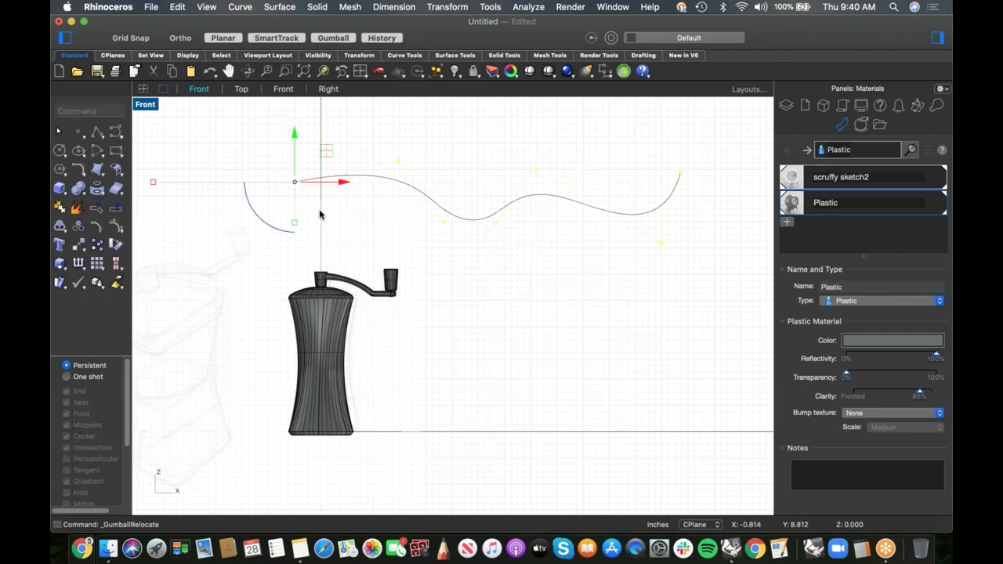
- Scale the selected control points vertically by 0 from the left end point, and undo the flattening
{"action": "left_click", "coordinate": [295, 223]}
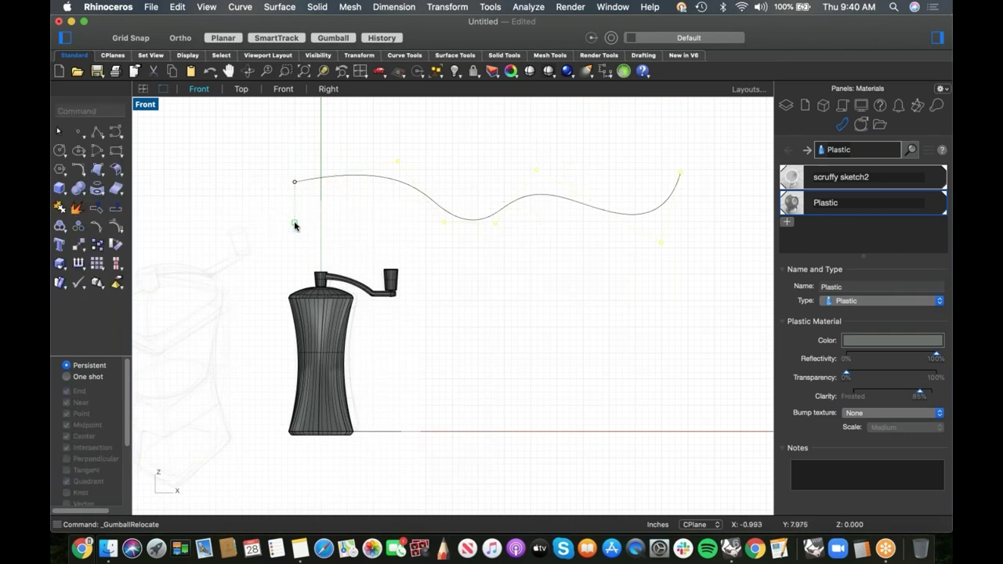
{"action": "type", "text": "0"}
{"action": "key", "text": "Return"}
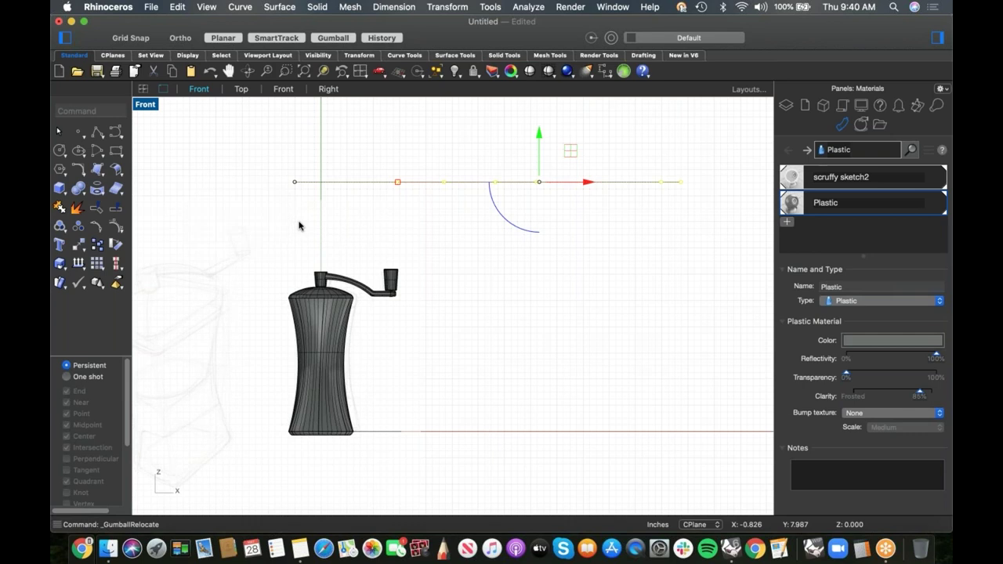
{"action": "key", "text": "super+z"}
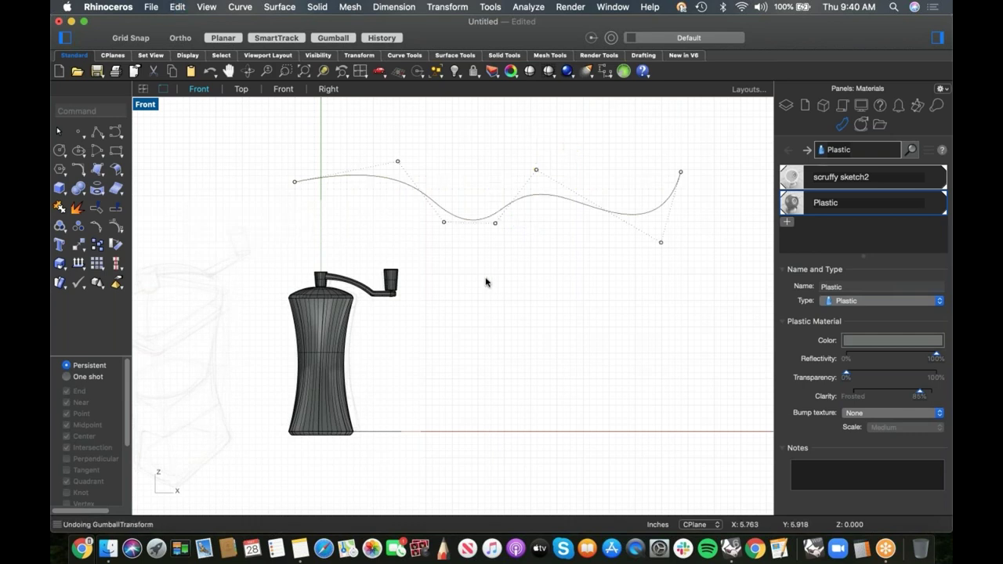
- Select all the curve's control points except the fourth from the left, and relocate the gumball origin onto that fourth point
{"action": "left_click", "coordinate": [494, 223]}
{"action": "left_click_drag", "start_coordinate": [262, 142], "coordinate": [460, 239]}
{"action": "left_click_drag", "start_coordinate": [513, 156], "coordinate": [593, 209], "text": "shift"}
{"action": "left_click_drag", "start_coordinate": [598, 166], "coordinate": [723, 297], "text": "shift"}
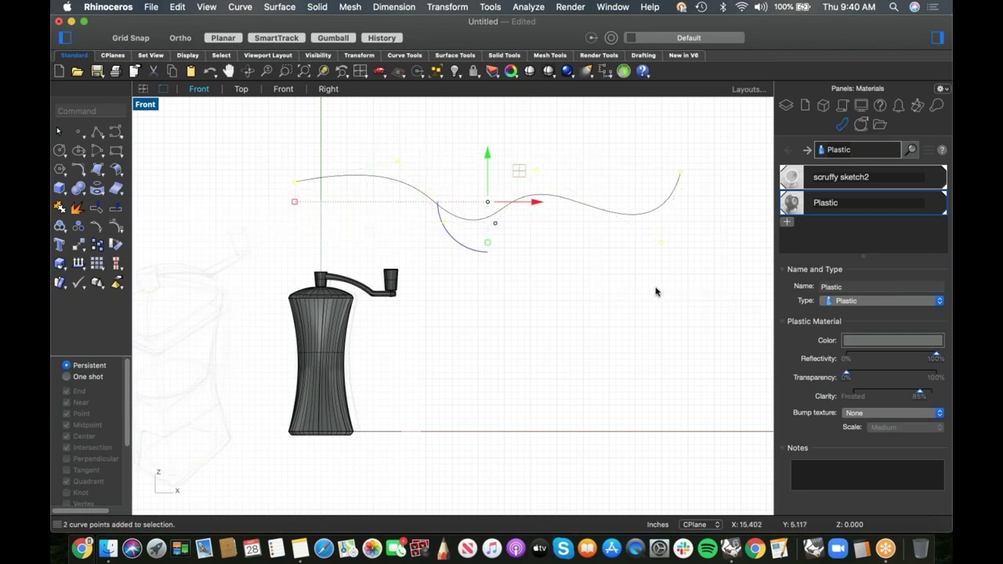
{"action": "left_click", "coordinate": [469, 221]}
{"action": "left_click", "coordinate": [494, 232]}
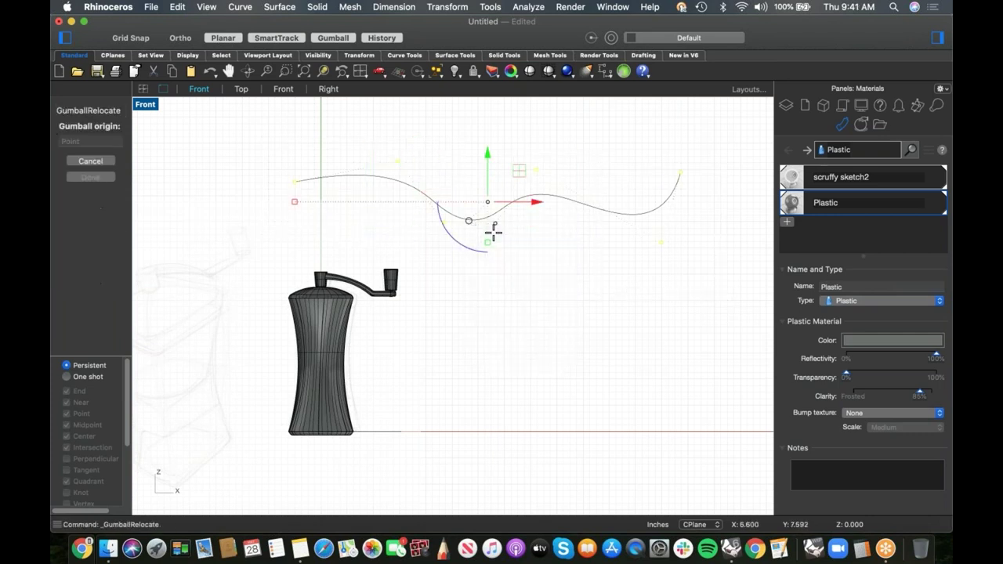
{"action": "left_click", "coordinate": [494, 224]}
{"action": "key", "text": "Return"}
- Scale the selected points vertically by 0 to align them with the fourth control point, and undo the scaling
{"action": "left_click", "coordinate": [495, 264]}
{"action": "type", "text": "0"}
{"action": "key", "text": "Return"}
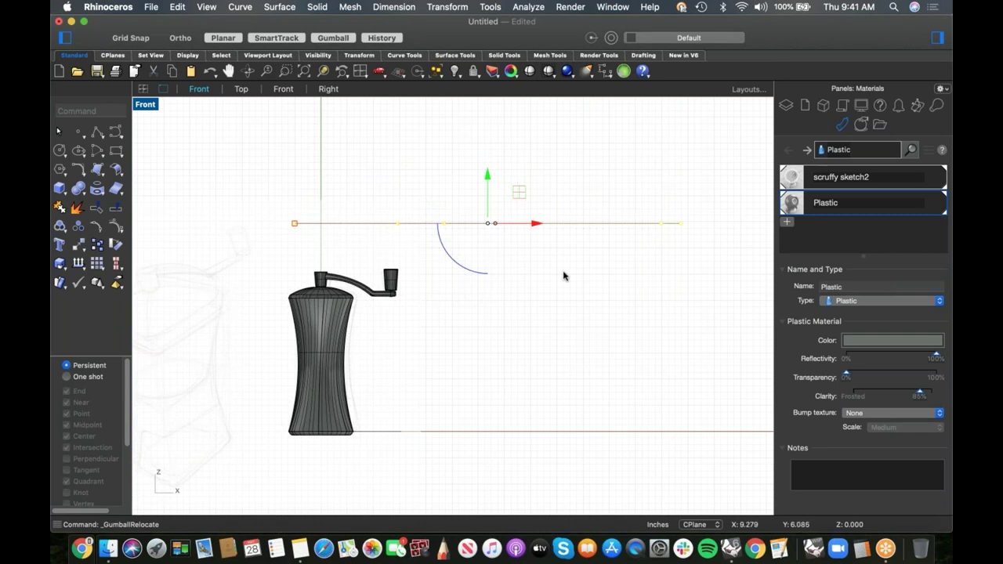
{"action": "key", "text": "cmd+z"}
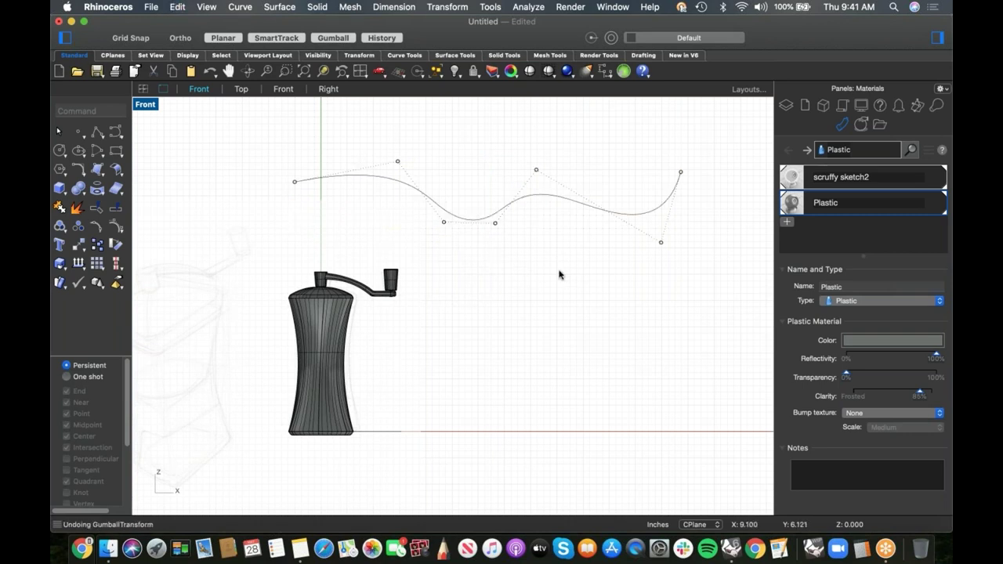
- Select the whole wavy curve, scale it vertically by 0 from its default gumball position, and undo the scaling
{"action": "left_click", "coordinate": [481, 222]}
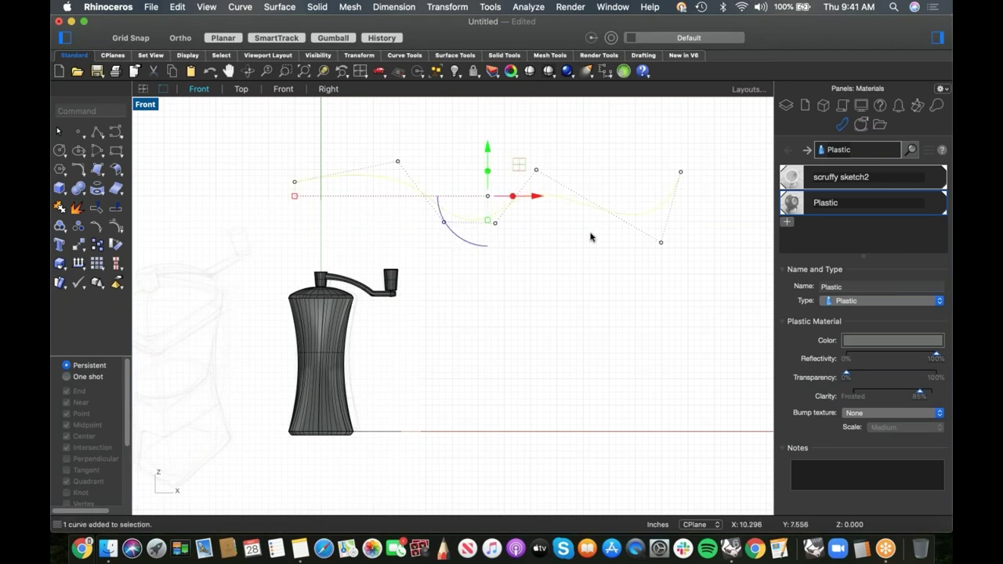
{"action": "left_click", "coordinate": [488, 221]}
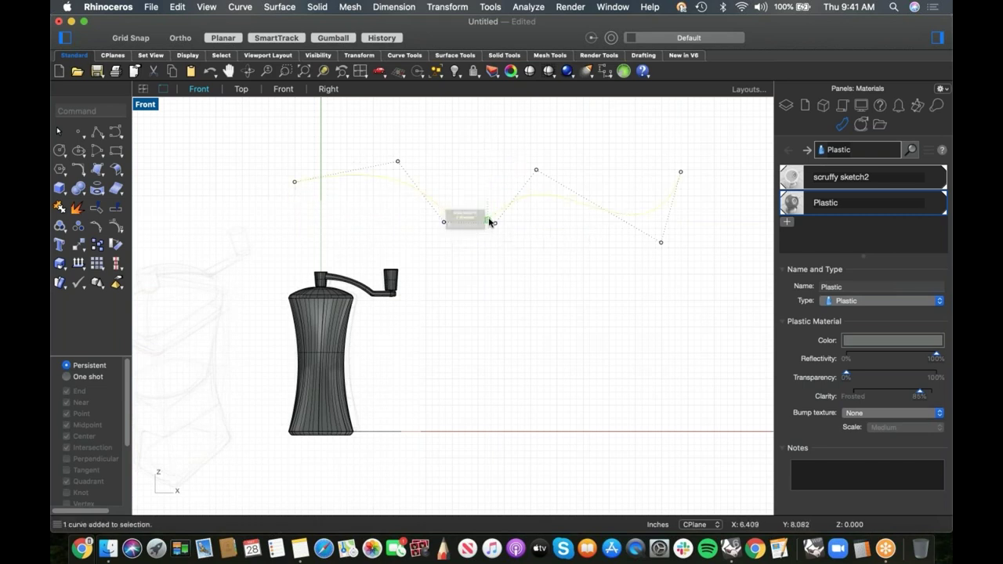
{"action": "type", "text": "0"}
{"action": "key", "text": "Return"}
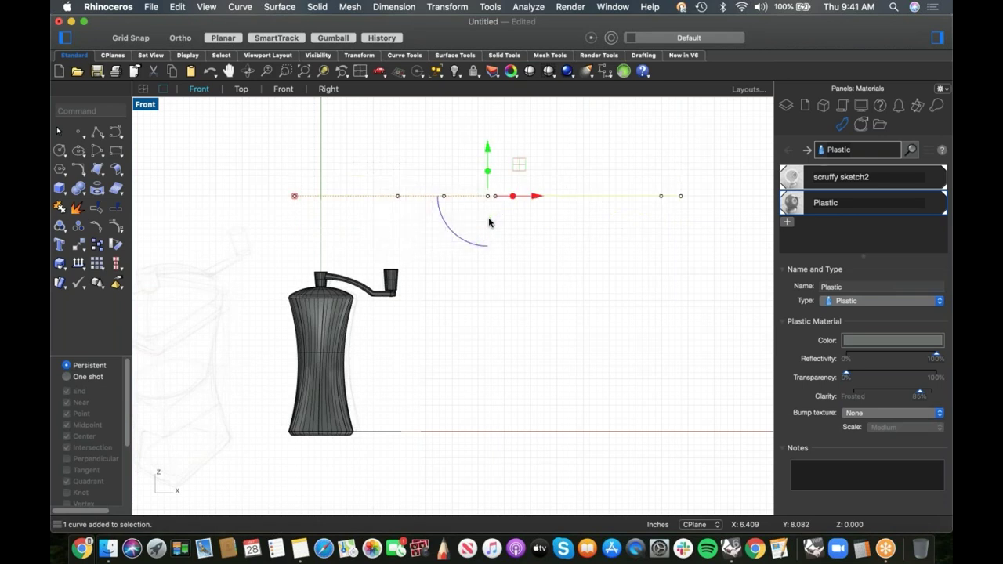
{"action": "left_click", "coordinate": [548, 239]}
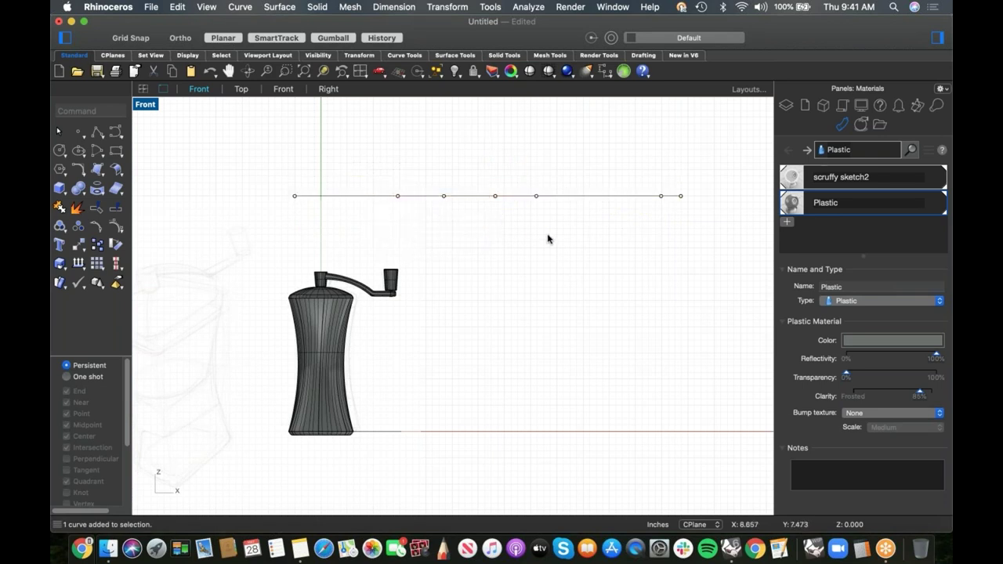
{"action": "key", "text": "super+z"}
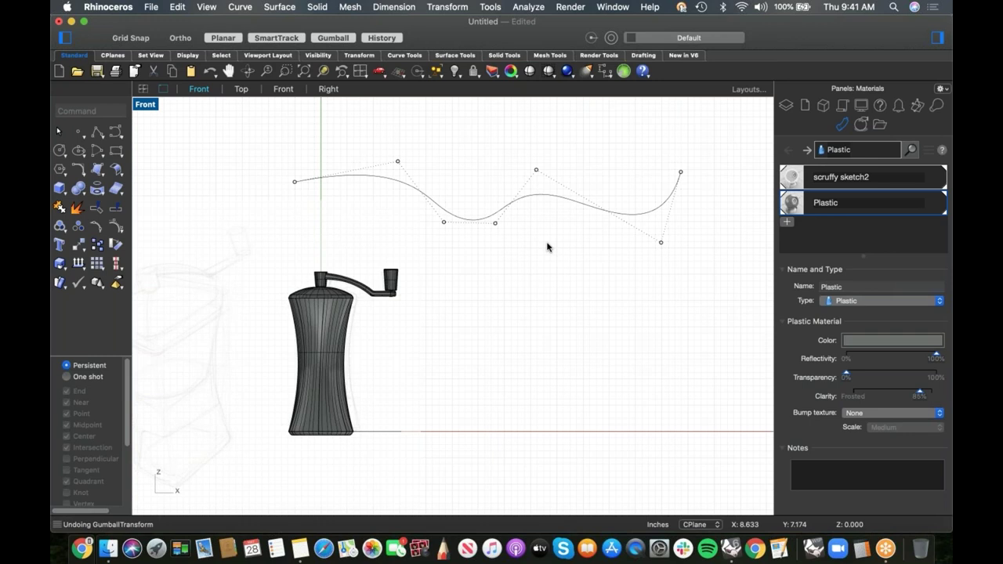
- Delete the wavy practice curve above the grinder
{"action": "left_click", "coordinate": [546, 200]}
{"action": "key", "text": "Delete"}
- Set the Front view to Wireframe and draw a straight horizontal polyline across the grinder body just below the lid, using Ortho
{"action": "scroll", "coordinate": [593, 224], "scroll_direction": "left", "scroll_amount": 10}
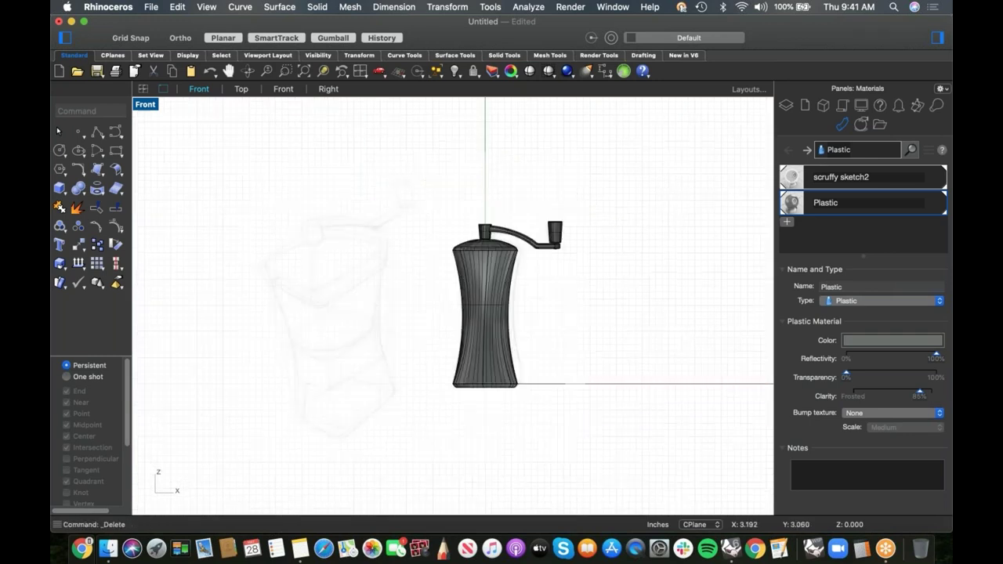
{"action": "scroll", "coordinate": [492, 278], "scroll_direction": "up", "scroll_amount": 3}
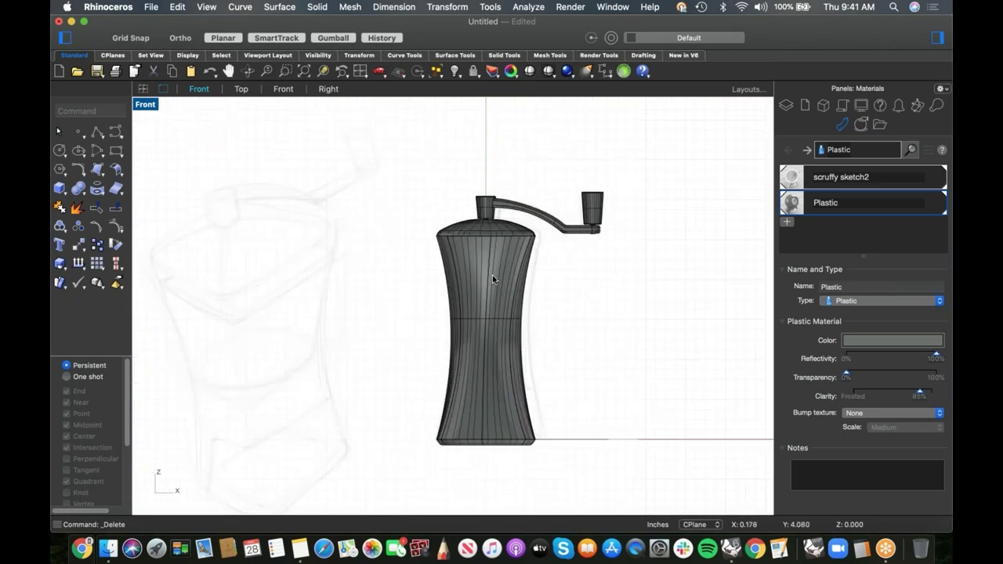
{"action": "scroll", "coordinate": [491, 257], "scroll_direction": "up", "scroll_amount": 3}
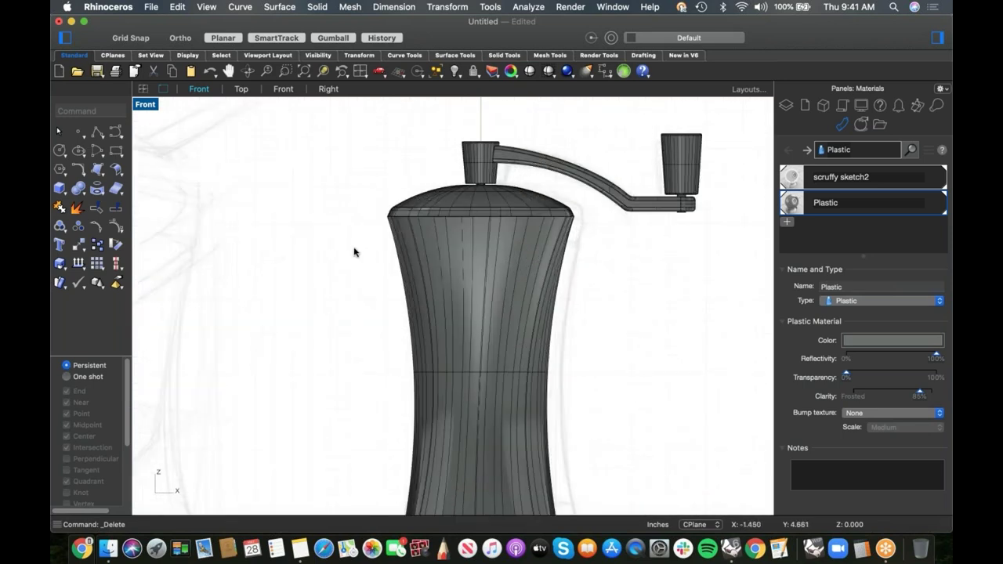
{"action": "right_click_drag", "start_coordinate": [388, 289], "coordinate": [400, 271]}
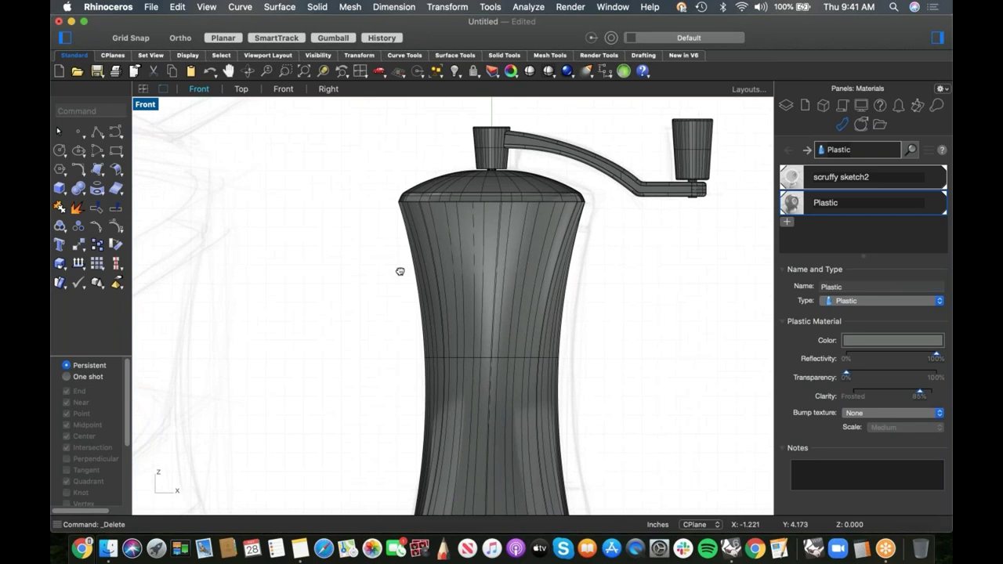
{"action": "left_click", "coordinate": [96, 133]}
{"action": "middle_click", "coordinate": [421, 236]}
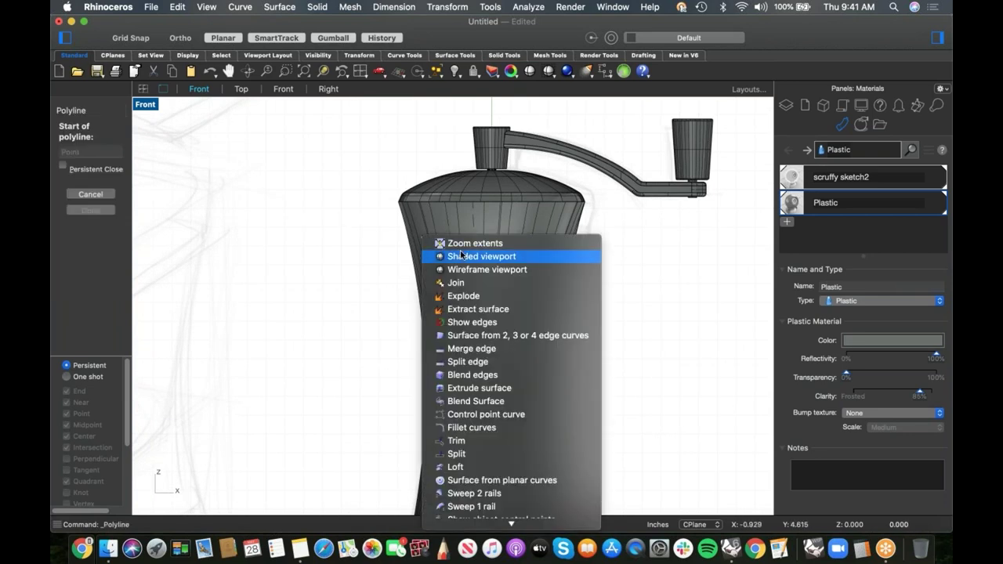
{"action": "left_click", "coordinate": [462, 270]}
{"action": "scroll", "coordinate": [314, 217], "scroll_direction": "up", "scroll_amount": 3}
{"action": "left_click", "coordinate": [344, 222]}
{"action": "key", "text": "F8"}
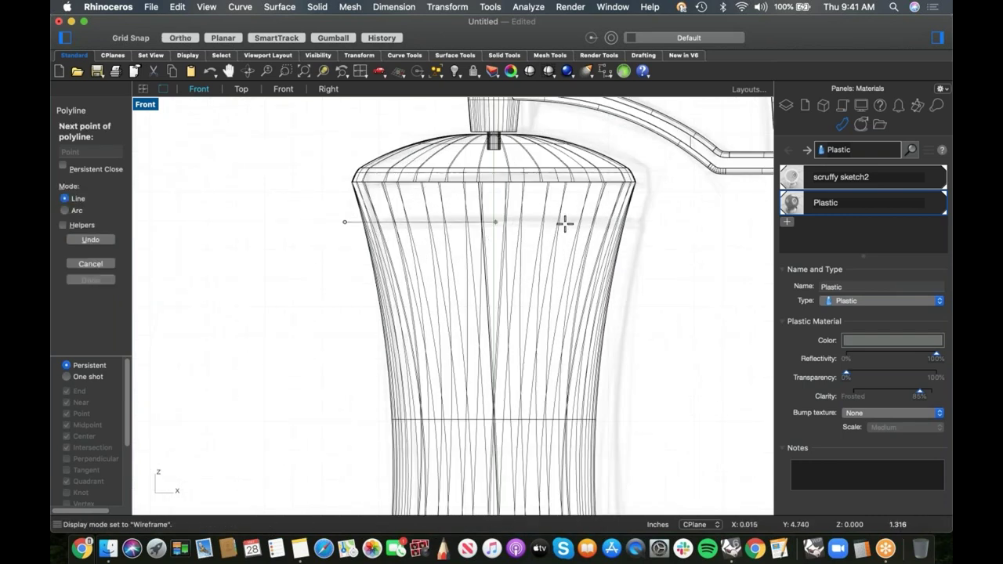
{"action": "left_click", "coordinate": [660, 228]}
{"action": "key", "text": "Return"}
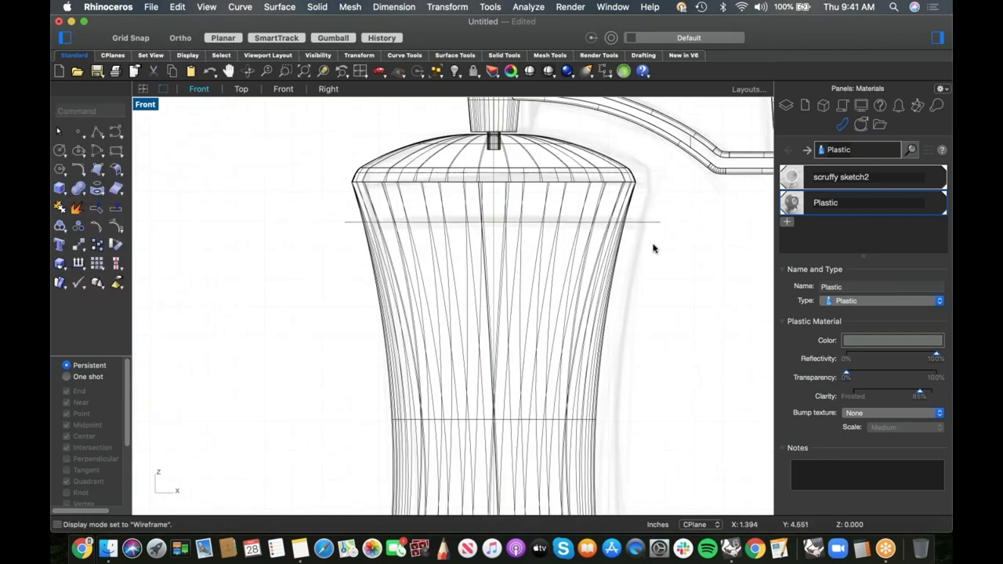
- Select the main grinder body below the lid and close its open end with the Cap command
{"action": "scroll", "coordinate": [653, 251], "scroll_direction": "down", "scroll_amount": 5}
{"action": "scroll", "coordinate": [615, 302], "scroll_direction": "up", "scroll_amount": 4}
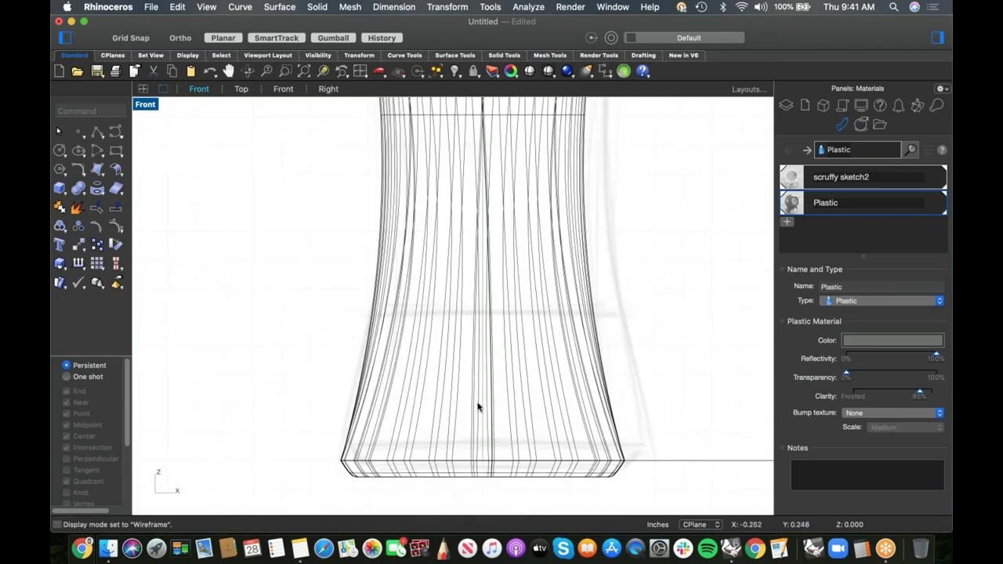
{"action": "scroll", "coordinate": [478, 406], "scroll_direction": "down", "scroll_amount": 5}
{"action": "right_click_drag", "start_coordinate": [510, 380], "coordinate": [574, 341]}
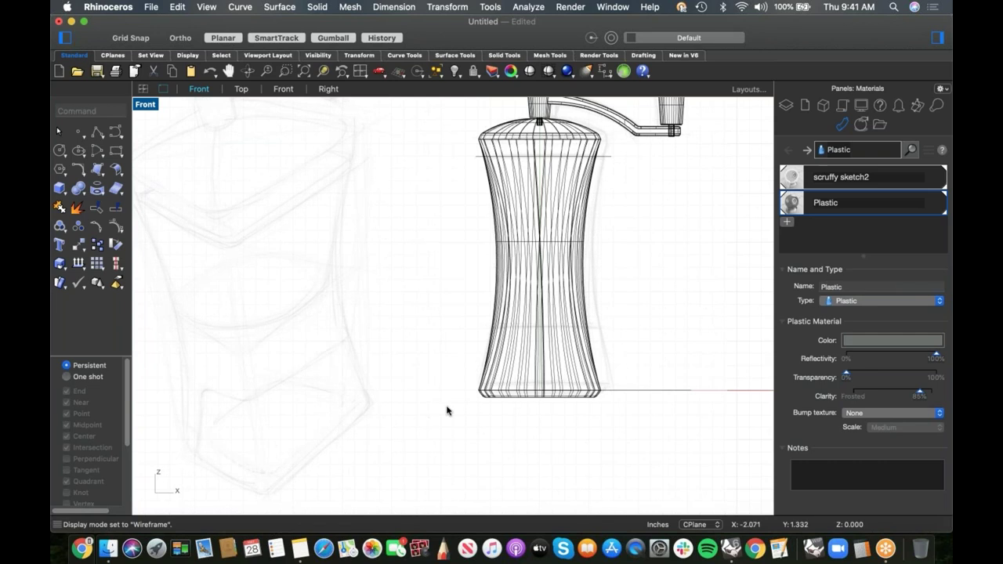
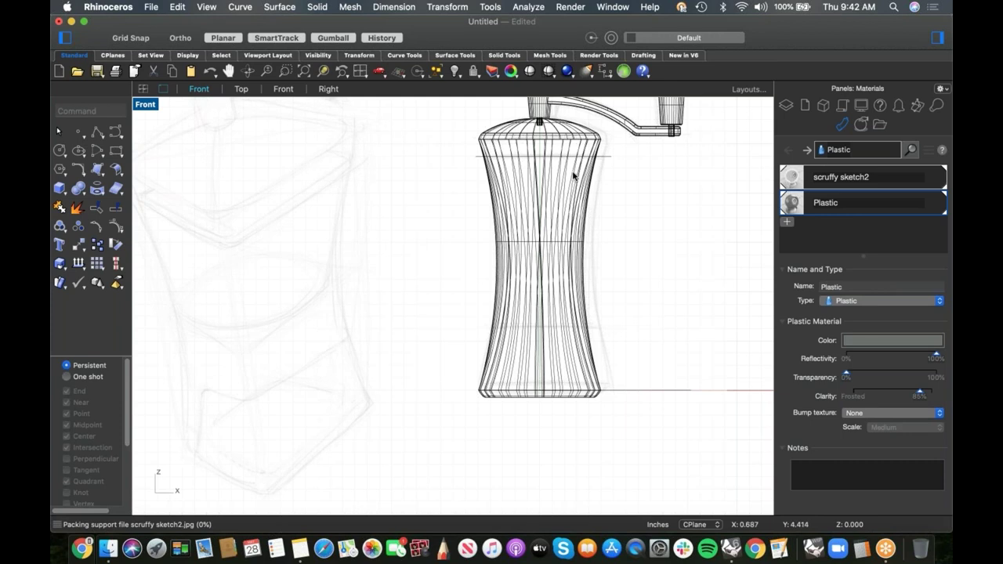
{"action": "scroll", "coordinate": [572, 139], "scroll_direction": "up", "scroll_amount": 3}
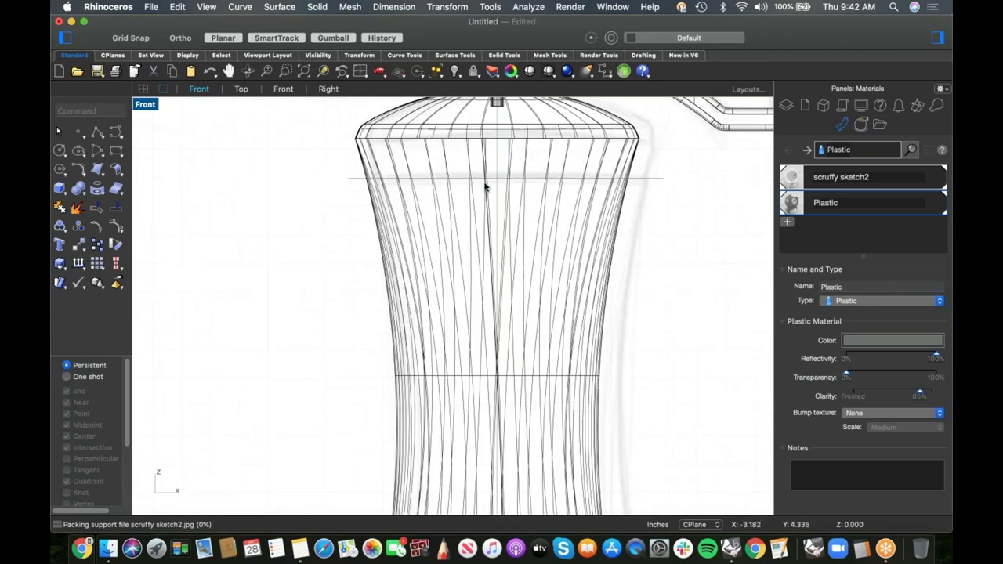
{"action": "left_click", "coordinate": [490, 217]}
{"action": "left_click", "coordinate": [261, 187]}
{"action": "left_click", "coordinate": [425, 154]}
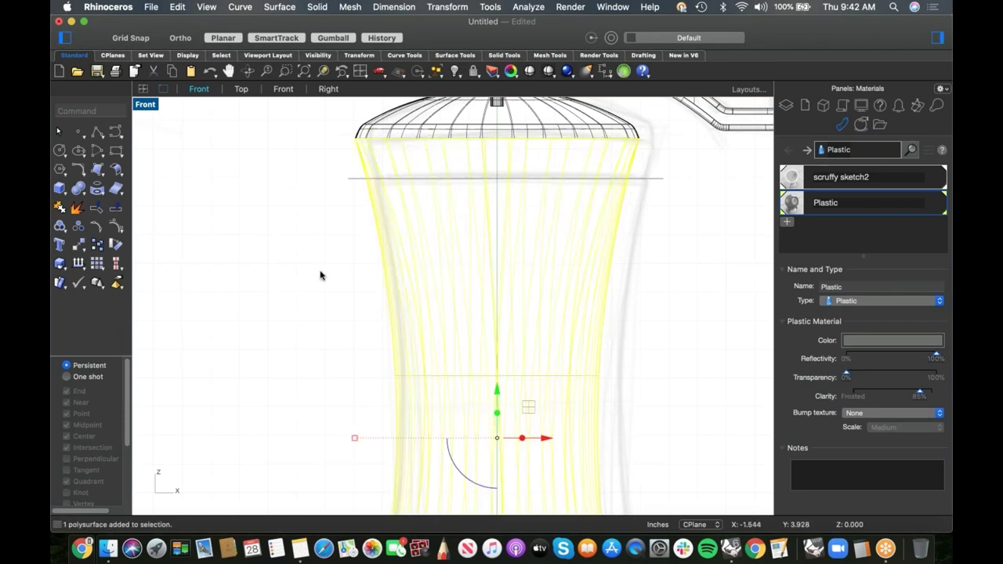
{"action": "scroll", "coordinate": [320, 275], "scroll_direction": "down", "scroll_amount": 4}
{"action": "right_click_drag", "start_coordinate": [321, 274], "coordinate": [417, 270]}
{"action": "type", "text": "cap"}
{"action": "key", "text": "Return"}
{"action": "left_click", "coordinate": [416, 270]}
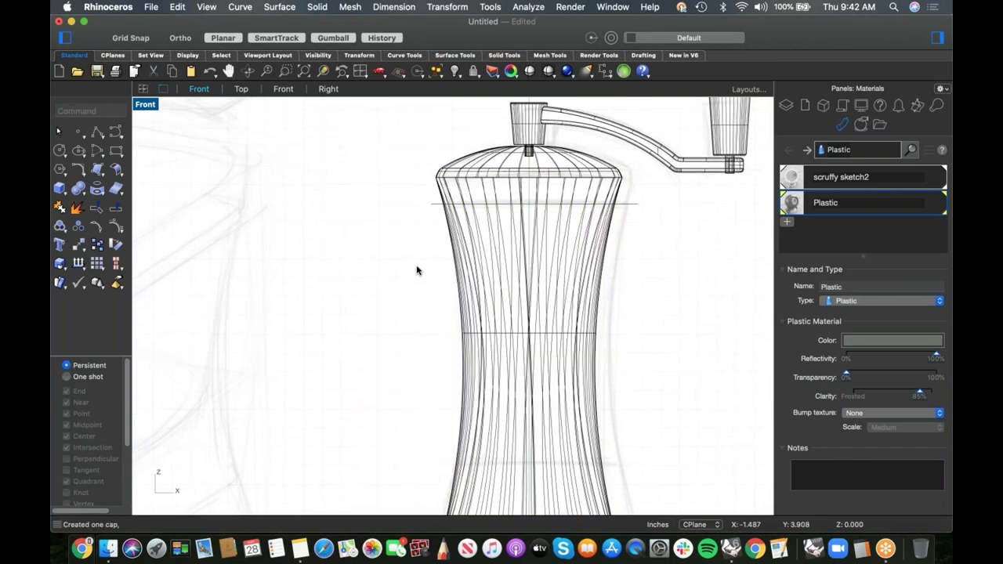
{"action": "left_click", "coordinate": [471, 255]}
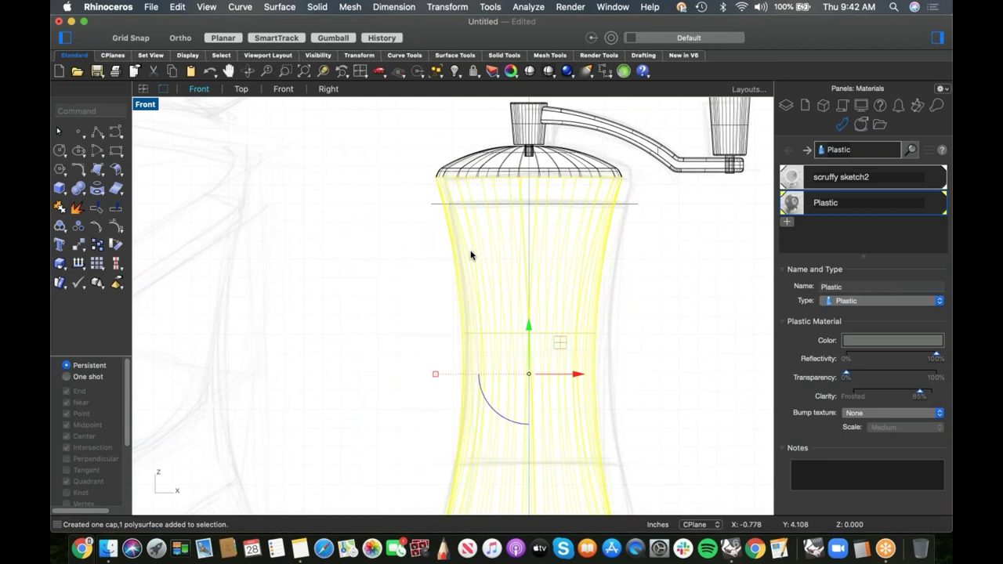
- Undo the cap on the body, and show the grinder's top in the Perspective view with Shaded display
{"action": "left_click", "coordinate": [409, 263]}
{"action": "key", "text": "ctrl+F4"}
{"action": "scroll", "coordinate": [462, 272], "scroll_direction": "up", "scroll_amount": 10}
{"action": "left_click", "coordinate": [508, 284]}
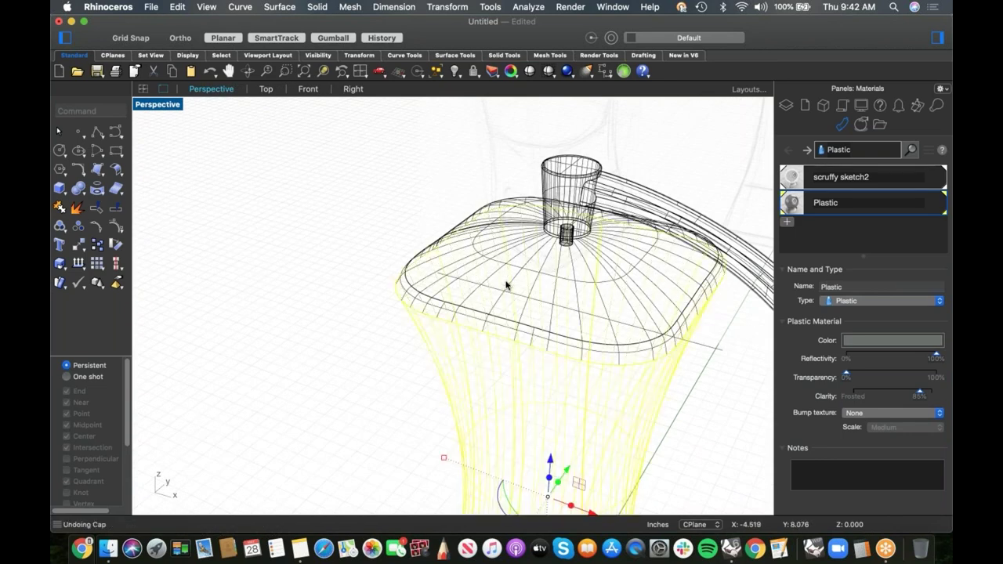
{"action": "left_click", "coordinate": [340, 253]}
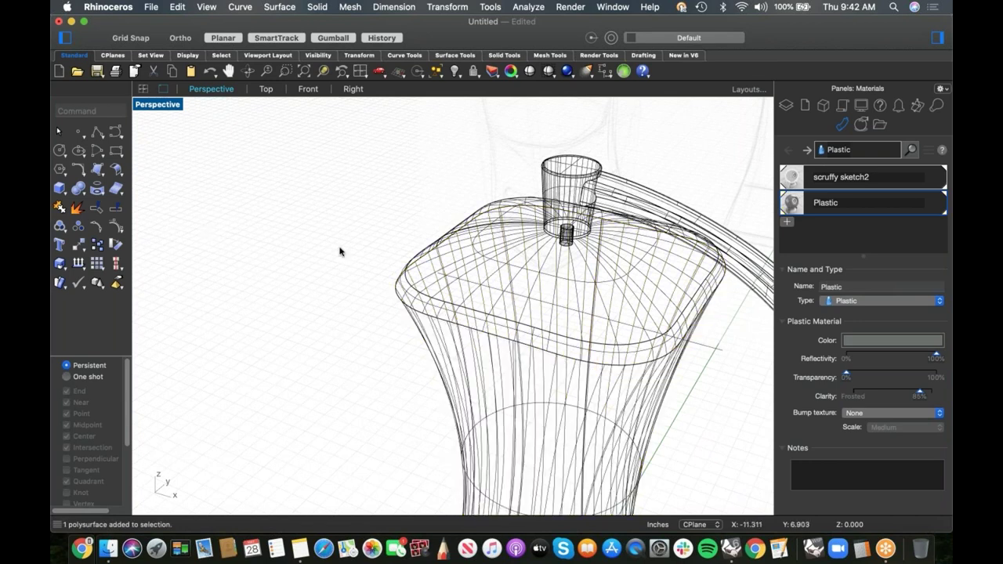
{"action": "left_click", "coordinate": [168, 105]}
{"action": "left_click", "coordinate": [194, 329]}
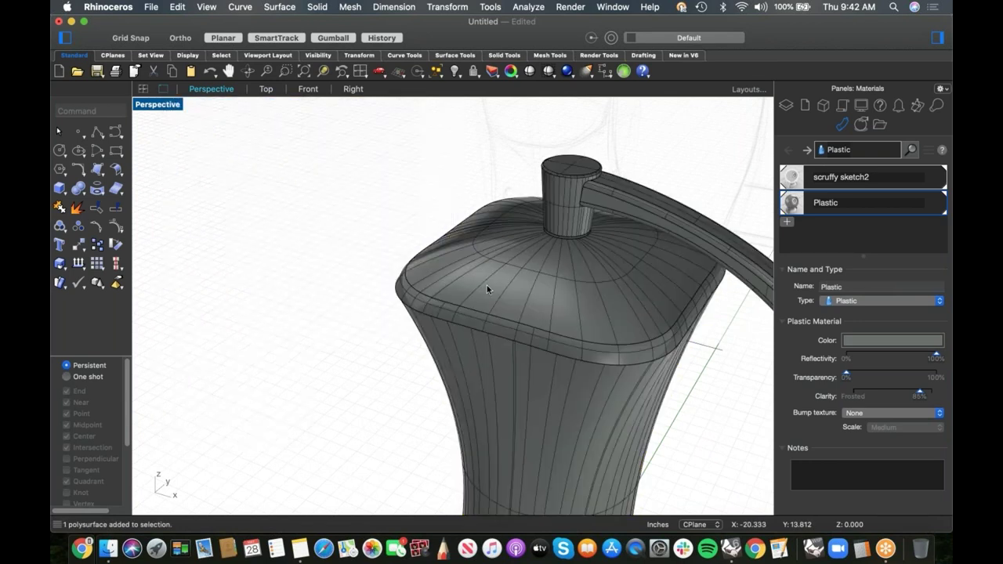
- Select the grinder's lid and hide it
{"action": "left_click", "coordinate": [510, 282]}
{"action": "type", "text": "Hide"}
{"action": "key", "text": "Return"}
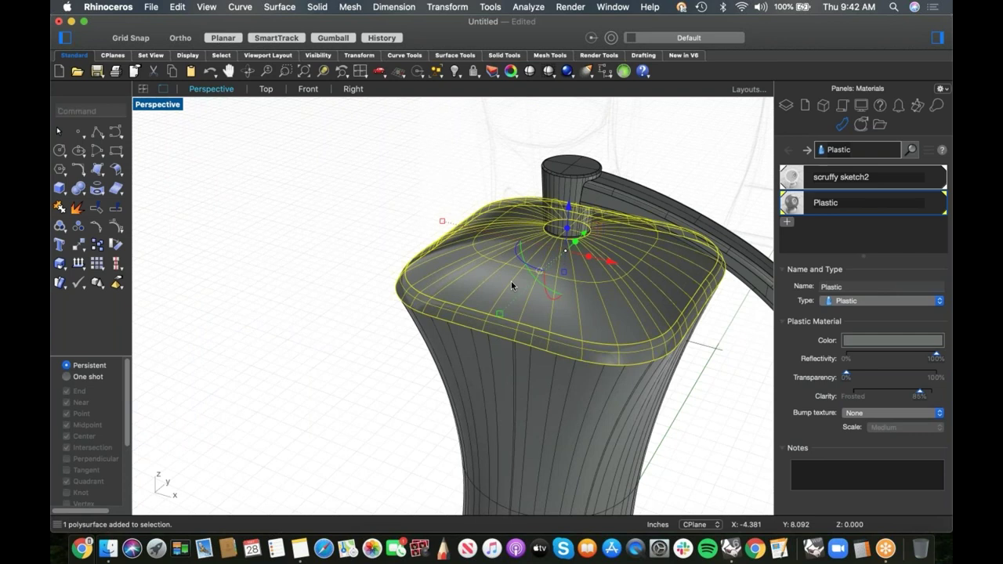
- Select the main grinder body and close its open top with the Cap command
{"action": "left_click", "coordinate": [501, 355]}
{"action": "scroll", "coordinate": [502, 354], "scroll_direction": "down", "scroll_amount": 9}
{"action": "right_click_drag", "start_coordinate": [501, 354], "coordinate": [517, 392], "text": "shift"}
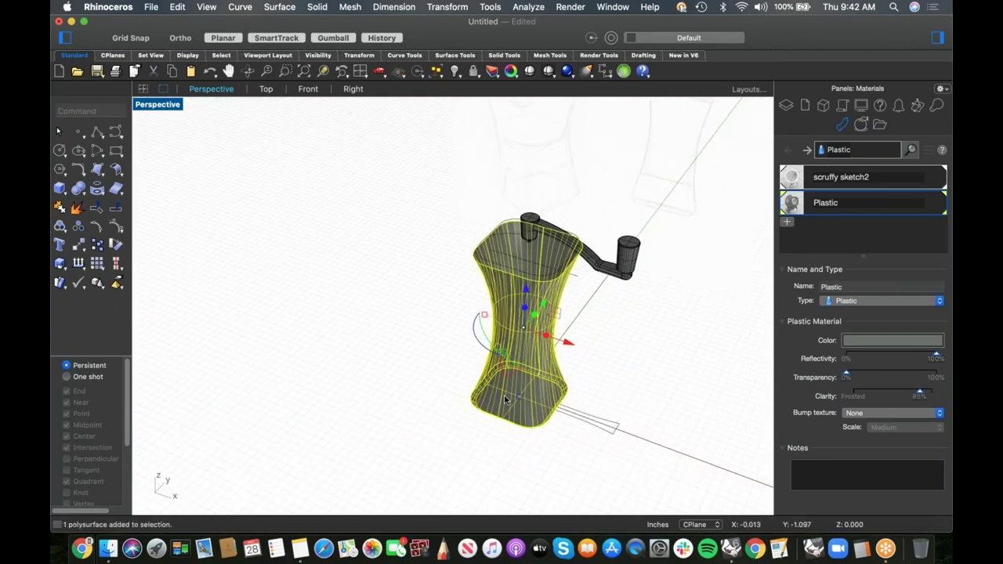
{"action": "scroll", "coordinate": [524, 324], "scroll_direction": "up", "scroll_amount": 5}
{"action": "type", "text": "Cap"}
{"action": "key", "text": "Return"}
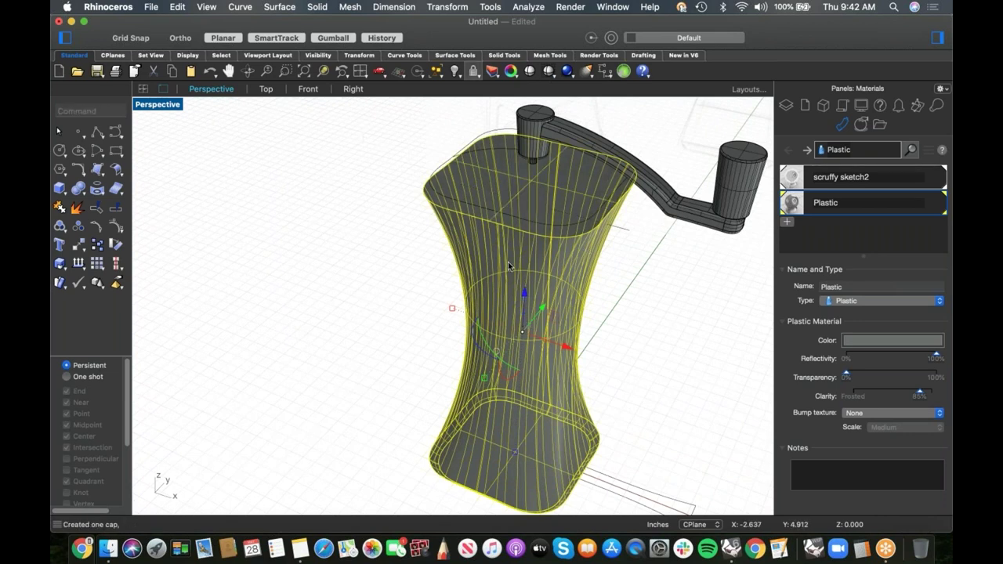
{"action": "left_click", "coordinate": [429, 250]}
{"action": "right_click_drag", "start_coordinate": [429, 302], "coordinate": [427, 266]}
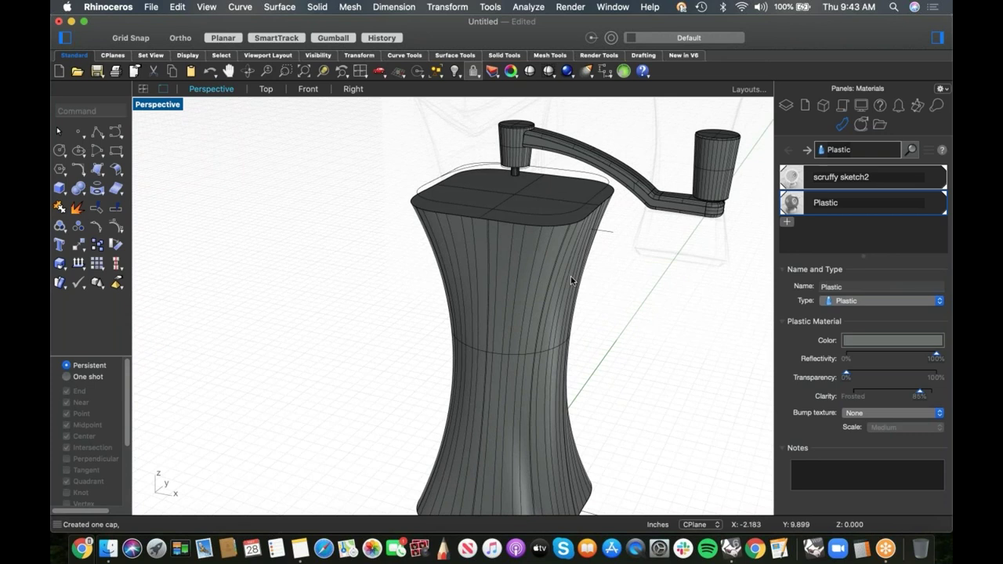
- In the Front view, split the capped body with WireCut along the horizontal line, keeping both pieces
{"action": "key", "text": "ctrl+F2"}
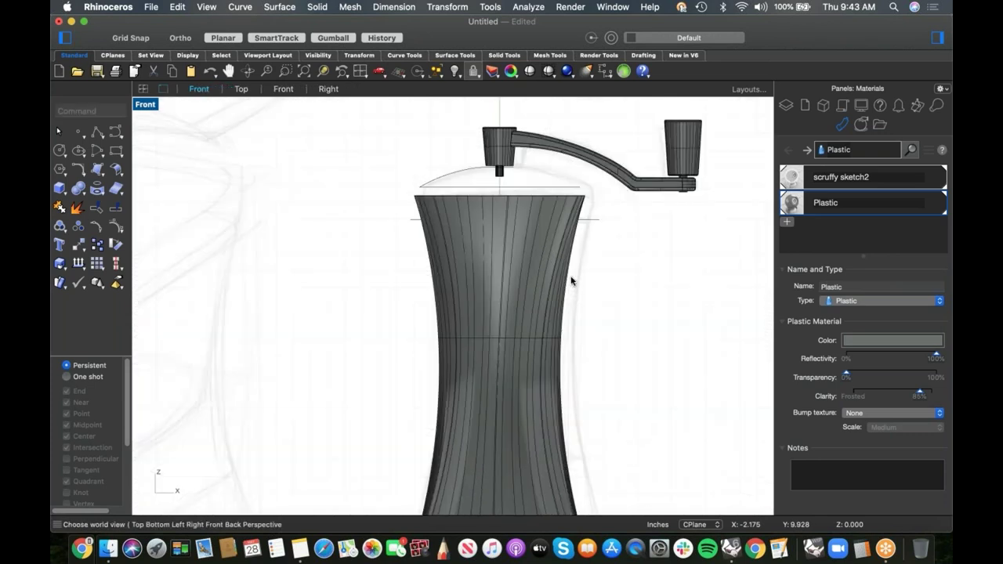
{"action": "type", "text": "wirec"}
{"action": "key", "text": "Return"}
{"action": "left_click", "coordinate": [594, 220]}
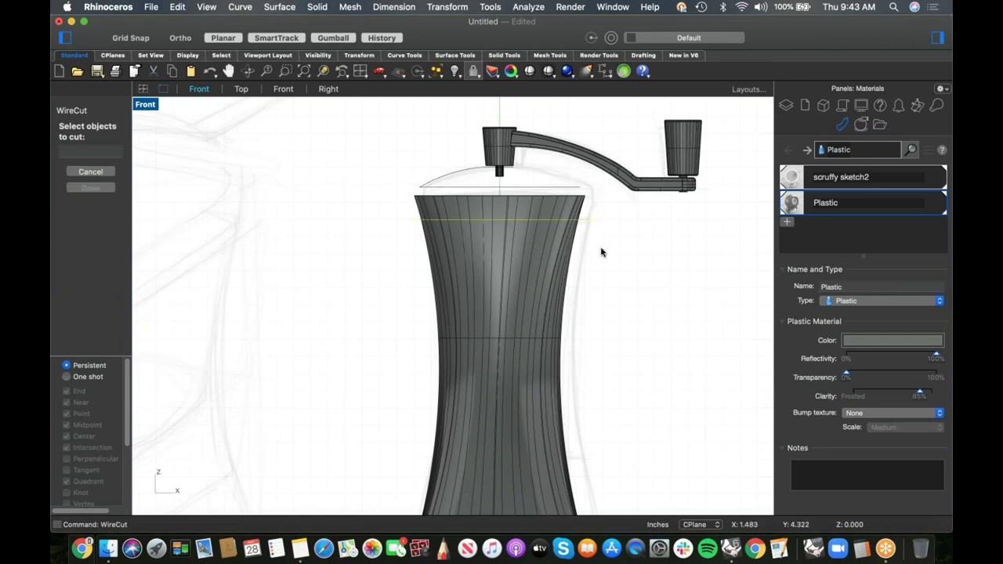
{"action": "key", "text": "Escape"}
{"action": "right_click", "coordinate": [590, 223]}
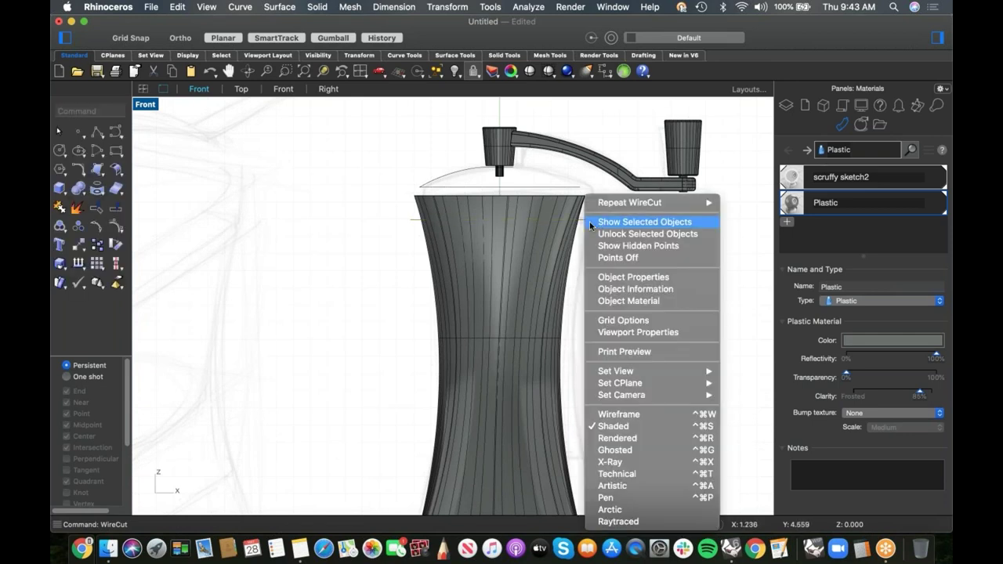
{"action": "left_click", "coordinate": [639, 203]}
{"action": "left_click", "coordinate": [584, 219]}
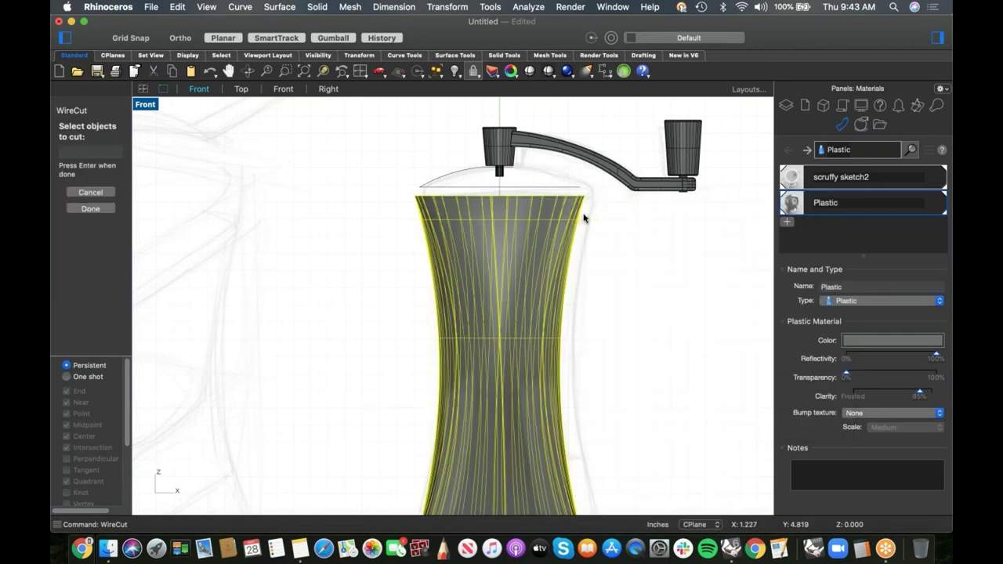
{"action": "key", "text": "Return"}
{"action": "key", "text": "Return"}
- Show the Perspective view and hide the thin band cut from the top of the body
{"action": "left_click", "coordinate": [543, 208]}
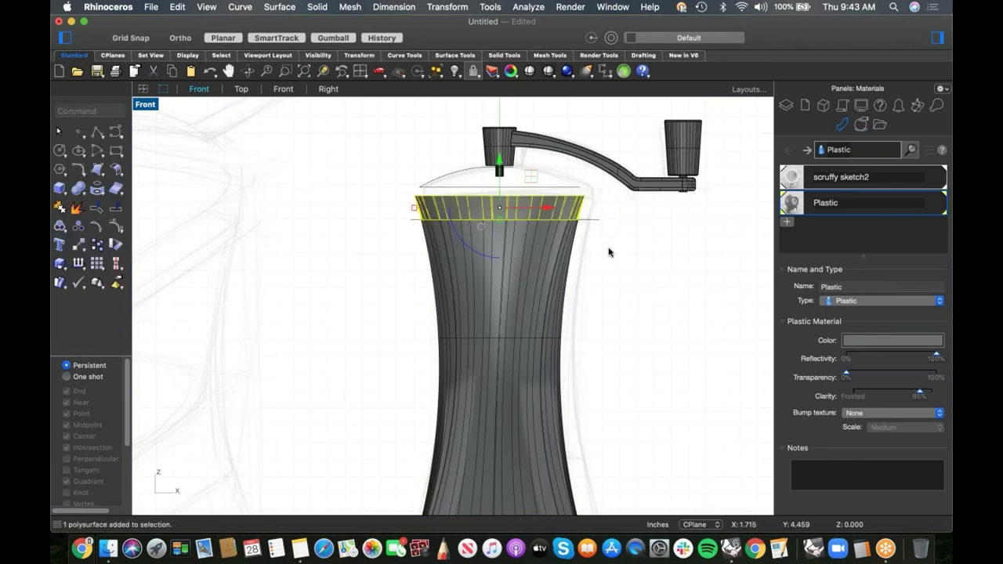
{"action": "type", "text": "4"}
{"action": "key", "text": "Return"}
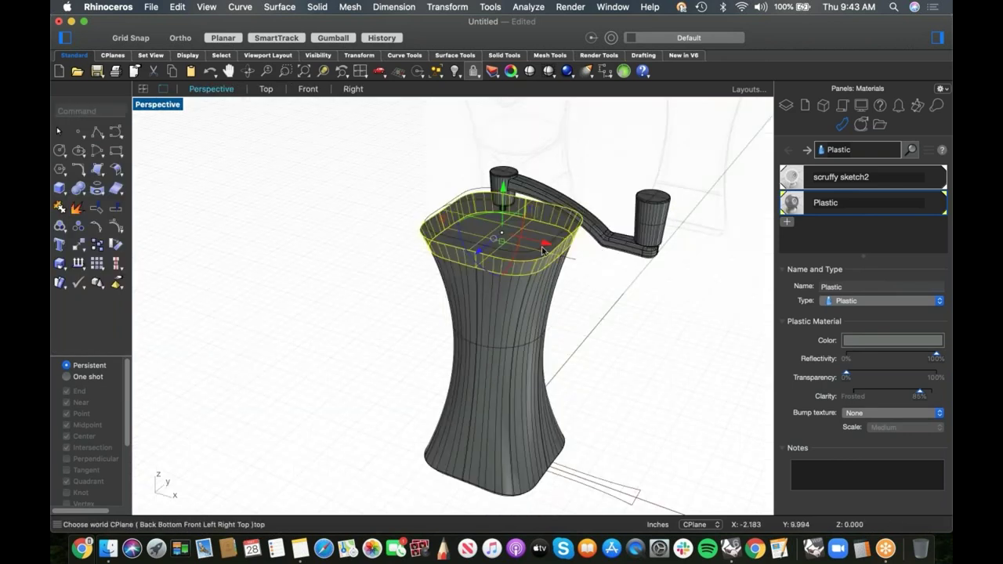
{"action": "scroll", "coordinate": [543, 250], "scroll_direction": "up", "scroll_amount": 5}
{"action": "right_click_drag", "start_coordinate": [526, 274], "coordinate": [526, 265]}
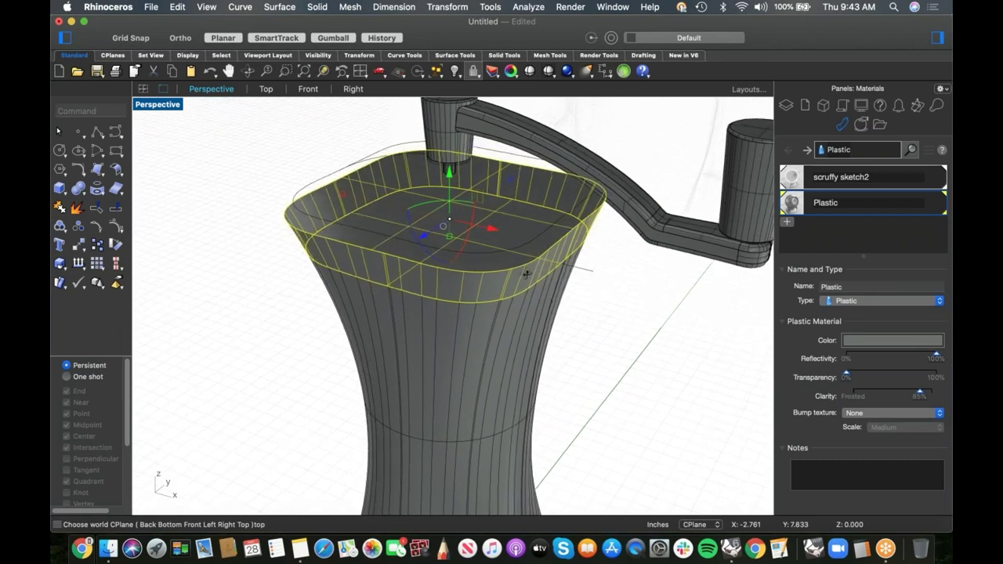
{"action": "left_click", "coordinate": [585, 304]}
{"action": "left_click", "coordinate": [496, 233]}
{"action": "type", "text": "Hide"}
{"action": "key", "text": "Return"}
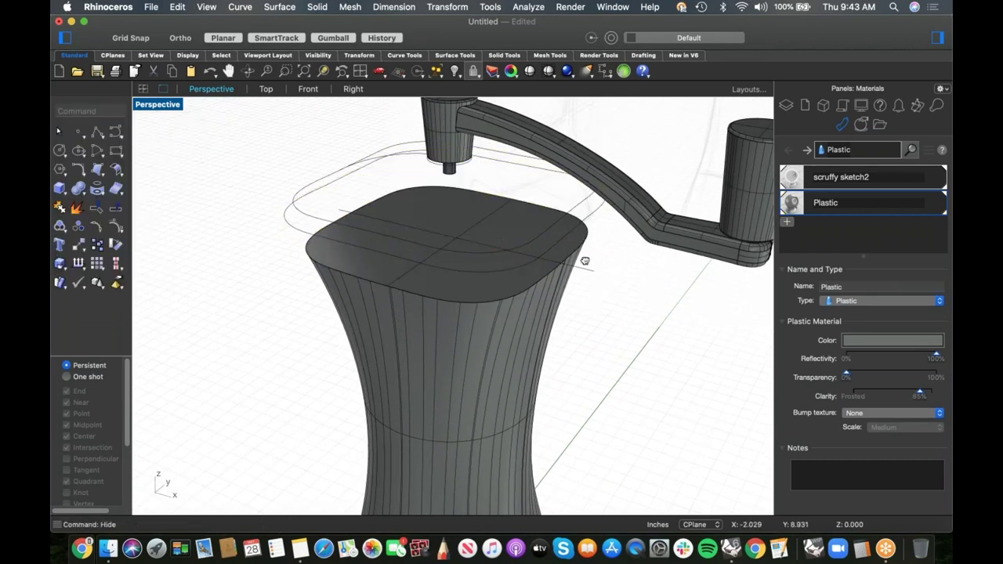
- Extract the flat top face of the lower body and scale it inward to leave an even rim
{"action": "scroll", "coordinate": [584, 260], "scroll_direction": "down", "scroll_amount": 10}
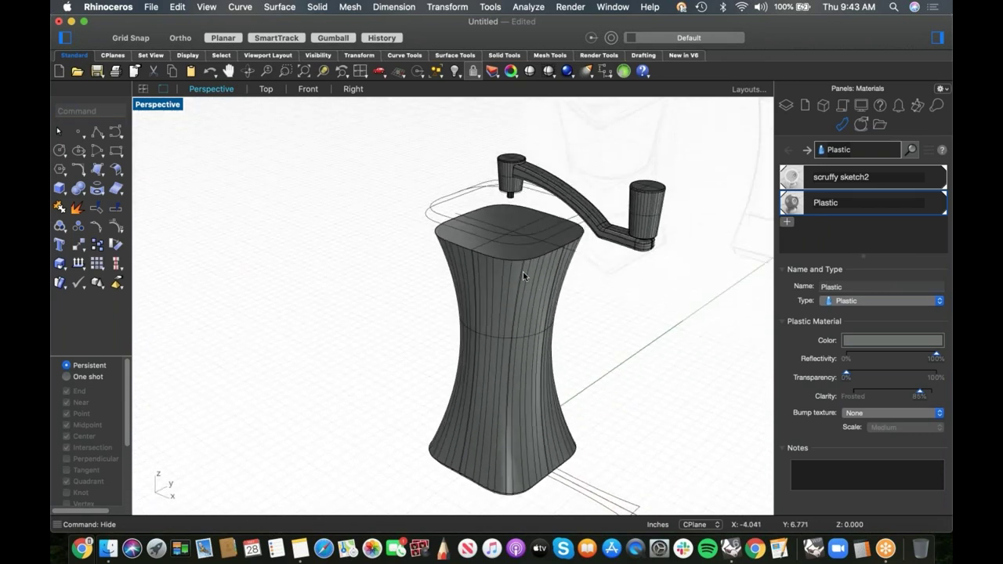
{"action": "scroll", "coordinate": [515, 262], "scroll_direction": "up", "scroll_amount": 10}
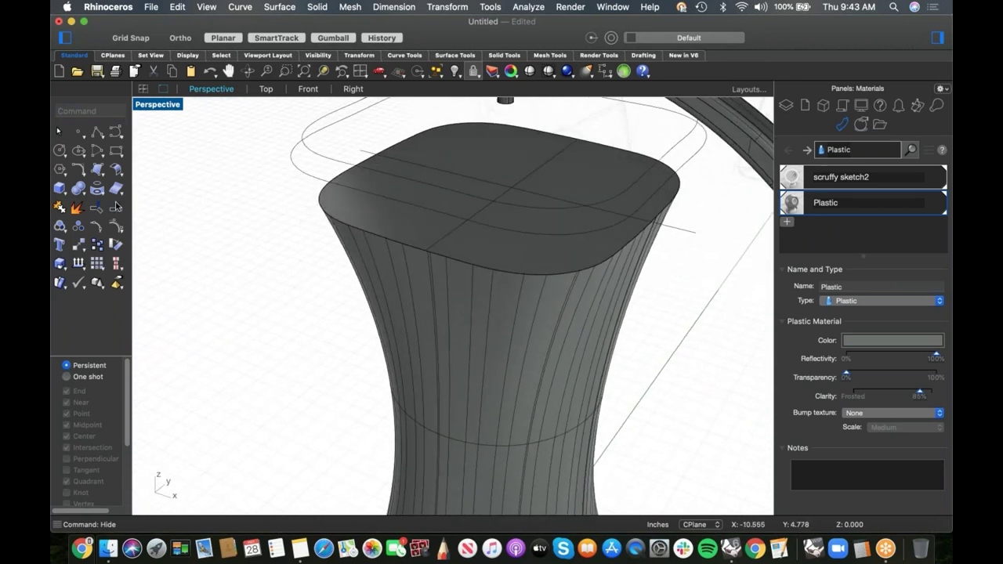
{"action": "left_click", "coordinate": [94, 207]}
{"action": "left_click", "coordinate": [470, 228]}
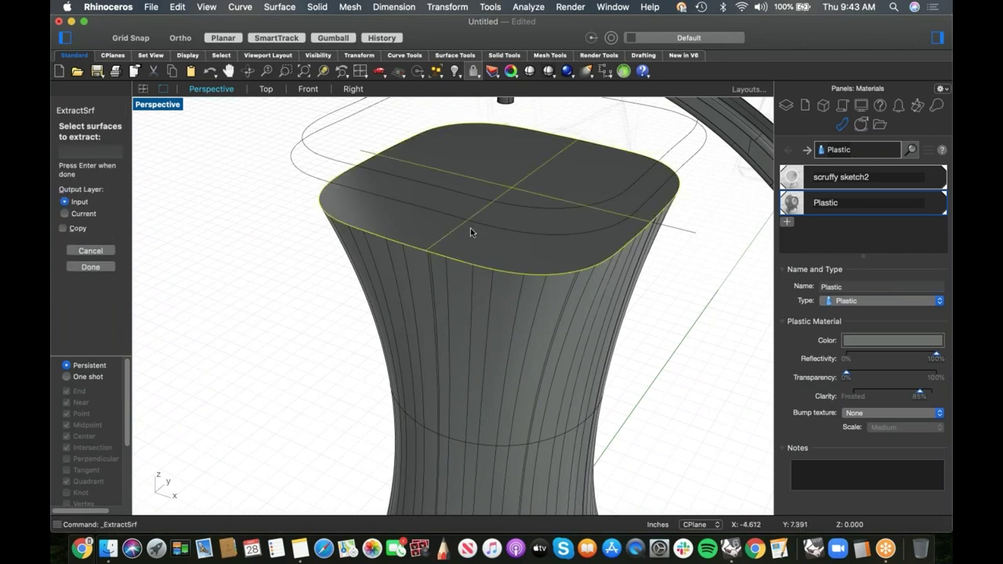
{"action": "left_click", "coordinate": [97, 267]}
{"action": "left_click_drag", "start_coordinate": [376, 155], "coordinate": [376, 167]}
{"action": "left_click", "coordinate": [262, 274]}
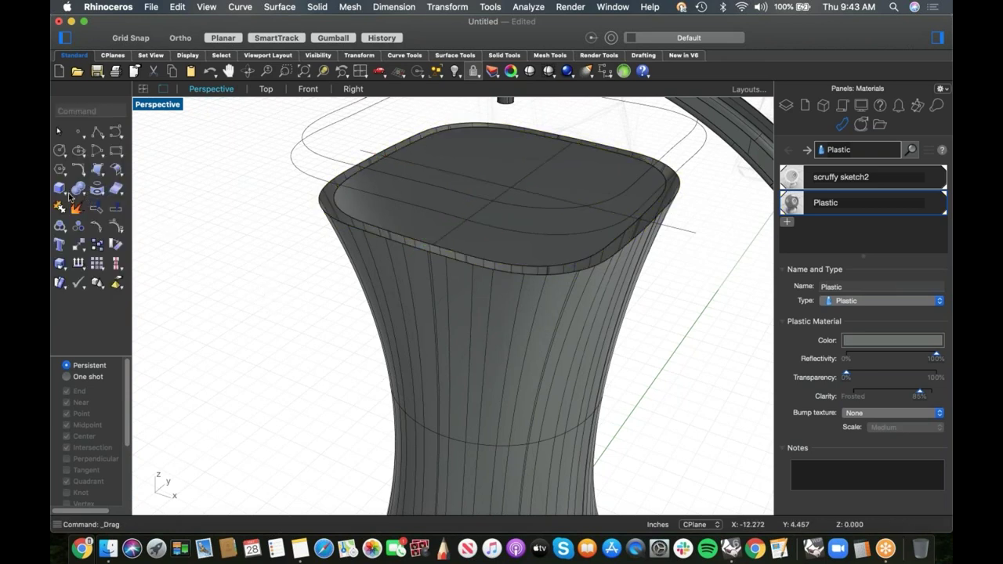
- Create a planar surface between the body's outer top edge and the inset face's edge to form the rim
{"action": "left_click", "coordinate": [97, 169]}
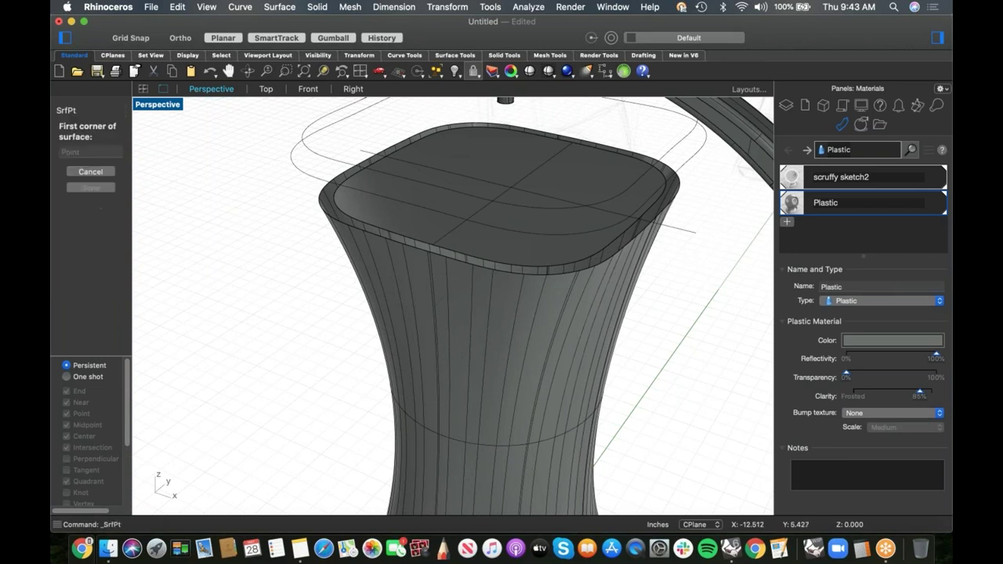
{"action": "left_click", "coordinate": [98, 175]}
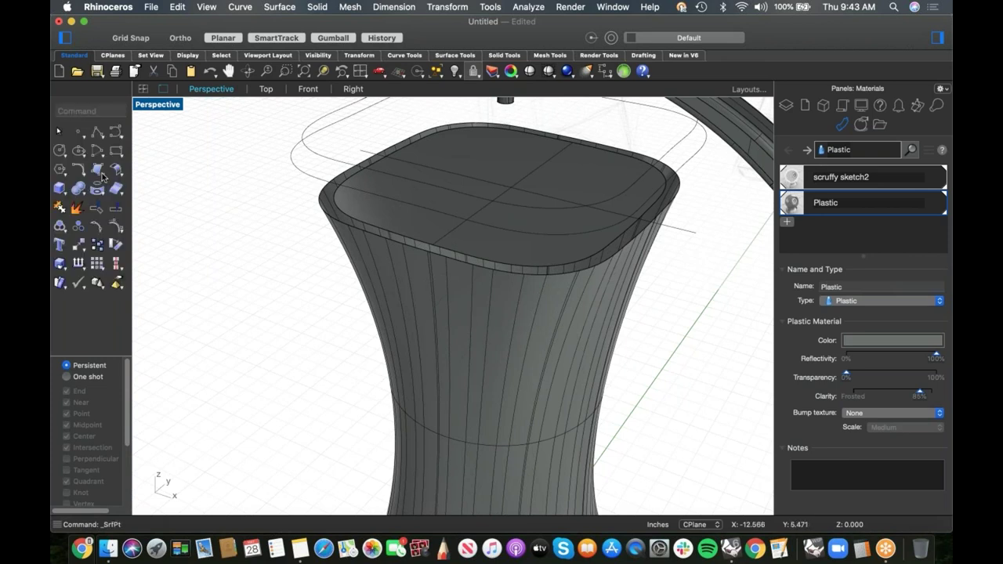
{"action": "left_click", "coordinate": [103, 174]}
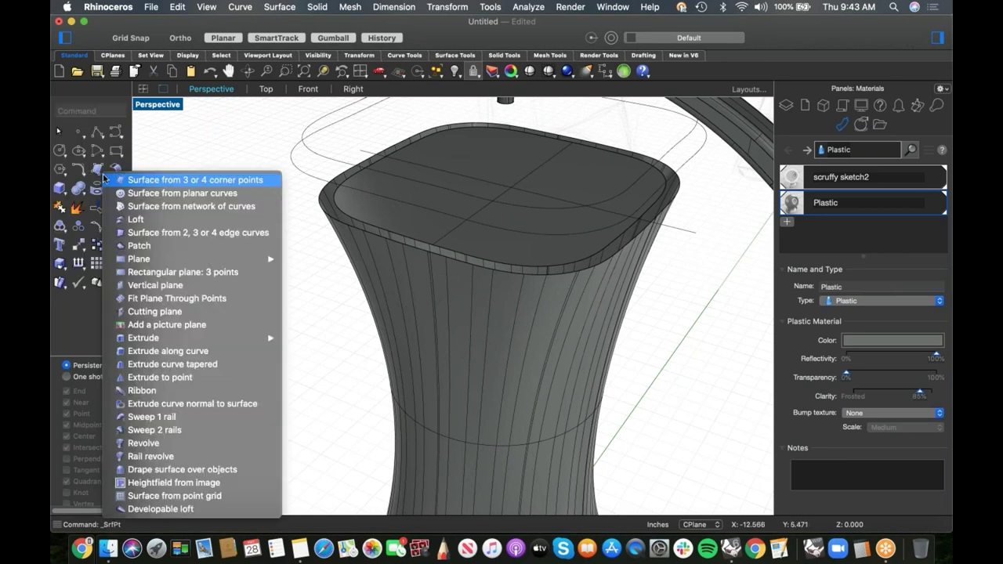
{"action": "left_click", "coordinate": [232, 196]}
{"action": "left_click", "coordinate": [364, 228]}
{"action": "key", "text": "Return"}
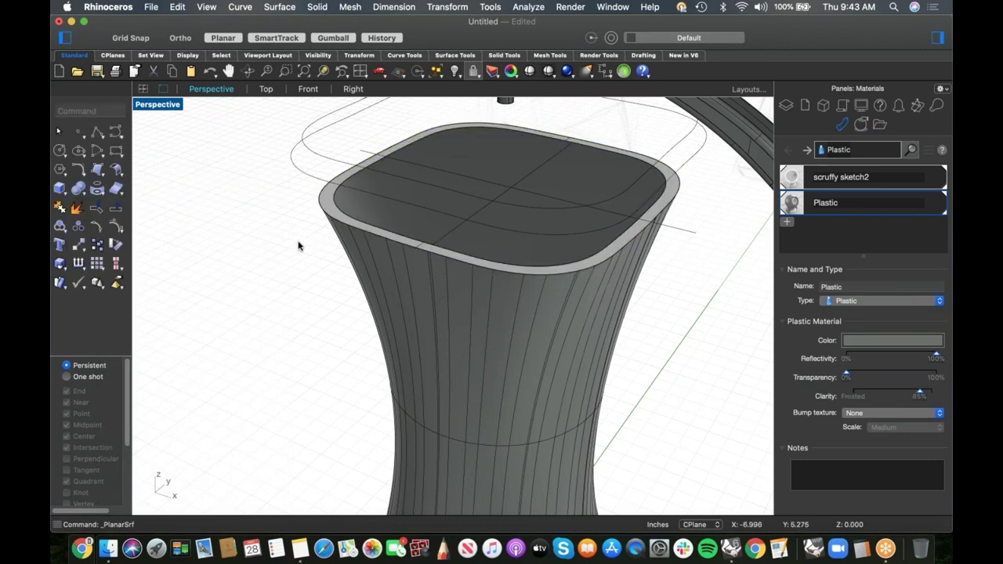
- Extrude the inset top face straight down into the grinder body
{"action": "right_click", "coordinate": [297, 245]}
{"action": "left_click", "coordinate": [468, 220]}
{"action": "left_click", "coordinate": [468, 221]}
{"action": "left_click_drag", "start_coordinate": [504, 164], "coordinate": [519, 276]}
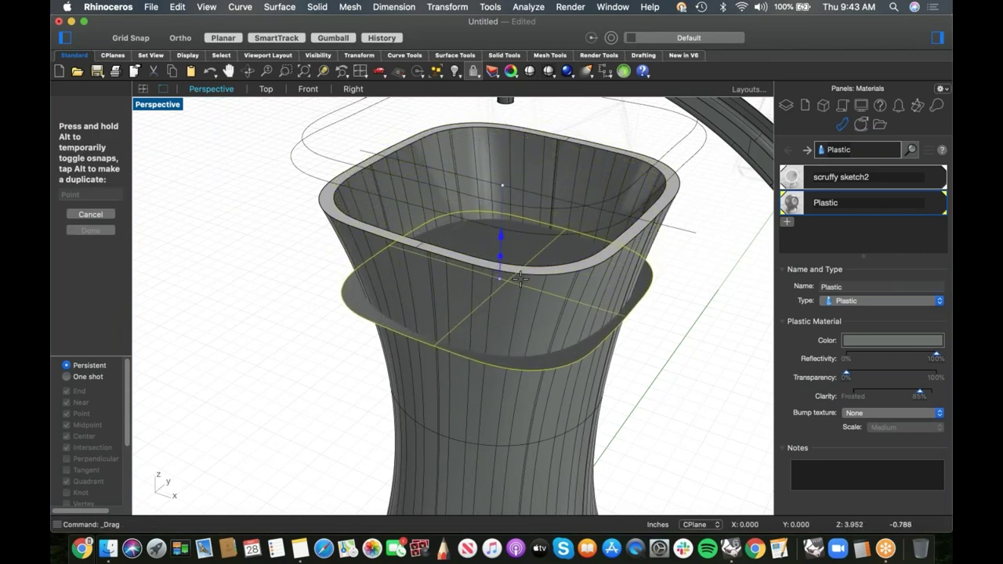
{"action": "right_click_drag", "start_coordinate": [617, 341], "coordinate": [622, 347]}
{"action": "left_click", "coordinate": [622, 347]}
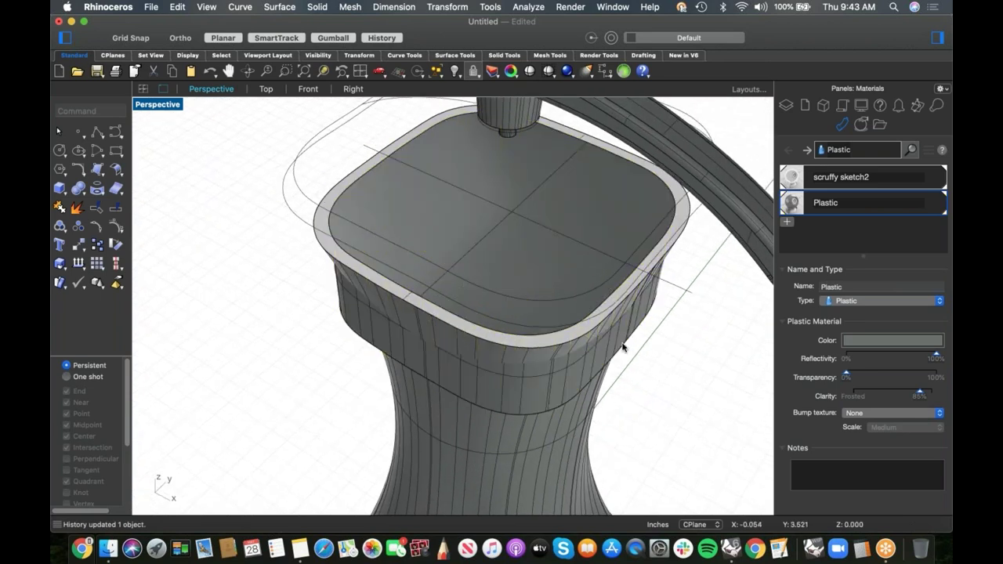
- Delete the extrusion's top face and scale its bottom face inward so the cavity walls taper inside the body
{"action": "left_click", "coordinate": [511, 274]}
{"action": "key", "text": "Delete"}
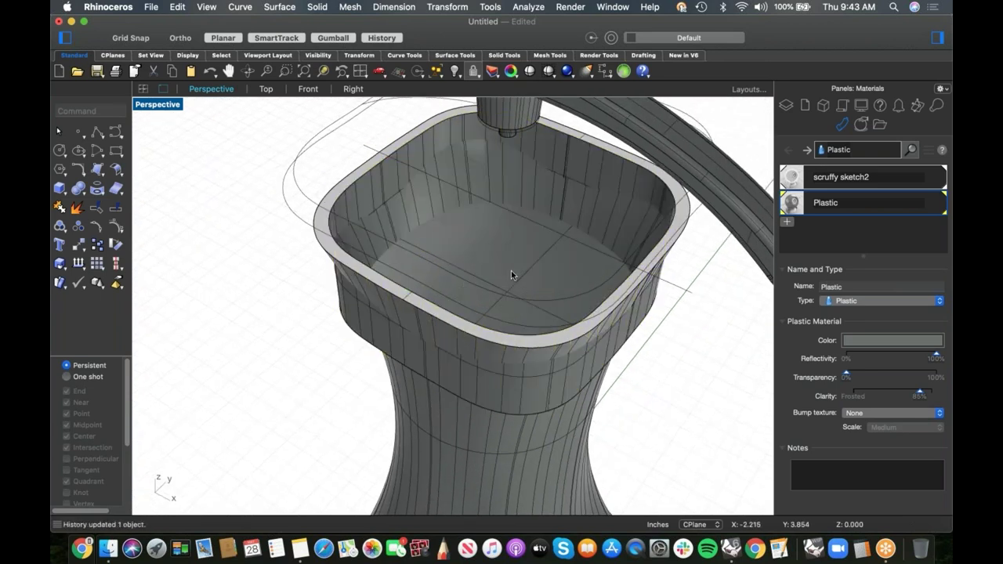
{"action": "left_click", "coordinate": [511, 273]}
{"action": "left_click_drag", "start_coordinate": [411, 378], "coordinate": [432, 345]}
{"action": "key", "text": "Escape"}
{"action": "right_click_drag", "start_coordinate": [248, 354], "coordinate": [341, 345]}
- Join the outer body, rim and inner cavity into one polysurface and accept breaking their history
{"action": "left_click_drag", "start_coordinate": [707, 202], "coordinate": [597, 335]}
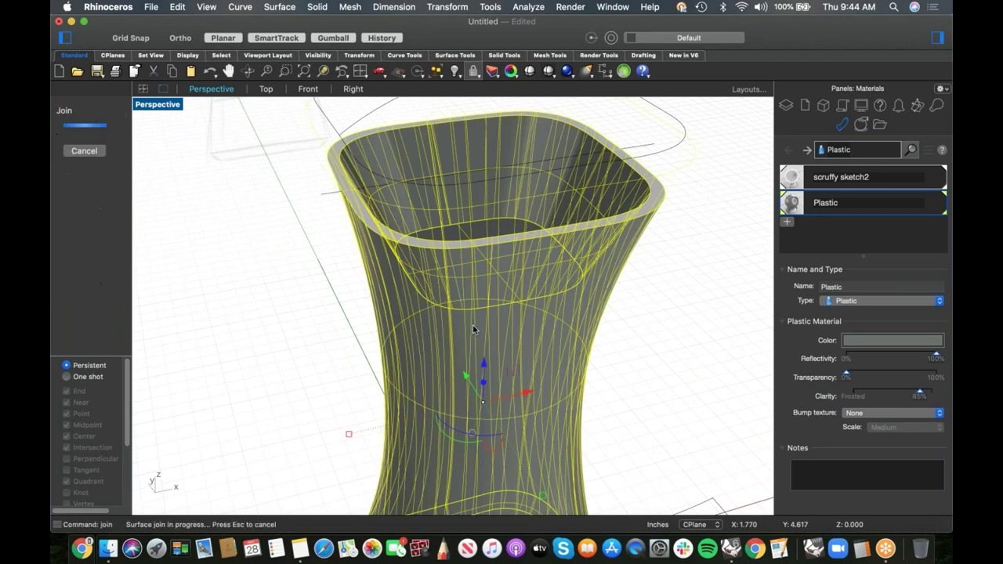
{"action": "type", "text": "oin"}
{"action": "key", "text": "Return"}
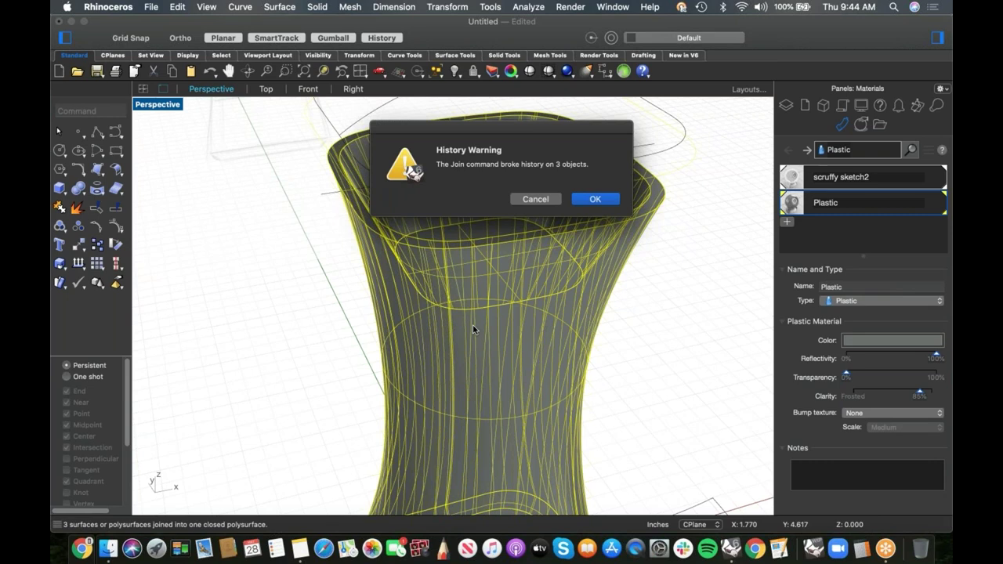
{"action": "left_click", "coordinate": [598, 199]}
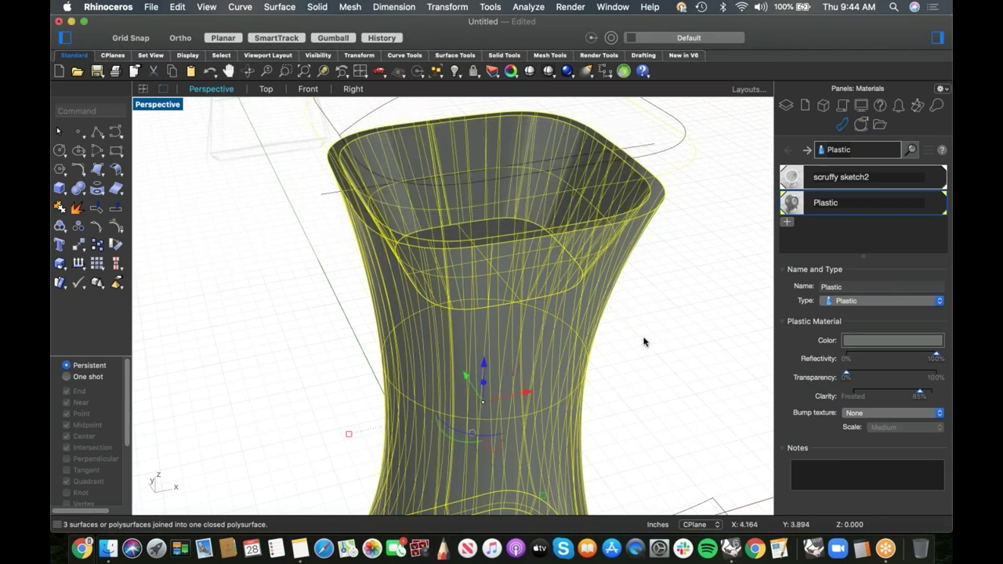
{"action": "left_click", "coordinate": [642, 339]}
- Examine the joined hollow body from several angles, checking that it selects as one object
{"action": "right_click_drag", "start_coordinate": [639, 339], "coordinate": [466, 295]}
{"action": "scroll", "coordinate": [589, 378], "scroll_direction": "down", "scroll_amount": 4}
{"action": "scroll", "coordinate": [490, 274], "scroll_direction": "up", "scroll_amount": 5}
{"action": "left_click", "coordinate": [473, 337]}
{"action": "left_click", "coordinate": [662, 383]}
{"action": "scroll", "coordinate": [663, 379], "scroll_direction": "down", "scroll_amount": 4}
{"action": "right_click_drag", "start_coordinate": [665, 355], "coordinate": [602, 260]}
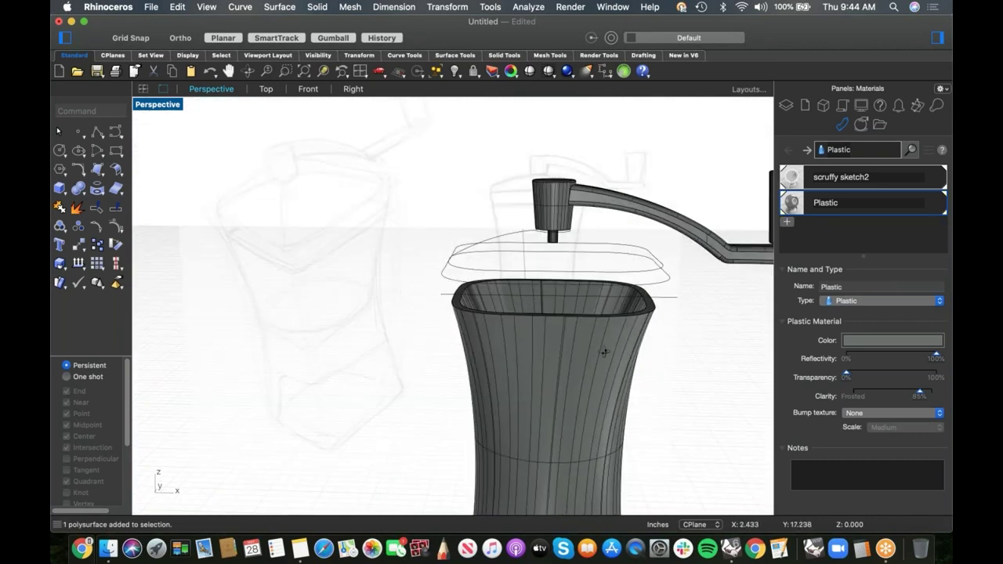
- Show the hidden objects, and isolate the upper band and hollow body by hiding everything else
{"action": "scroll", "coordinate": [620, 351], "scroll_direction": "up", "scroll_amount": 5}
{"action": "key", "text": "ctrl+alt+h"}
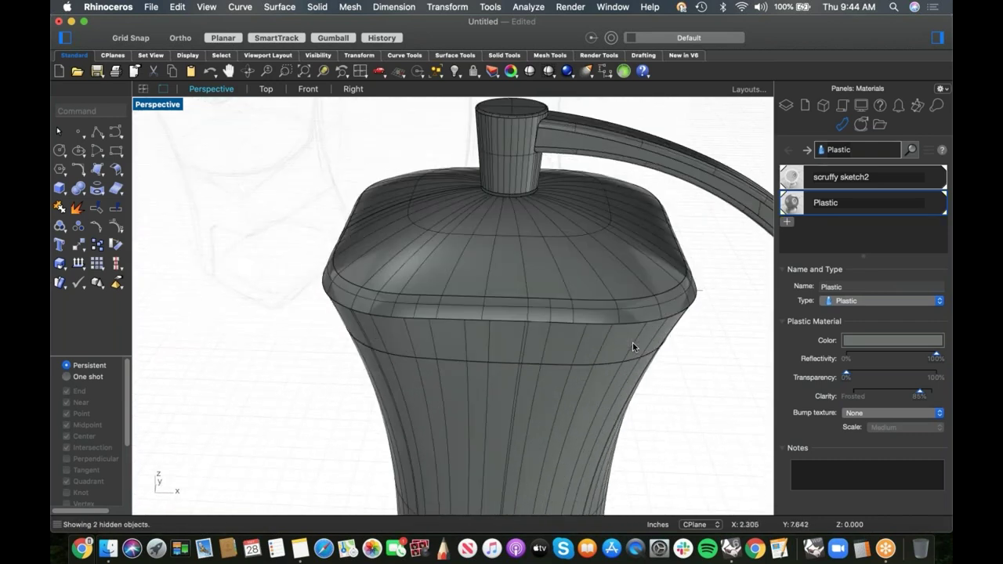
{"action": "left_click", "coordinate": [633, 347]}
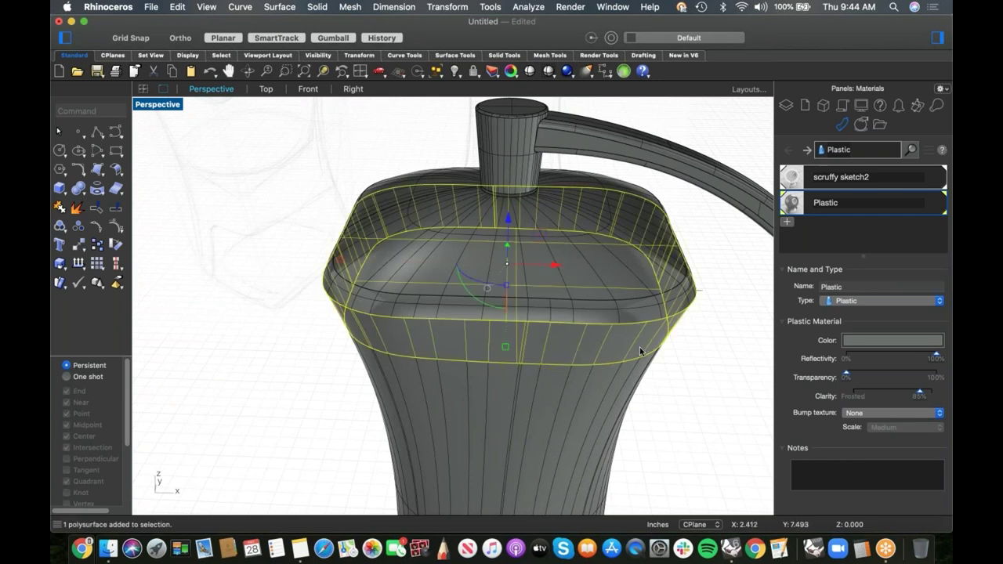
{"action": "left_click", "coordinate": [616, 386]}
{"action": "key", "text": "ctrl+h"}
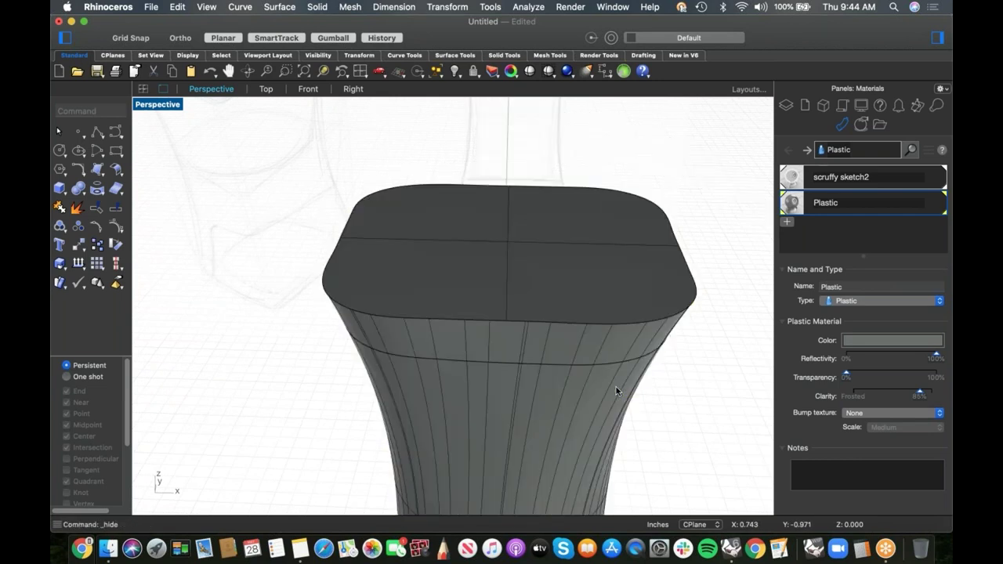
- Examine the upper band and the hollow body as separate parts by selecting each from different angles
{"action": "left_click", "coordinate": [581, 337]}
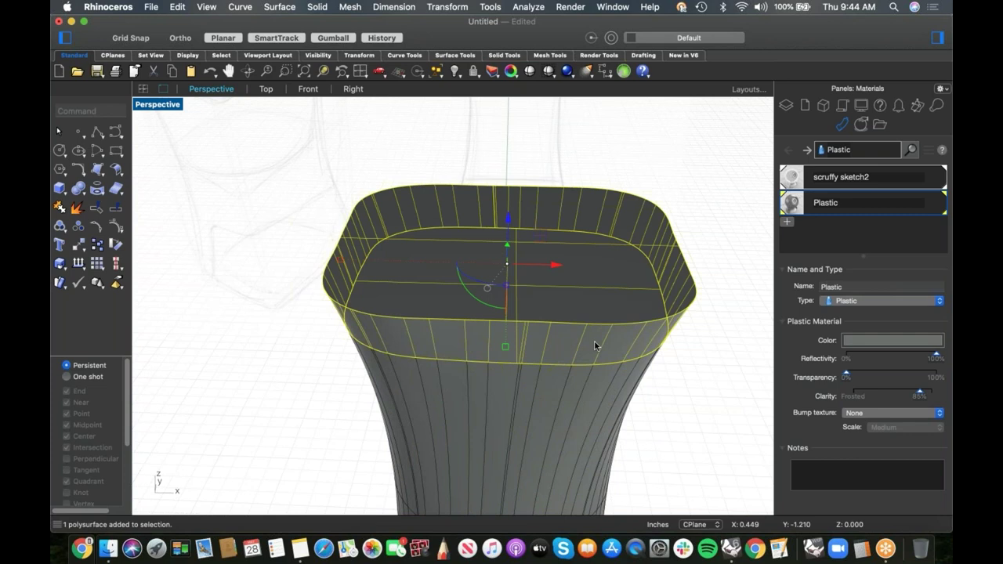
{"action": "left_click", "coordinate": [679, 387]}
{"action": "right_click_drag", "start_coordinate": [679, 386], "coordinate": [564, 331]}
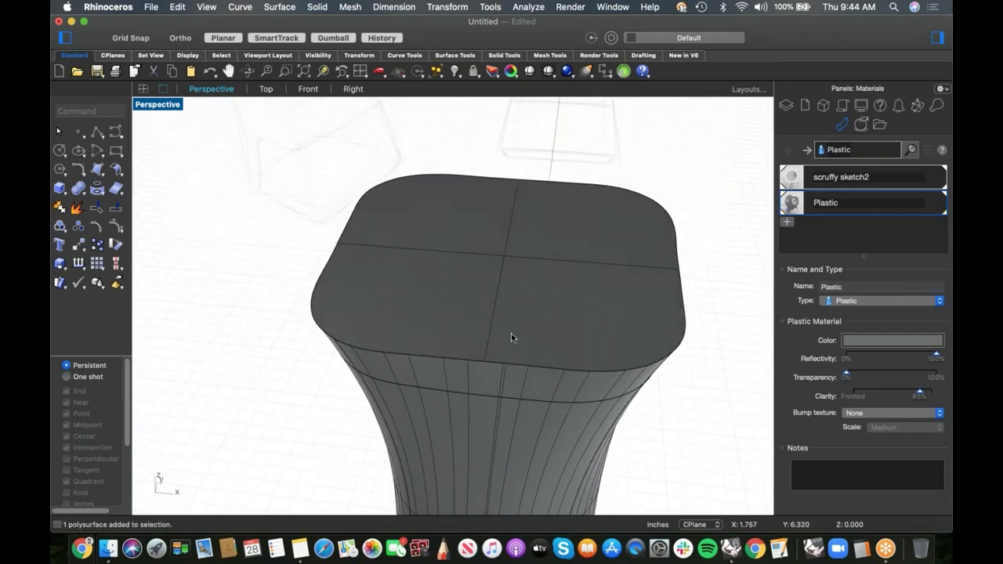
{"action": "left_click", "coordinate": [566, 383]}
{"action": "key", "text": "ctrl+h"}
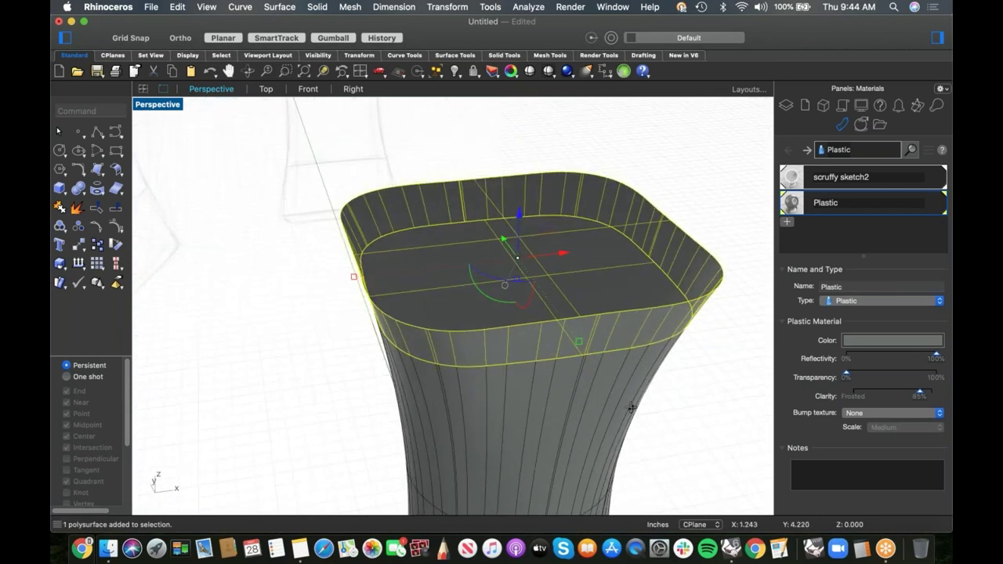
{"action": "left_click", "coordinate": [645, 410]}
{"action": "left_click", "coordinate": [679, 406]}
{"action": "left_click", "coordinate": [604, 403]}
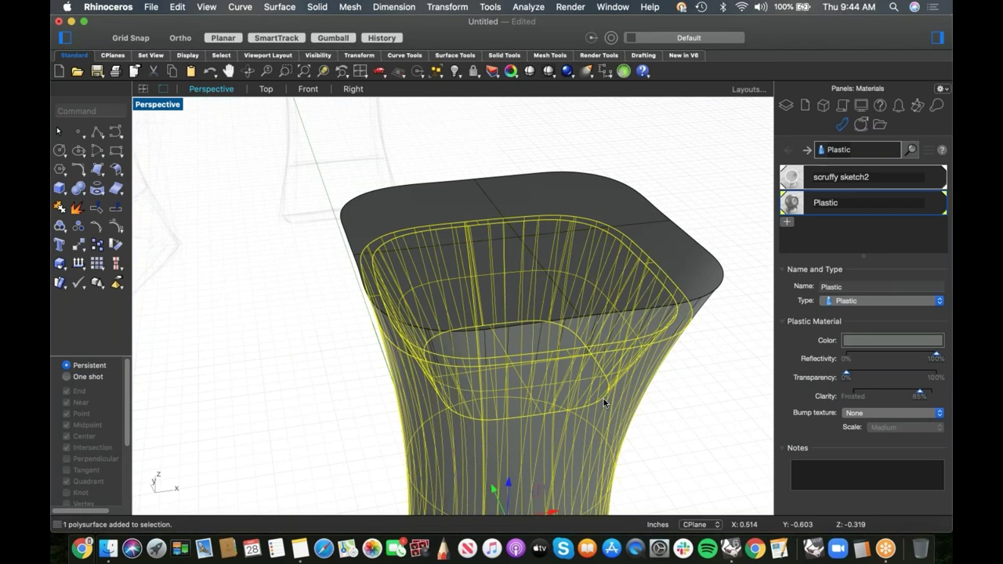
{"action": "left_click", "coordinate": [680, 384]}
- Hide the upper band and show the inside of the hollow body from above
{"action": "left_click", "coordinate": [519, 400]}
{"action": "key", "text": "ctrl+h"}
{"action": "right_click_drag", "start_coordinate": [519, 403], "coordinate": [467, 329]}
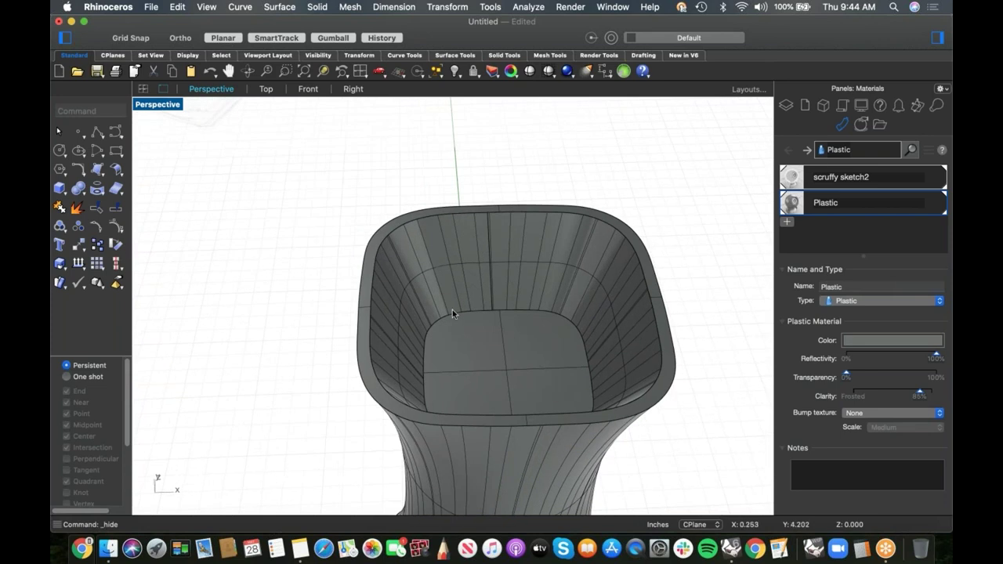
{"action": "scroll", "coordinate": [438, 304], "scroll_direction": "up", "scroll_amount": 3}
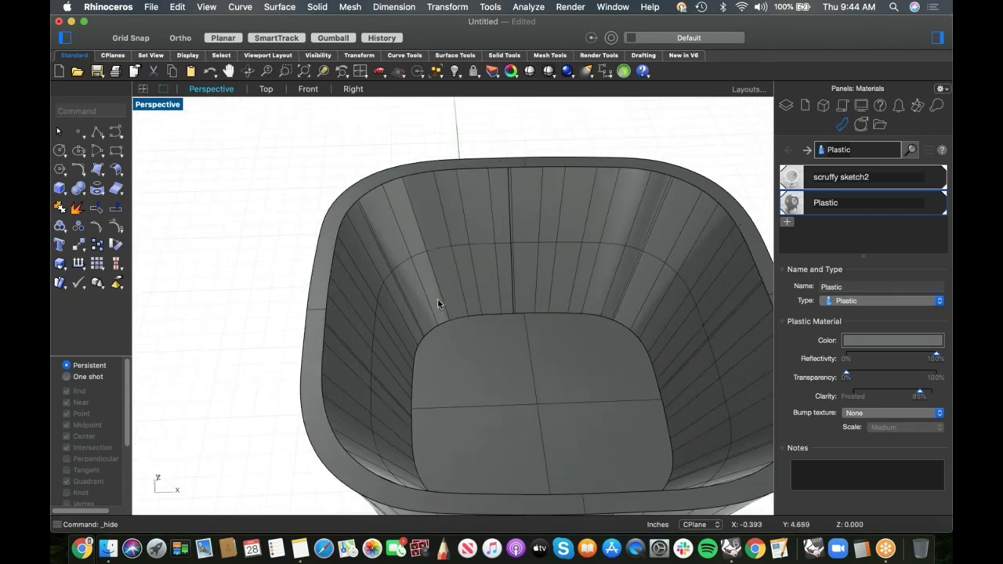
- Extract a copy of the hollow body's inner wall surface, leaving the original wall in place
{"action": "left_click", "coordinate": [400, 261]}
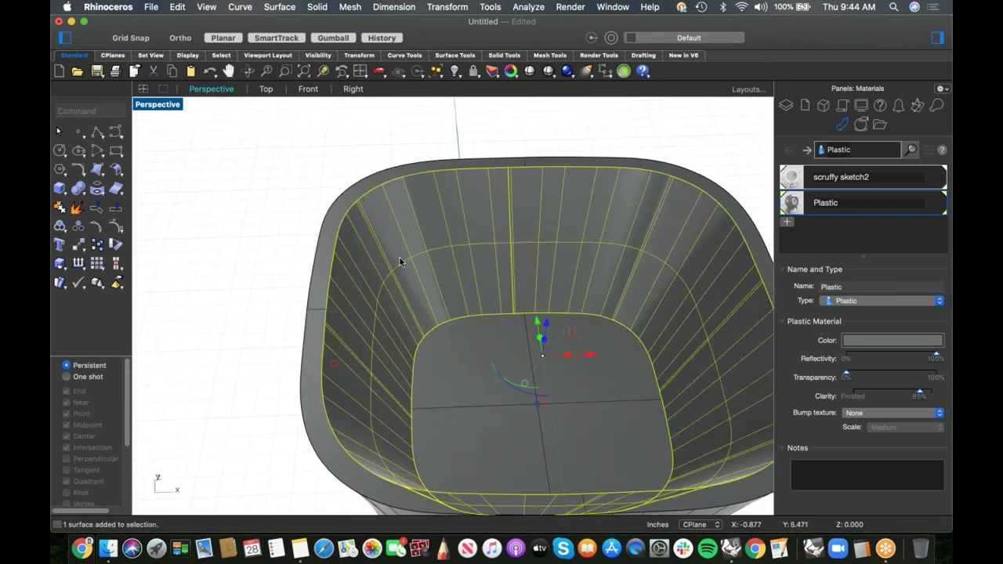
{"action": "left_click", "coordinate": [240, 257]}
{"action": "left_click", "coordinate": [76, 207]}
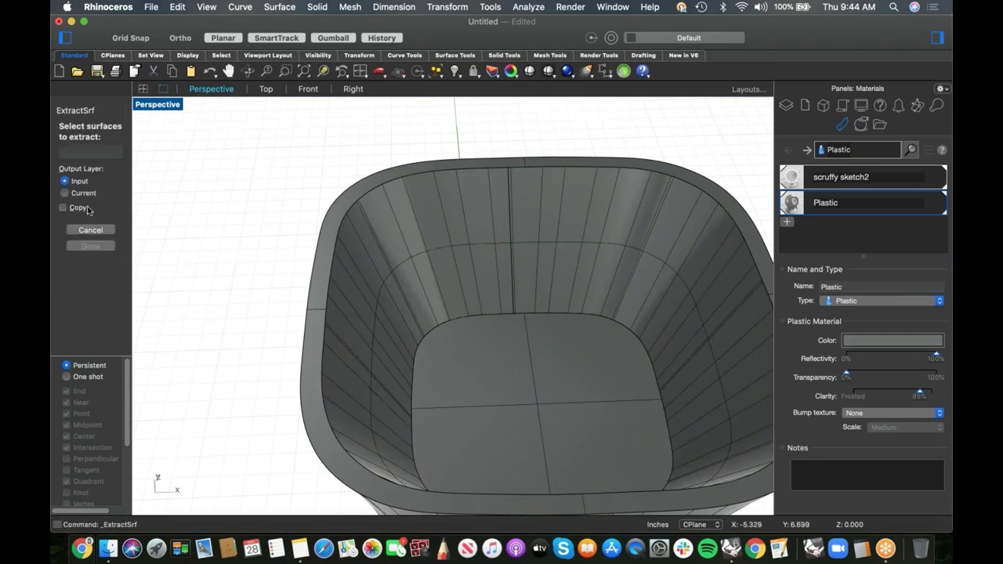
{"action": "left_click", "coordinate": [86, 210]}
{"action": "left_click", "coordinate": [364, 256]}
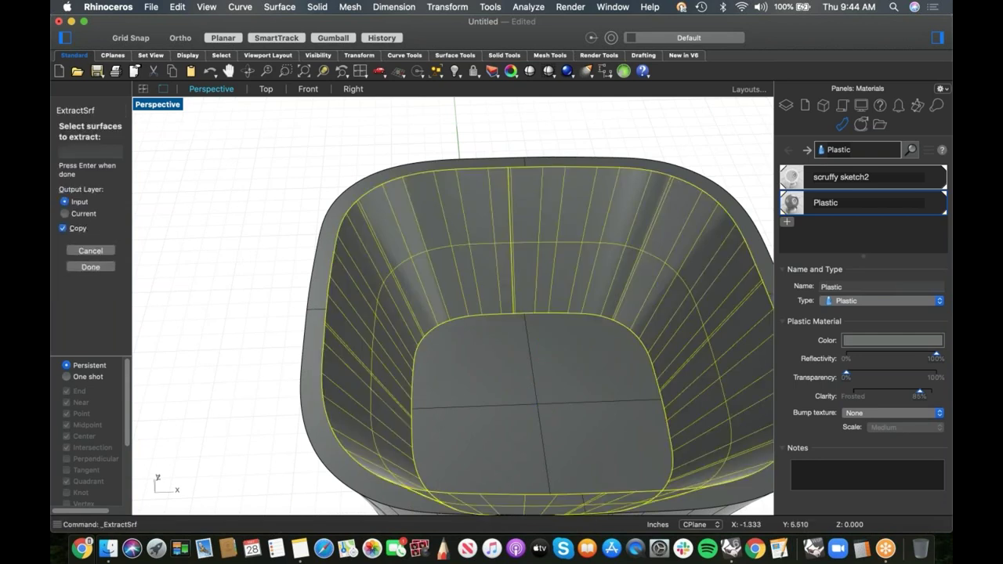
{"action": "left_click", "coordinate": [100, 265]}
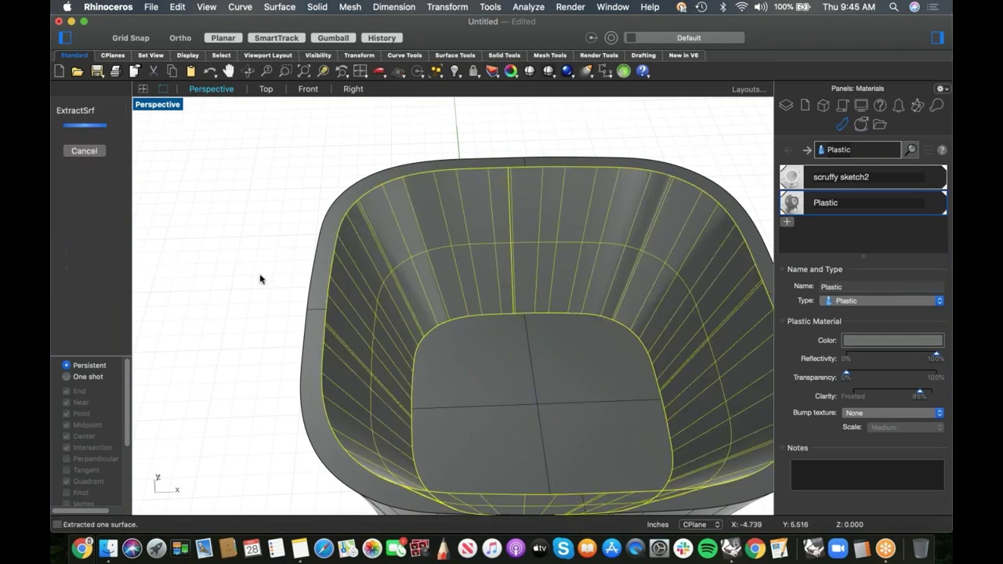
- Show the hidden objects, and isolate the upper band together with the copied inner wall
{"action": "right_click_drag", "start_coordinate": [266, 282], "coordinate": [313, 227]}
{"action": "key", "text": "alt+super+h"}
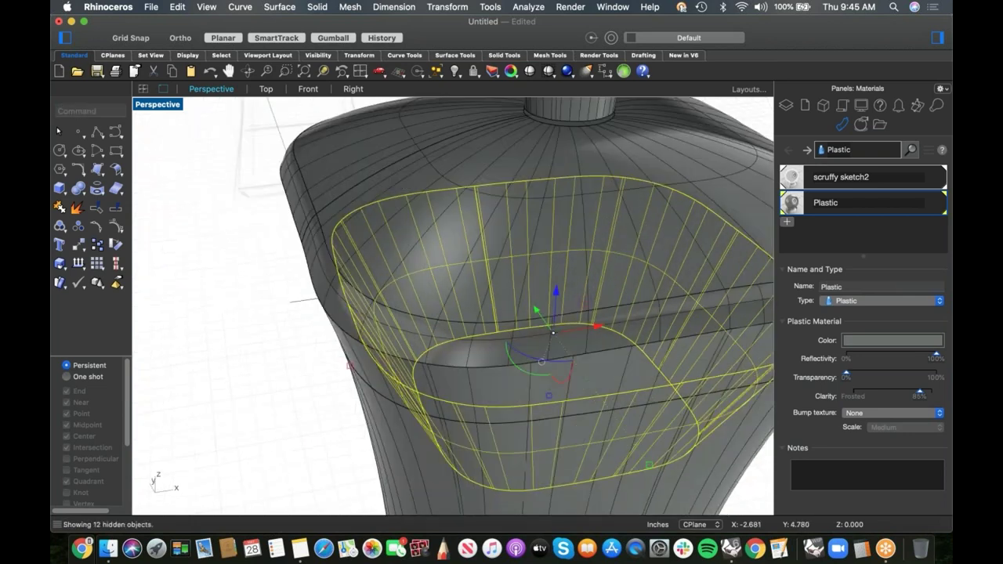
{"action": "left_click", "coordinate": [485, 383], "text": "shift"}
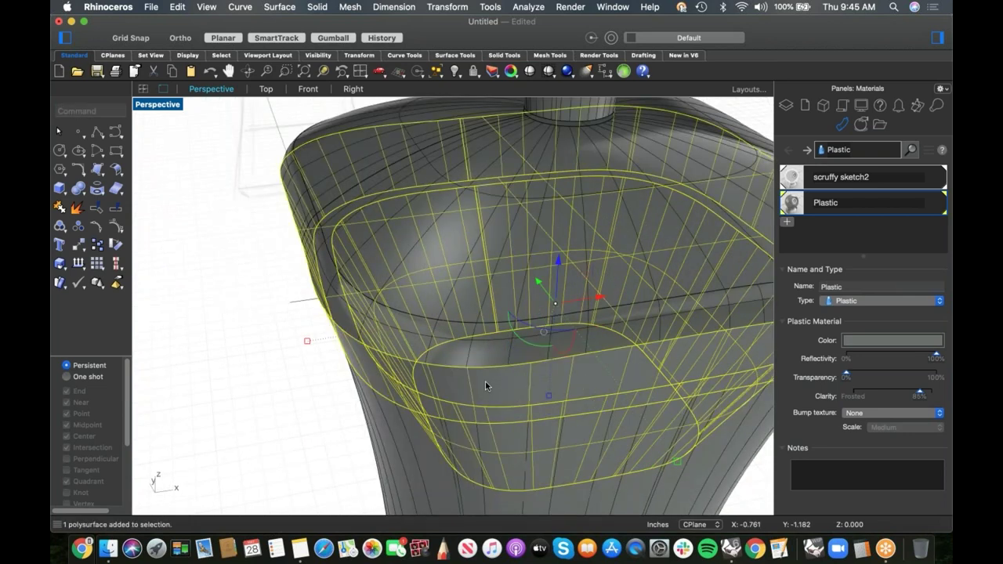
{"action": "type", "text": "Isol"}
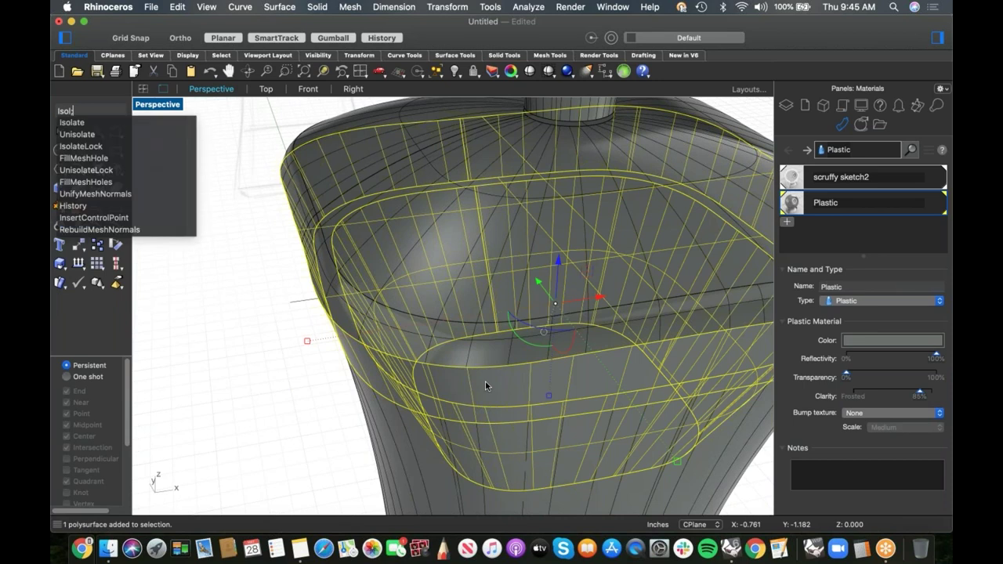
{"action": "left_click", "coordinate": [79, 123]}
{"action": "left_click", "coordinate": [306, 410]}
{"action": "right_click_drag", "start_coordinate": [306, 410], "coordinate": [378, 369]}
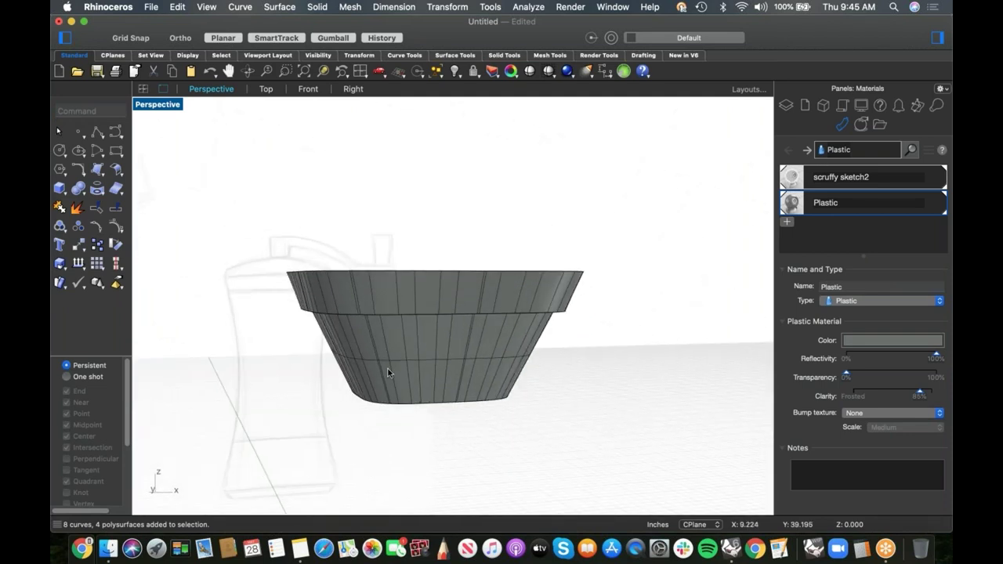
- In the Front view, draw a horizontal line across the copied inner wall, slightly below the upper band
{"action": "left_click", "coordinate": [405, 364]}
{"action": "right_click_drag", "start_coordinate": [426, 364], "coordinate": [446, 368]}
{"action": "key", "text": "Escape"}
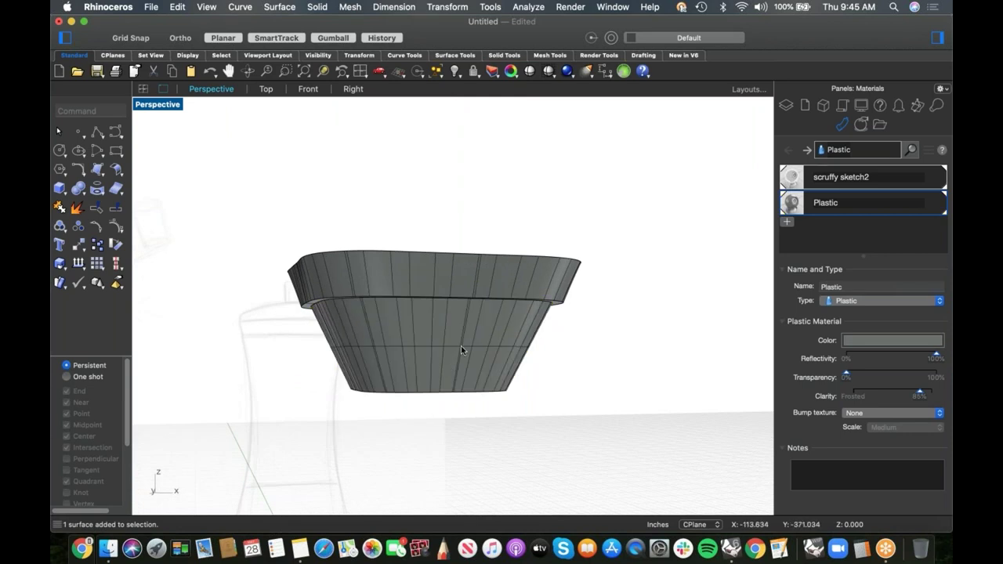
{"action": "key", "text": "ctrl+F2"}
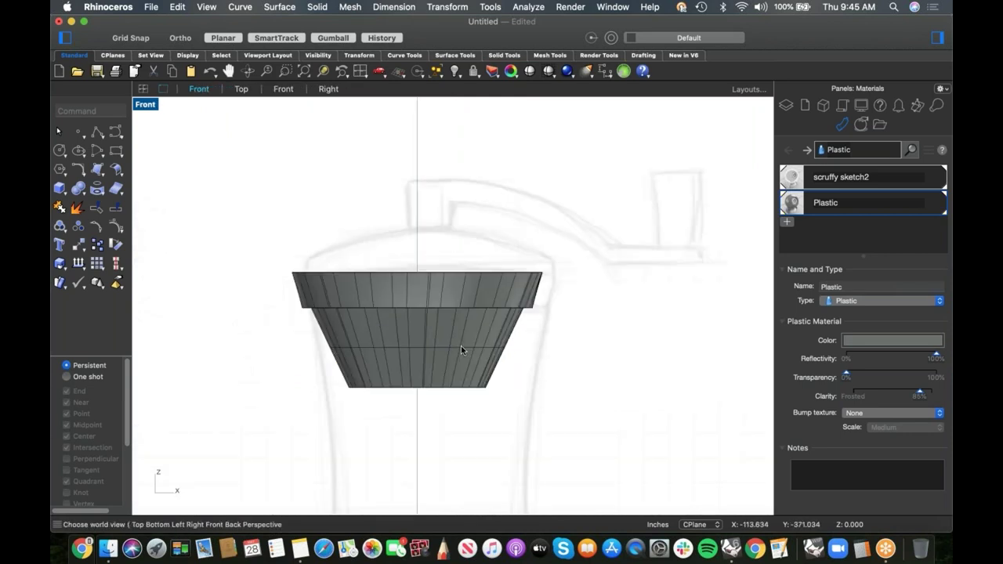
{"action": "left_click", "coordinate": [97, 134]}
{"action": "left_click", "coordinate": [311, 318]}
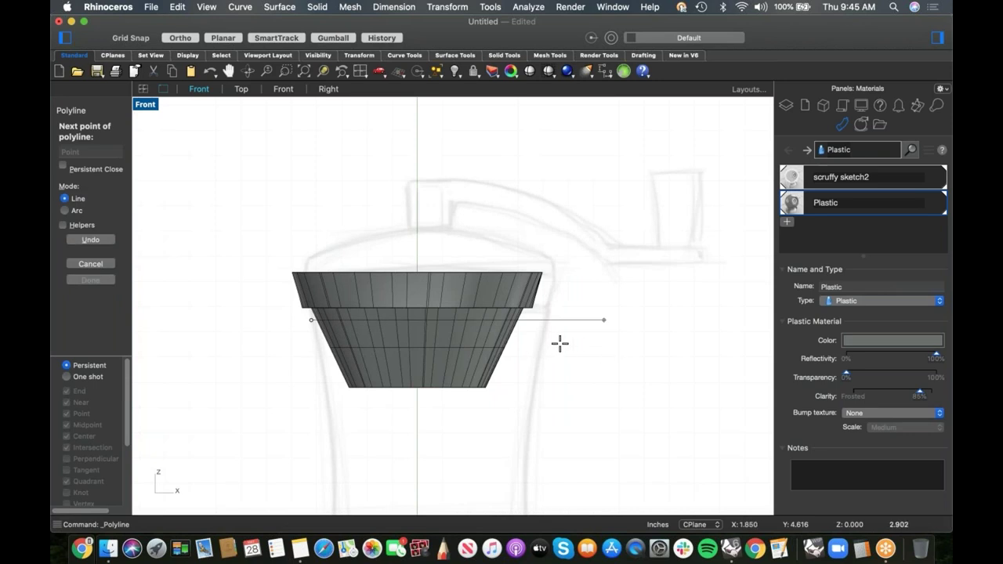
{"action": "left_click", "coordinate": [558, 322]}
{"action": "key", "text": "Return"}
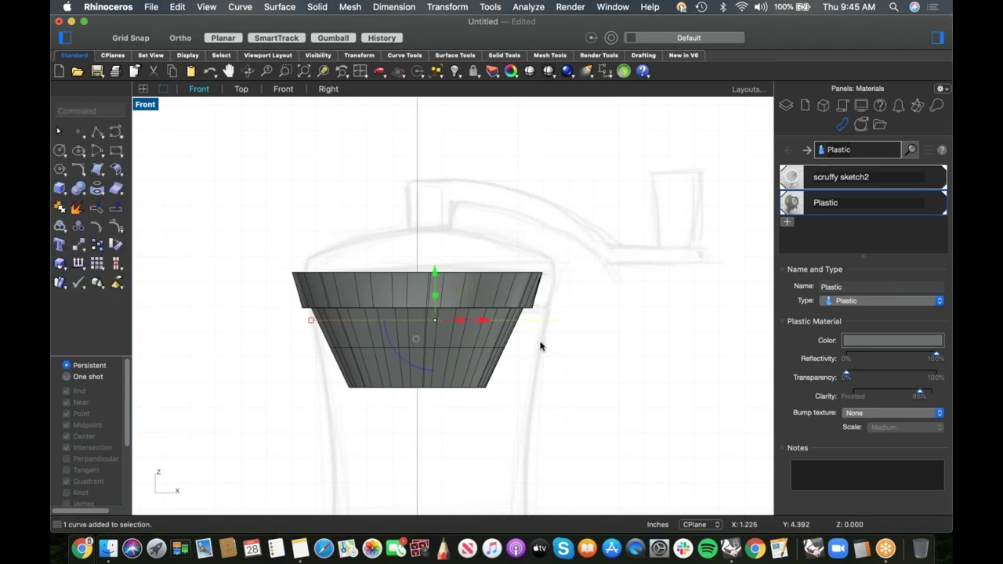
- Trim away the part of the copied inner wall below the horizontal line
{"action": "type", "text": "Trim"}
{"action": "key", "text": "Return"}
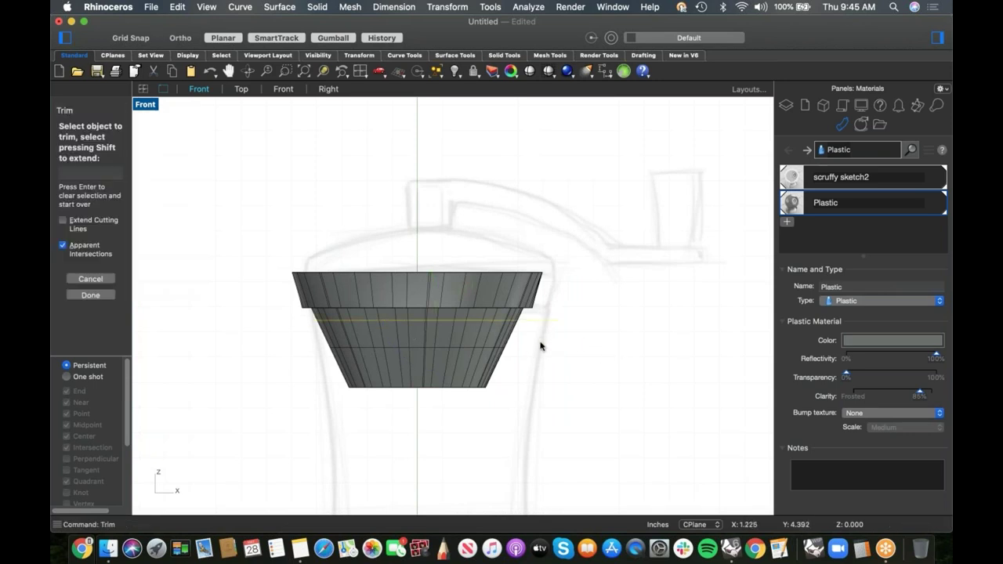
{"action": "left_click", "coordinate": [431, 338]}
{"action": "key", "text": "Return"}
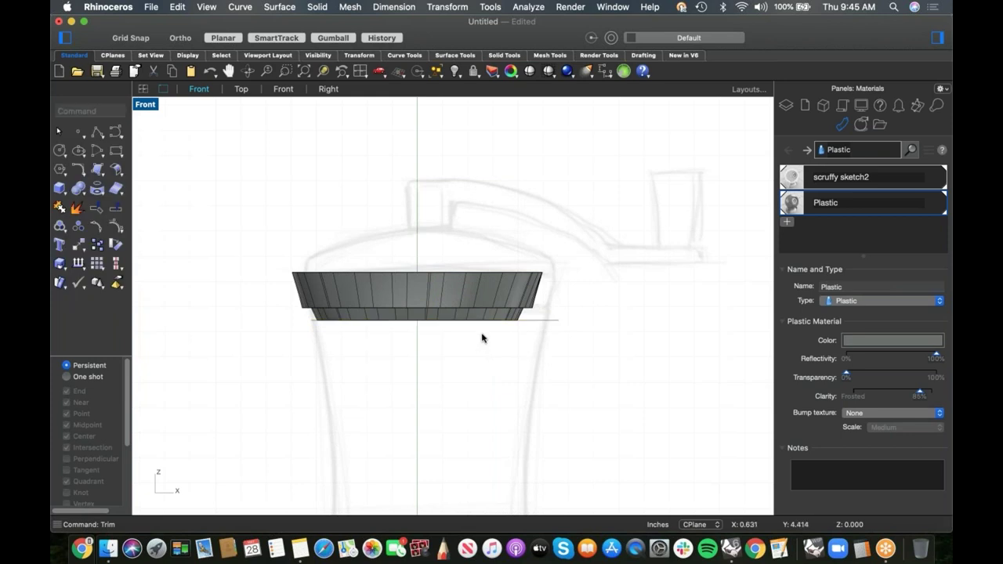
- Cap the trimmed inner wall piece at both ends
{"action": "scroll", "coordinate": [481, 337], "scroll_direction": "up", "scroll_amount": 3}
{"action": "left_click", "coordinate": [508, 297]}
{"action": "key", "text": "Return"}
{"action": "key", "text": "Return"}
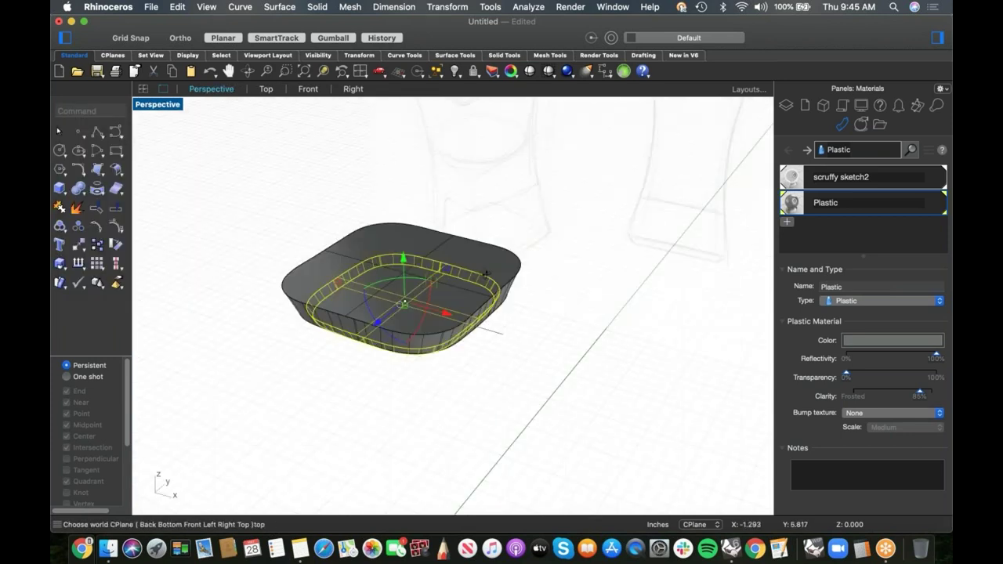
- Combine the upper band and the capped inner piece with a Boolean union
{"action": "right_click_drag", "start_coordinate": [485, 284], "coordinate": [531, 377]}
{"action": "left_click", "coordinate": [531, 377]}
{"action": "scroll", "coordinate": [478, 318], "scroll_direction": "up", "scroll_amount": 3}
{"action": "scroll", "coordinate": [406, 295], "scroll_direction": "up", "scroll_amount": 2}
{"action": "left_click", "coordinate": [406, 295]}
{"action": "left_click", "coordinate": [487, 282]}
{"action": "left_click", "coordinate": [542, 249], "text": "shift"}
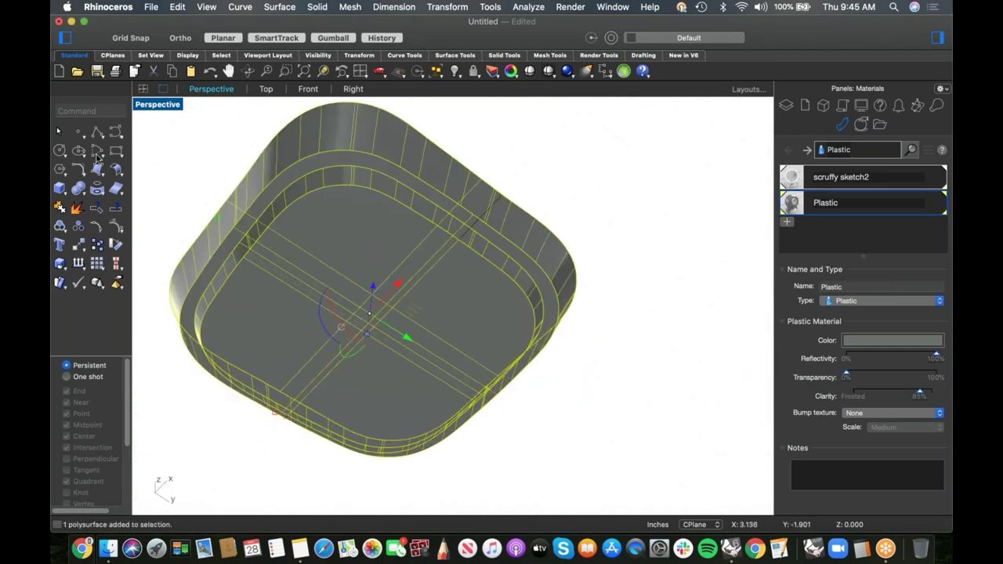
{"action": "left_click", "coordinate": [78, 188]}
{"action": "right_click_drag", "start_coordinate": [496, 214], "coordinate": [158, 266]}
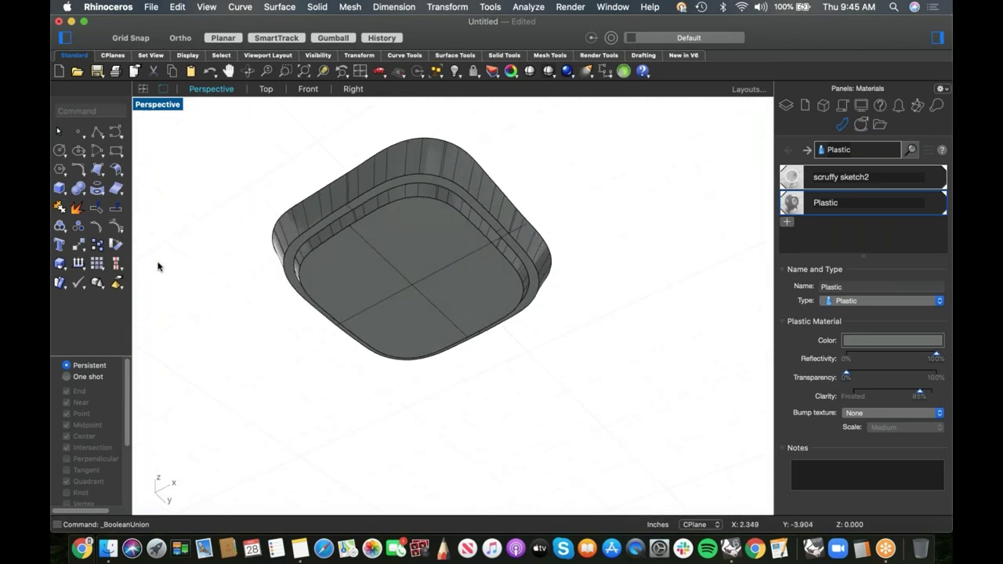
- Extract the flat top and bottom faces from the united stepped body without making copies
{"action": "left_click", "coordinate": [76, 207]}
{"action": "left_click", "coordinate": [63, 207]}
{"action": "left_click", "coordinate": [411, 282]}
{"action": "right_click_drag", "start_coordinate": [593, 271], "coordinate": [590, 336]}
{"action": "key", "text": "Return"}
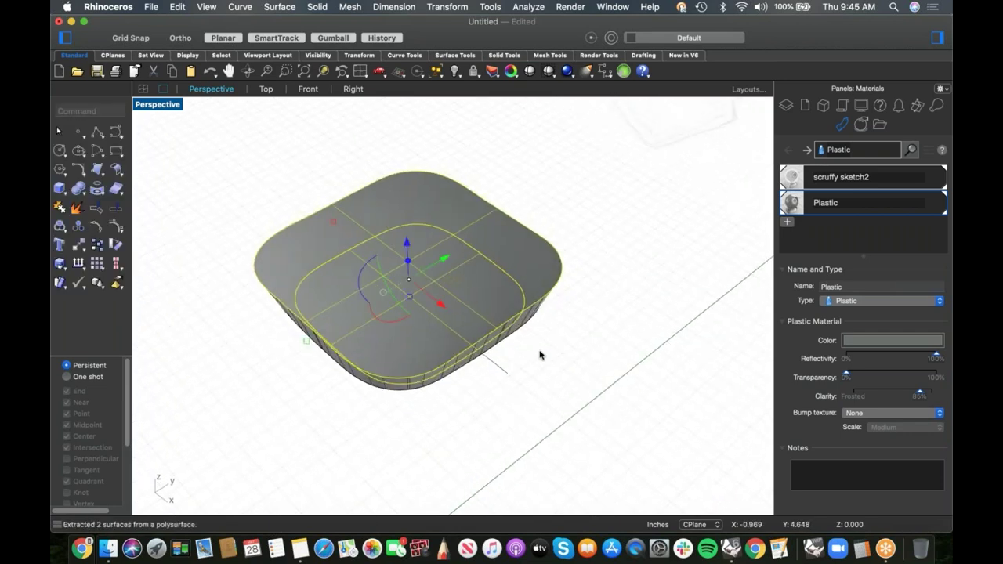
{"action": "key", "text": "Escape"}
- Delete the extracted top and bottom faces of the stepped body
{"action": "left_click", "coordinate": [450, 310]}
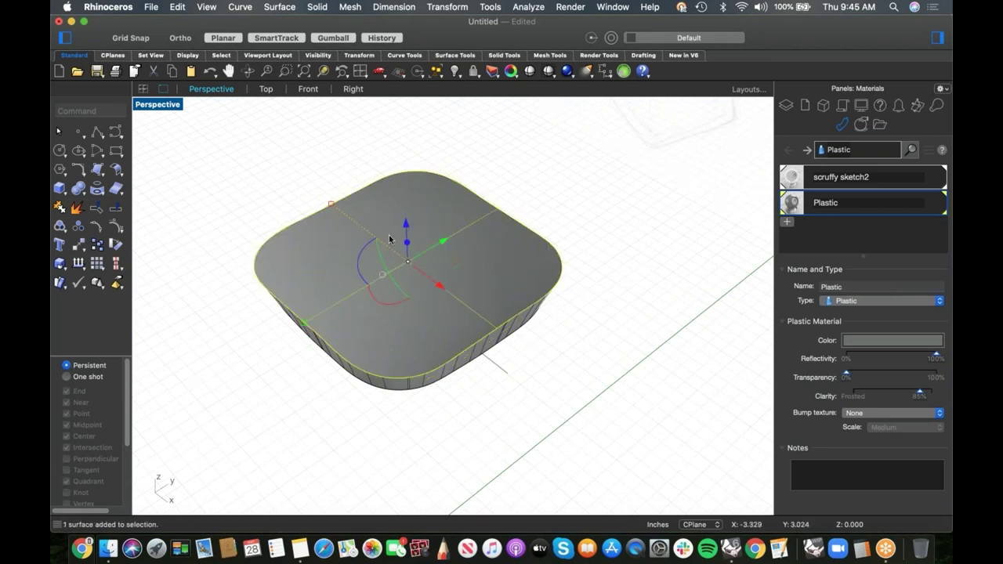
{"action": "left_click_drag", "start_coordinate": [331, 207], "coordinate": [335, 210]}
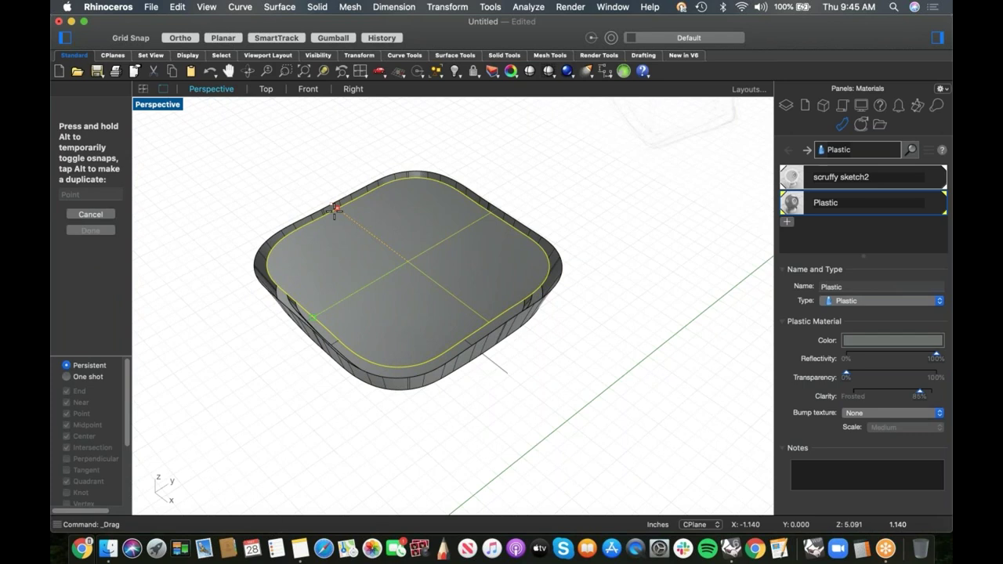
{"action": "left_click_drag", "start_coordinate": [335, 210], "coordinate": [335, 210]}
{"action": "key", "text": "Delete"}
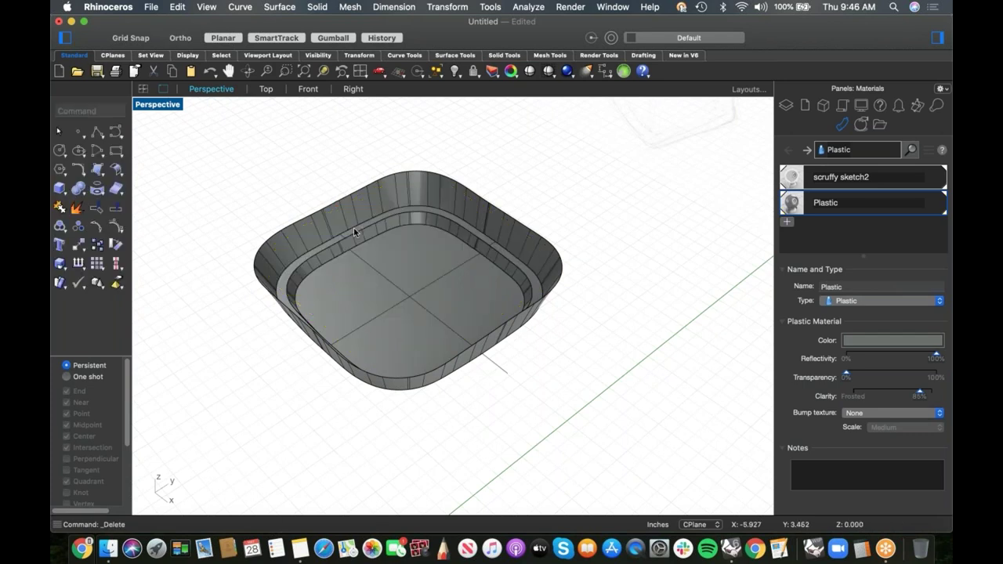
{"action": "mouse_move", "coordinate": [371, 297]}
{"action": "right_mouse_down"}
{"action": "mouse_move", "coordinate": [375, 325]}
{"action": "mouse_move", "coordinate": [403, 277]}
{"action": "mouse_move", "coordinate": [411, 222]}
{"action": "mouse_move", "coordinate": [403, 264]}
{"action": "mouse_move", "coordinate": [384, 284]}
{"action": "right_mouse_up"}
{"action": "left_click", "coordinate": [384, 284]}
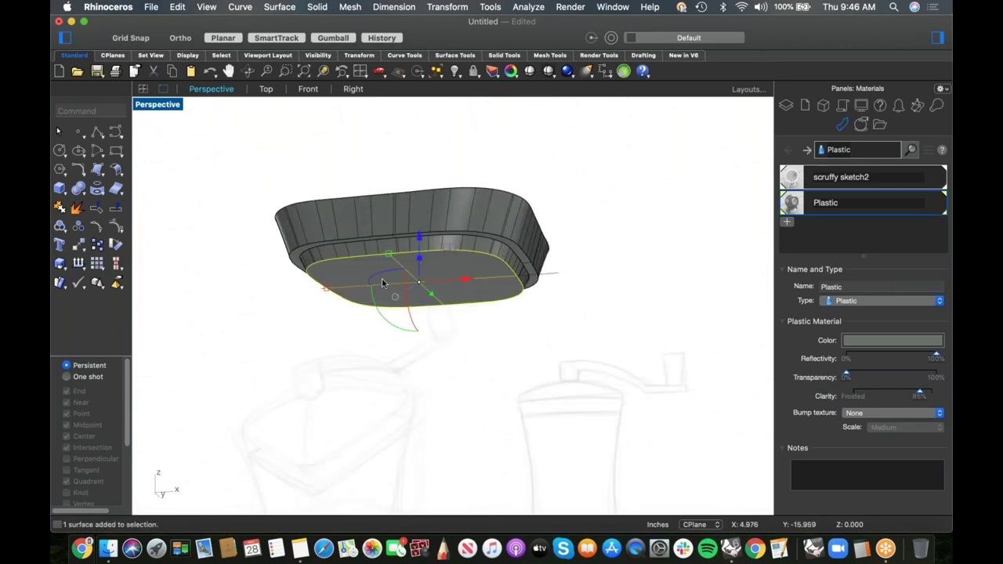
{"action": "key", "text": "Delete"}
{"action": "right_click_drag", "start_coordinate": [384, 283], "coordinate": [446, 293]}
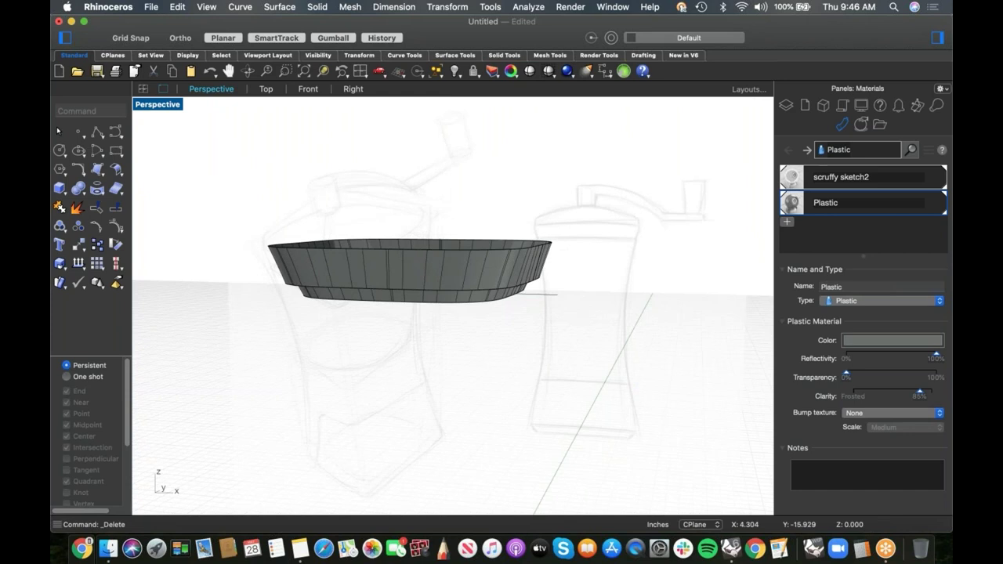
- Show the hidden objects, and join the open stepped ring with the domed lid above it
{"action": "key", "text": "ctrl+alt+h"}
{"action": "left_click", "coordinate": [469, 254]}
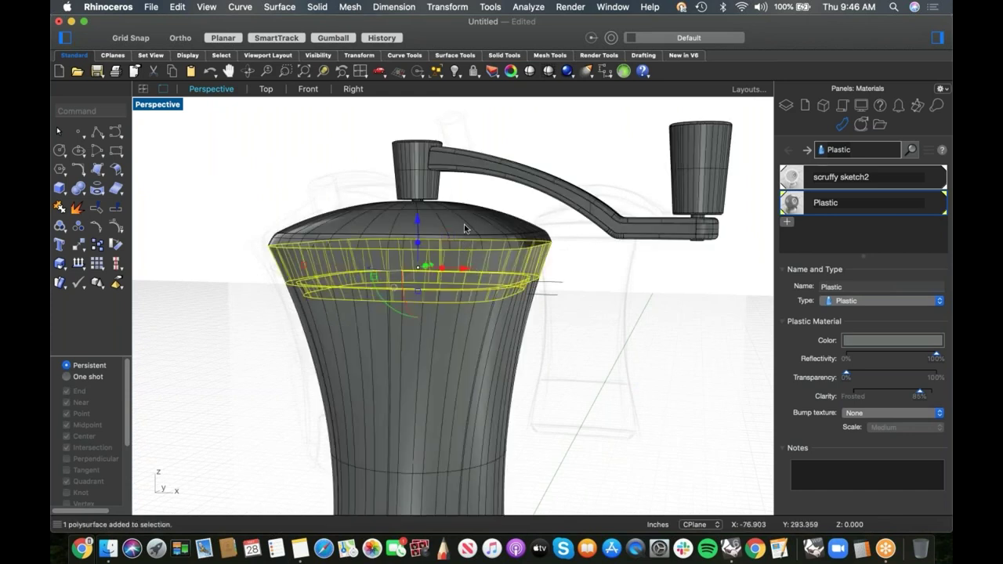
{"action": "right_click_drag", "start_coordinate": [465, 228], "coordinate": [469, 272]}
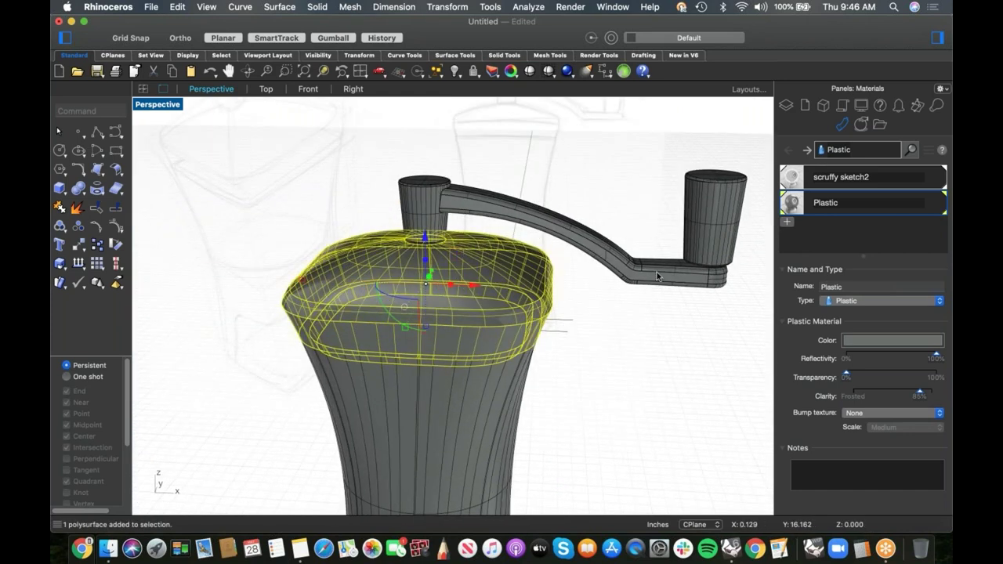
{"action": "type", "text": "j"}
{"action": "key", "text": "Return"}
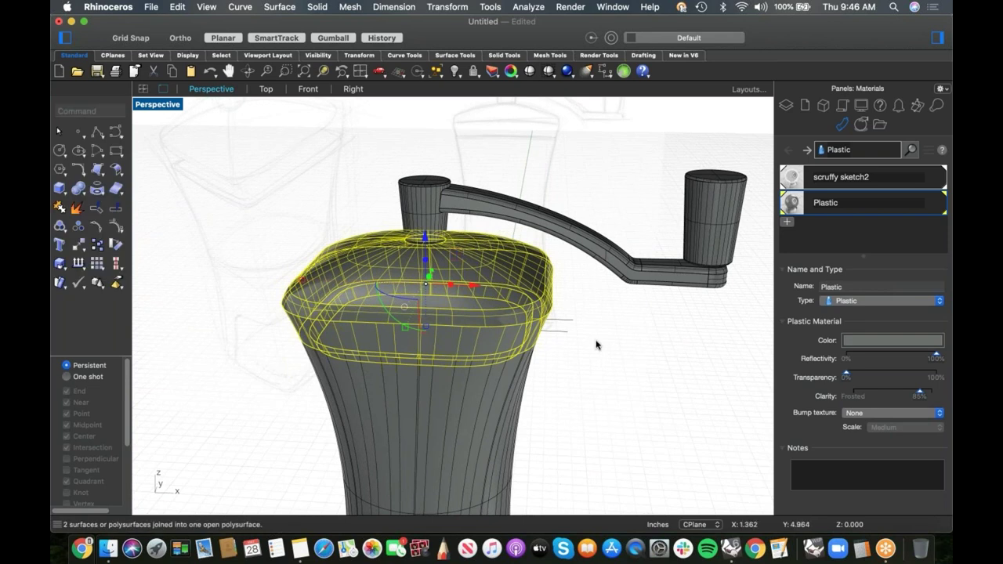
- Isolate the joined lid and cap its open underside
{"action": "key", "text": "super+shift+h"}
{"action": "right_click_drag", "start_coordinate": [378, 432], "coordinate": [380, 395]}
{"action": "right_click_drag", "start_coordinate": [341, 272], "coordinate": [392, 313]}
{"action": "left_click", "coordinate": [394, 313]}
{"action": "type", "text": "cap"}
{"action": "key", "text": "Return"}
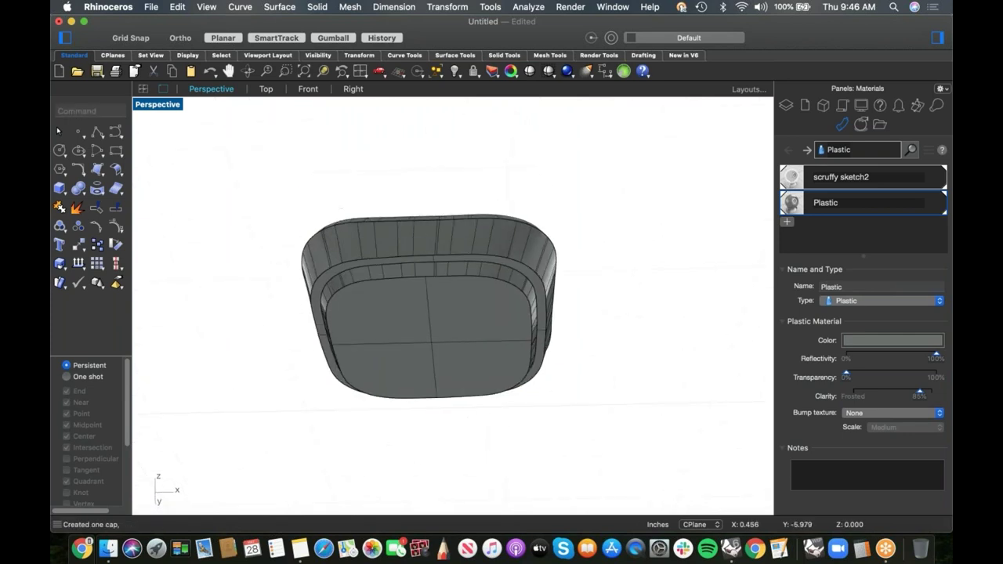
- Shell the lid with a thickness of 0.08, removing its flat underside face
{"action": "right_click_drag", "start_coordinate": [470, 423], "coordinate": [472, 399]}
{"action": "type", "text": "she"}
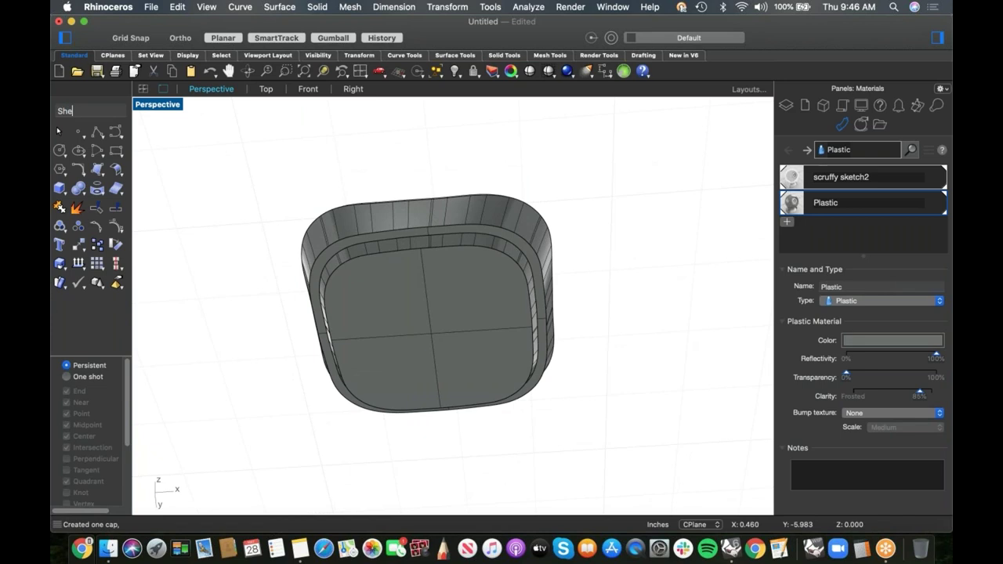
{"action": "type", "text": "ll"}
{"action": "key", "text": "Return"}
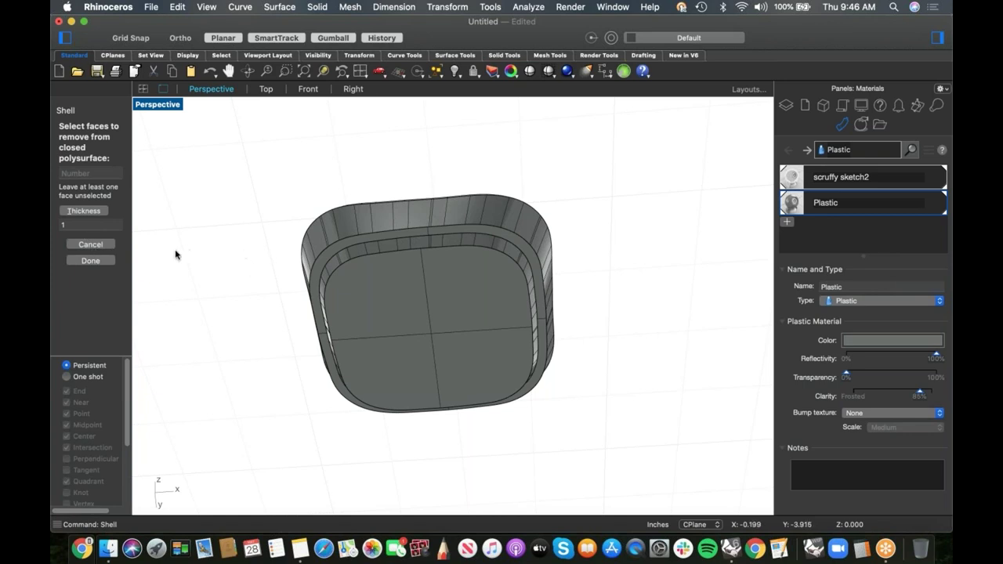
{"action": "left_click", "coordinate": [74, 226]}
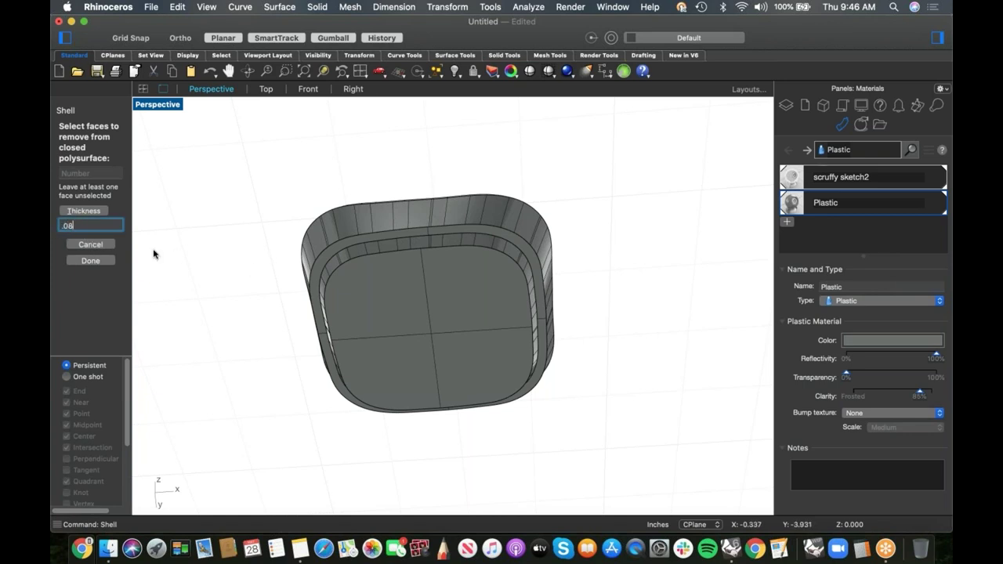
{"action": "left_click", "coordinate": [376, 335]}
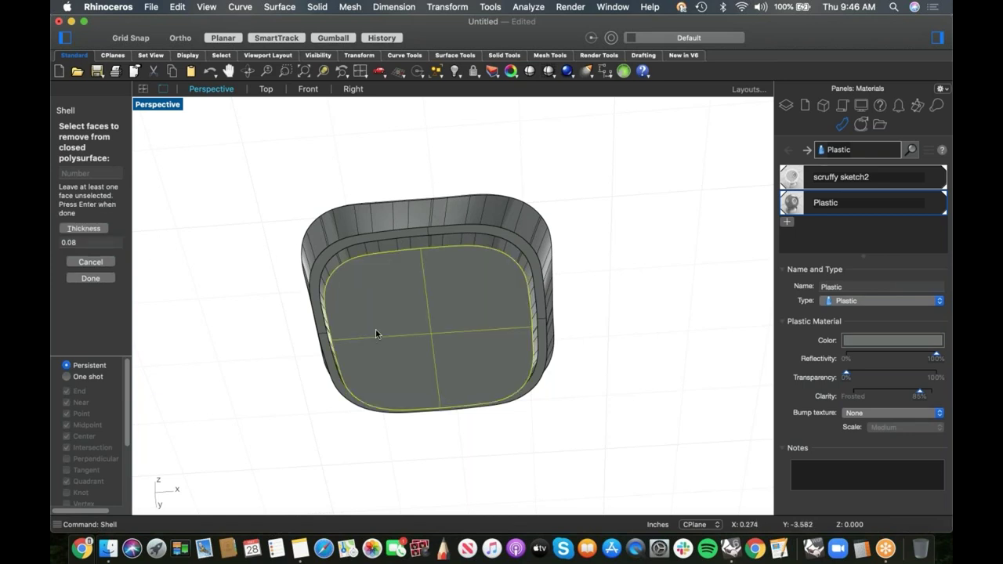
{"action": "left_click", "coordinate": [90, 279]}
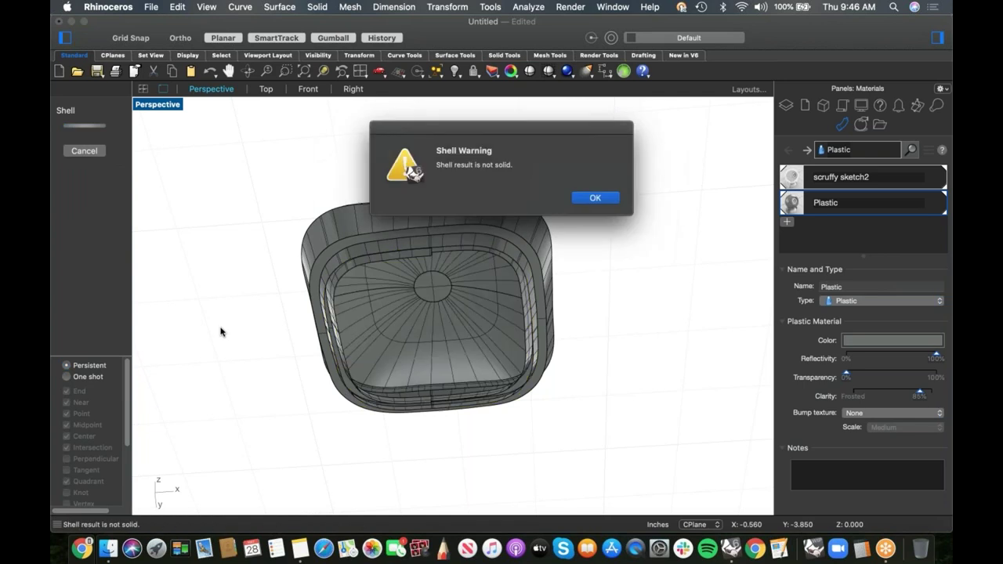
{"action": "left_click", "coordinate": [602, 200]}
- Examine the shelled lid from below, checking its inner walls and stepped rim for irregularities
{"action": "mouse_move", "coordinate": [546, 240]}
{"action": "right_mouse_down"}
{"action": "mouse_move", "coordinate": [538, 319]}
{"action": "mouse_move", "coordinate": [338, 299]}
{"action": "right_mouse_up"}
{"action": "scroll", "coordinate": [338, 299], "scroll_direction": "up", "scroll_amount": 3}
{"action": "left_click", "coordinate": [337, 299]}
{"action": "scroll", "coordinate": [279, 339], "scroll_direction": "down", "scroll_amount": 4}
{"action": "right_click_drag", "start_coordinate": [279, 338], "coordinate": [287, 371]}
{"action": "left_click", "coordinate": [291, 392]}
{"action": "scroll", "coordinate": [470, 429], "scroll_direction": "up", "scroll_amount": 8}
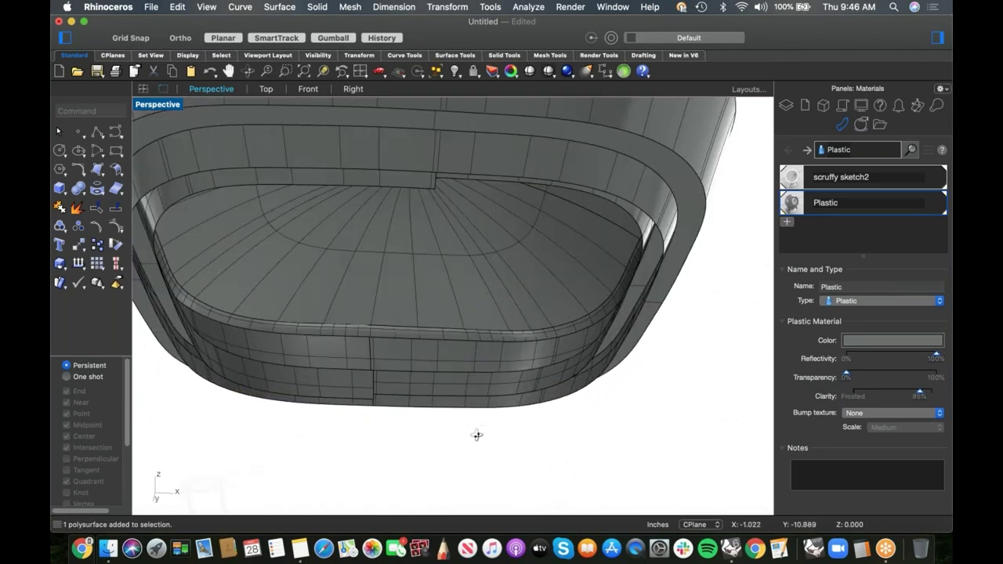
{"action": "right_click_drag", "start_coordinate": [459, 432], "coordinate": [459, 408]}
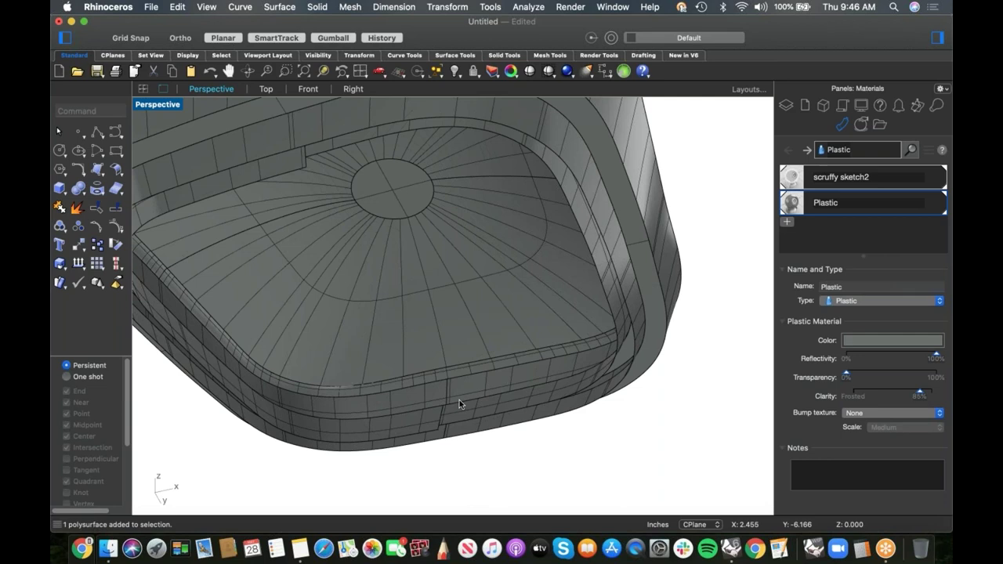
{"action": "mouse_move", "coordinate": [459, 403]}
{"action": "right_mouse_down"}
{"action": "mouse_move", "coordinate": [461, 355]}
{"action": "mouse_move", "coordinate": [453, 390]}
{"action": "right_mouse_up"}
{"action": "left_click", "coordinate": [453, 411]}
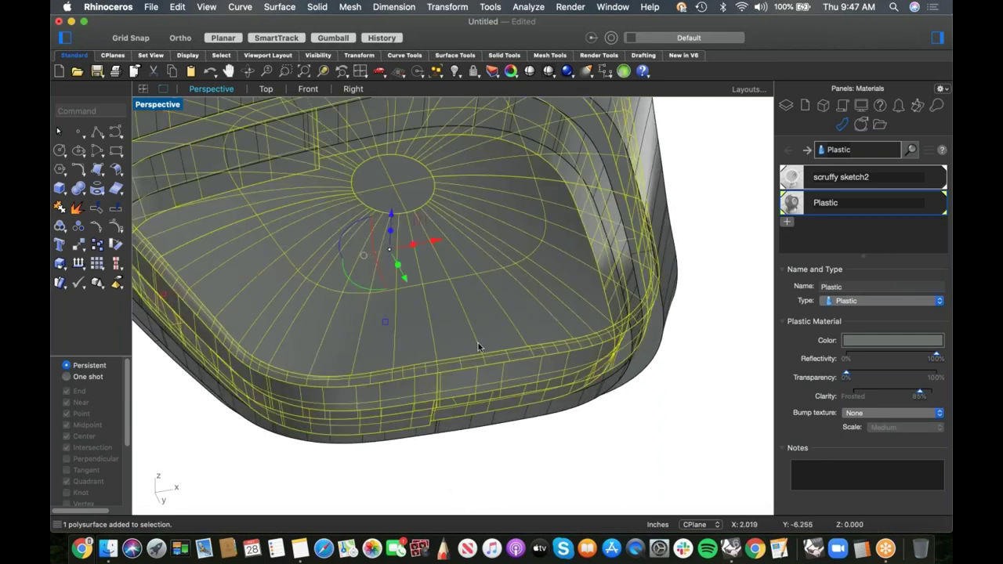
- Isolate the inner shell polysurface of the lid in the Front view
{"action": "right_click_drag", "start_coordinate": [480, 341], "coordinate": [481, 396]}
{"action": "key", "text": "ctrl+F2"}
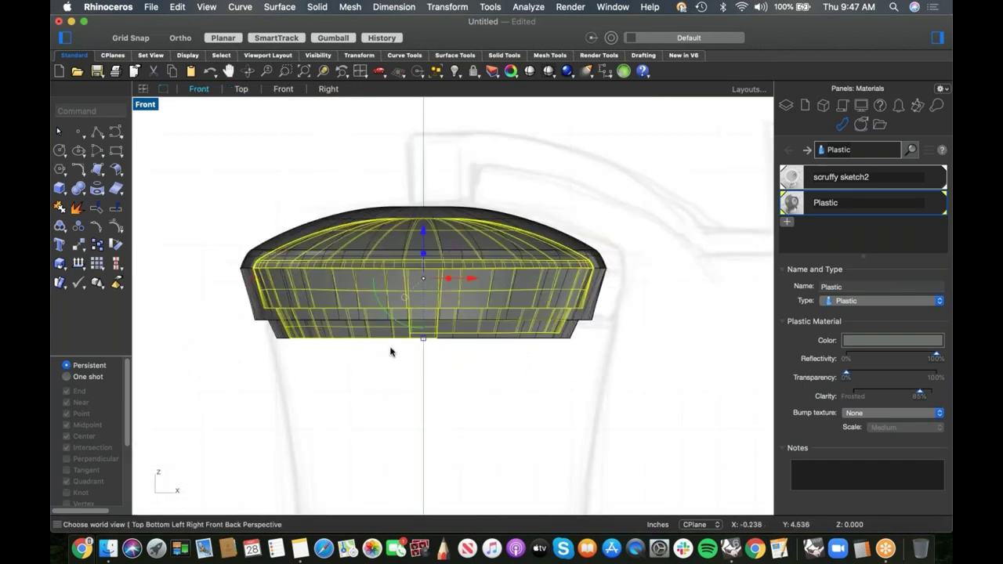
{"action": "scroll", "coordinate": [391, 347], "scroll_direction": "up", "scroll_amount": 3}
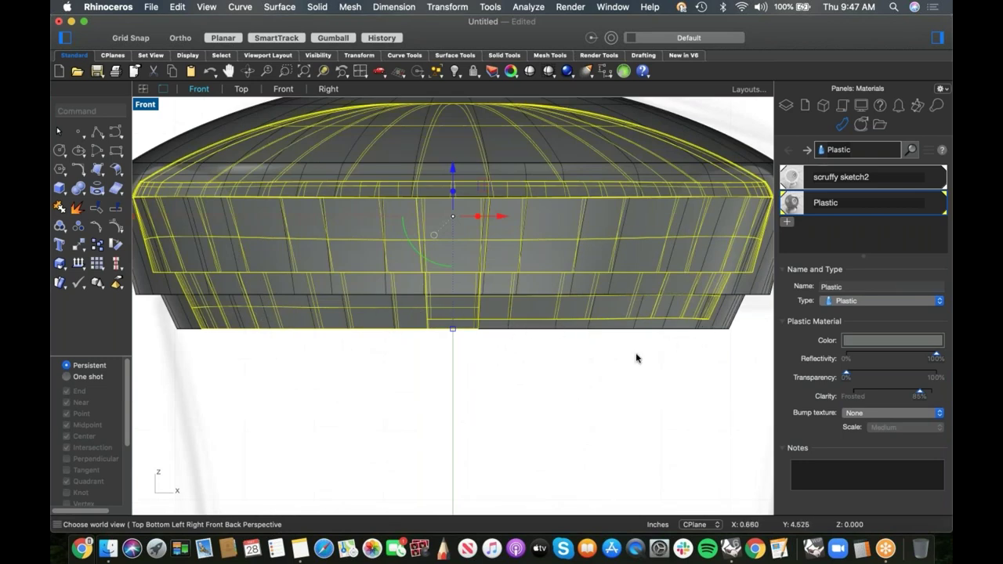
{"action": "scroll", "coordinate": [630, 362], "scroll_direction": "down", "scroll_amount": 3}
{"action": "right_click_drag", "start_coordinate": [628, 371], "coordinate": [625, 379]}
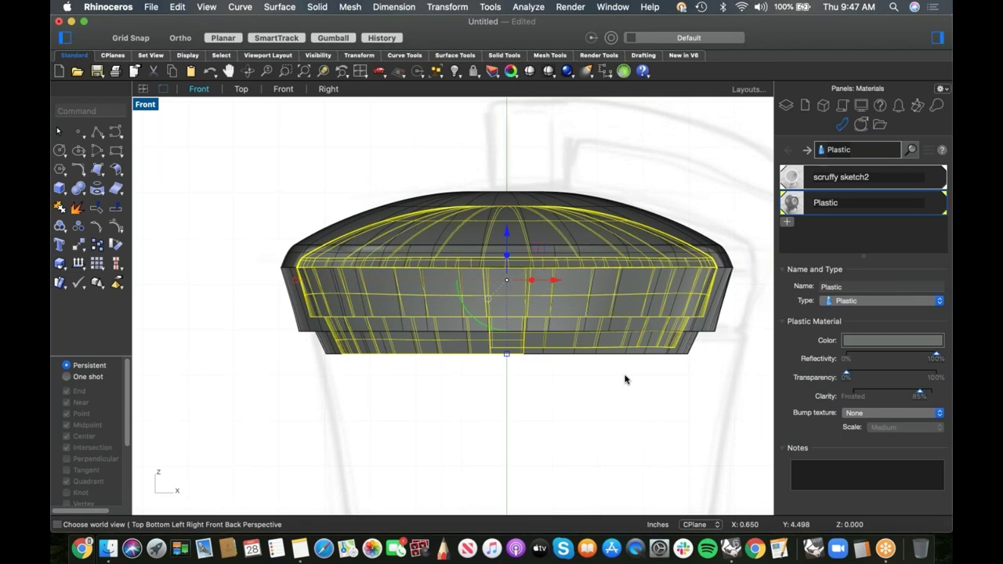
{"action": "type", "text": "de"}
{"action": "key", "text": "Return"}
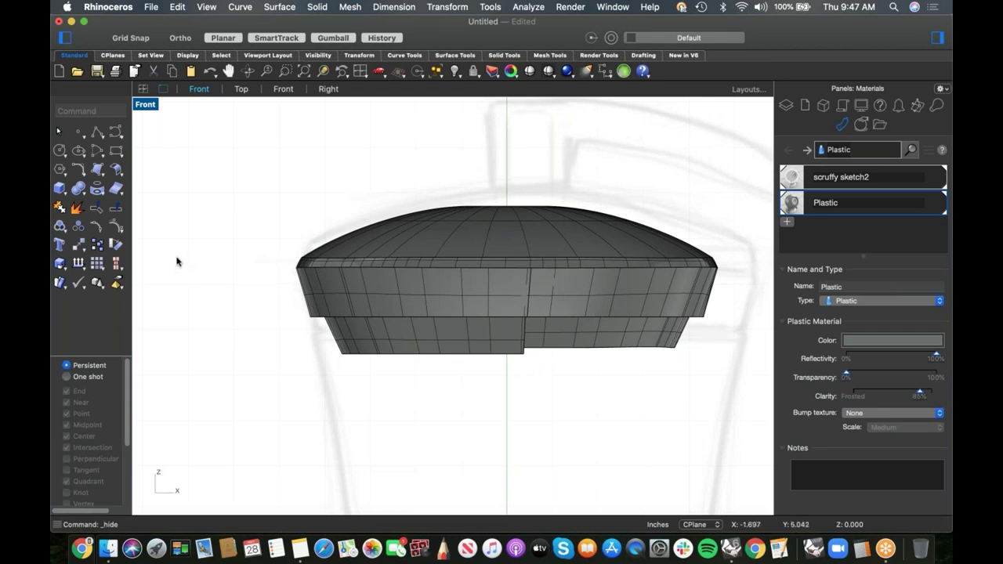
- Draw a vertical centerline through the origin and trim away the right half of the lid's inner shell with it
{"action": "left_click", "coordinate": [97, 133]}
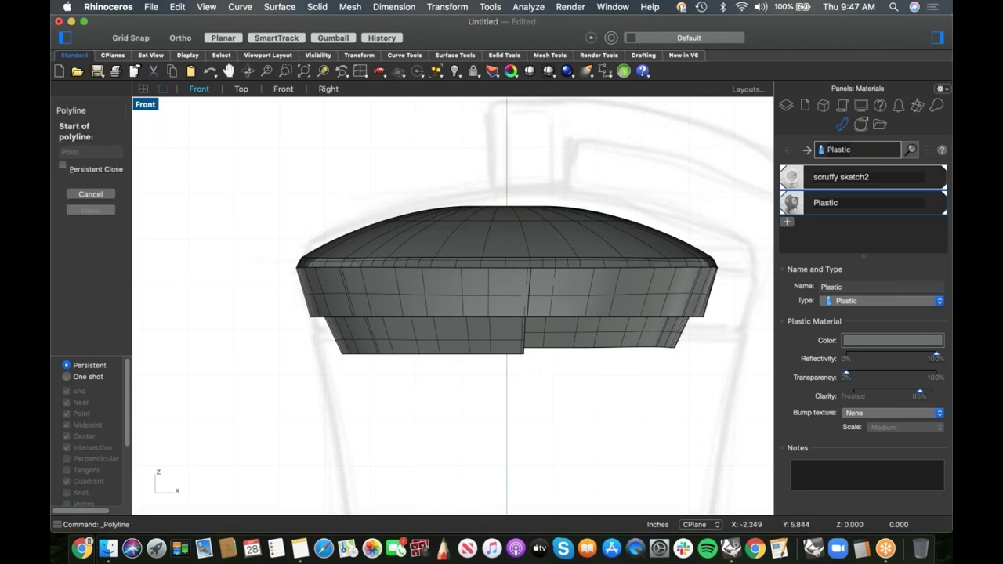
{"action": "type", "text": "0"}
{"action": "key", "text": "Return"}
{"action": "left_click", "coordinate": [506, 157]}
{"action": "key", "text": "Return"}
{"action": "left_click_drag", "start_coordinate": [525, 165], "coordinate": [428, 194]}
{"action": "type", "text": "trim"}
{"action": "key", "text": "Return"}
{"action": "left_click", "coordinate": [562, 315]}
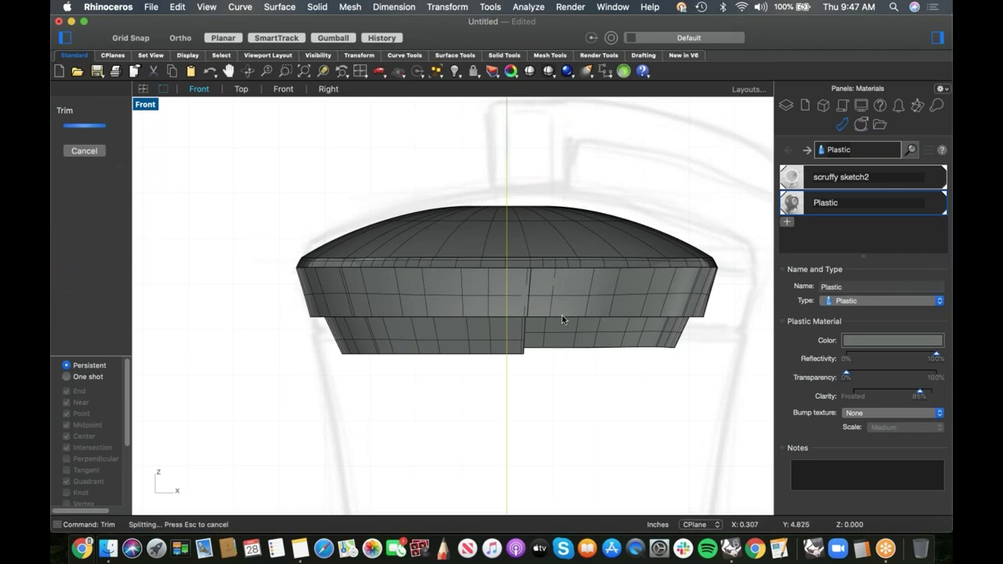
{"action": "key", "text": "Return"}
- Try mirroring the remaining left half of the inner shell across the vertical centerline, and undo the mirrored copy
{"action": "left_click", "coordinate": [474, 312]}
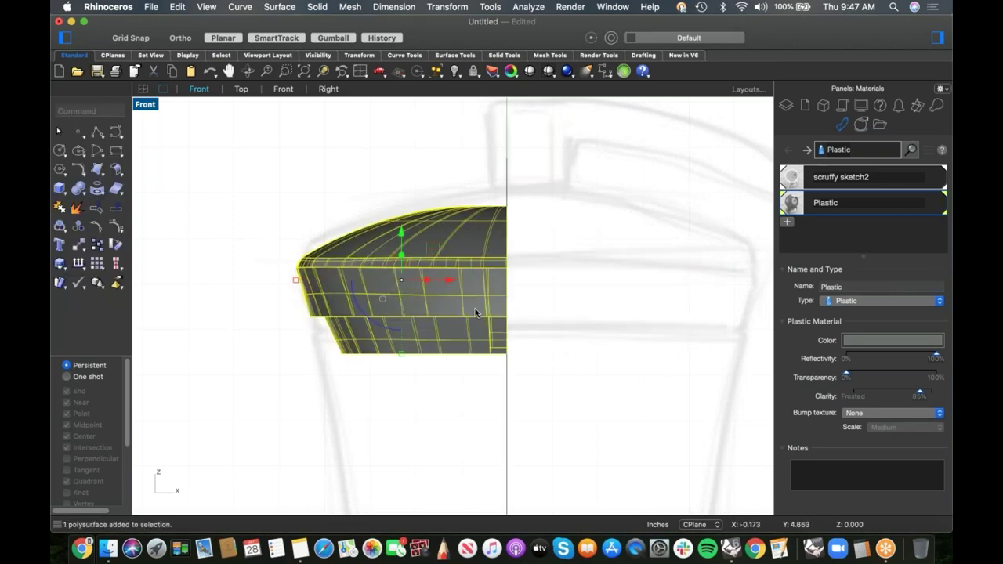
{"action": "type", "text": "mirror"}
{"action": "key", "text": "Return"}
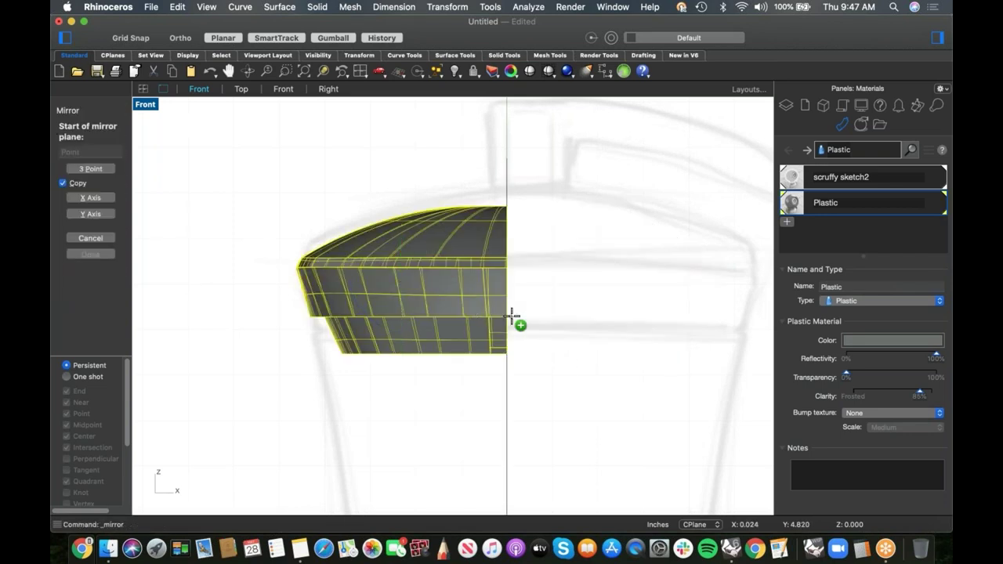
{"action": "left_click", "coordinate": [507, 315]}
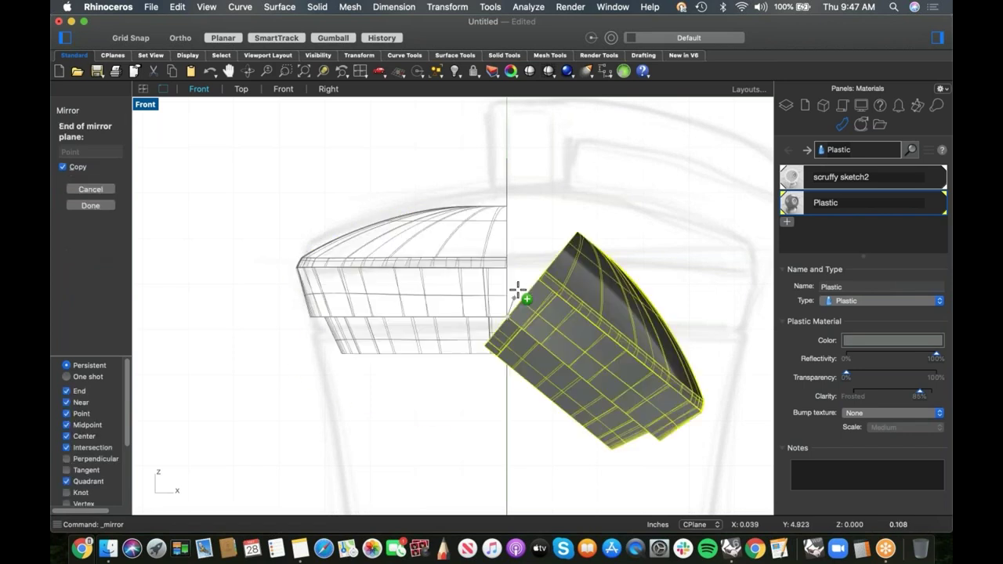
{"action": "left_click", "coordinate": [517, 271], "text": "shift"}
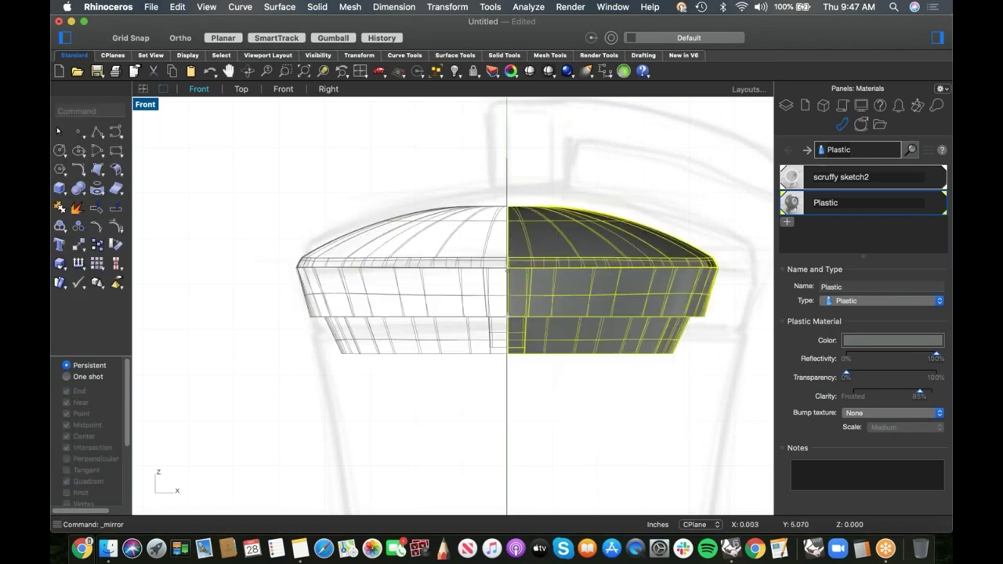
{"action": "key", "text": "super+z"}
- Mirror the left half of the inner shell across the vertical centerline and join the two halves
{"action": "right_click", "coordinate": [544, 207]}
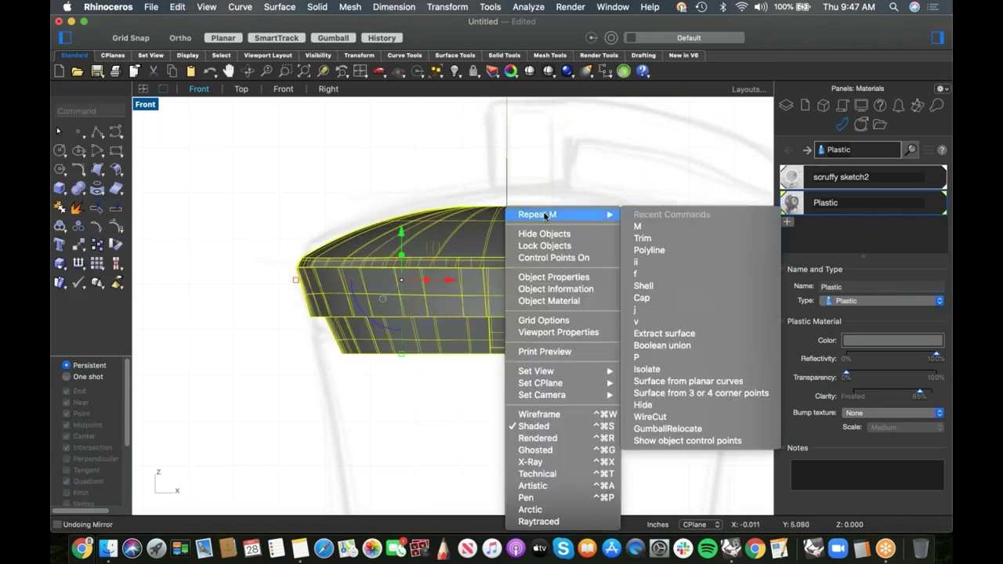
{"action": "left_click", "coordinate": [546, 215]}
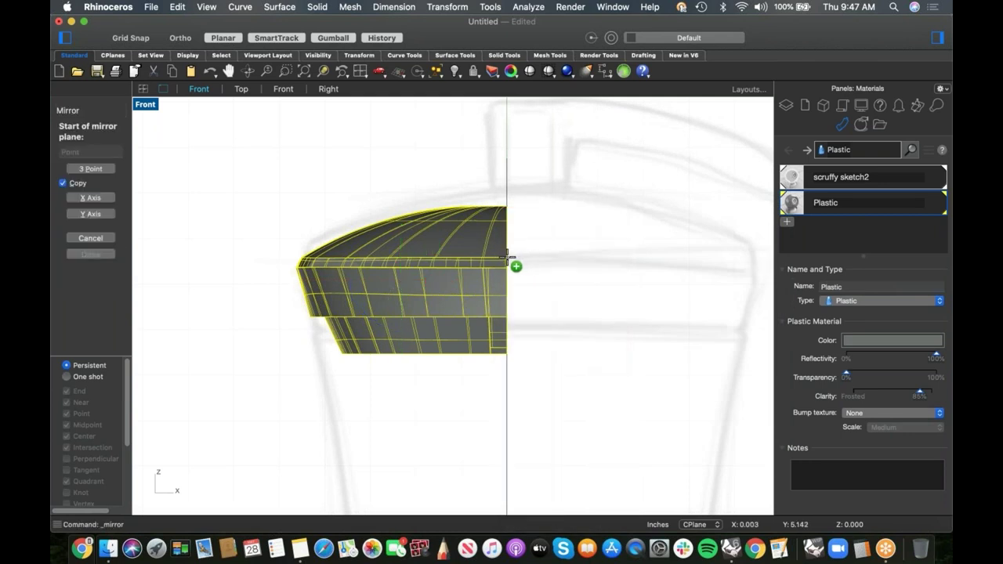
{"action": "left_click", "coordinate": [513, 266]}
{"action": "left_click", "coordinate": [506, 295]}
{"action": "left_click", "coordinate": [539, 300], "text": "shift"}
{"action": "type", "text": "join"}
{"action": "key", "text": "Return"}
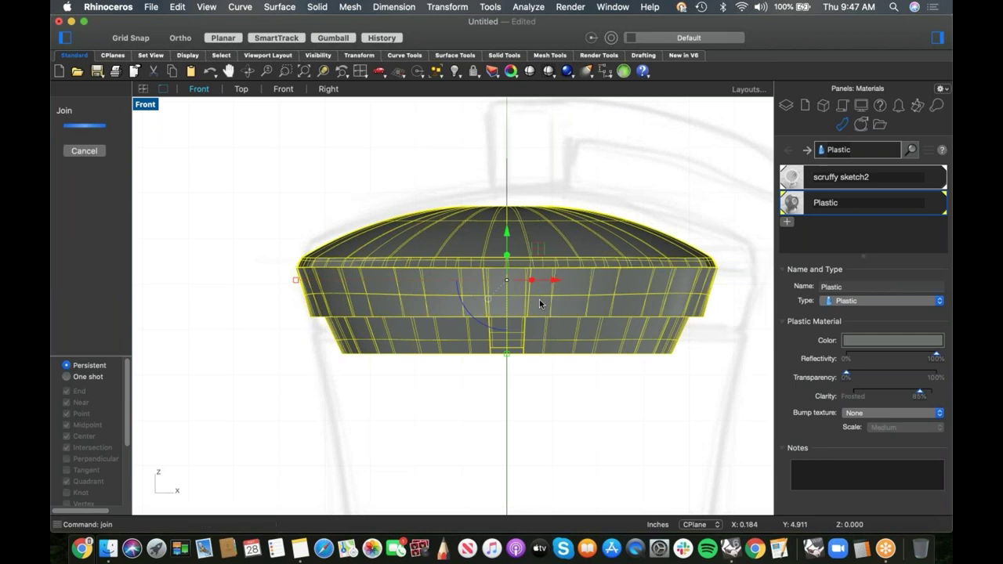
{"action": "key", "text": "Return"}
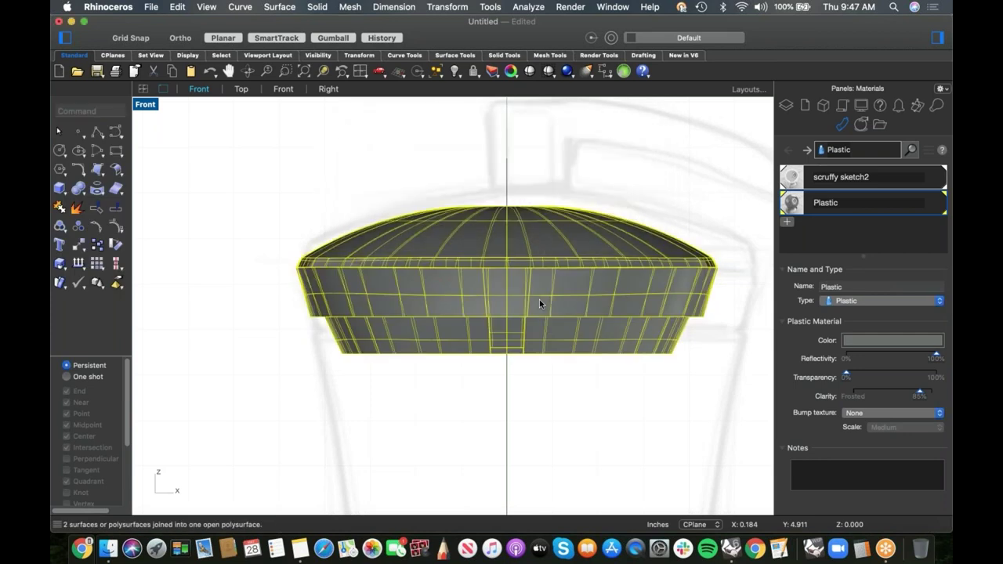
- Delete the two short patch faces that sit in the gap of the inner shell's lower rim
{"action": "type", "text": "4"}
{"action": "key", "text": "Return"}
{"action": "right_click_drag", "start_coordinate": [517, 346], "coordinate": [401, 304]}
{"action": "left_click", "coordinate": [636, 376]}
{"action": "scroll", "coordinate": [401, 304], "scroll_direction": "up", "scroll_amount": 5}
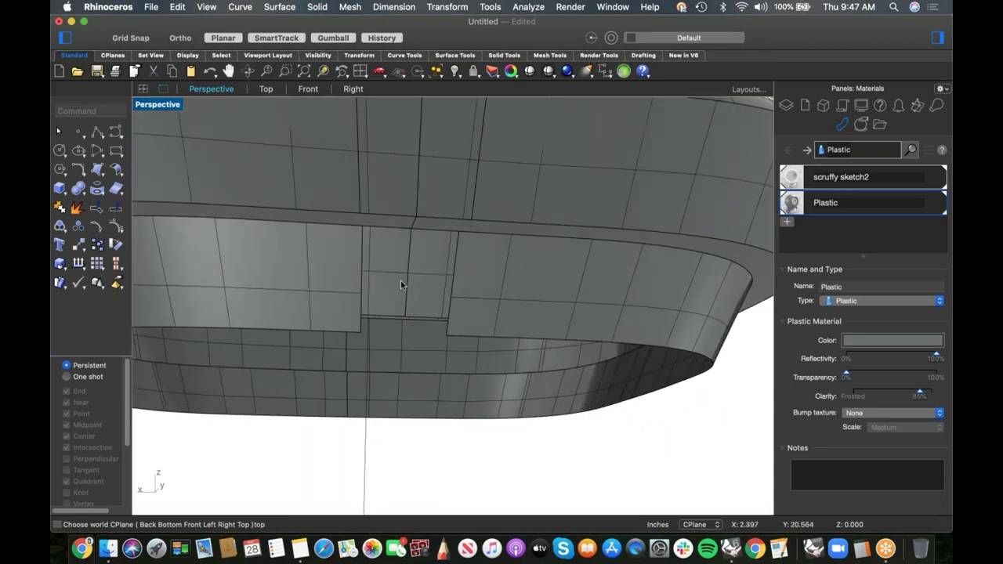
{"action": "left_click", "coordinate": [384, 291]}
{"action": "left_click", "coordinate": [436, 296], "text": "shift"}
{"action": "key", "text": "Delete"}
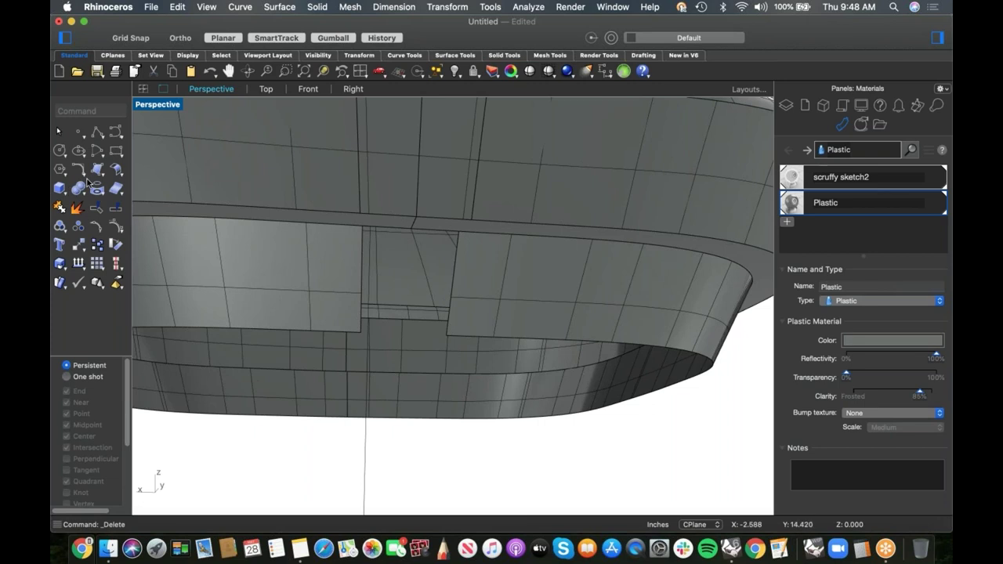
{"action": "type", "text": "loft"}
{"action": "key", "text": "Return"}
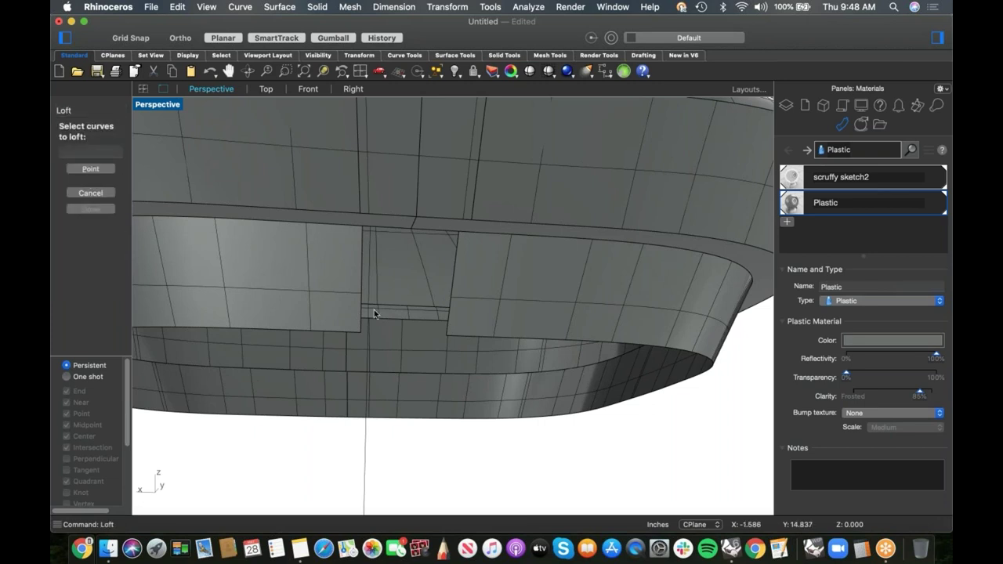
{"action": "left_click", "coordinate": [361, 243]}
{"action": "right_click_drag", "start_coordinate": [405, 318], "coordinate": [379, 415]}
{"action": "type", "text": "'"}
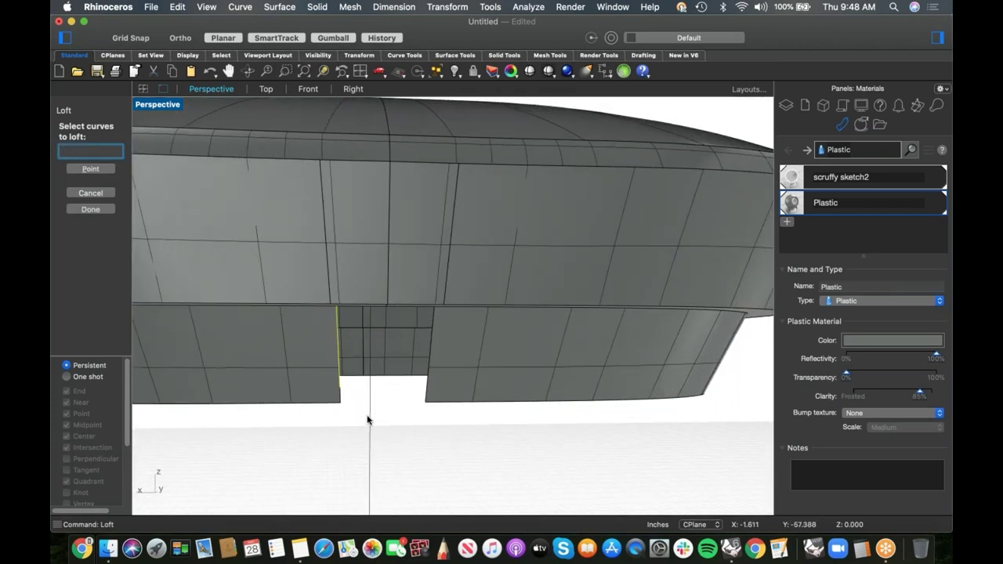
{"action": "key", "text": "Escape"}
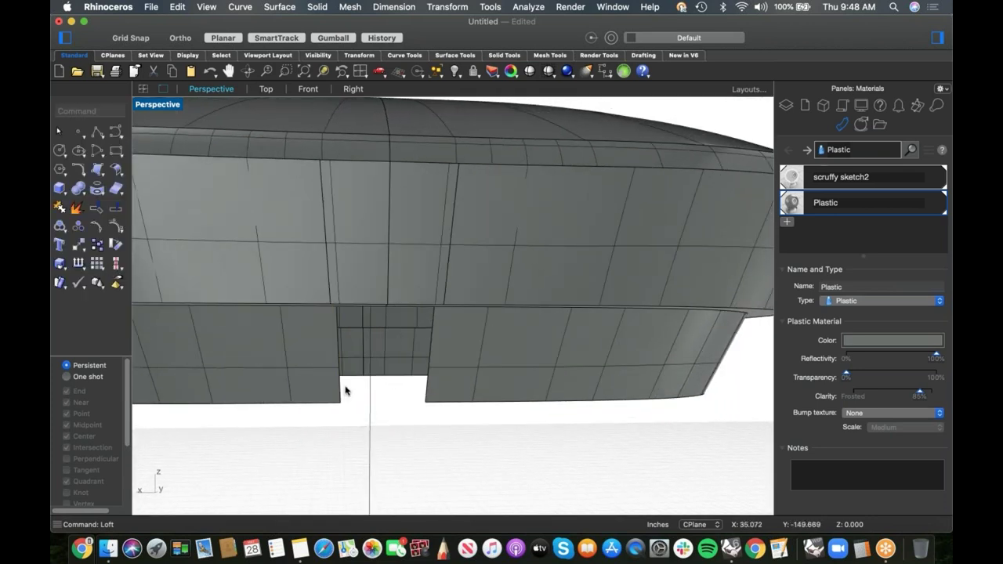
- Merge the split edge segments on the right side of the gap in the inner shell's lower rim
{"action": "left_click", "coordinate": [427, 395], "text": "shift+super"}
{"action": "scroll", "coordinate": [484, 441], "scroll_direction": "up", "scroll_amount": 5}
{"action": "scroll", "coordinate": [541, 373], "scroll_direction": "up", "scroll_amount": 6}
{"action": "left_click", "coordinate": [350, 462]}
{"action": "scroll", "coordinate": [353, 438], "scroll_direction": "down", "scroll_amount": 8}
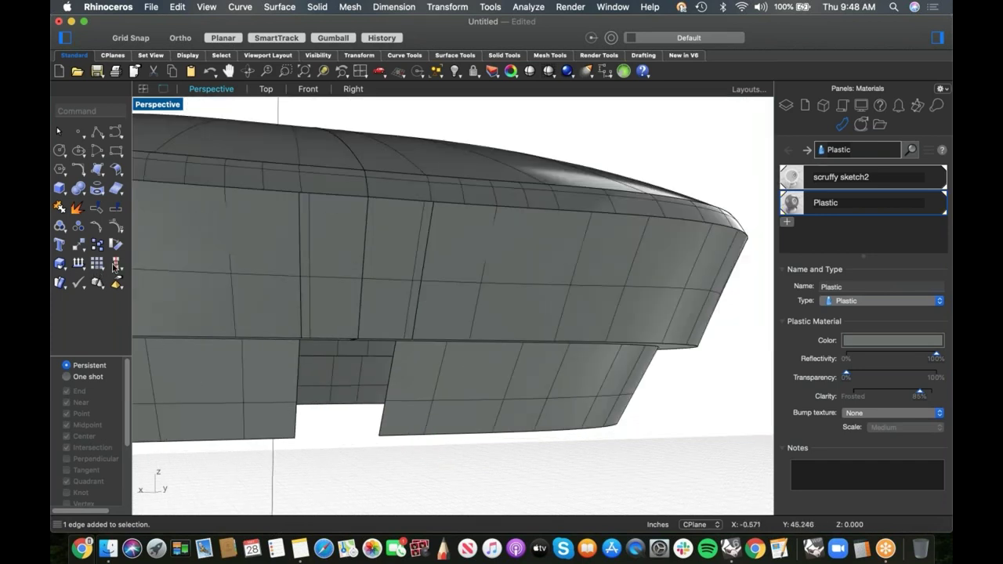
{"action": "left_click", "coordinate": [81, 270]}
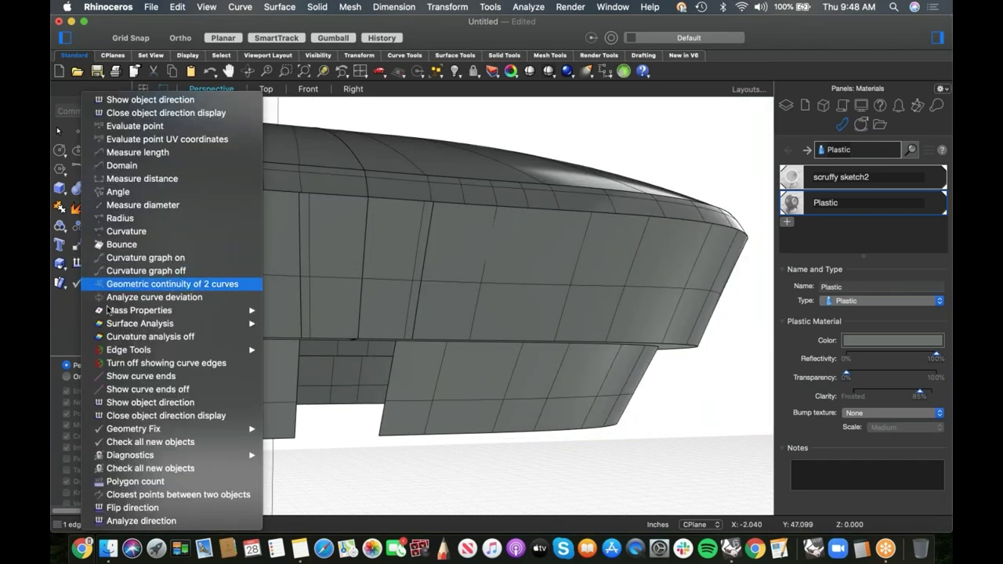
{"action": "mouse_move", "coordinate": [141, 352]}
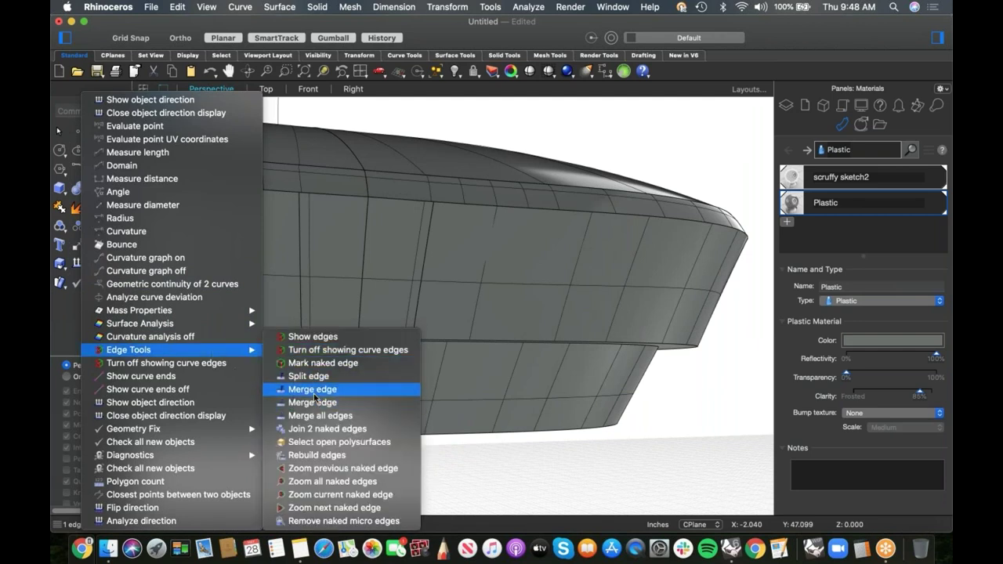
{"action": "left_click", "coordinate": [314, 392]}
{"action": "left_click", "coordinate": [379, 429]}
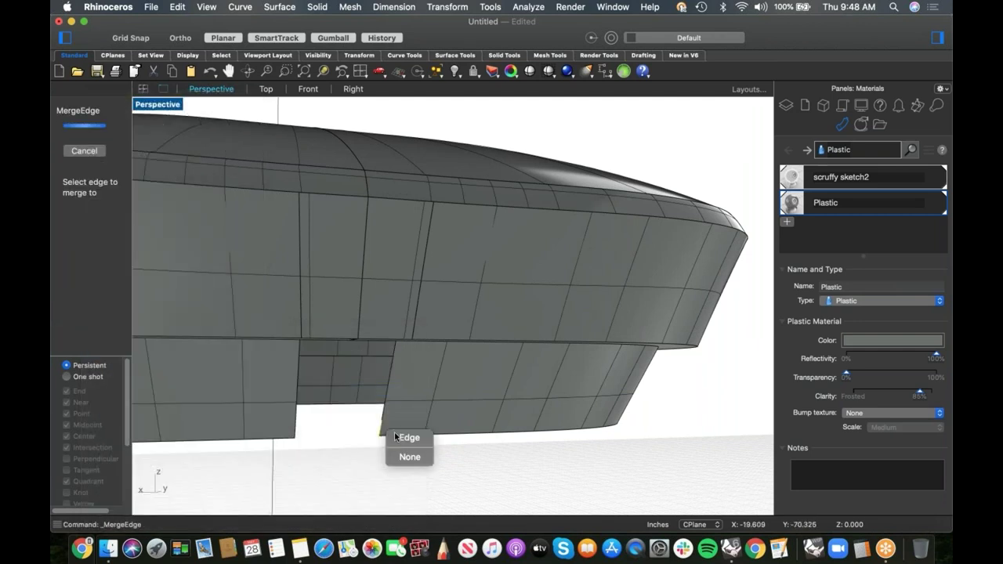
{"action": "left_click", "coordinate": [402, 439]}
- Merge the split edge segments on the left side of the lower rim's gap
{"action": "right_click", "coordinate": [325, 435]}
{"action": "left_click", "coordinate": [381, 202]}
{"action": "left_click", "coordinate": [295, 430]}
{"action": "left_click", "coordinate": [325, 439]}
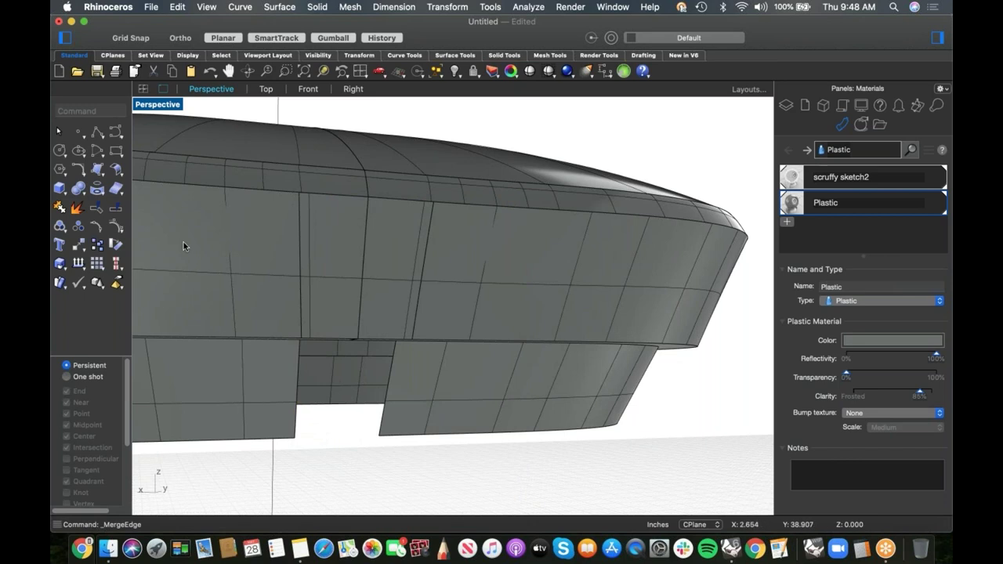
- Loft a surface between the two vertical edges of the gap to fill the lower rim
{"action": "type", "text": "loft"}
{"action": "key", "text": "Return"}
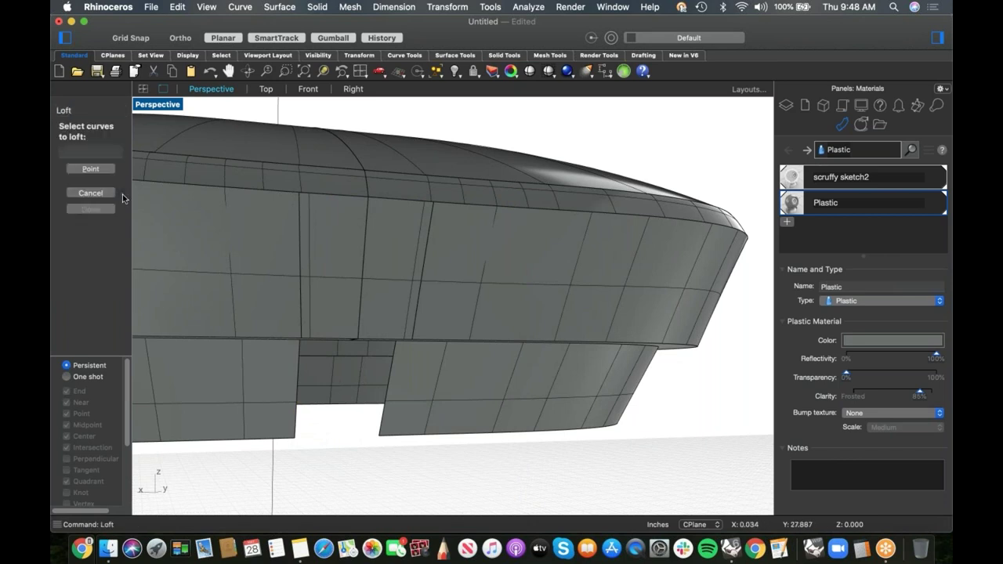
{"action": "left_click", "coordinate": [297, 430]}
{"action": "left_click", "coordinate": [381, 431]}
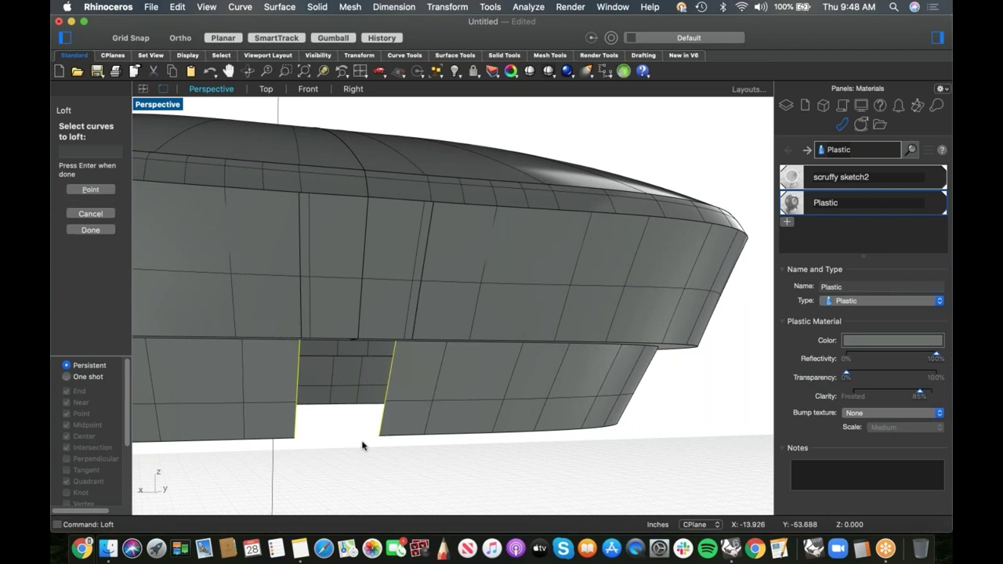
{"action": "key", "text": "Return"}
{"action": "left_click", "coordinate": [819, 253]}
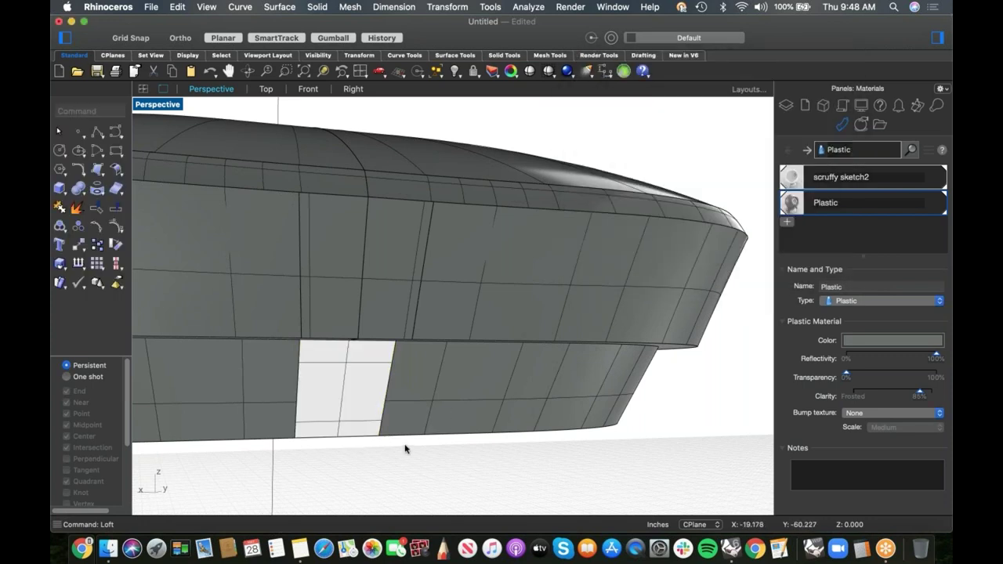
- Join the lofted patch with the lid's inner shell
{"action": "right_click_drag", "start_coordinate": [404, 447], "coordinate": [459, 414], "text": "shift"}
{"action": "left_click_drag", "start_coordinate": [460, 415], "coordinate": [351, 332]}
{"action": "type", "text": "join"}
{"action": "key", "text": "Return"}
{"action": "left_click", "coordinate": [614, 202]}
- Show all hidden objects, and hide the lower container to expose the lid's underside
{"action": "scroll", "coordinate": [507, 403], "scroll_direction": "down", "scroll_amount": 6}
{"action": "left_click", "coordinate": [506, 426]}
{"action": "right_click_drag", "start_coordinate": [503, 403], "coordinate": [552, 359]}
{"action": "key", "text": "alt+super+h"}
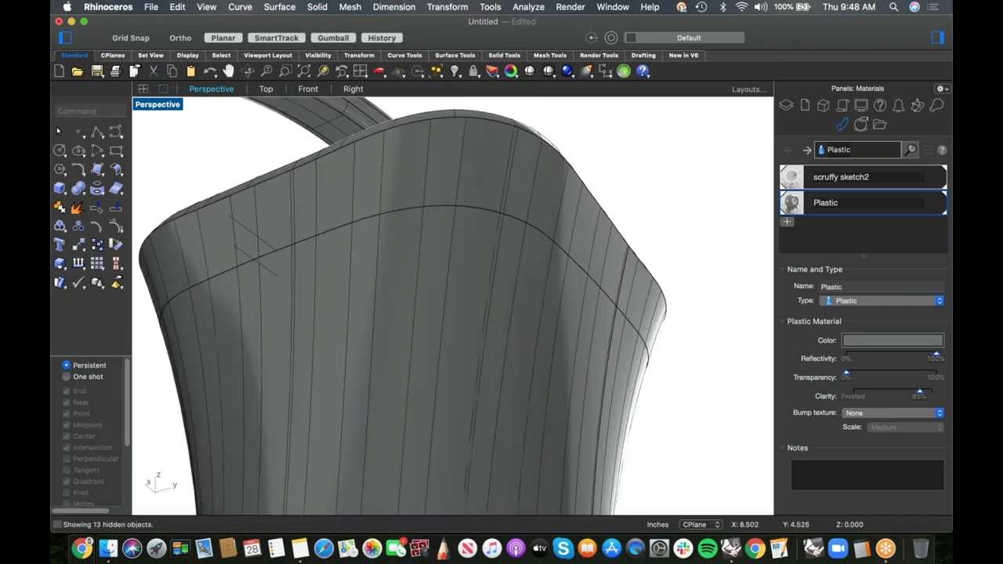
{"action": "left_click", "coordinate": [486, 344]}
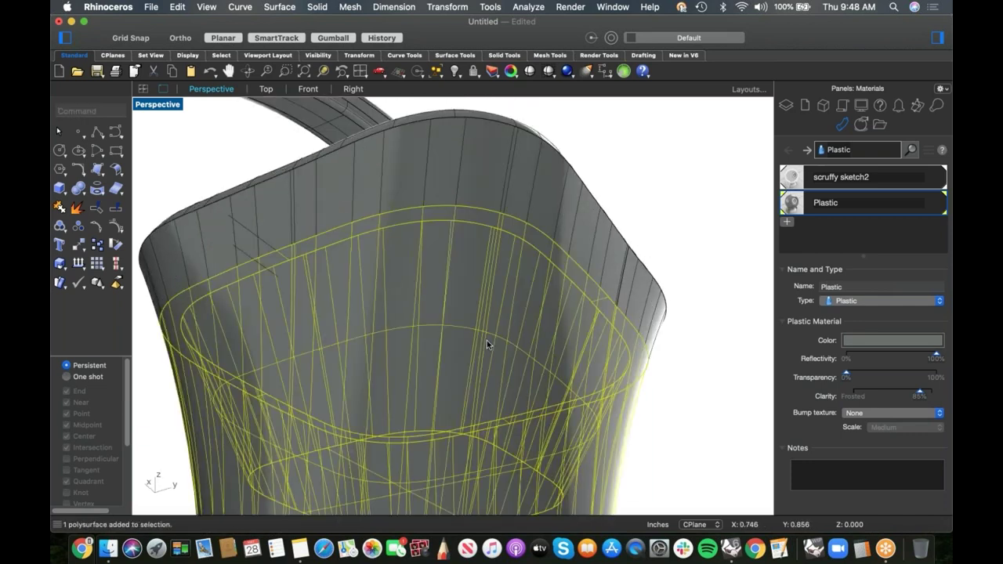
{"action": "key", "text": "super+h"}
{"action": "right_click_drag", "start_coordinate": [474, 321], "coordinate": [583, 314]}
{"action": "left_click_drag", "start_coordinate": [683, 188], "coordinate": [553, 282]}
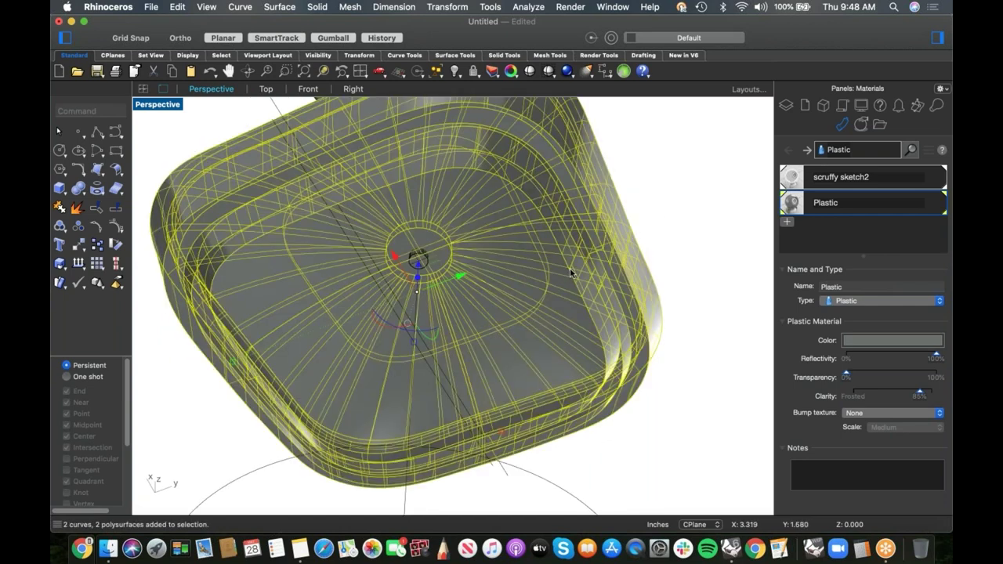
{"action": "key", "text": "Escape"}
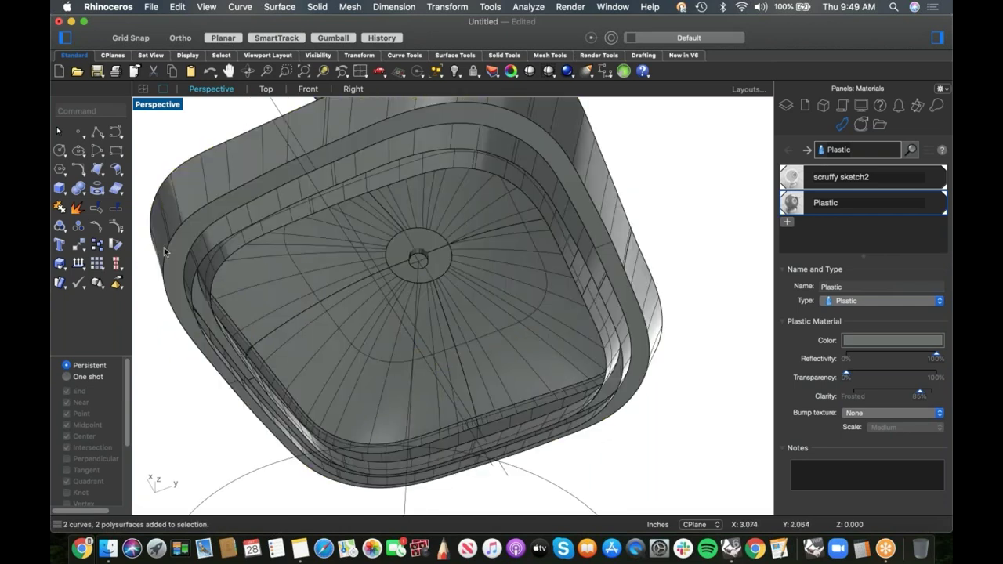
- Create a planar surface between the outer and inner bottom edges of the lid's stepped rim
{"action": "left_click", "coordinate": [102, 177]}
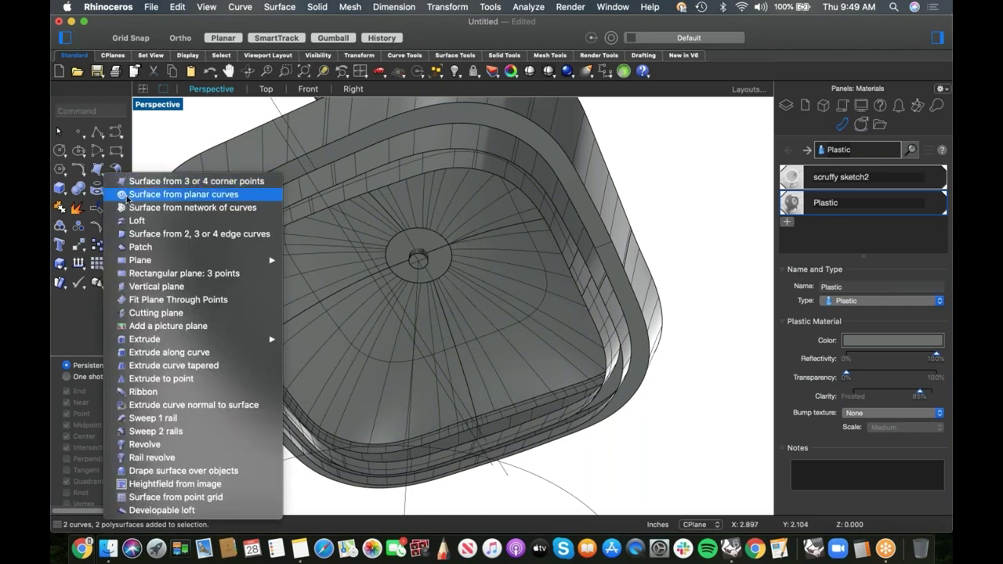
{"action": "left_click", "coordinate": [132, 196]}
{"action": "left_click", "coordinate": [229, 246]}
{"action": "left_click", "coordinate": [235, 255]}
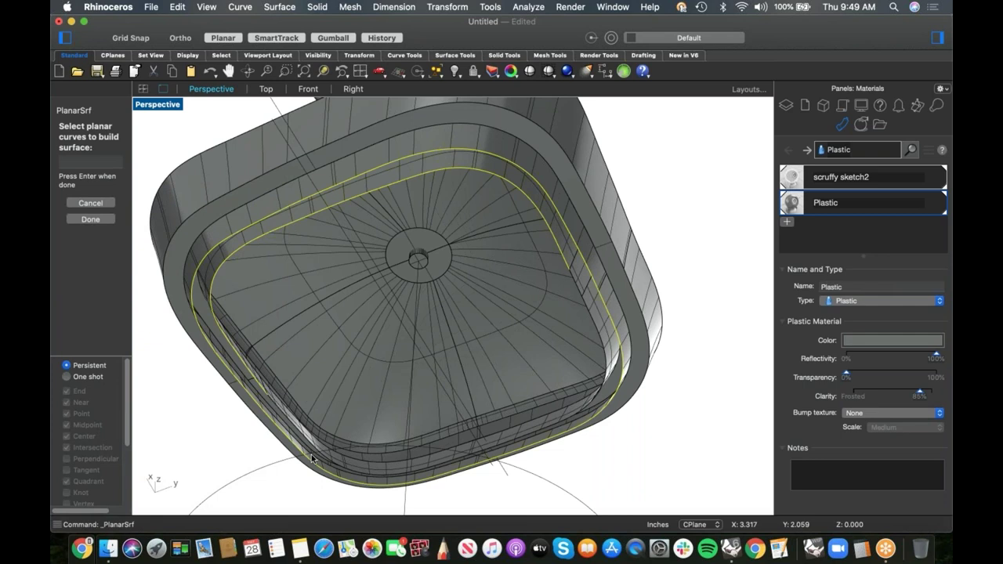
{"action": "left_click", "coordinate": [285, 418]}
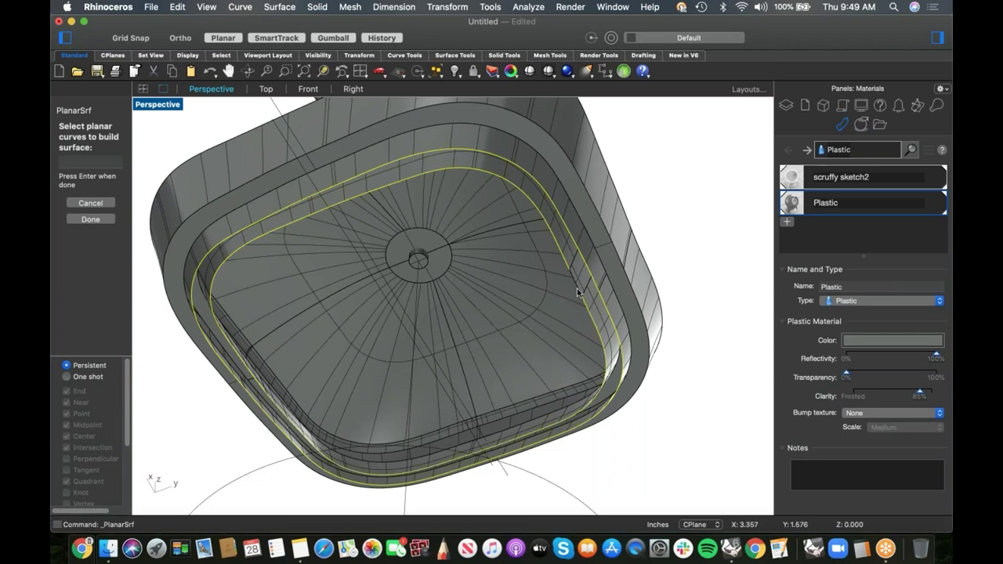
{"action": "key", "text": "Return"}
{"action": "right_click", "coordinate": [651, 250]}
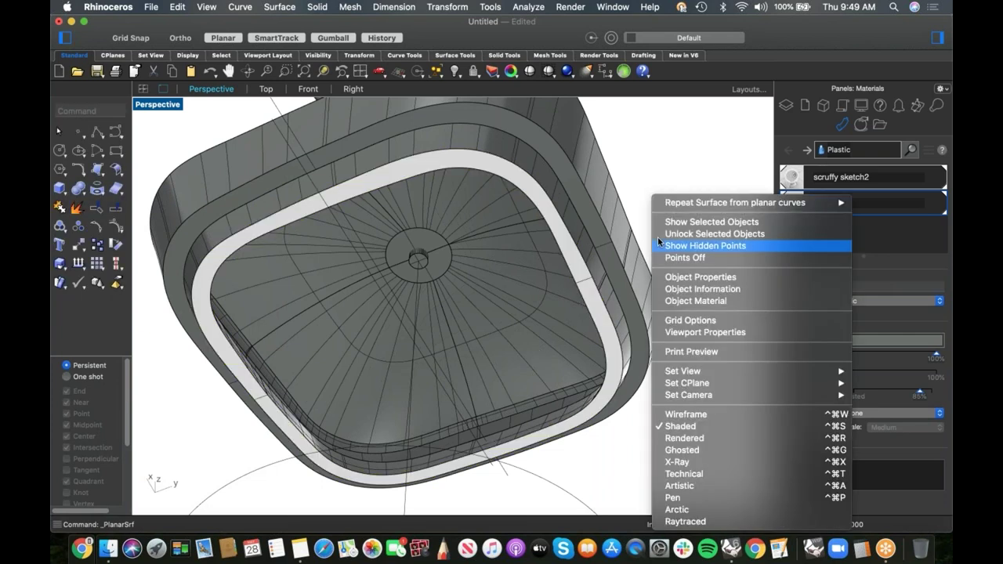
- Join the lid's outer shell, inner shell and planar rim surface into one polysurface, accepting the broken history
{"action": "left_click", "coordinate": [682, 177]}
{"action": "left_click_drag", "start_coordinate": [683, 177], "coordinate": [500, 340]}
{"action": "key", "text": "super+a"}
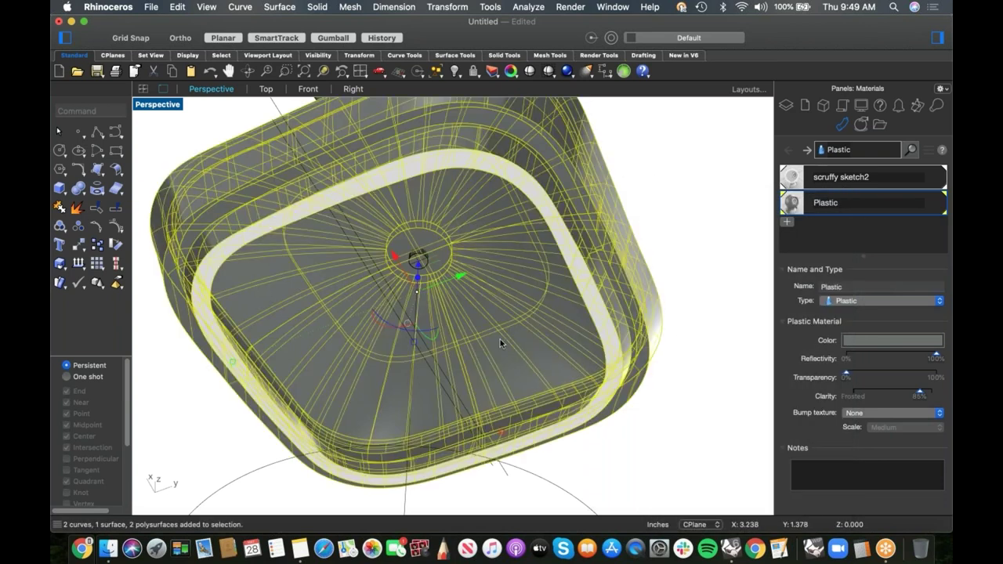
{"action": "key", "text": "super+j"}
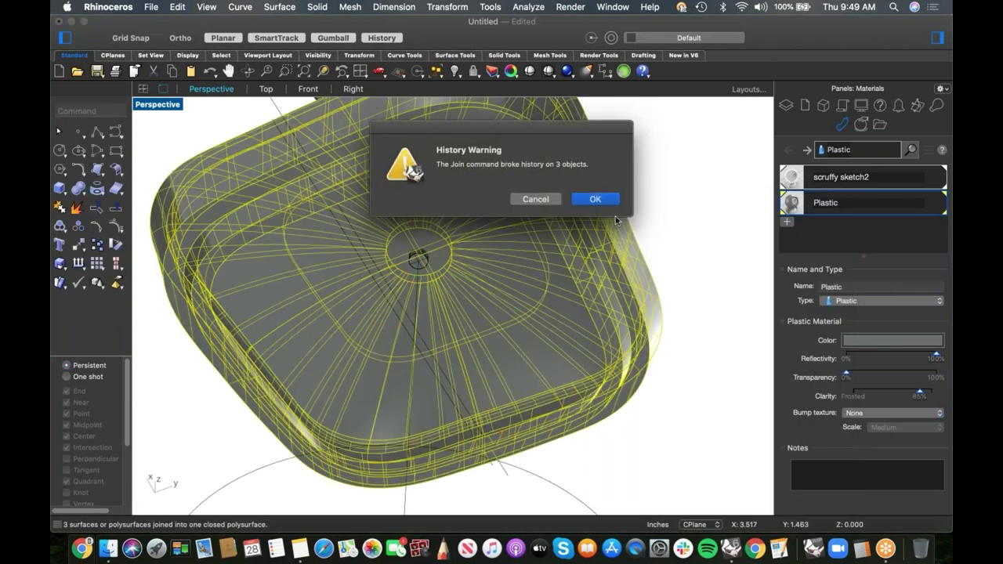
{"action": "left_click", "coordinate": [614, 205]}
- Show all hidden objects, and check the lid and lower container as separate parts of the assembled grinder
{"action": "right_click_drag", "start_coordinate": [647, 209], "coordinate": [540, 360]}
{"action": "key", "text": "super+alt+h"}
{"action": "right_click_drag", "start_coordinate": [555, 314], "coordinate": [527, 360]}
{"action": "left_click", "coordinate": [506, 317]}
{"action": "mouse_move", "coordinate": [531, 325]}
{"action": "right_mouse_down"}
{"action": "mouse_move", "coordinate": [551, 345]}
{"action": "mouse_move", "coordinate": [549, 321]}
{"action": "right_mouse_up"}
{"action": "left_click", "coordinate": [548, 321]}
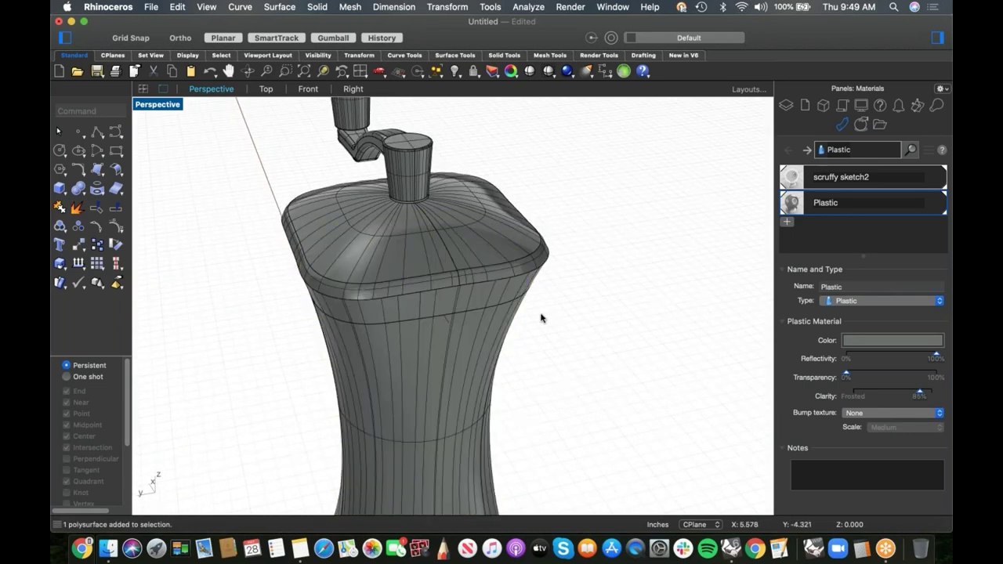
{"action": "left_click", "coordinate": [528, 256]}
{"action": "left_click", "coordinate": [519, 281]}
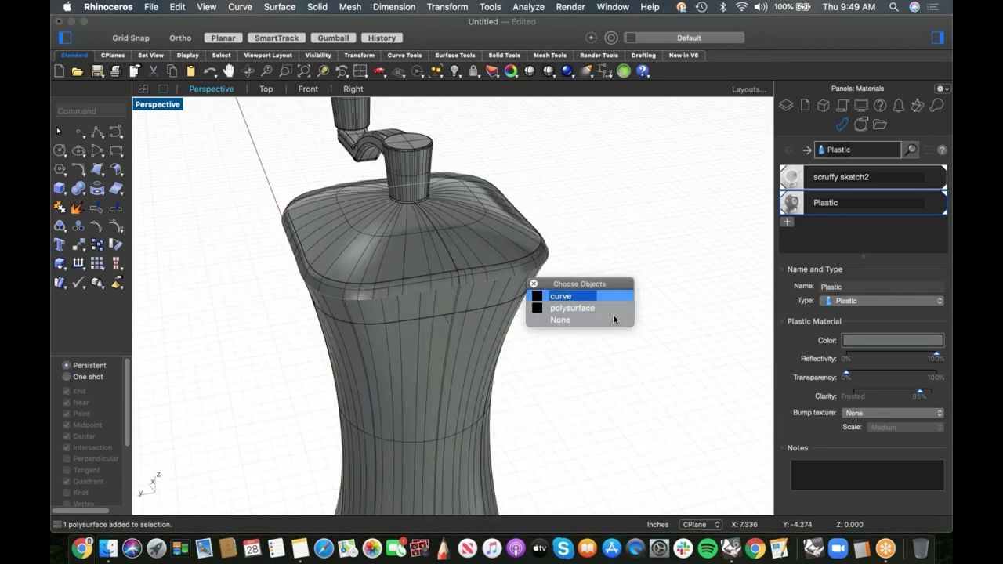
{"action": "left_click", "coordinate": [619, 246]}
{"action": "scroll", "coordinate": [557, 288], "scroll_direction": "down", "scroll_amount": 2}
{"action": "right_click_drag", "start_coordinate": [630, 262], "coordinate": [476, 279]}
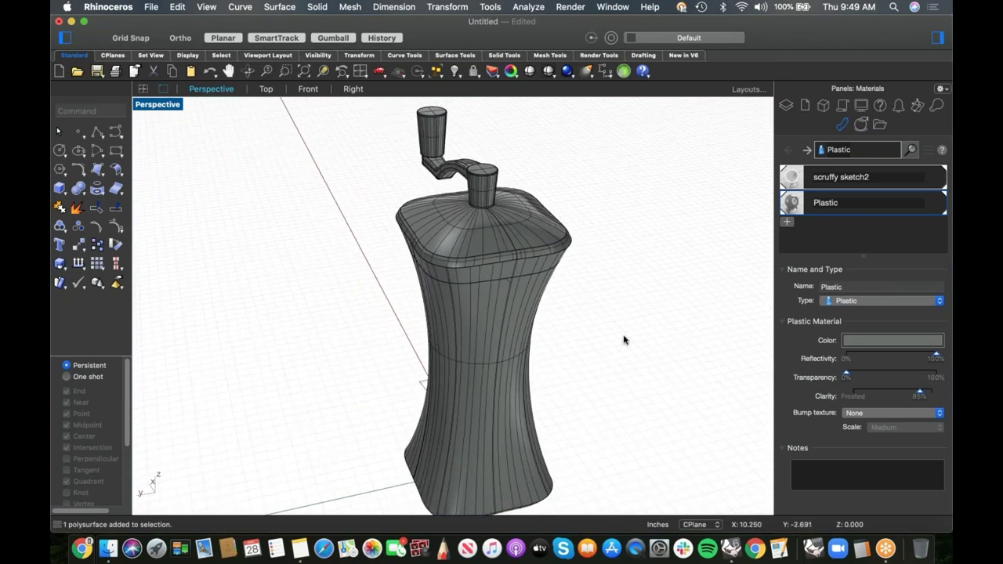
{"action": "right_click_drag", "start_coordinate": [552, 336], "coordinate": [490, 317]}
- Start a degree 3 control point curve in the Right view, just outside the lower container's base edge
{"action": "key", "text": "super+2"}
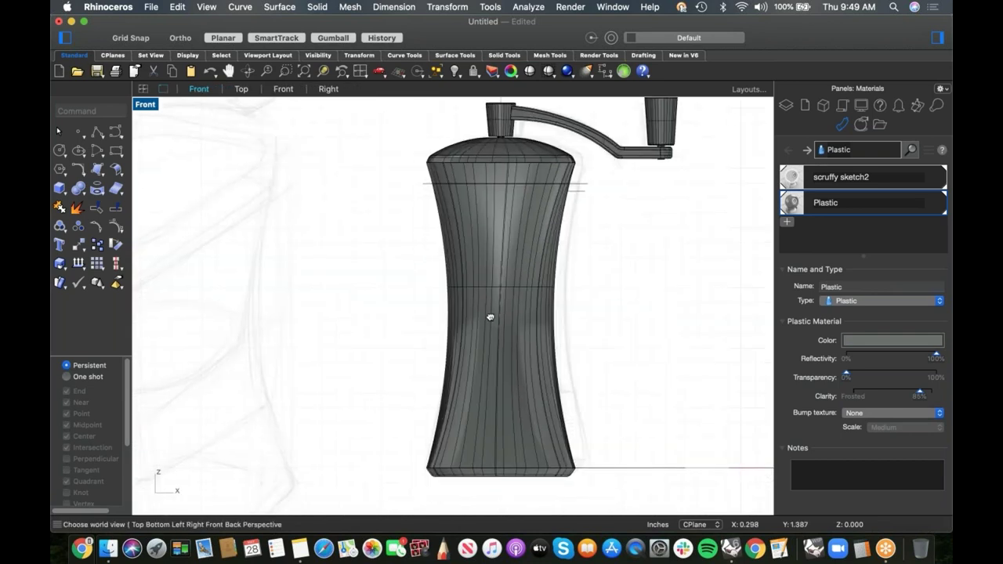
{"action": "key", "text": "ctrl+F3"}
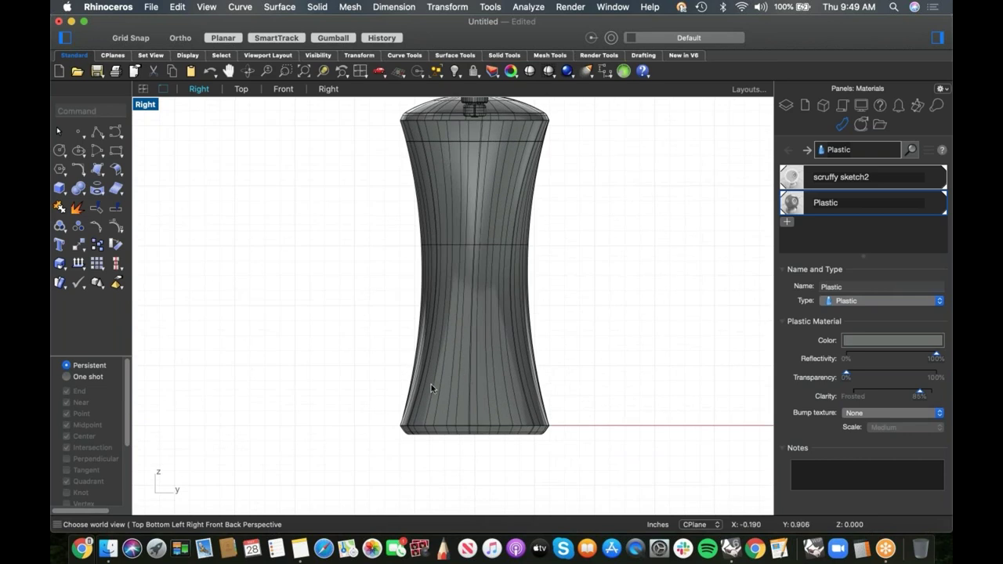
{"action": "scroll", "coordinate": [449, 408], "scroll_direction": "up", "scroll_amount": 3}
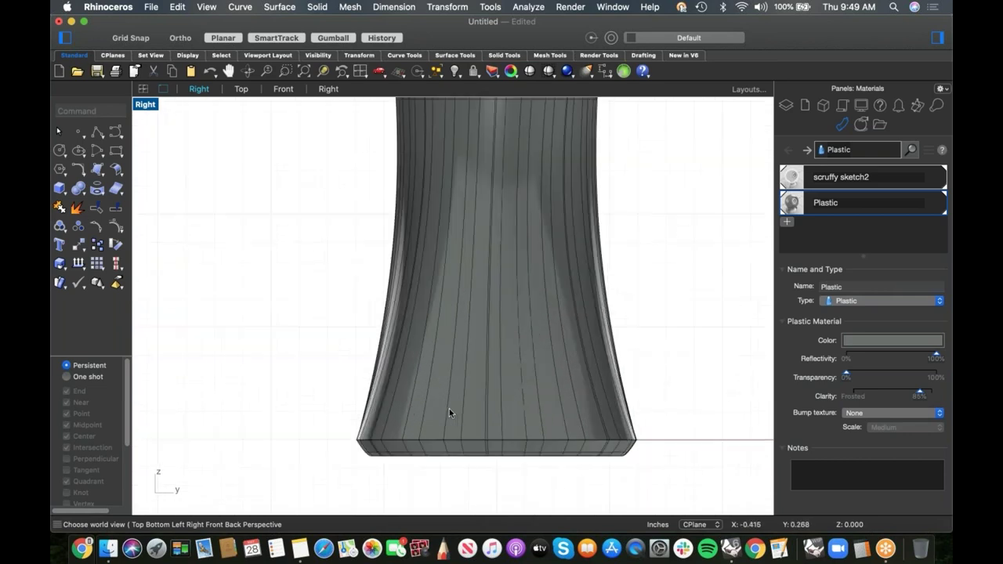
{"action": "left_click", "coordinate": [115, 131]}
{"action": "left_click", "coordinate": [348, 434]}
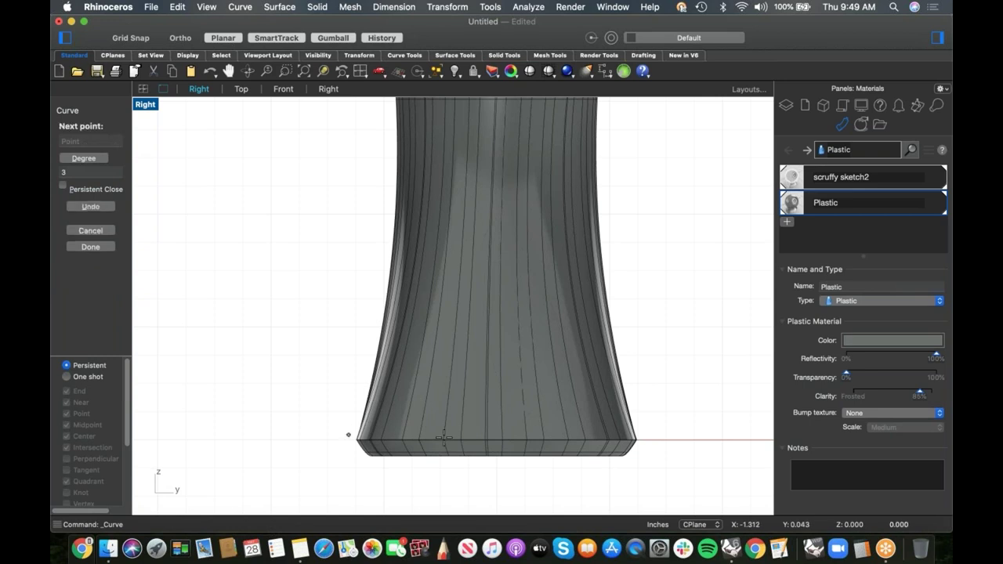